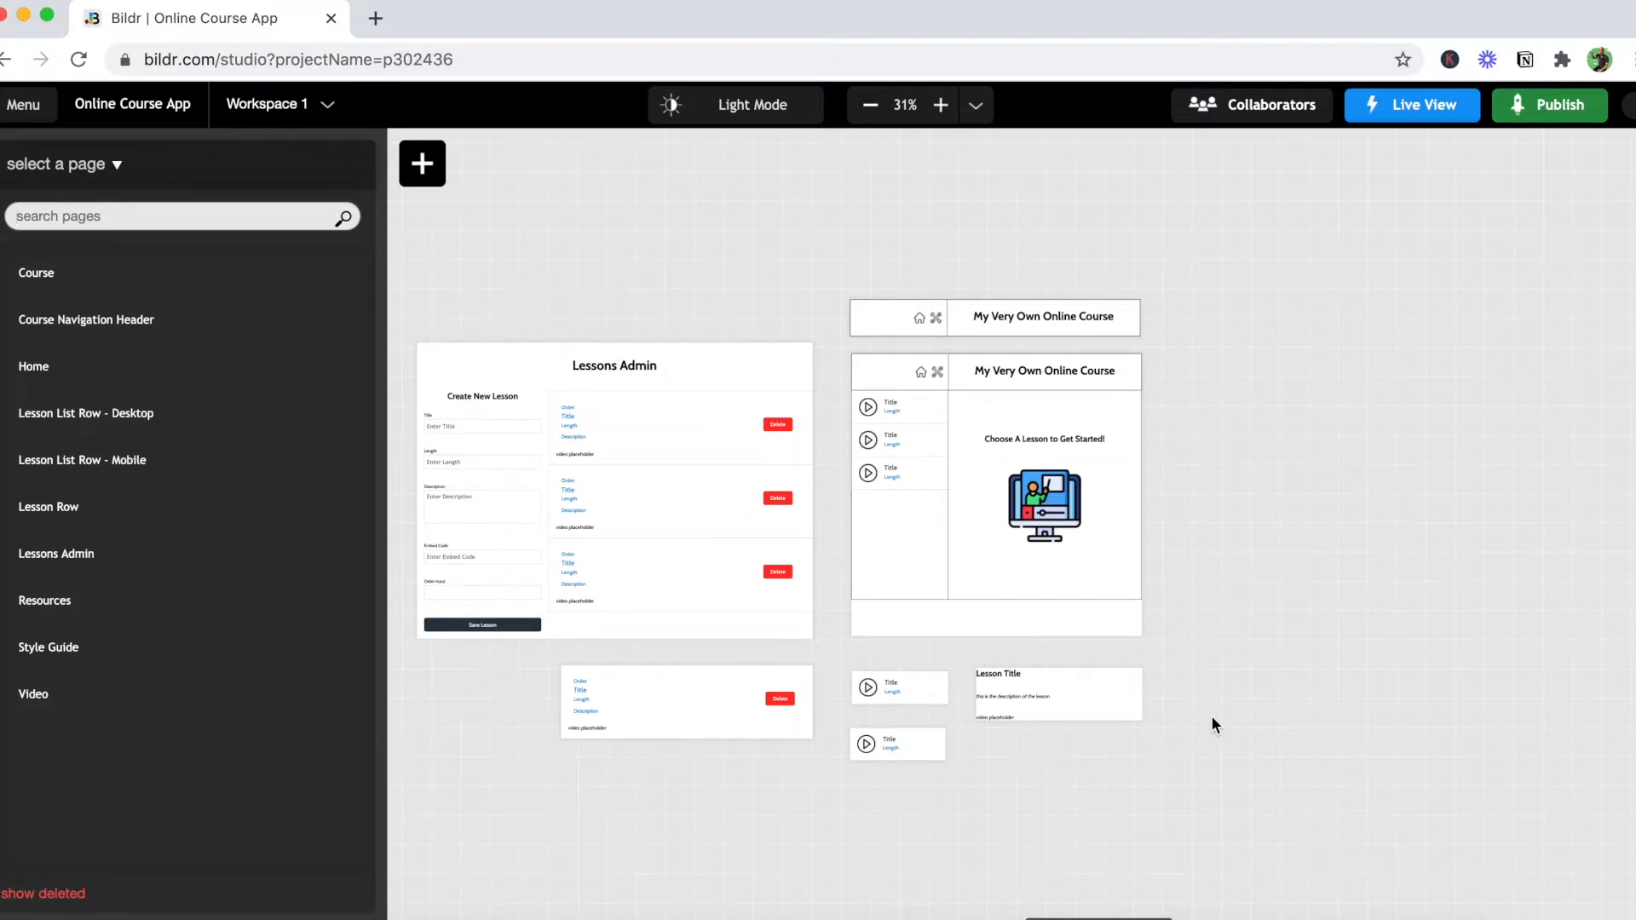
# Step: Look over the Style Guide page and the sections of the Home page from header to FAQs on the canvas
pyautogui.hscroll(-10, 1214, 724)
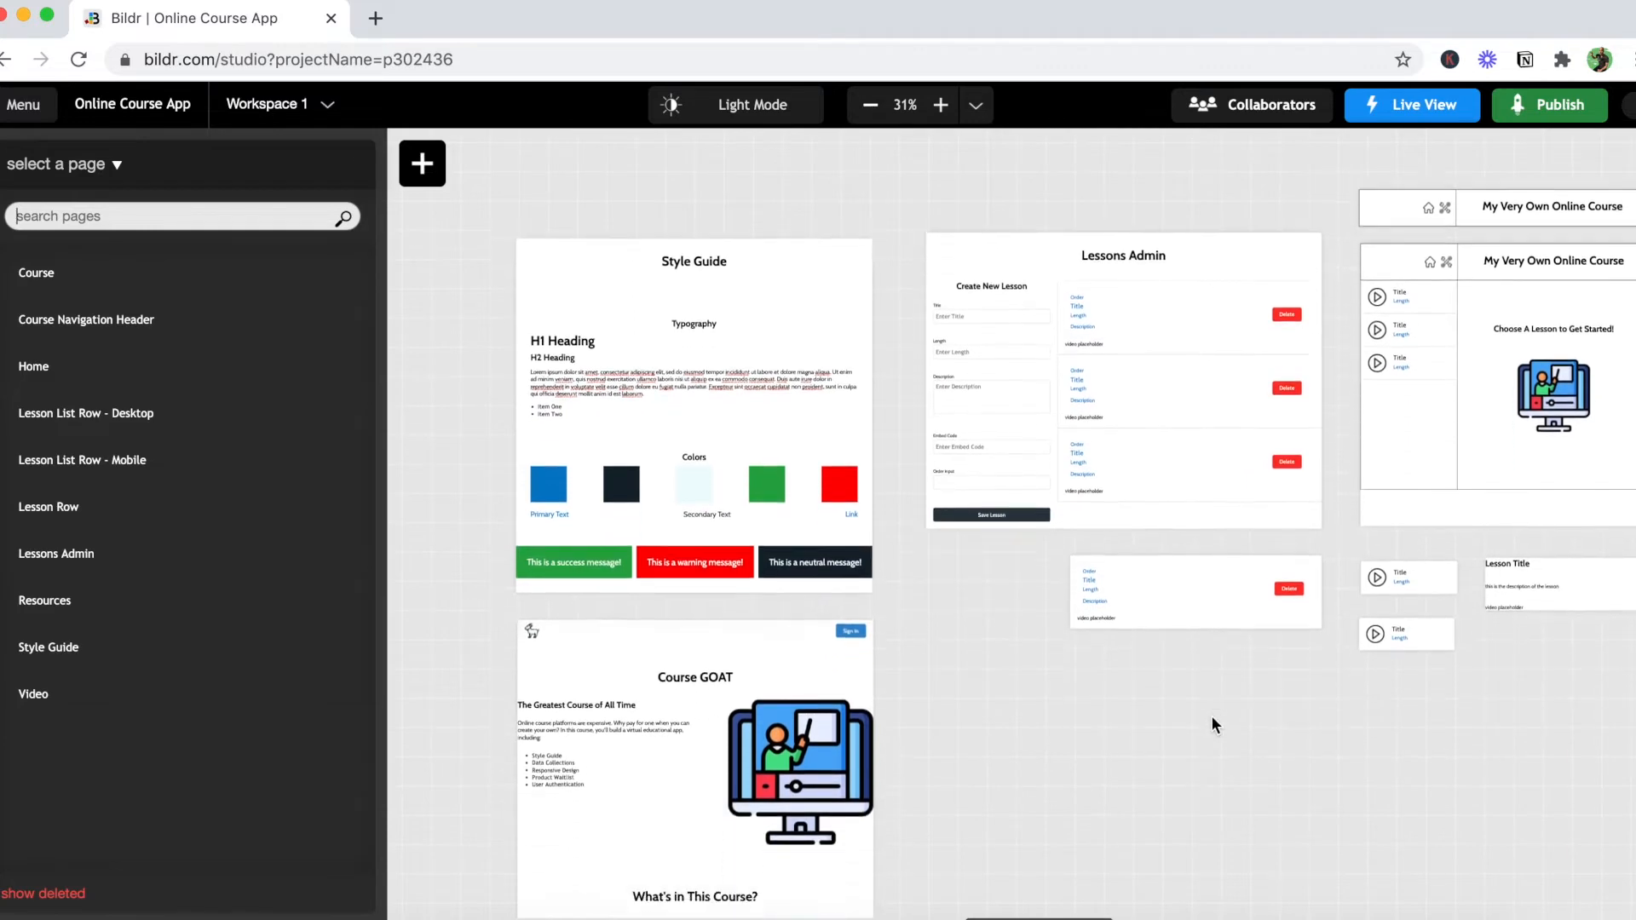
pyautogui.scroll(-5, 1211, 717)
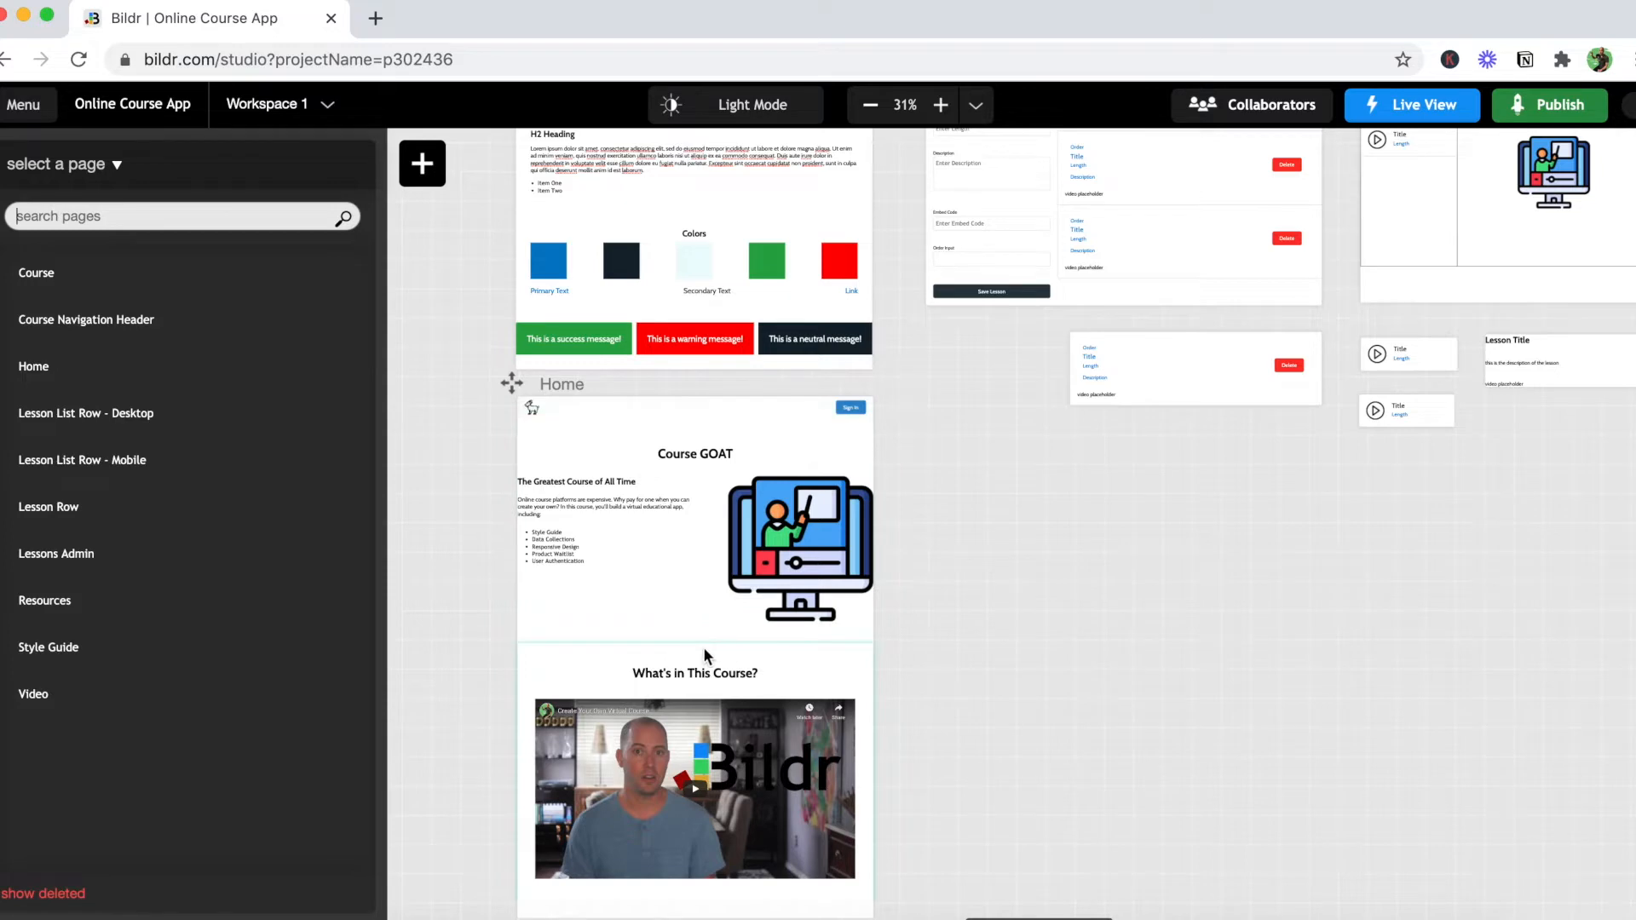
pyautogui.scroll(-5, 682, 647)
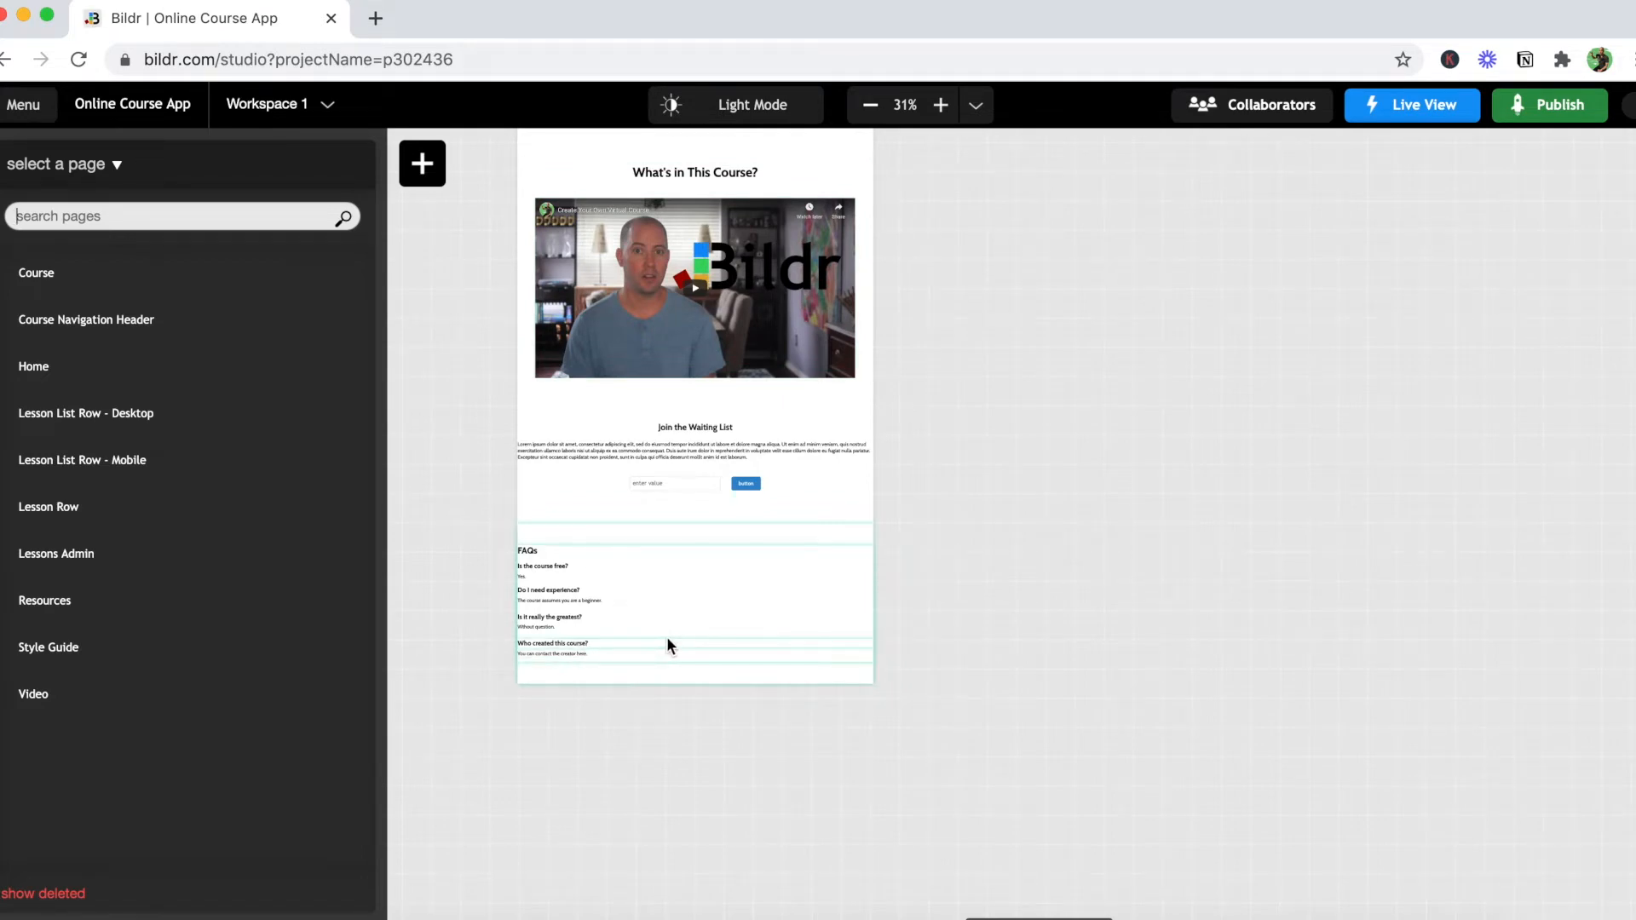
pyautogui.scroll(10, 668, 639)
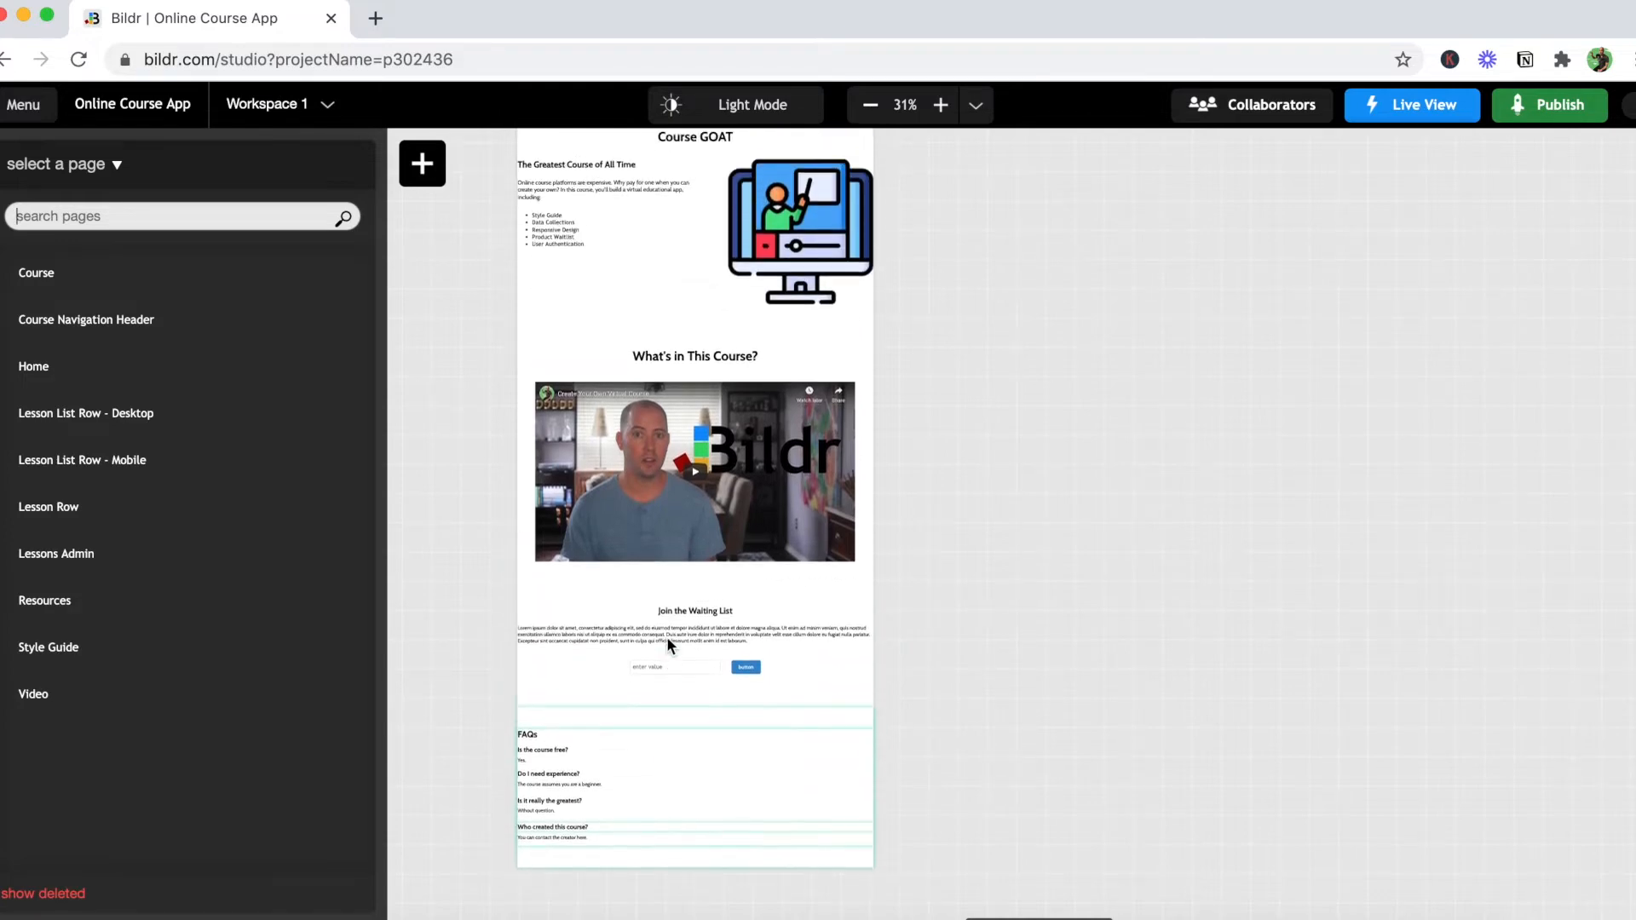
pyautogui.scroll(5, 668, 641)
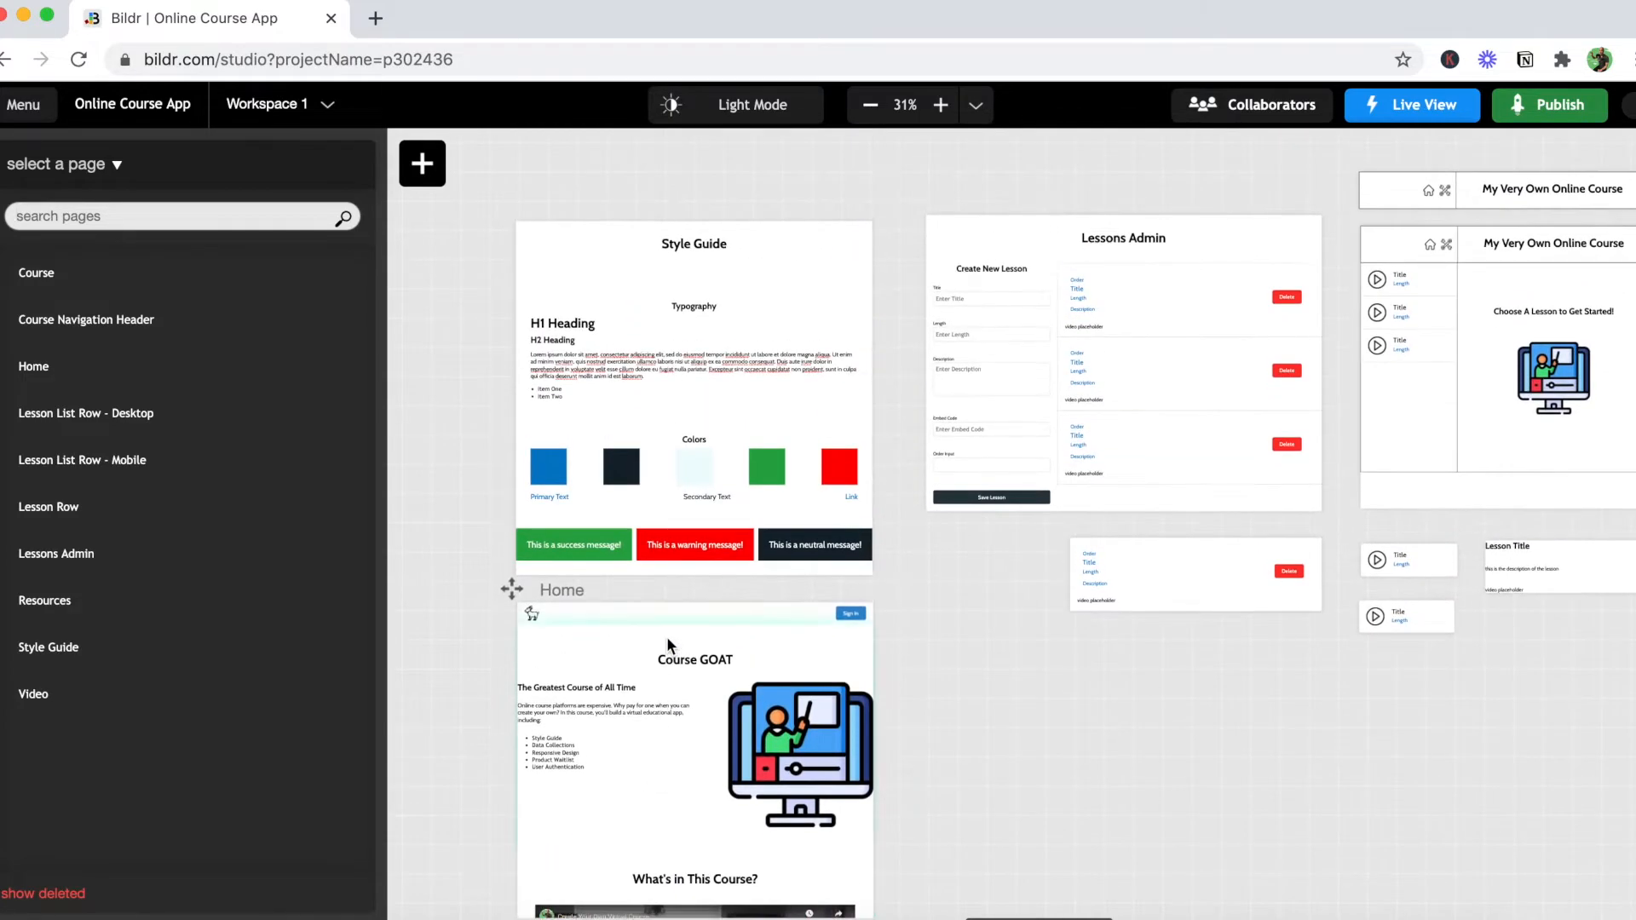
pyautogui.scroll(1, 666, 636)
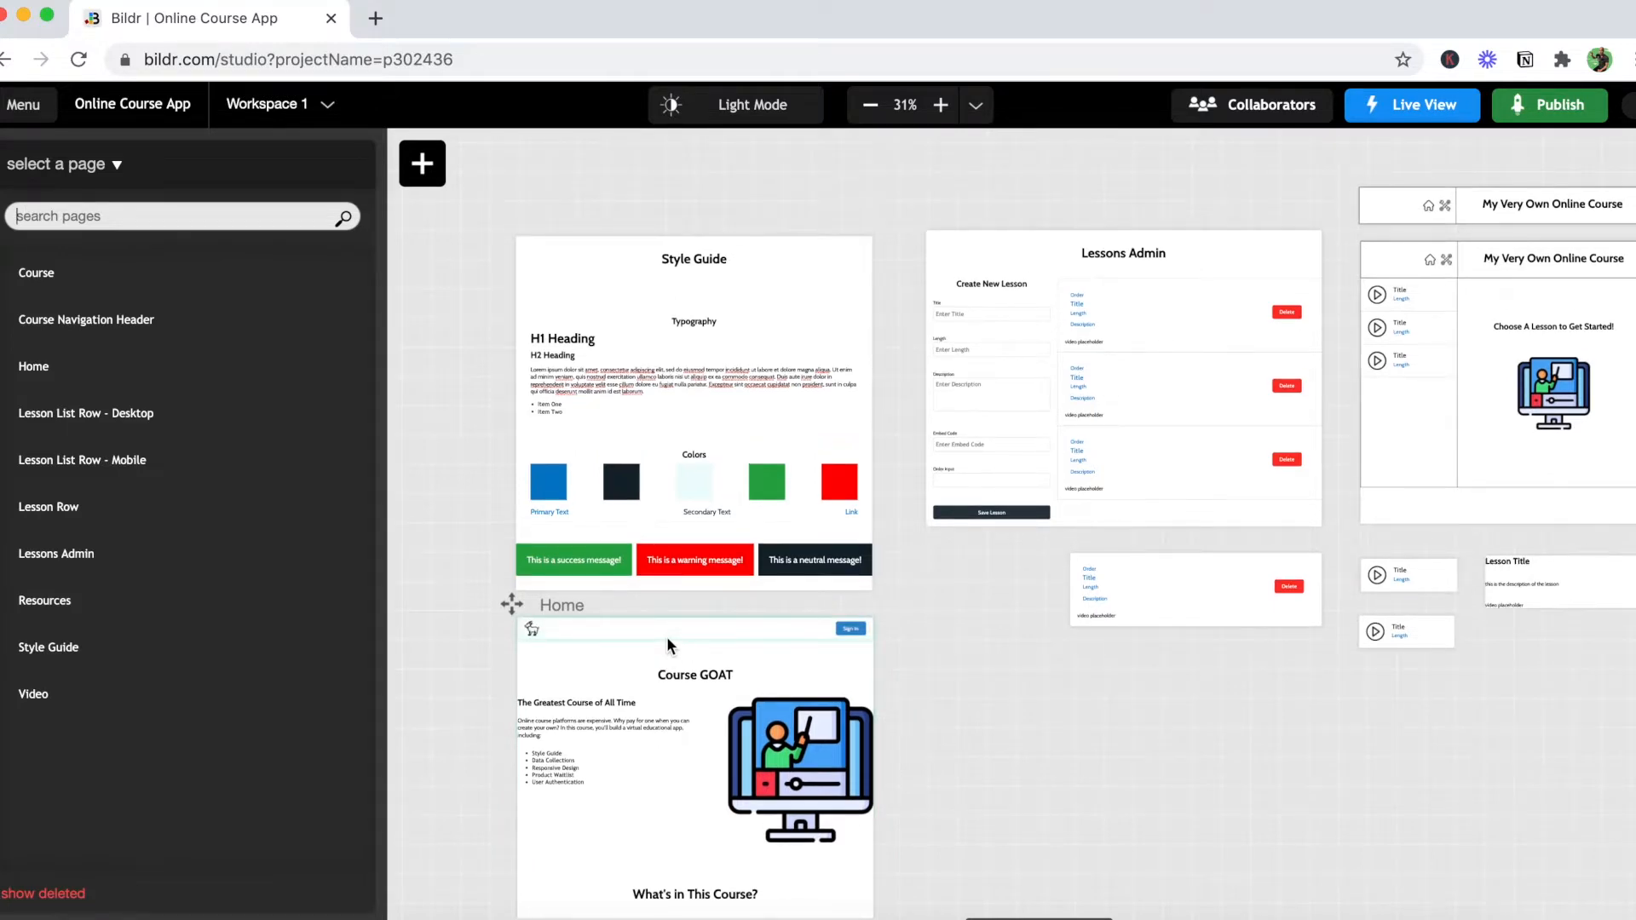
# Step: Inspect the properties of the Paragraph utility style class on the Style Guide's paragraph element
pyautogui.click(587, 388)
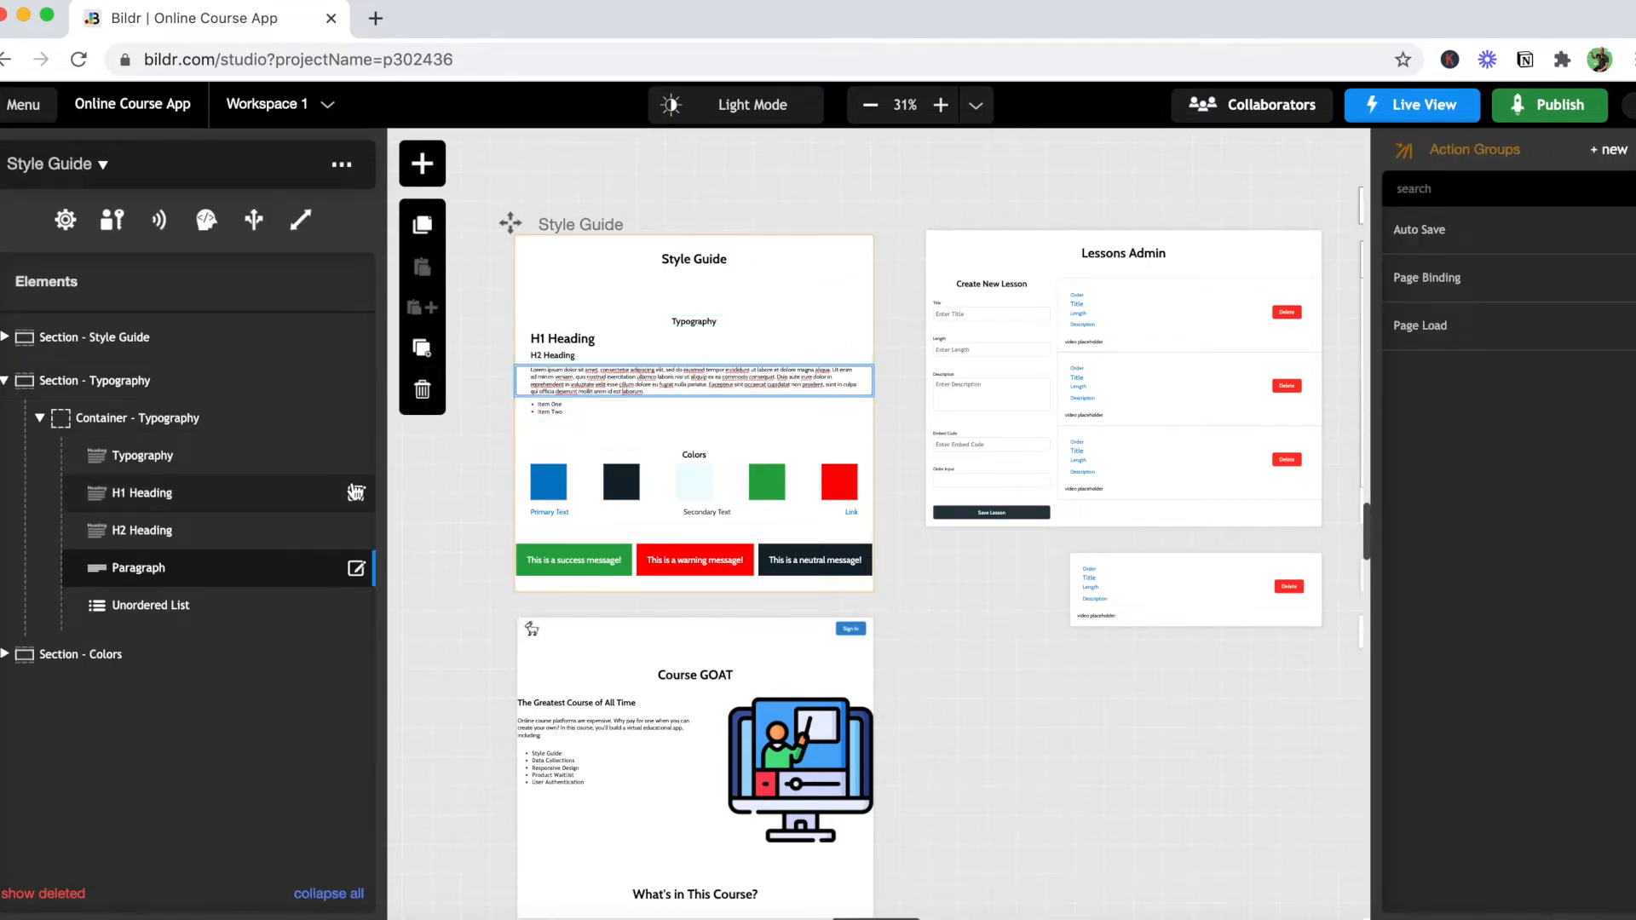
pyautogui.click(357, 571)
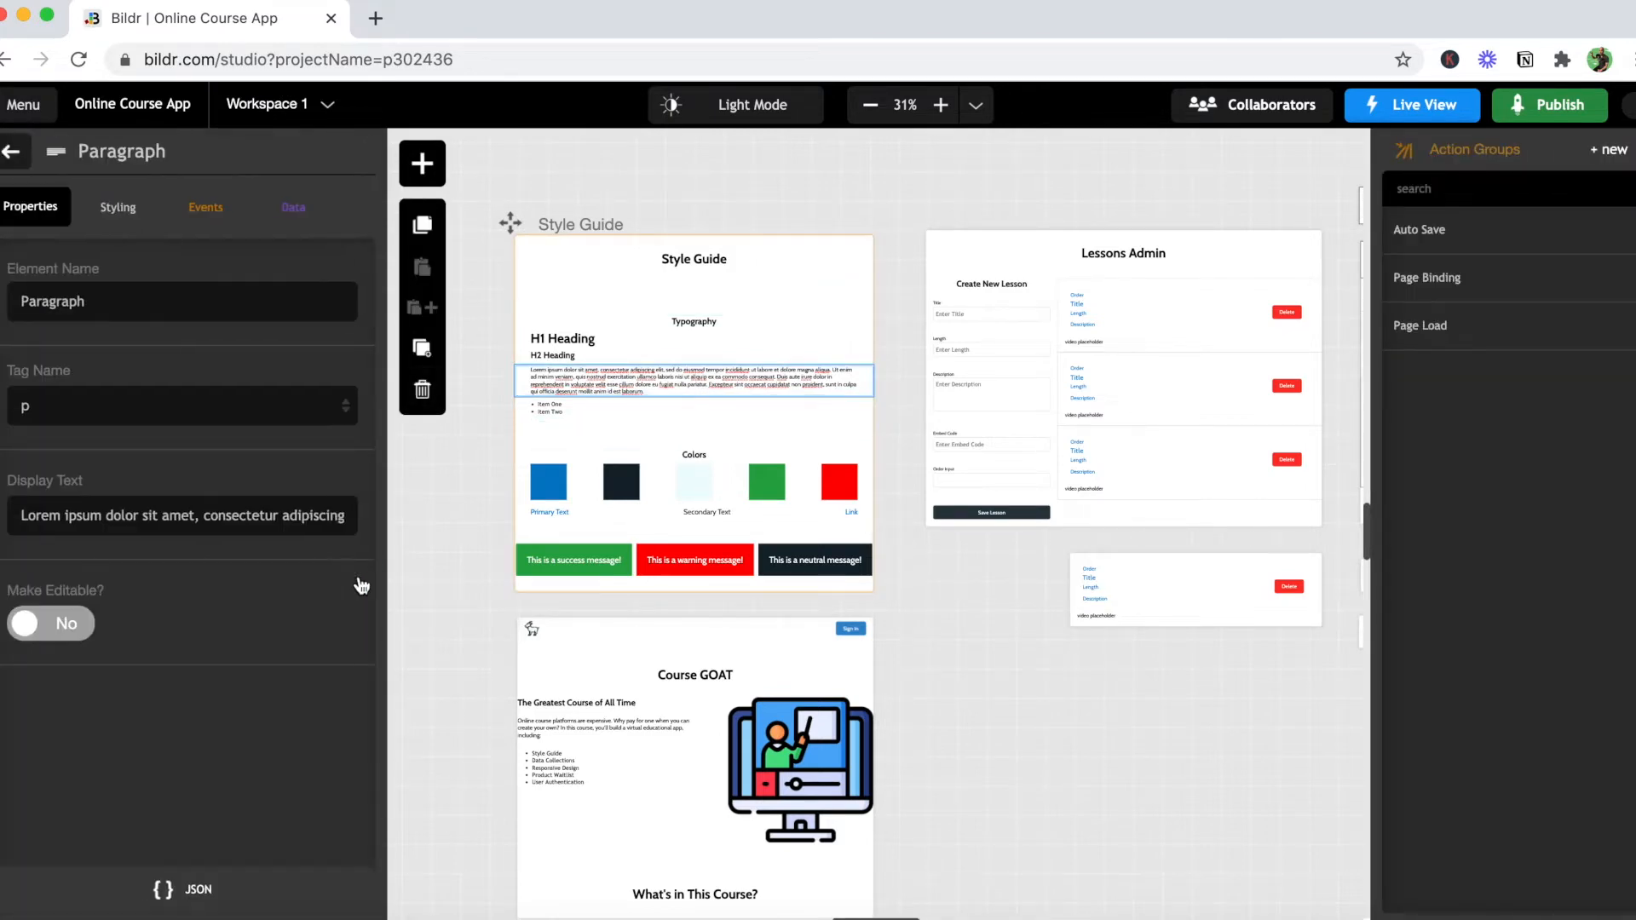
pyautogui.click(135, 218)
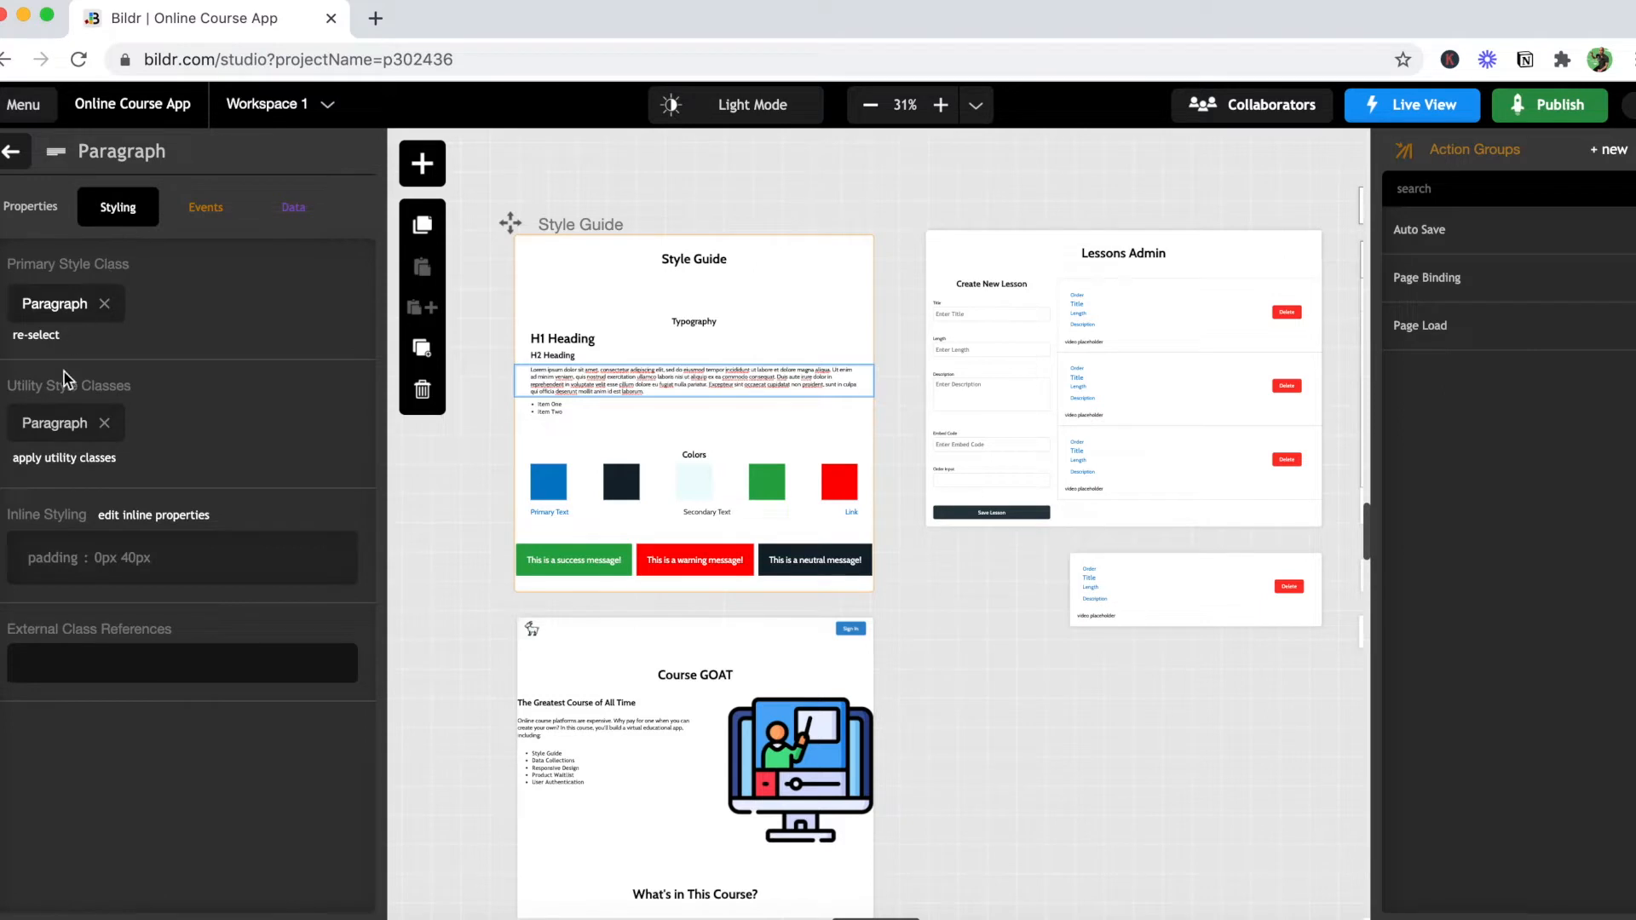
pyautogui.click(60, 435)
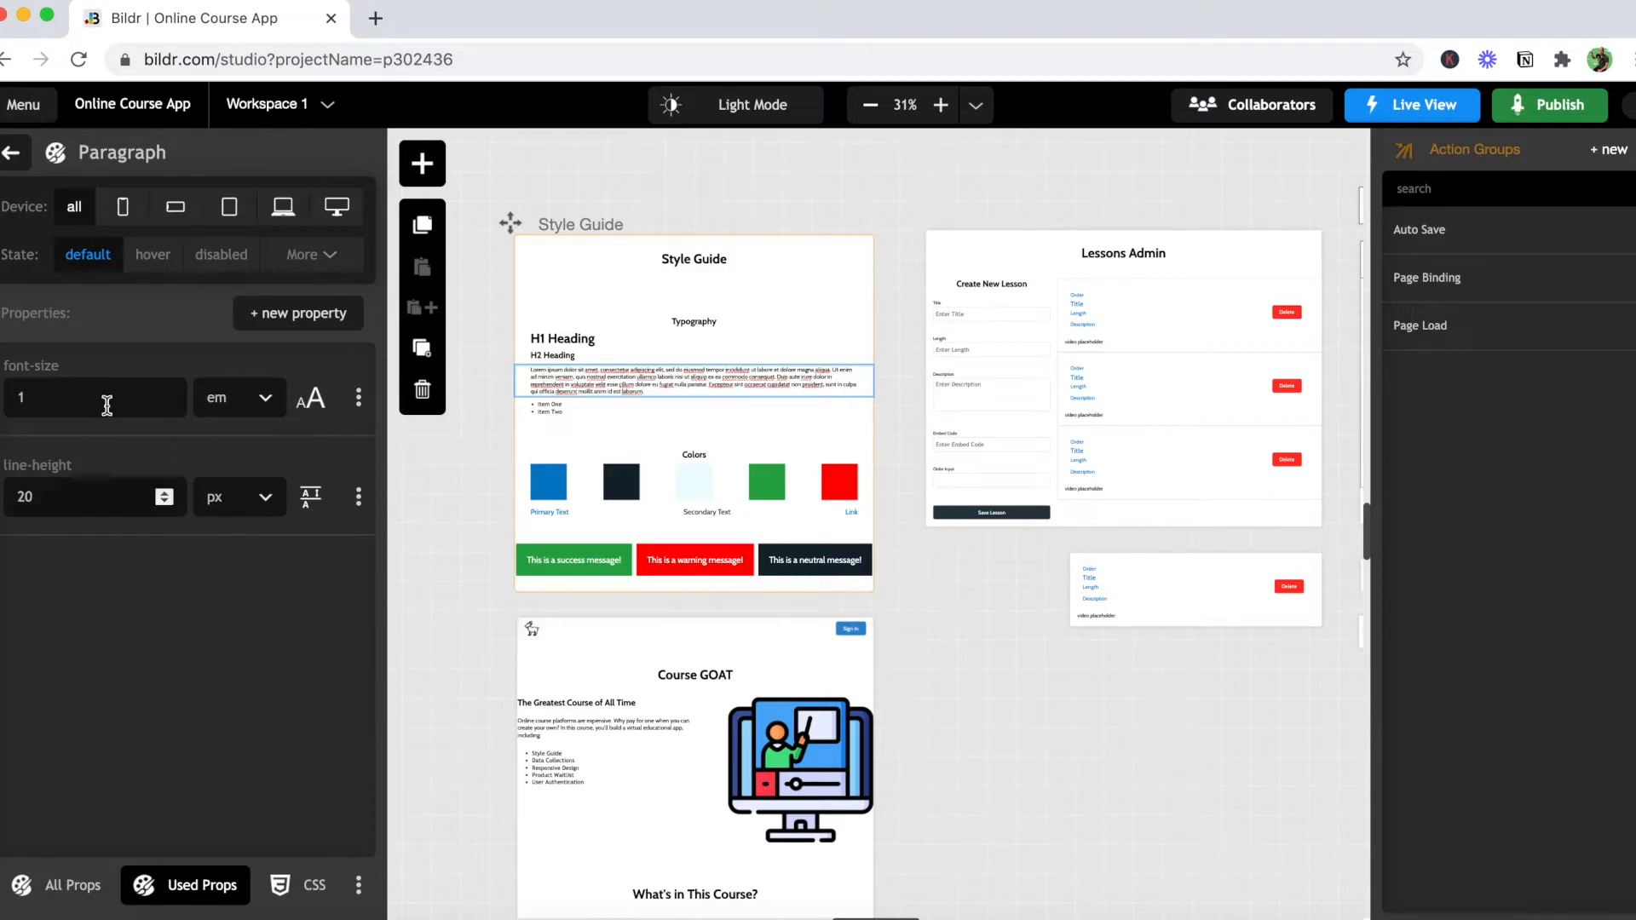
pyautogui.click(11, 155)
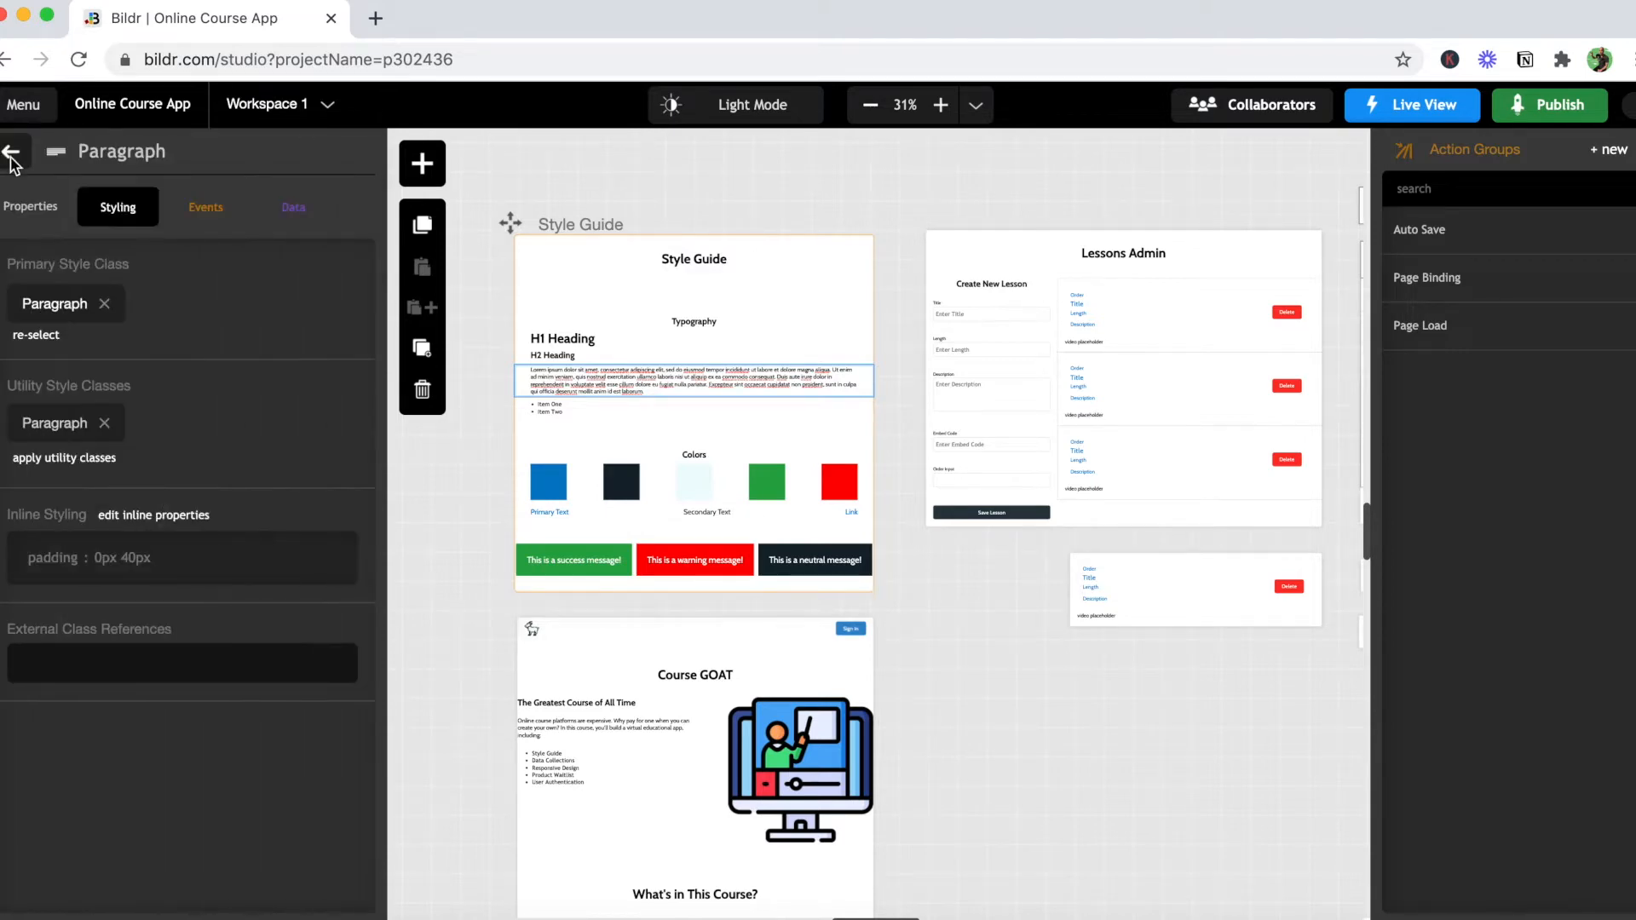
# Step: Inspect the Unordered List element's utility style class and its inline padding on the Style Guide page
pyautogui.click(591, 416)
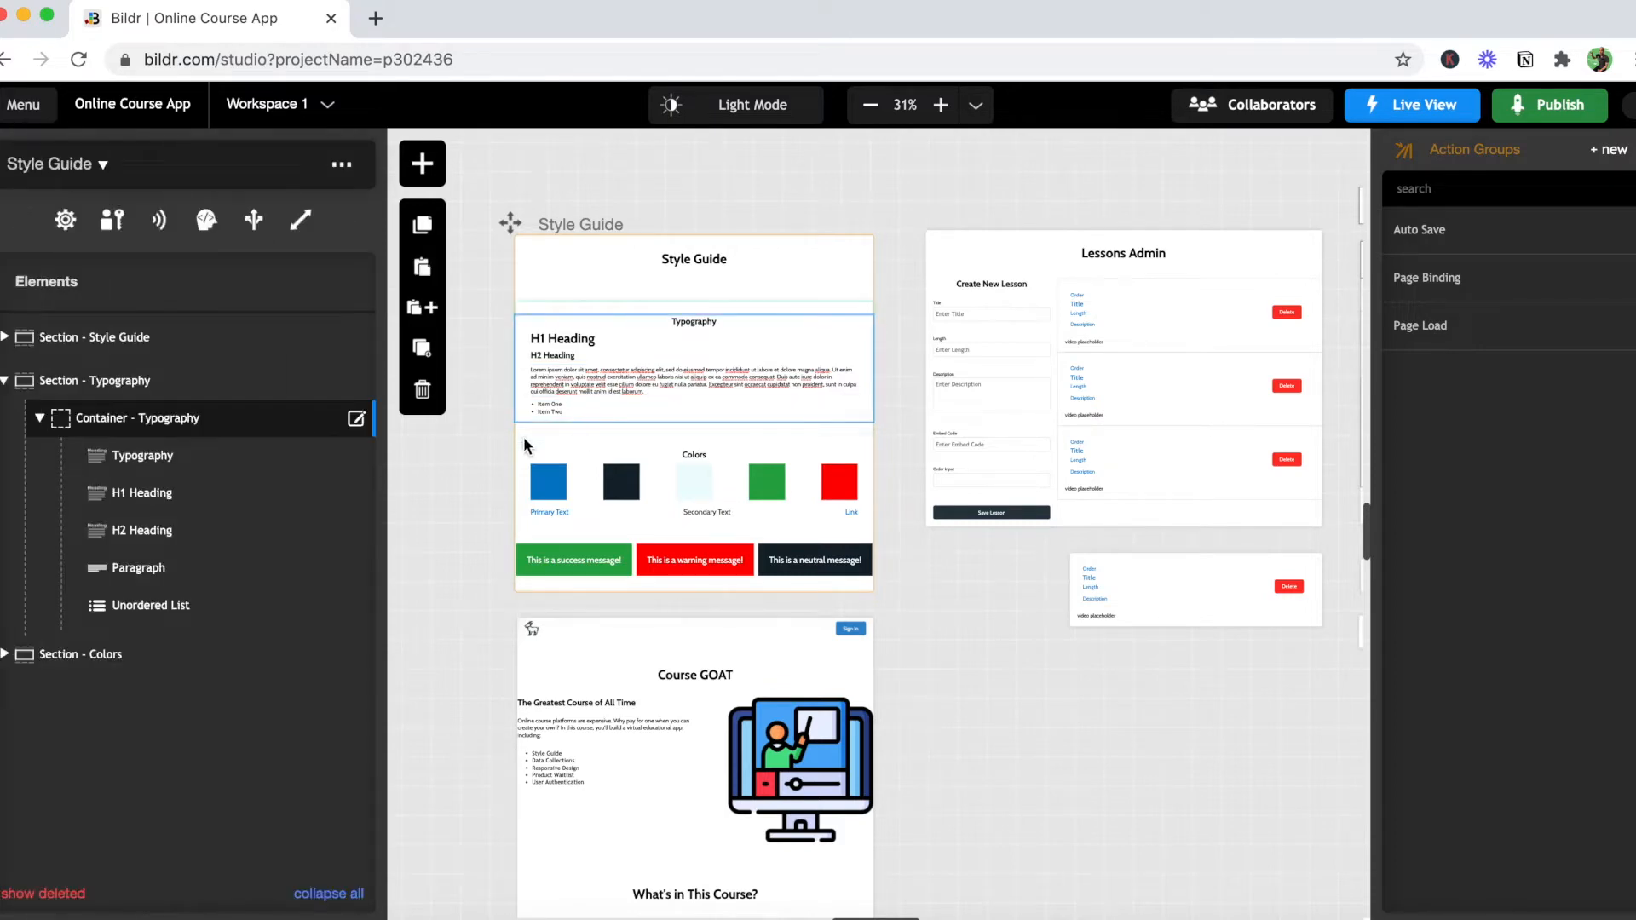
pyautogui.click(356, 607)
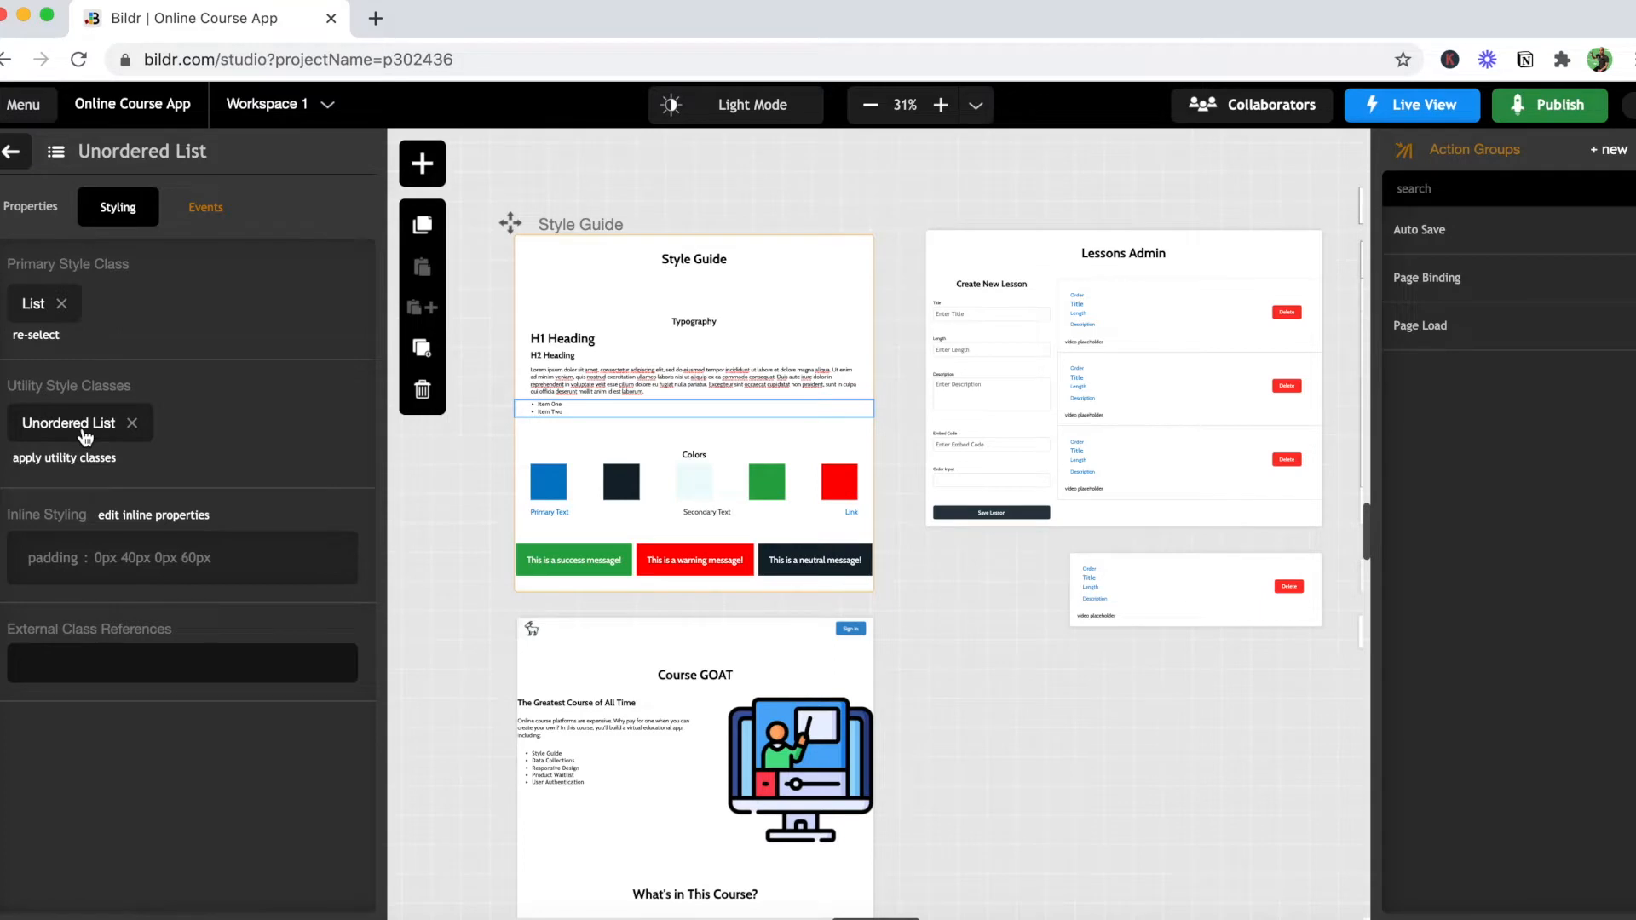
pyautogui.click(84, 426)
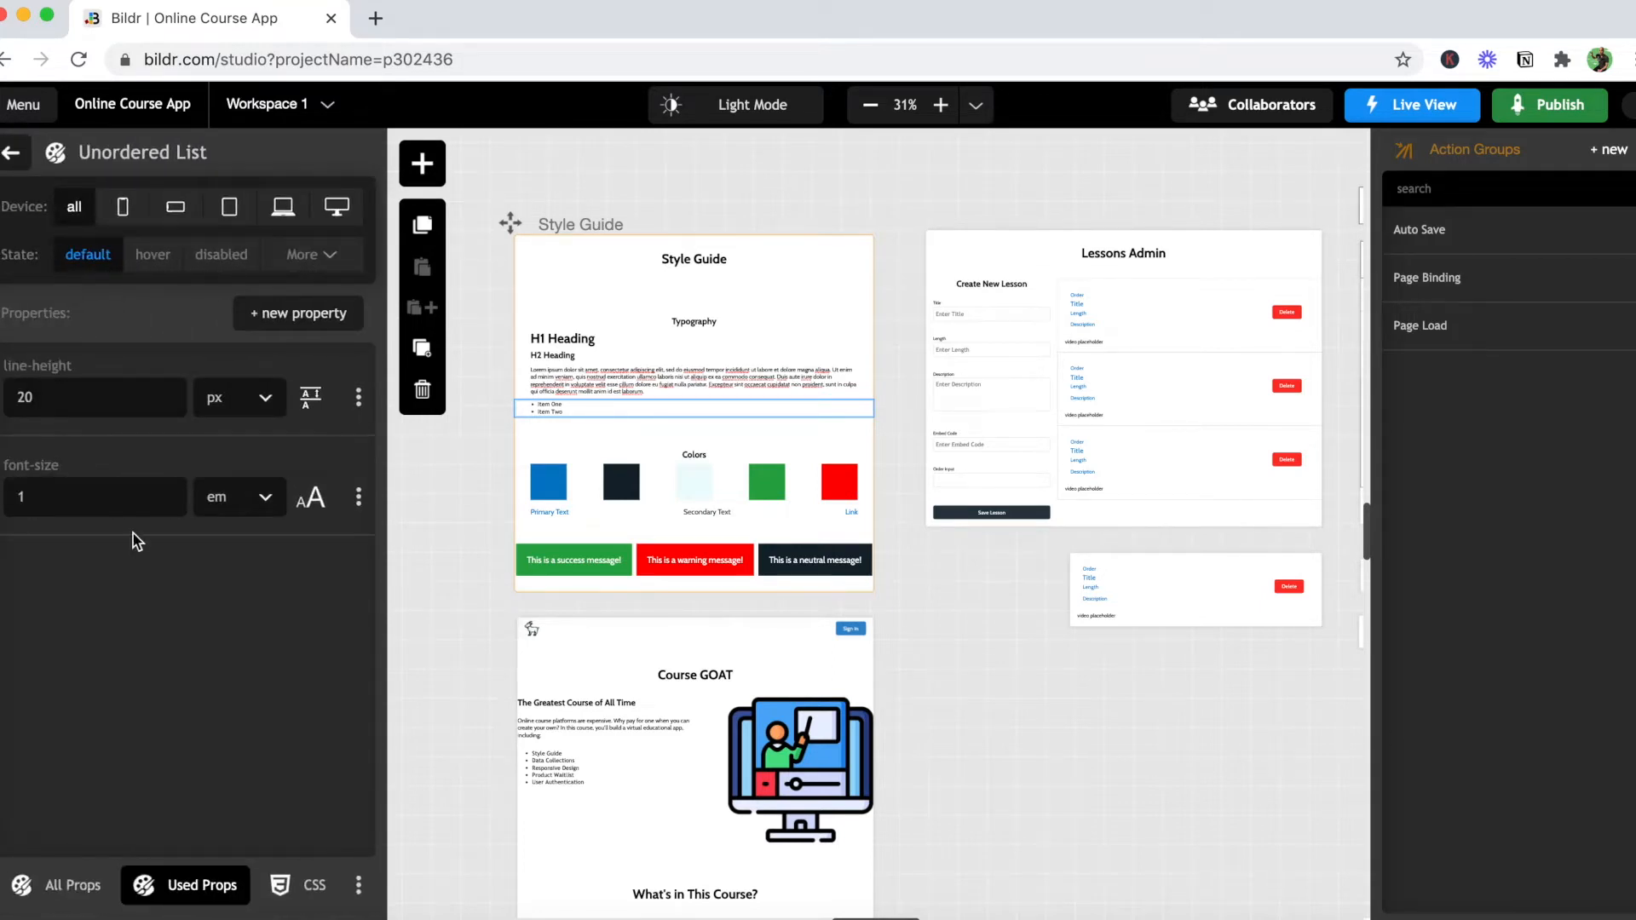
pyautogui.click(11, 153)
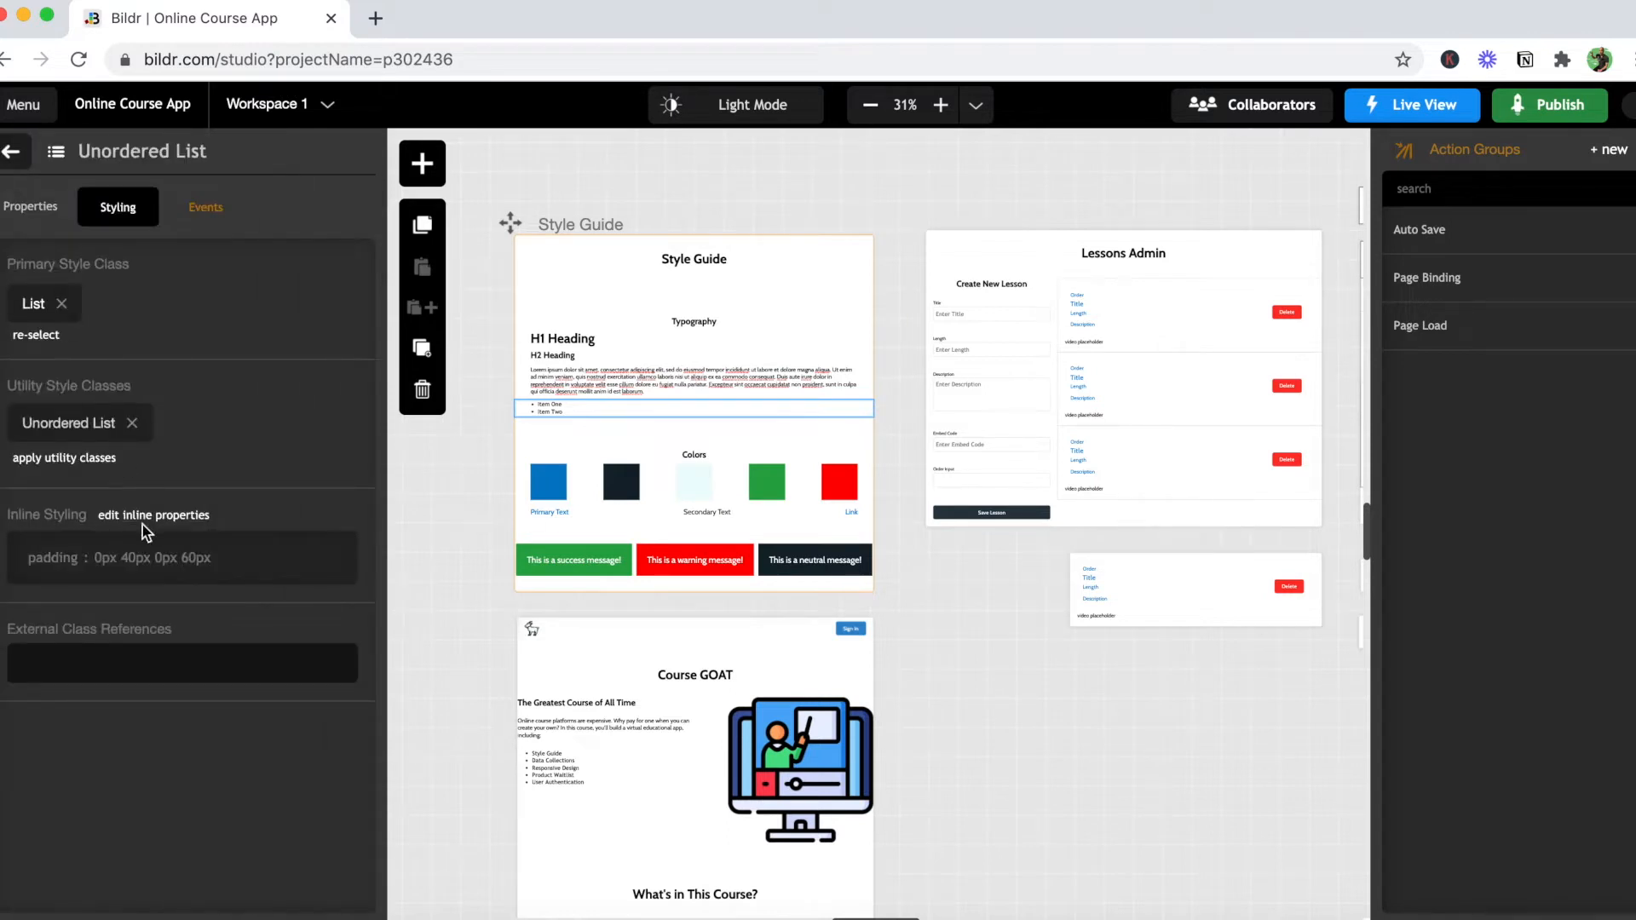
pyautogui.click(189, 577)
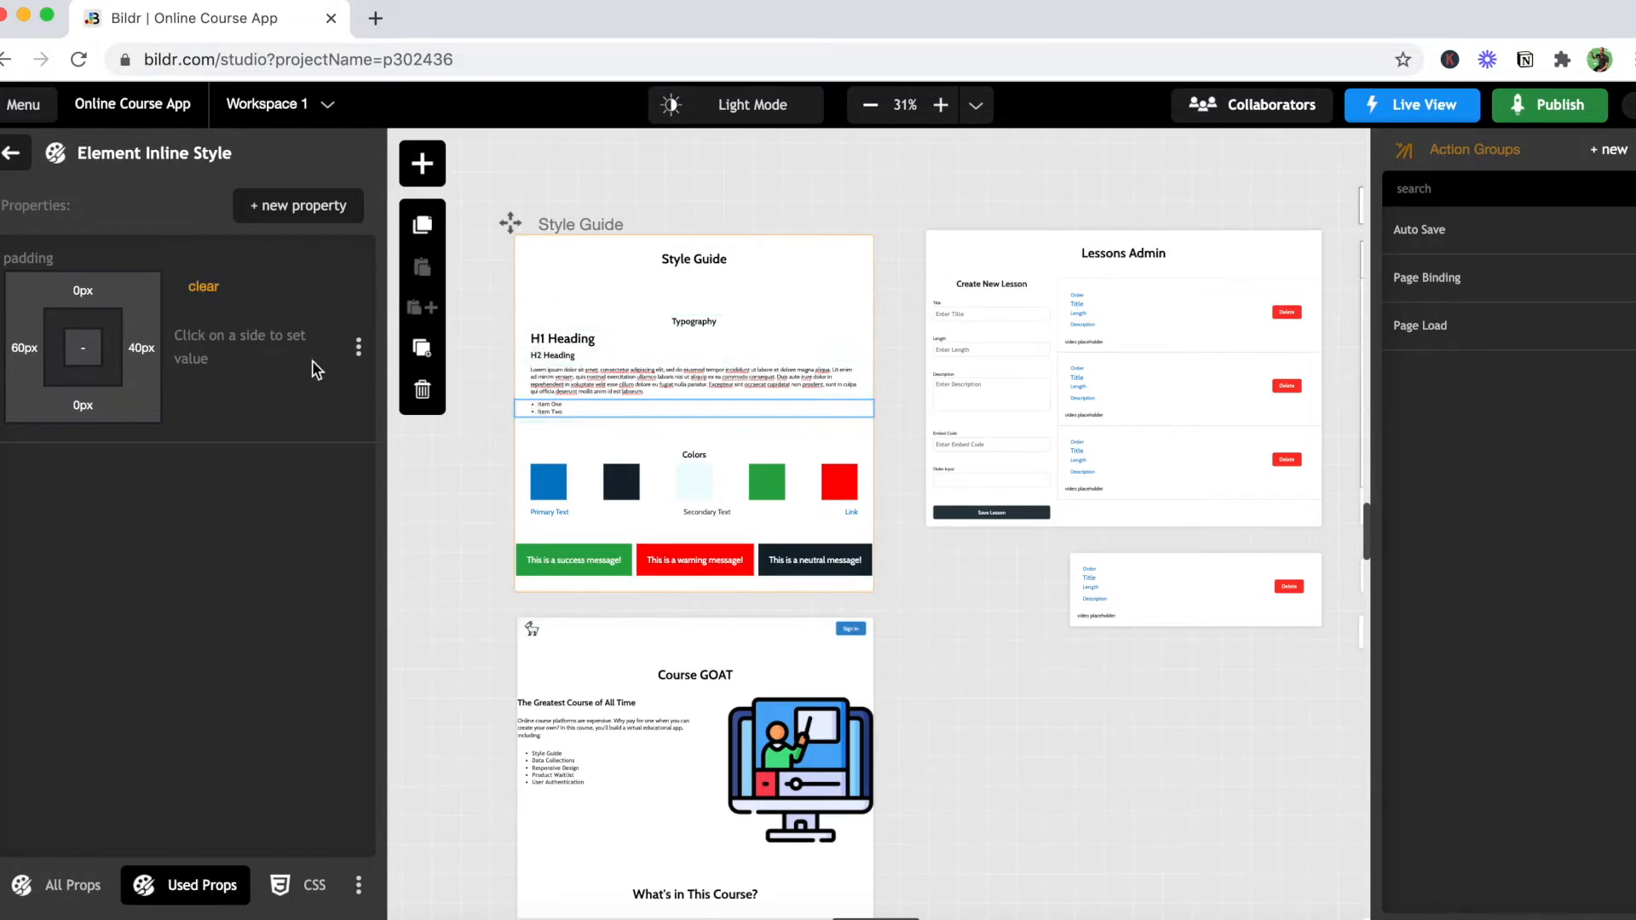
pyautogui.click(12, 153)
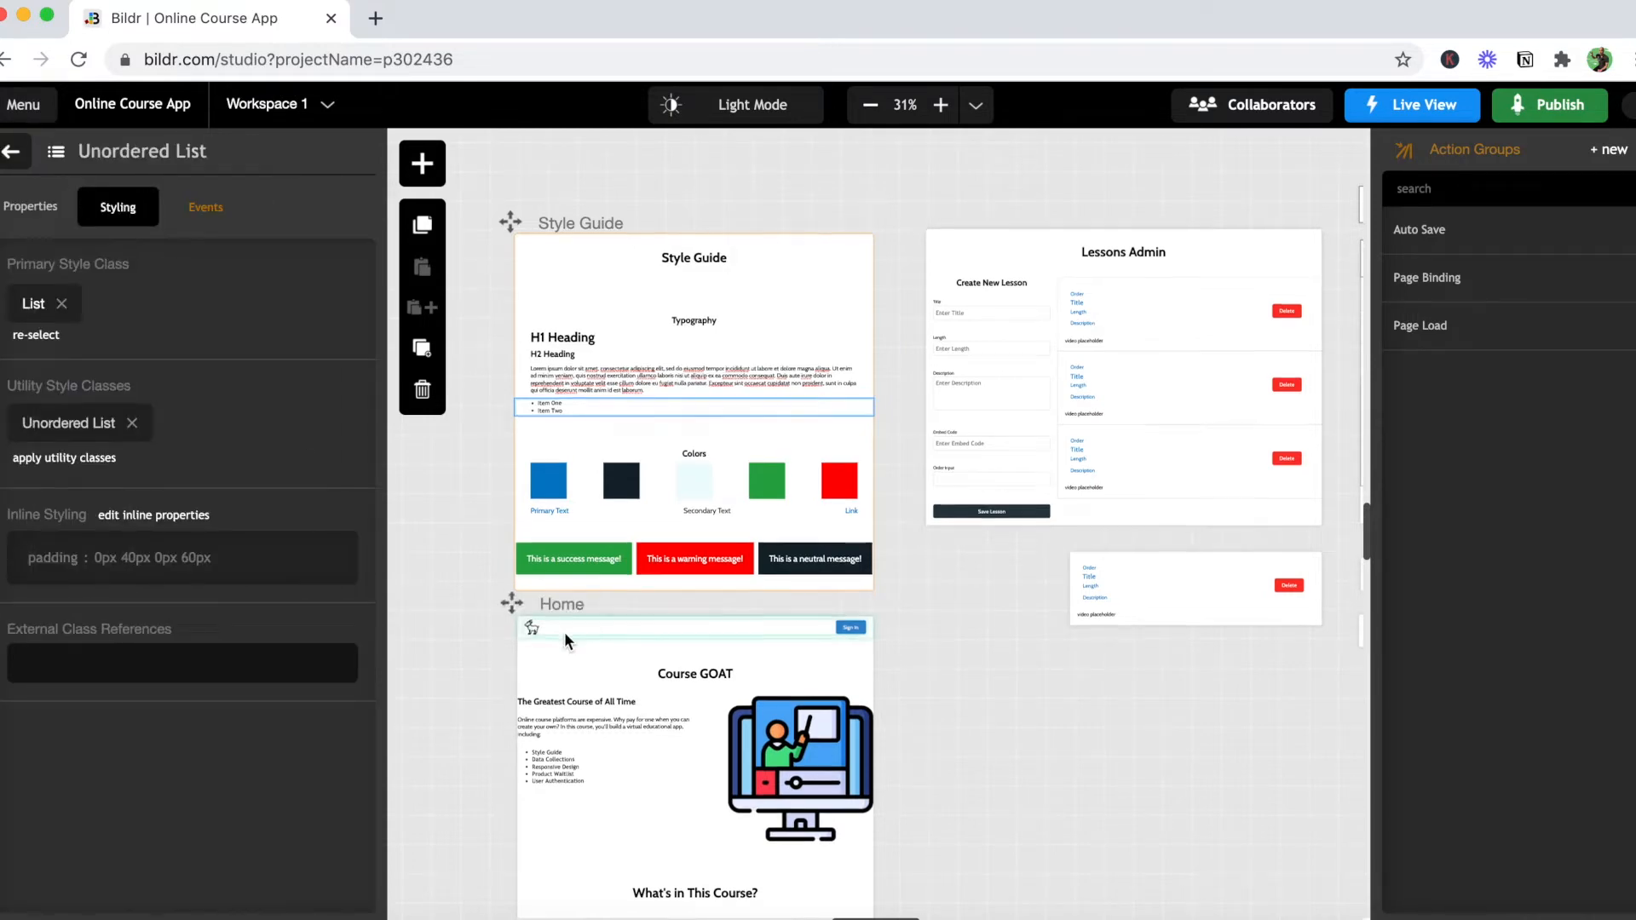
# Step: Examine all properties of the Success Message utility class on the success message container, through padding and border radius
pyautogui.scroll(-3, 564, 632)
pyautogui.click(547, 443)
pyautogui.scroll(-3, 256, 697)
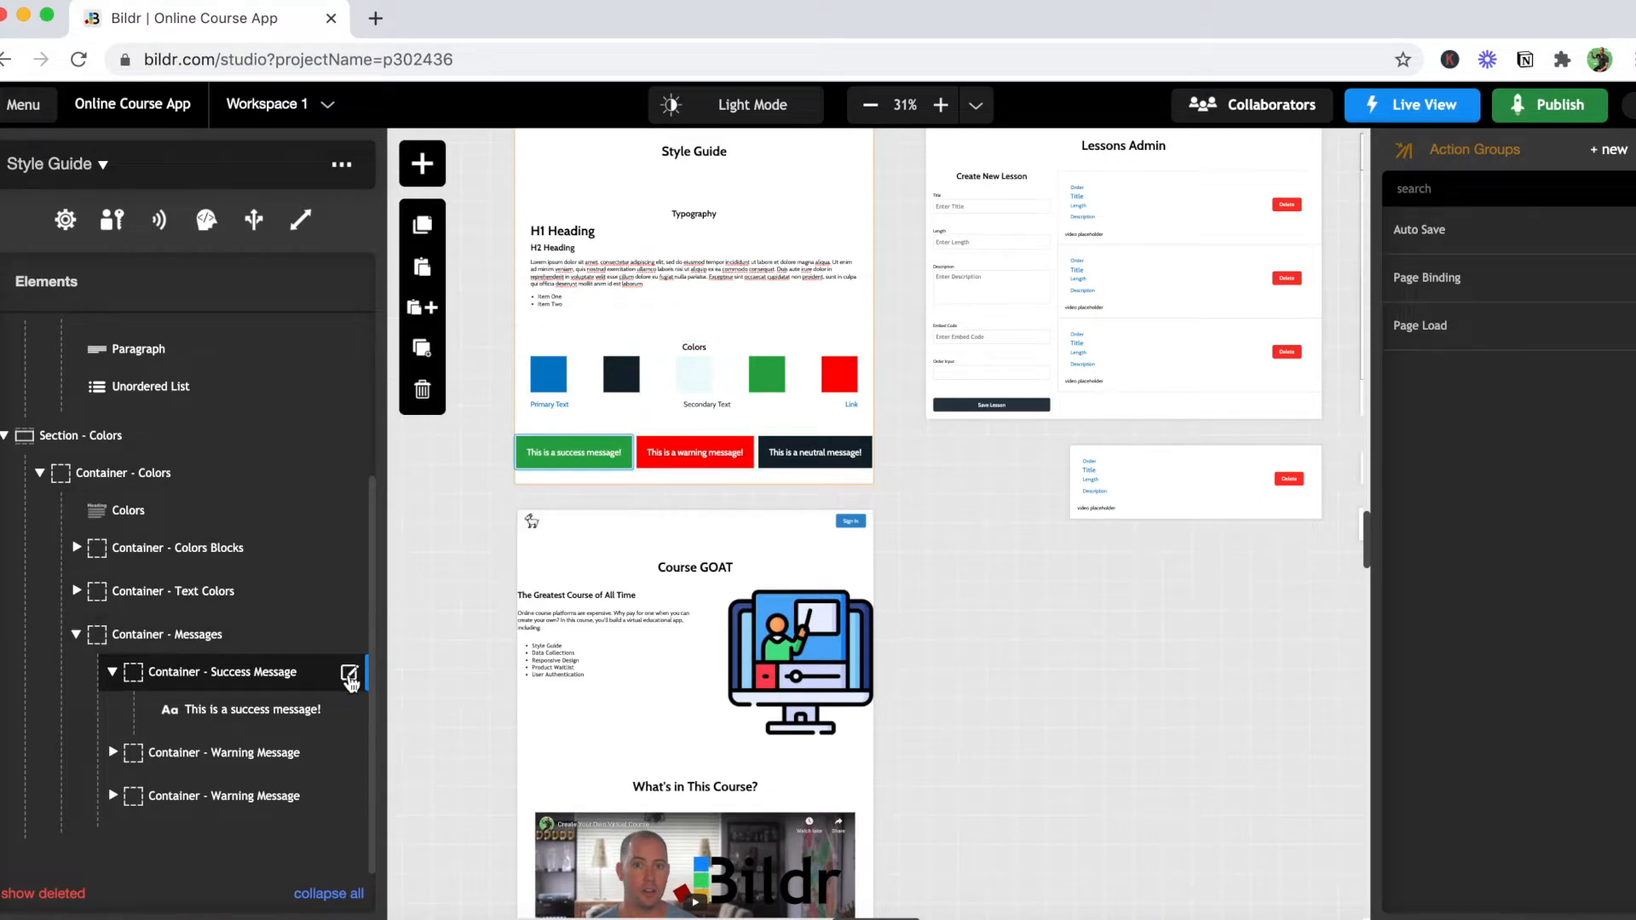
pyautogui.click(351, 673)
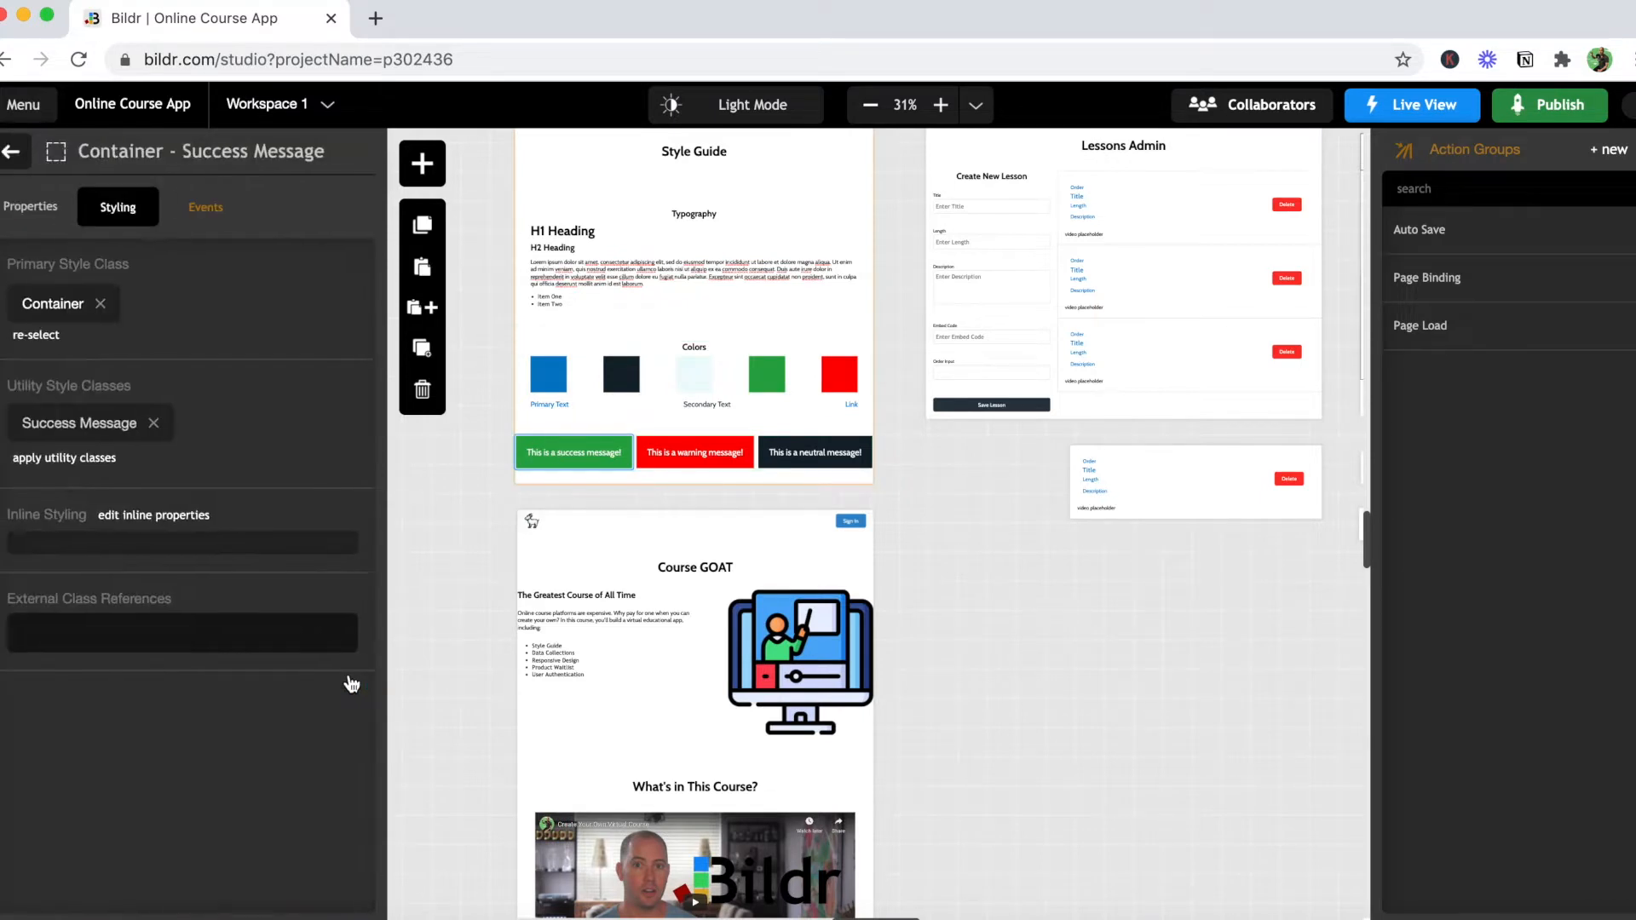
pyautogui.click(80, 423)
pyautogui.scroll(-2, 213, 680)
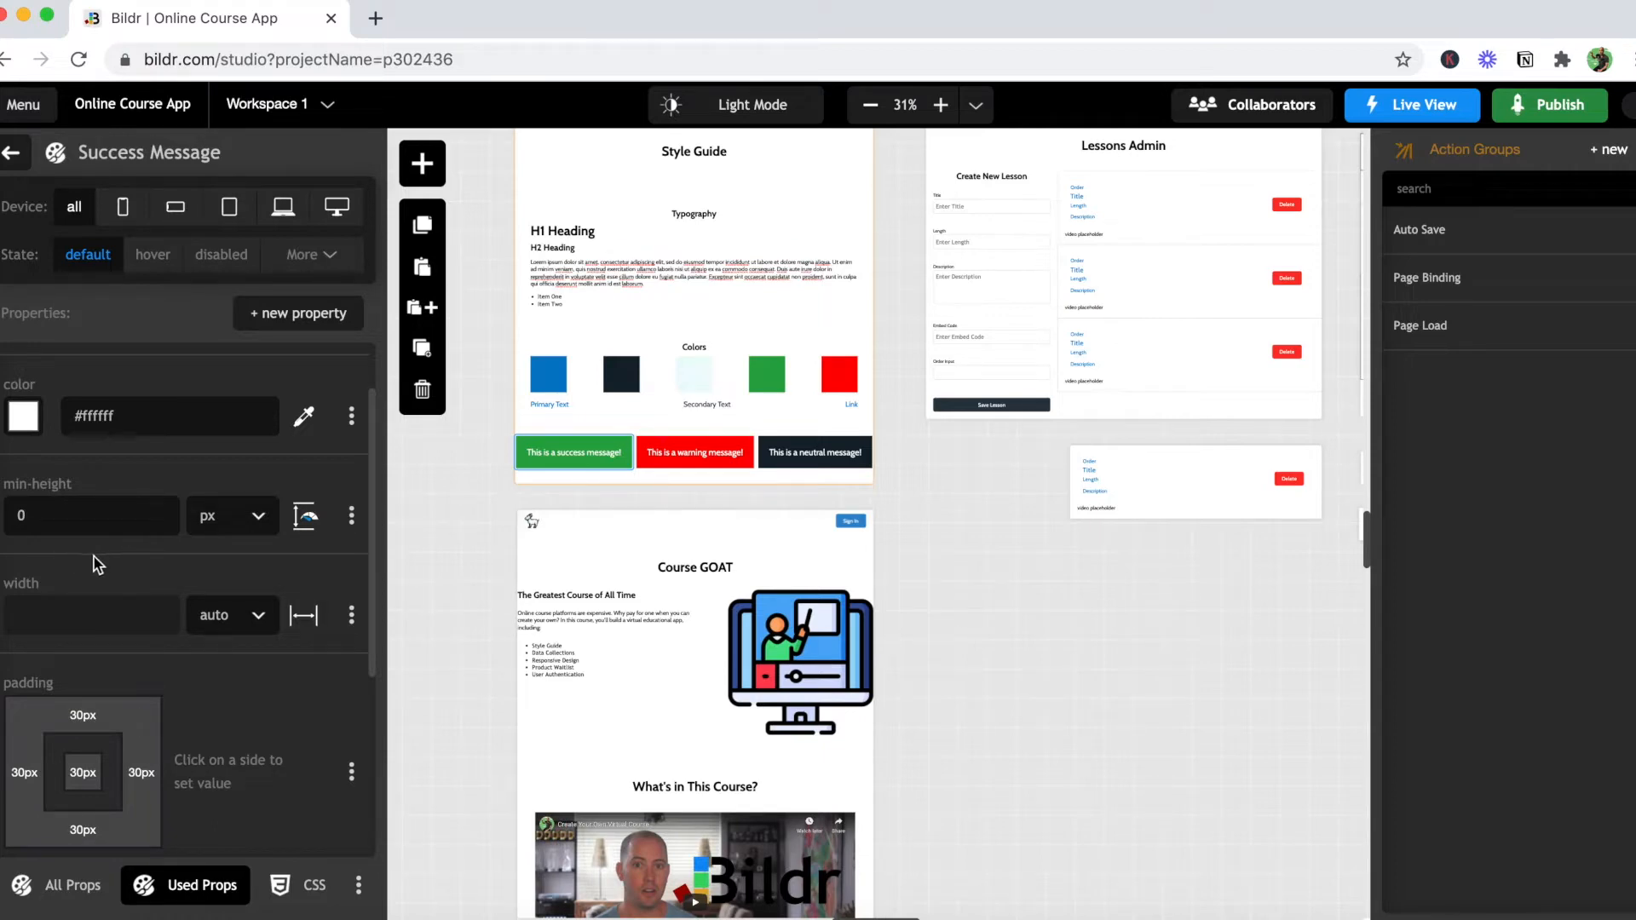
pyautogui.scroll(-2, 128, 562)
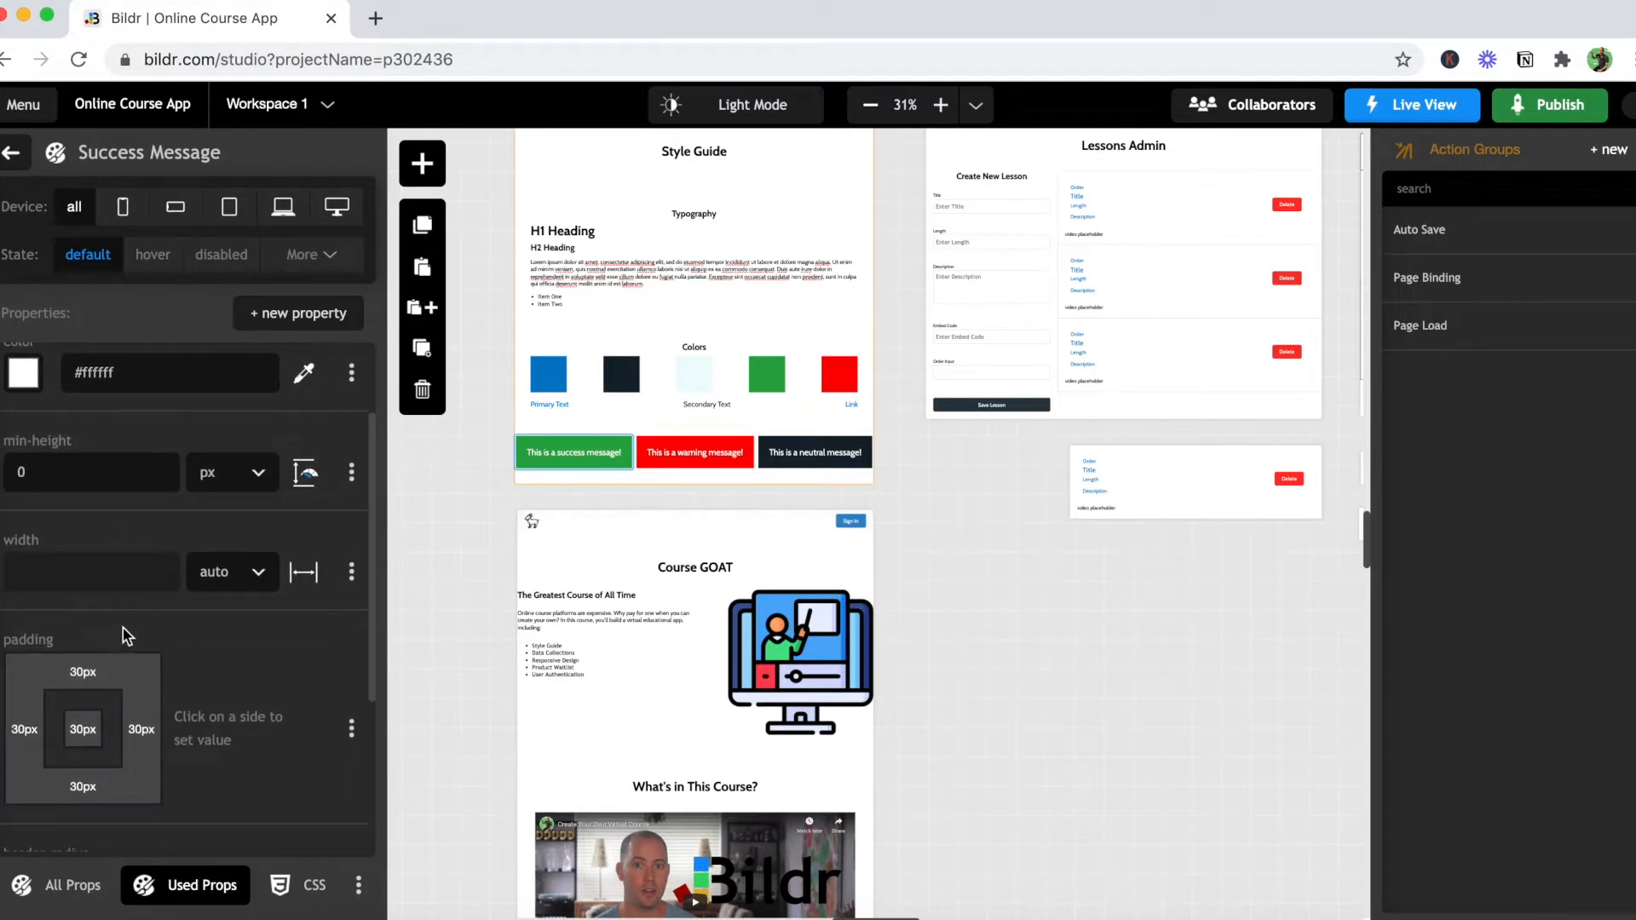
pyautogui.scroll(-2, 215, 627)
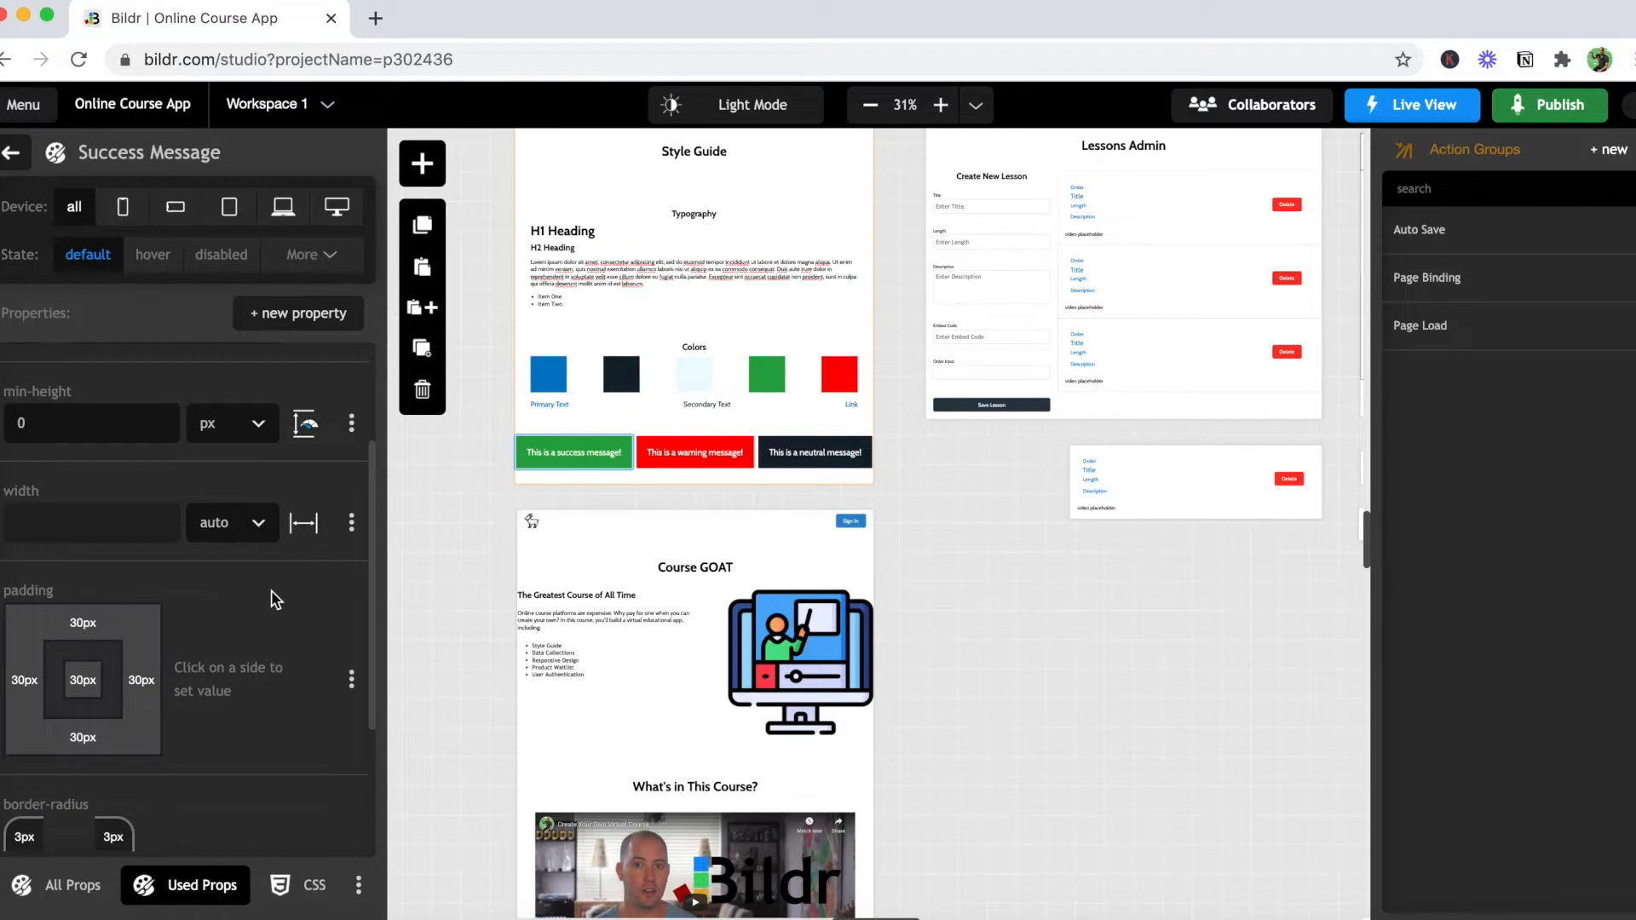
pyautogui.scroll(-5, 299, 719)
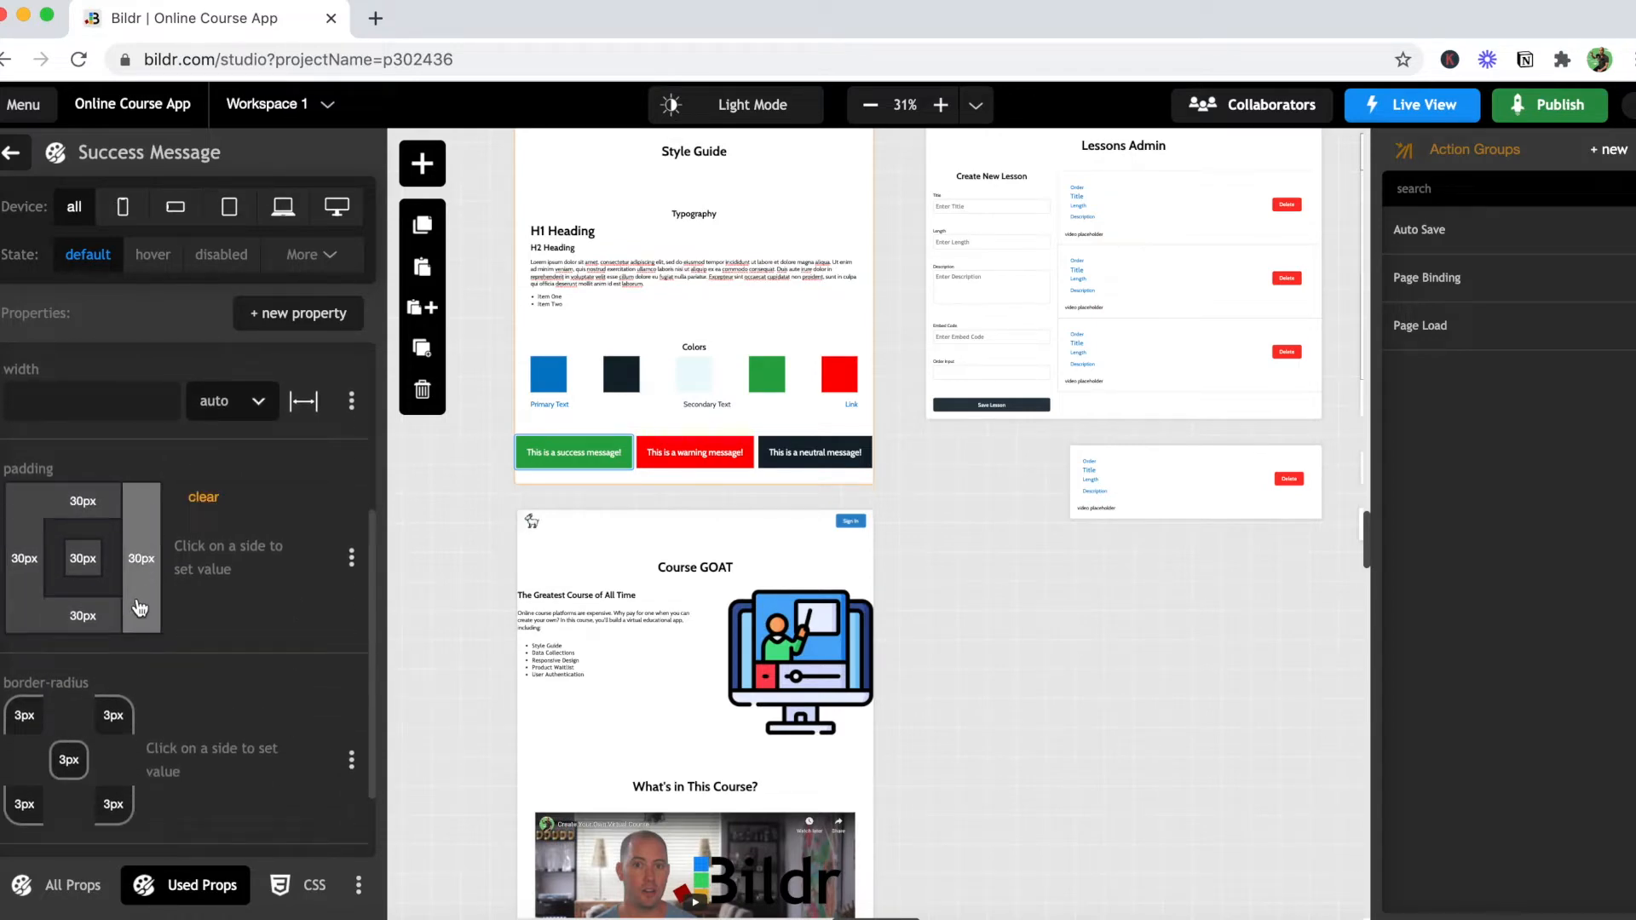
pyautogui.scroll(-4, 215, 652)
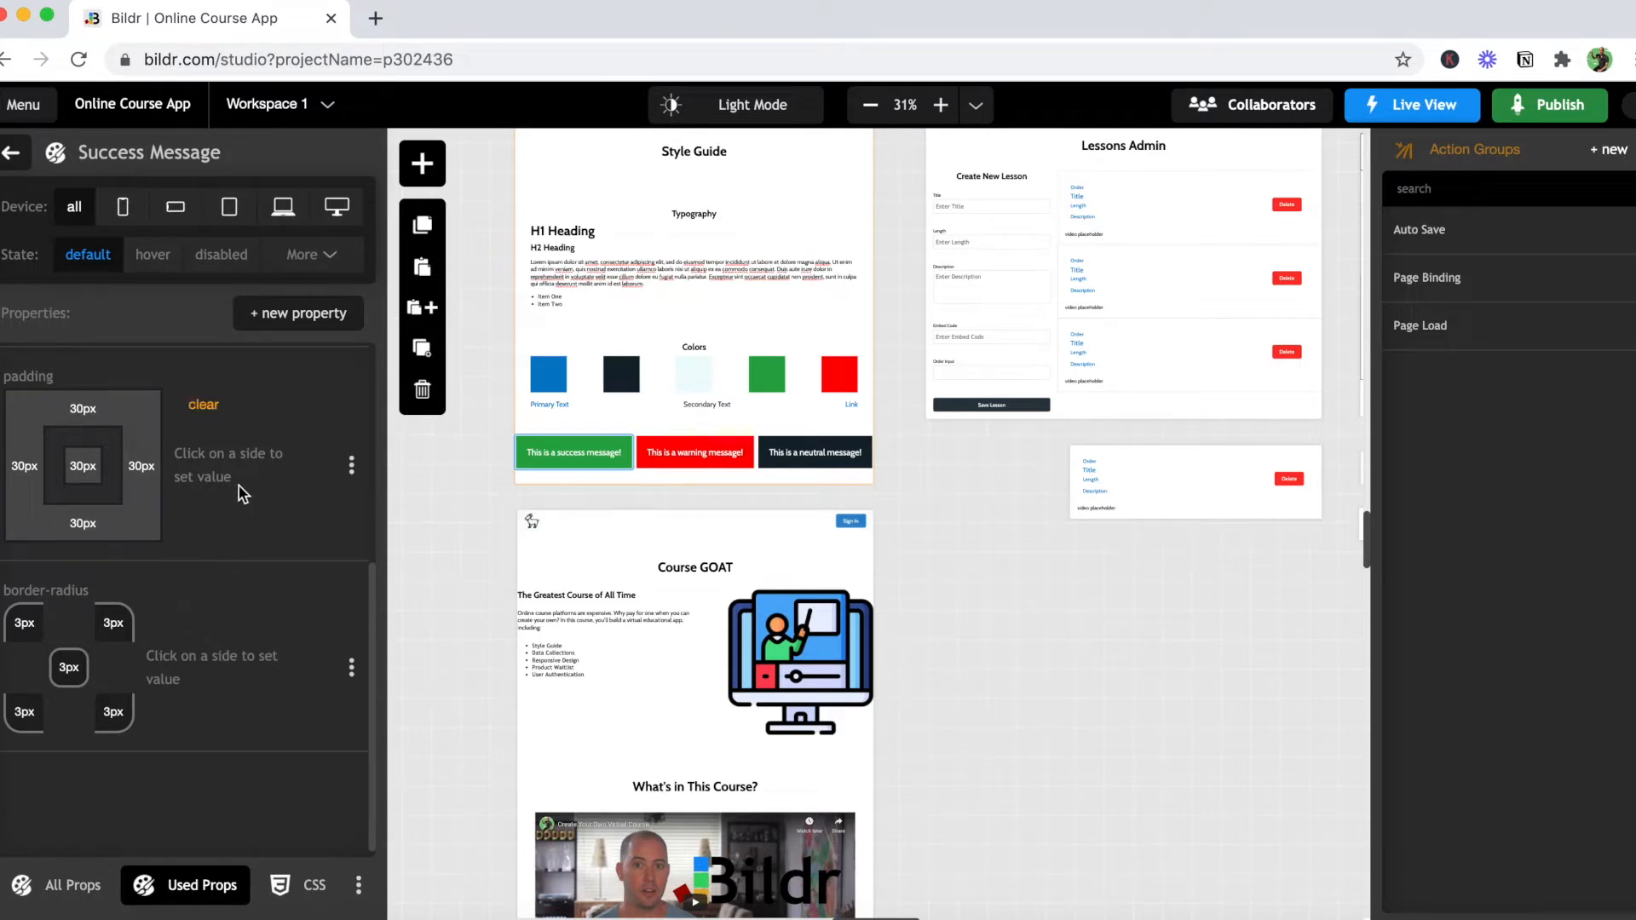
pyautogui.click(15, 154)
pyautogui.click(13, 153)
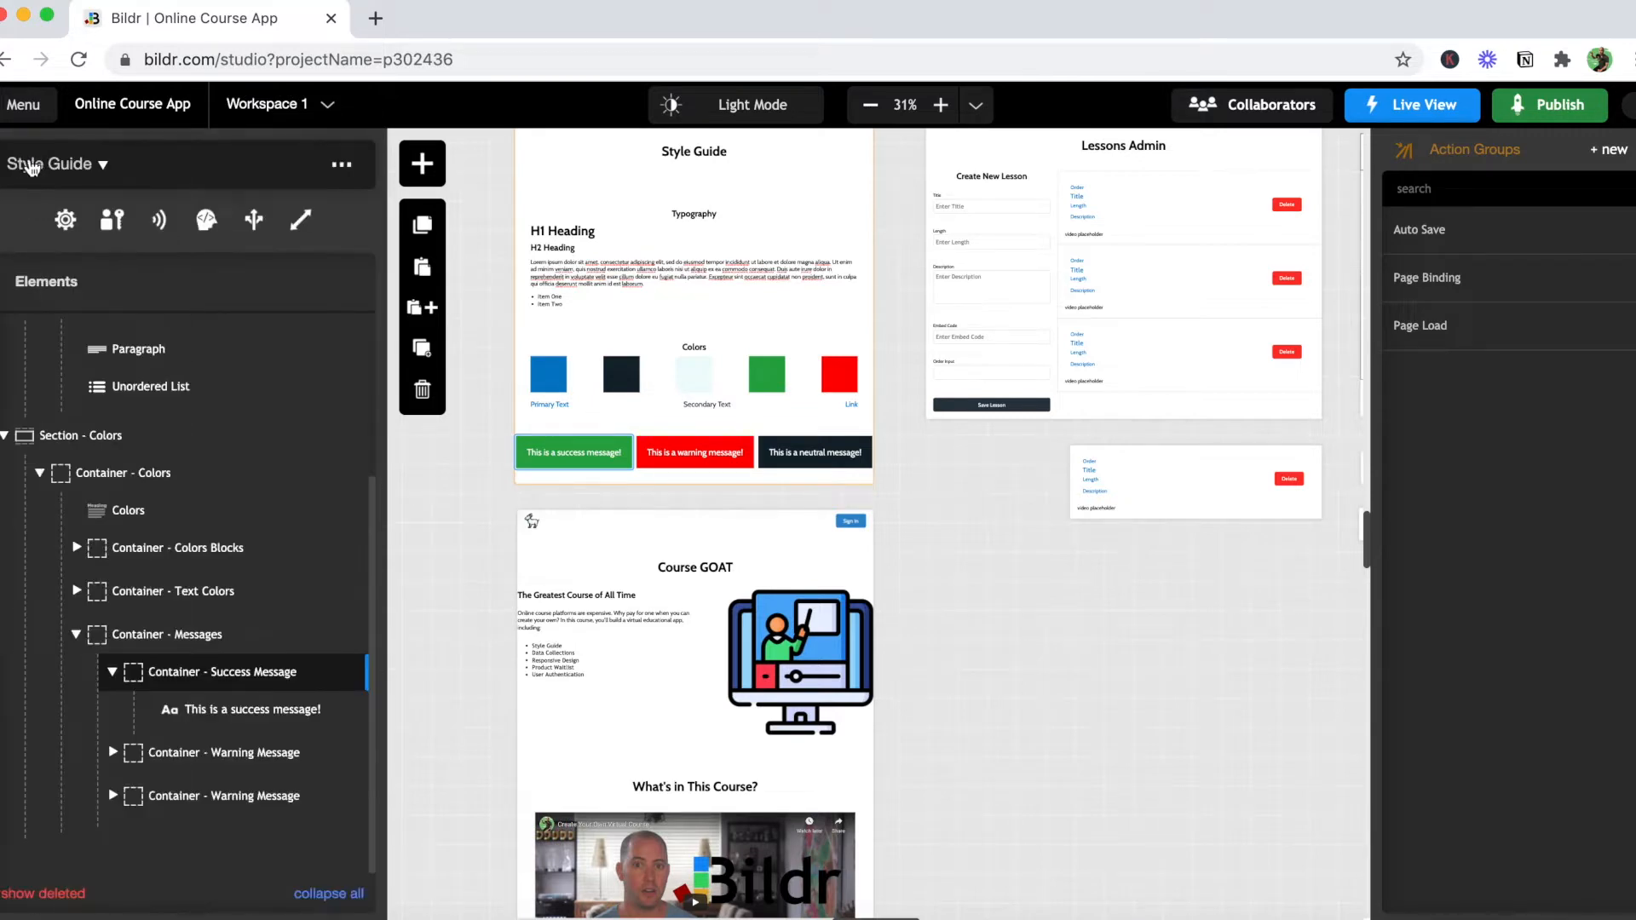
# Step: Insert a Container element between the Style Guide and Typography sections and name it "Container - Divider"
pyautogui.click(5, 426)
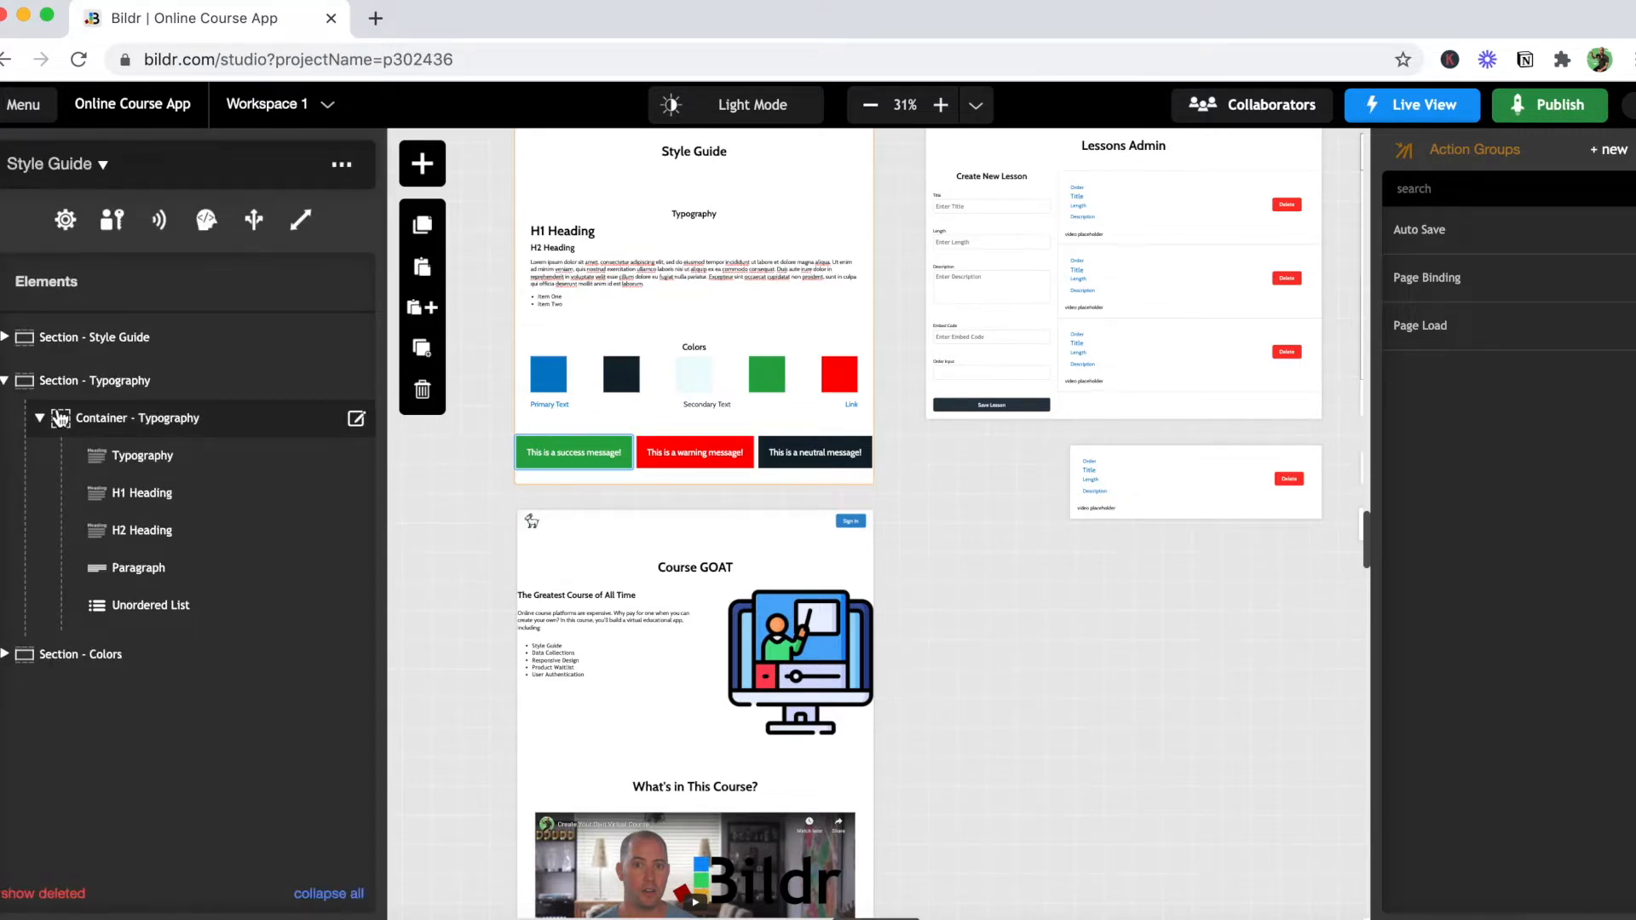
pyautogui.click(5, 380)
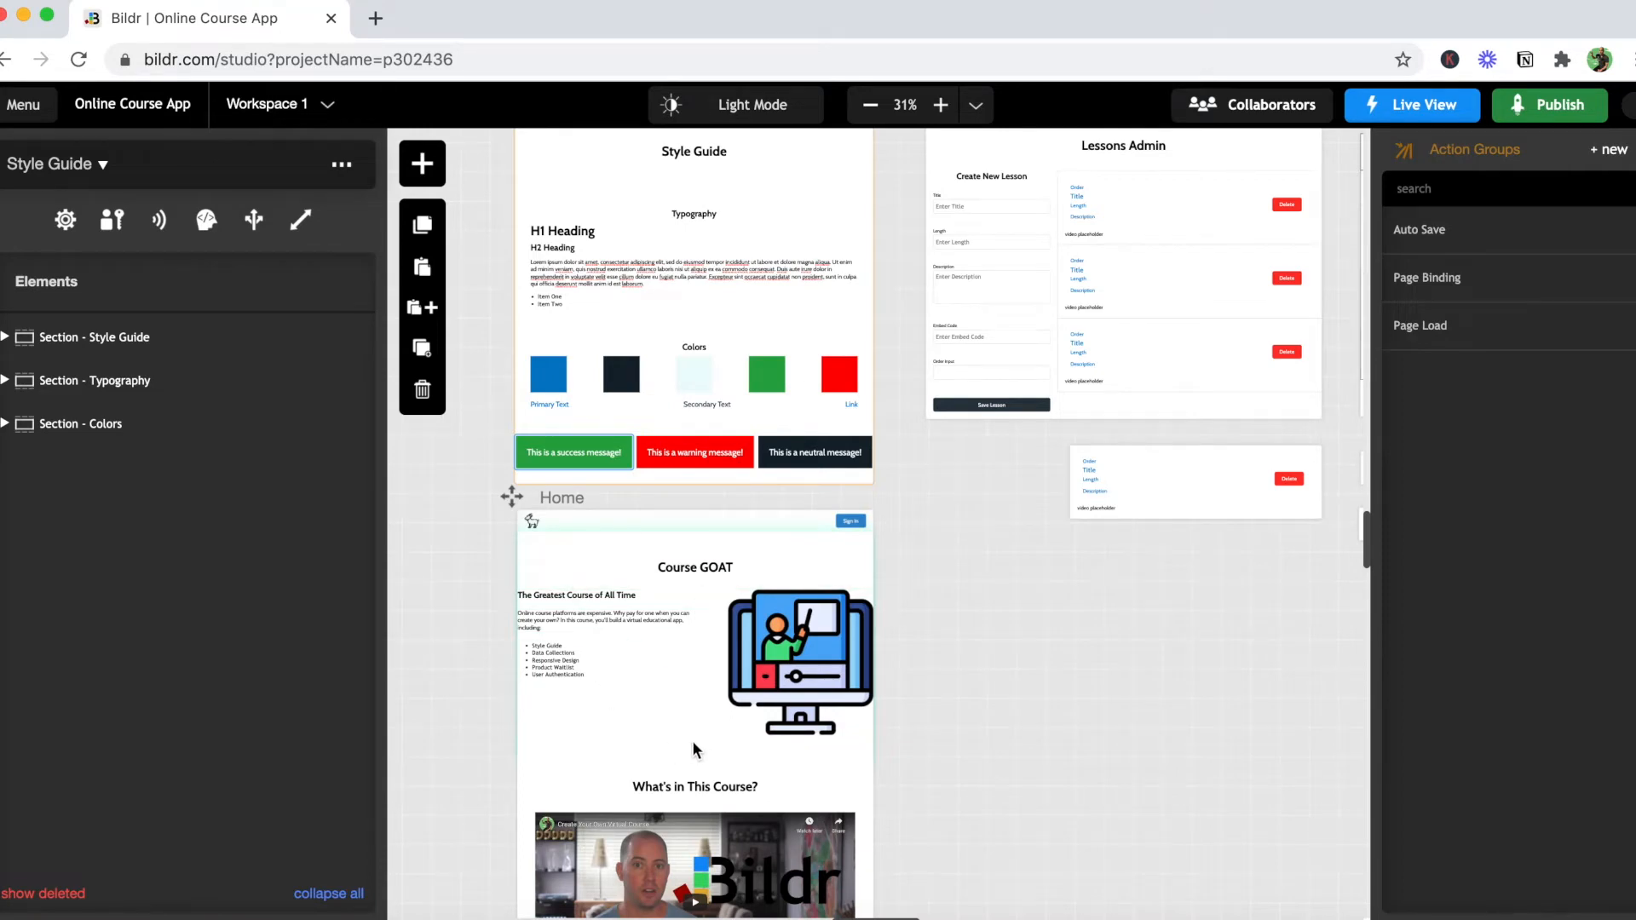
pyautogui.click(422, 164)
pyautogui.write('cont')
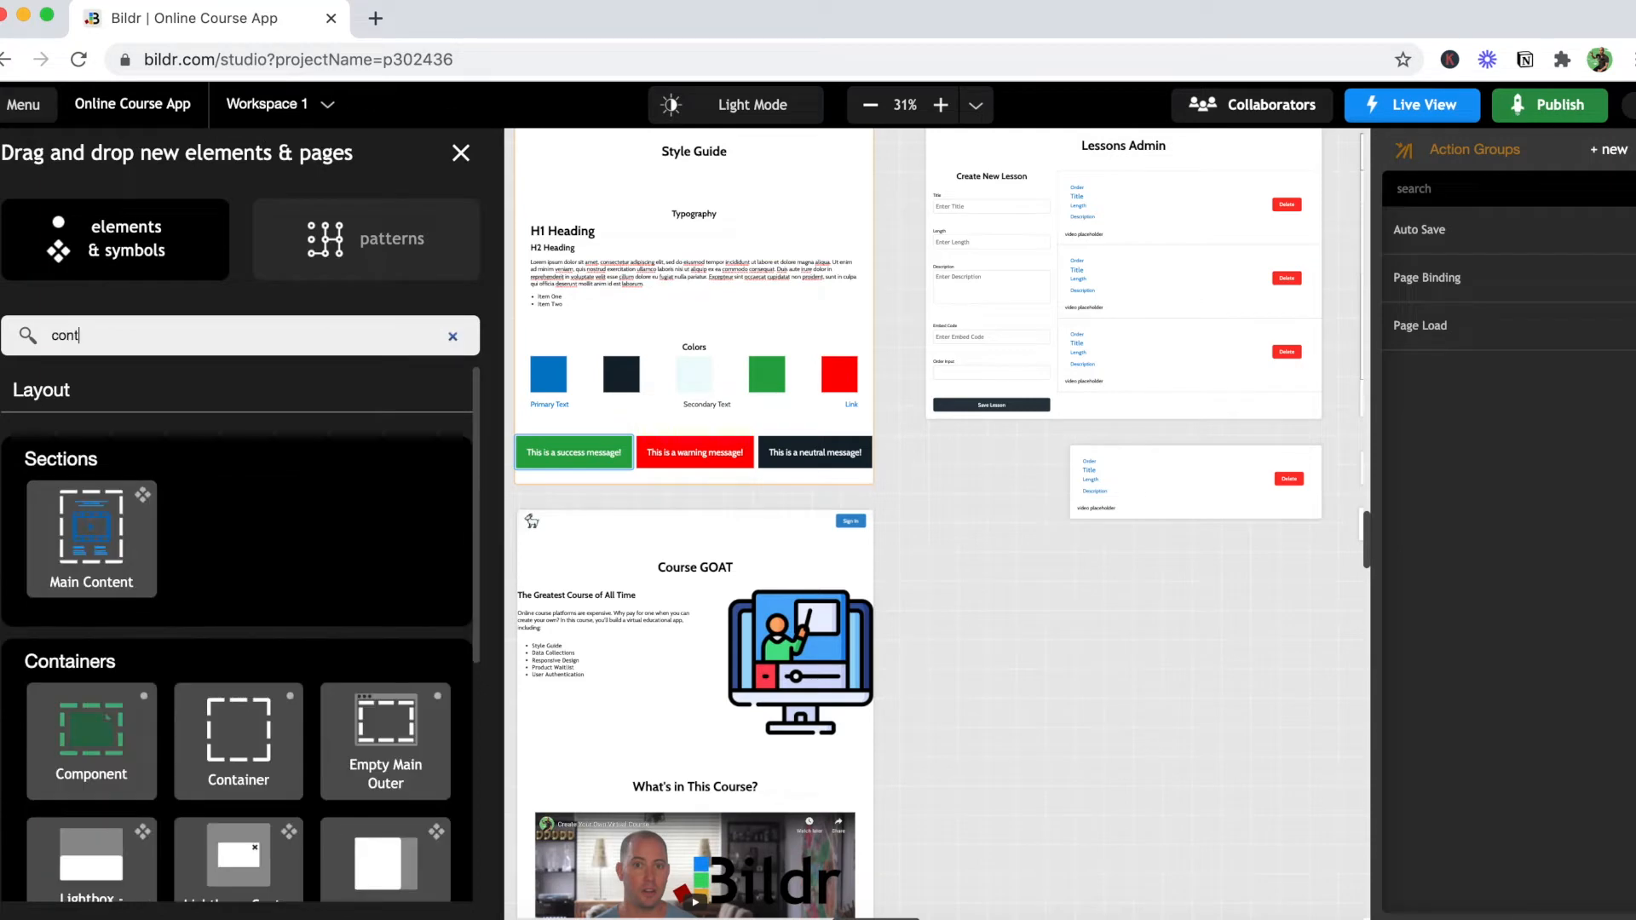
pyautogui.moveTo(238, 733); pyautogui.dragTo(228, 368)
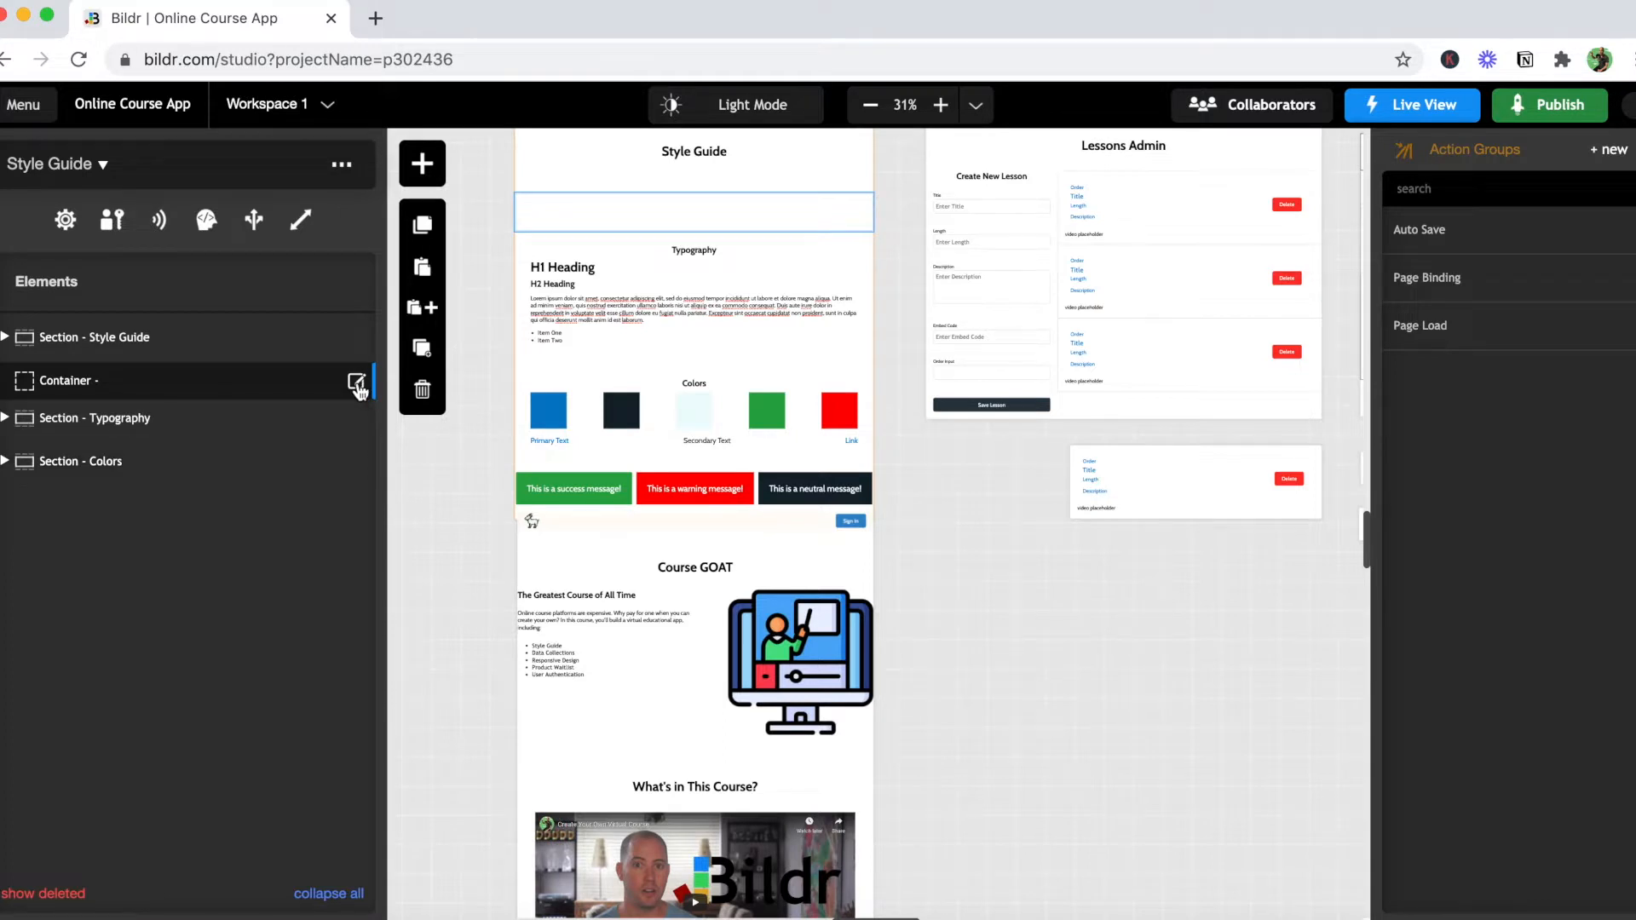
pyautogui.click(359, 389)
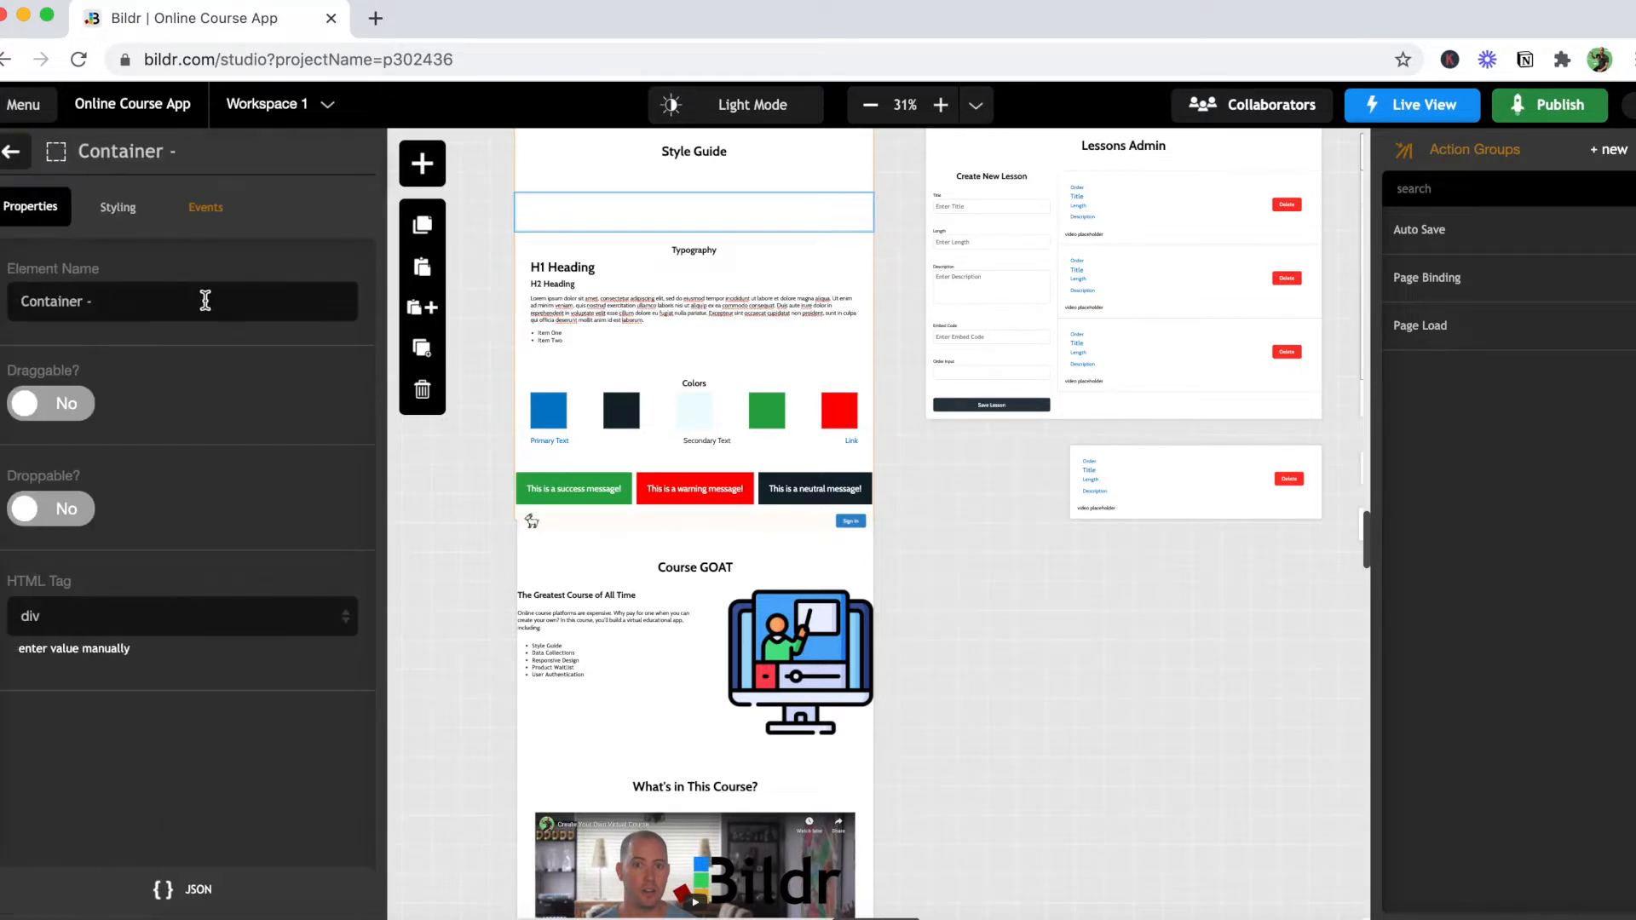
pyautogui.write('Divider')
# Step: Create a new utility style class named "Divider" on the divider container
pyautogui.click(132, 219)
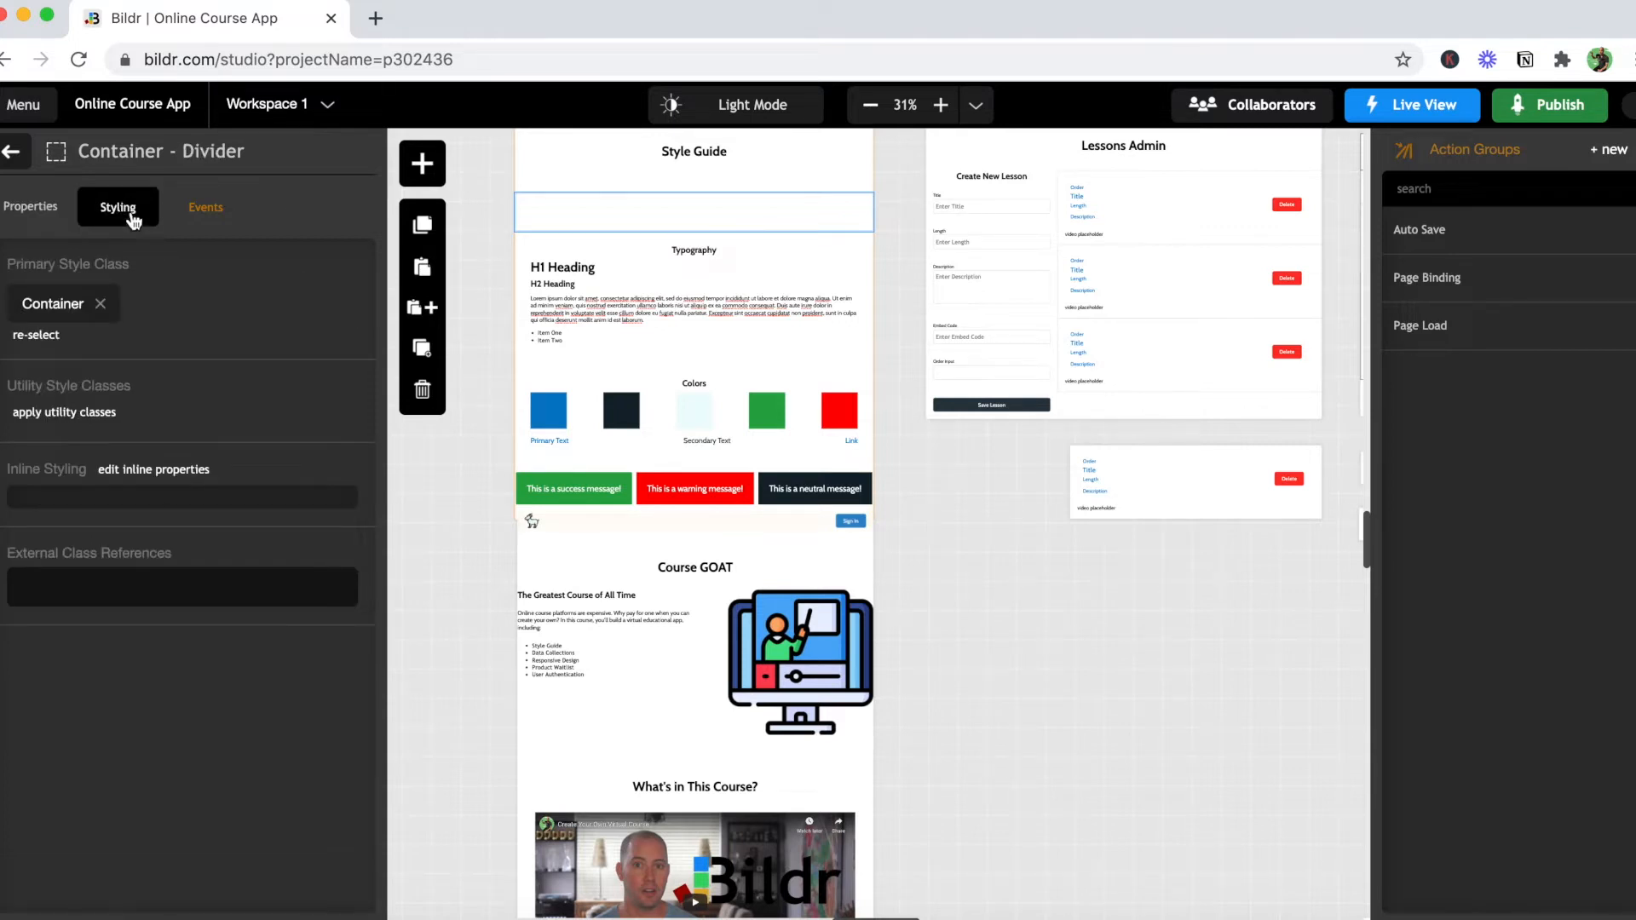
pyautogui.click(104, 417)
pyautogui.click(147, 766)
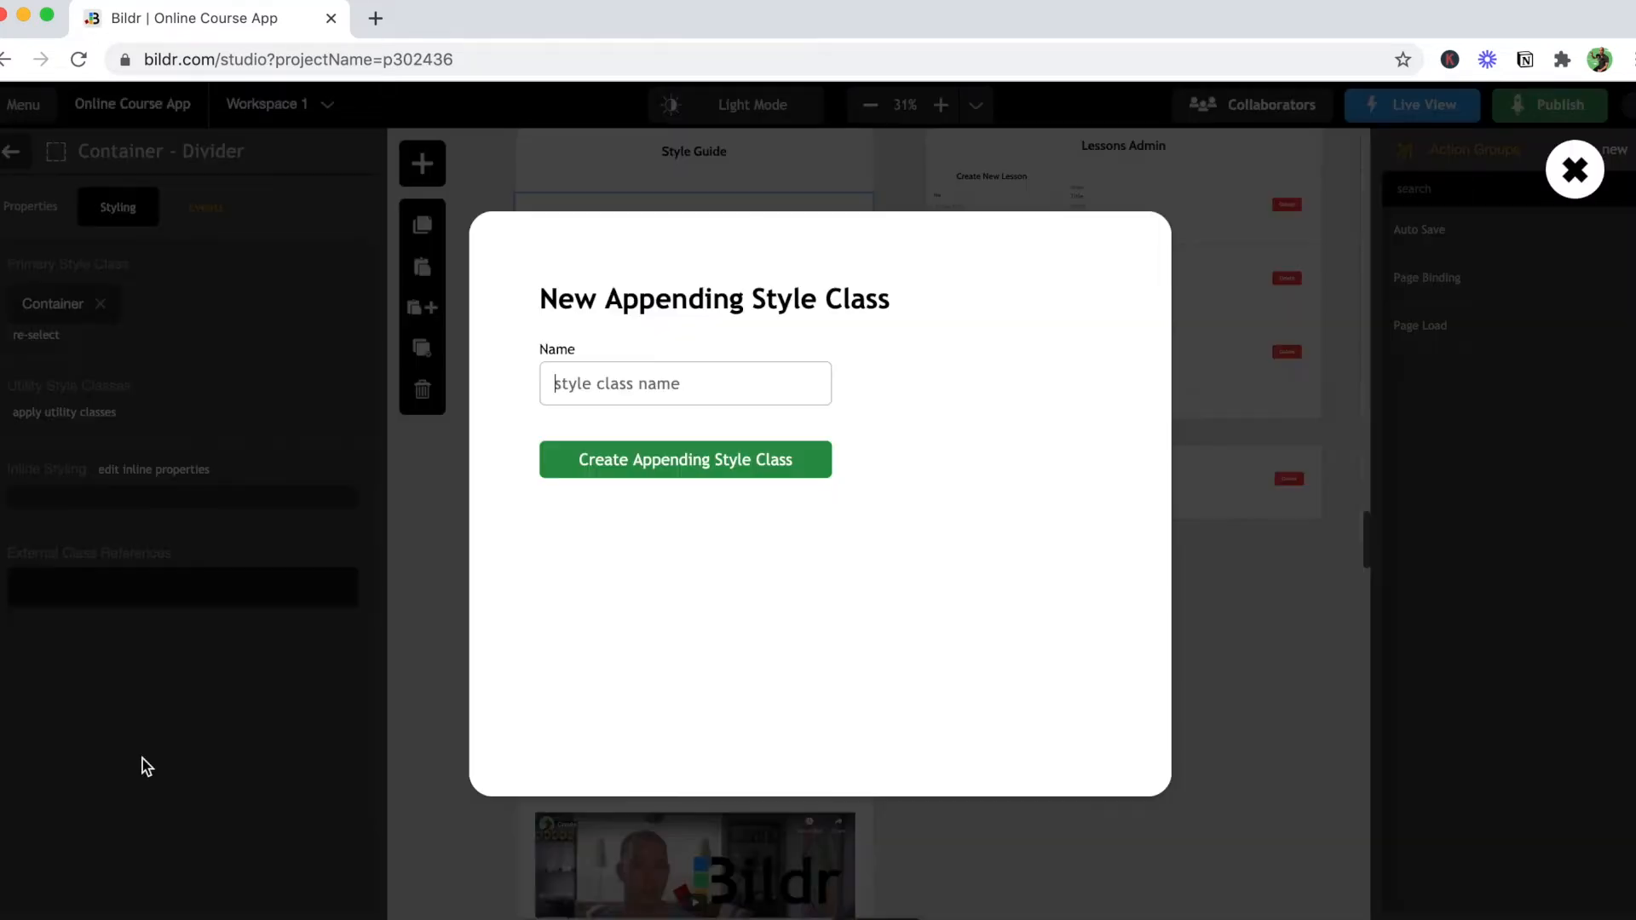
pyautogui.write('Divider')
pyautogui.click(627, 486)
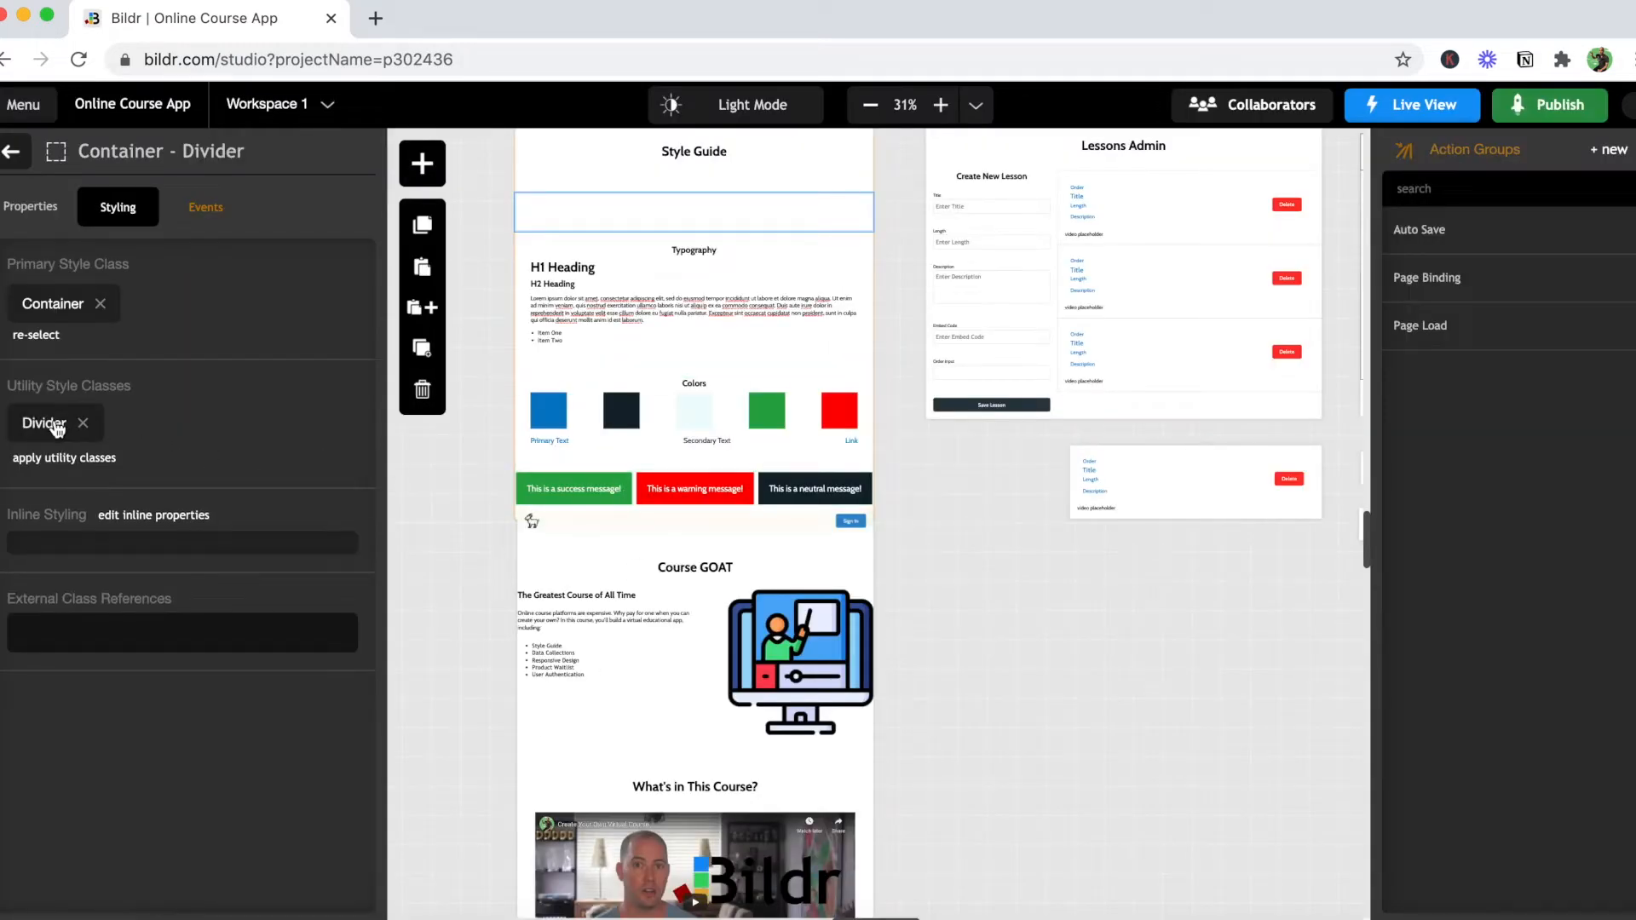
# Step: Add a height of 1 px and a width of 100 px to the Divider utility style class
pyautogui.click(53, 424)
pyautogui.click(284, 315)
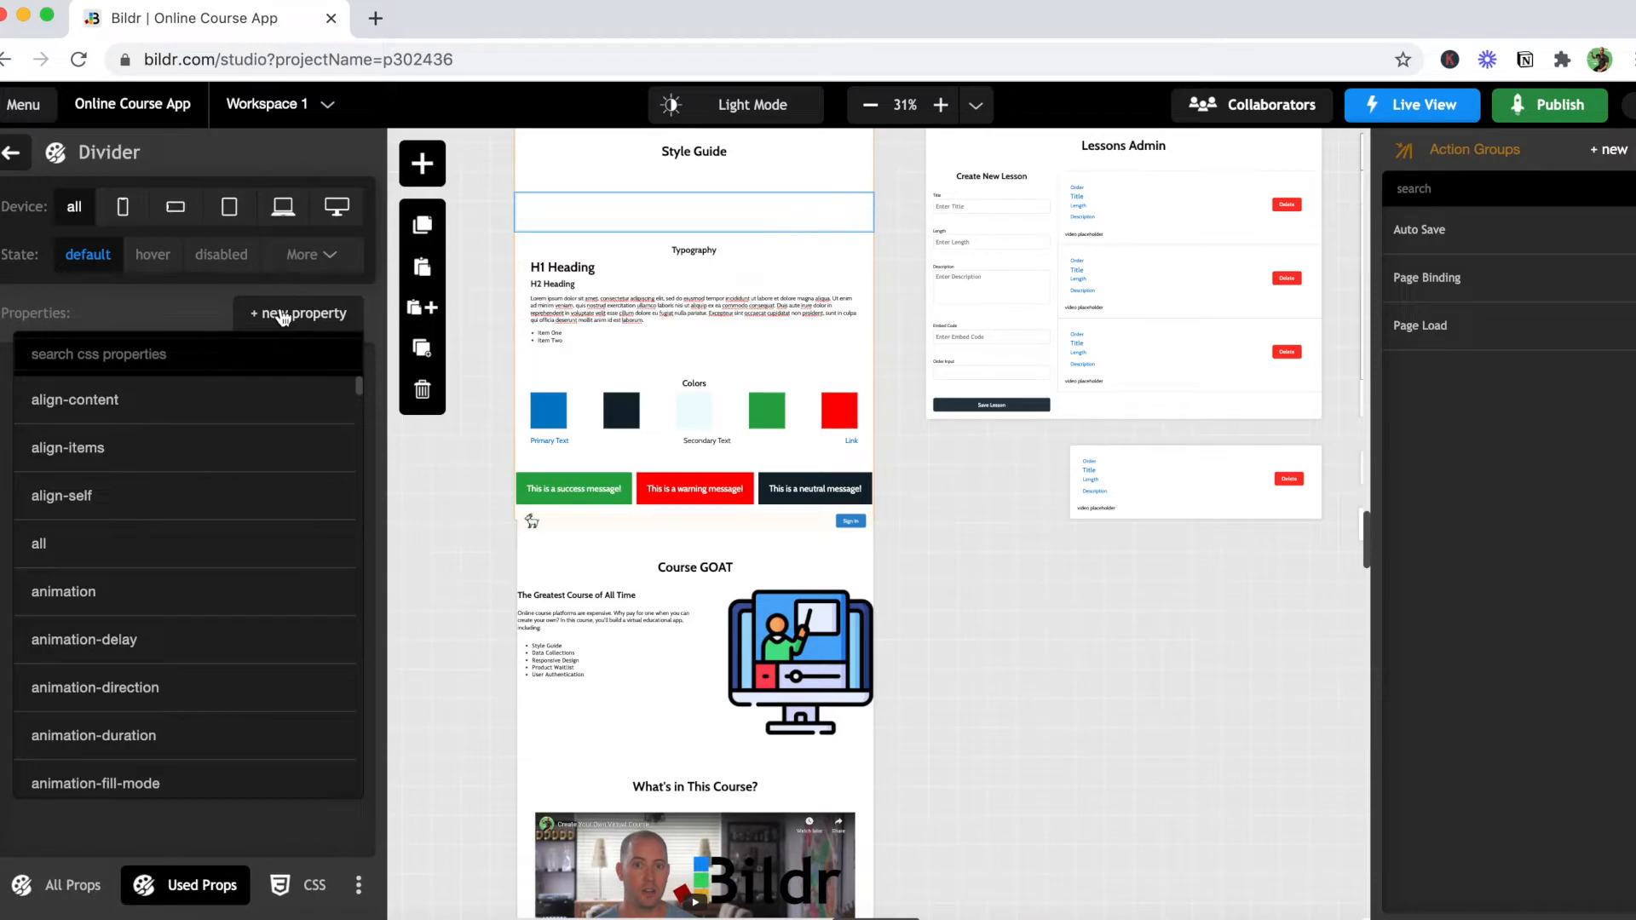
pyautogui.write('hei')
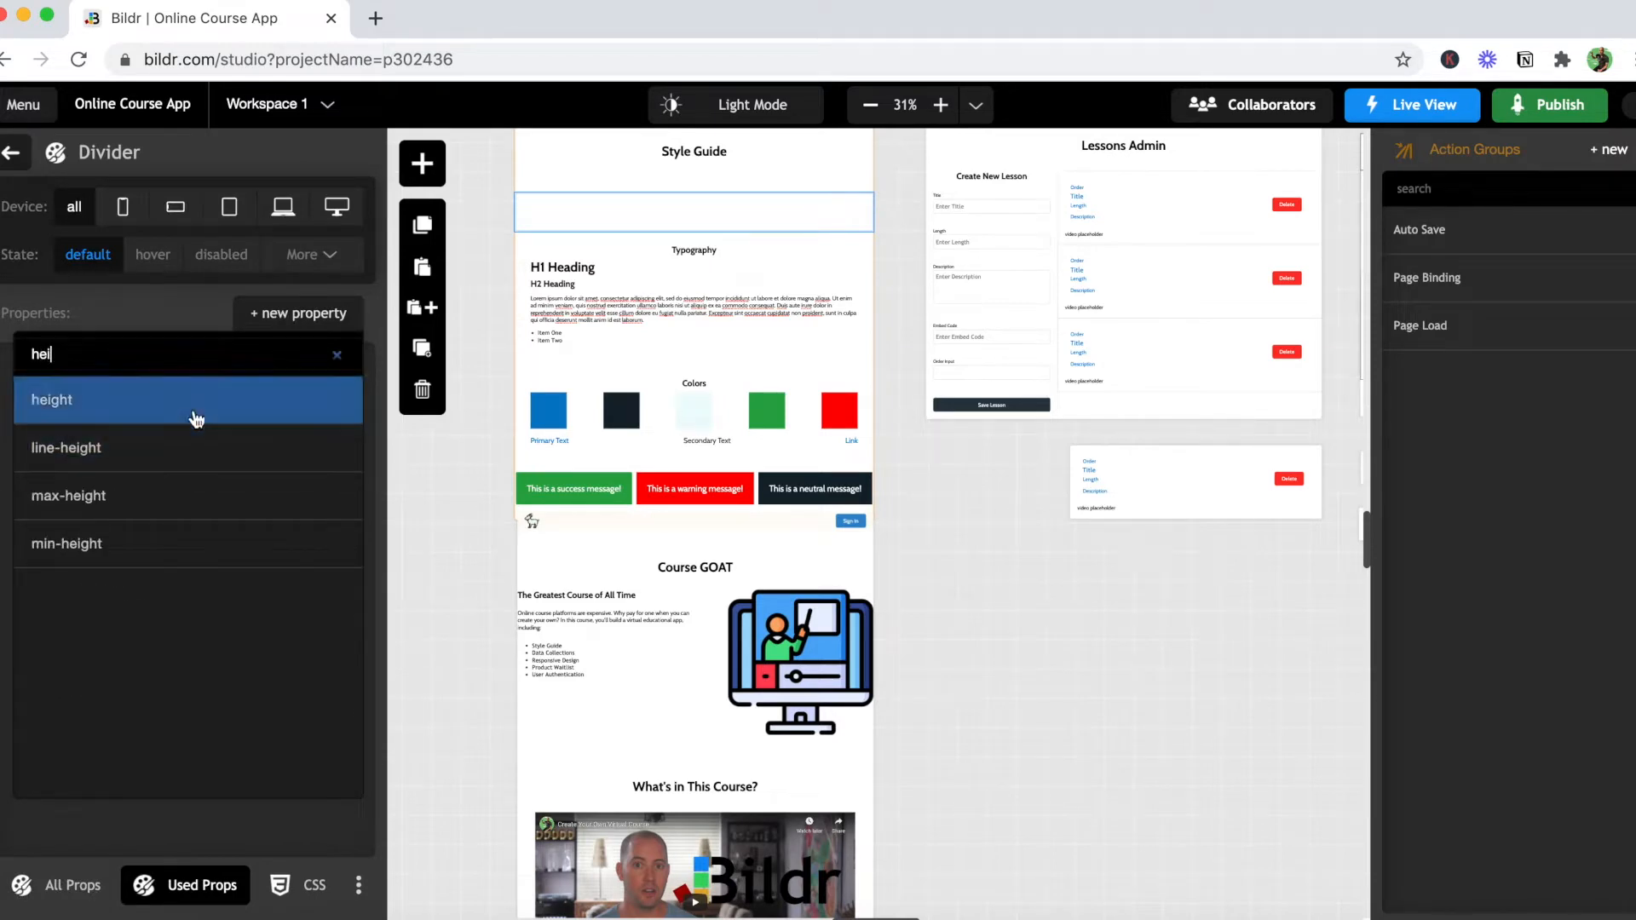
pyautogui.click(195, 417)
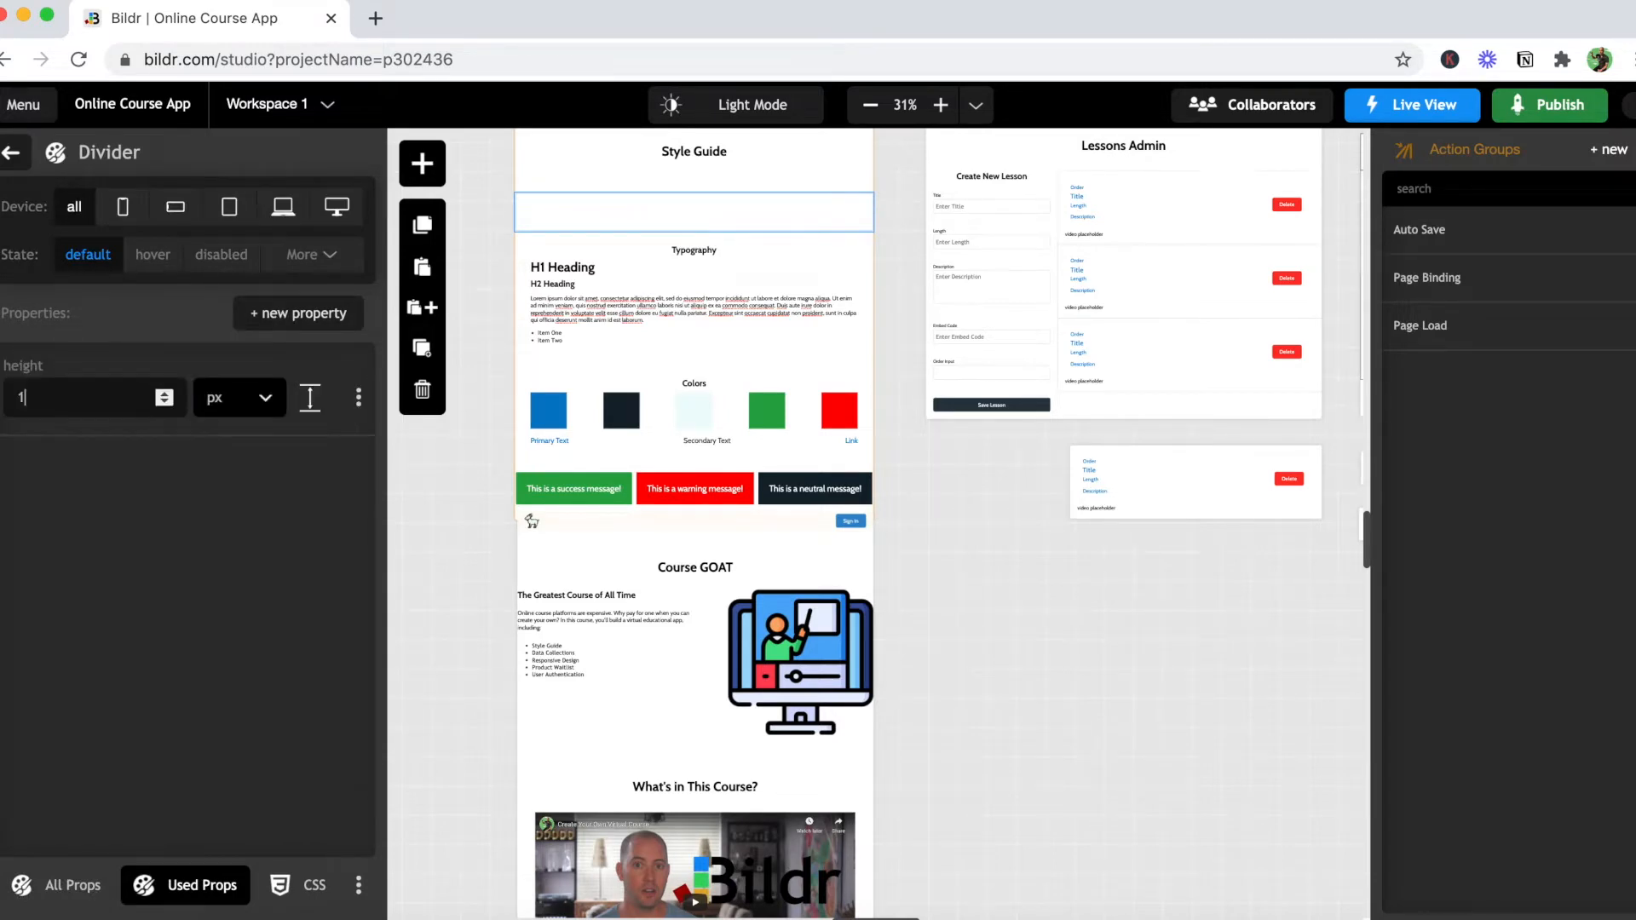
pyautogui.click(286, 317)
pyautogui.write('width')
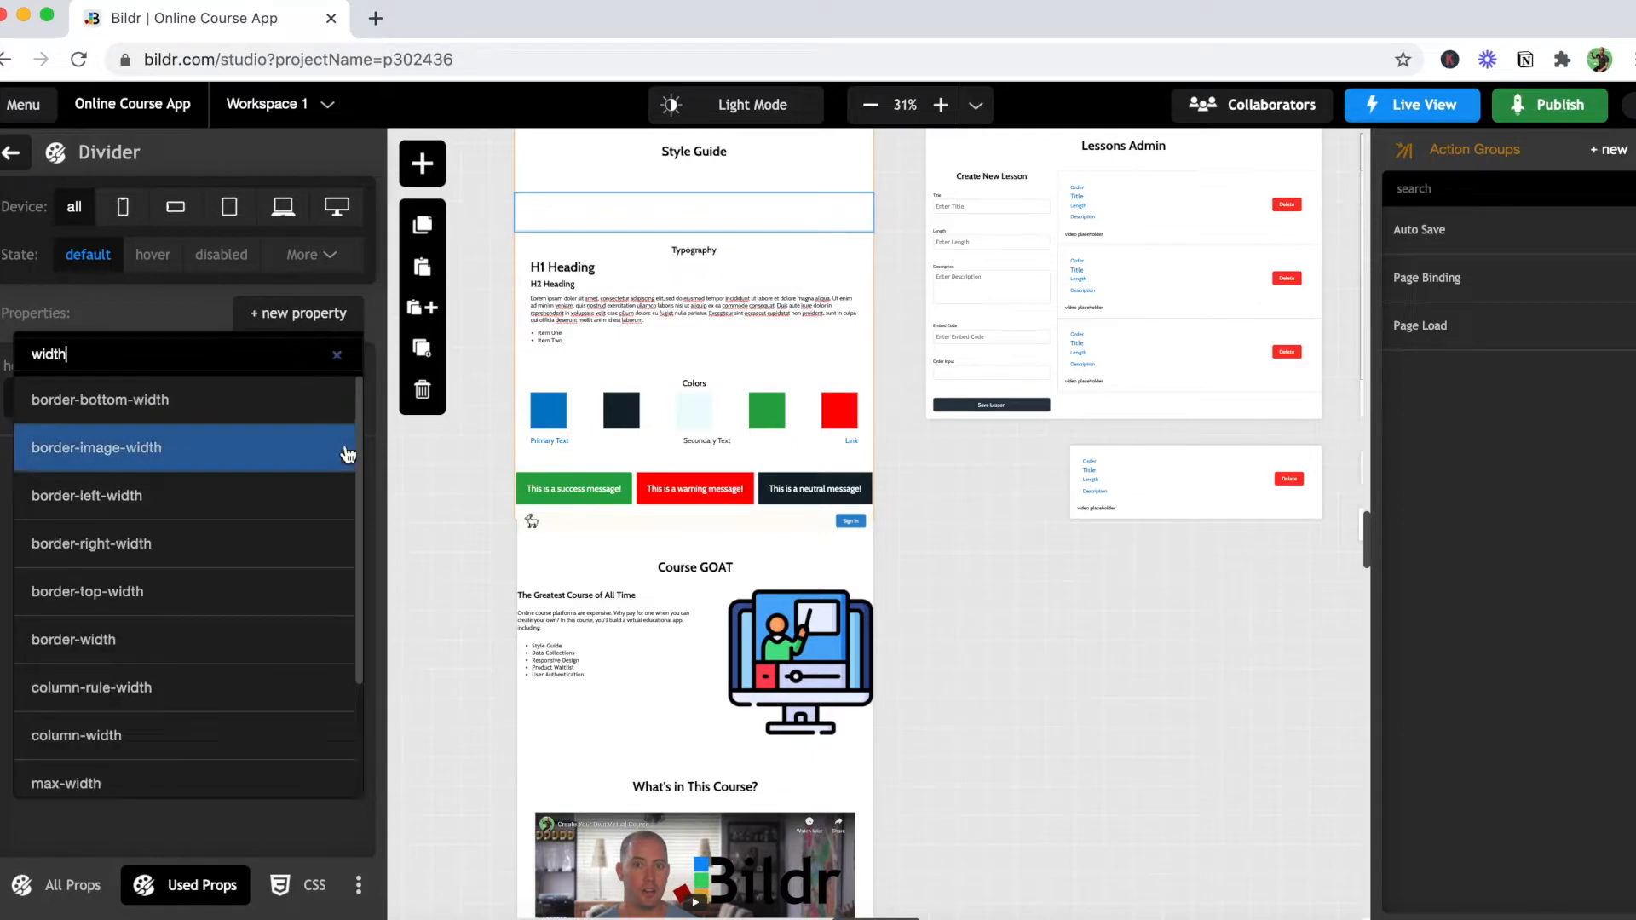
pyautogui.scroll(-3, 347, 449)
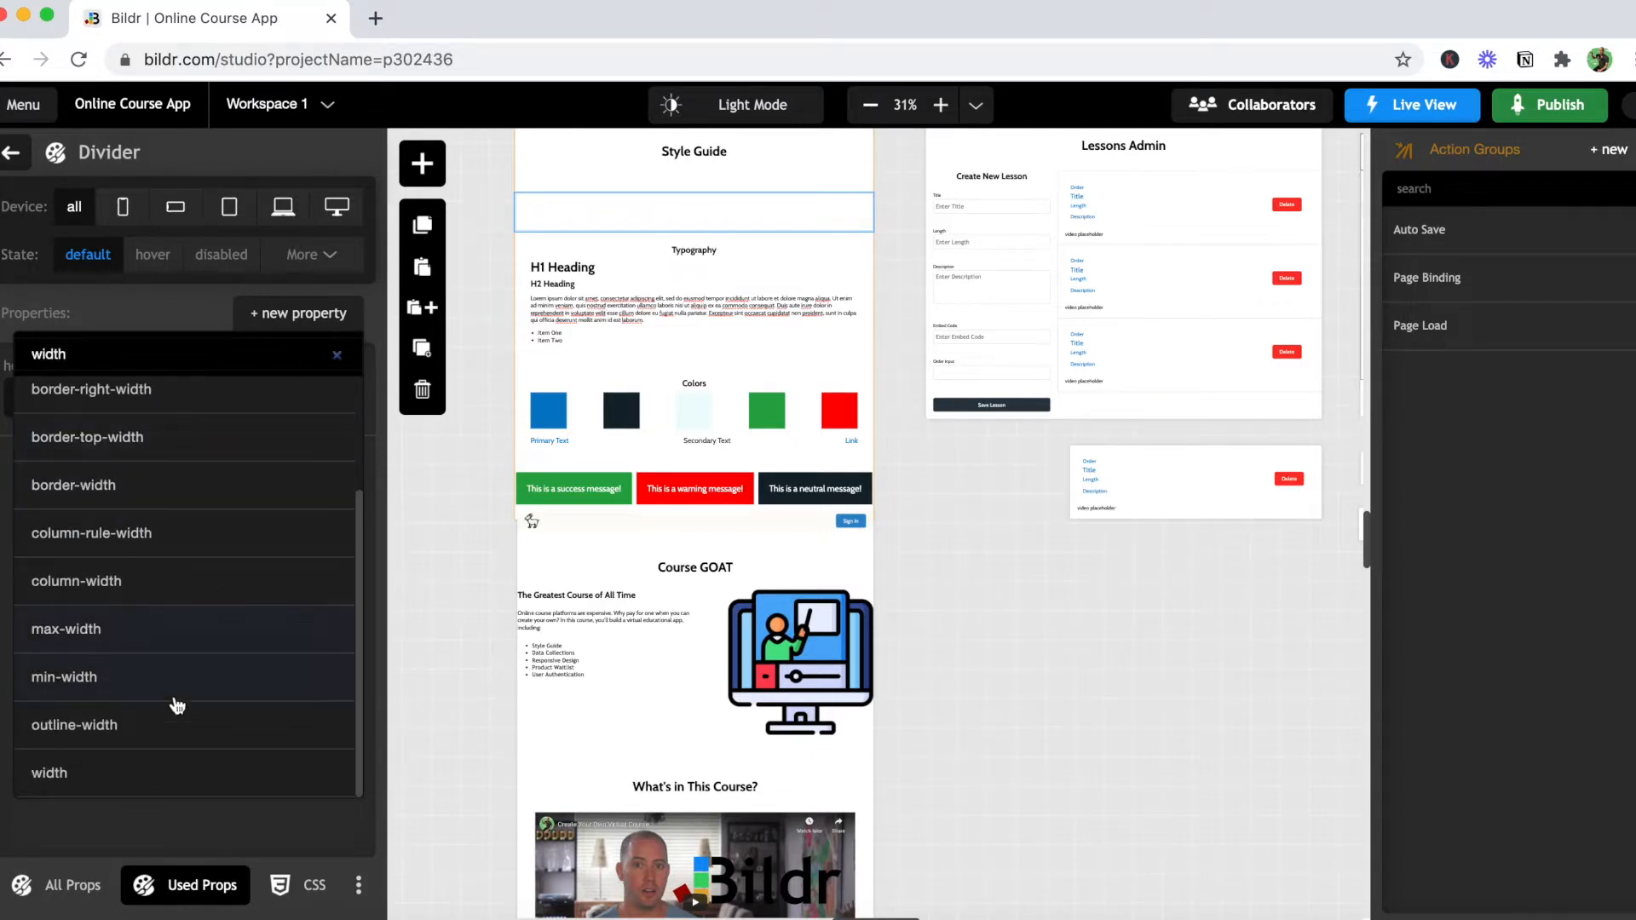
pyautogui.click(157, 764)
pyautogui.press('Return')
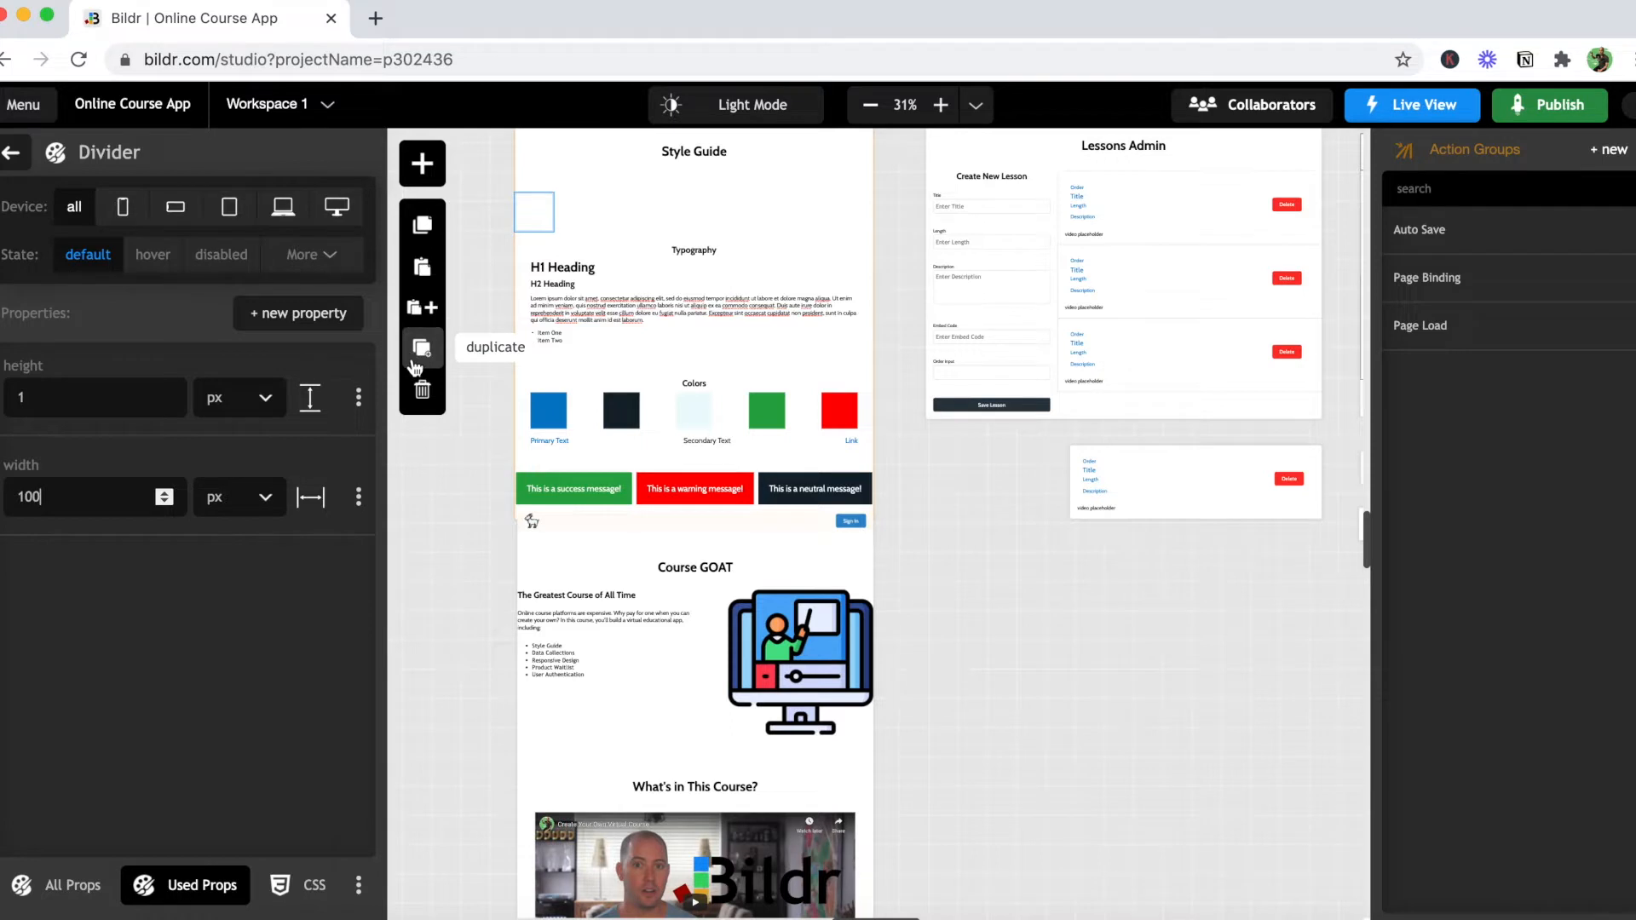
# Step: Add a min-height of 0 px to the Divider utility style class
pyautogui.click(282, 315)
pyautogui.write('min')
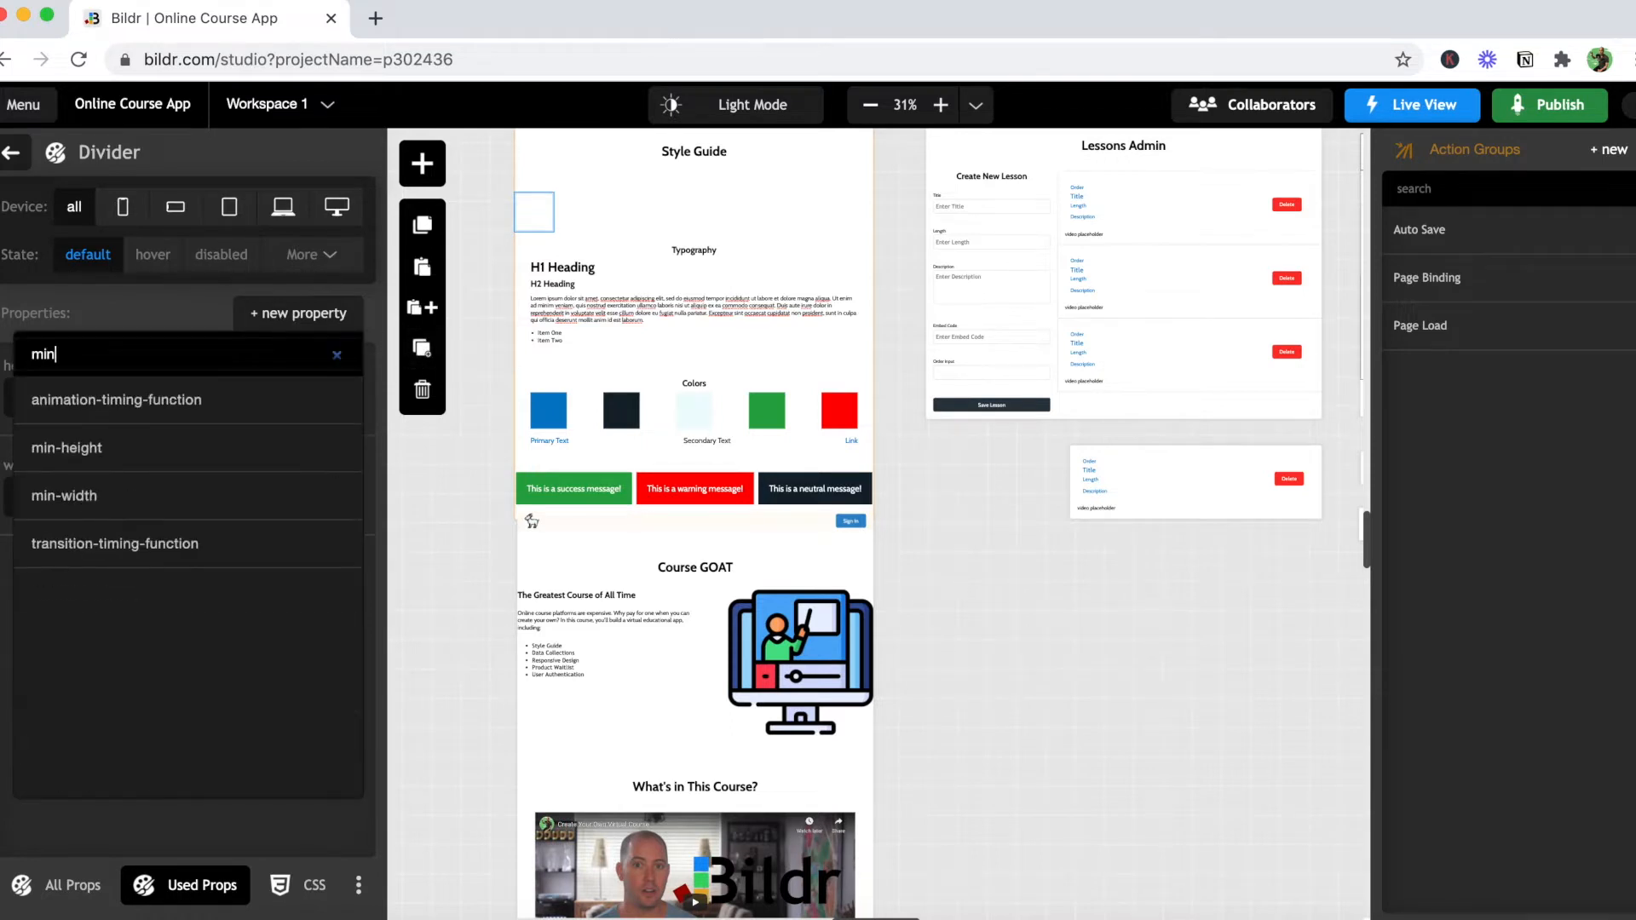
pyautogui.click(173, 450)
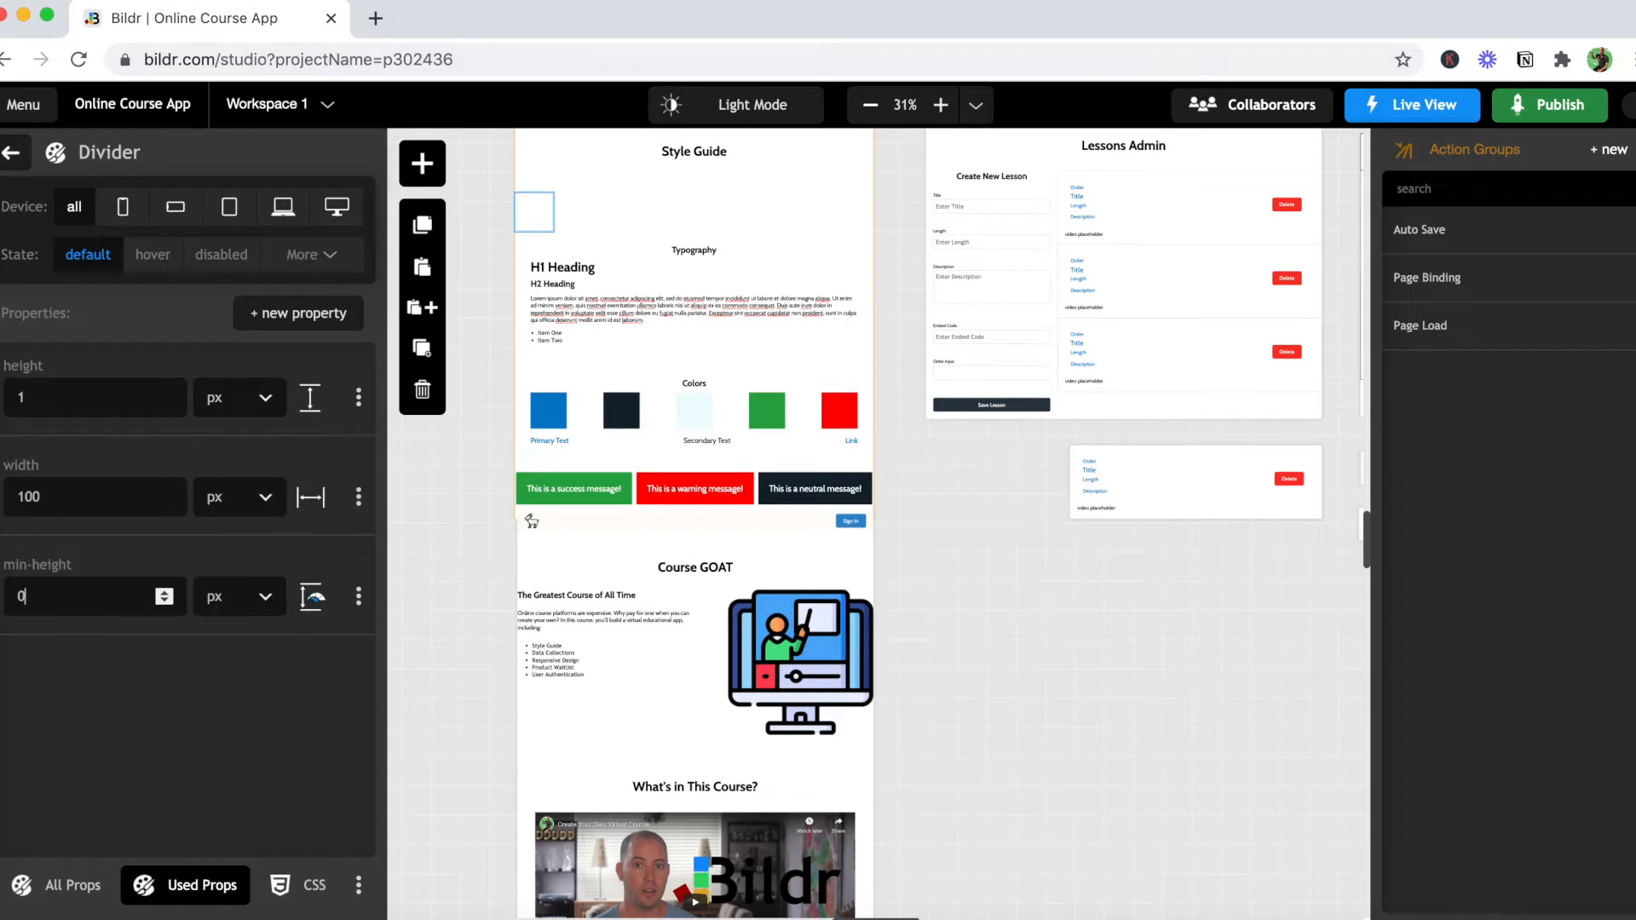
pyautogui.press('Return')
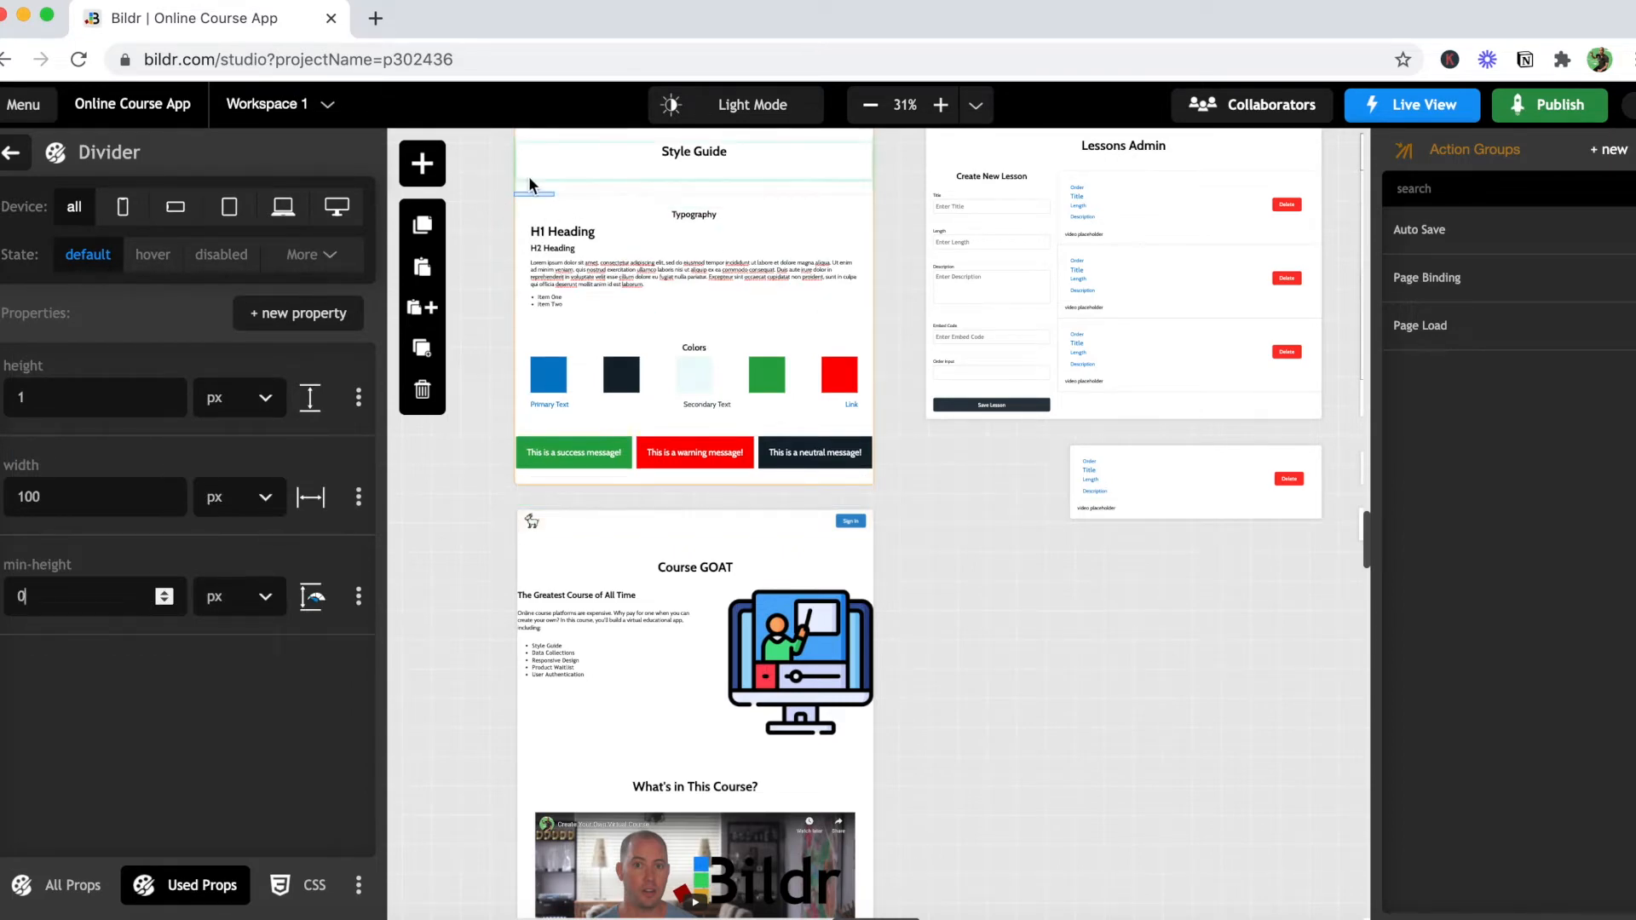
# Step: Copy the background-color value #12232E from the Secondary Color utility class on the dark color block
pyautogui.click(314, 324)
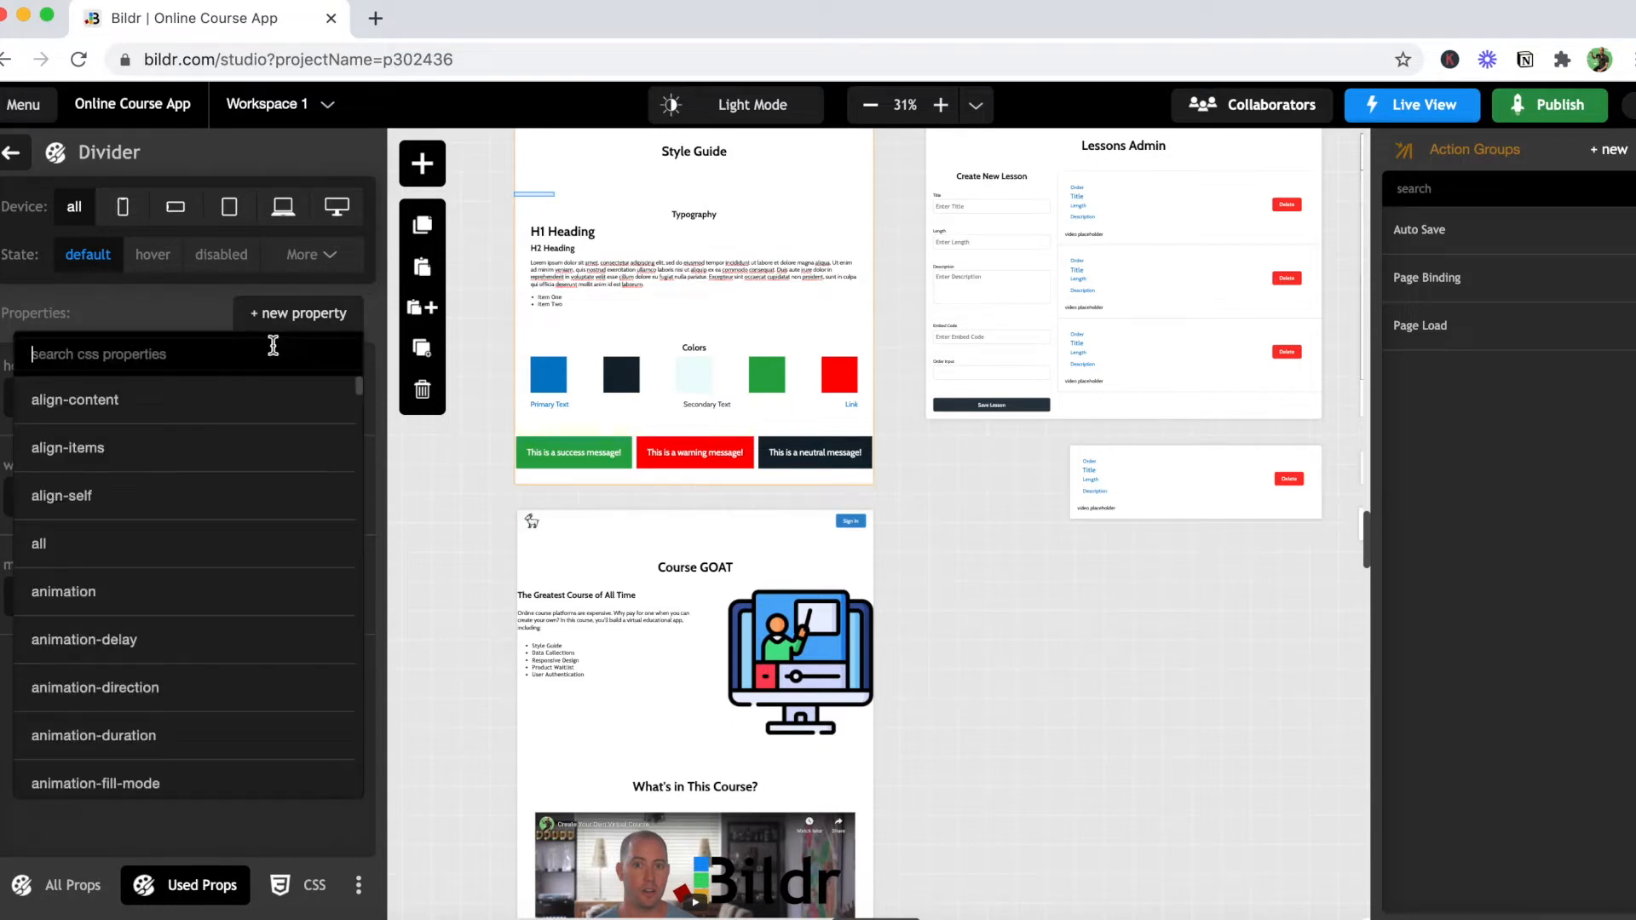
pyautogui.click(202, 307)
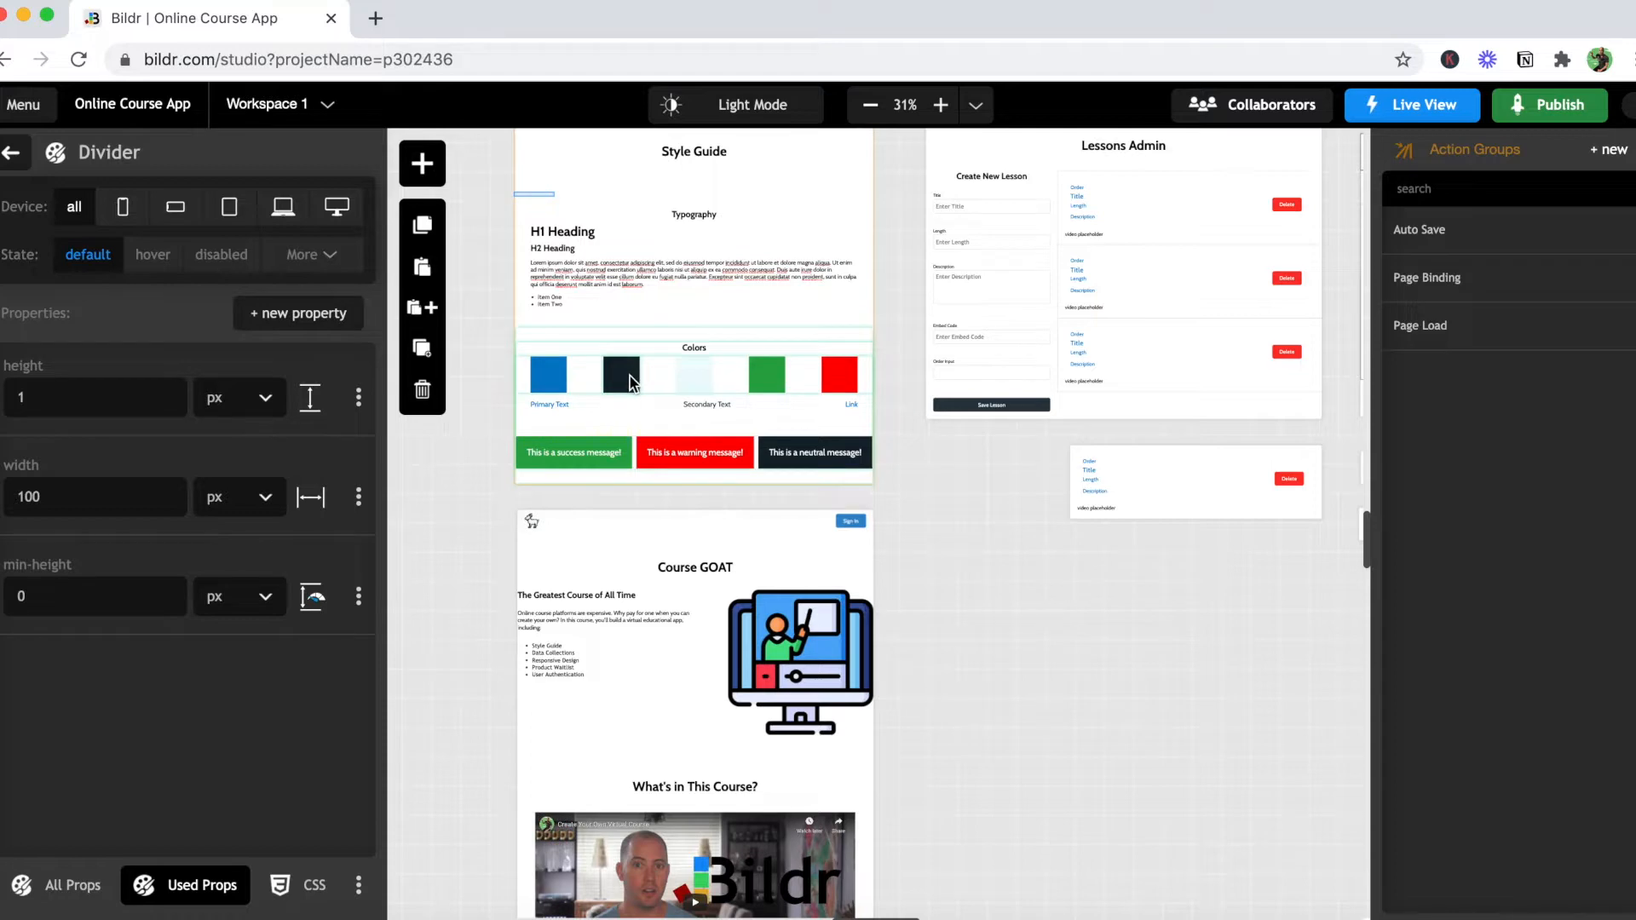
pyautogui.click(629, 379)
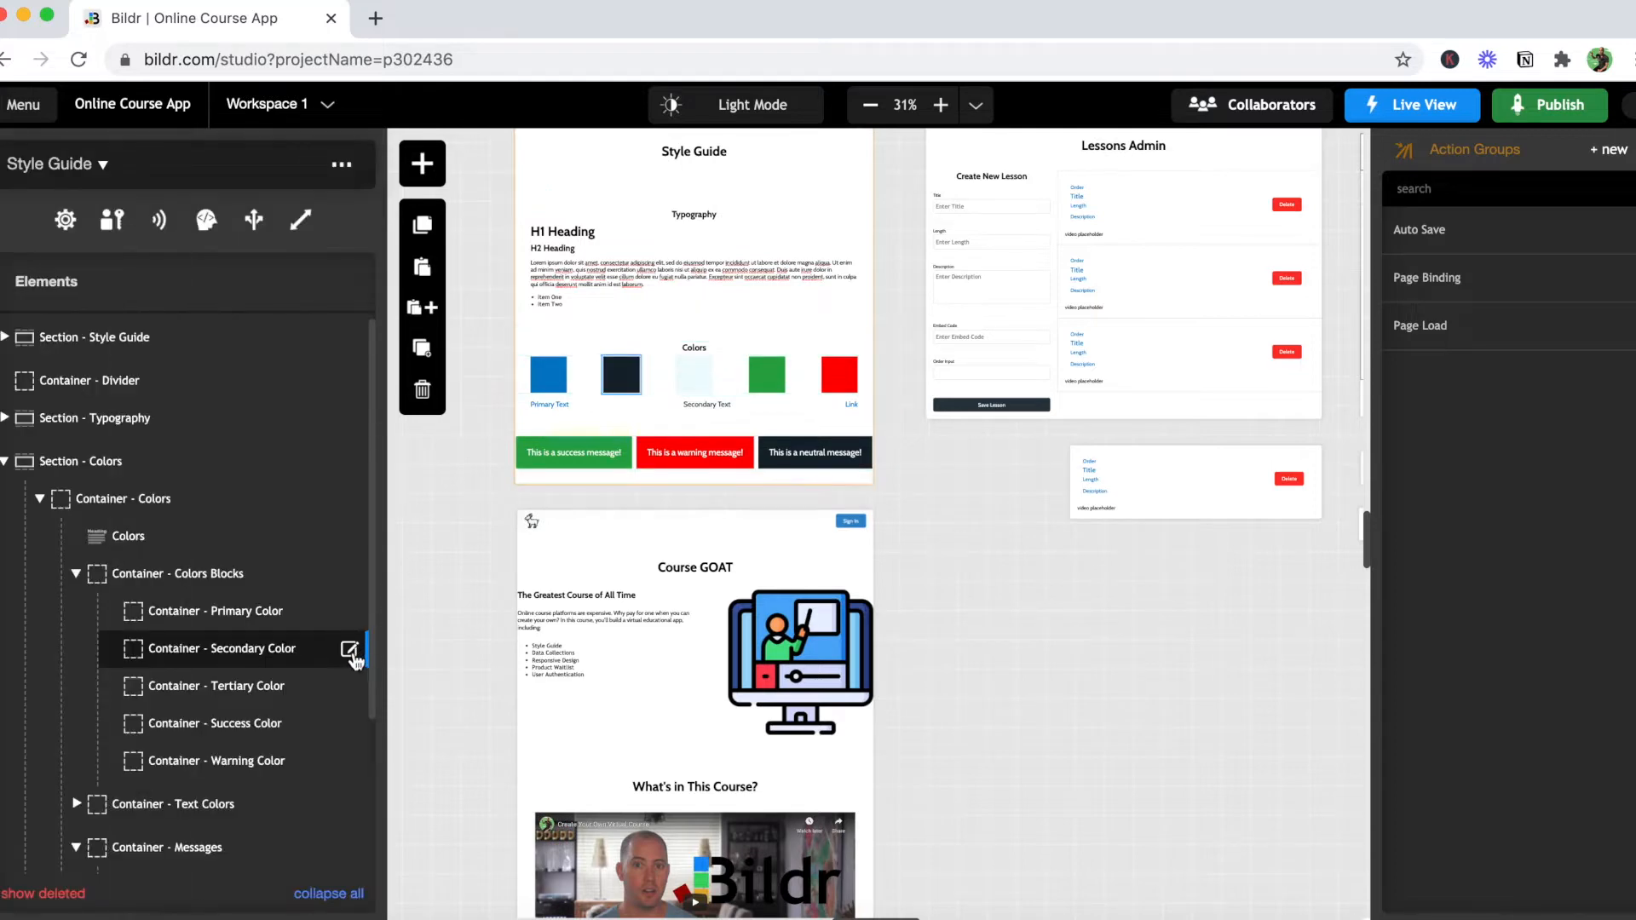
pyautogui.click(349, 650)
pyautogui.click(96, 429)
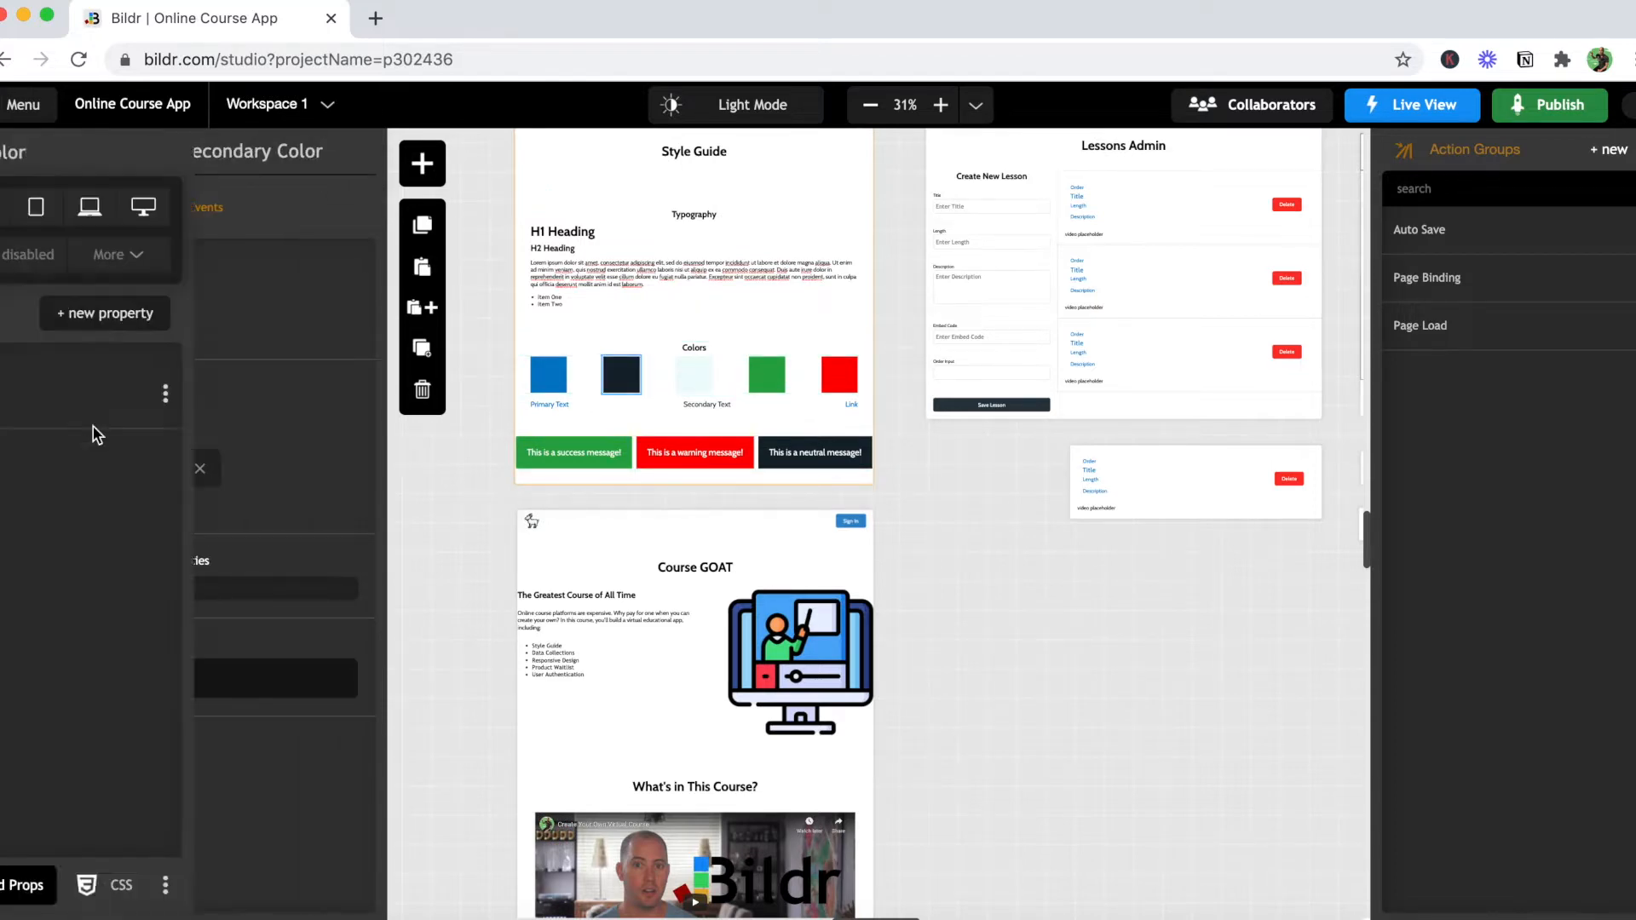
pyautogui.doubleClick(145, 406)
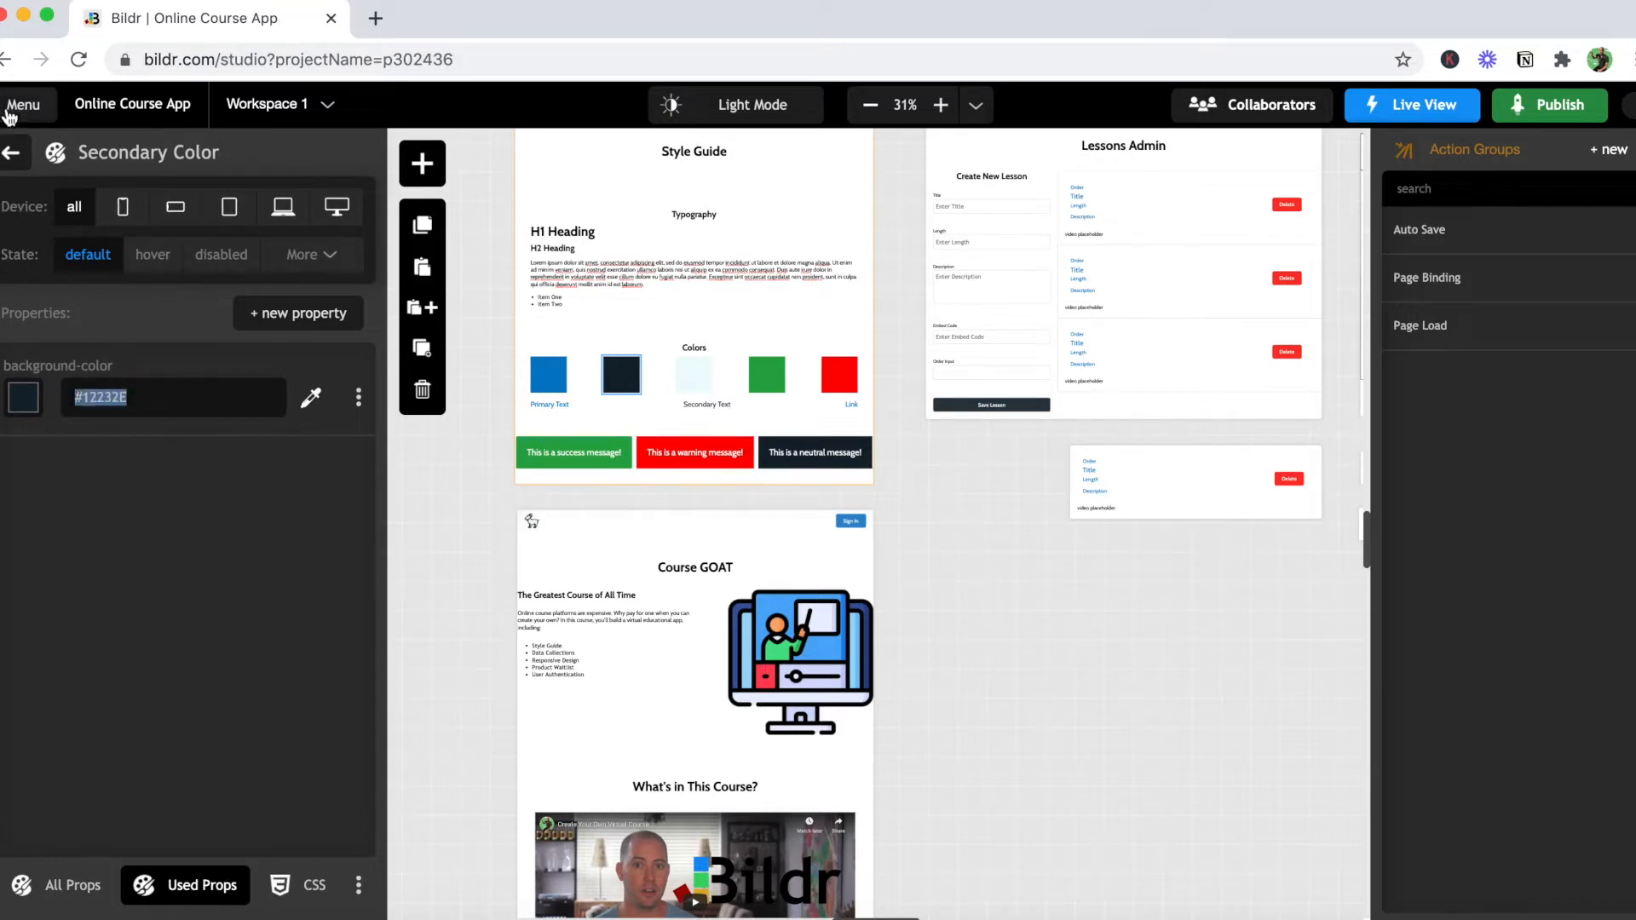
pyautogui.click(11, 152)
pyautogui.click(10, 158)
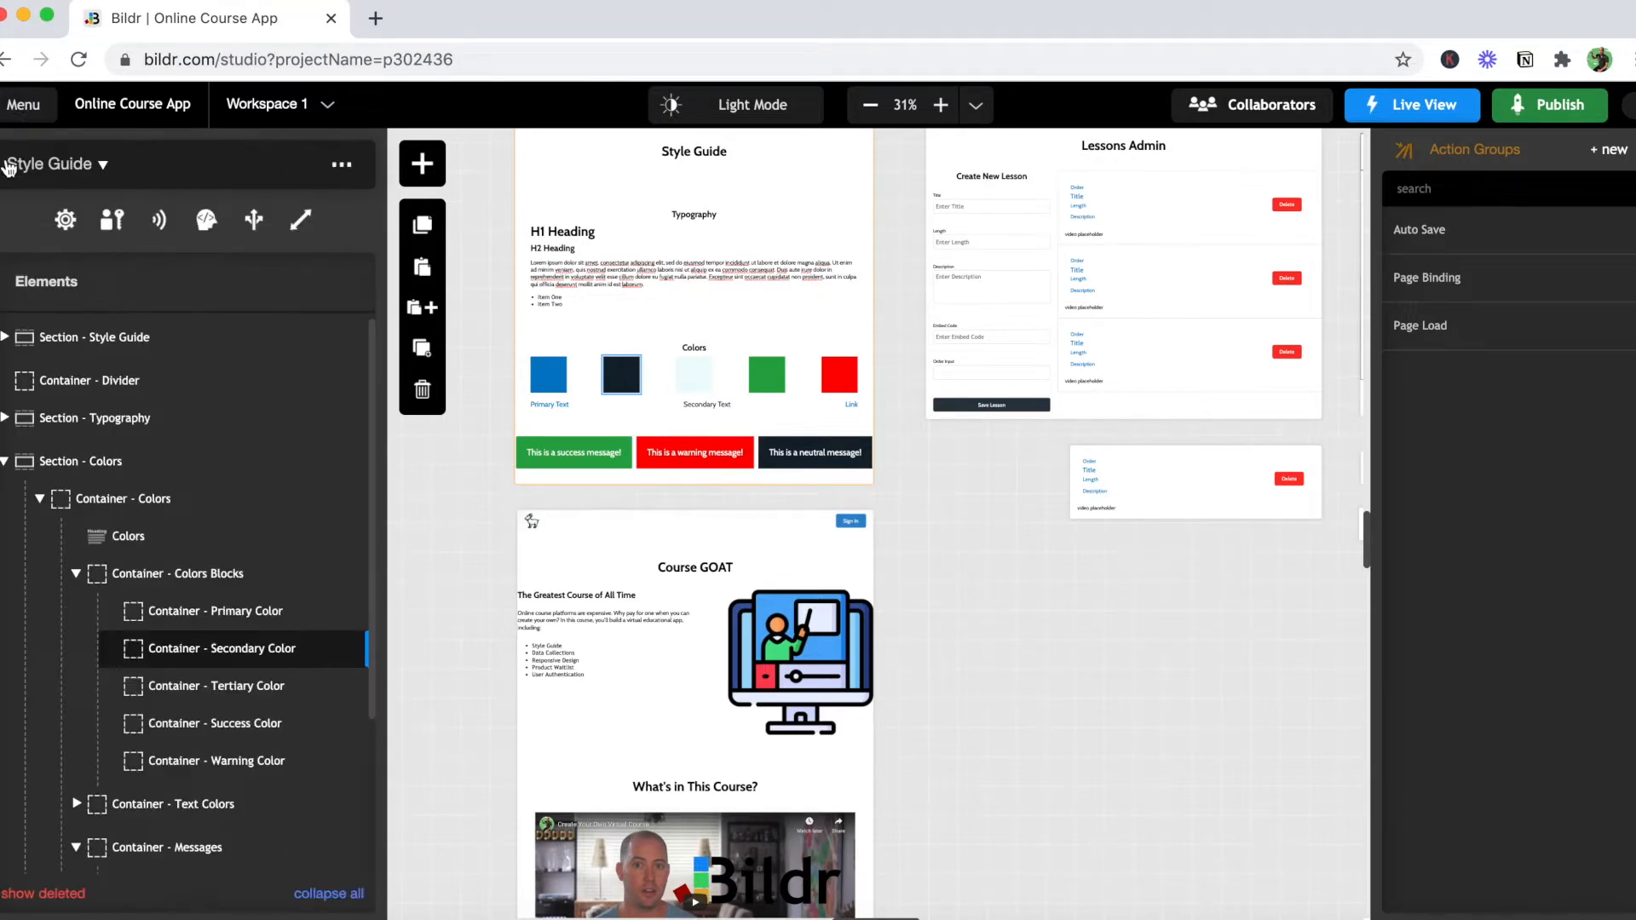
# Step: Add a background-color of #12232E to the Divider utility class of the divider container
pyautogui.click(74, 391)
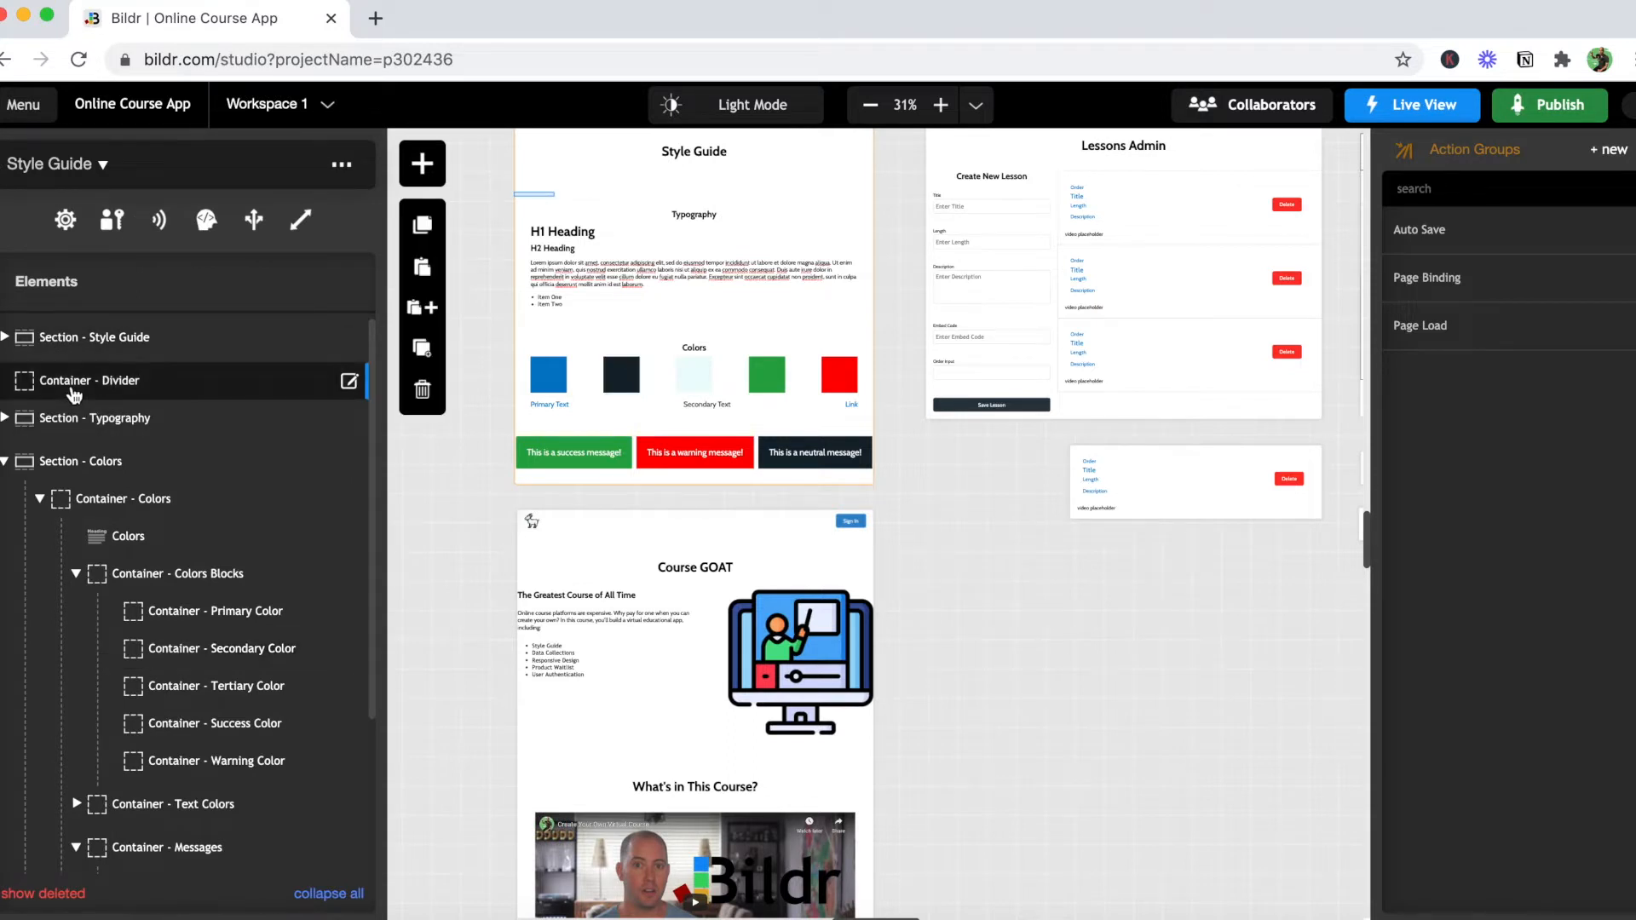
pyautogui.click(351, 385)
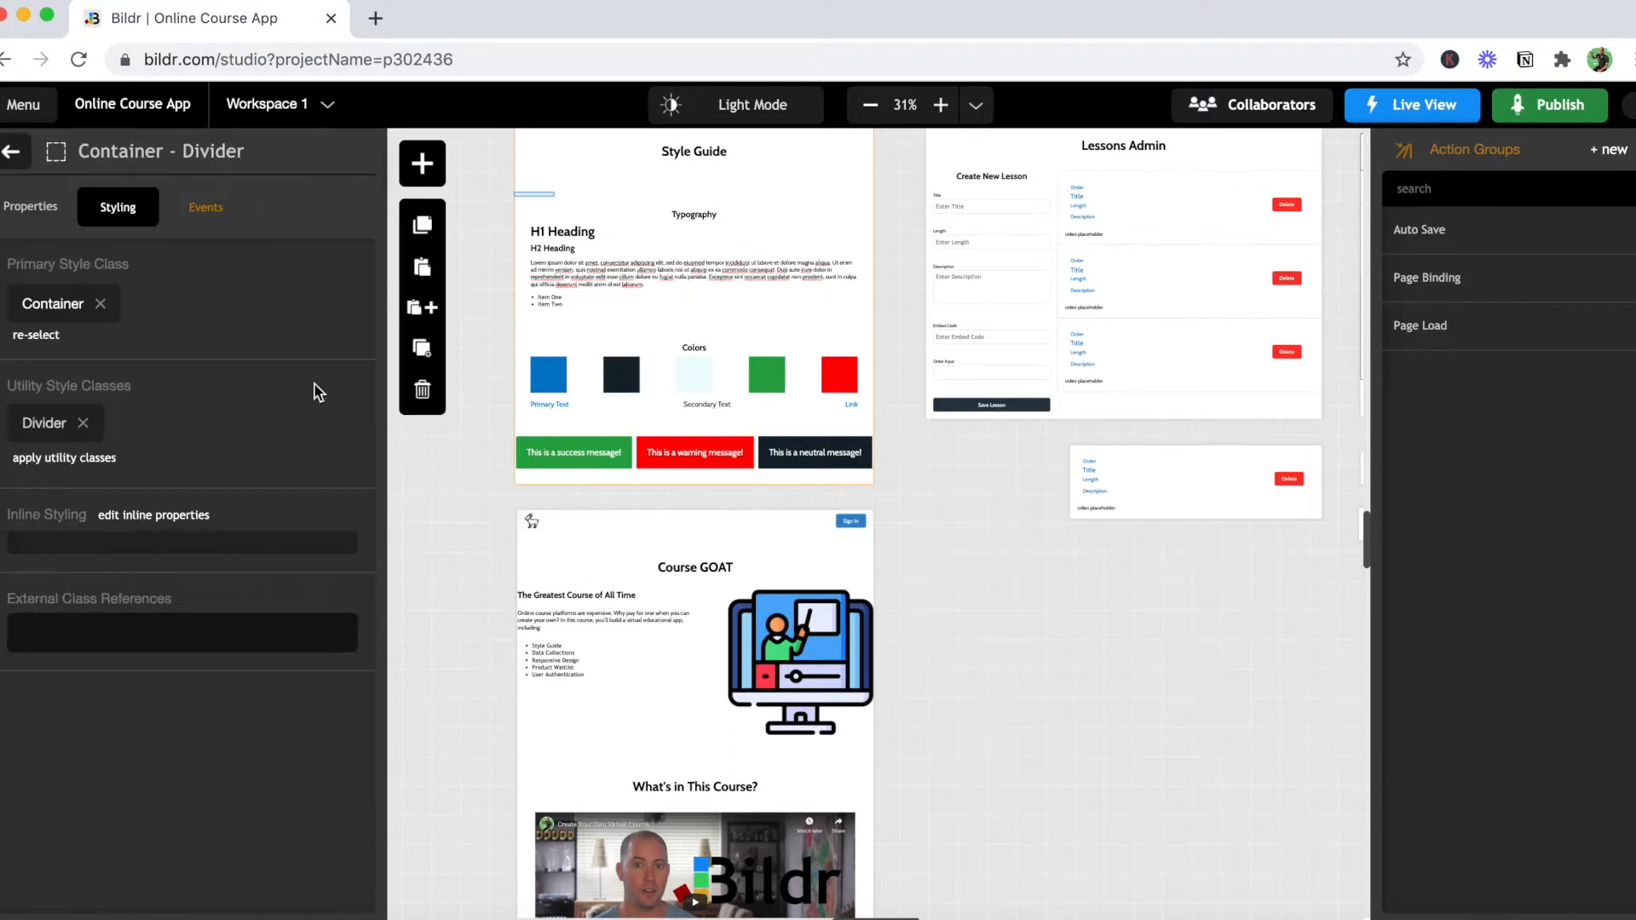
pyautogui.click(61, 426)
pyautogui.click(286, 320)
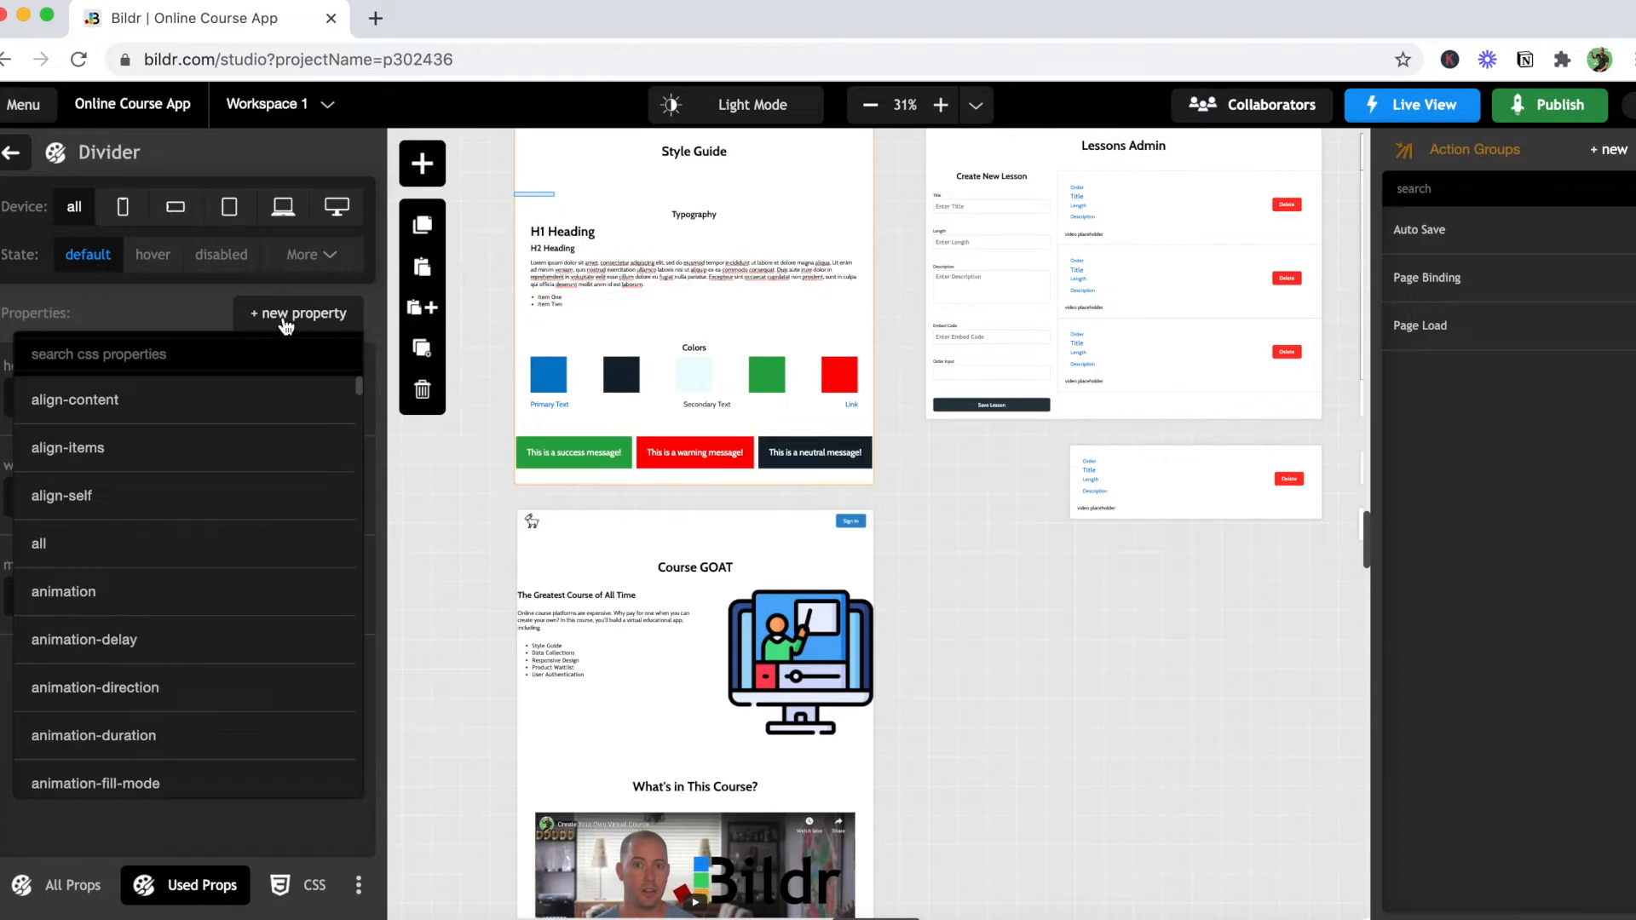
pyautogui.write('back')
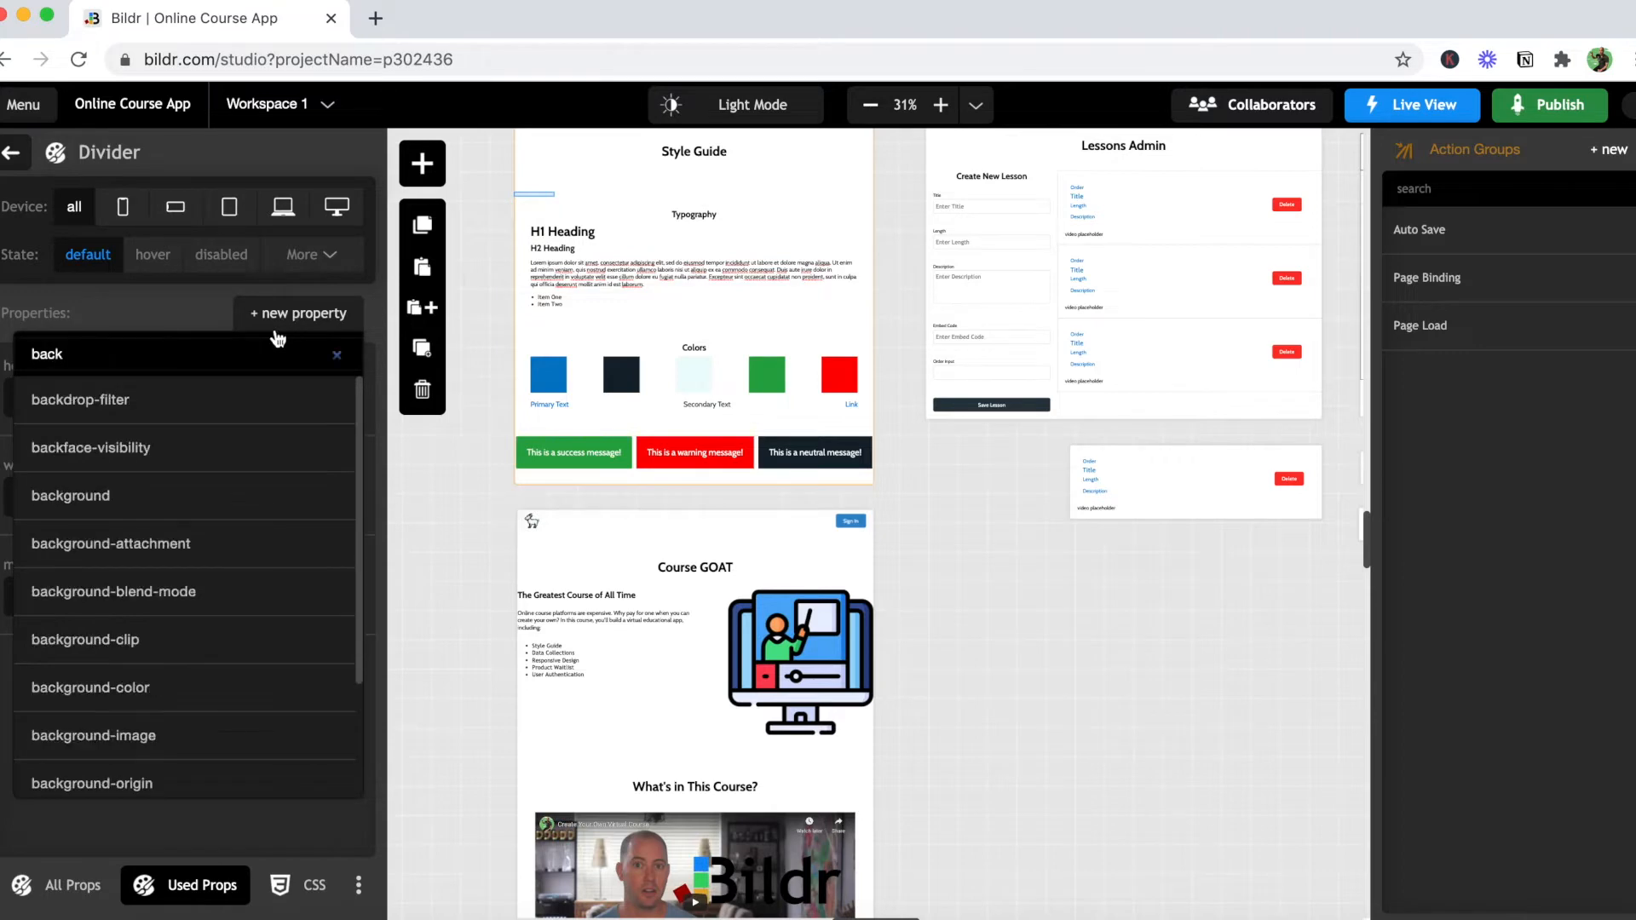
pyautogui.click(186, 687)
pyautogui.write('#12232E')
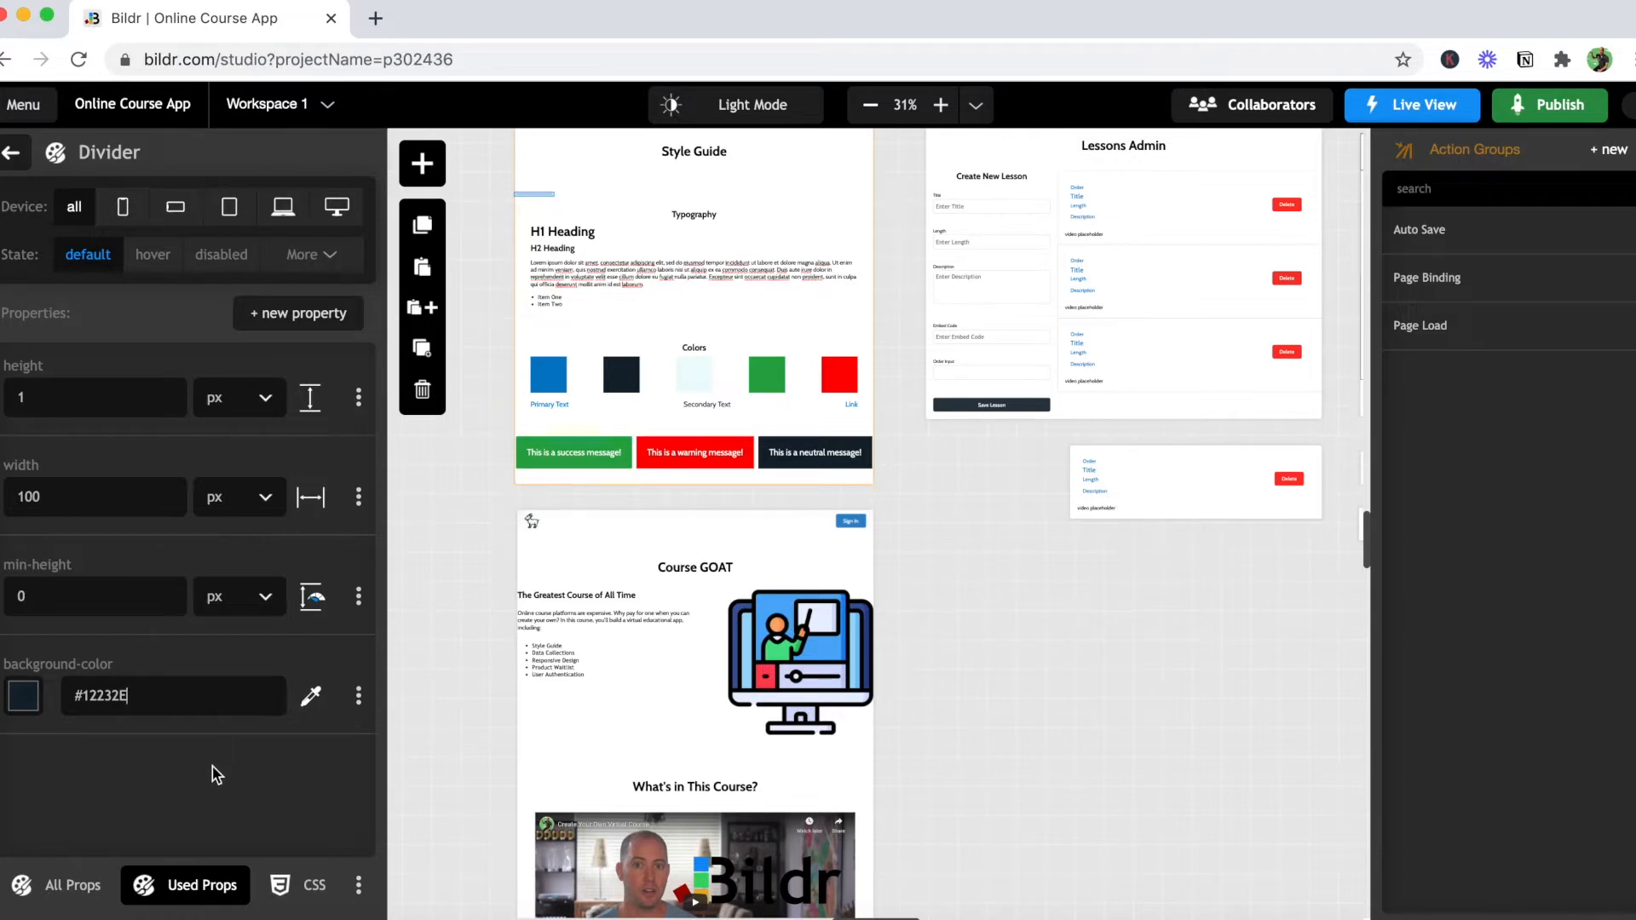
# Step: Add a margin property to the Divider class and set its left and right margins to auto
pyautogui.click(294, 322)
pyautogui.write('marg')
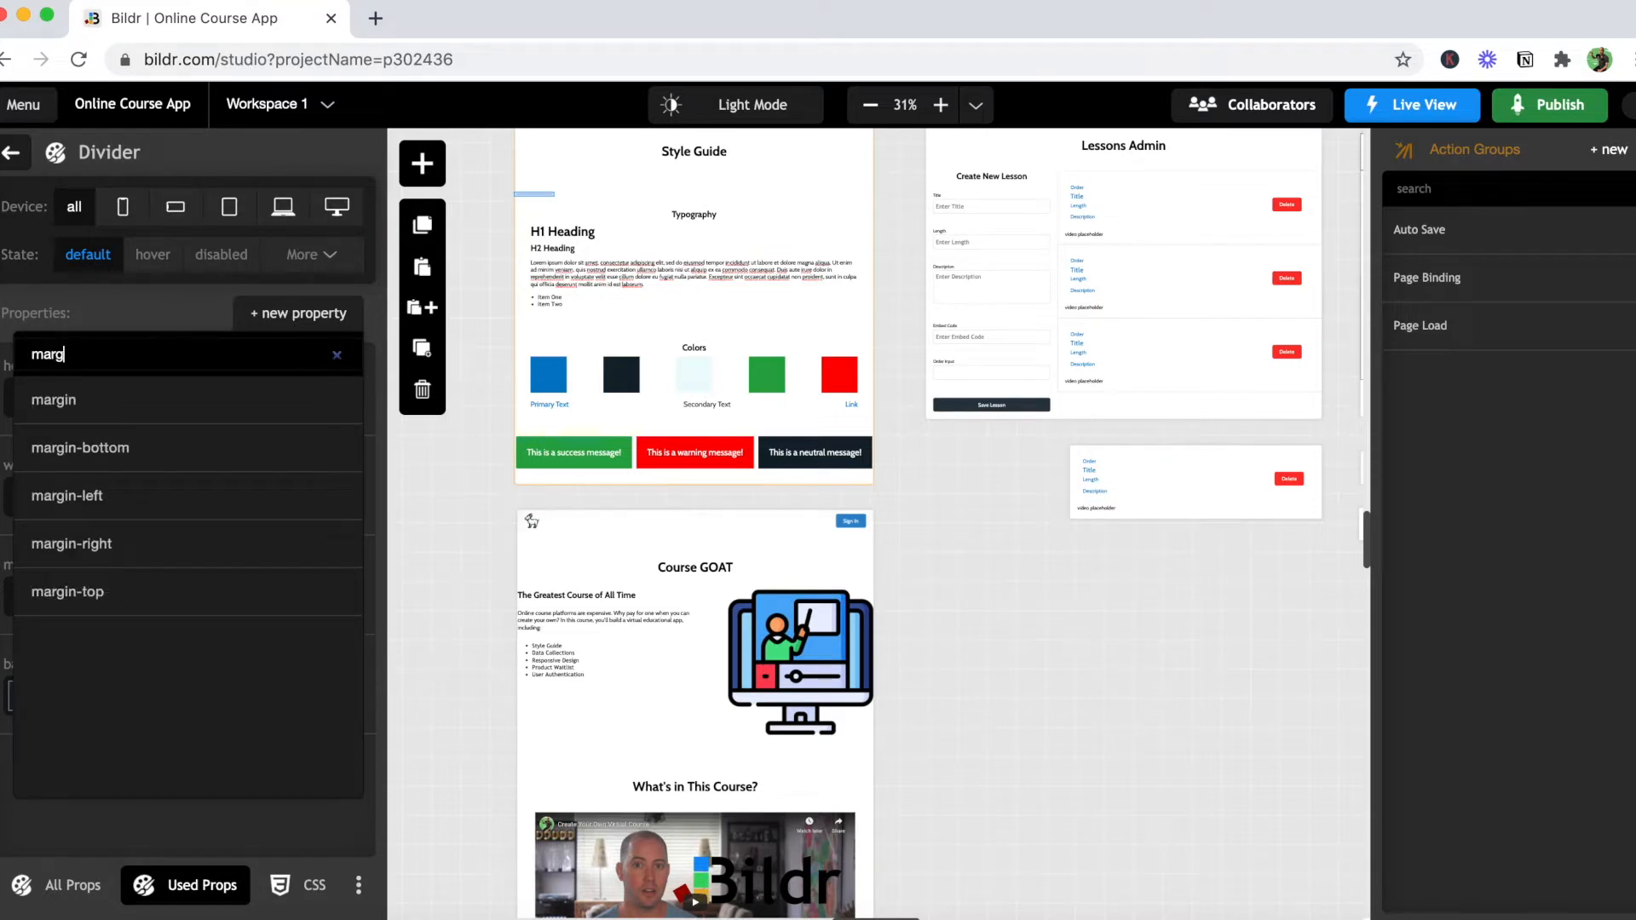
pyautogui.click(233, 401)
pyautogui.scroll(-3, 267, 431)
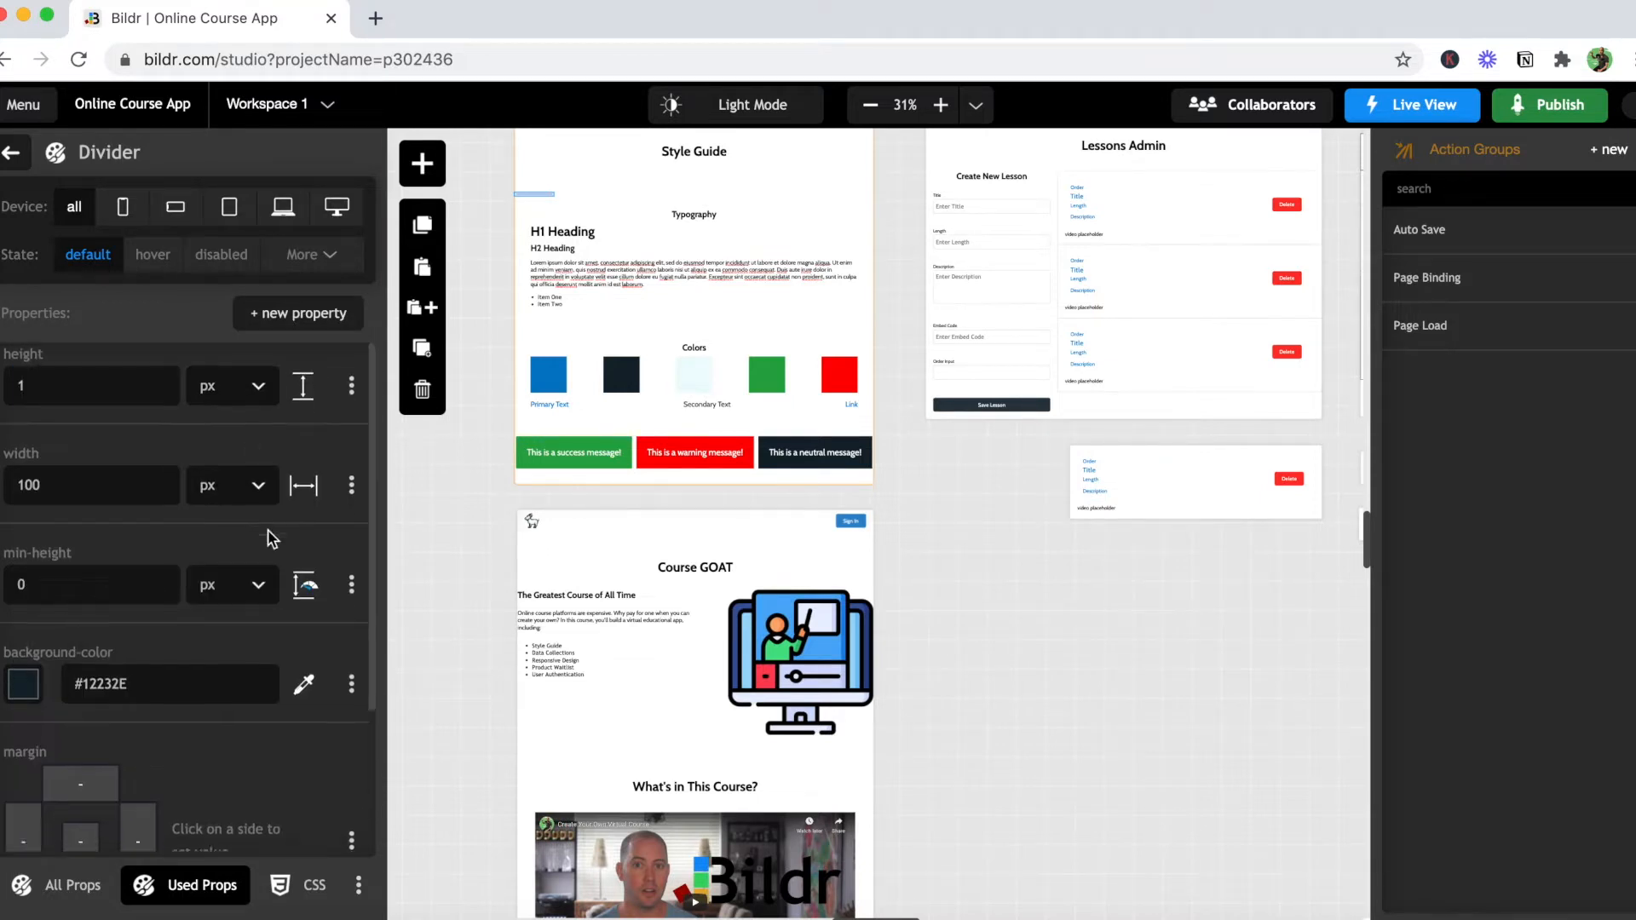
pyautogui.click(36, 643)
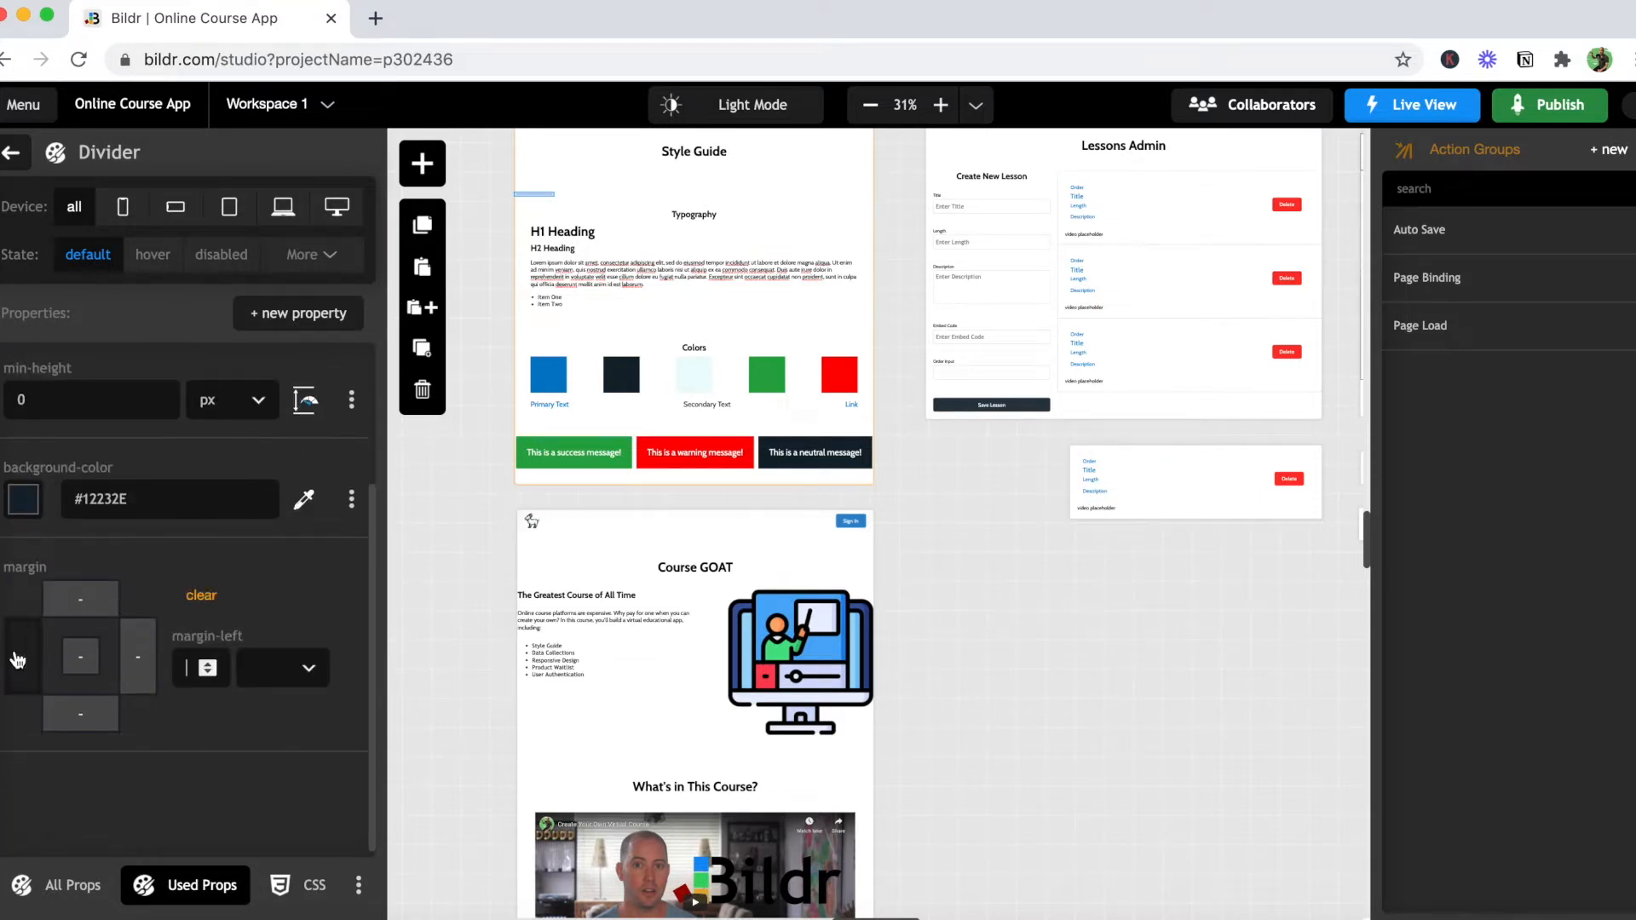
pyautogui.click(285, 672)
pyautogui.click(261, 798)
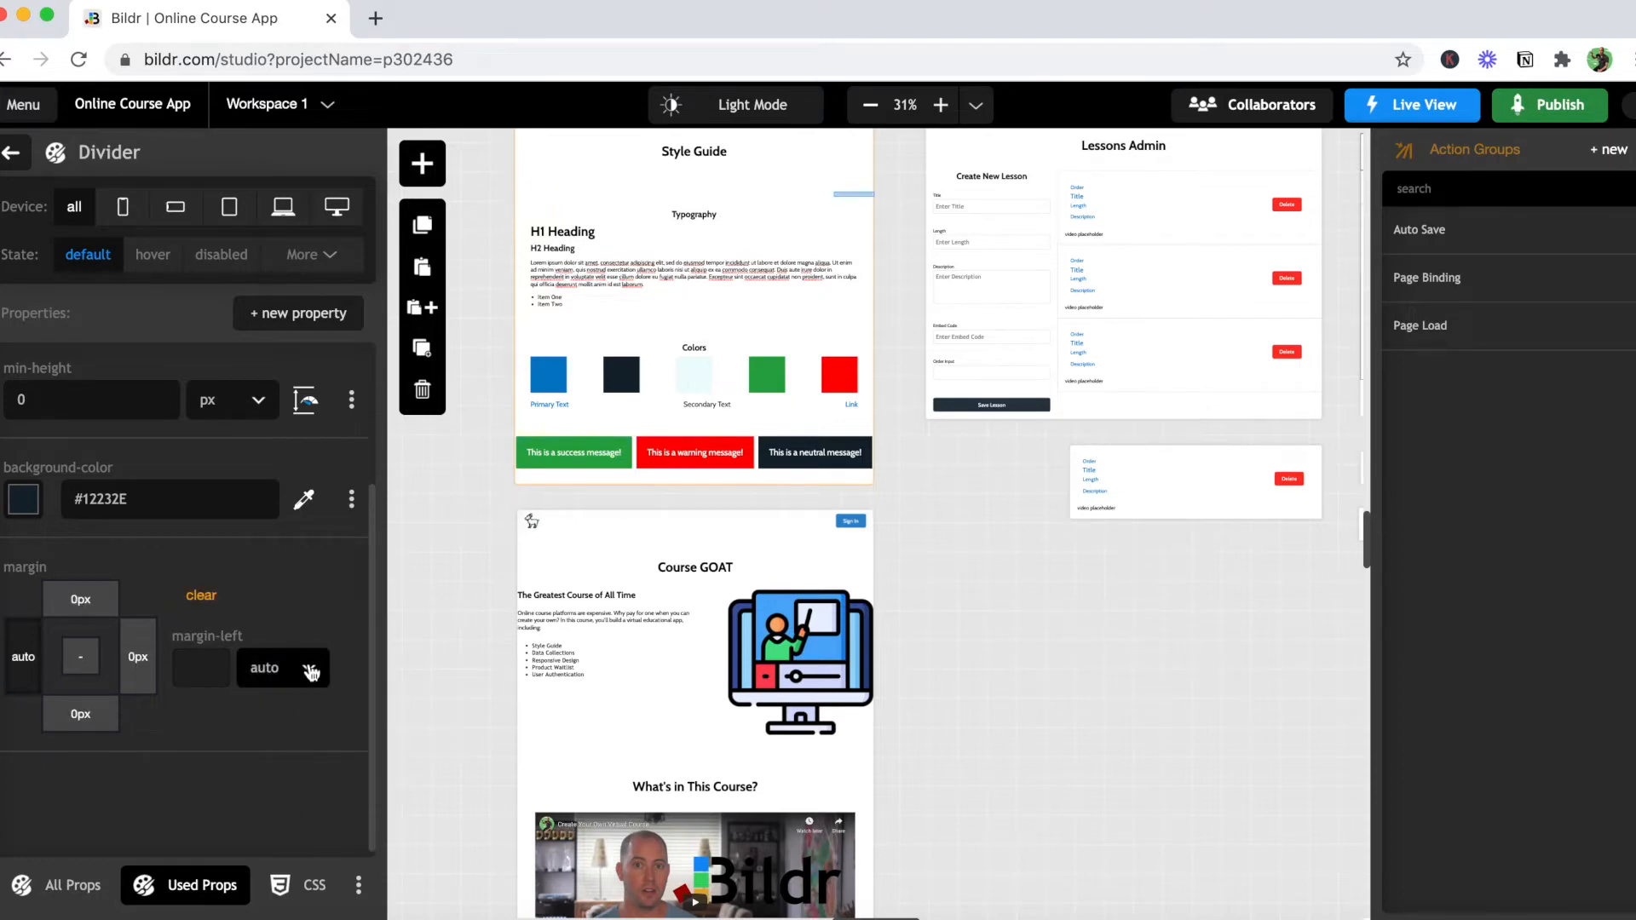
pyautogui.click(275, 672)
pyautogui.click(137, 656)
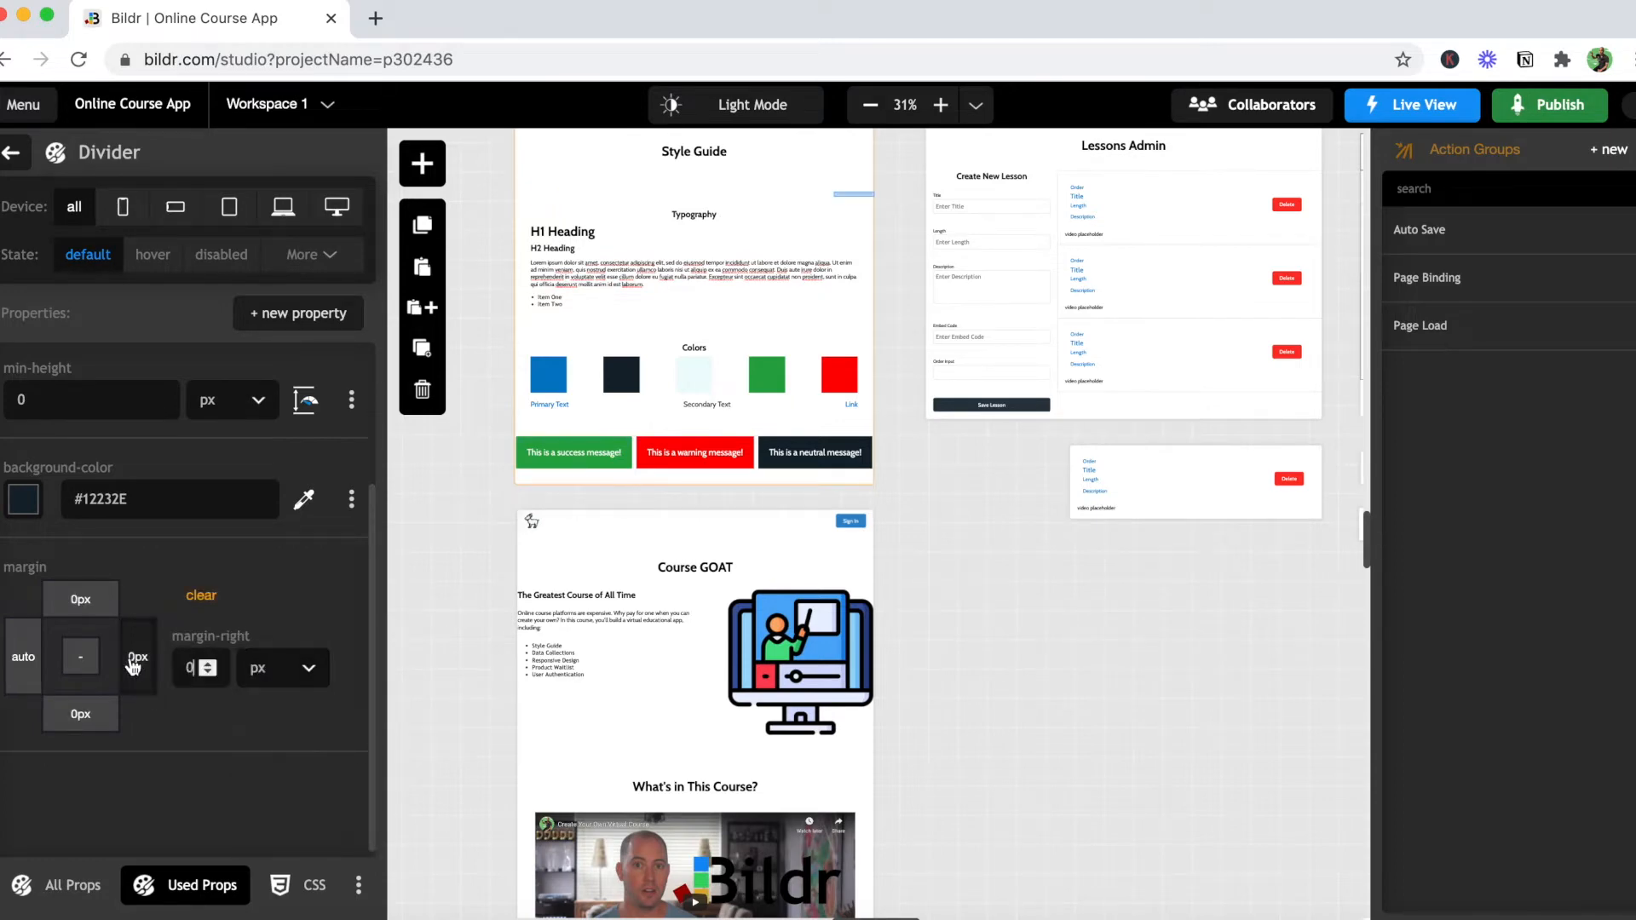
pyautogui.click(308, 669)
pyautogui.click(287, 798)
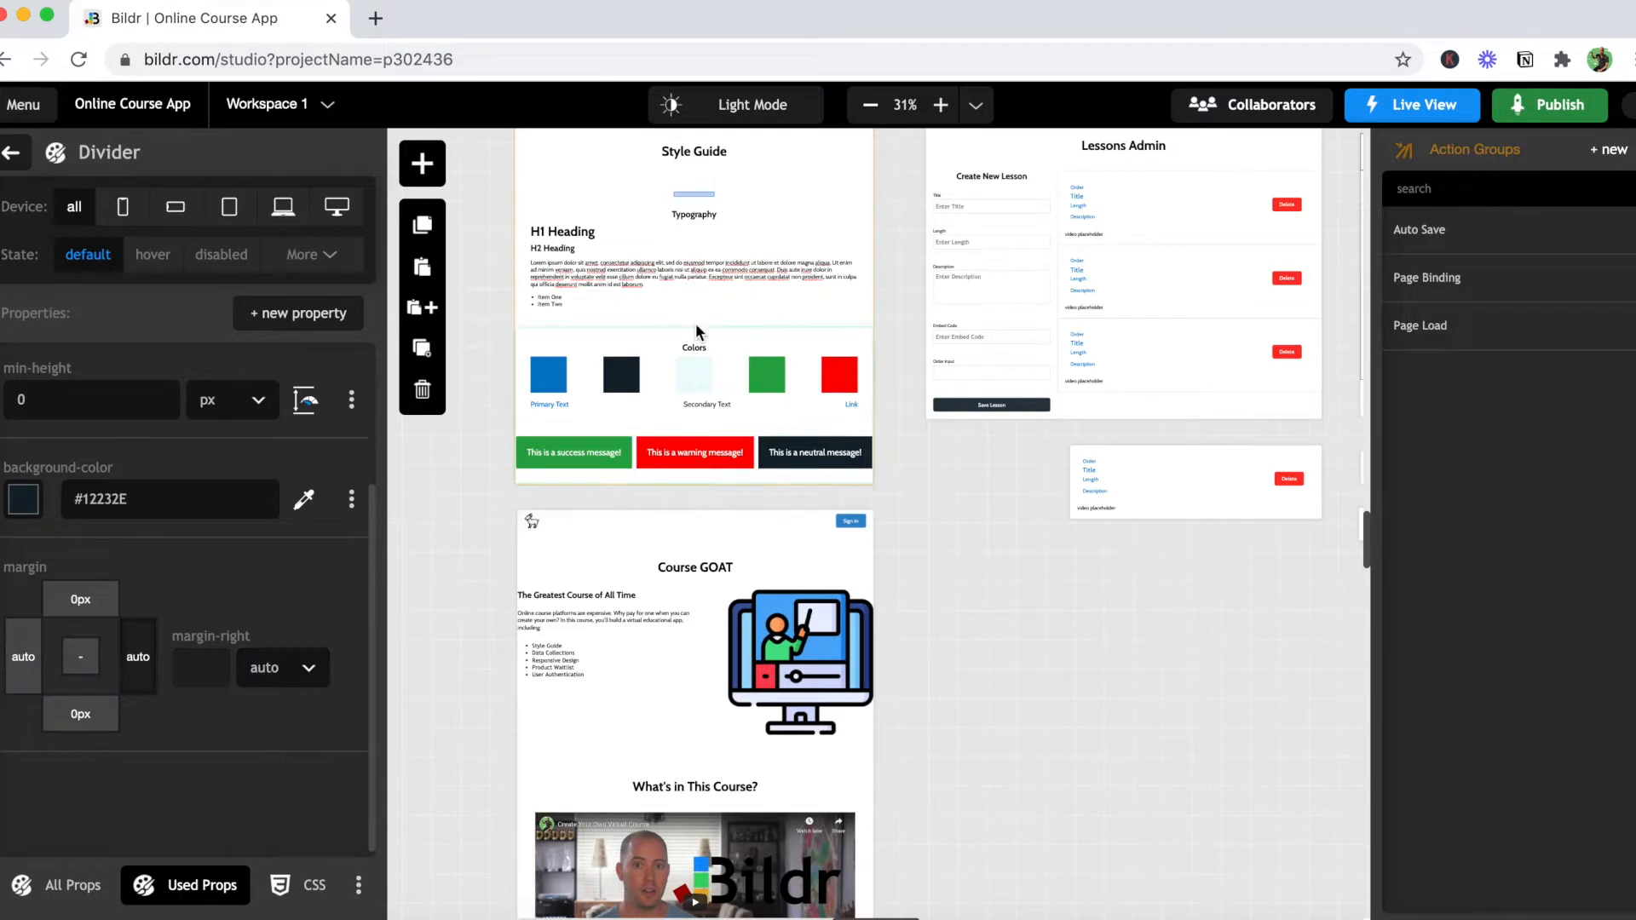
# Step: Examine the divider on the Style Guide page and review the Home page's sections from the hero down to the FAQs
pyautogui.scroll(3, 695, 326)
pyautogui.click(941, 104)
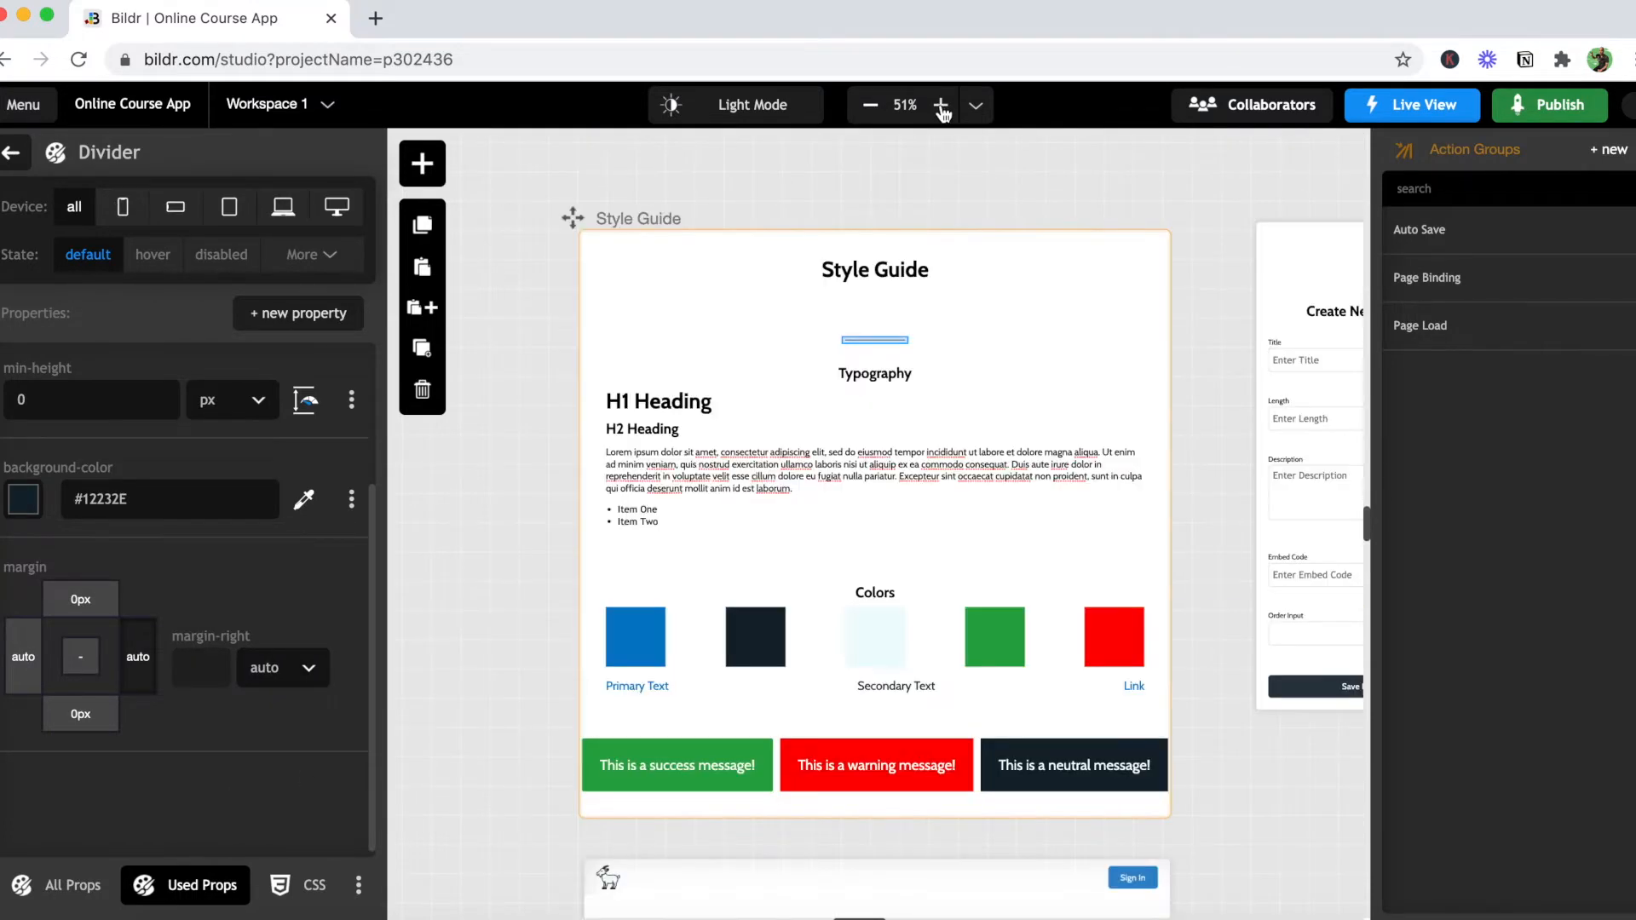
pyautogui.click(1039, 516)
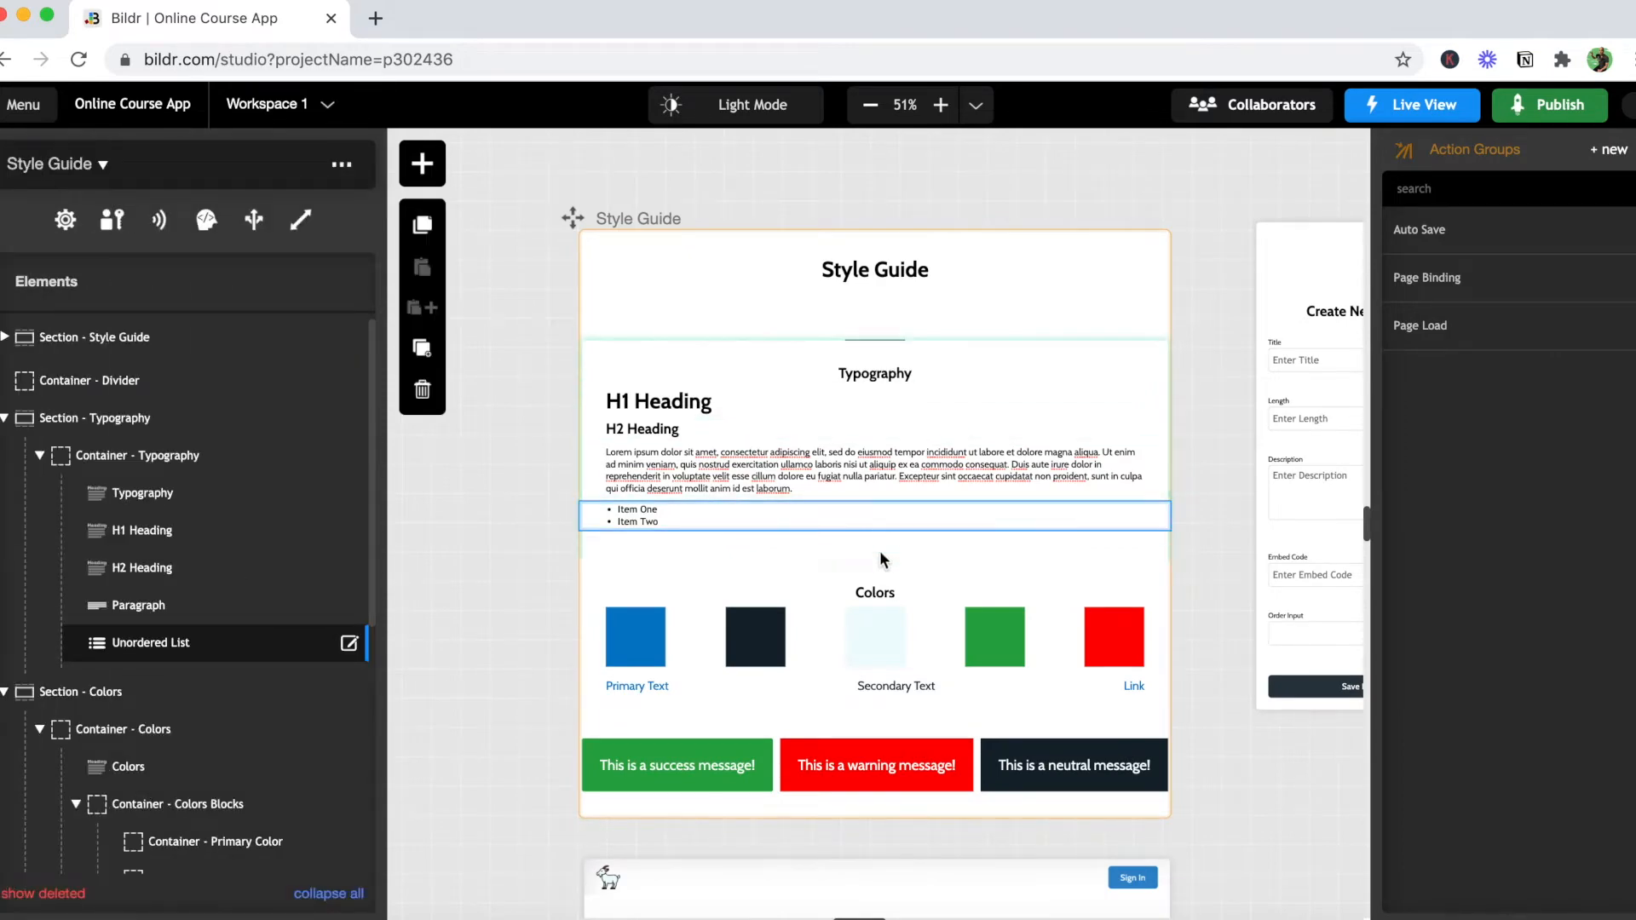
pyautogui.scroll(-10, 899, 597)
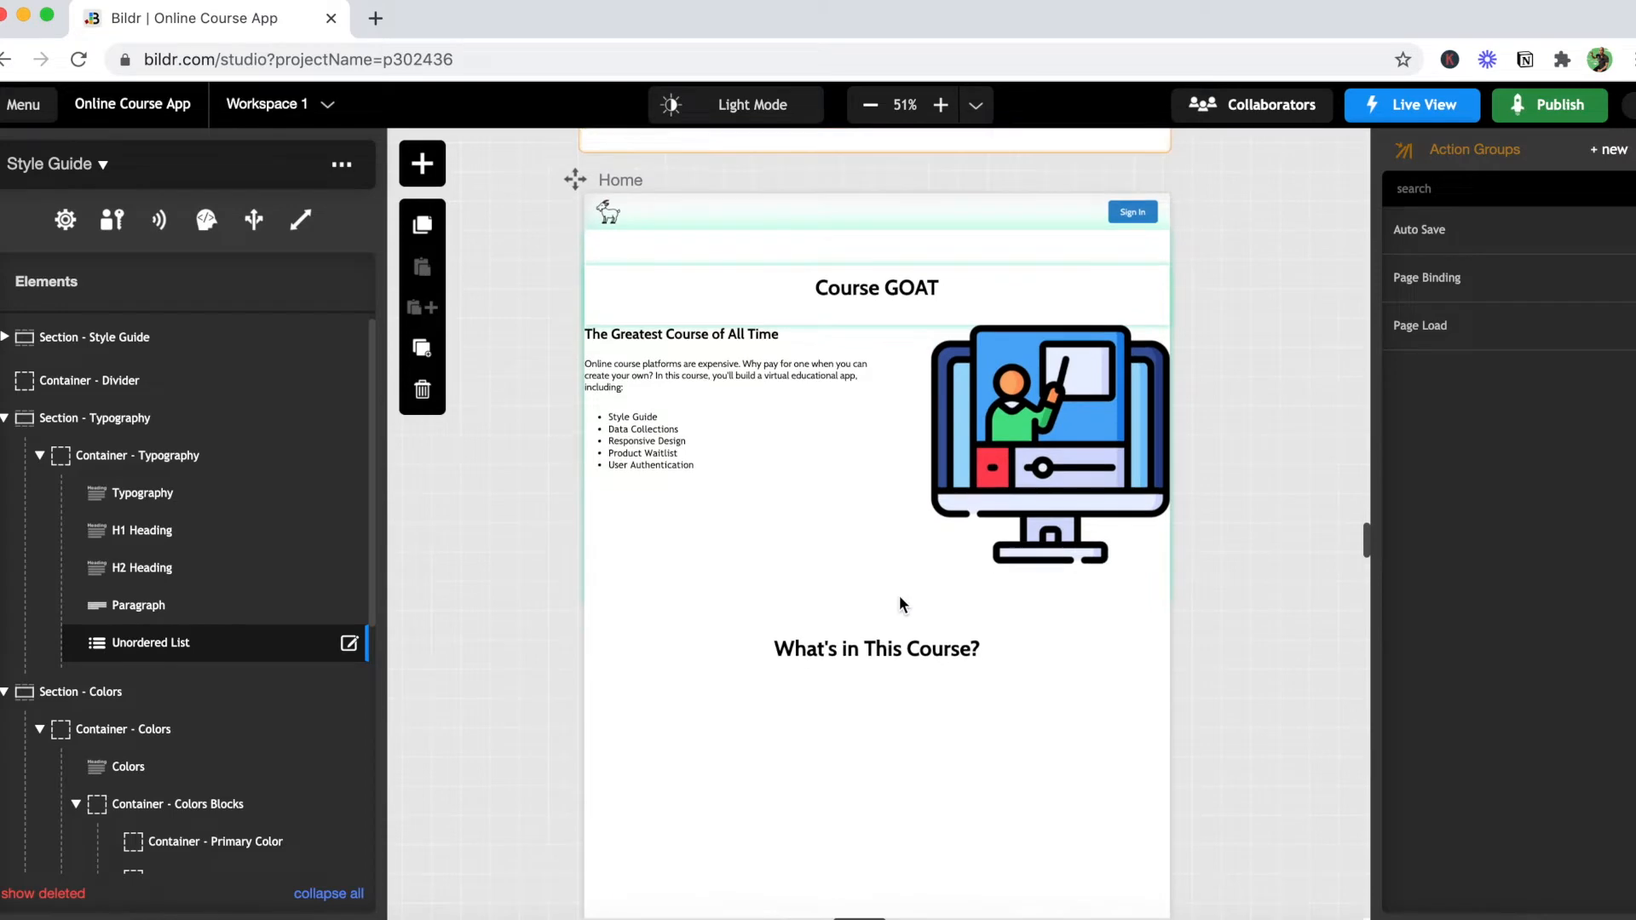
pyautogui.scroll(-5, 900, 605)
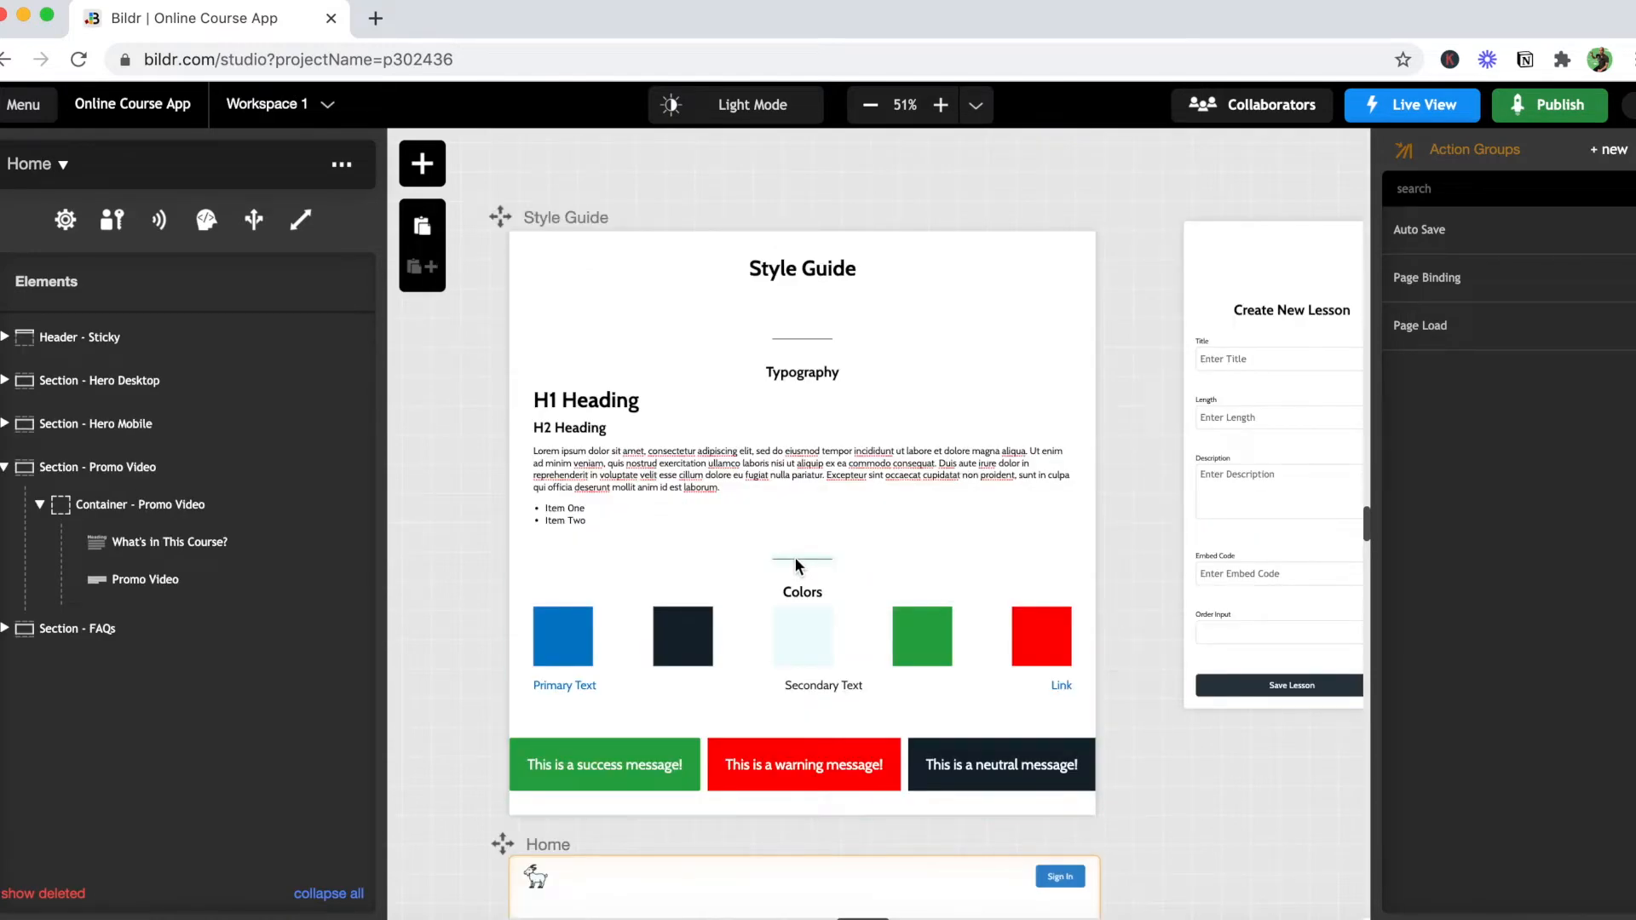
pyautogui.scroll(-10, 795, 560)
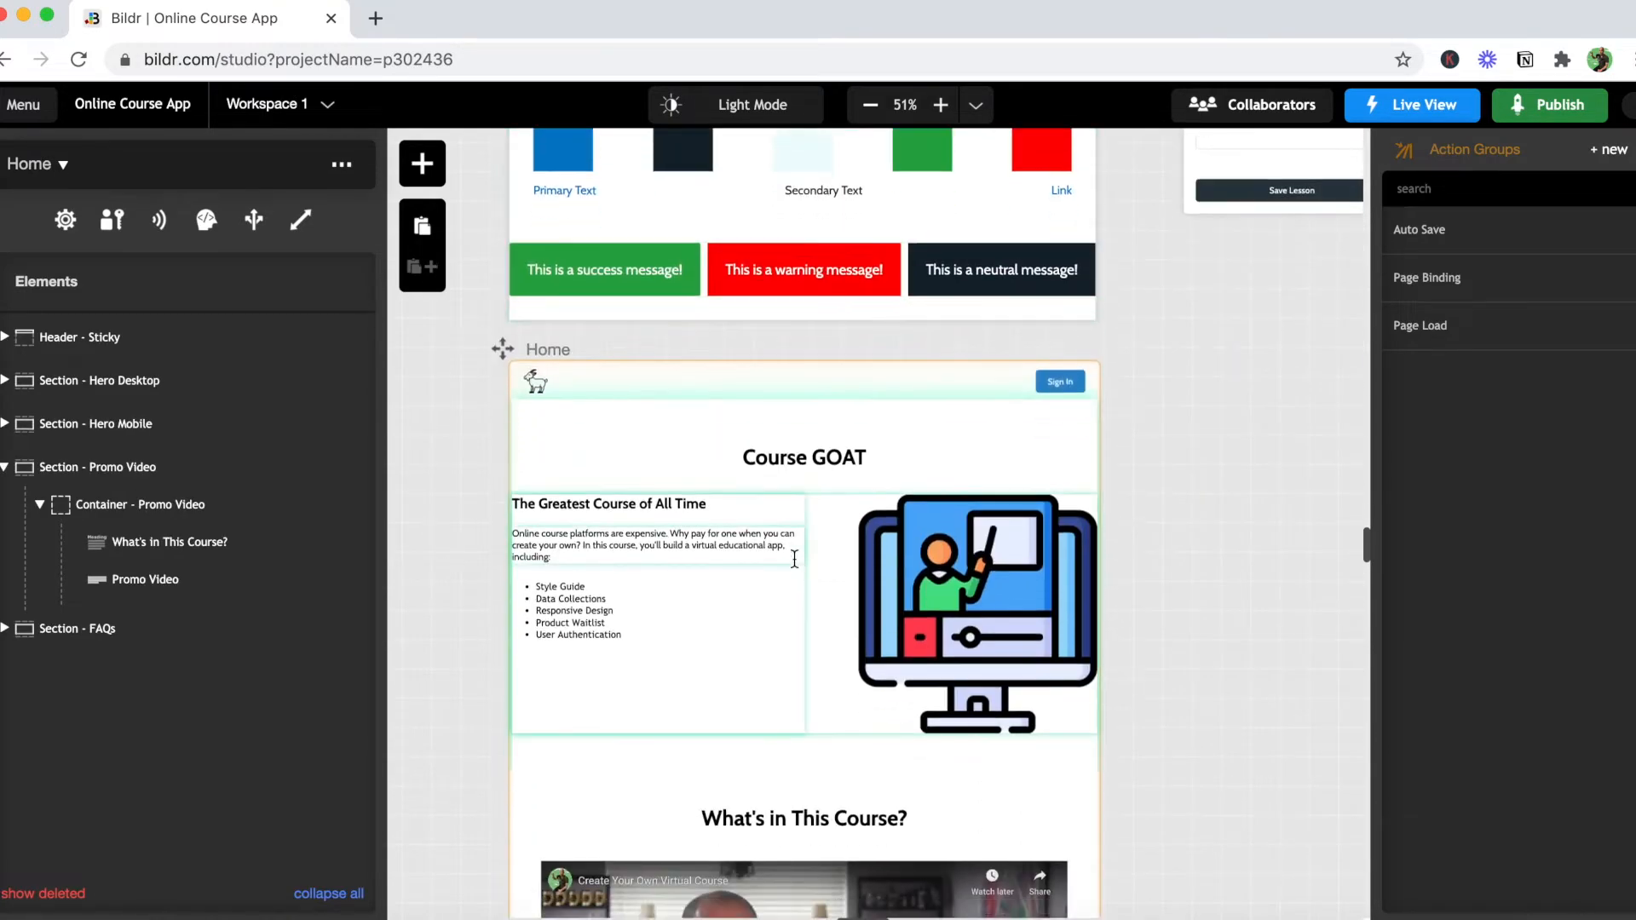
pyautogui.scroll(-2, 752, 610)
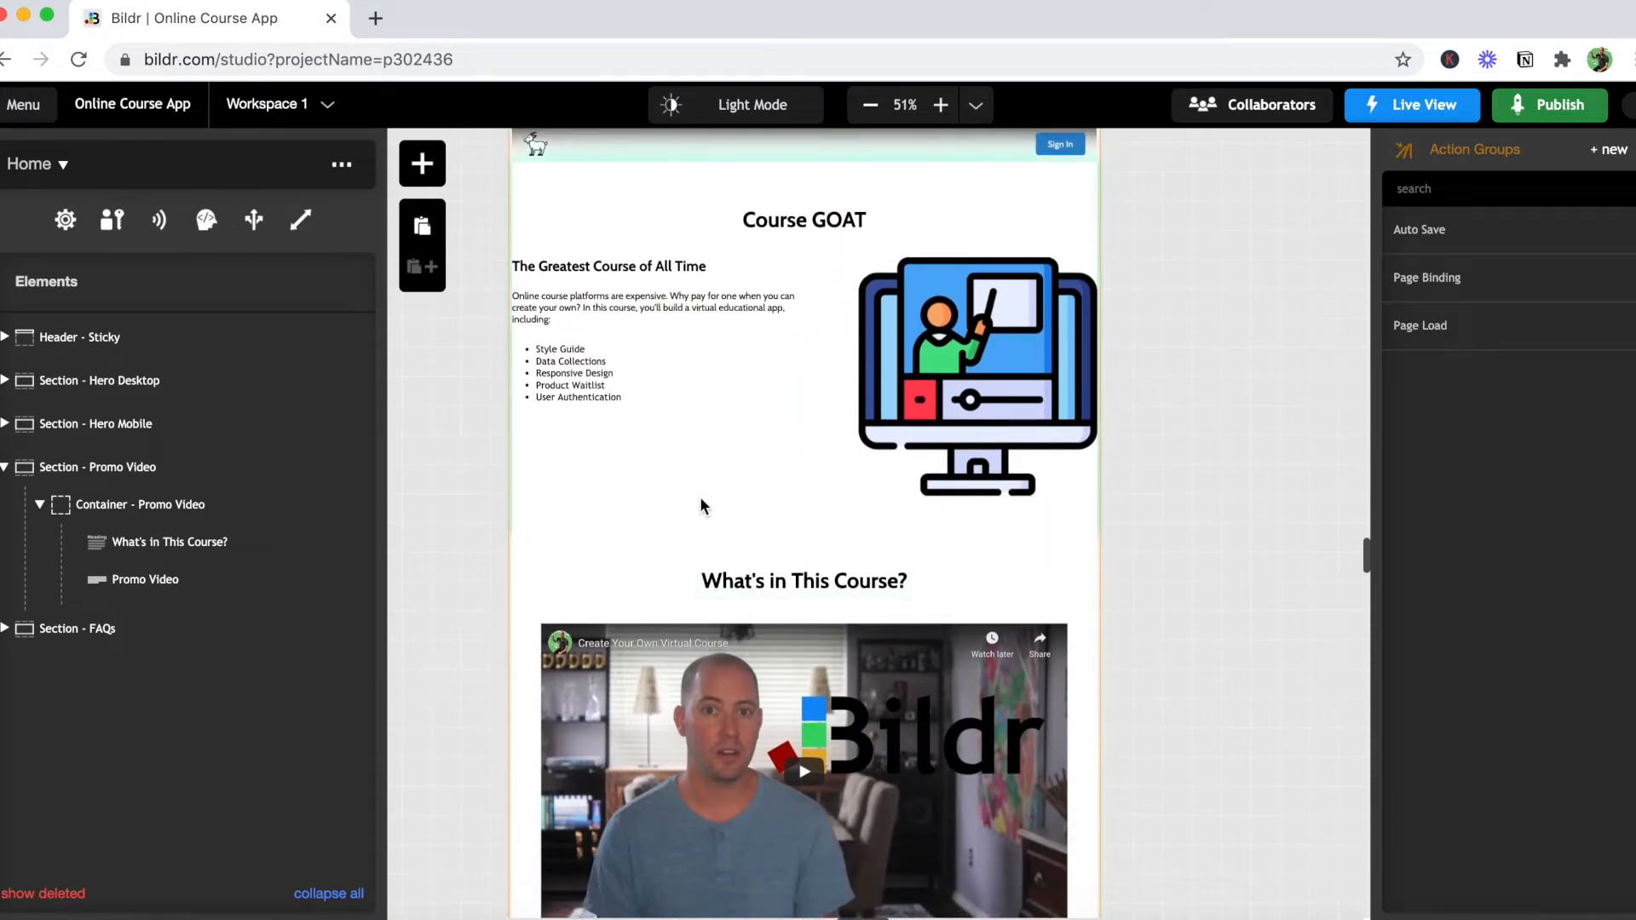
pyautogui.scroll(2, 701, 506)
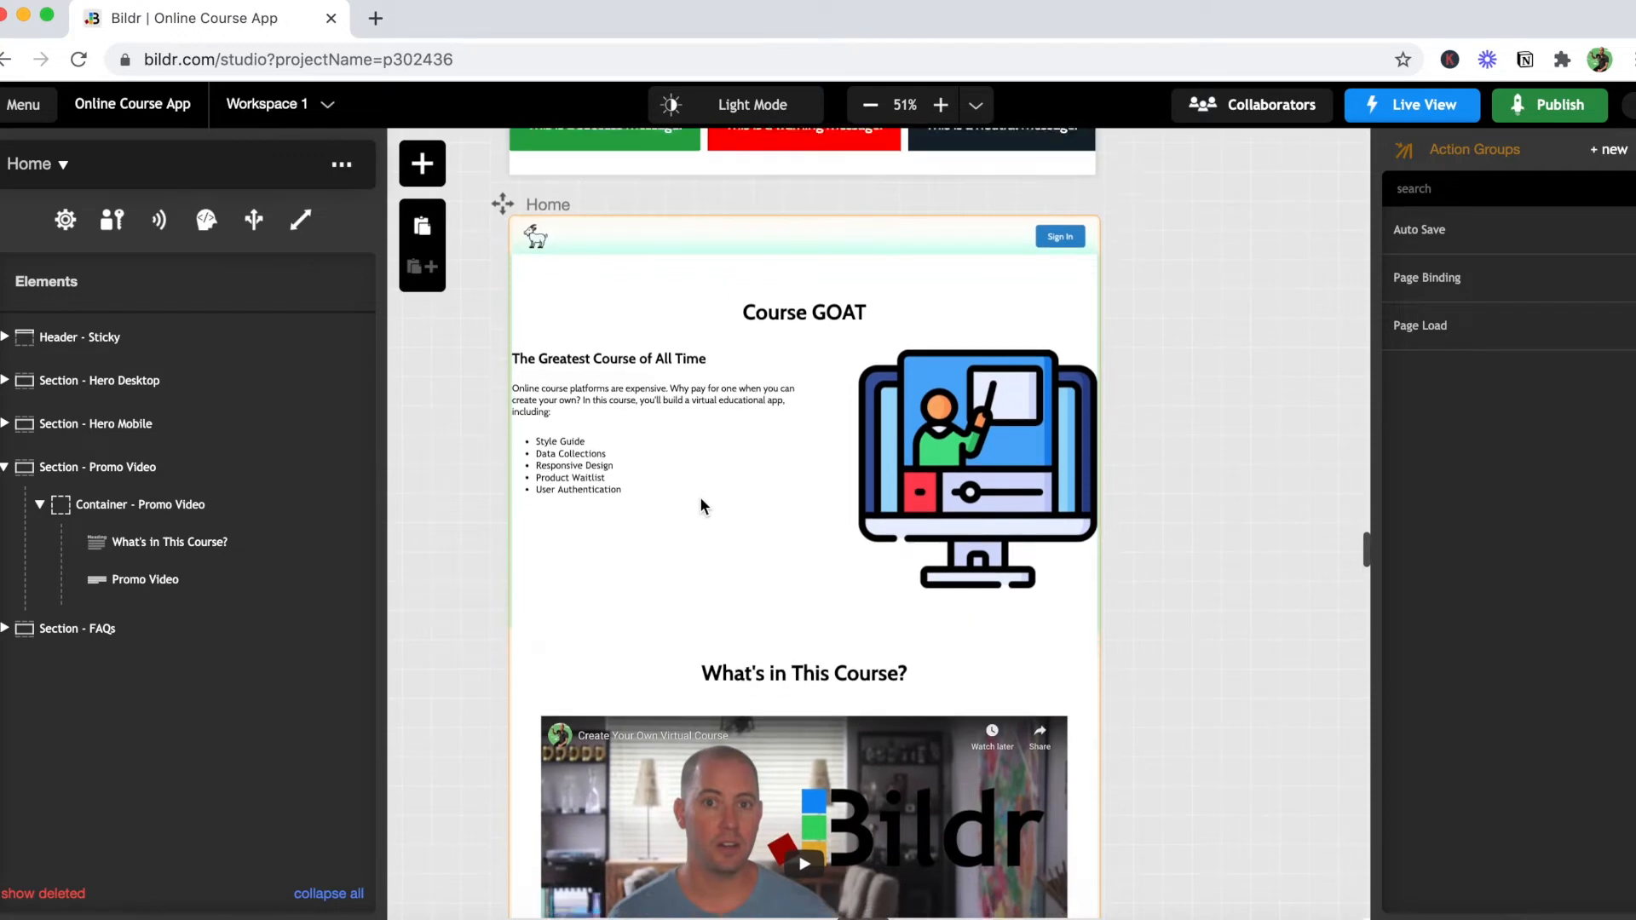
pyautogui.scroll(-2, 701, 506)
pyautogui.scroll(-8, 701, 506)
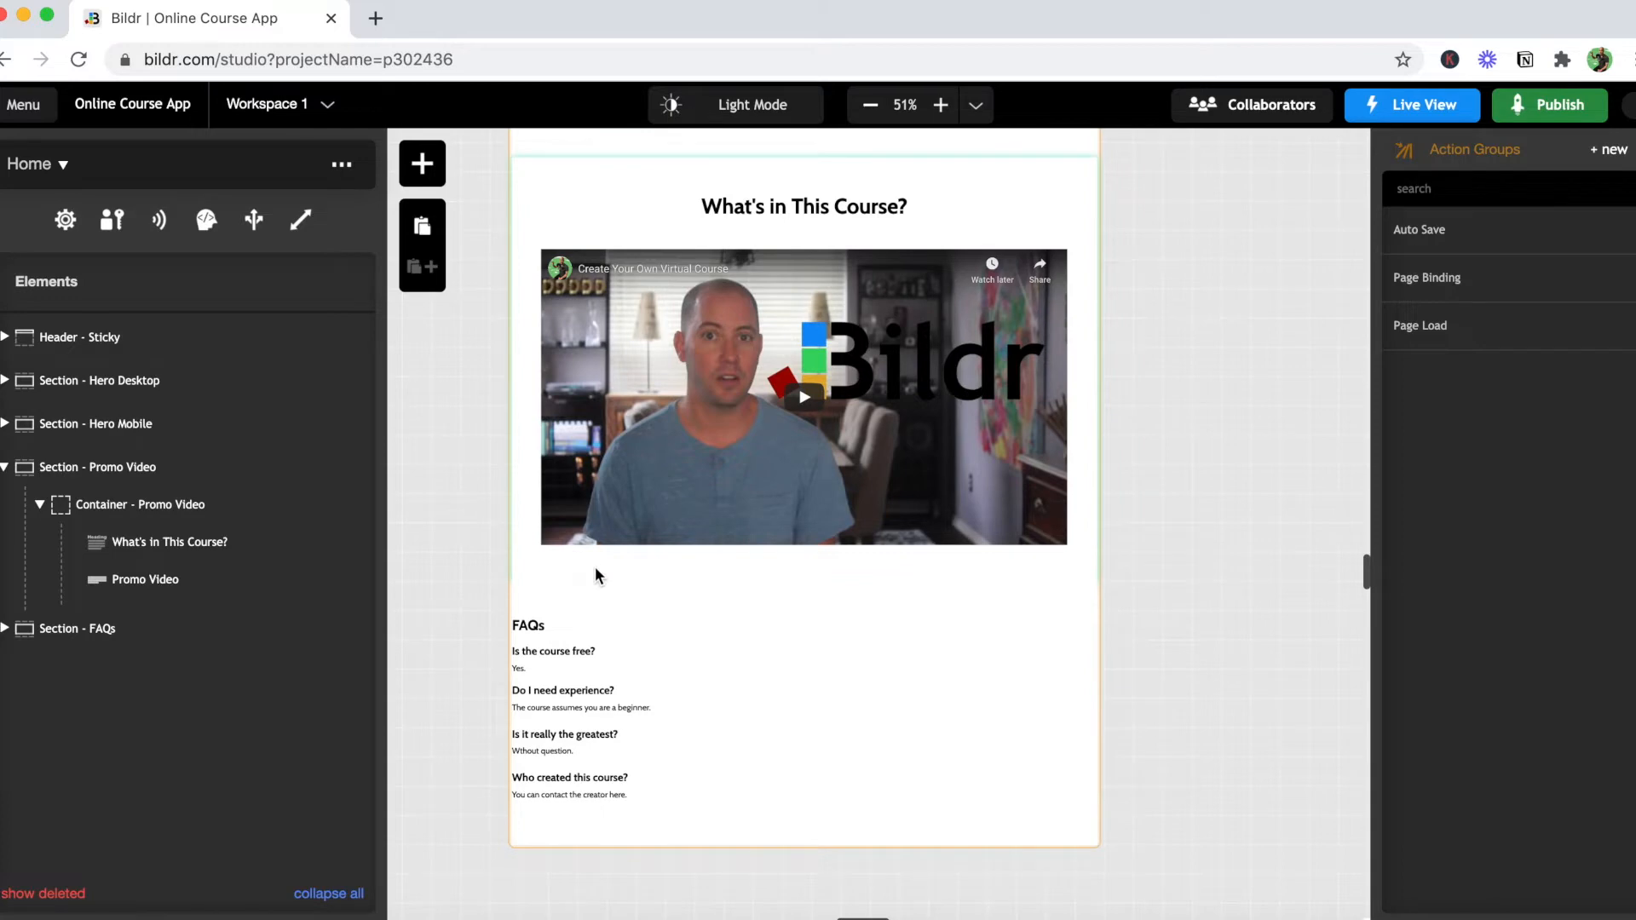
pyautogui.hscroll(-15, 596, 576)
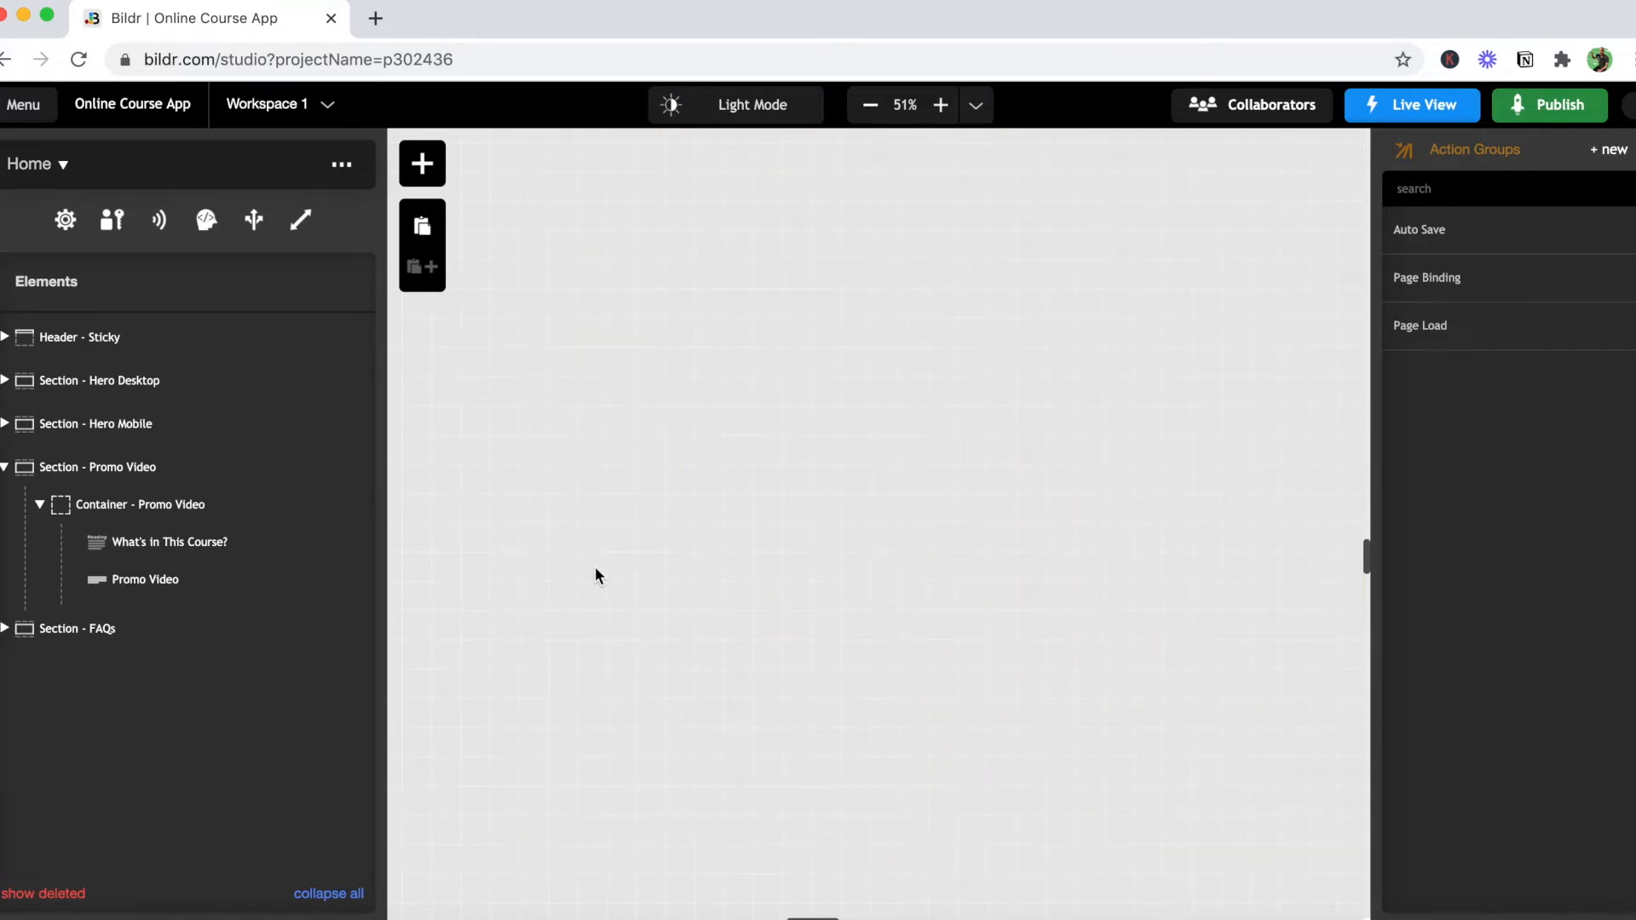
# Step: Look over the waiting-list page and the Home page's hero, promo video and FAQs sections
pyautogui.hscroll(-10, 595, 566)
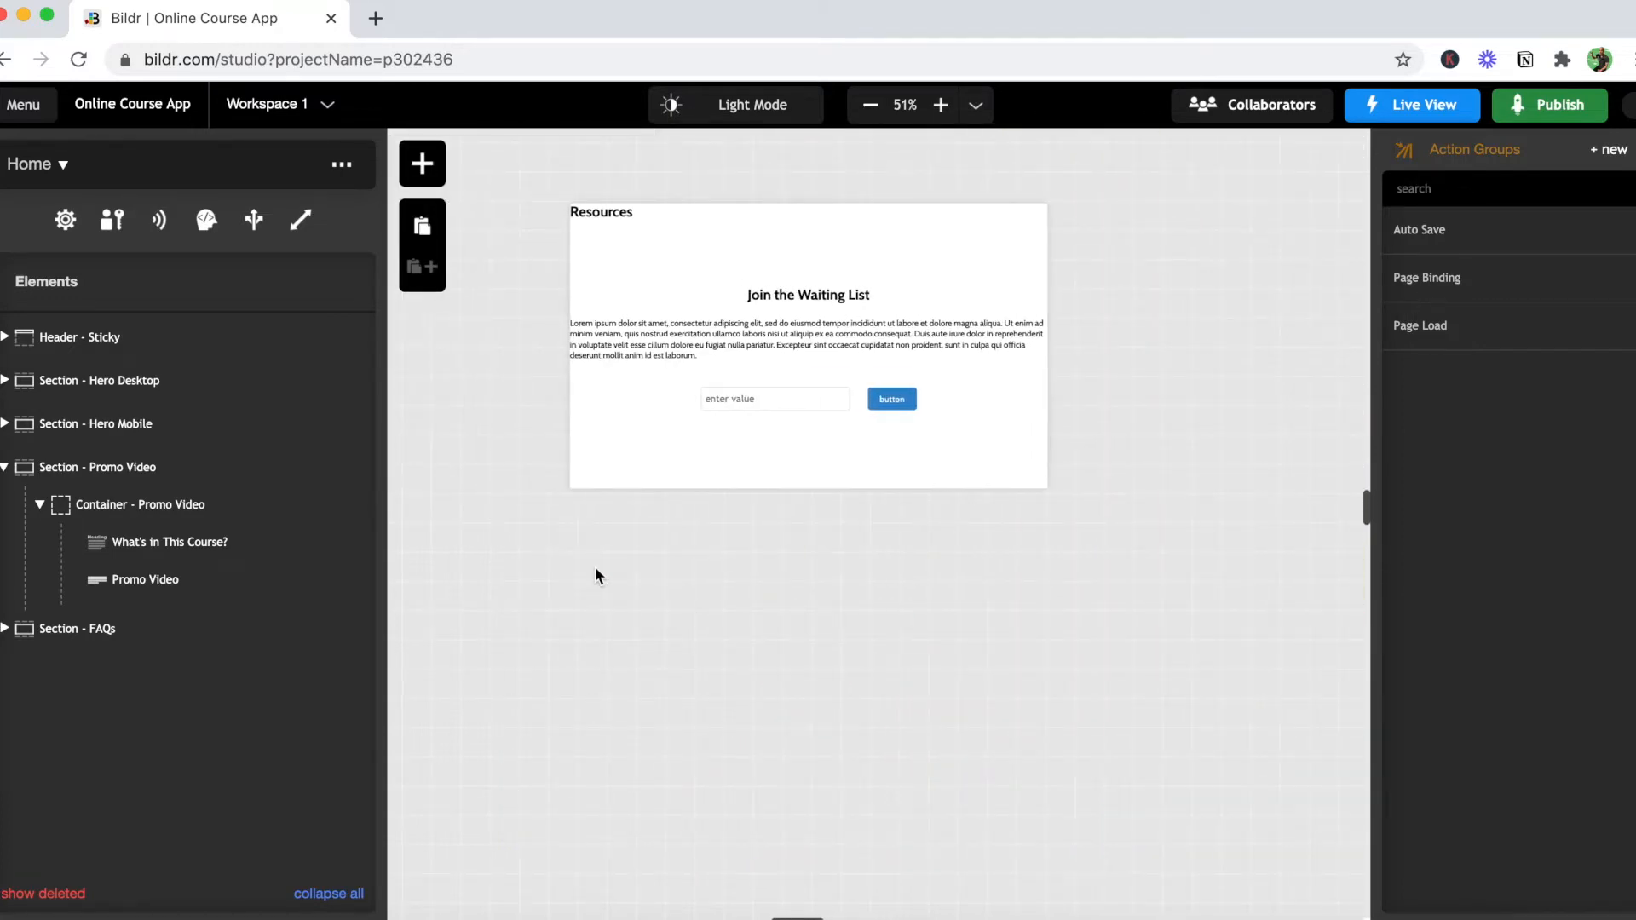
pyautogui.hscroll(2, 1062, 681)
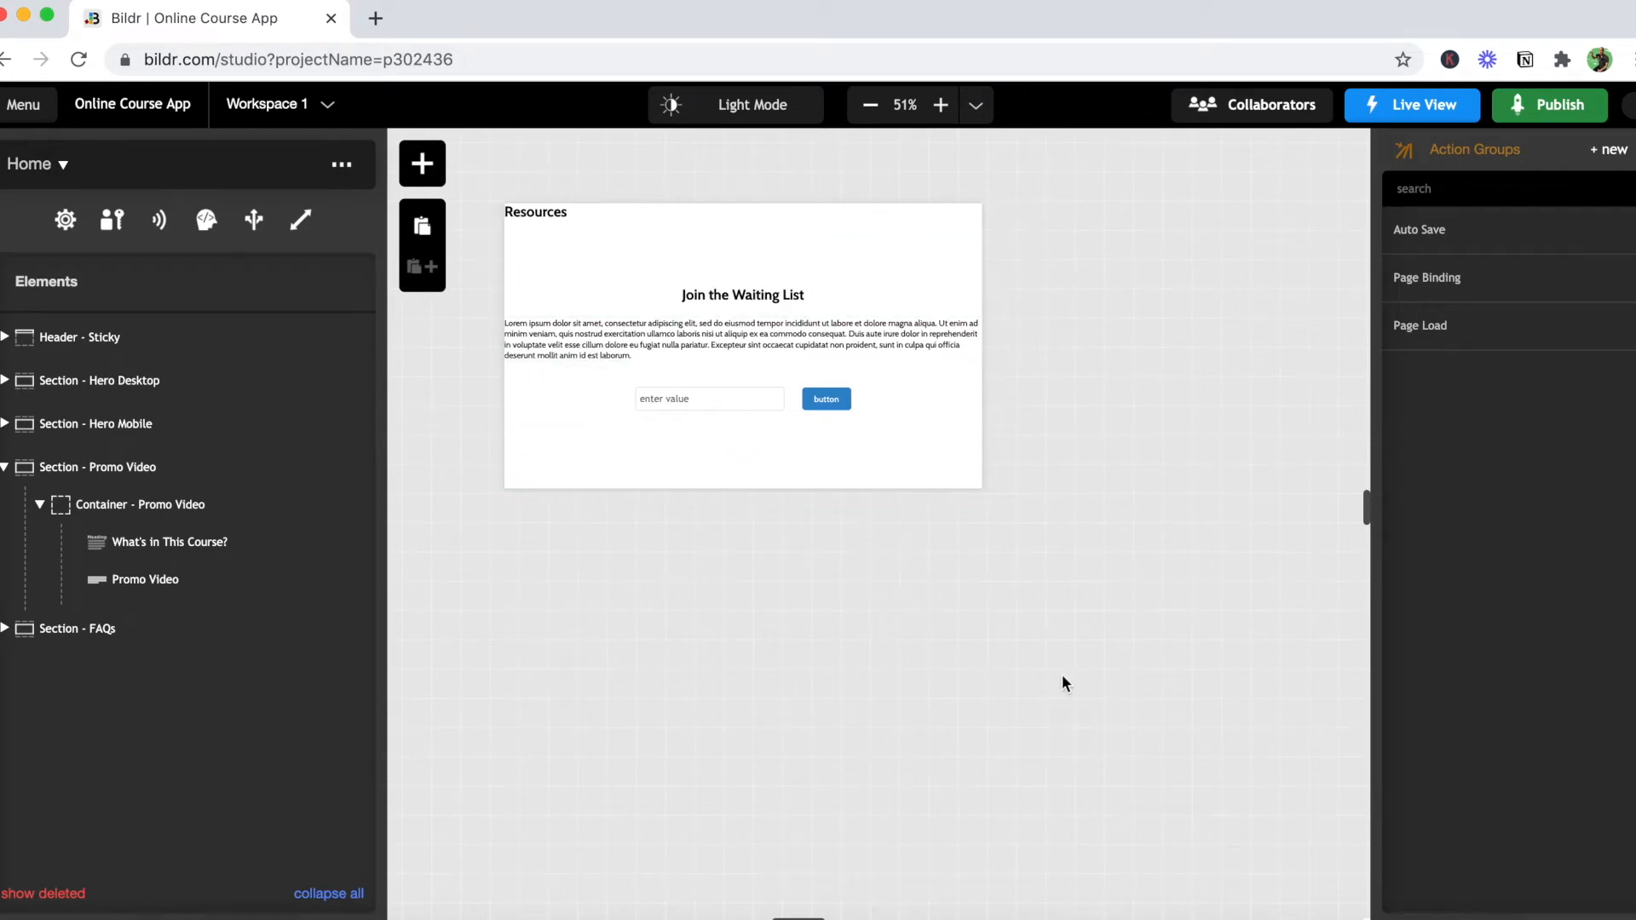
pyautogui.scroll(-15, 1062, 681)
pyautogui.scroll(-12, 1061, 673)
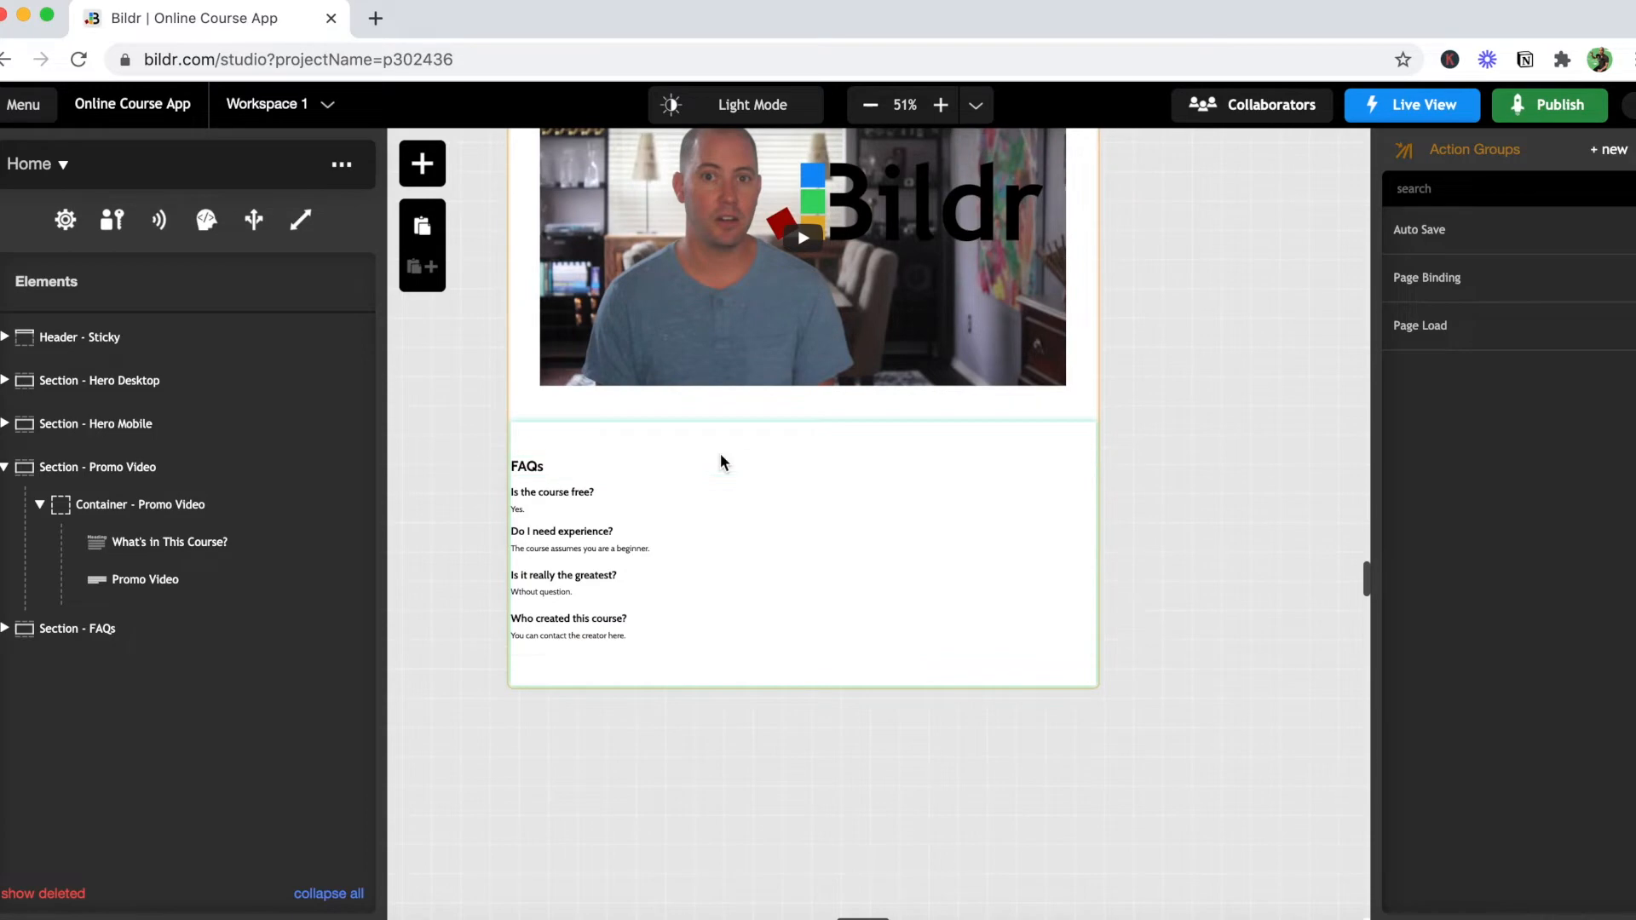
pyautogui.scroll(12, 720, 461)
pyautogui.scroll(-3, 721, 455)
pyautogui.scroll(3, 721, 455)
pyautogui.scroll(-2, 721, 455)
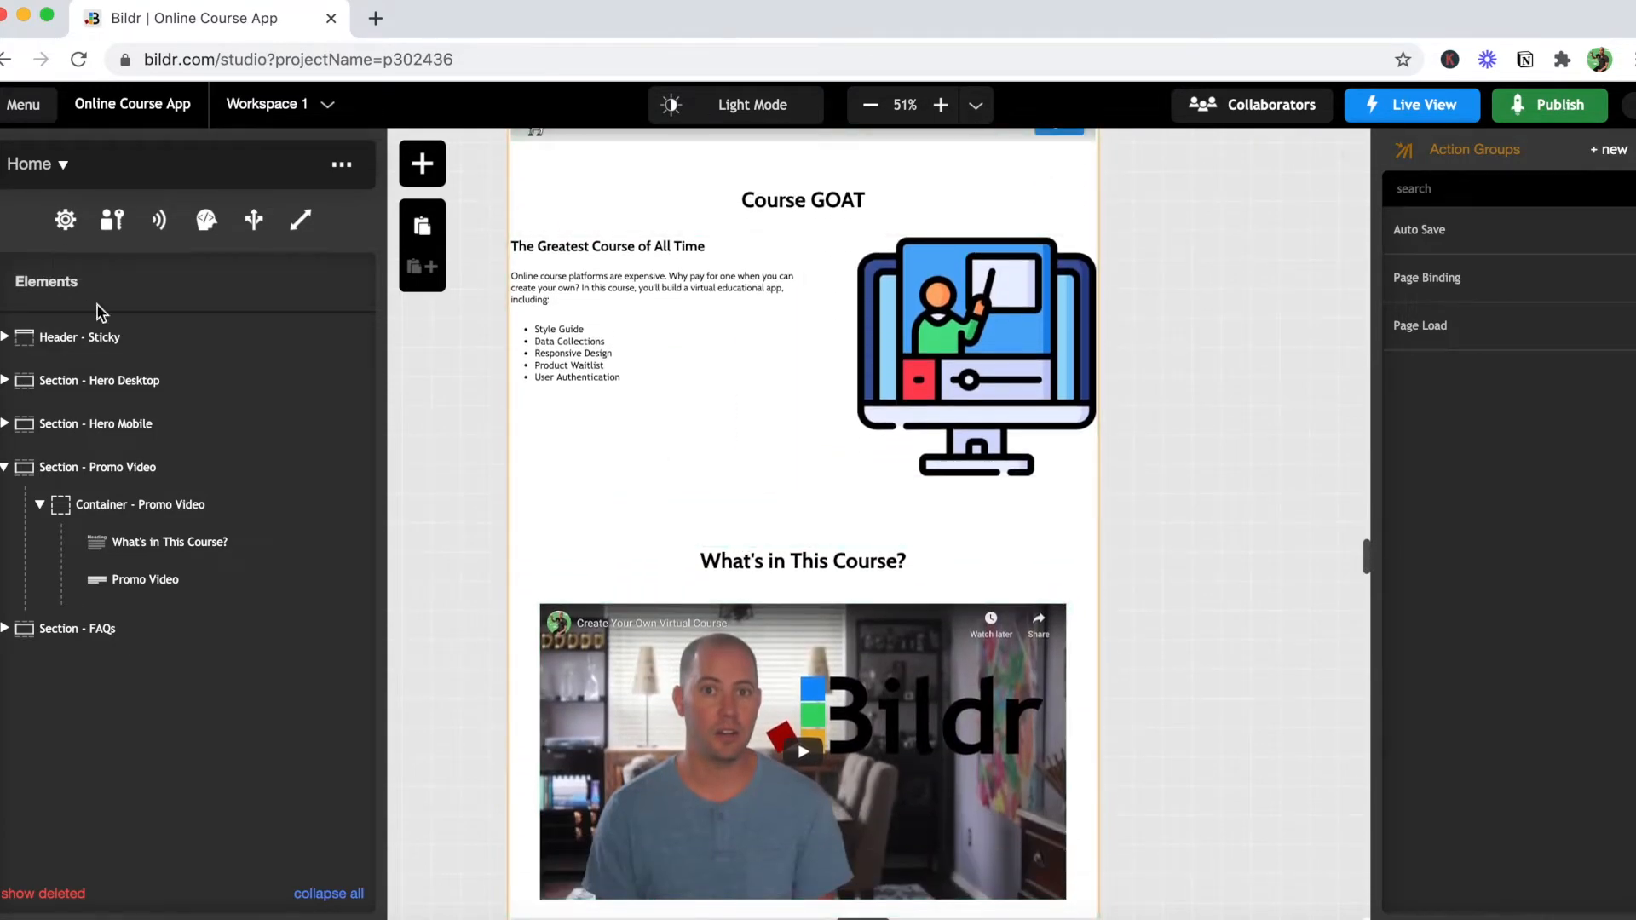
# Step: Add a container between the Hero Desktop and Hero Mobile sections of the Home page and name it "Container - Divider"
pyautogui.click(422, 165)
pyautogui.write('cont')
pyautogui.moveTo(239, 728); pyautogui.dragTo(266, 410)
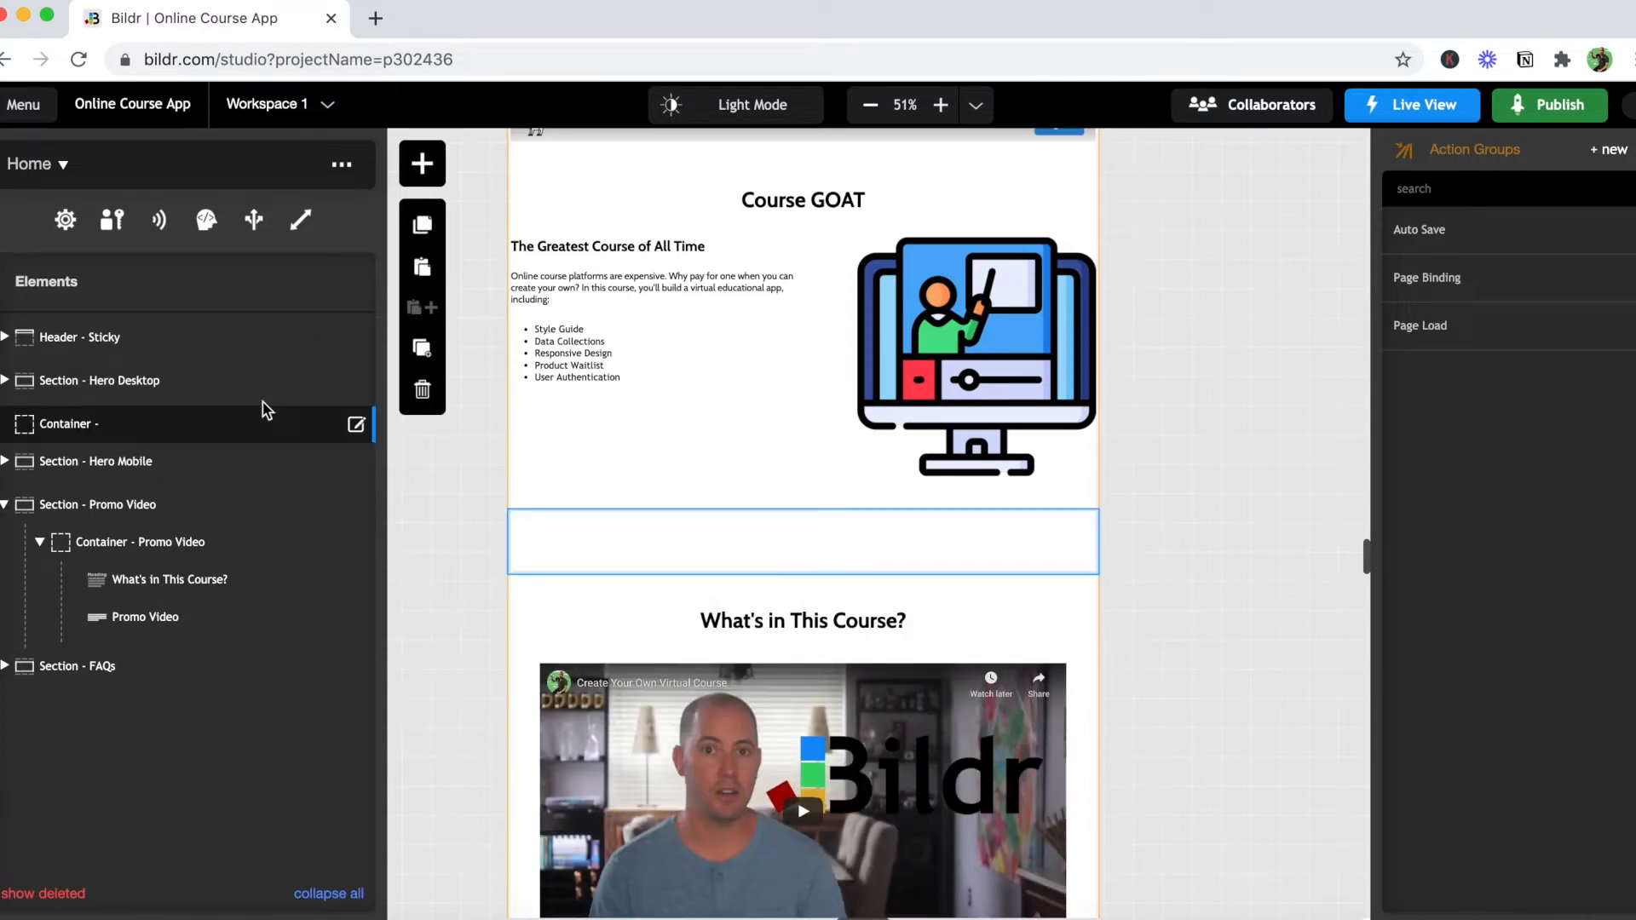
pyautogui.click(355, 423)
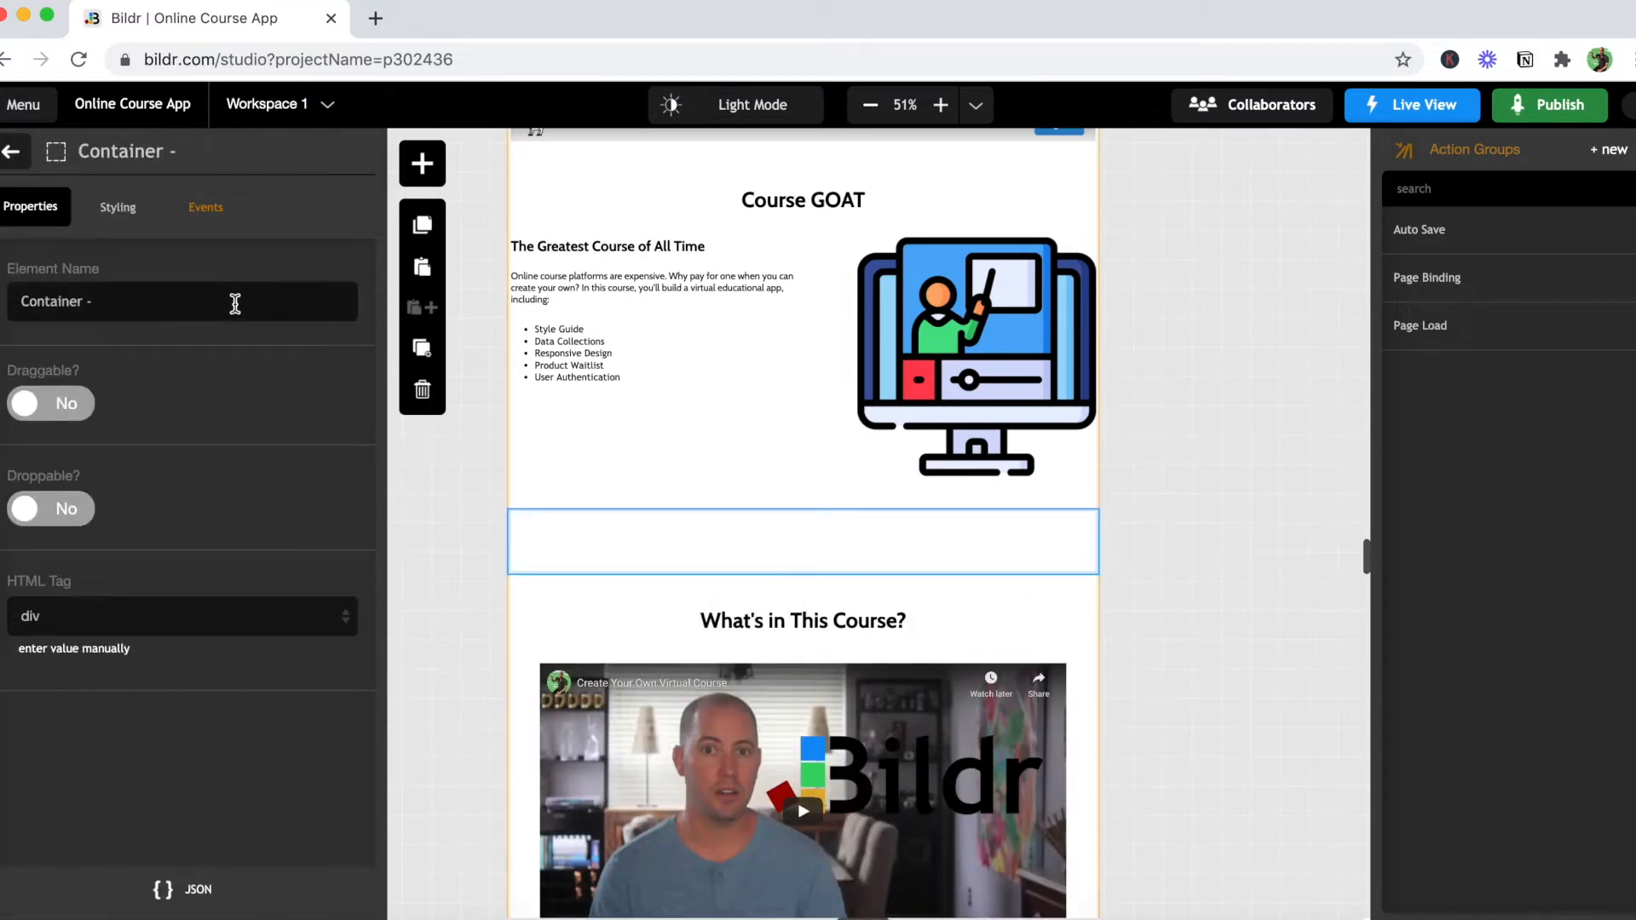
pyautogui.write('Di')
# Step: Apply the Divider utility class to the new divider container
pyautogui.click(117, 207)
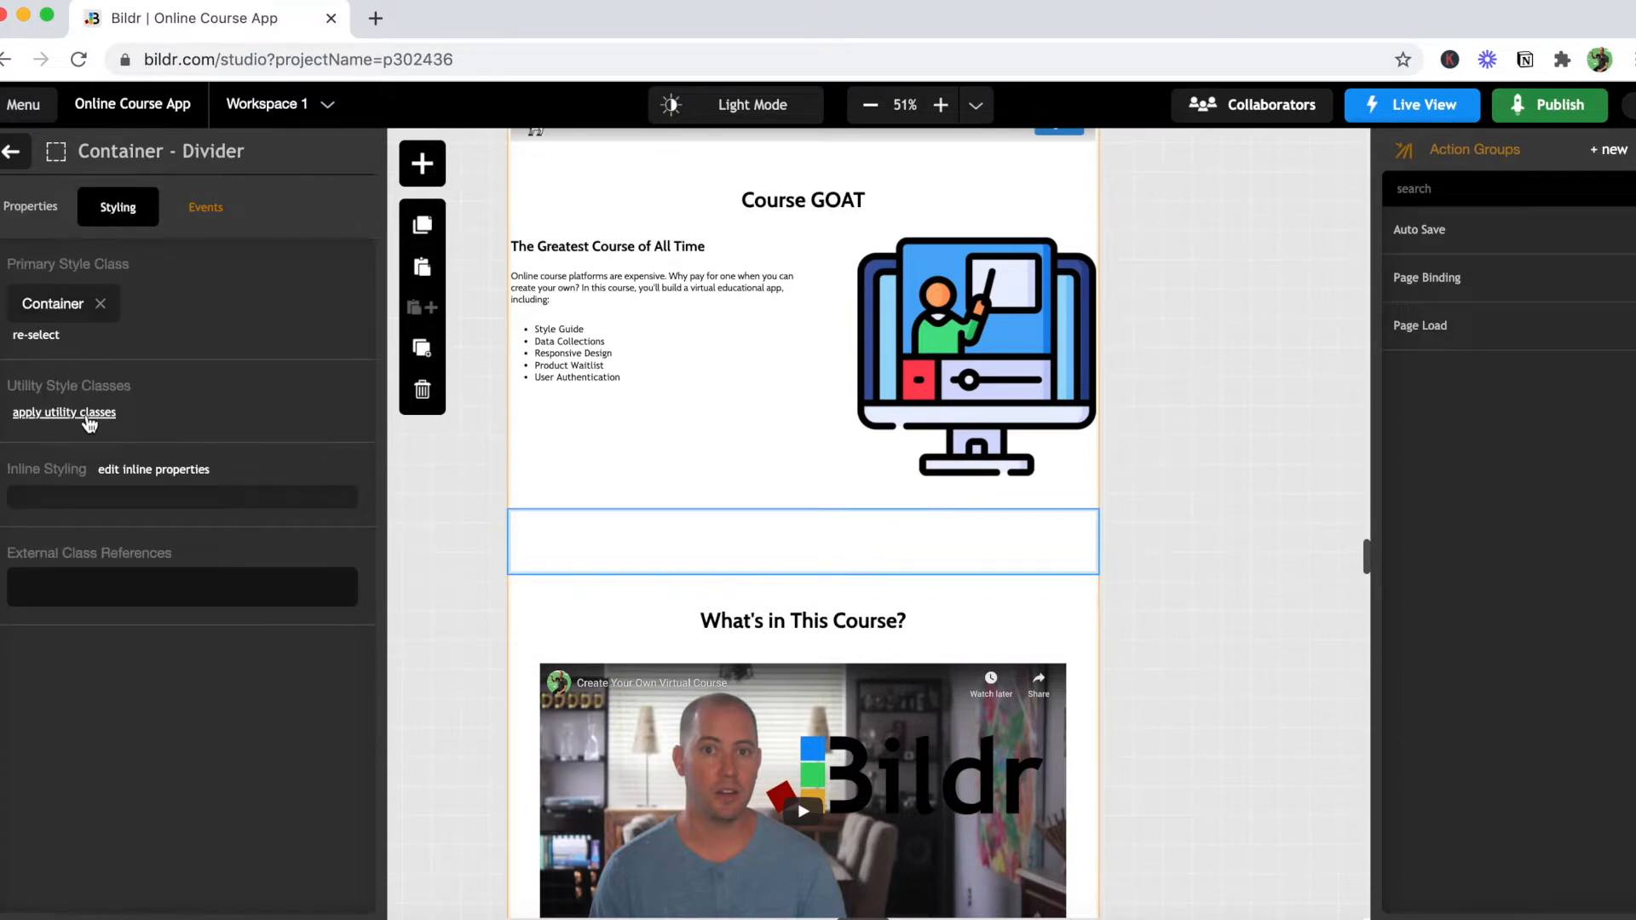
pyautogui.click(86, 413)
pyautogui.write('divi')
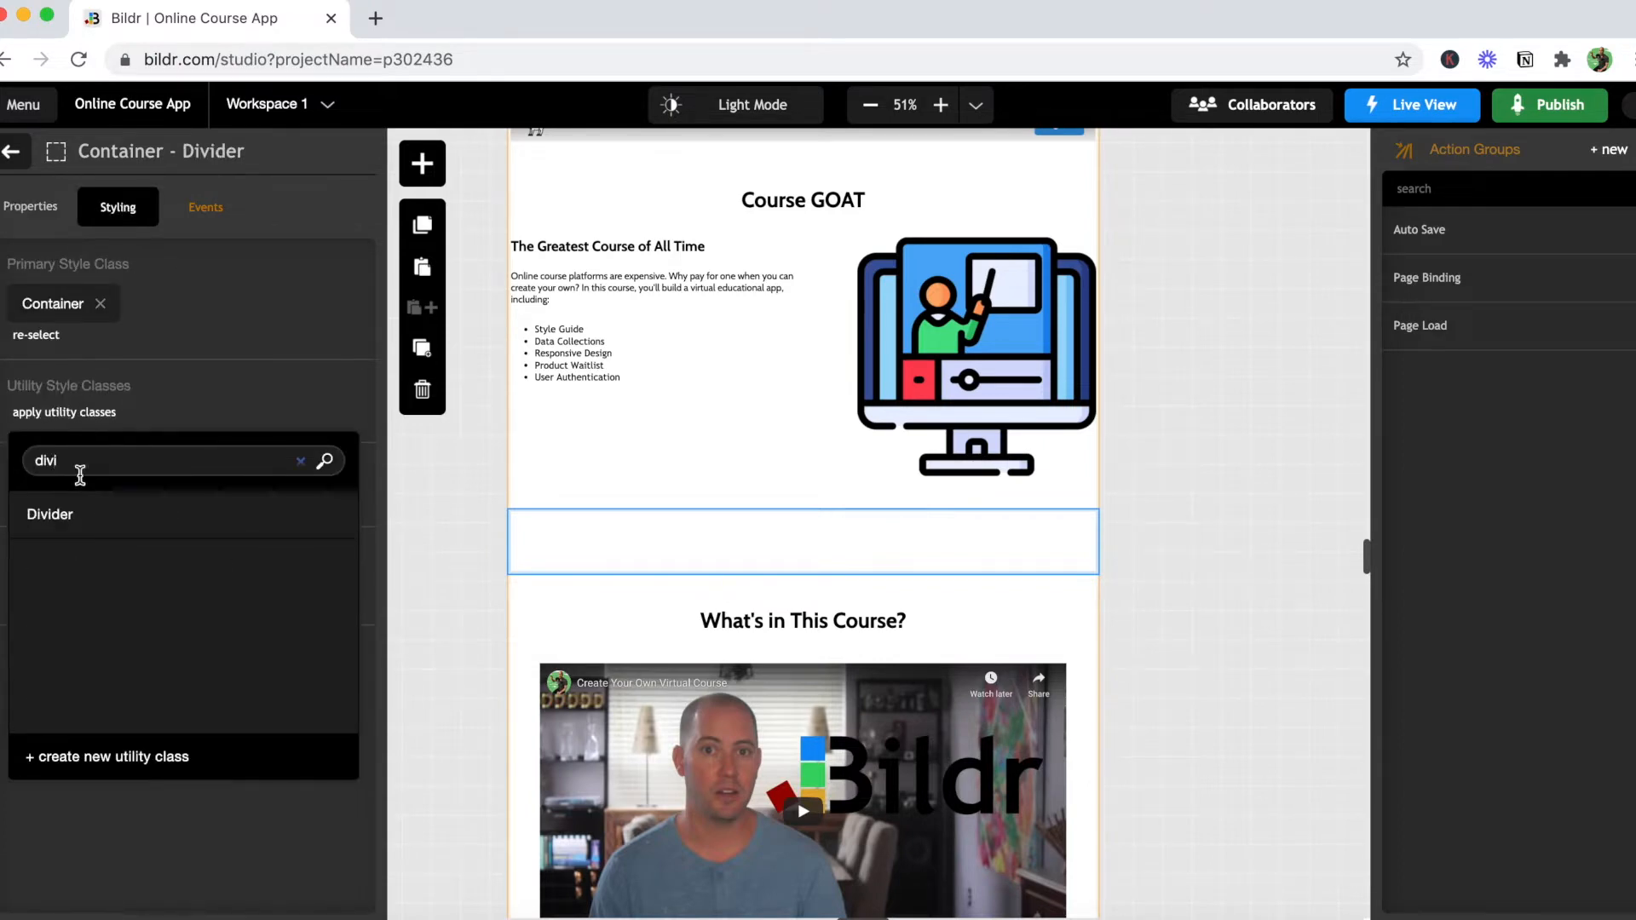
pyautogui.click(71, 514)
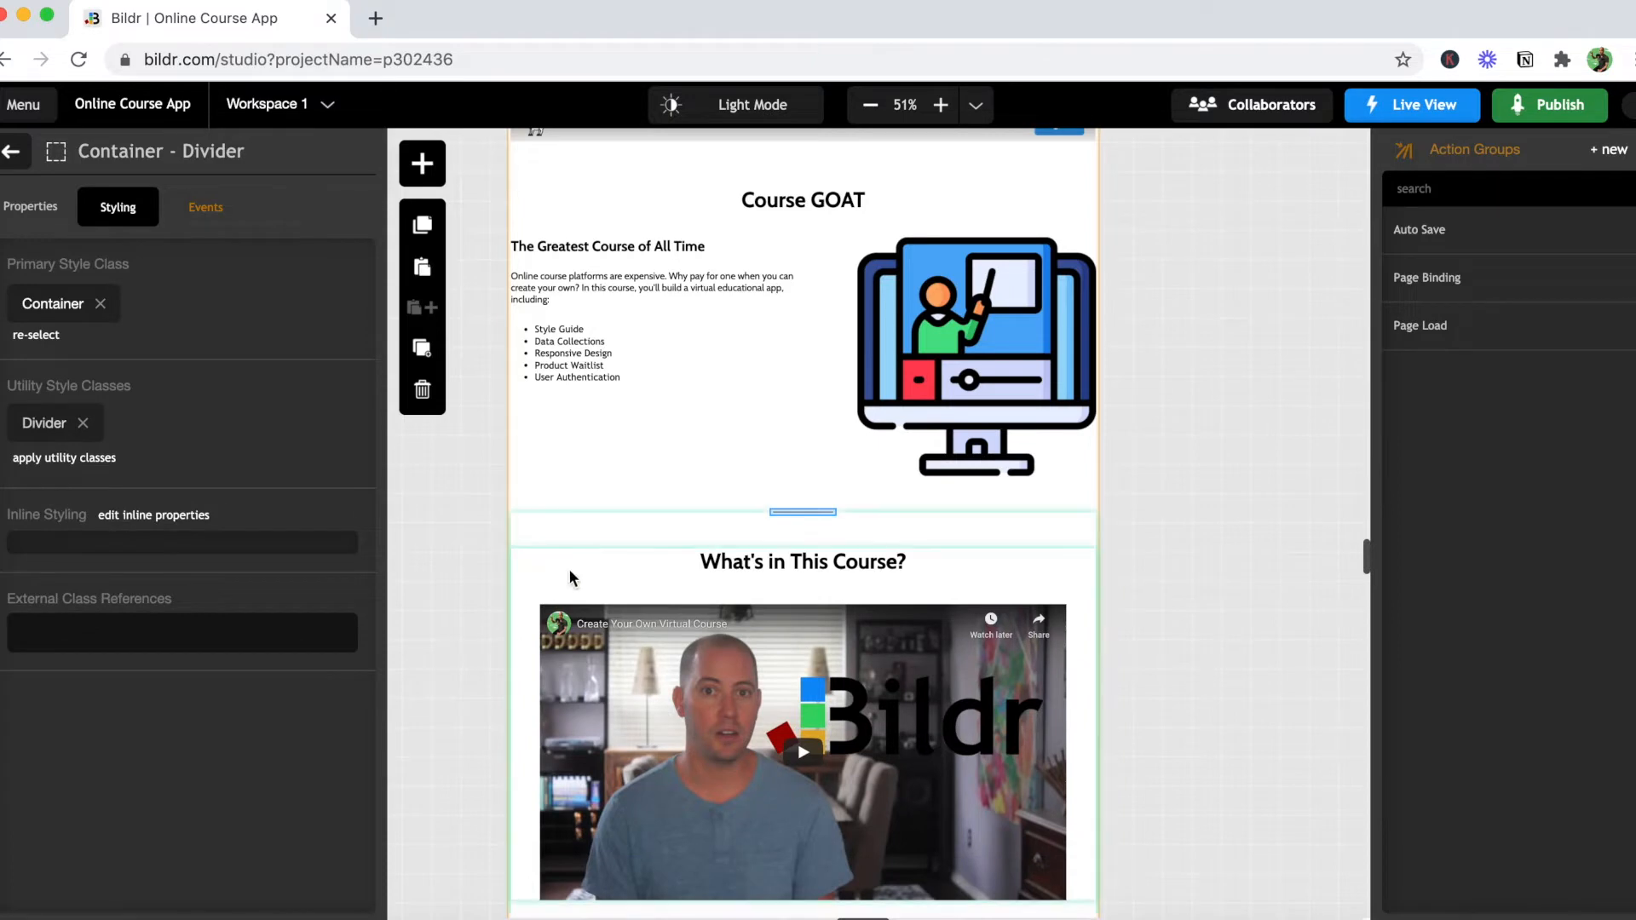
pyautogui.click(10, 150)
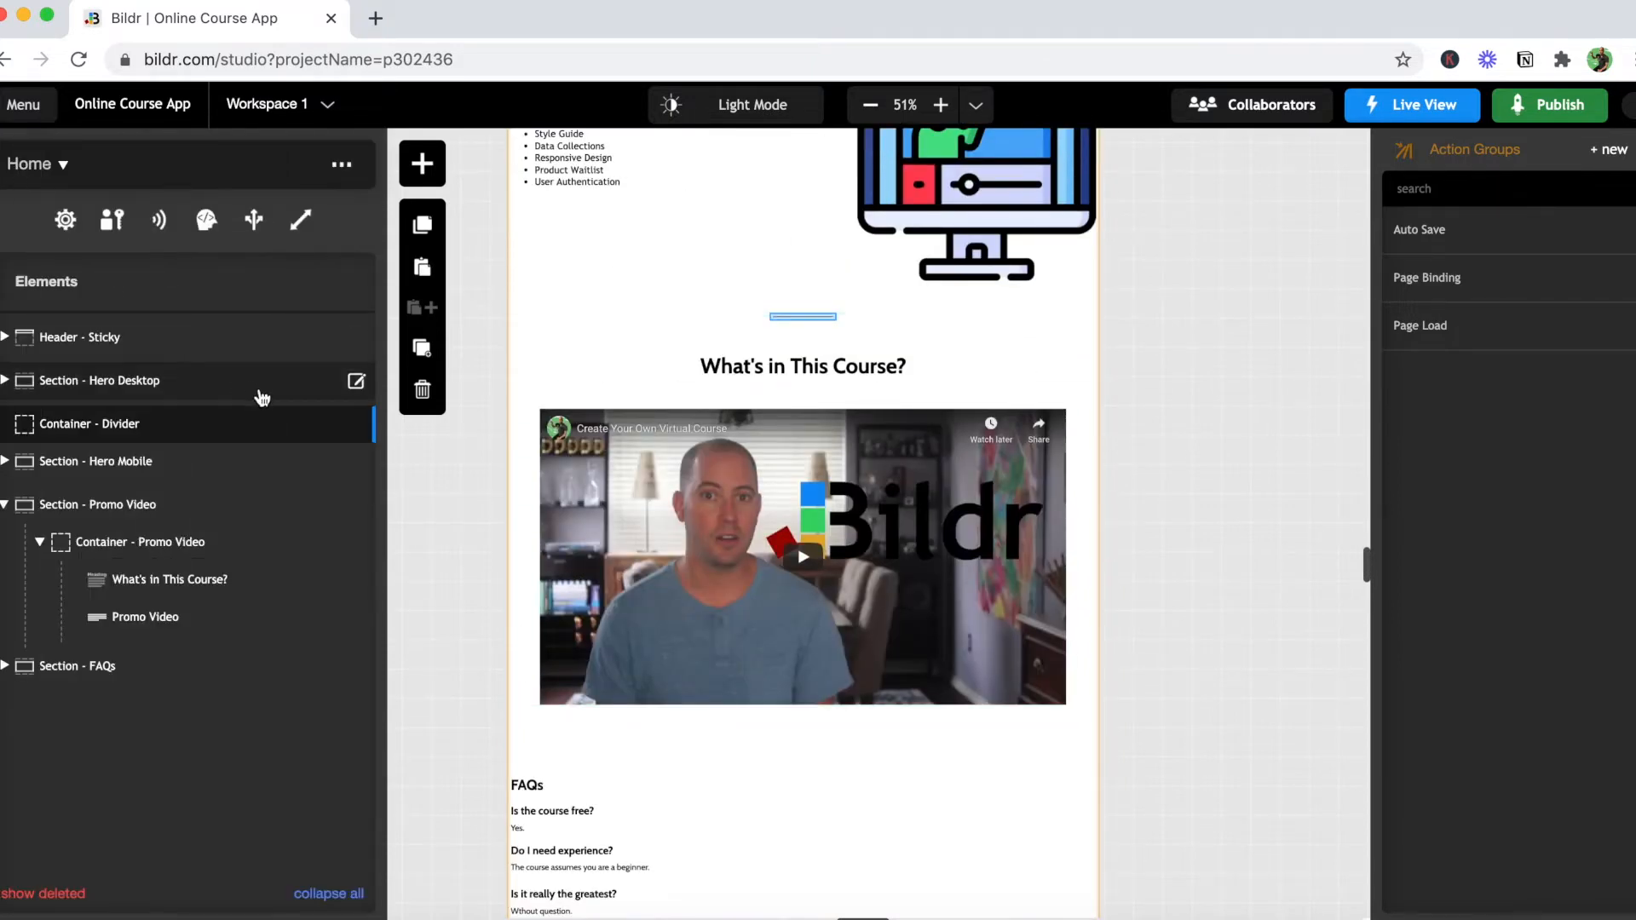
# Step: Copy the divider container and place the copy between the Hero Mobile and Promo Video sections
pyautogui.click(423, 228)
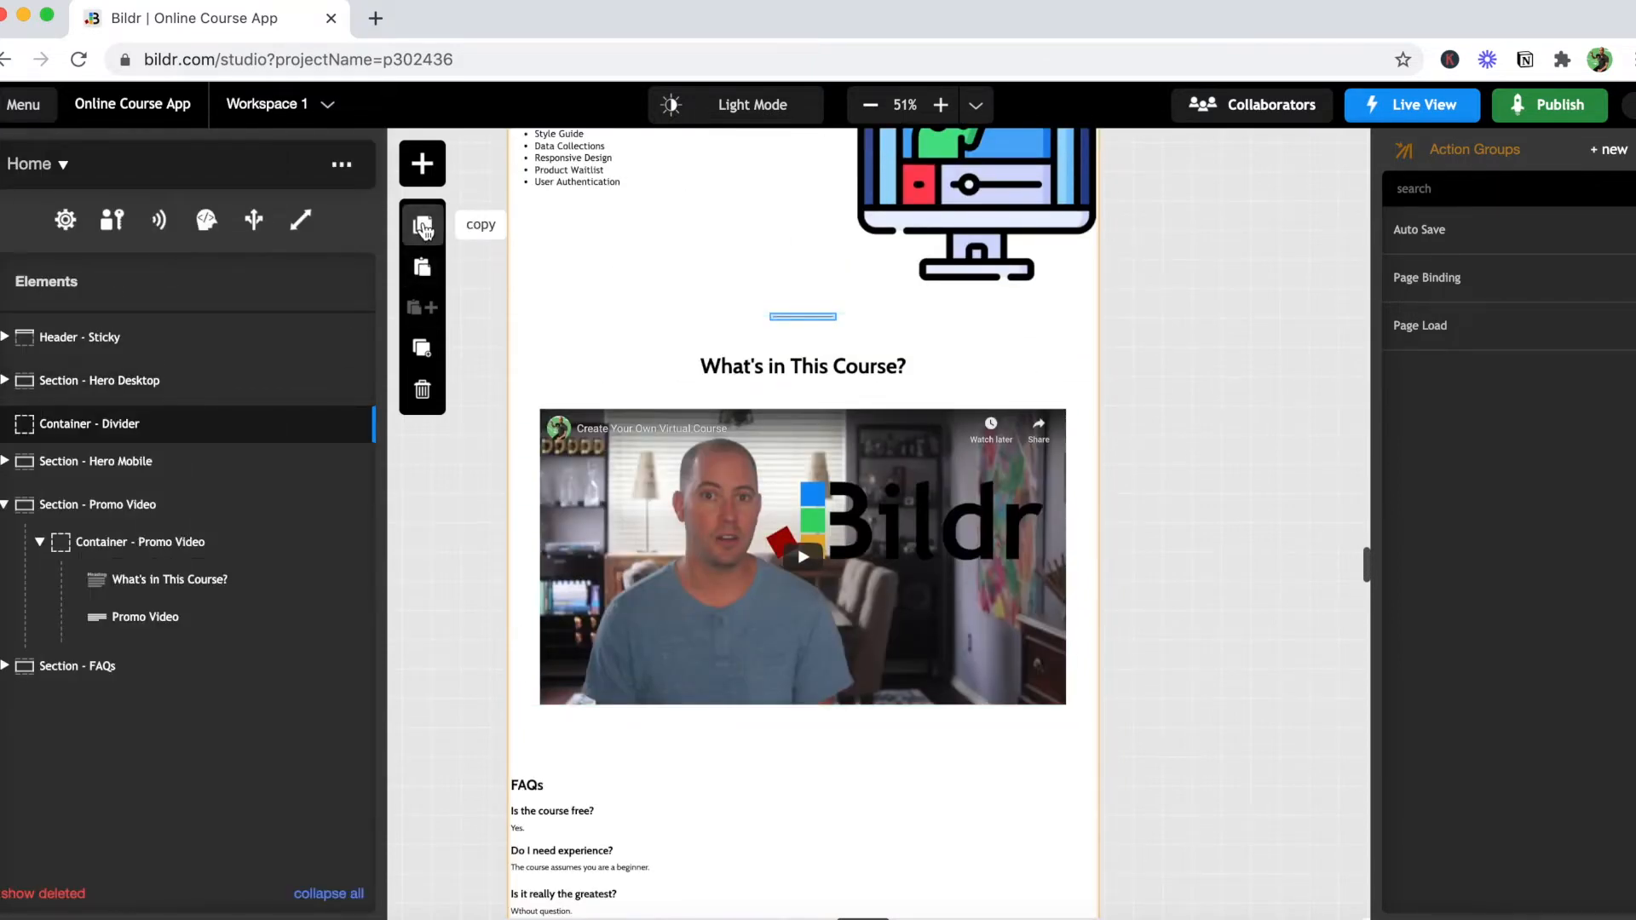
pyautogui.click(424, 227)
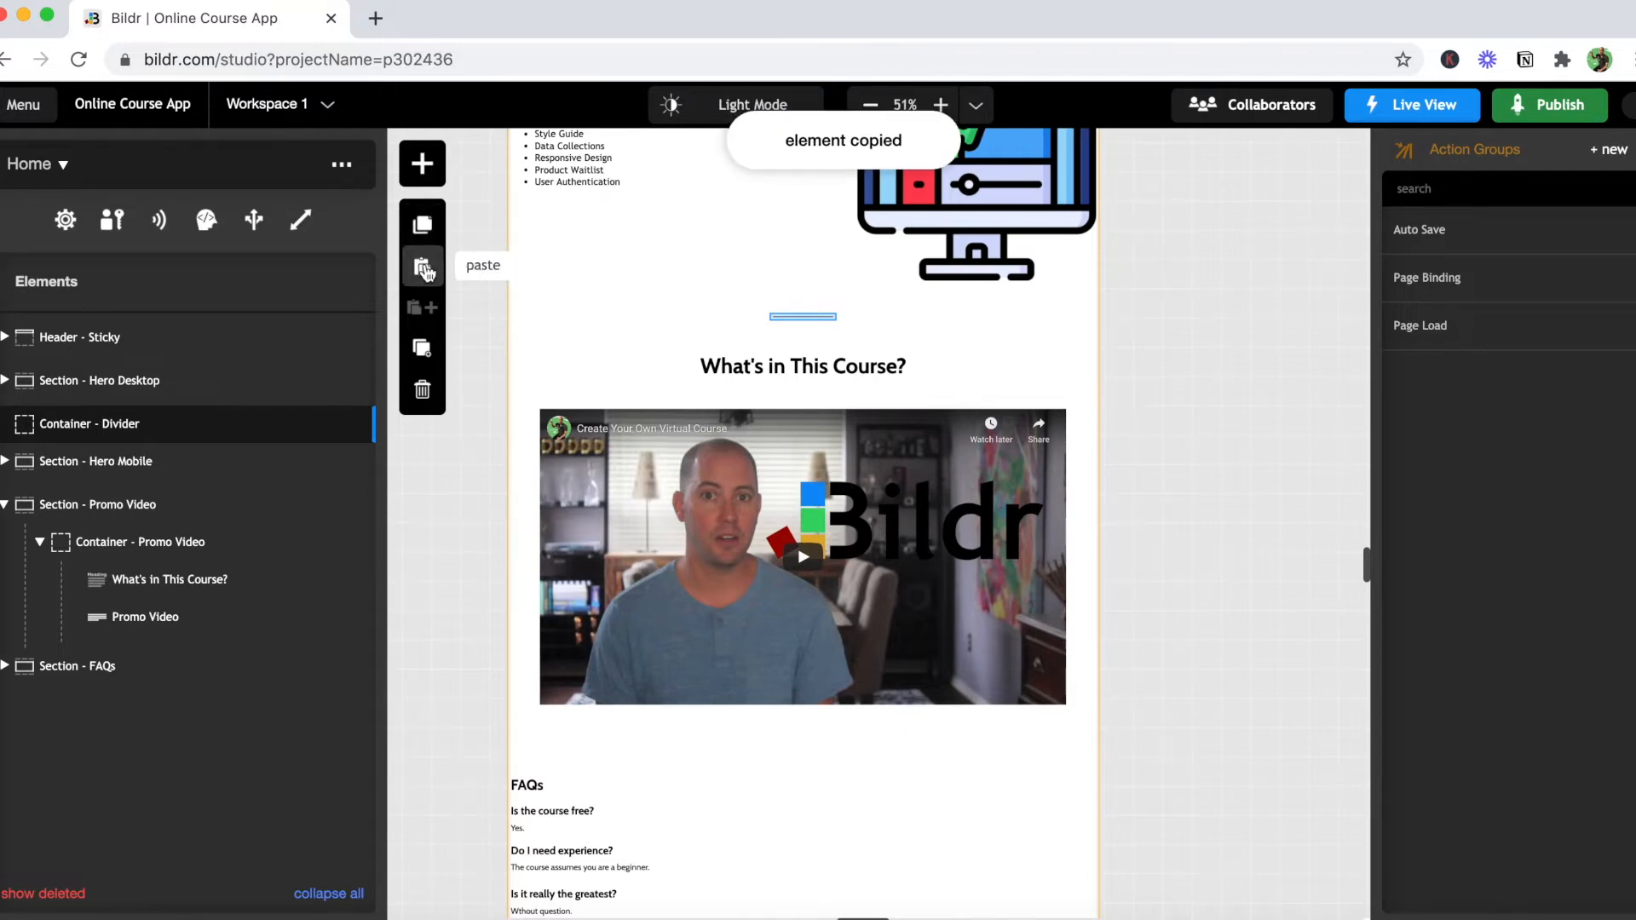
pyautogui.click(423, 269)
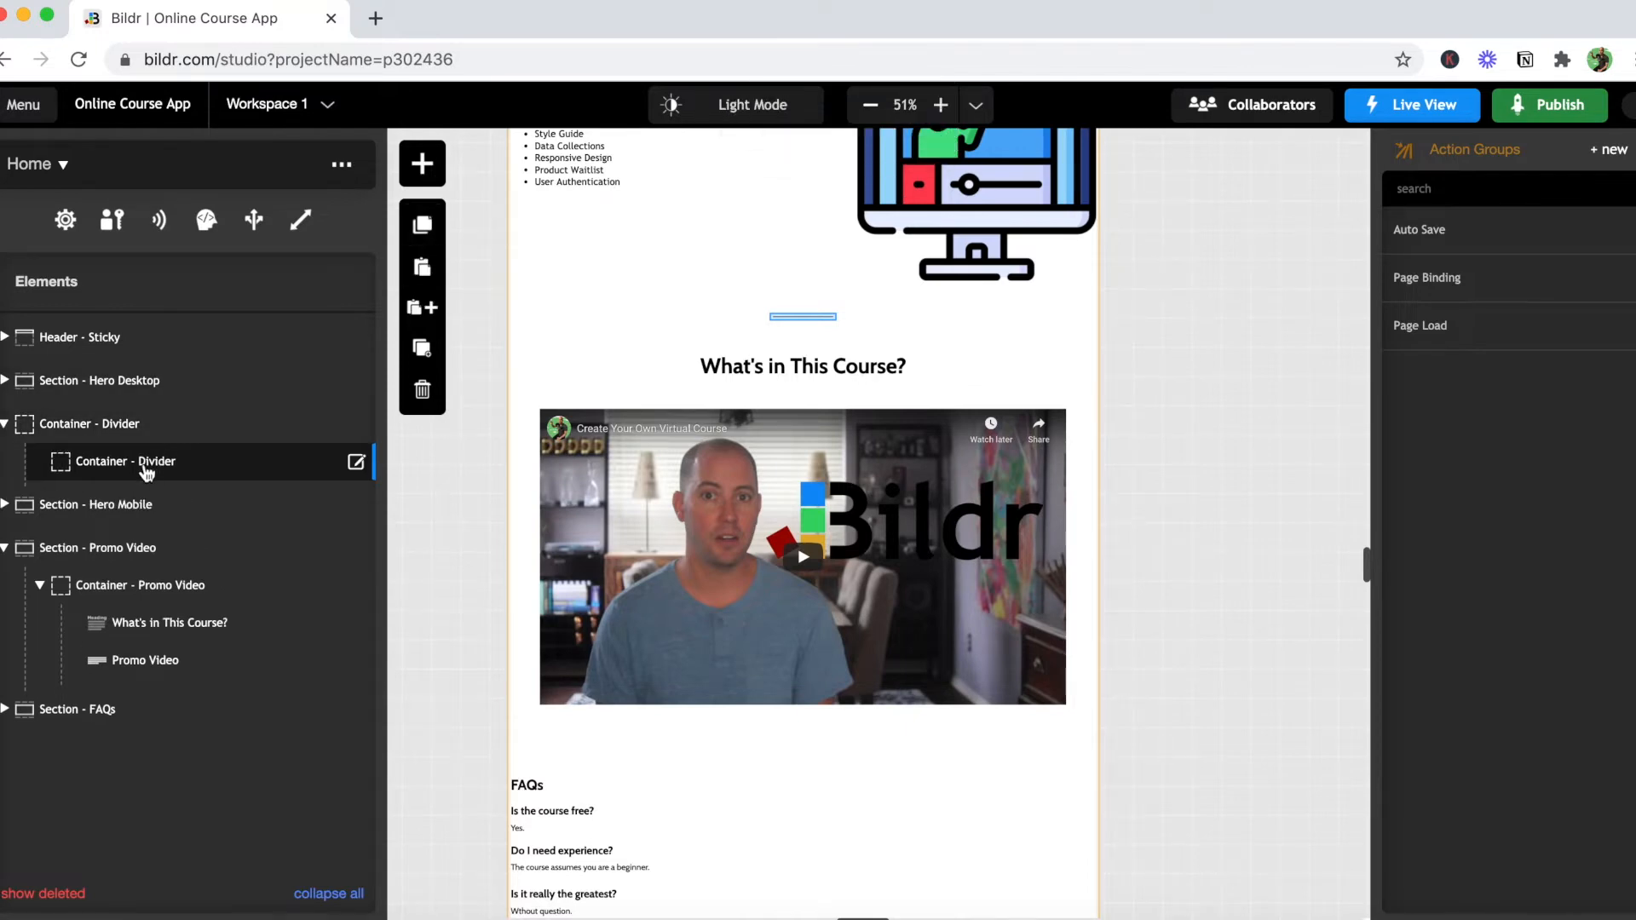
pyautogui.moveTo(146, 473); pyautogui.dragTo(141, 533)
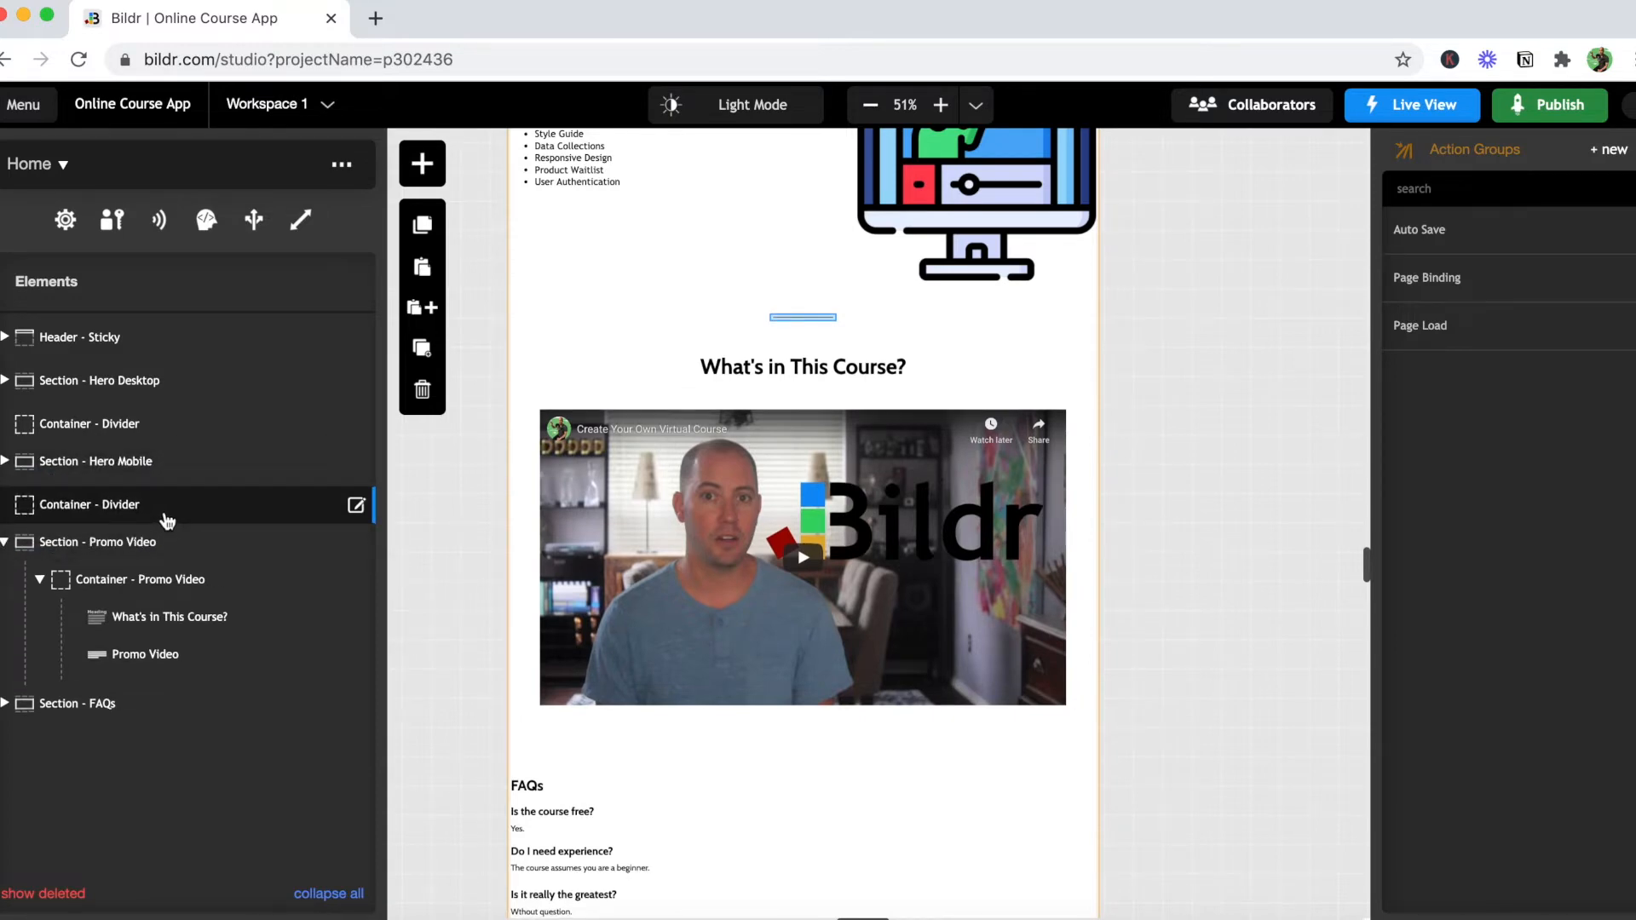
# Step: Duplicate the second divider container and place the duplicate between the Promo Video and FAQs sections
pyautogui.click(5, 542)
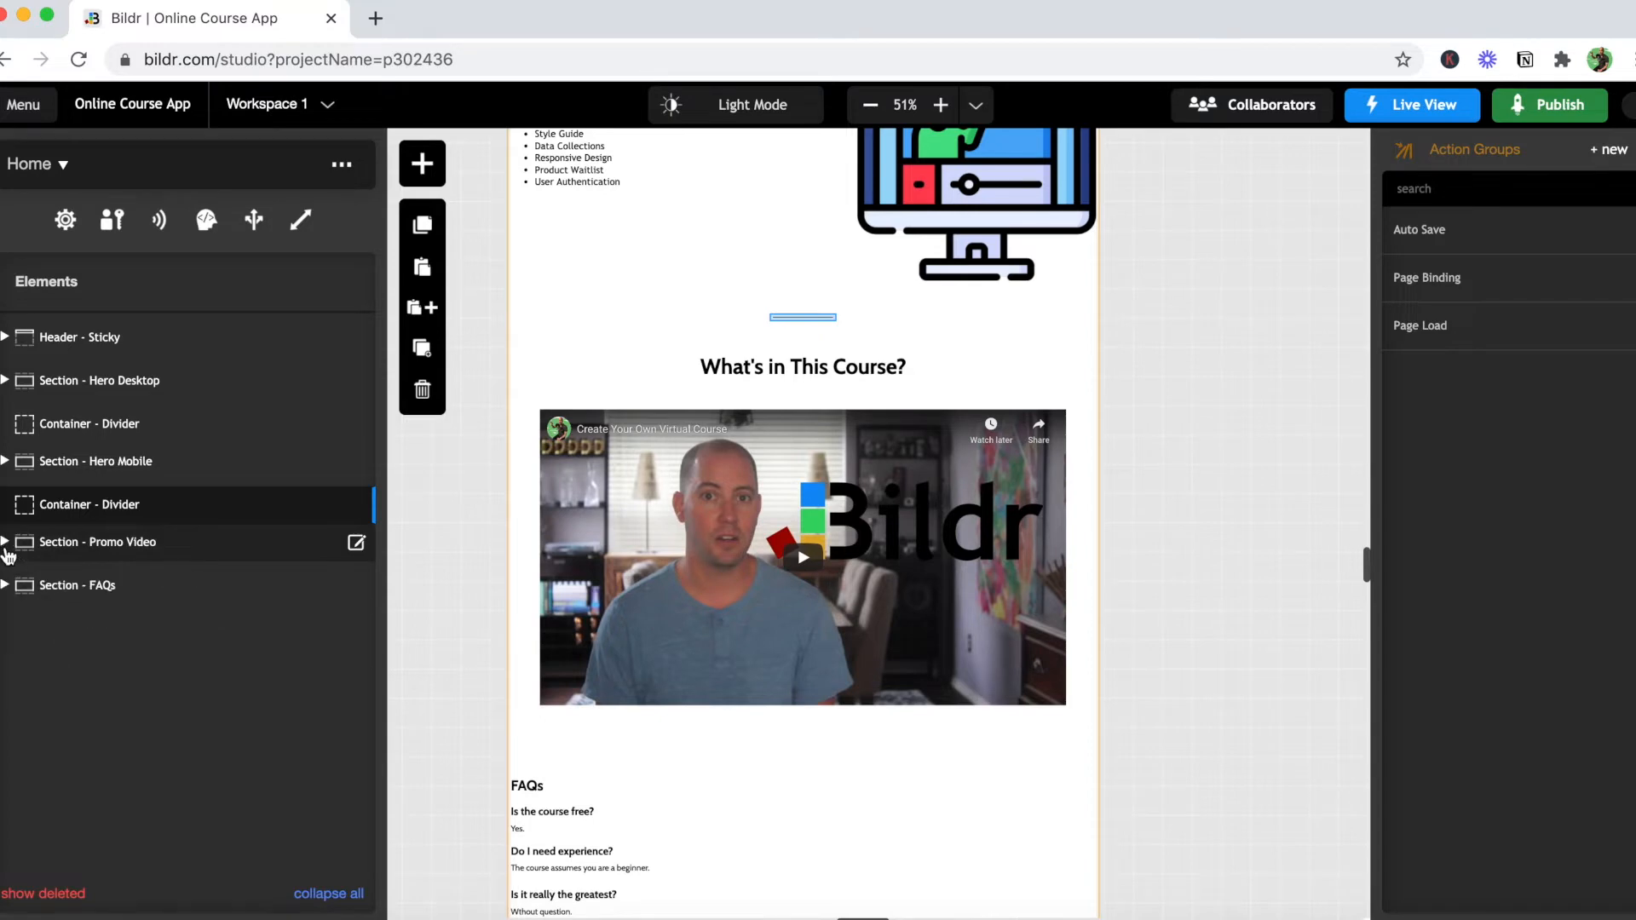
pyautogui.click(419, 356)
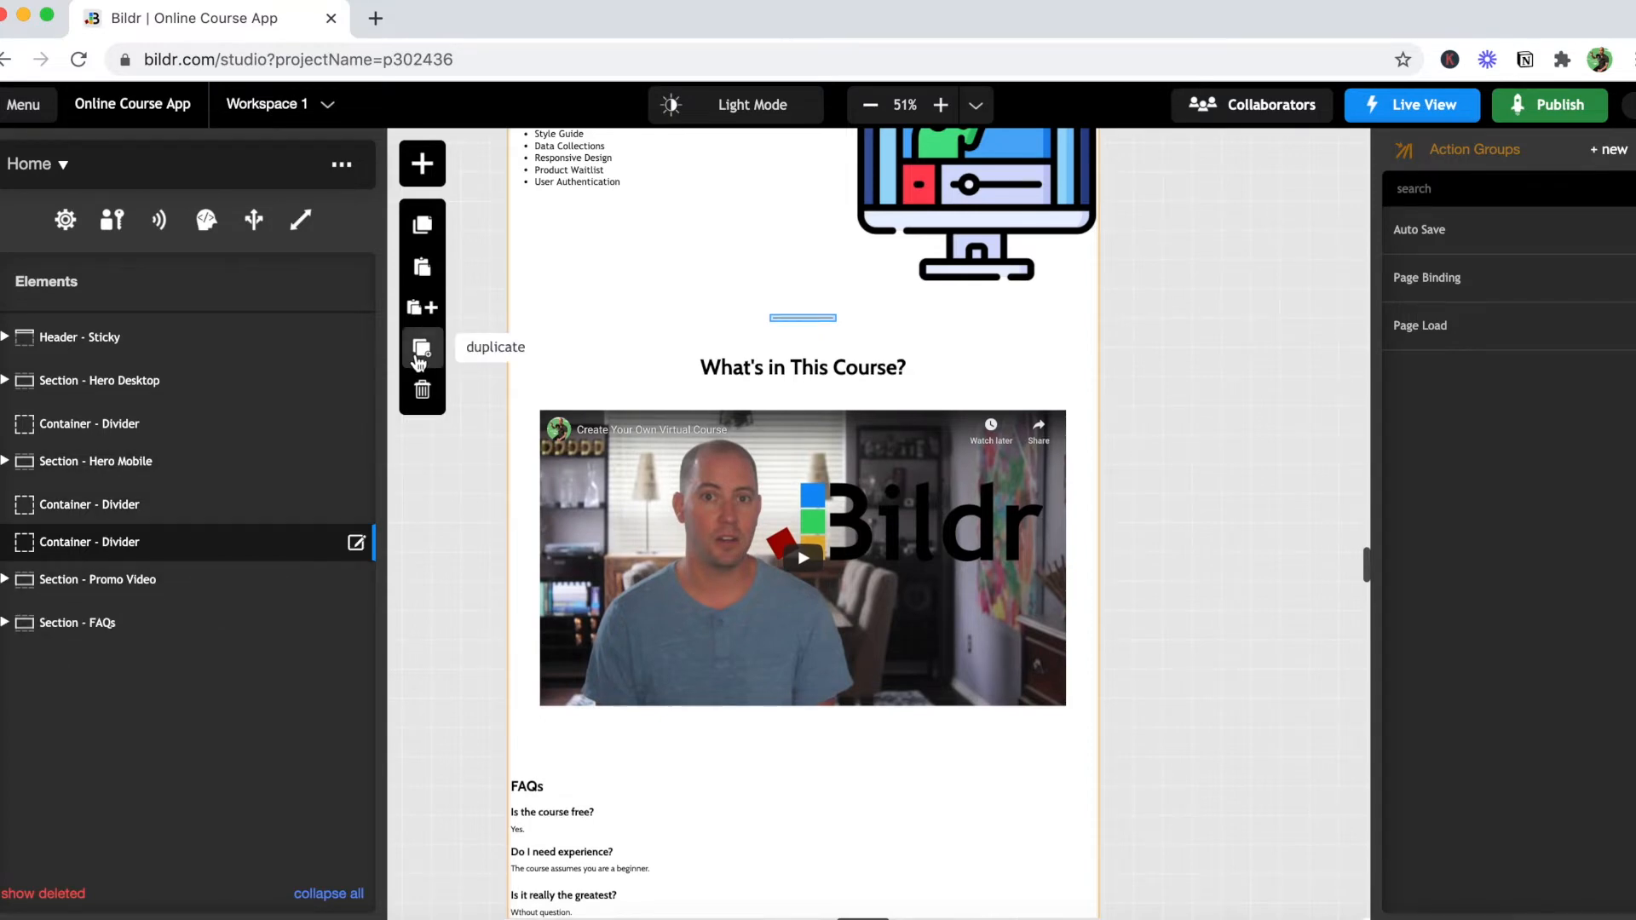
pyautogui.moveTo(101, 550); pyautogui.dragTo(132, 613)
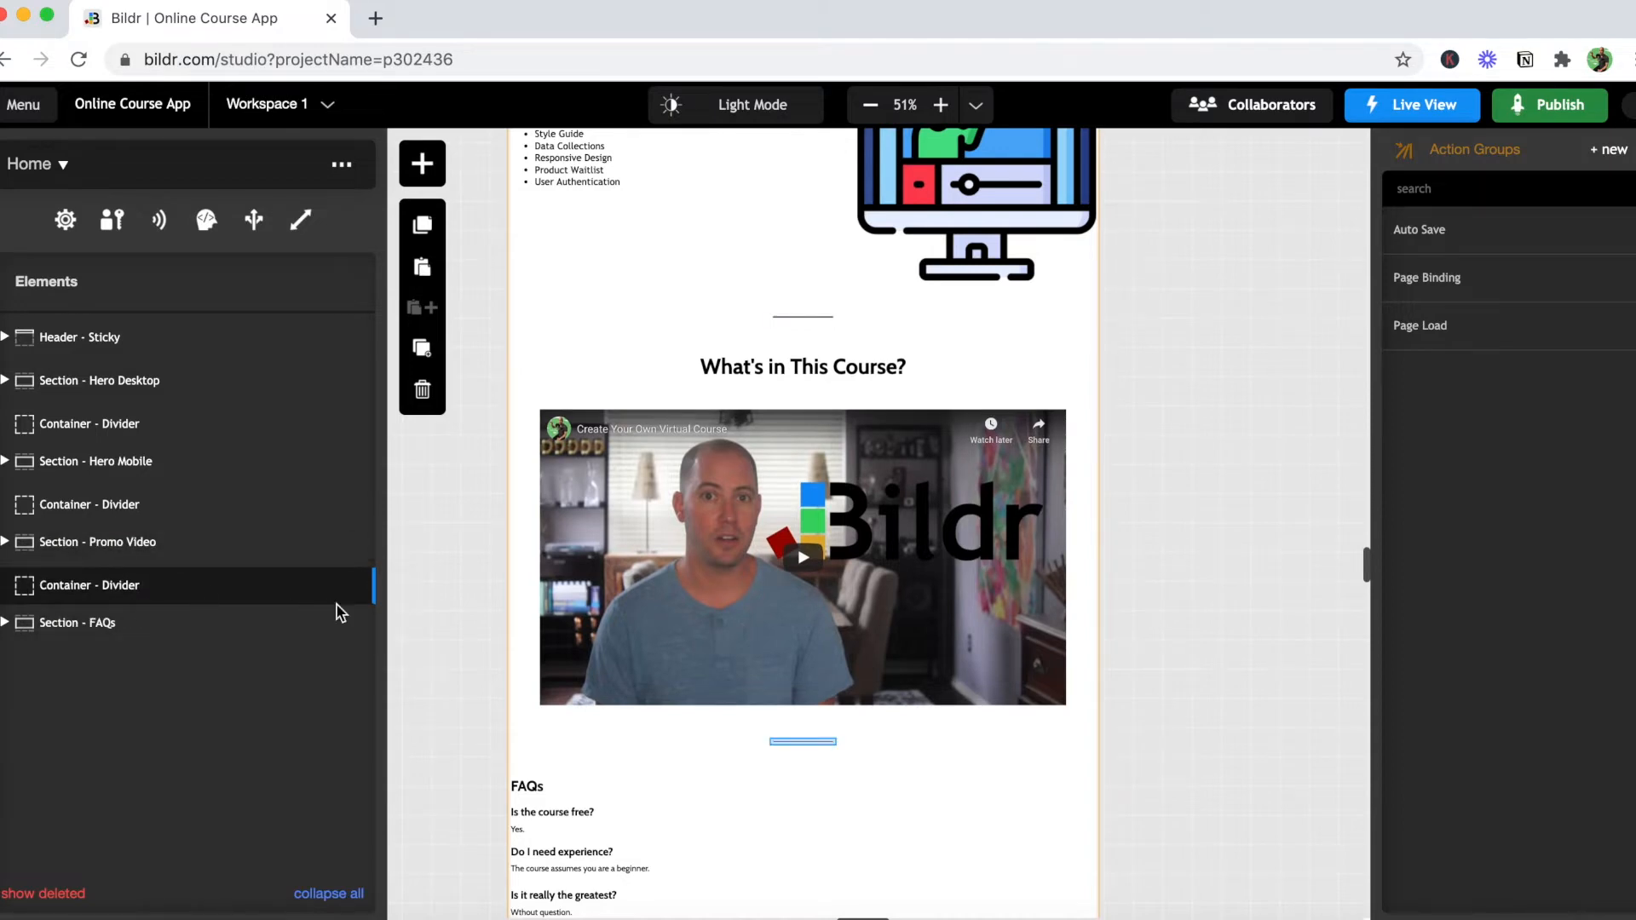
# Step: Check the dividers' placement on the Home page and inspect the primary Section style class of the Hero Desktop section
pyautogui.scroll(-1, 843, 707)
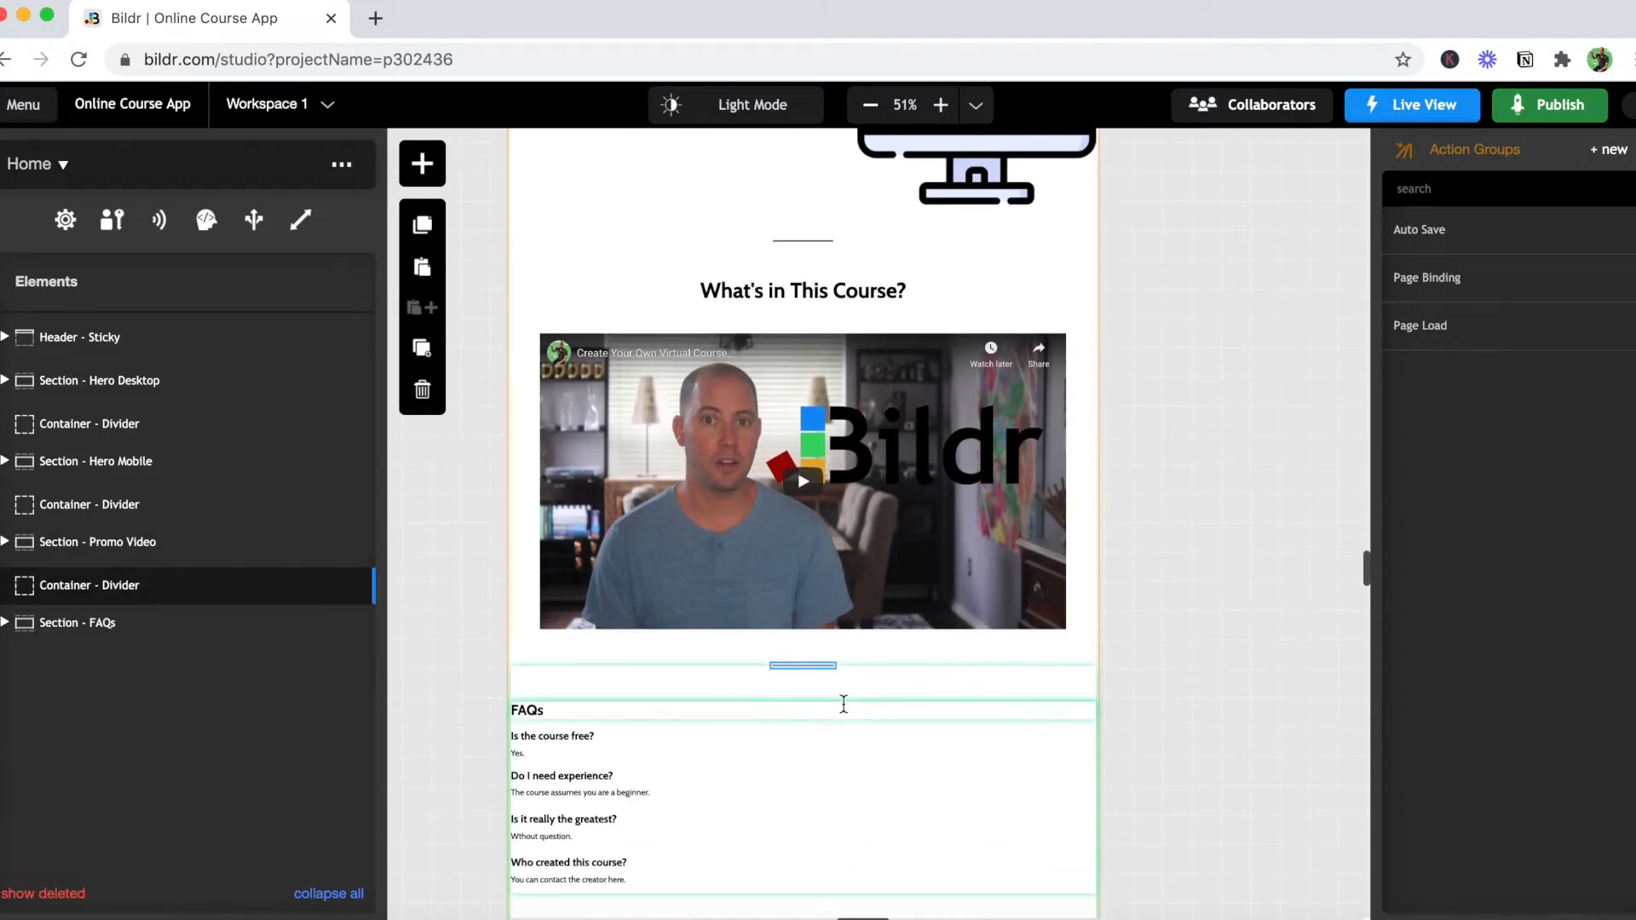
pyautogui.scroll(3, 844, 704)
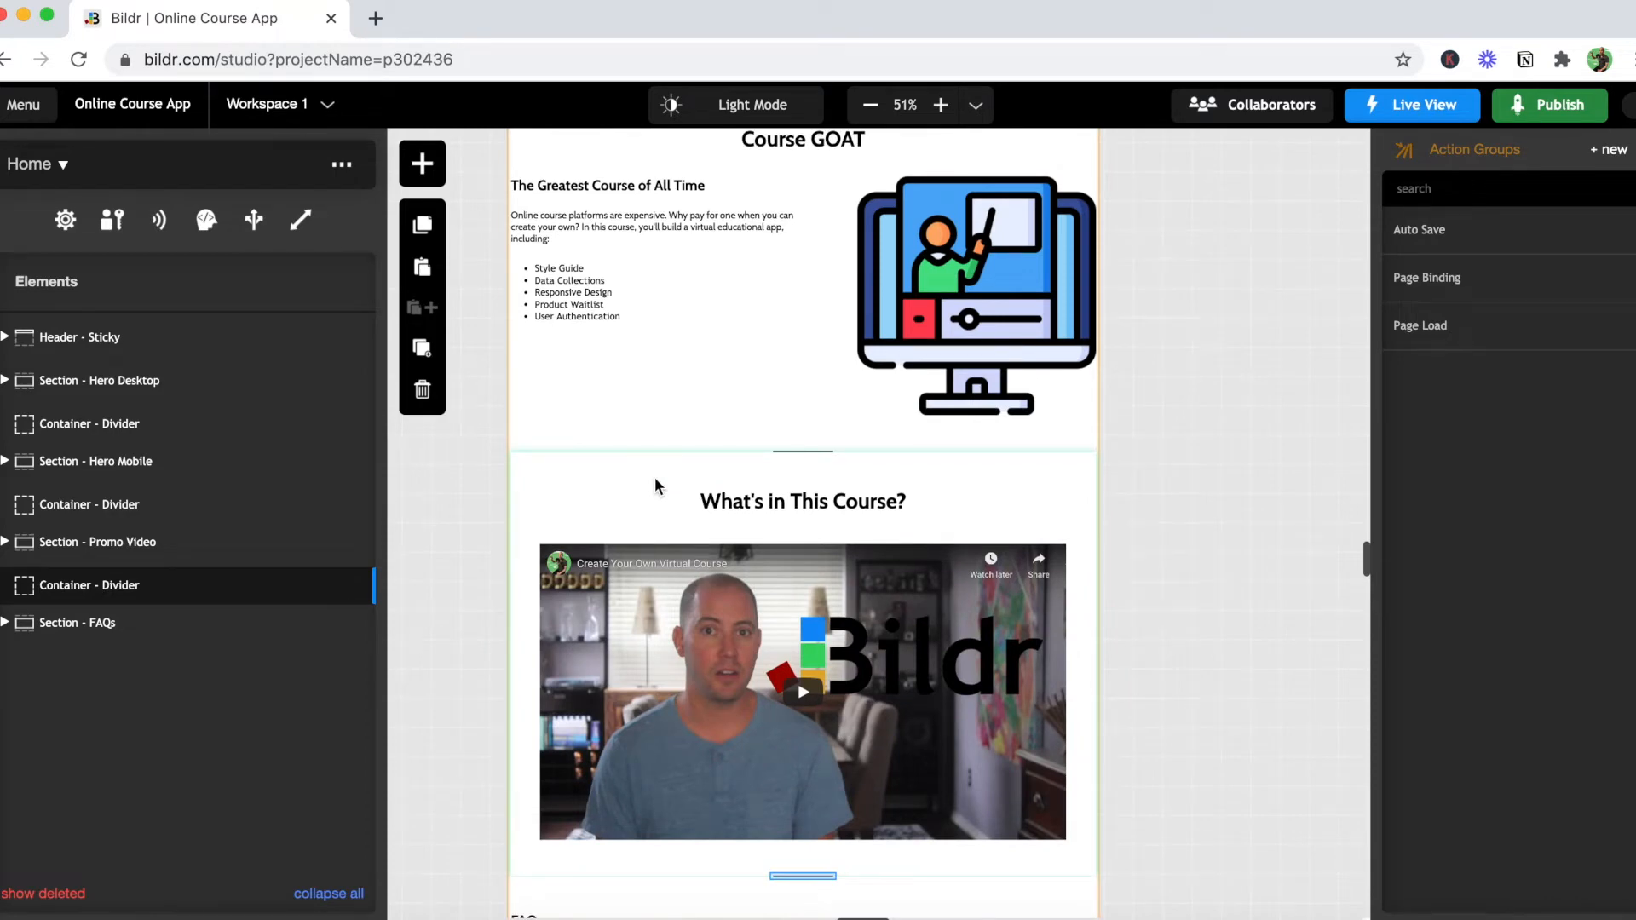
pyautogui.scroll(-1, 655, 486)
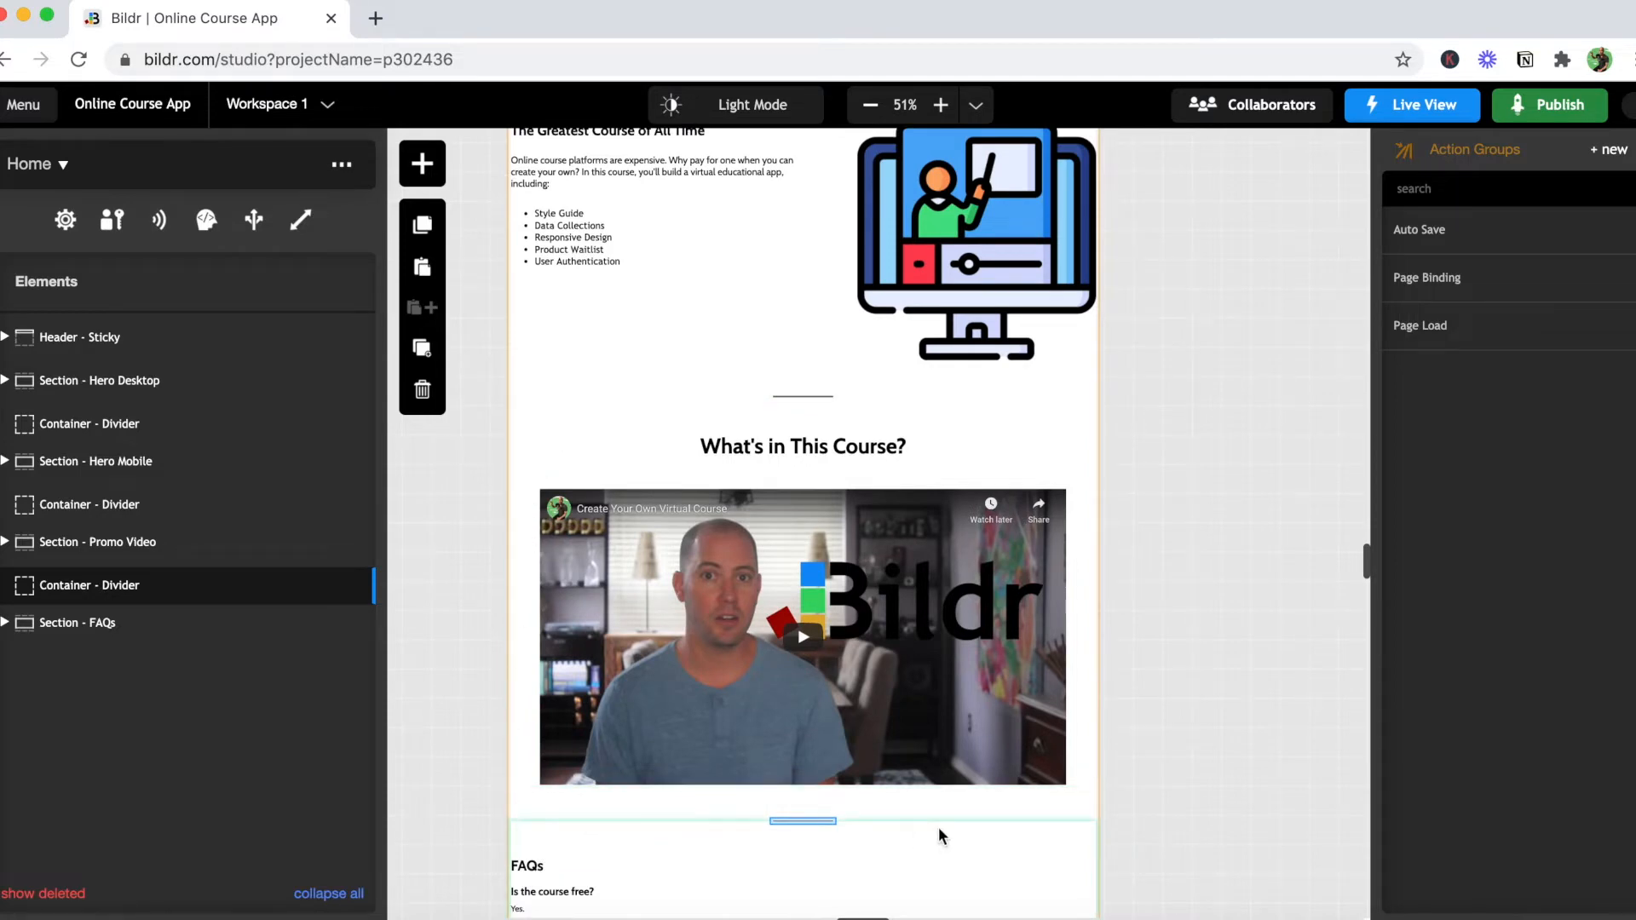
pyautogui.scroll(5, 931, 805)
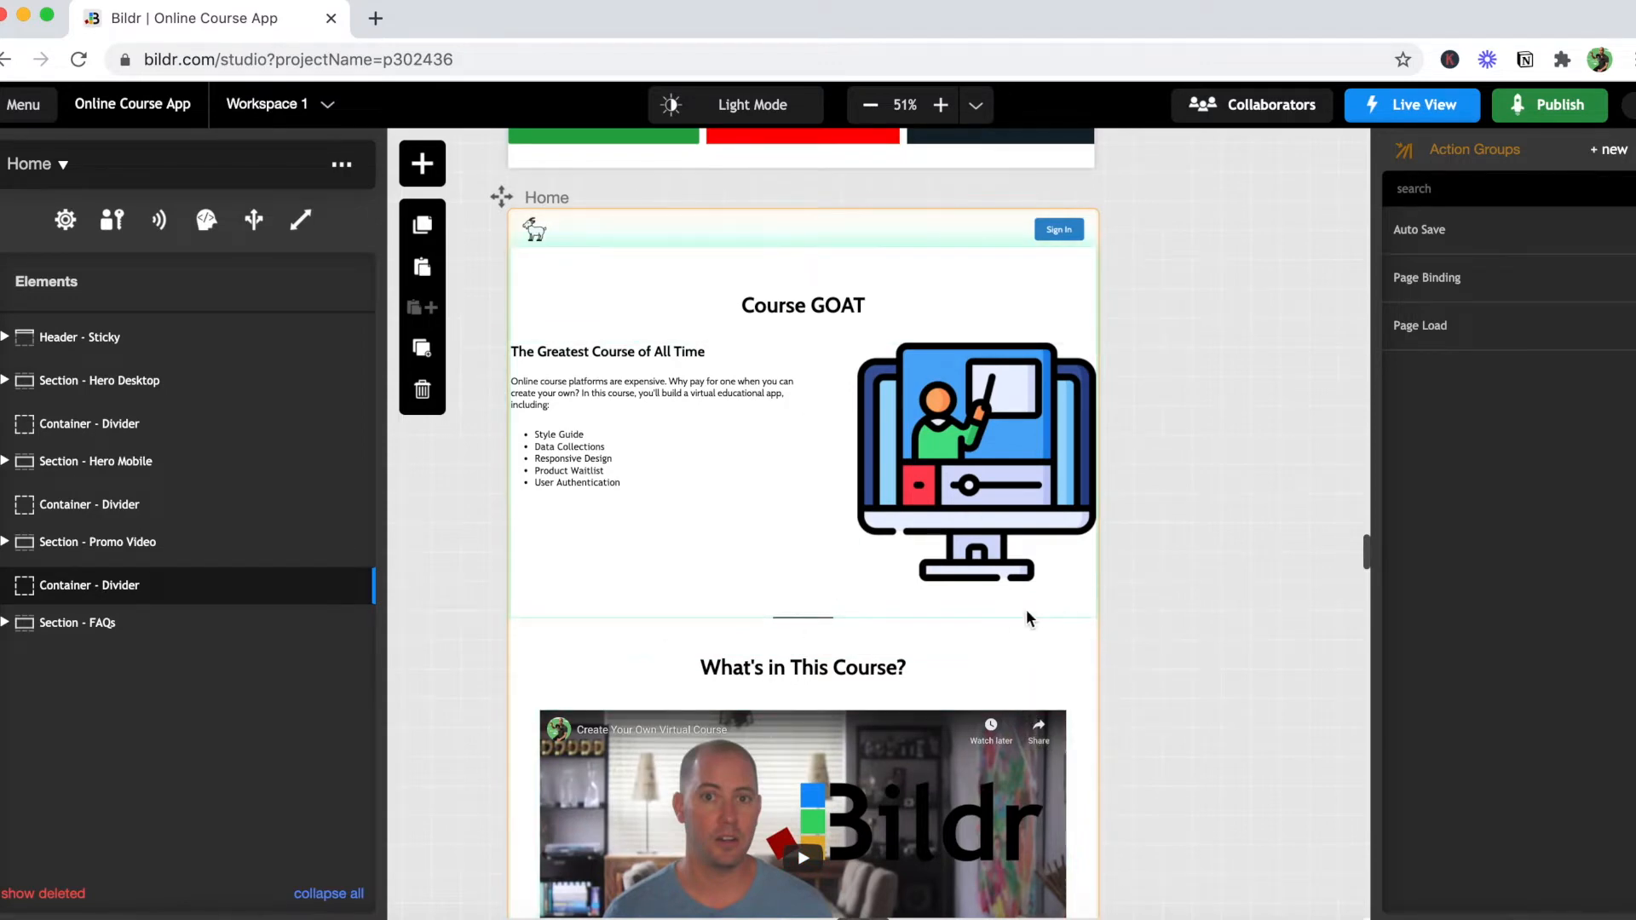
pyautogui.scroll(3, 1026, 610)
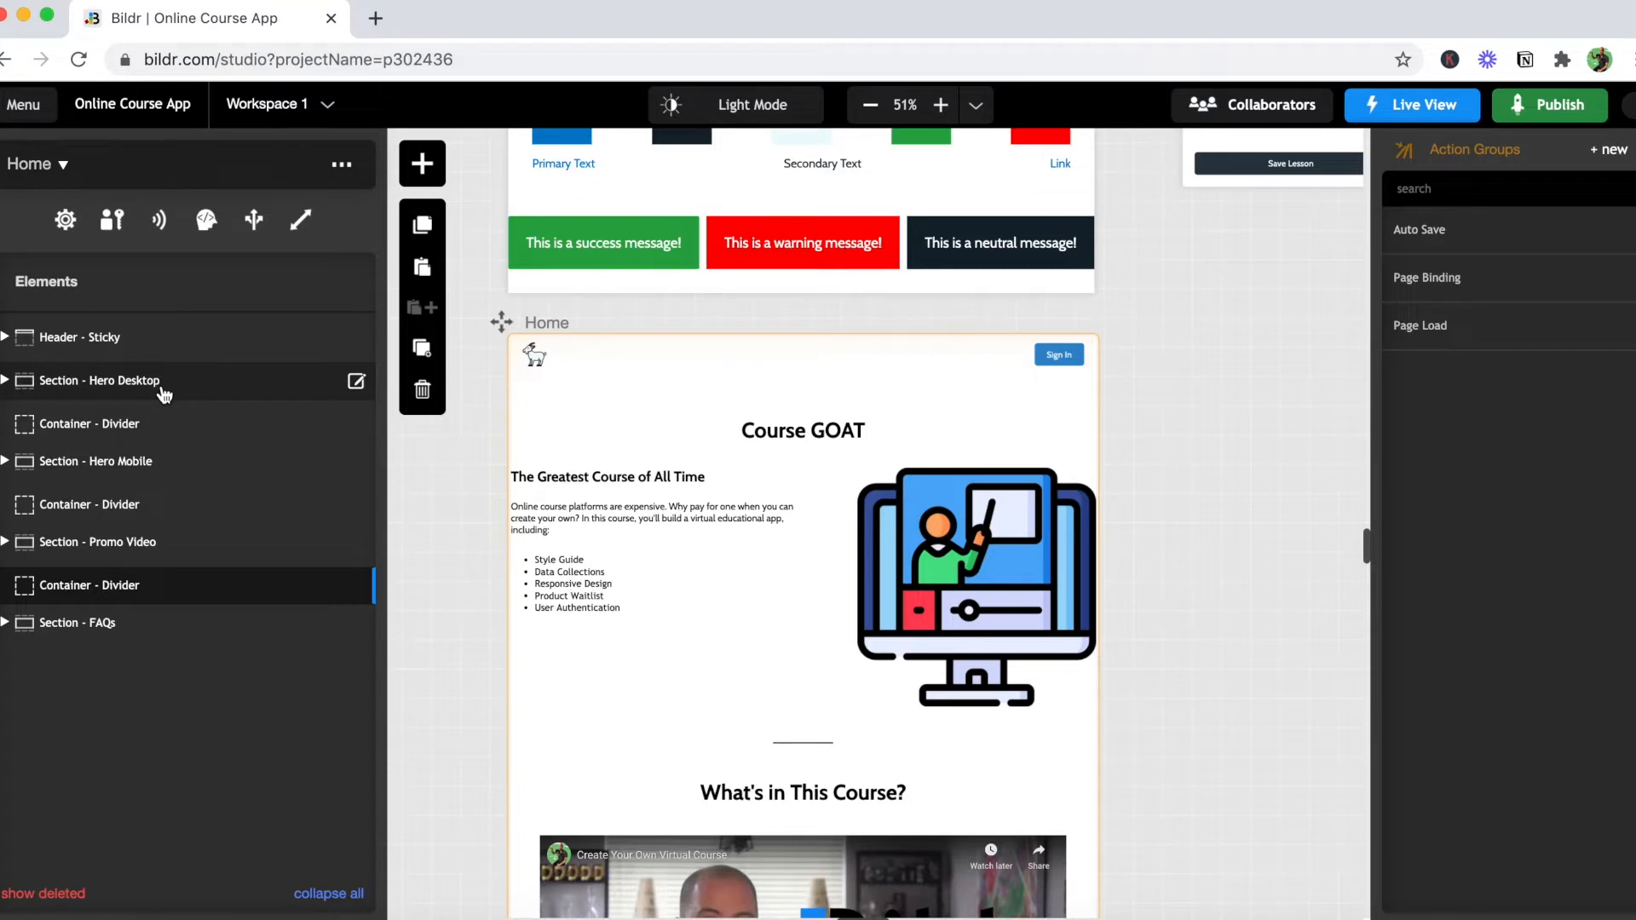
pyautogui.click(357, 383)
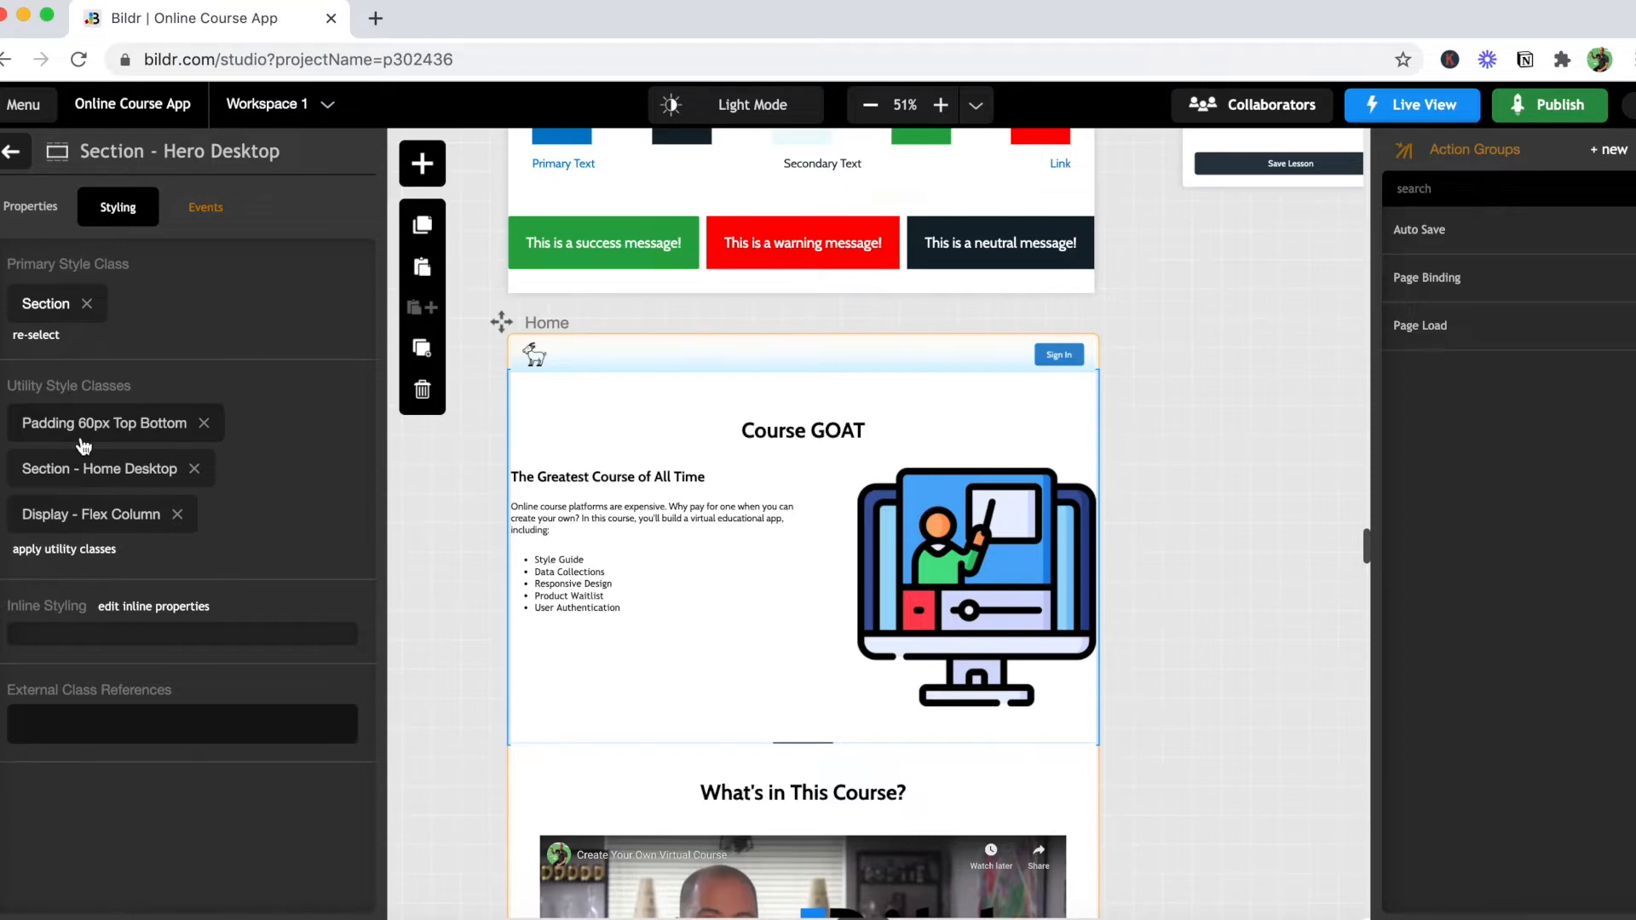
pyautogui.click(65, 312)
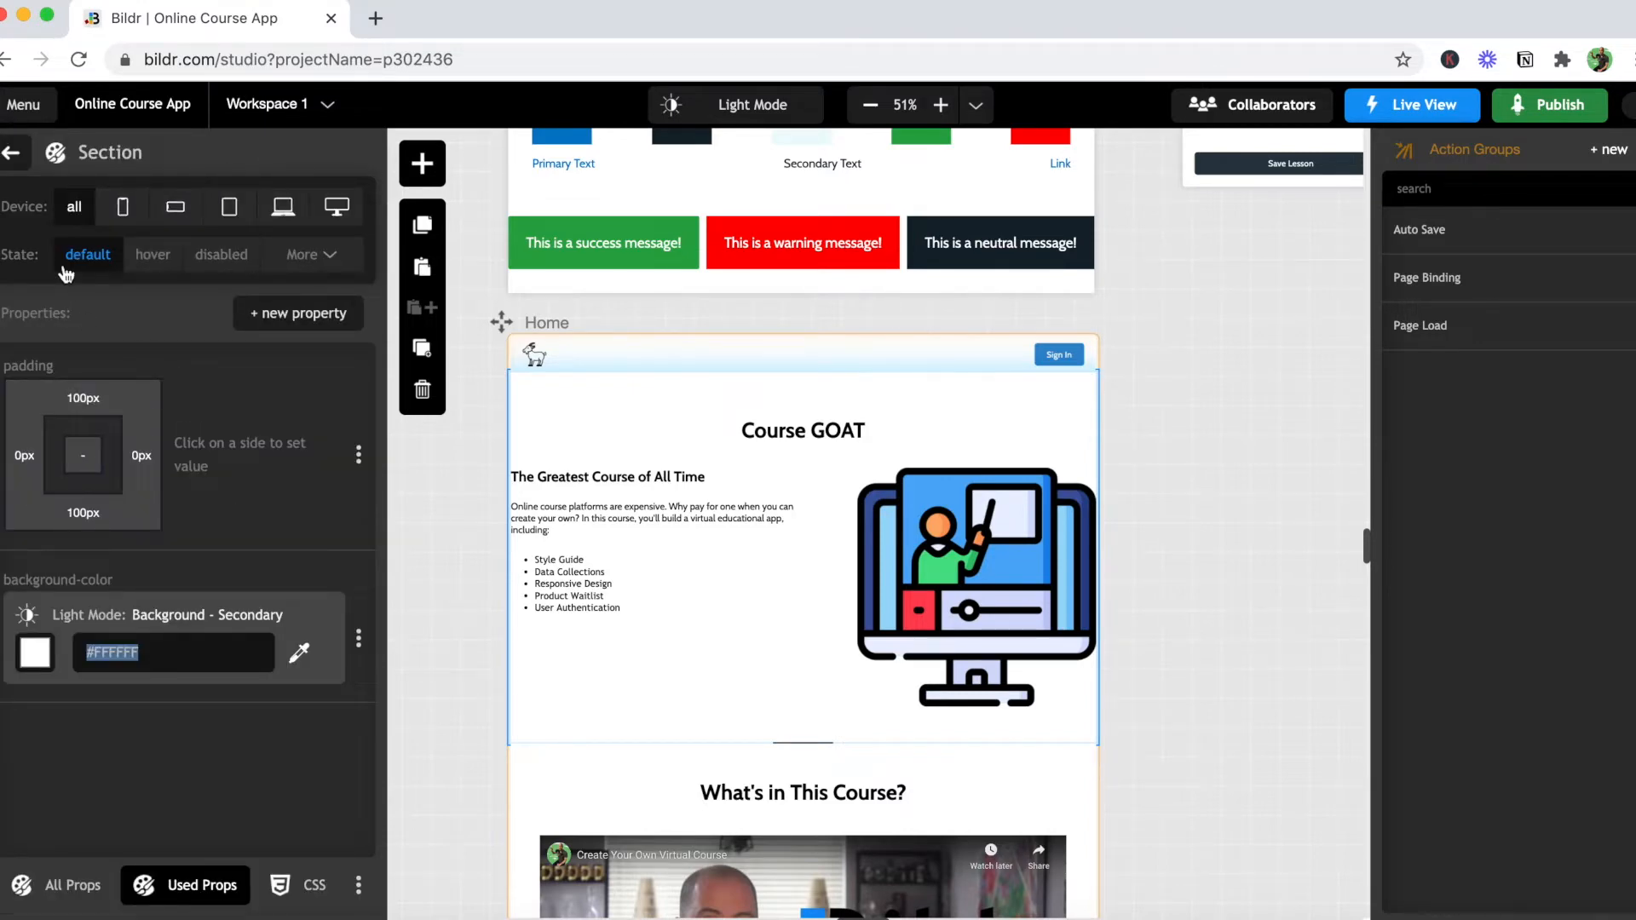
pyautogui.click(12, 153)
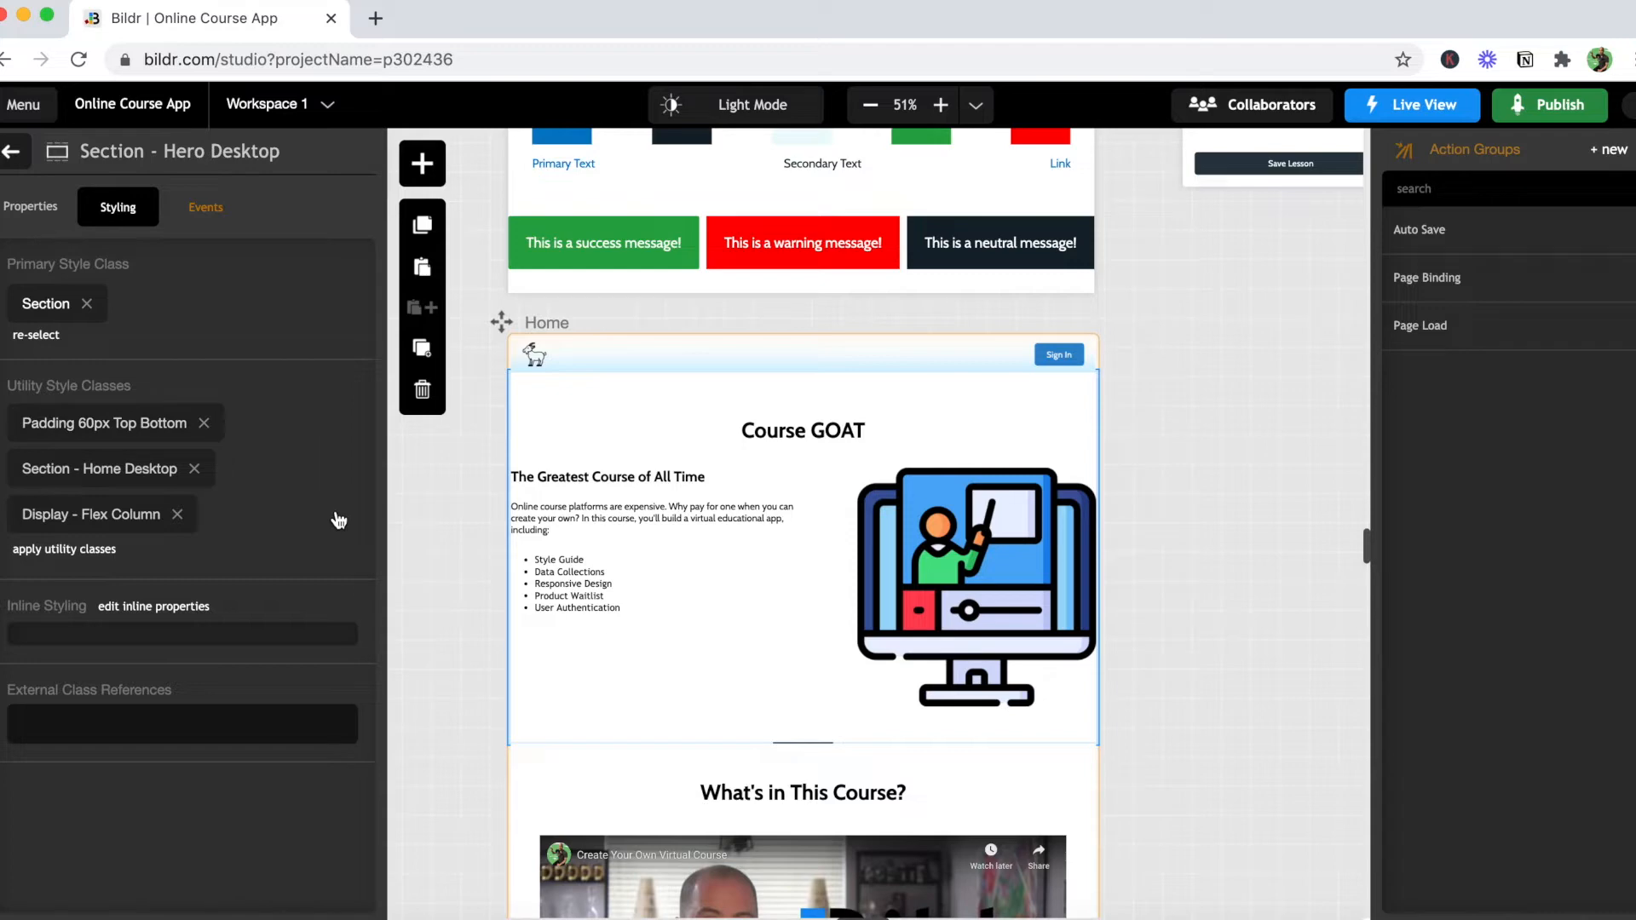
# Step: Inspect the display property of the Hero Desktop section's "Section - Home Desktop" utility class for all devices and for tablet
pyautogui.click(111, 474)
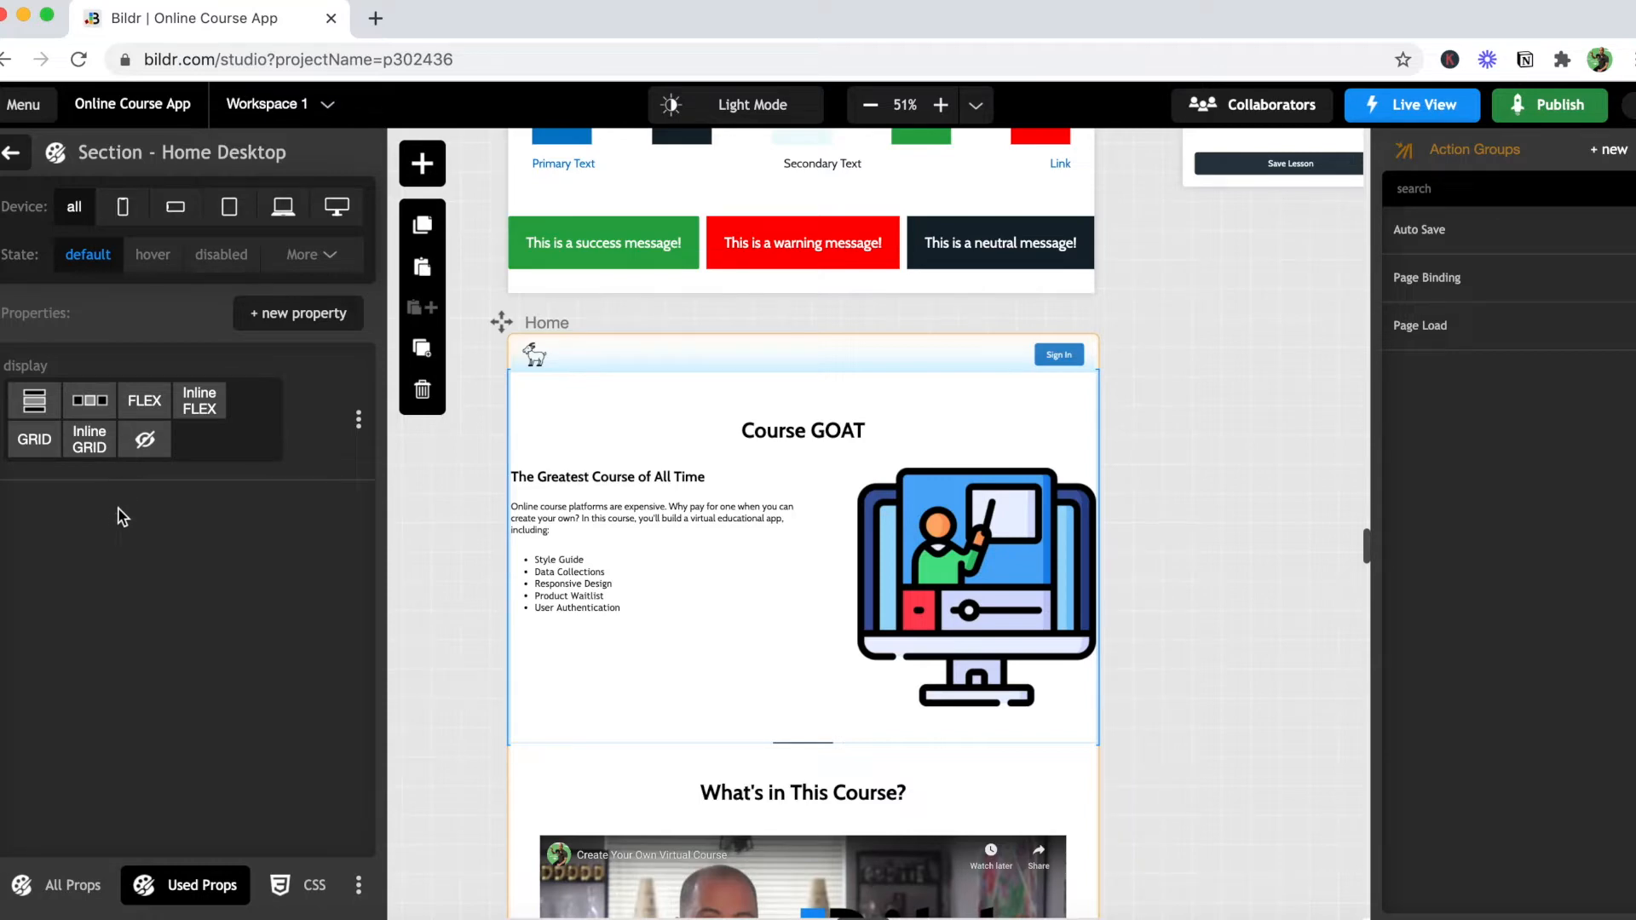
pyautogui.click(182, 213)
pyautogui.click(228, 213)
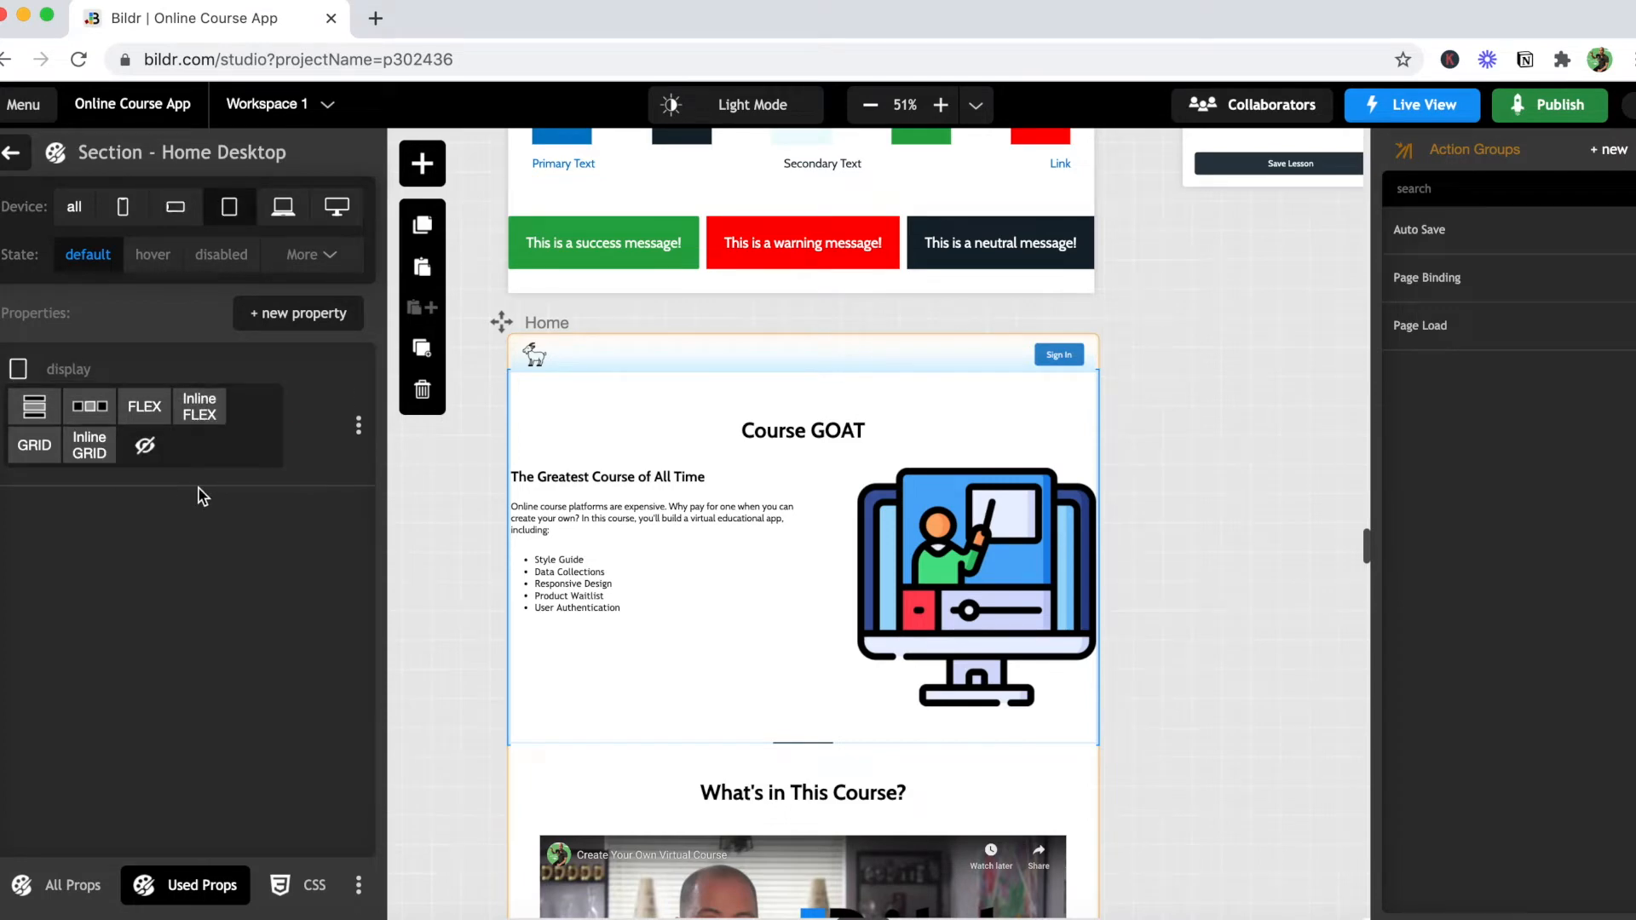
pyautogui.click(242, 324)
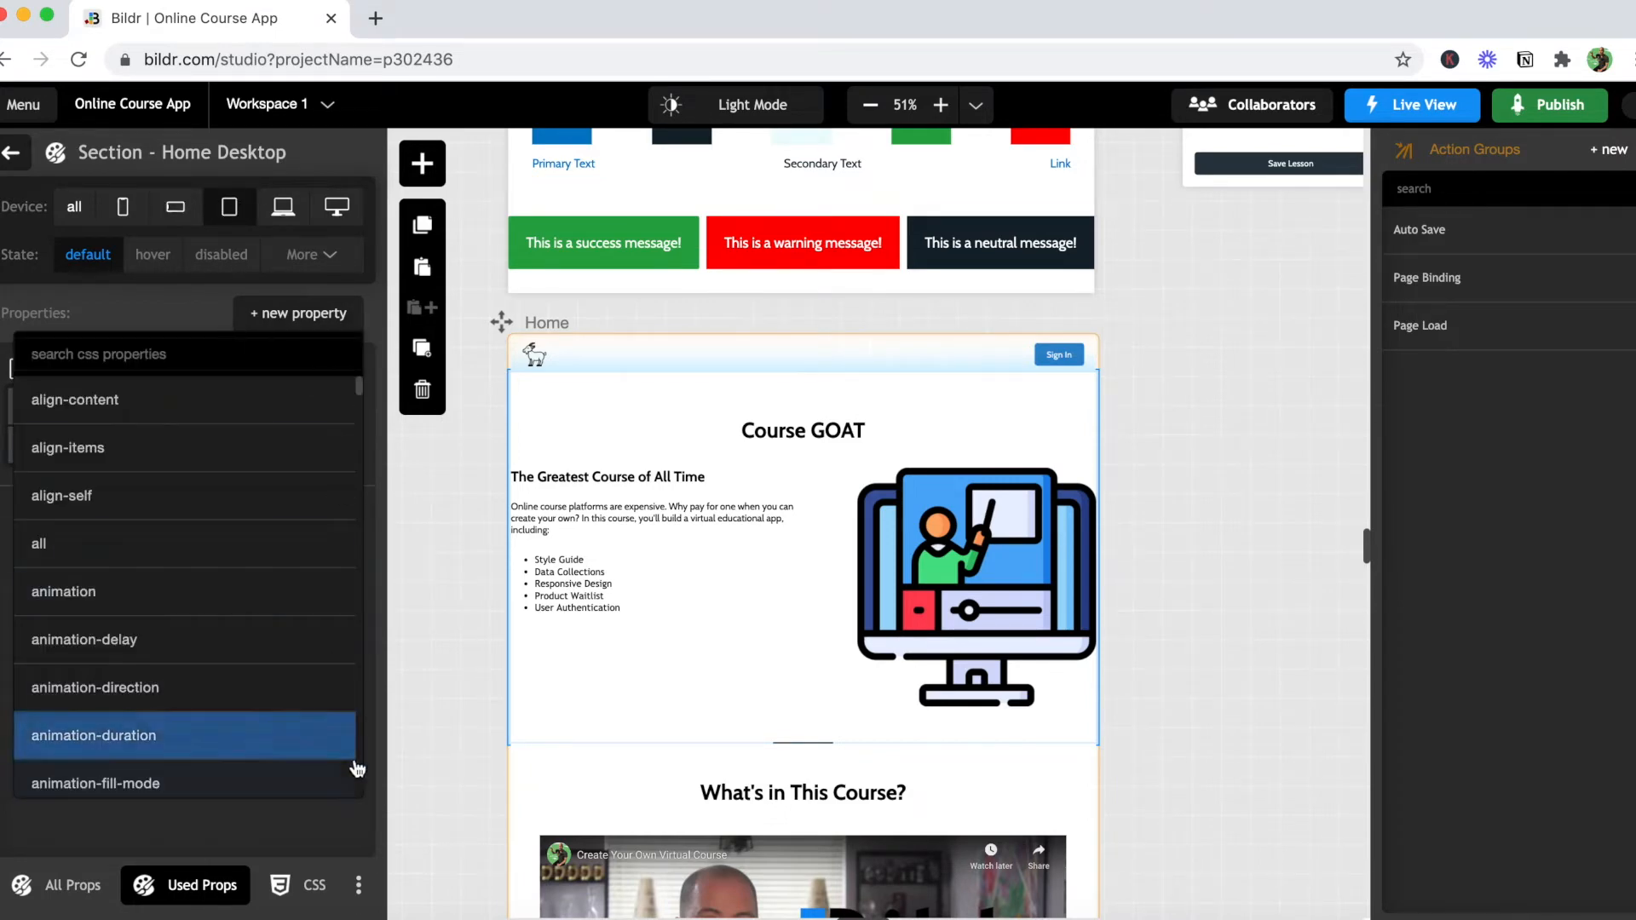
pyautogui.click(181, 308)
pyautogui.click(14, 154)
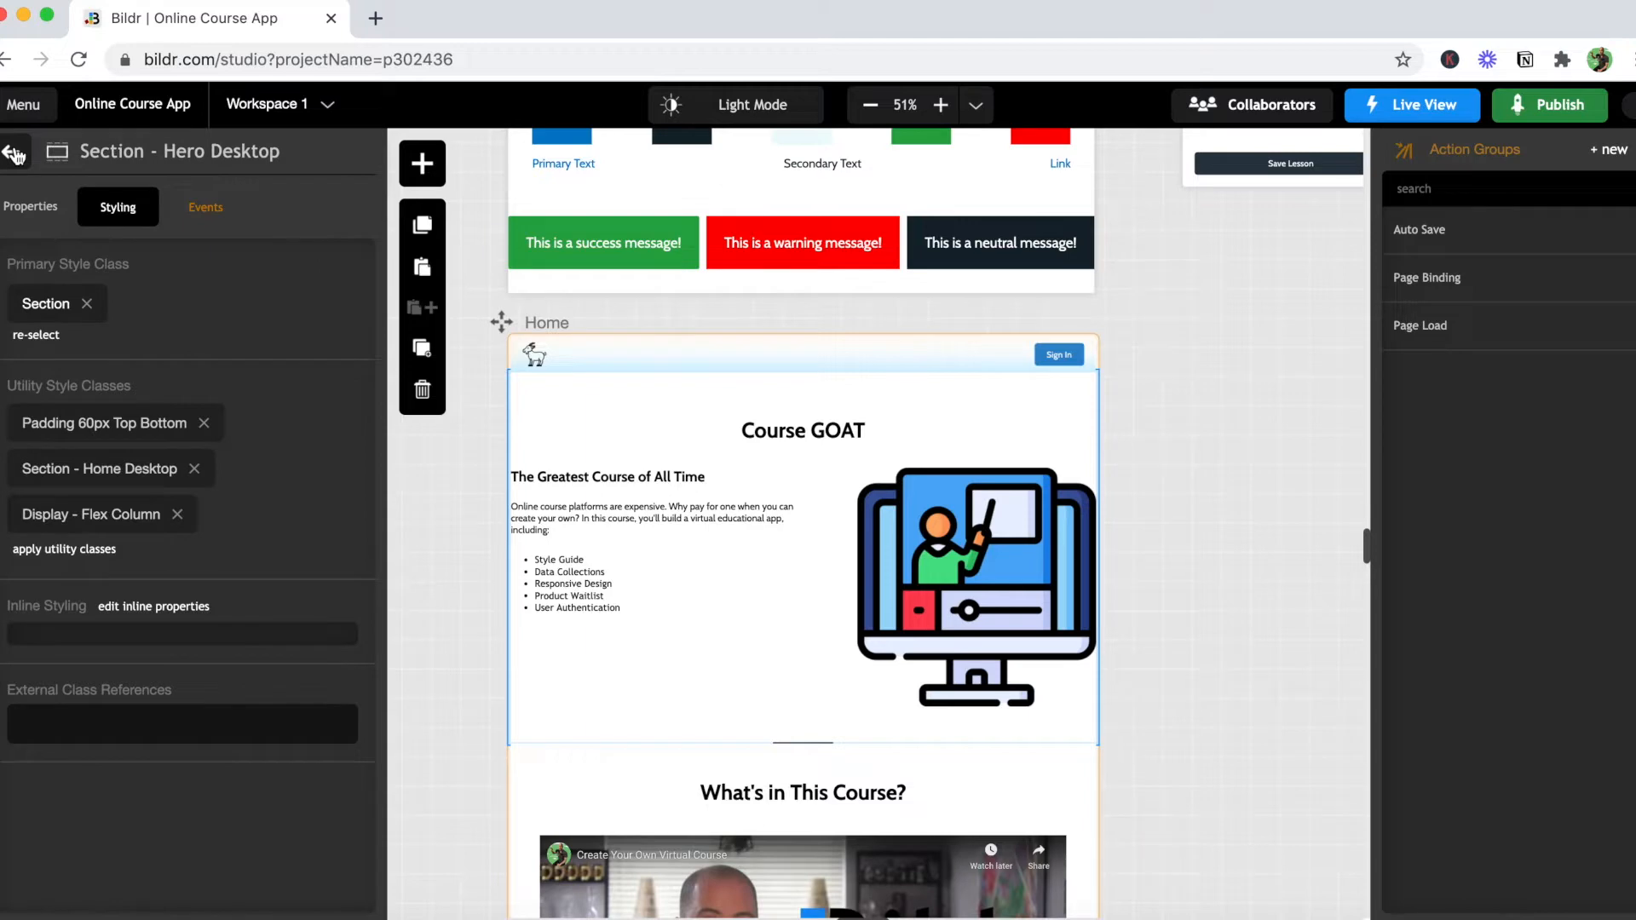
pyautogui.click(14, 155)
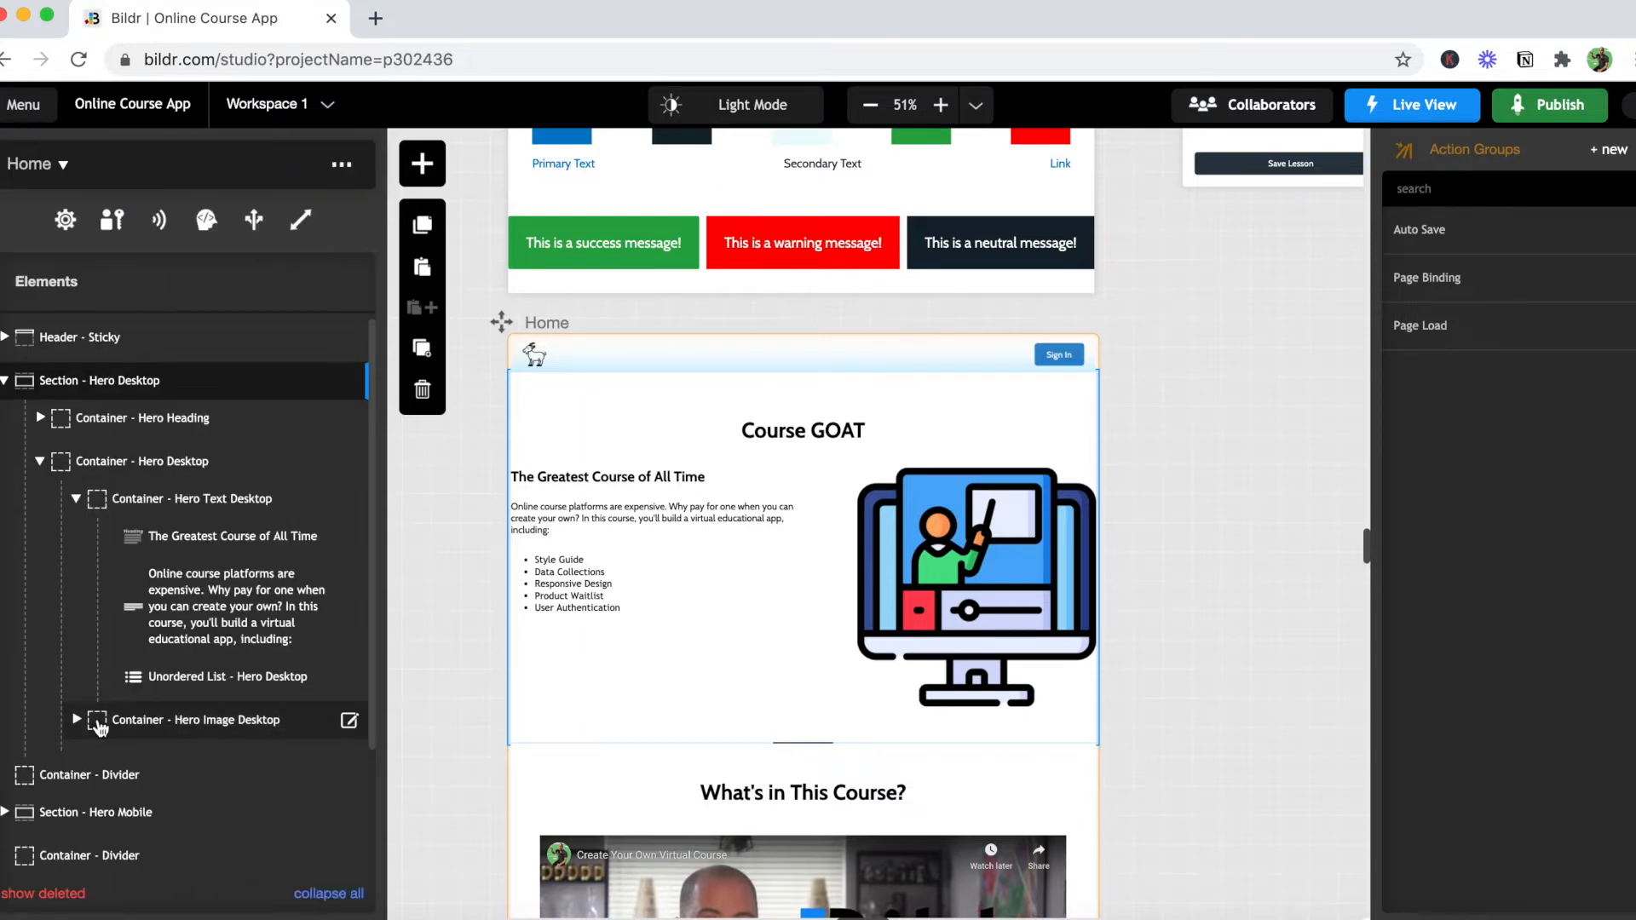
# Step: Inspect the display property of the Hero Mobile section's "Section - Home Mobile" utility class for all devices and for tablet
pyautogui.click(348, 816)
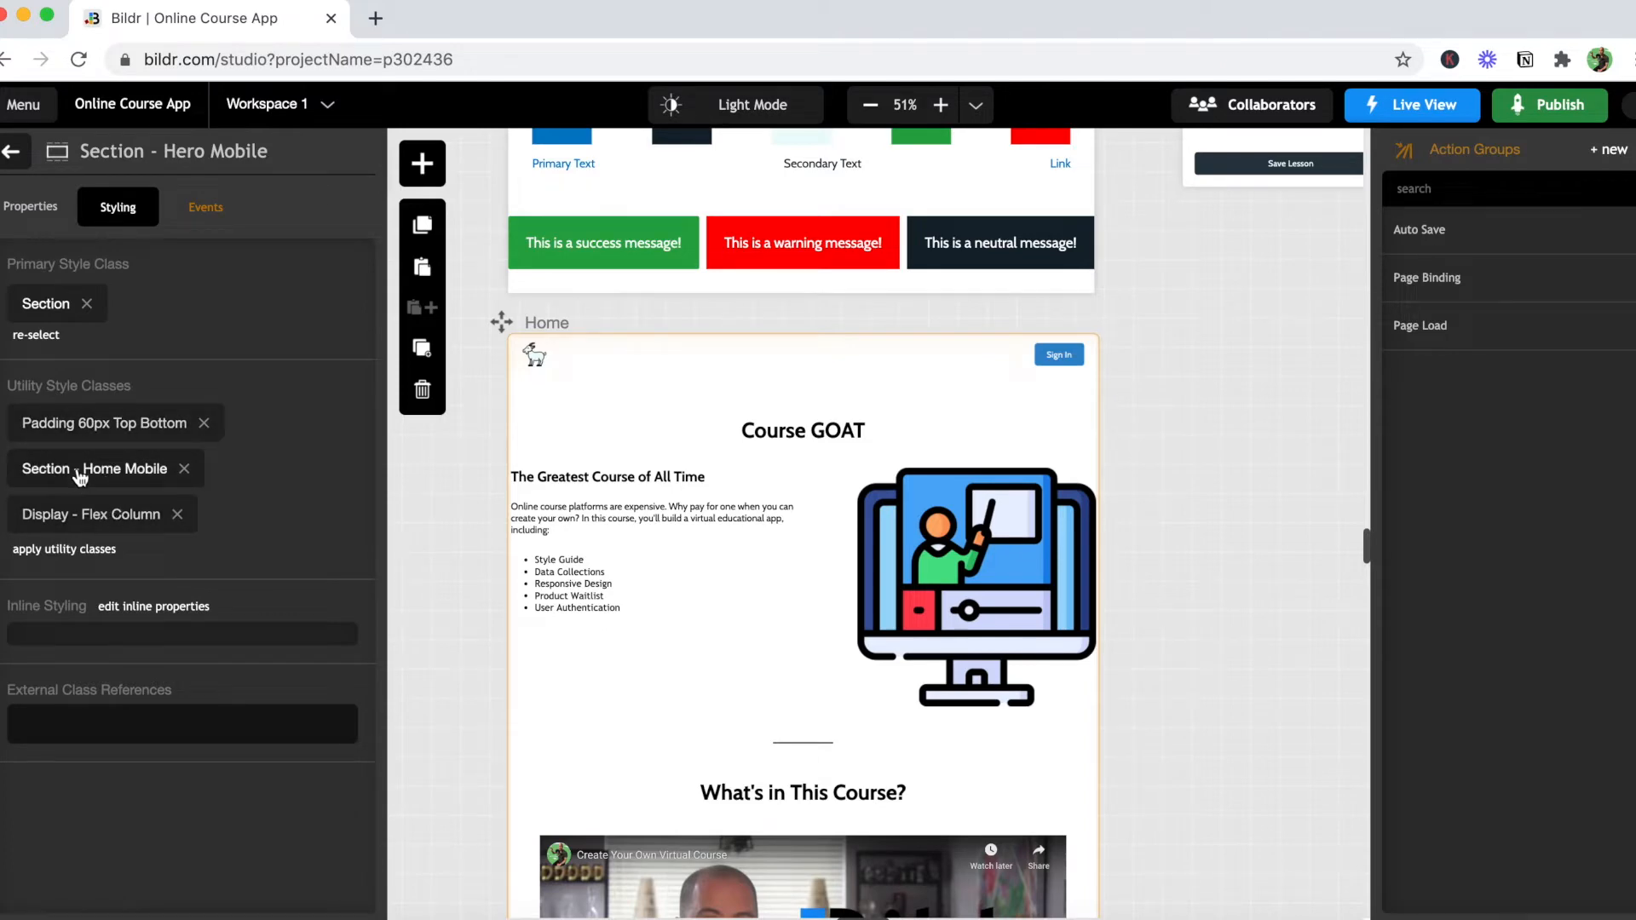
pyautogui.click(80, 475)
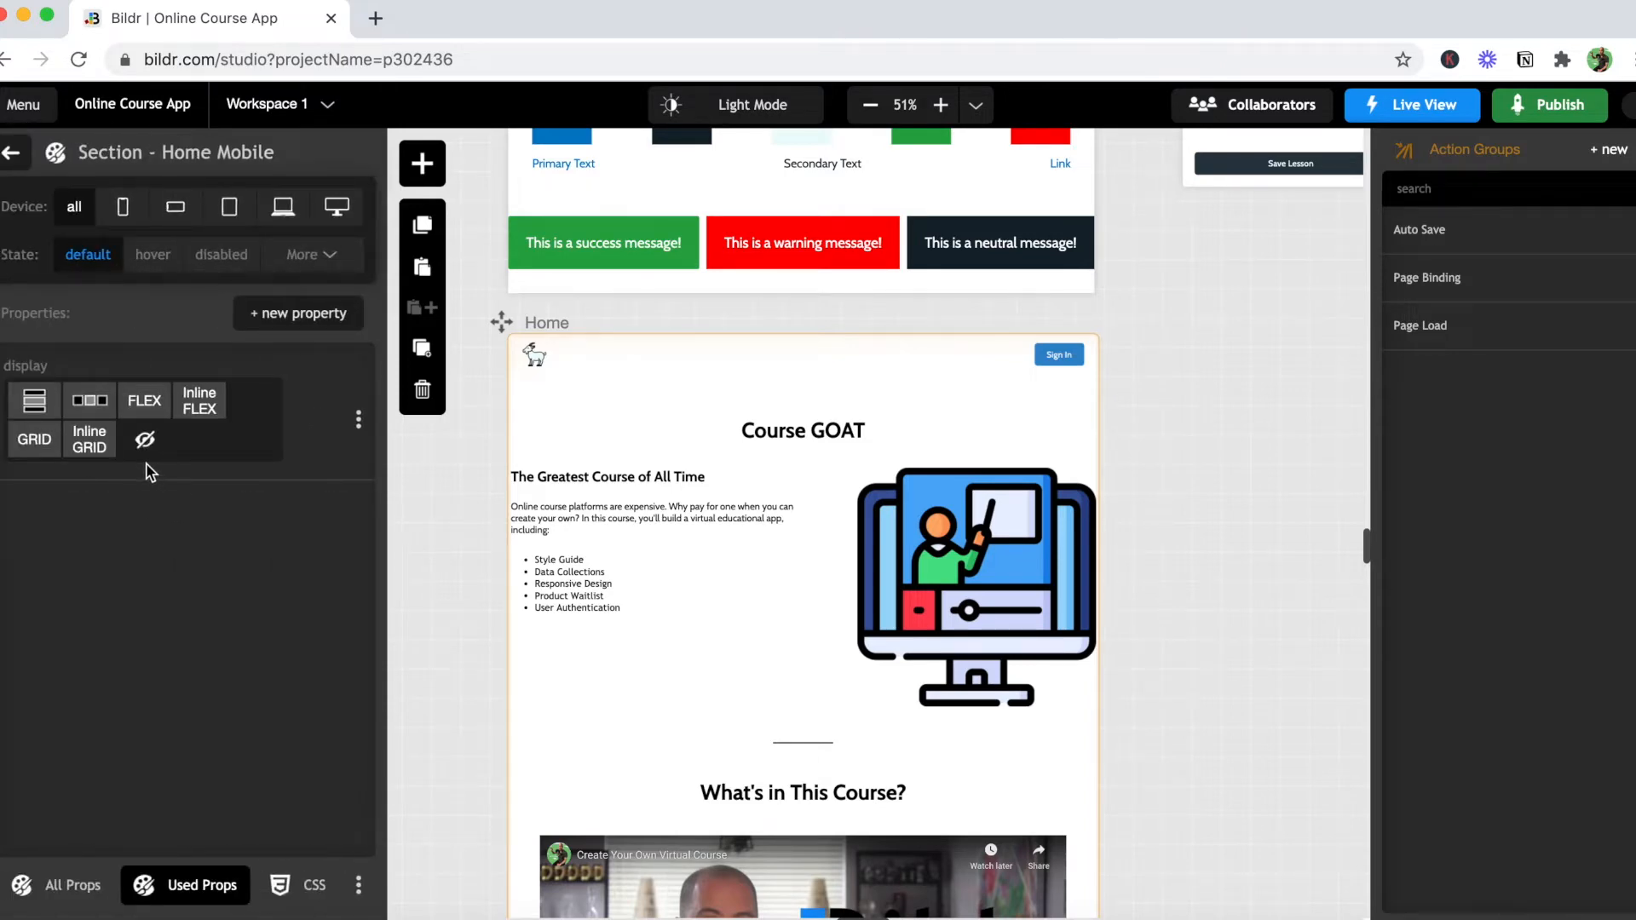
pyautogui.click(241, 207)
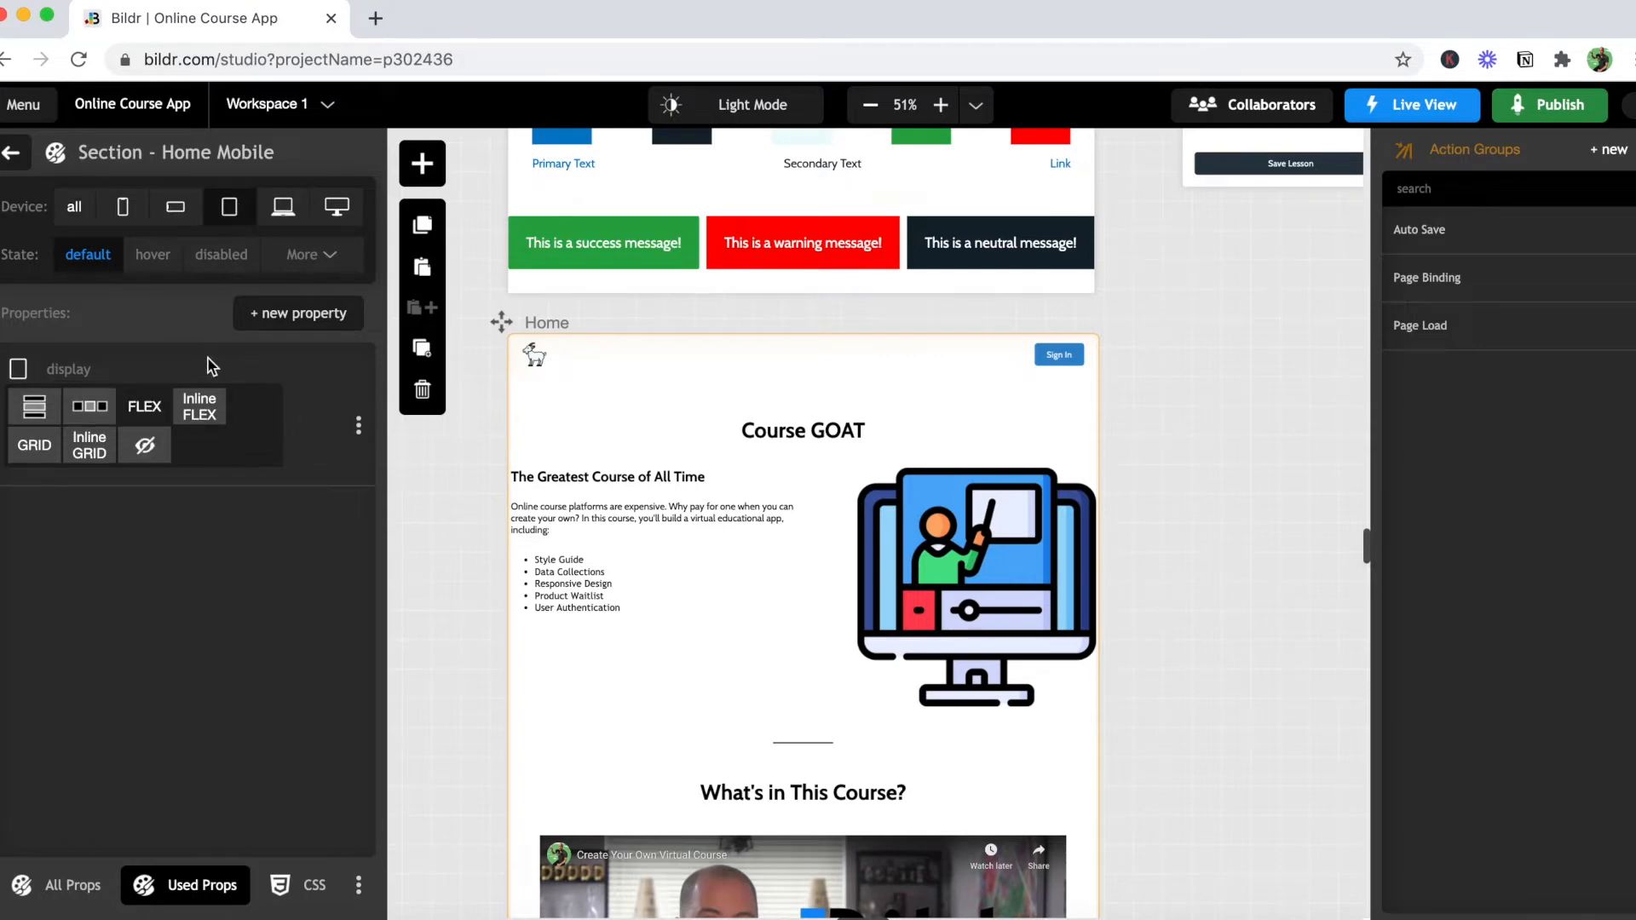
pyautogui.click(10, 155)
pyautogui.click(10, 155)
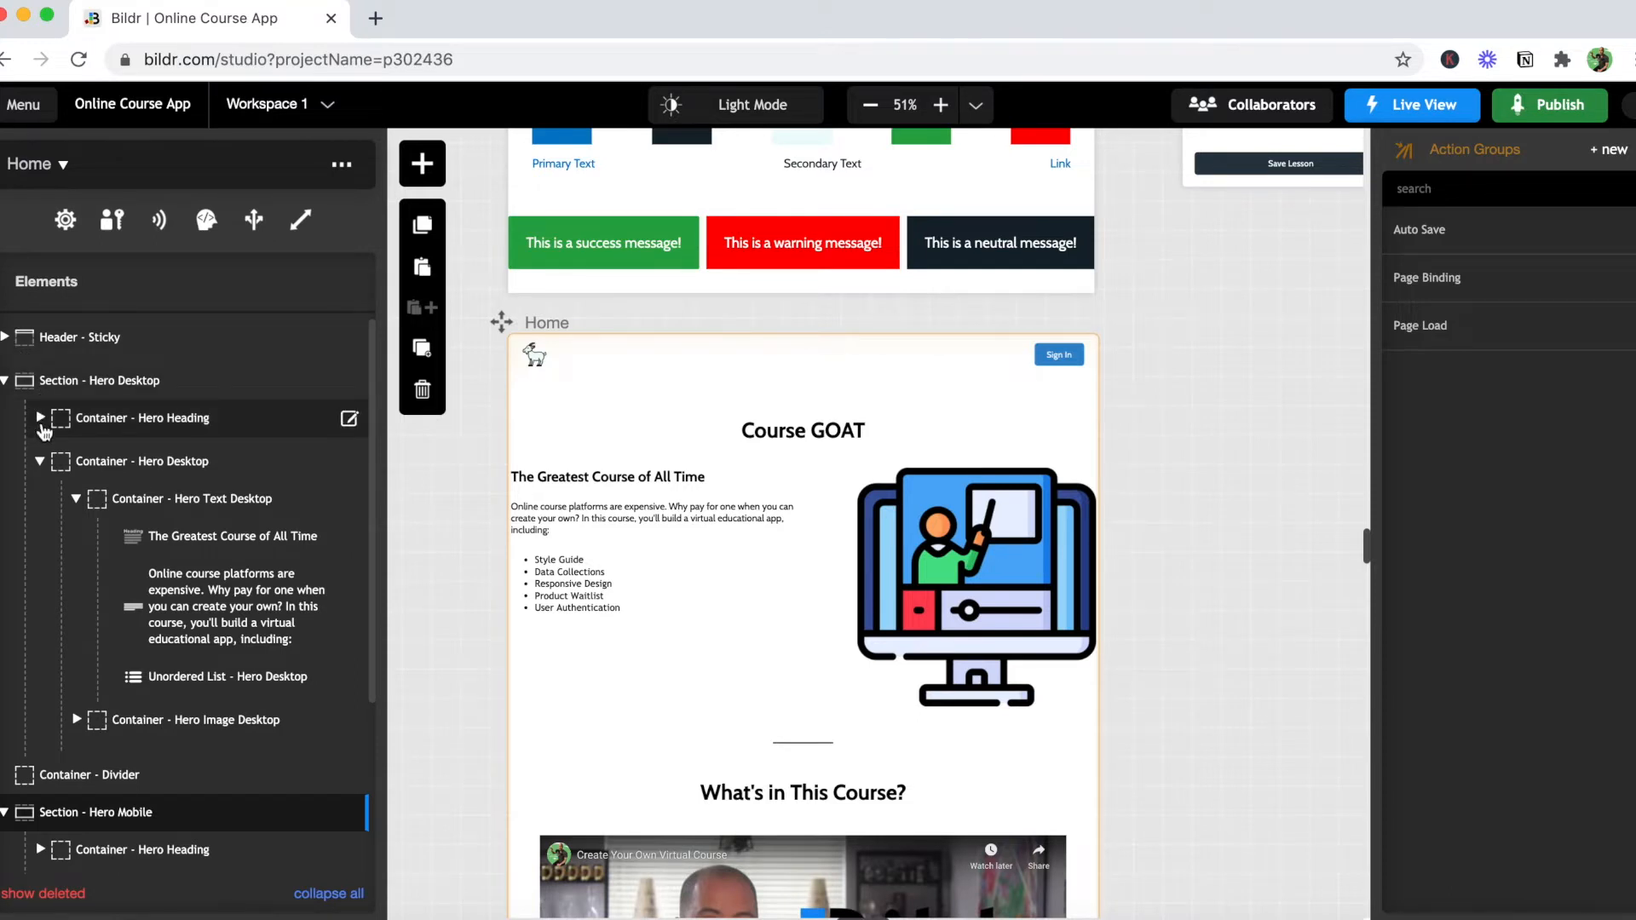
# Step: Inspect the style classes of the desktop Hero Heading container and of the "Course GOAT" heading inside it
pyautogui.click(350, 421)
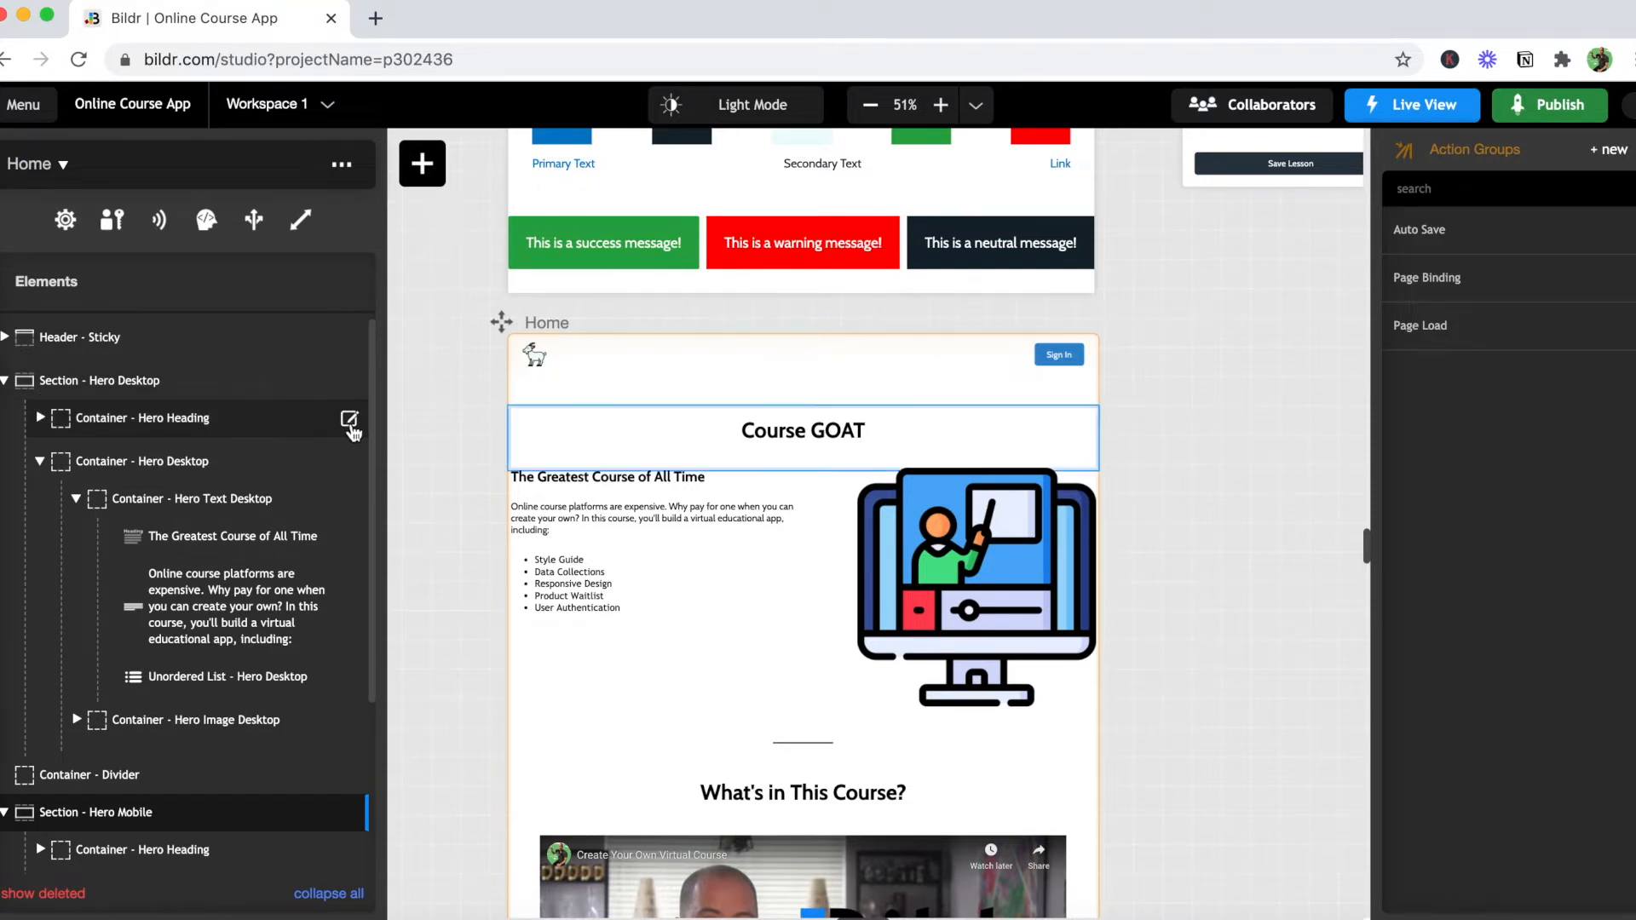
pyautogui.click(350, 421)
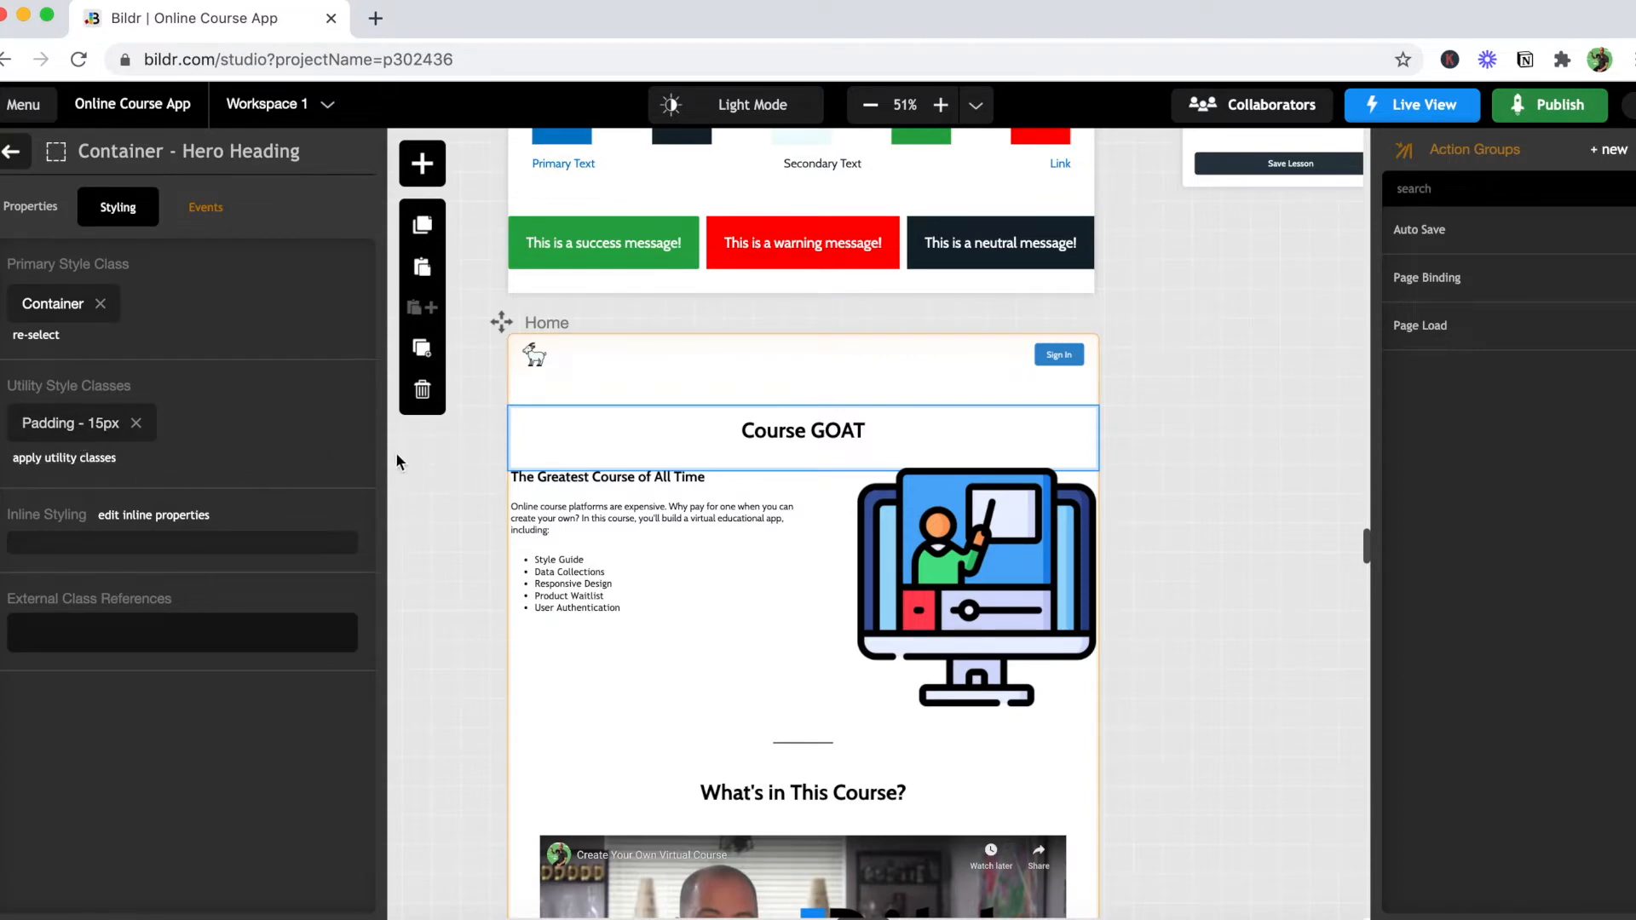
pyautogui.click(781, 435)
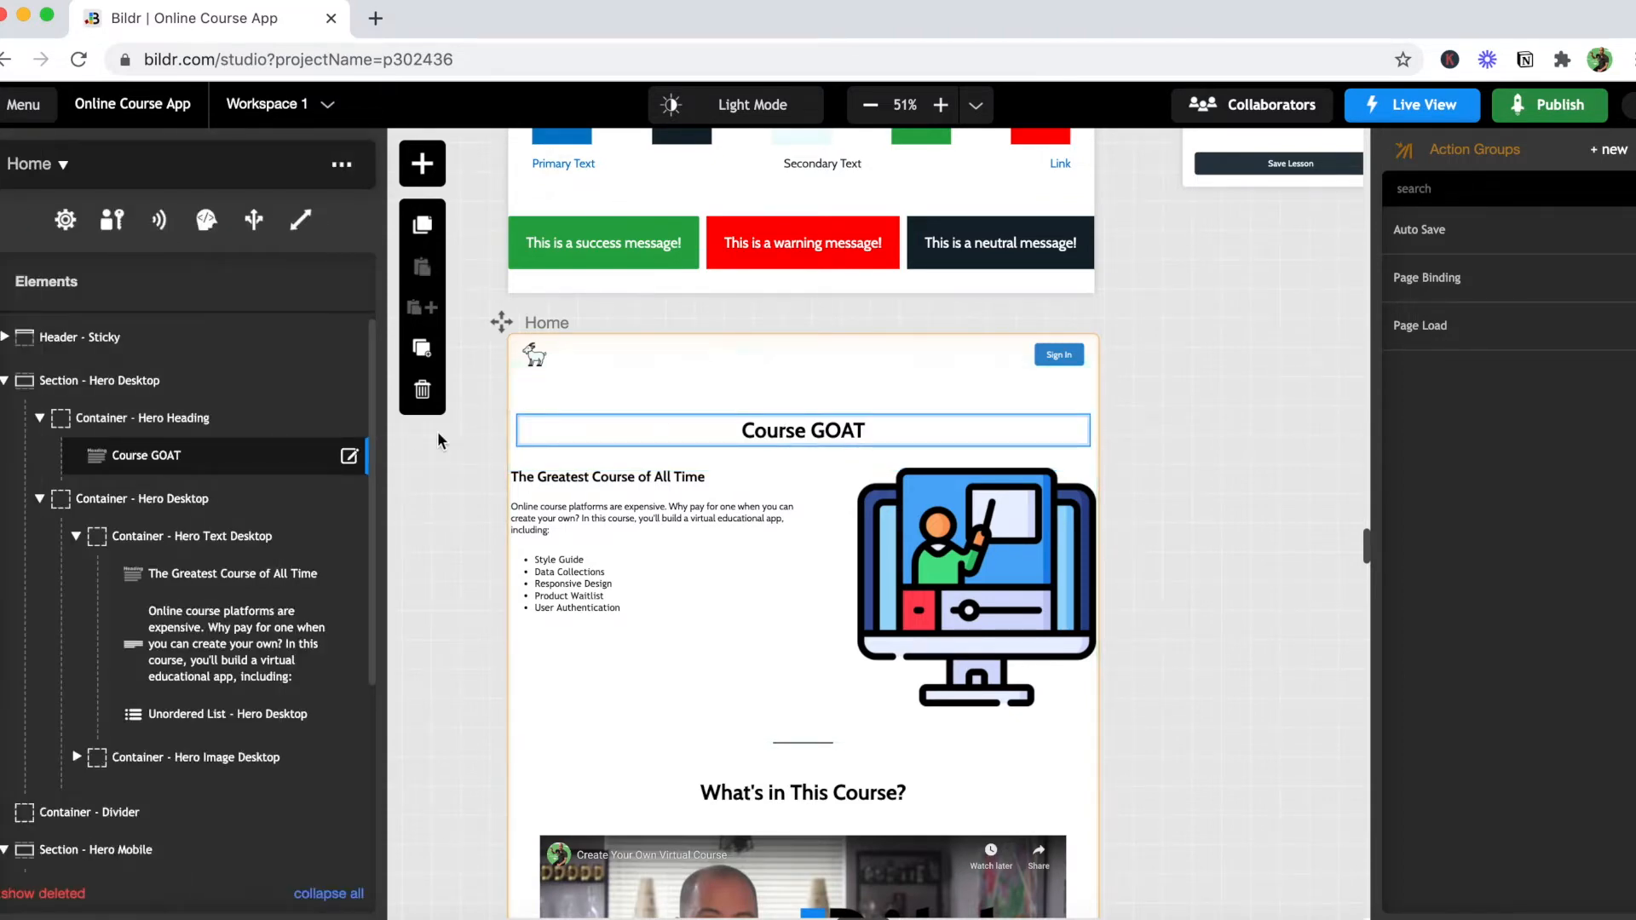
pyautogui.click(356, 459)
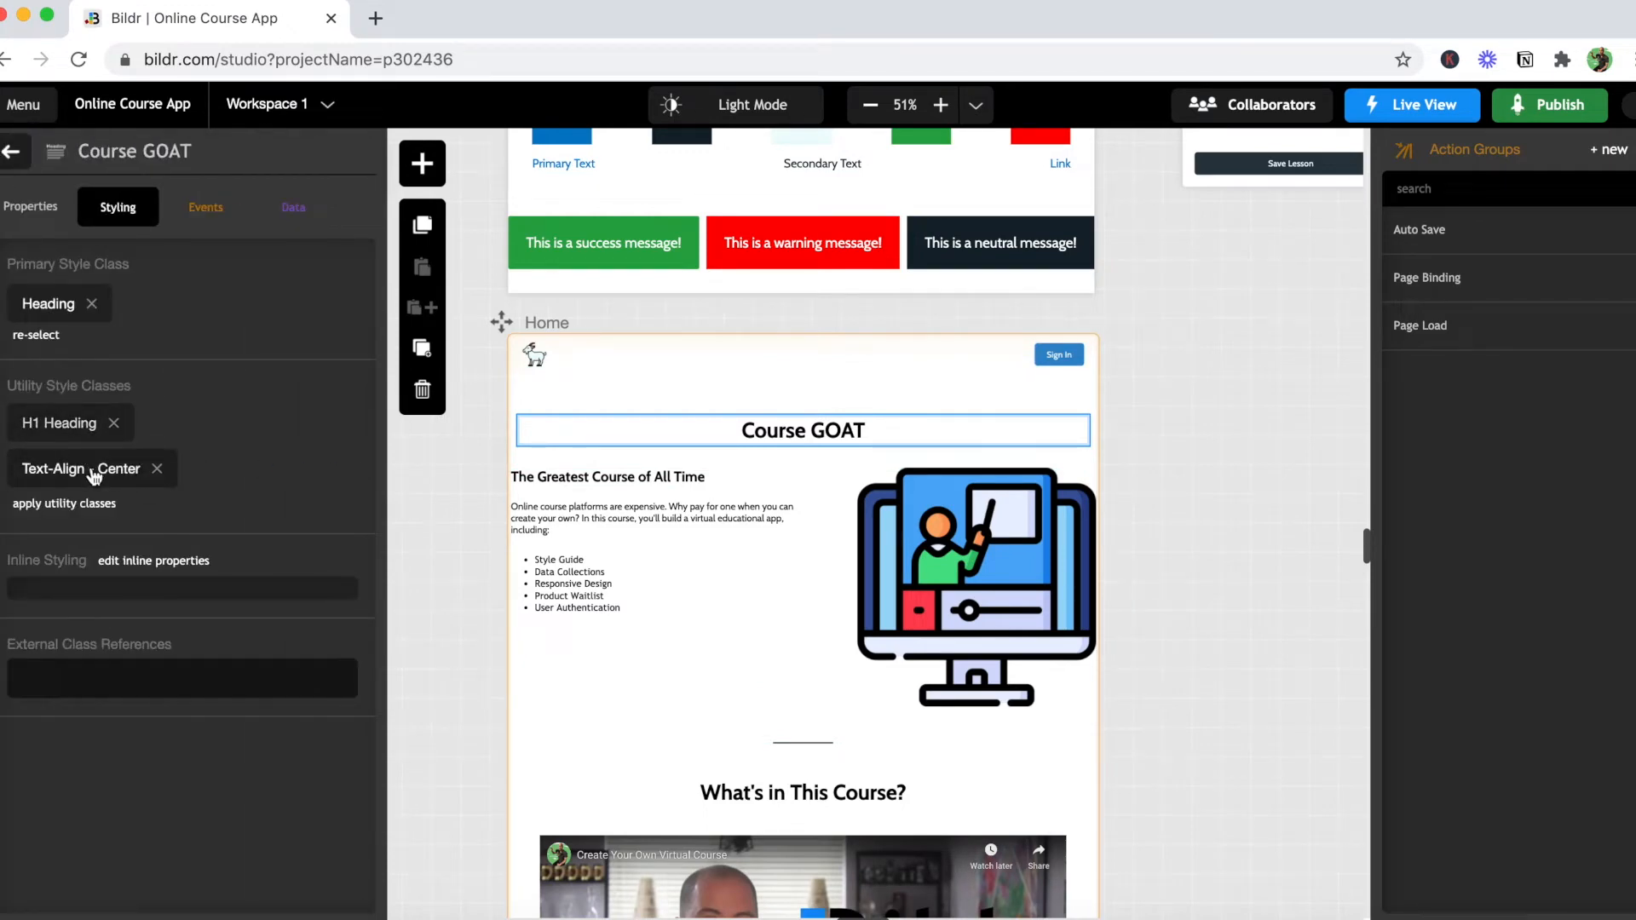
pyautogui.click(12, 151)
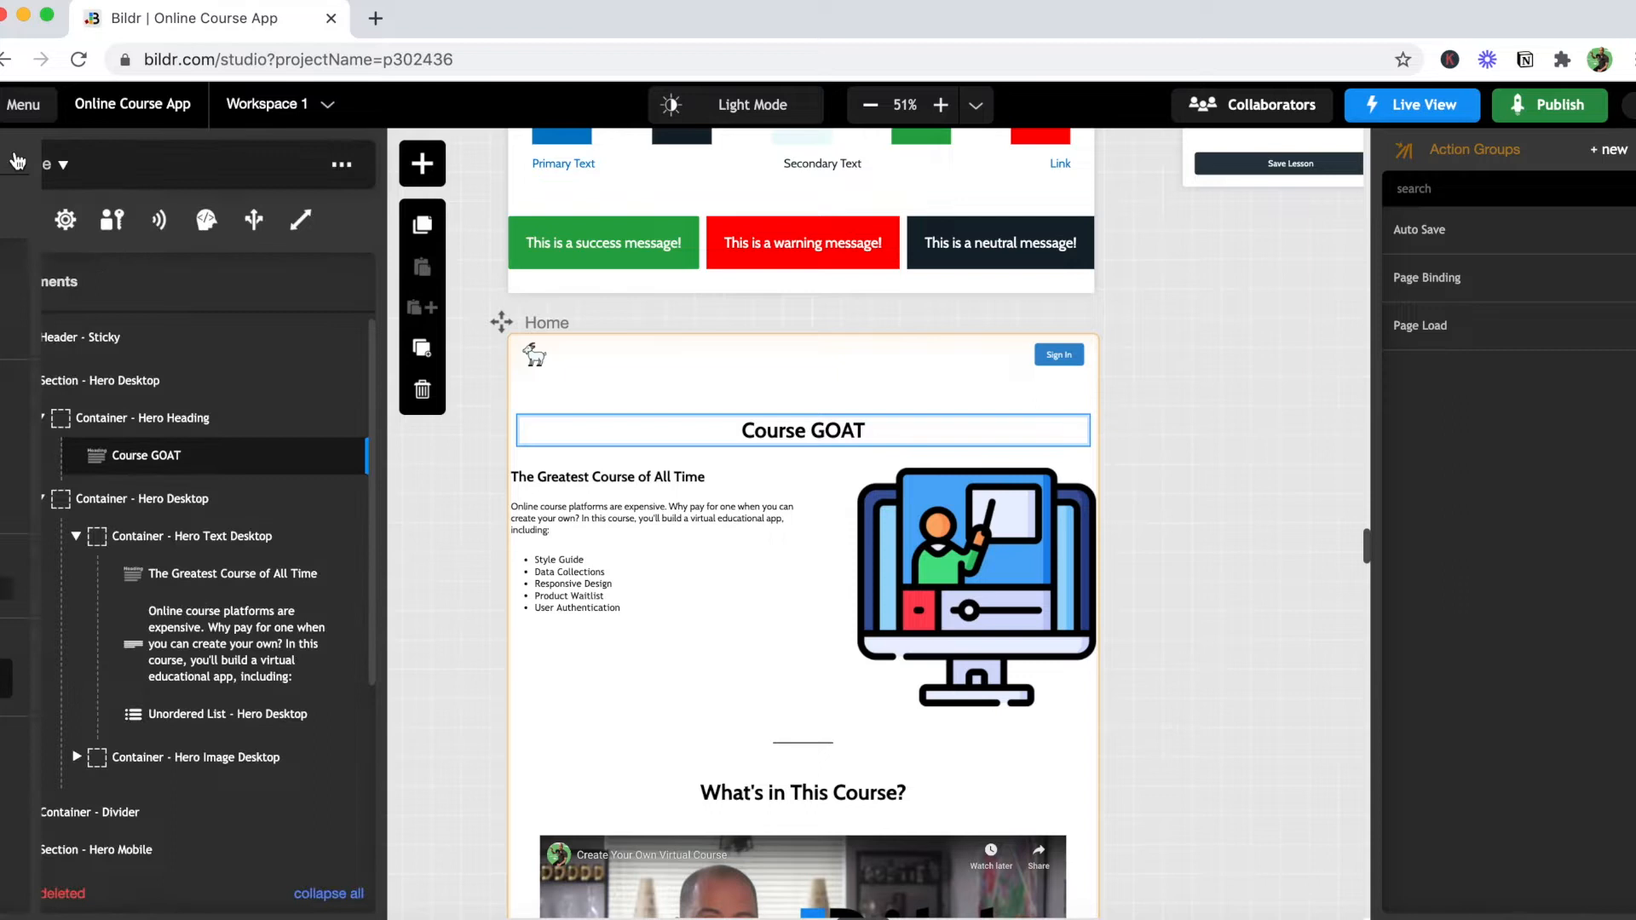
# Step: Inspect the utility classes and inline grid styling of the Hero Desktop container and compare its layout with the Lessons Admin page
pyautogui.scroll(-2, 132, 508)
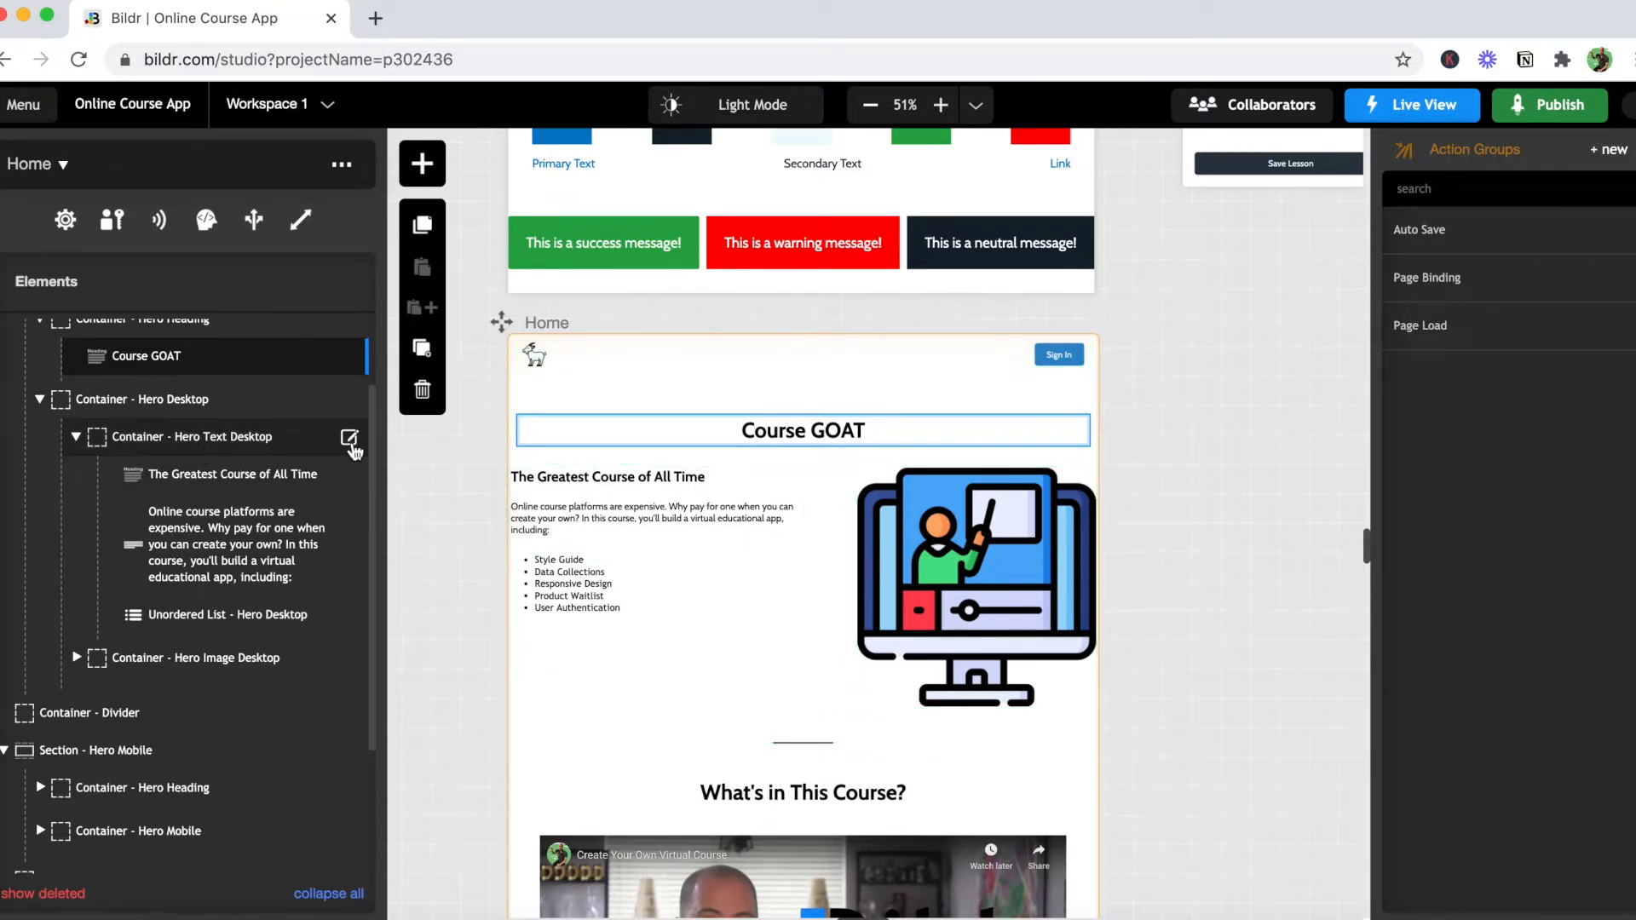
pyautogui.click(349, 440)
pyautogui.click(10, 162)
pyautogui.click(353, 409)
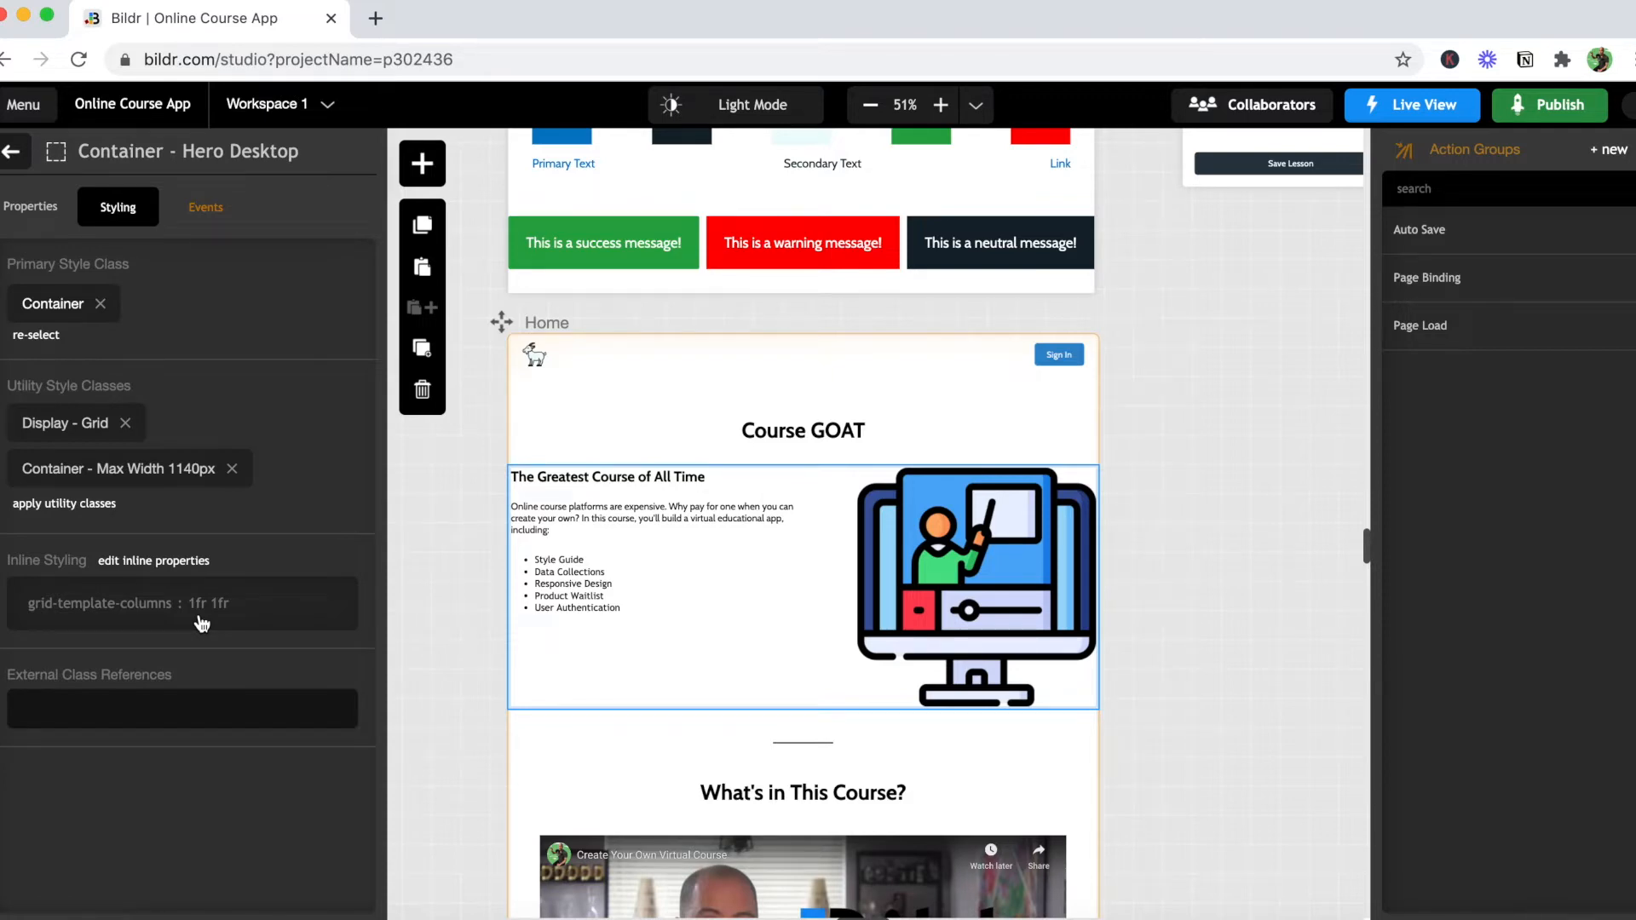
pyautogui.hscroll(5, 1199, 549)
pyautogui.scroll(5, 1199, 550)
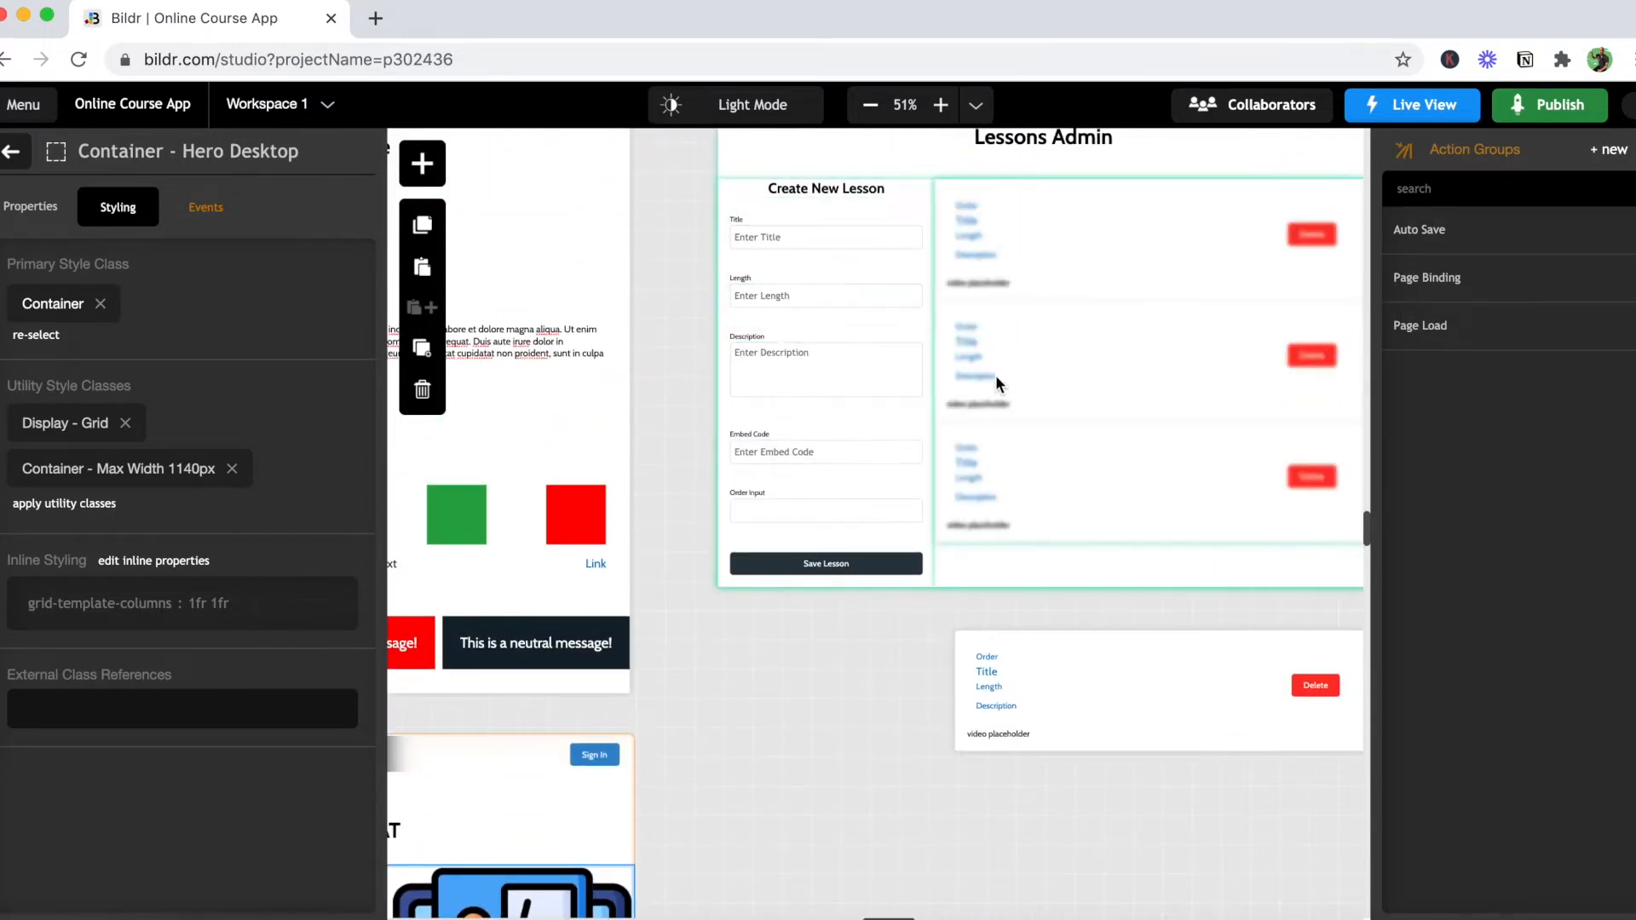
pyautogui.hscroll(-5, 696, 710)
pyautogui.scroll(-5, 695, 711)
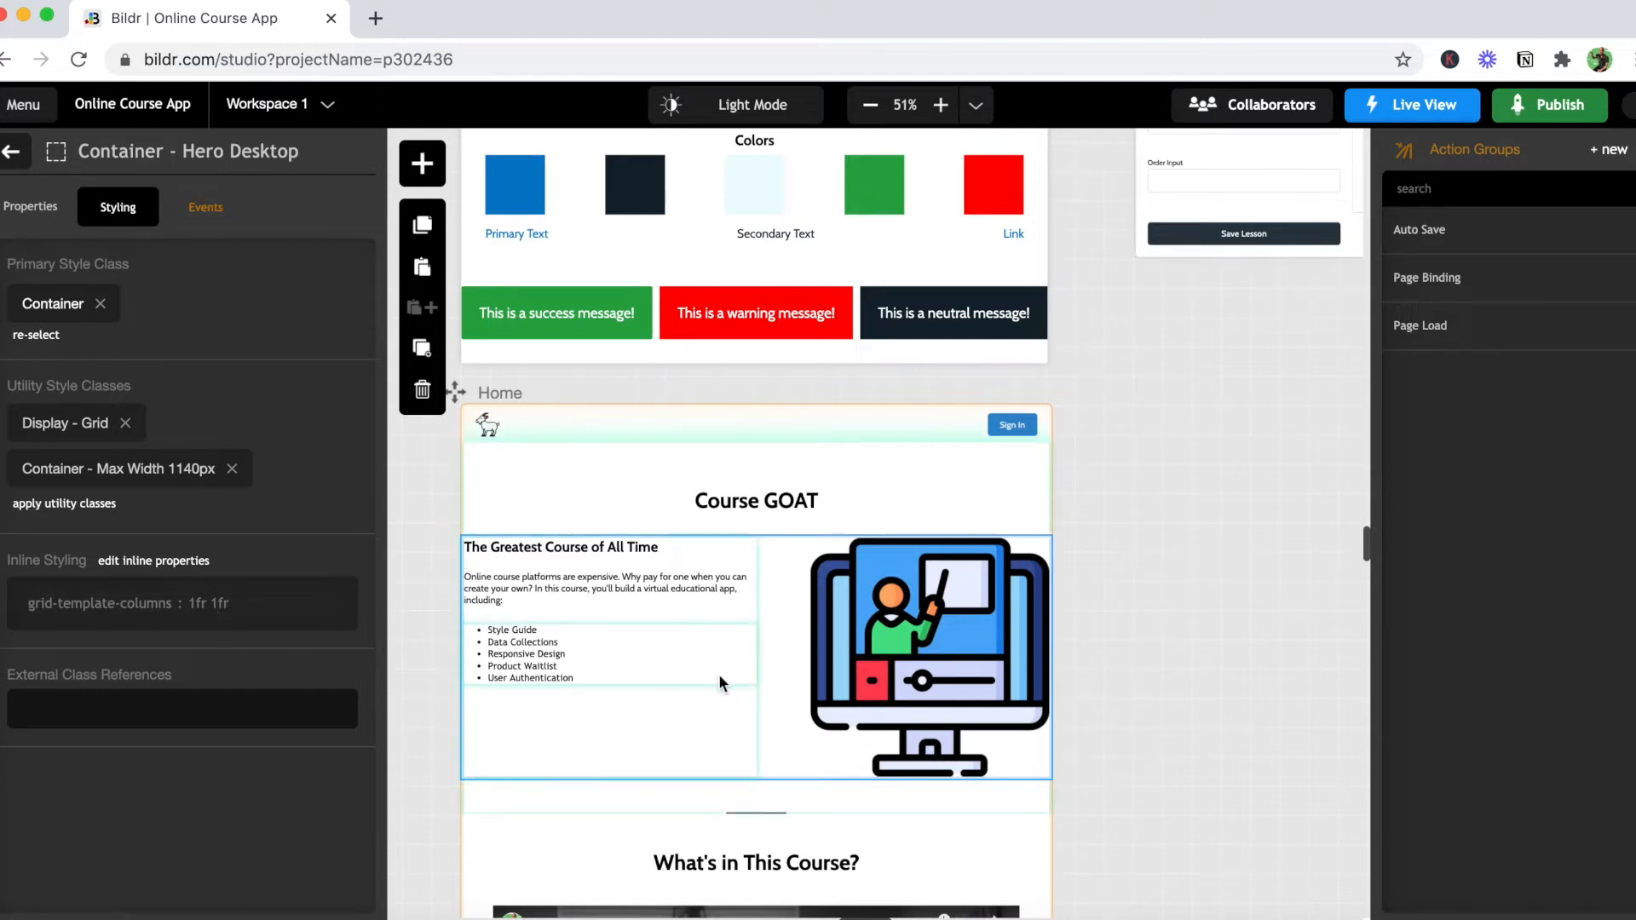
pyautogui.scroll(-2, 791, 713)
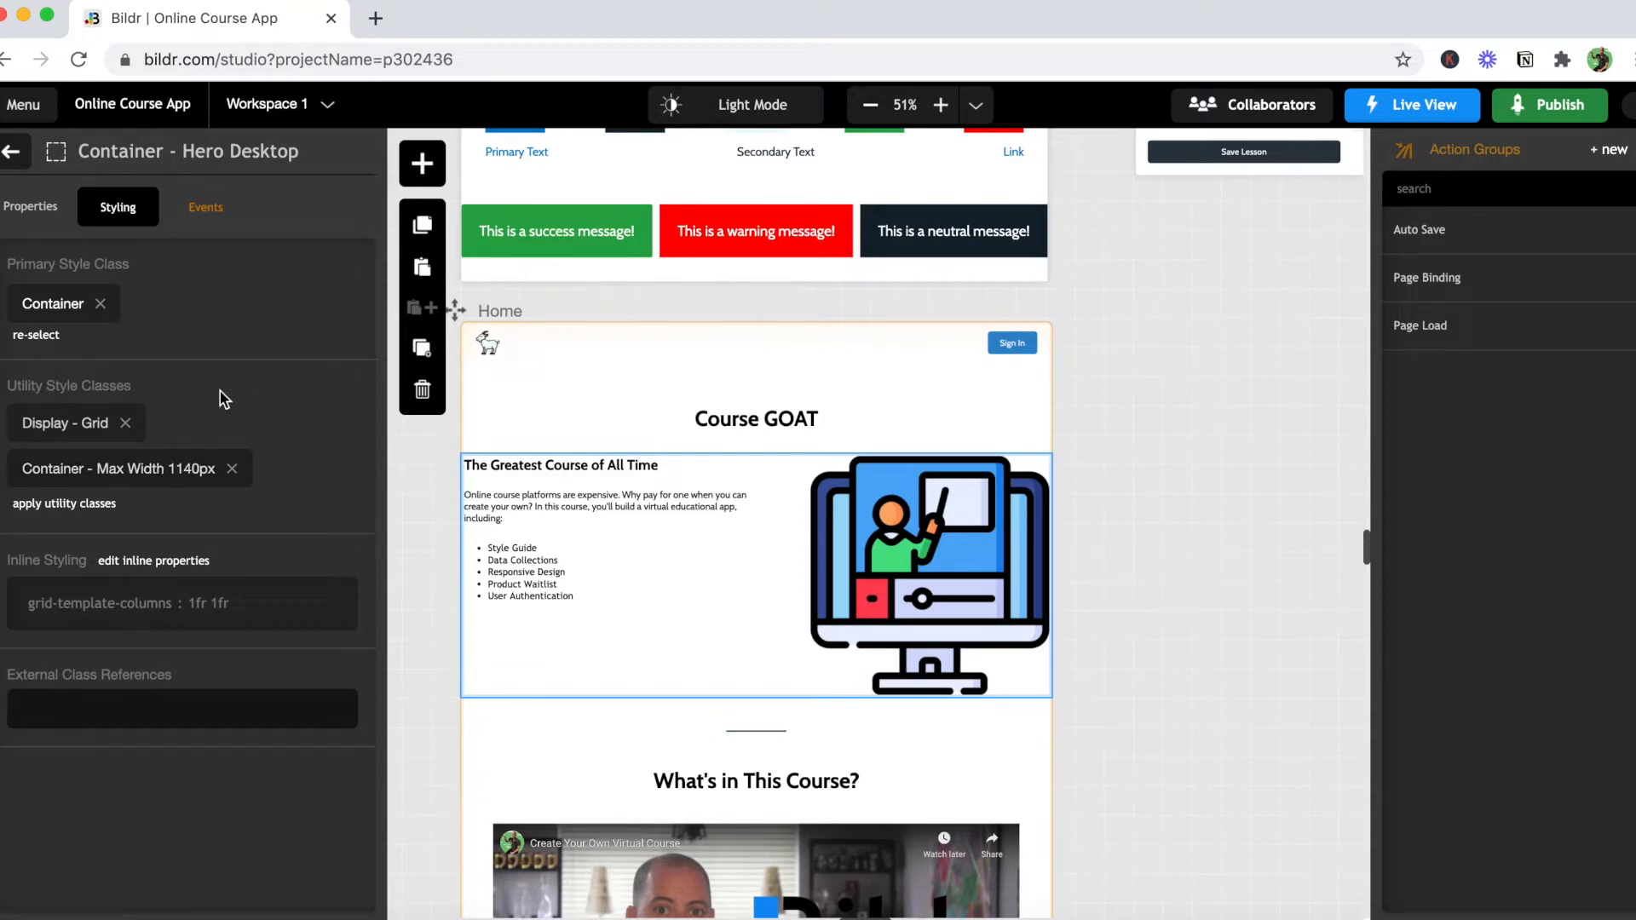
pyautogui.click(12, 154)
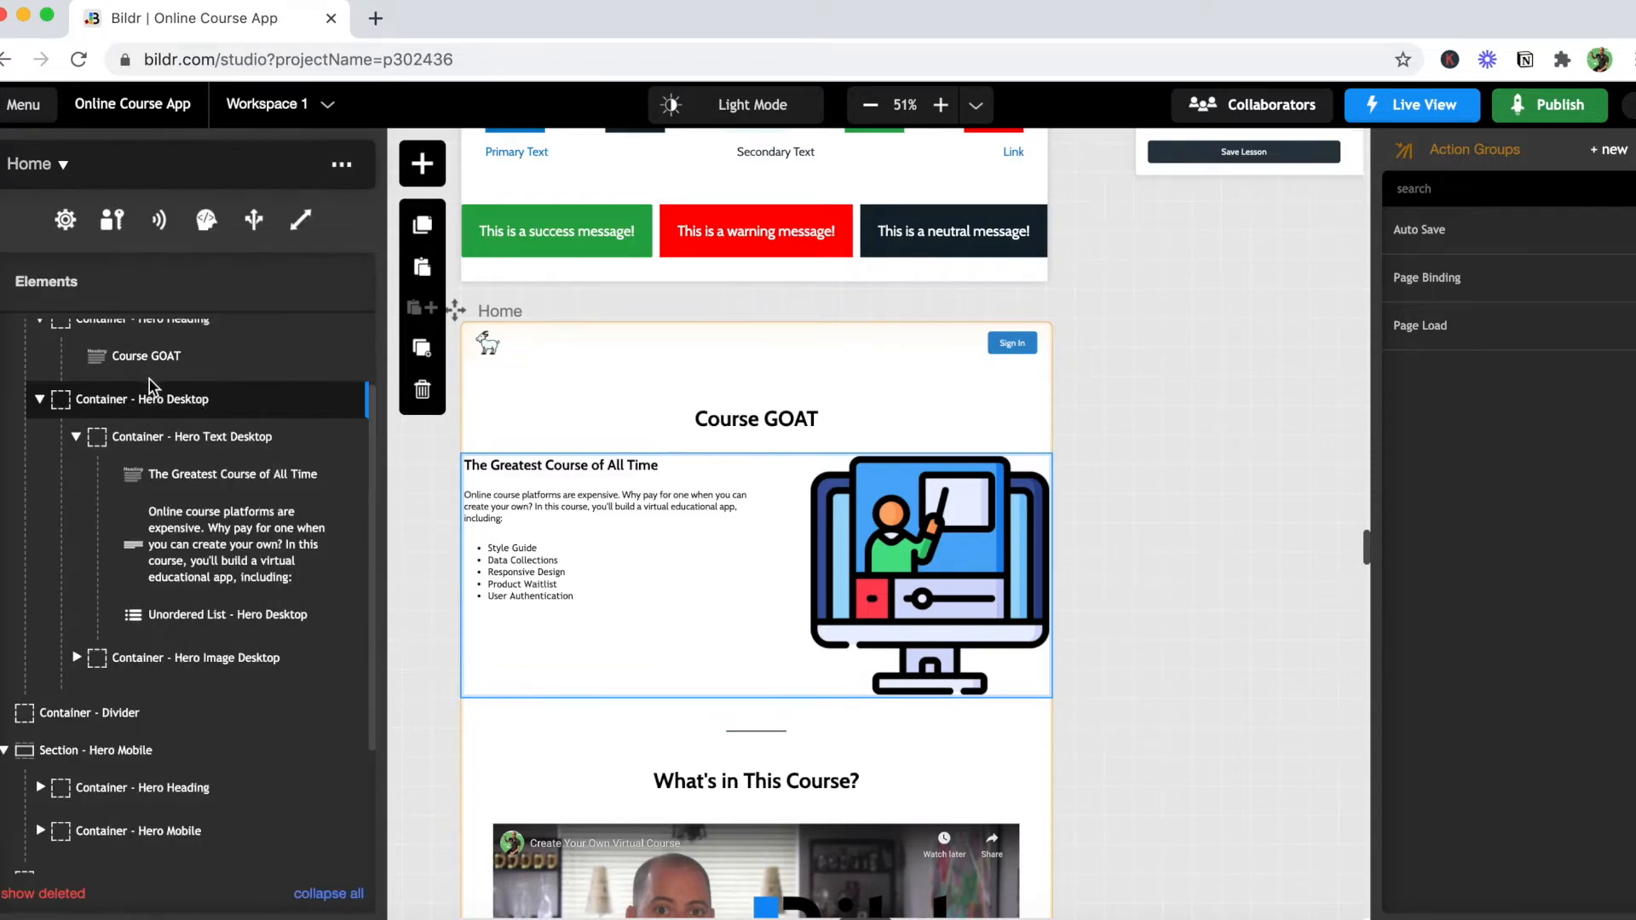
# Step: Inspect the style classes of the Hero Text Desktop container and of the heading and paragraph inside it
pyautogui.click(345, 442)
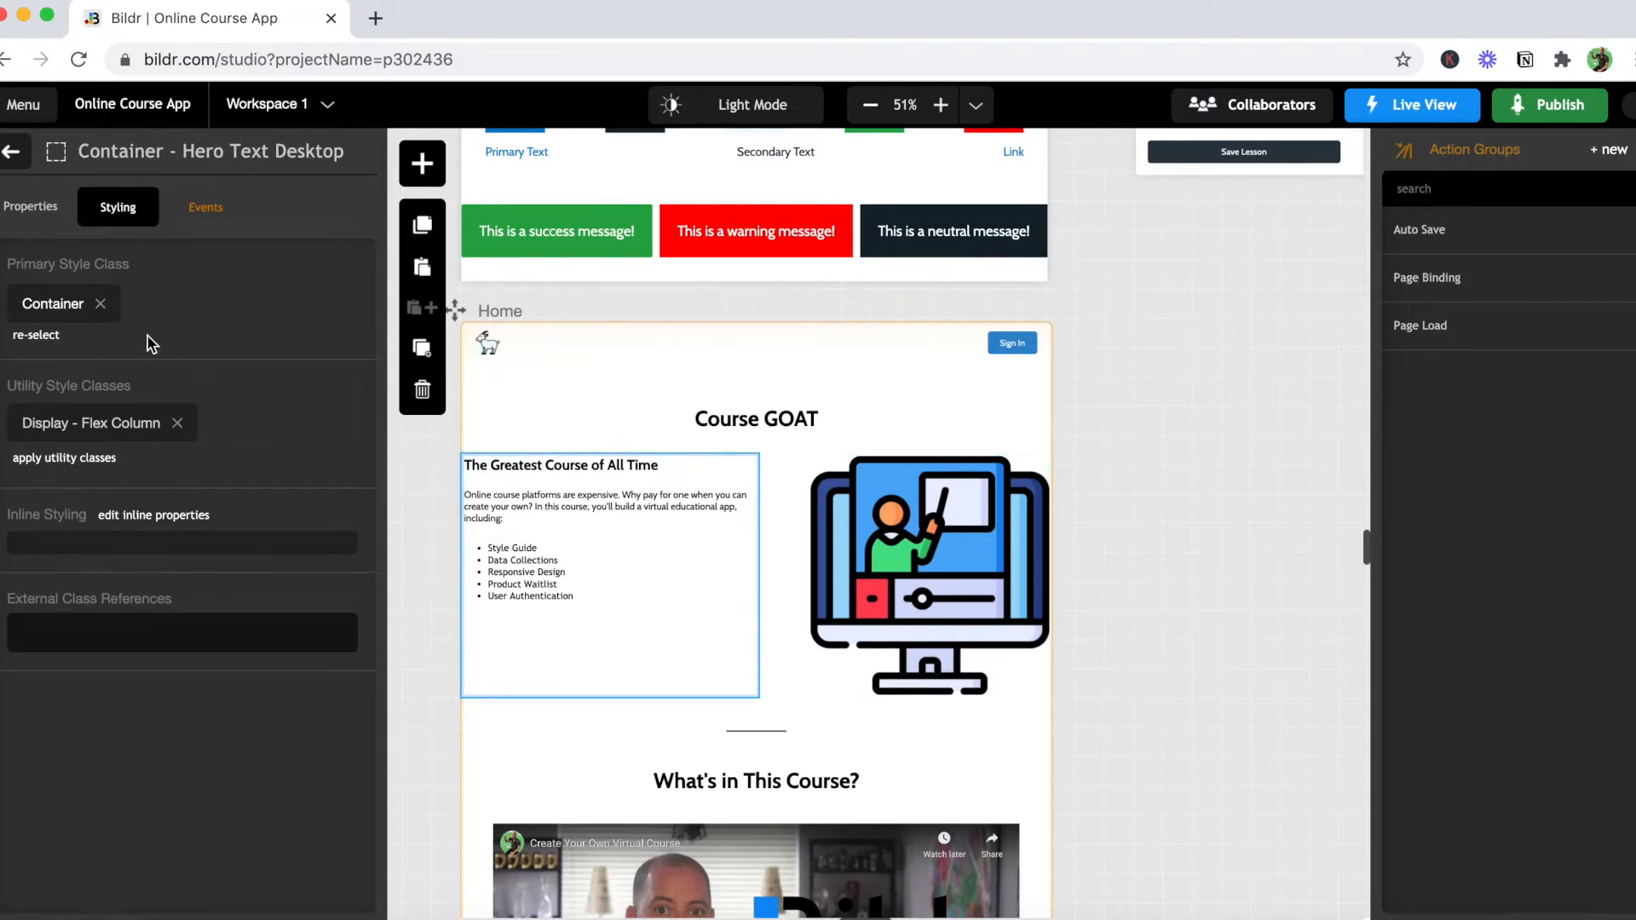
pyautogui.click(11, 152)
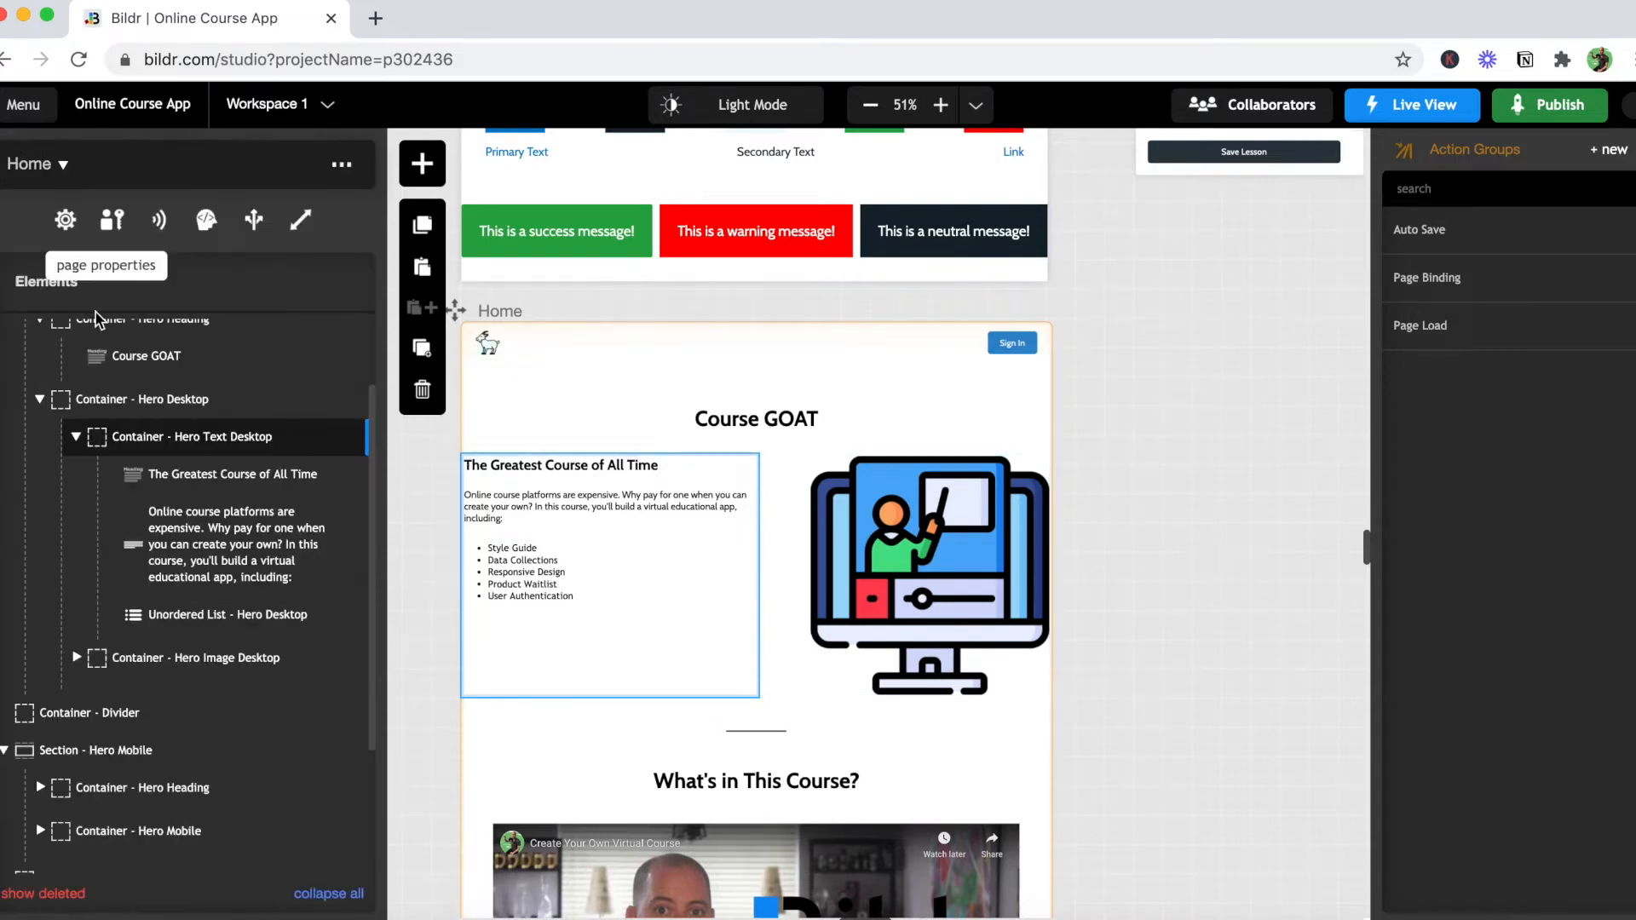
pyautogui.click(350, 479)
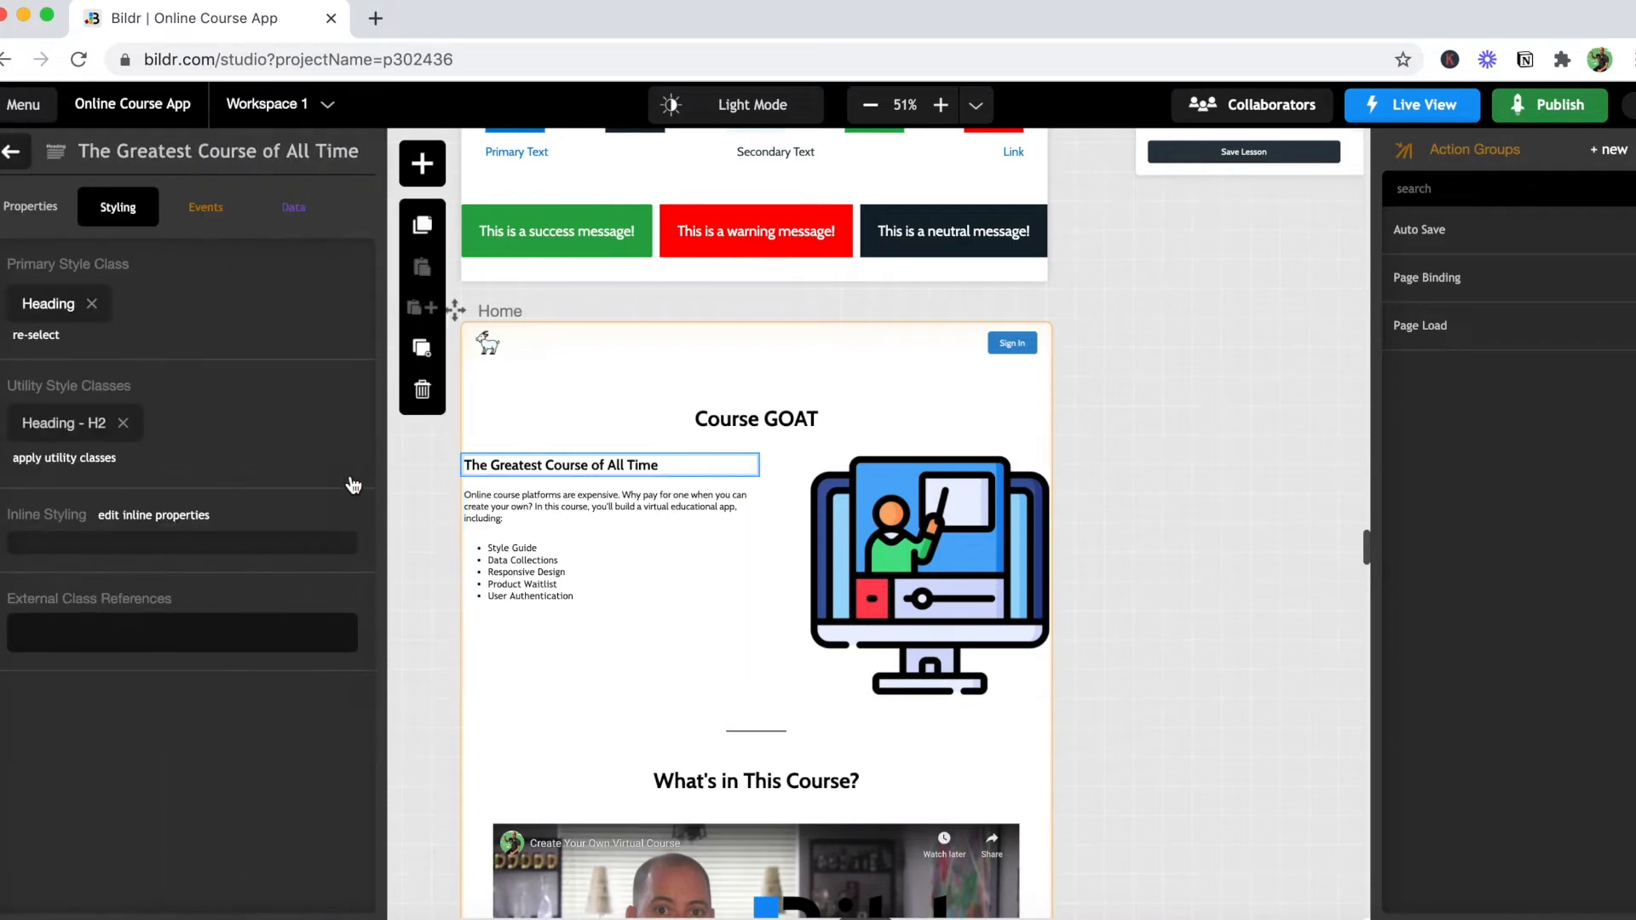
pyautogui.click(12, 153)
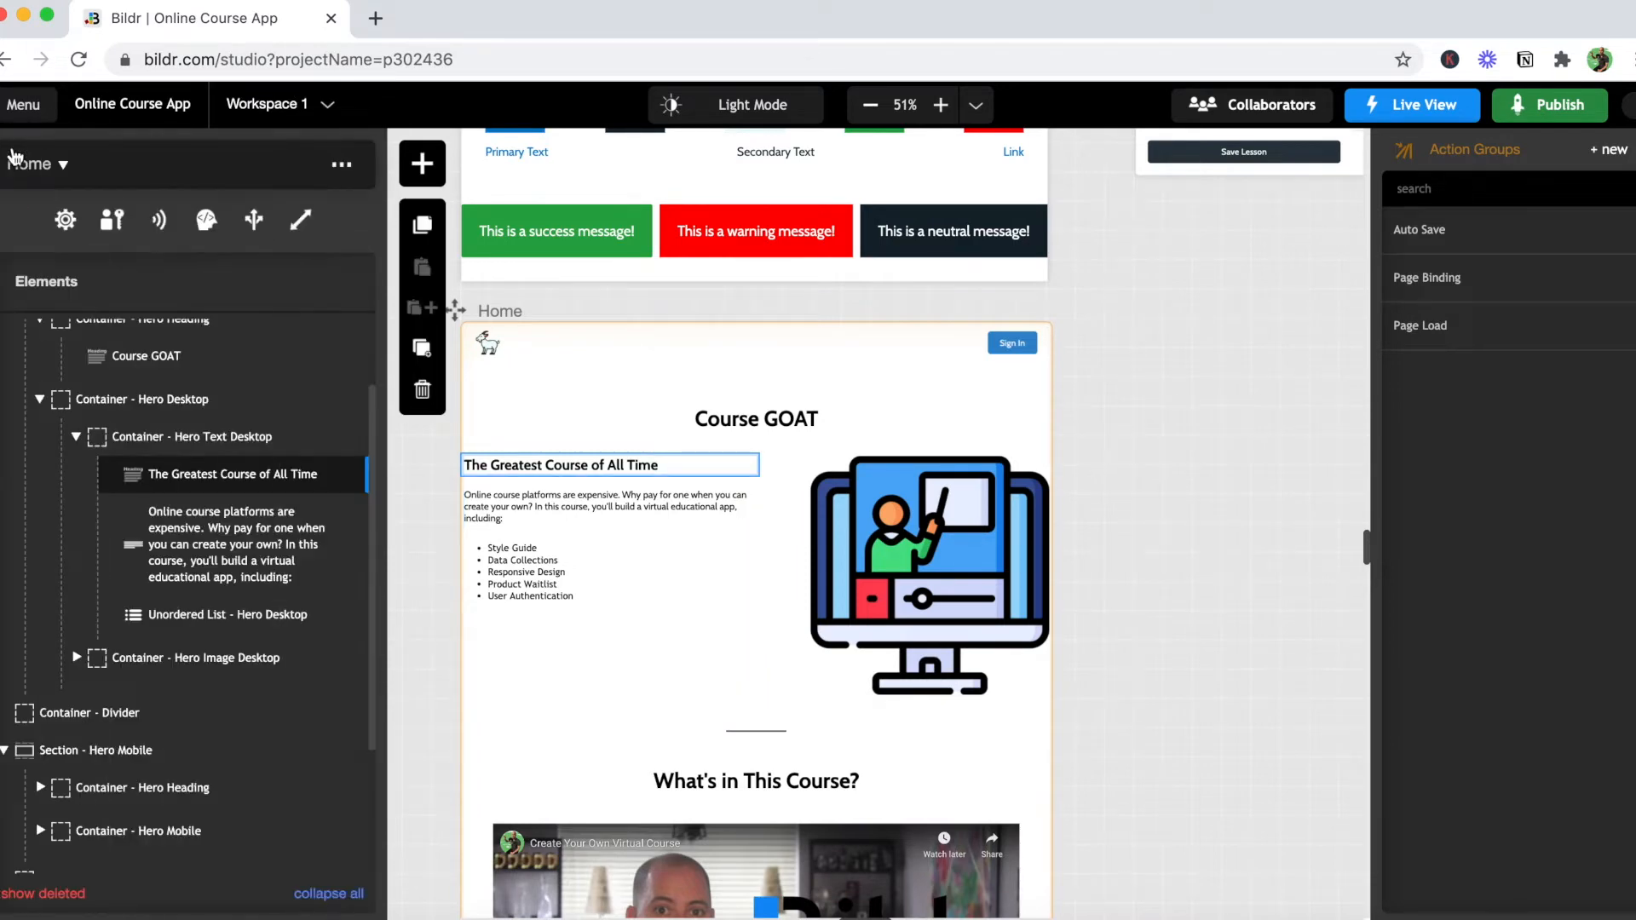
pyautogui.click(350, 550)
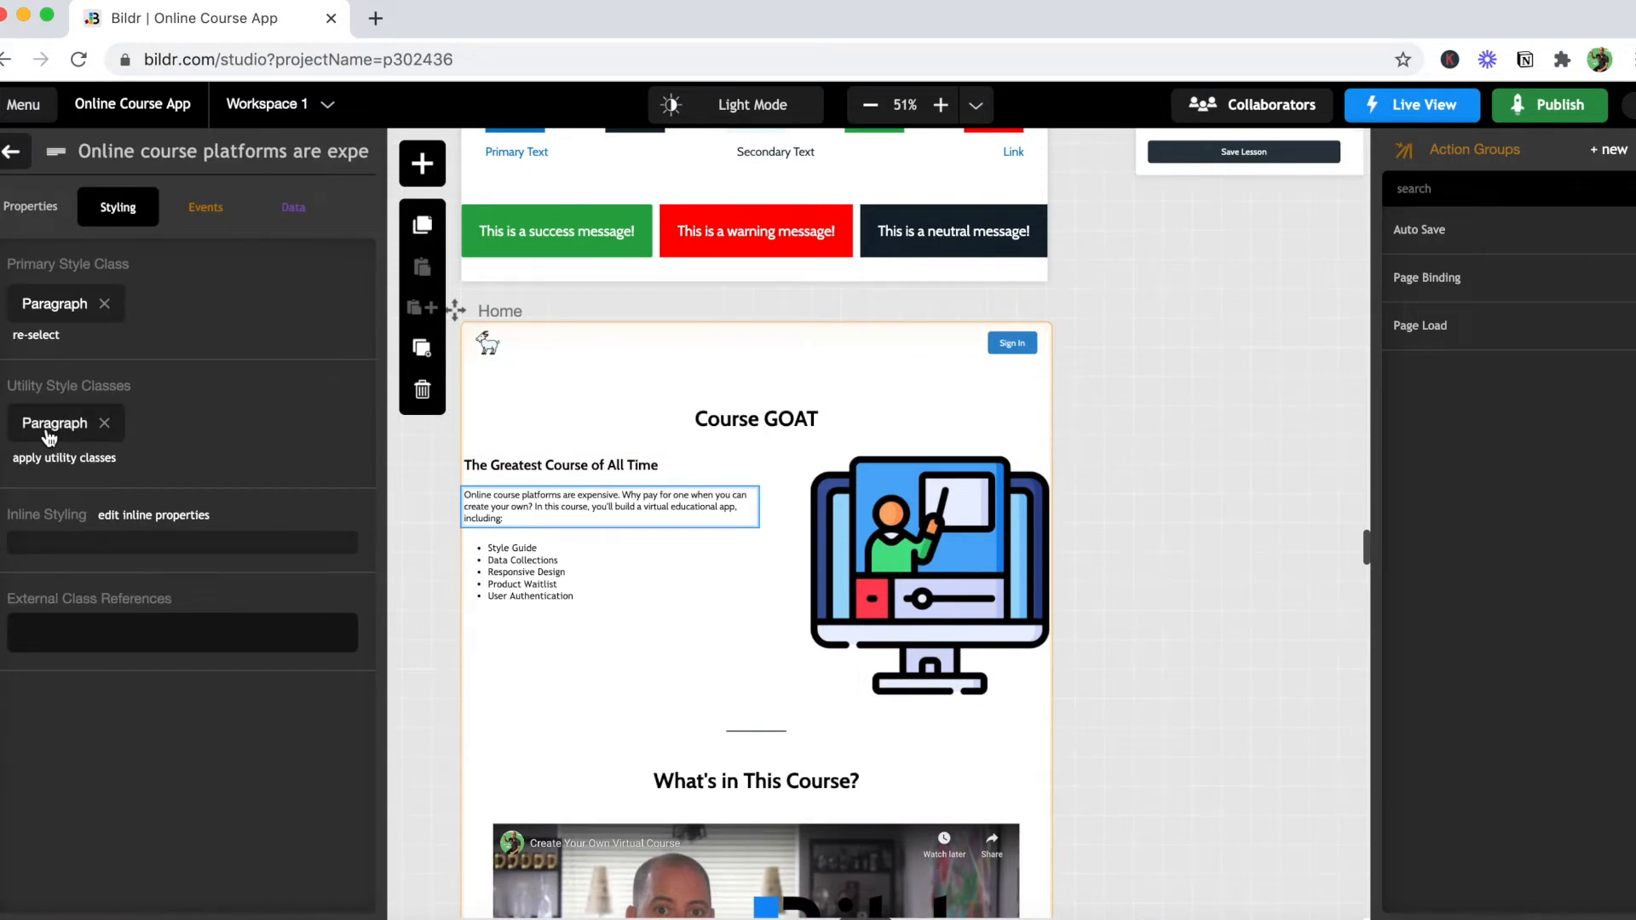
pyautogui.click(12, 154)
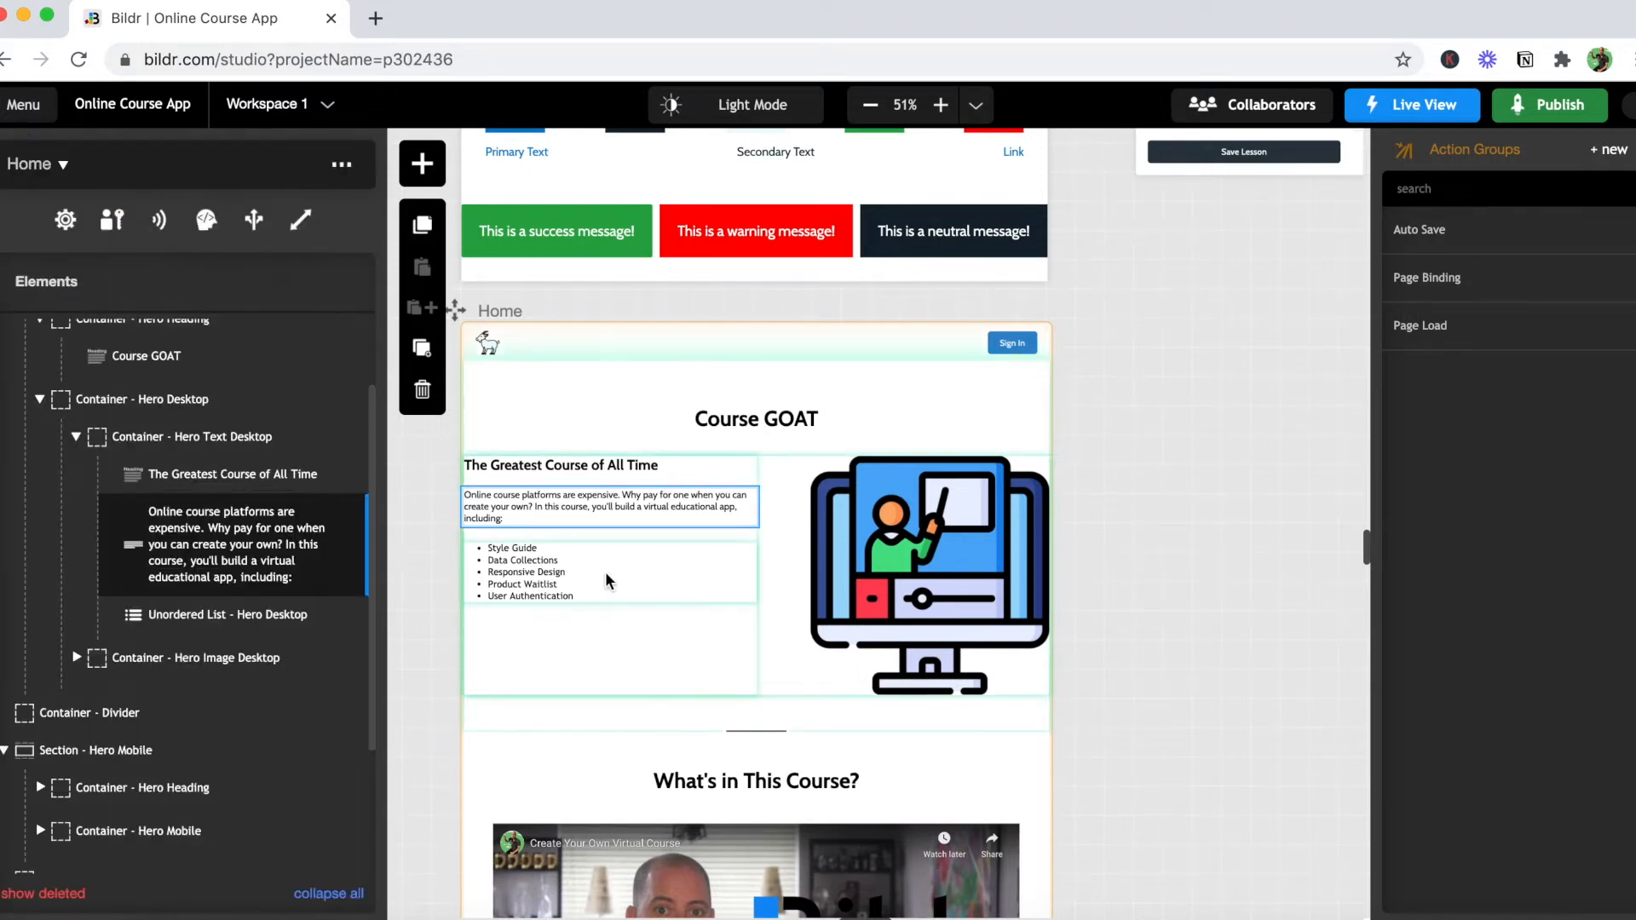
# Step: Inspect the style classes and the element properties of the Hero Desktop unordered list
pyautogui.moveTo(349, 623)
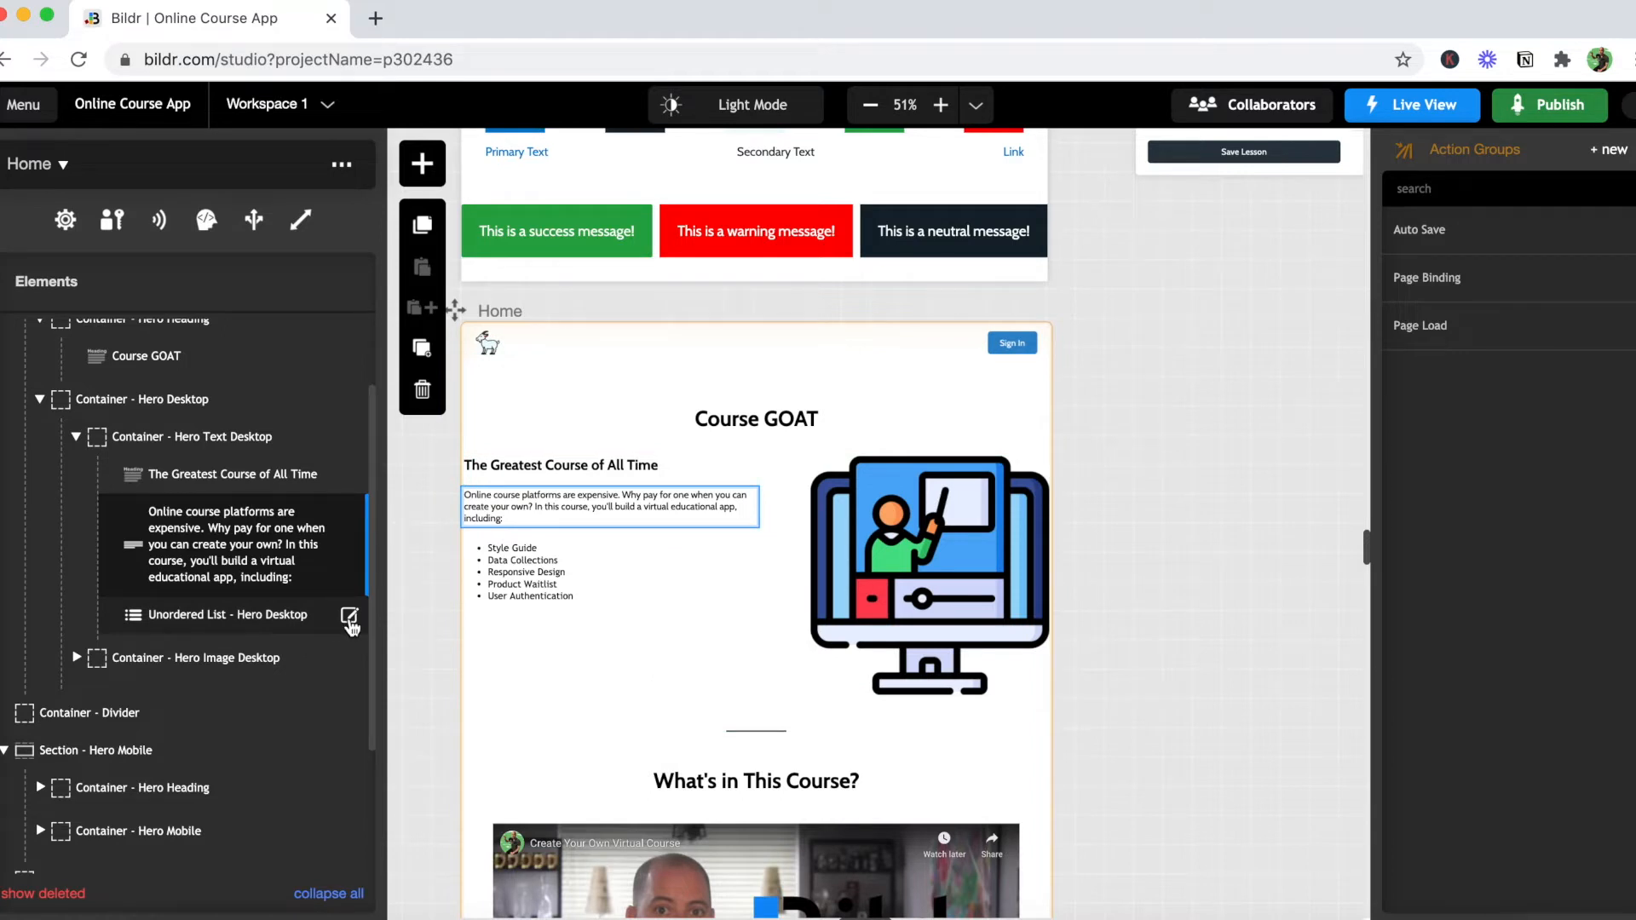
pyautogui.click(349, 619)
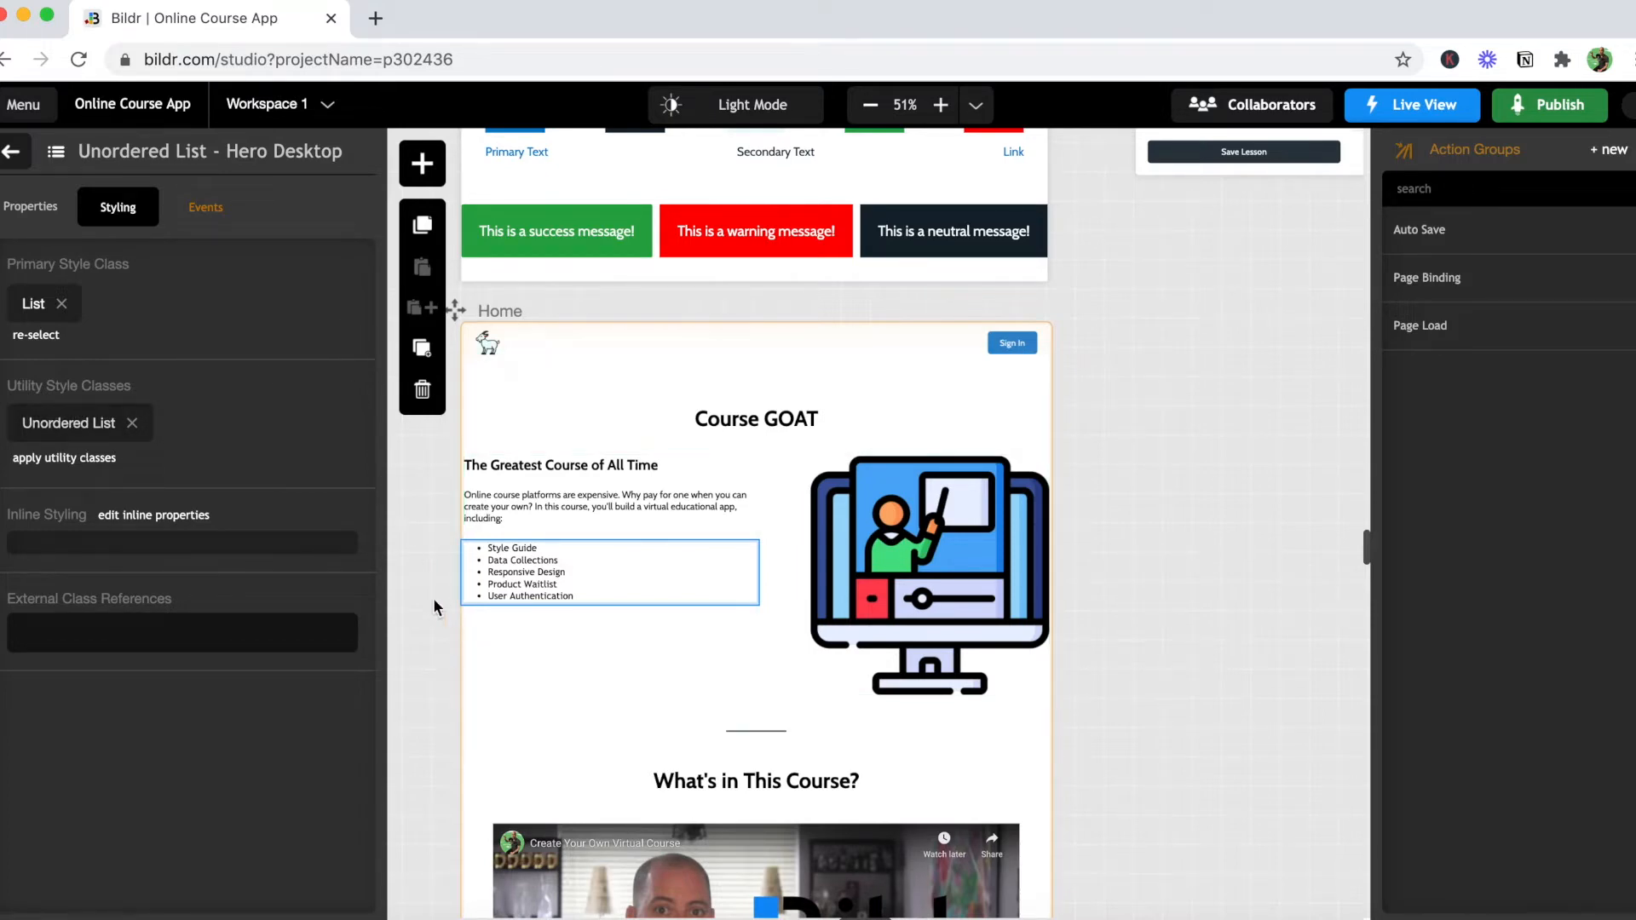
pyautogui.click(51, 213)
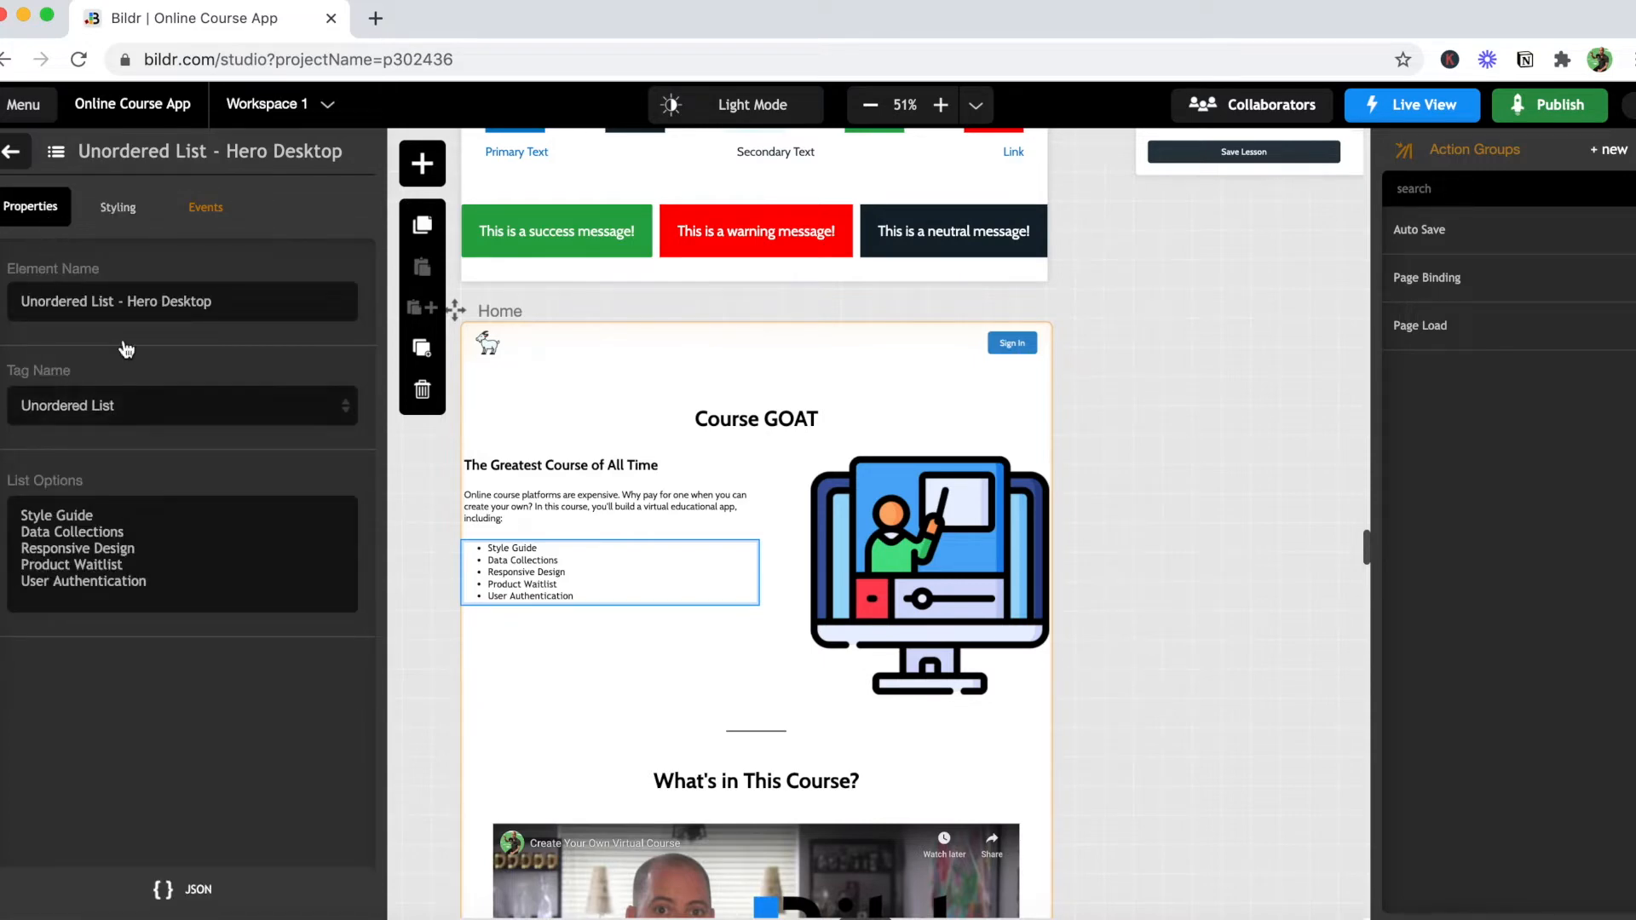
# Step: Try adding a "list item" entry after User Authentication in the Hero Desktop list's options, and remove it again
pyautogui.click(274, 594)
pyautogui.press('Return')
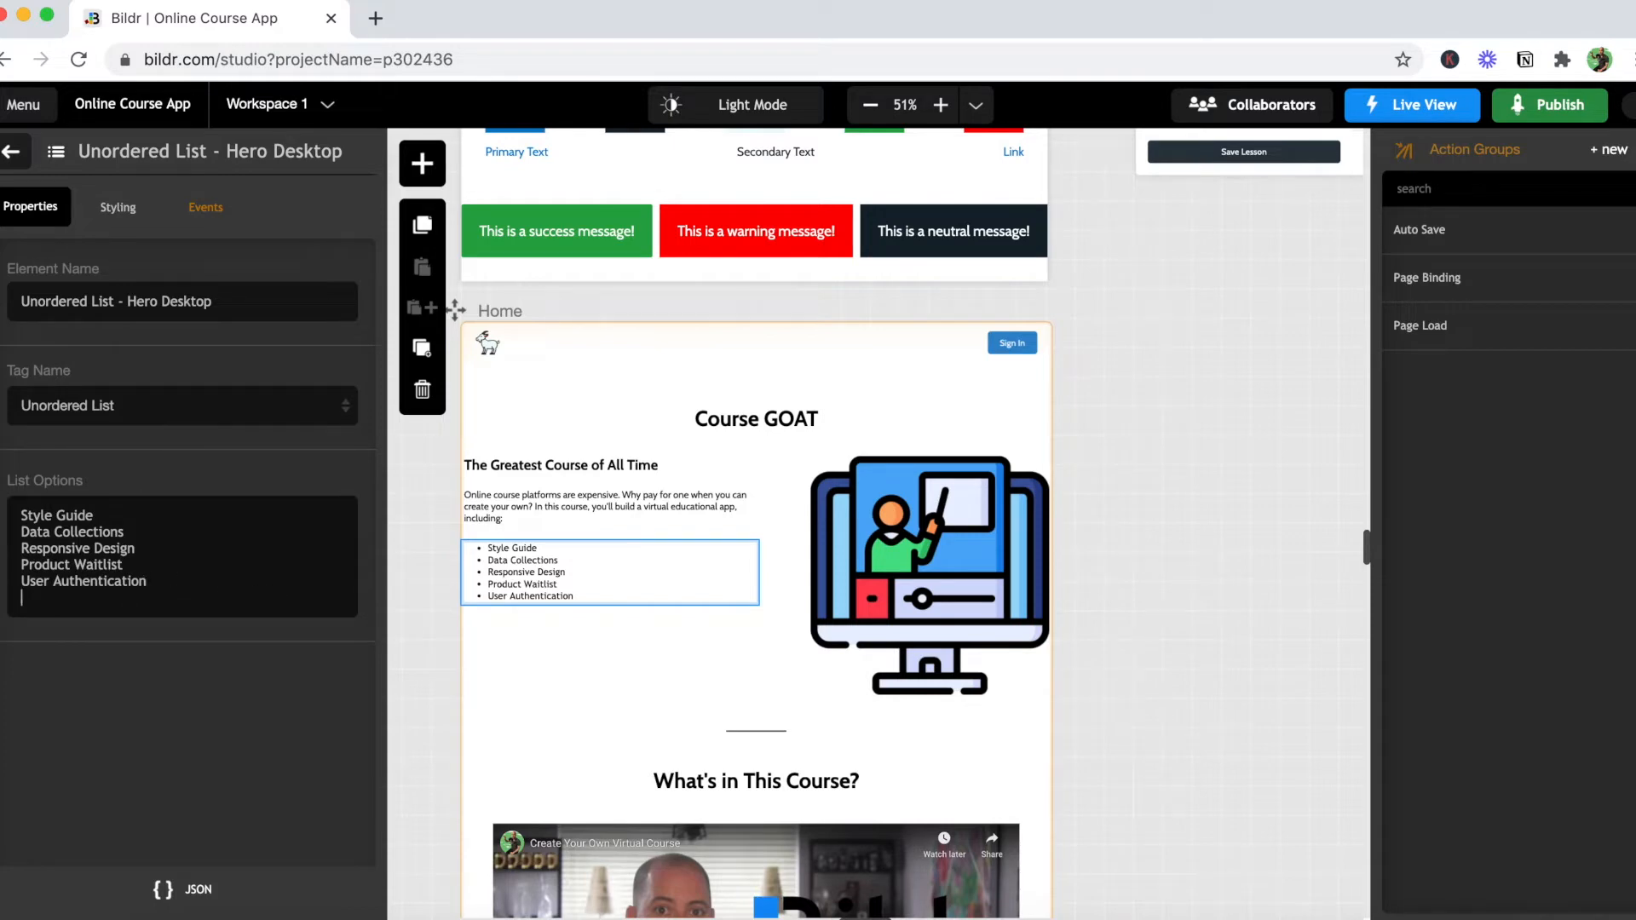
pyautogui.write('list item')
pyautogui.press('Return')
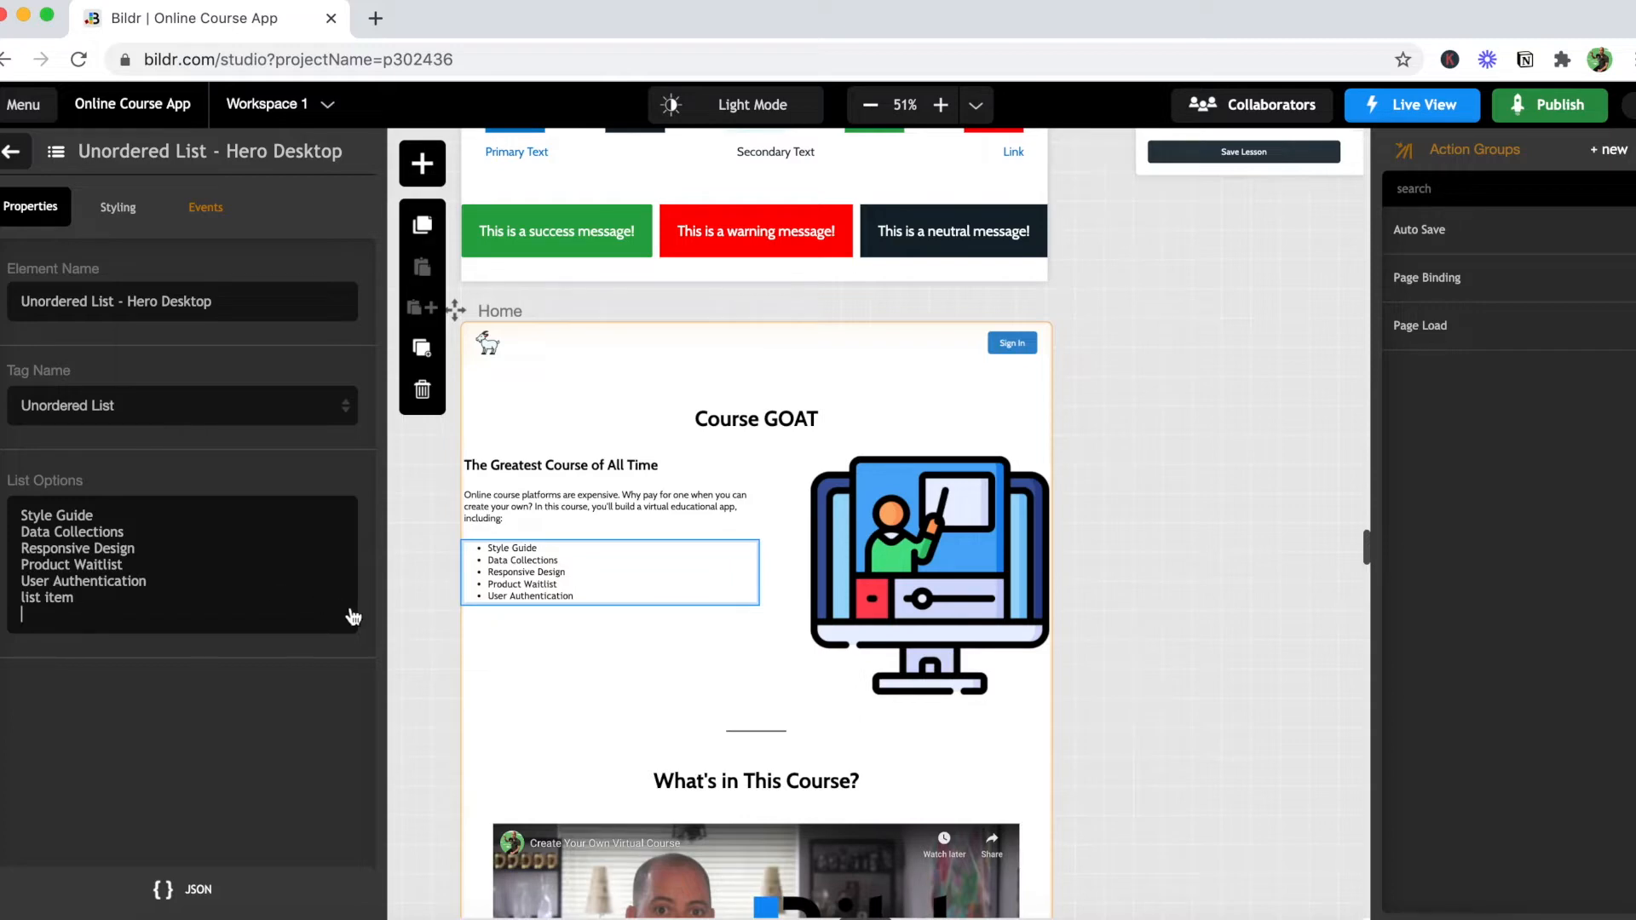
pyautogui.moveTo(94, 613); pyautogui.dragTo(19, 597)
pyautogui.press('BackSpace')
pyautogui.press('BackSpace')
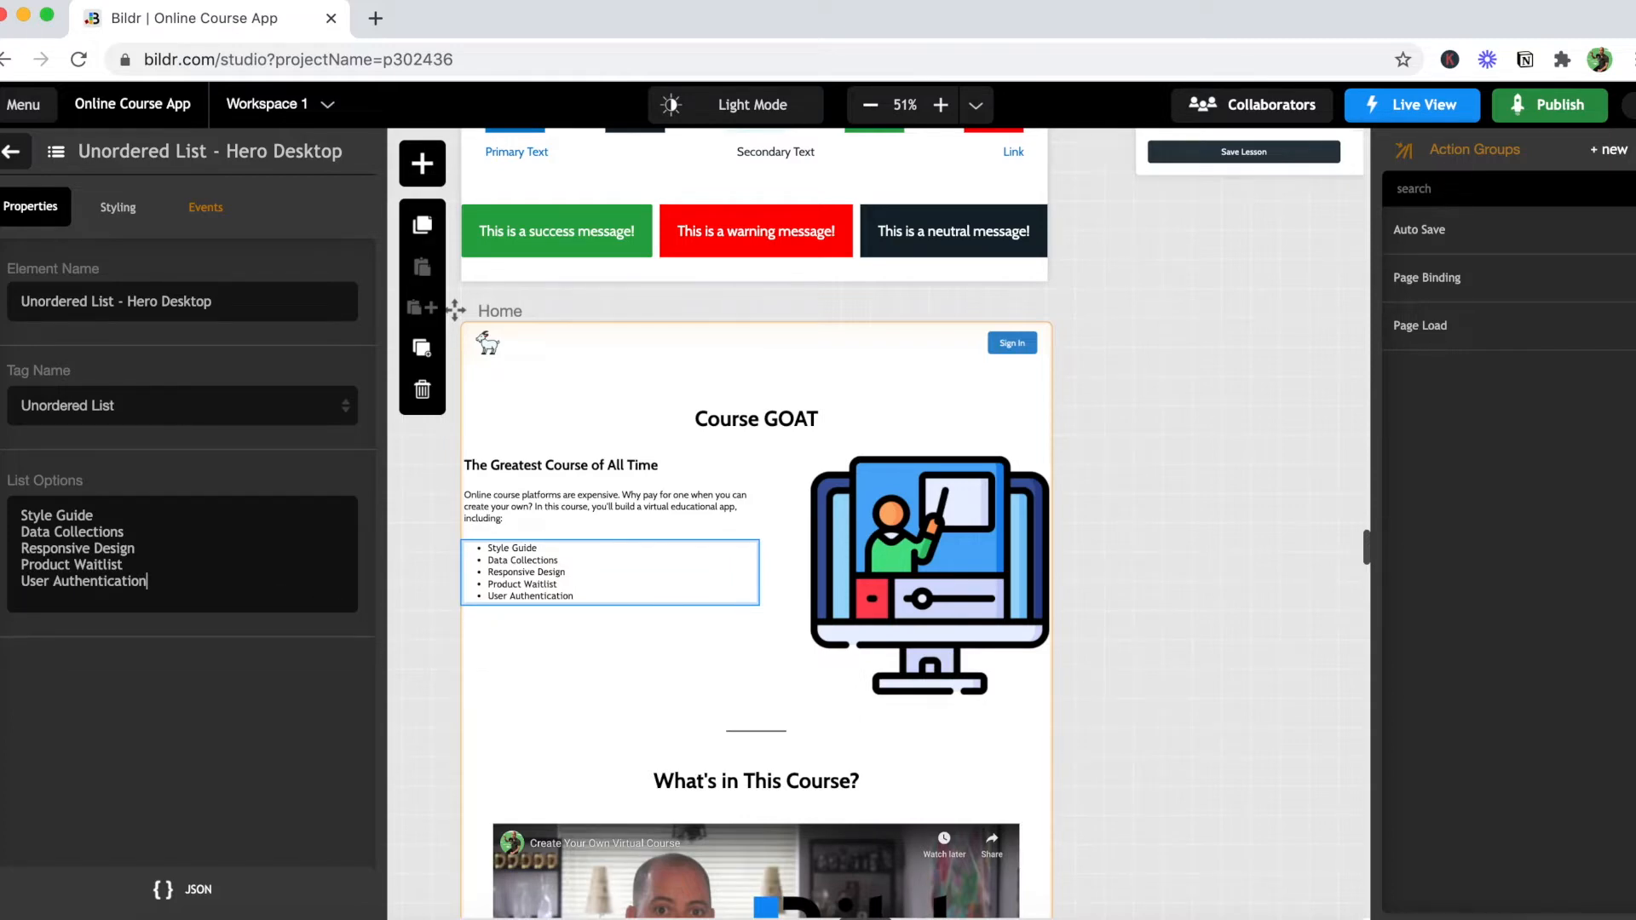
pyautogui.click(12, 151)
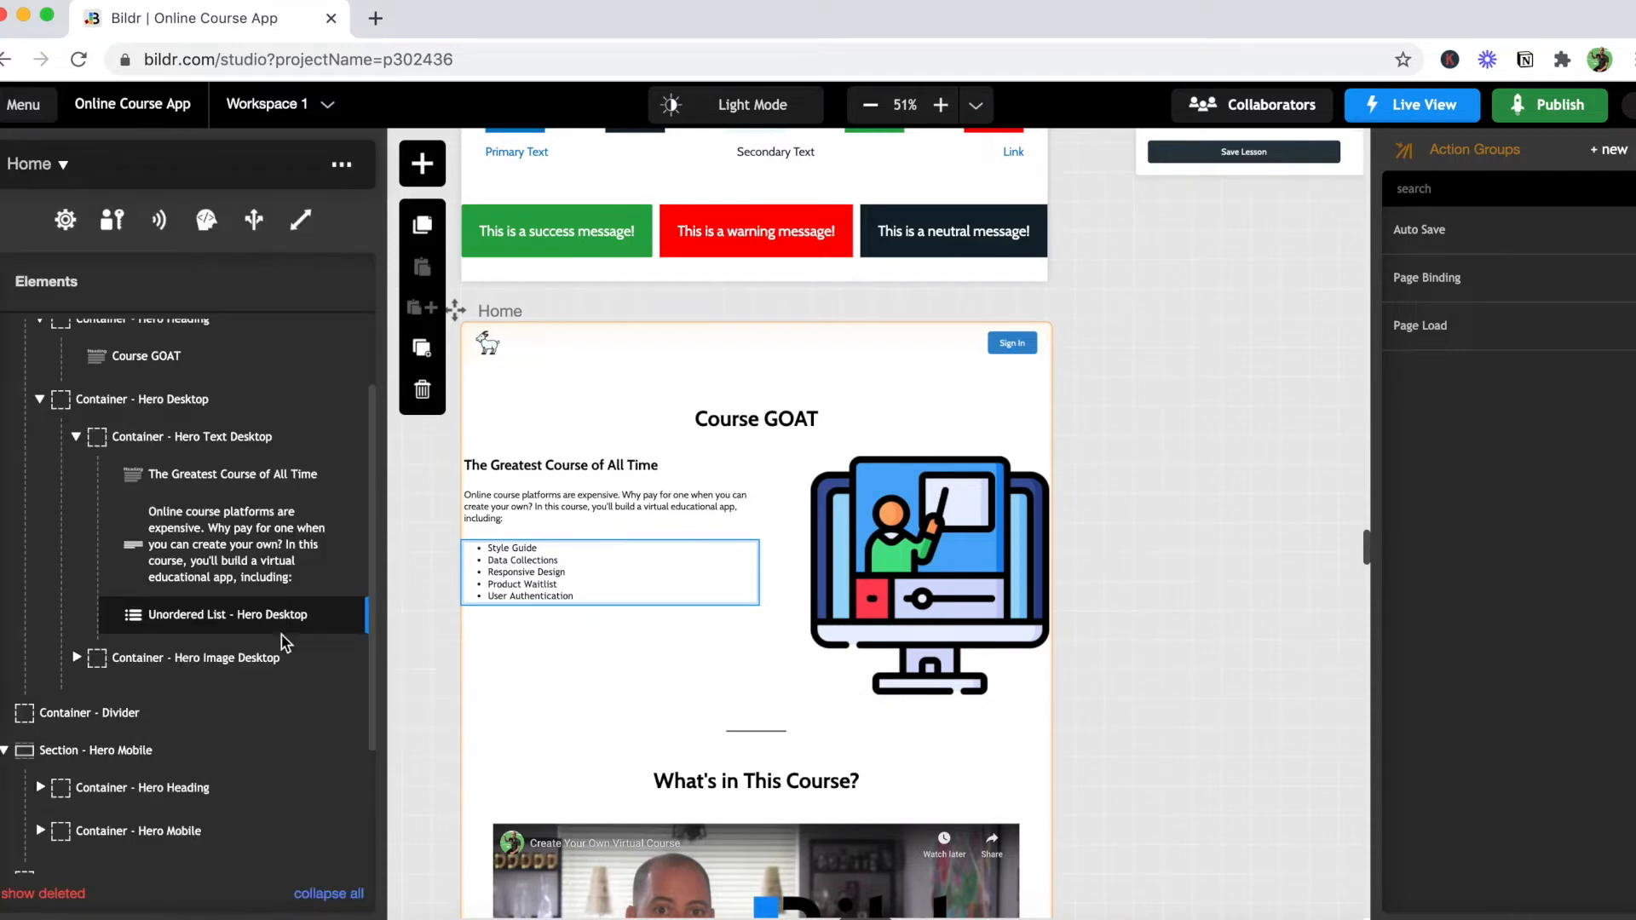
# Step: Inspect the utility class and inline styling of the Hero Image Desktop container and check the hero layout in the Home page's live view
pyautogui.click(348, 659)
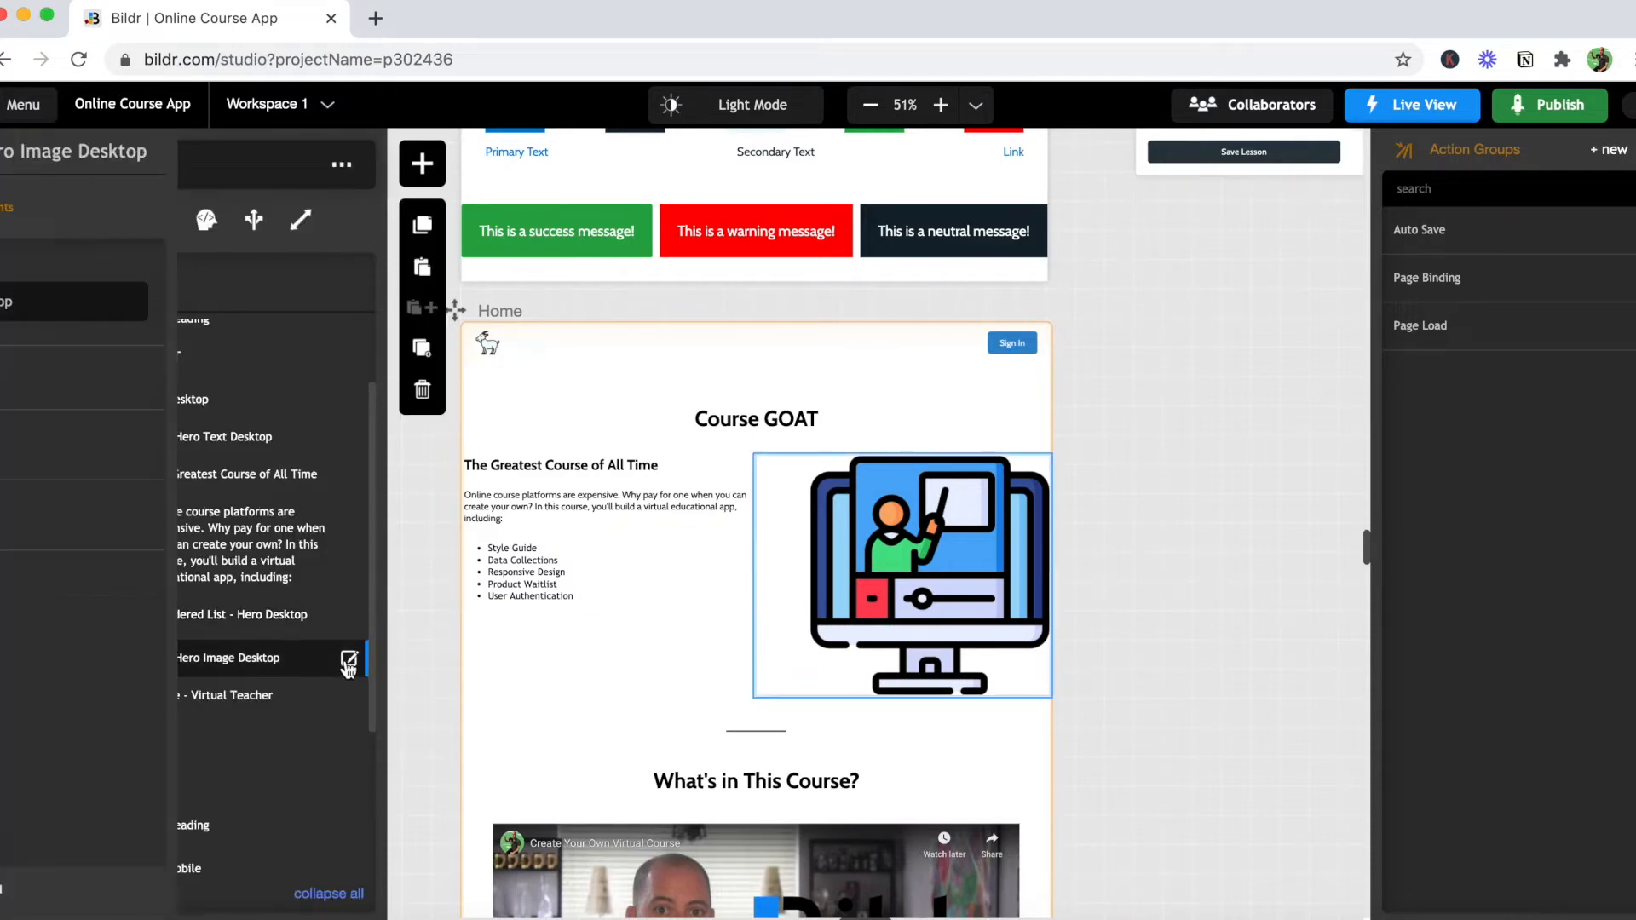
pyautogui.click(116, 207)
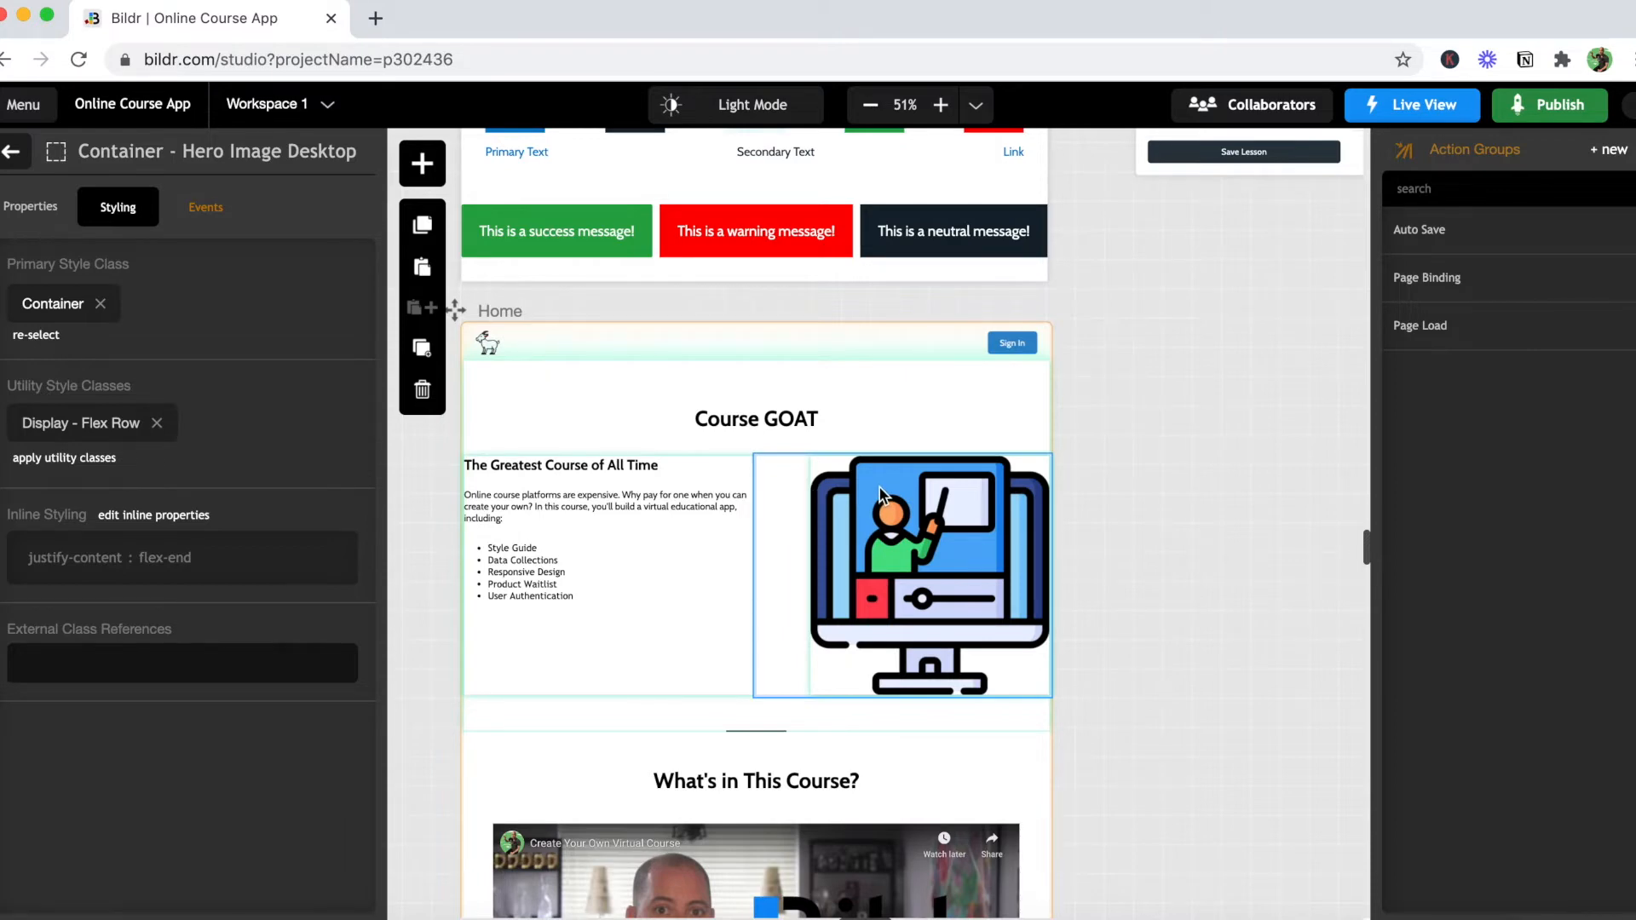
pyautogui.moveTo(1389, 113)
pyautogui.click(1380, 152)
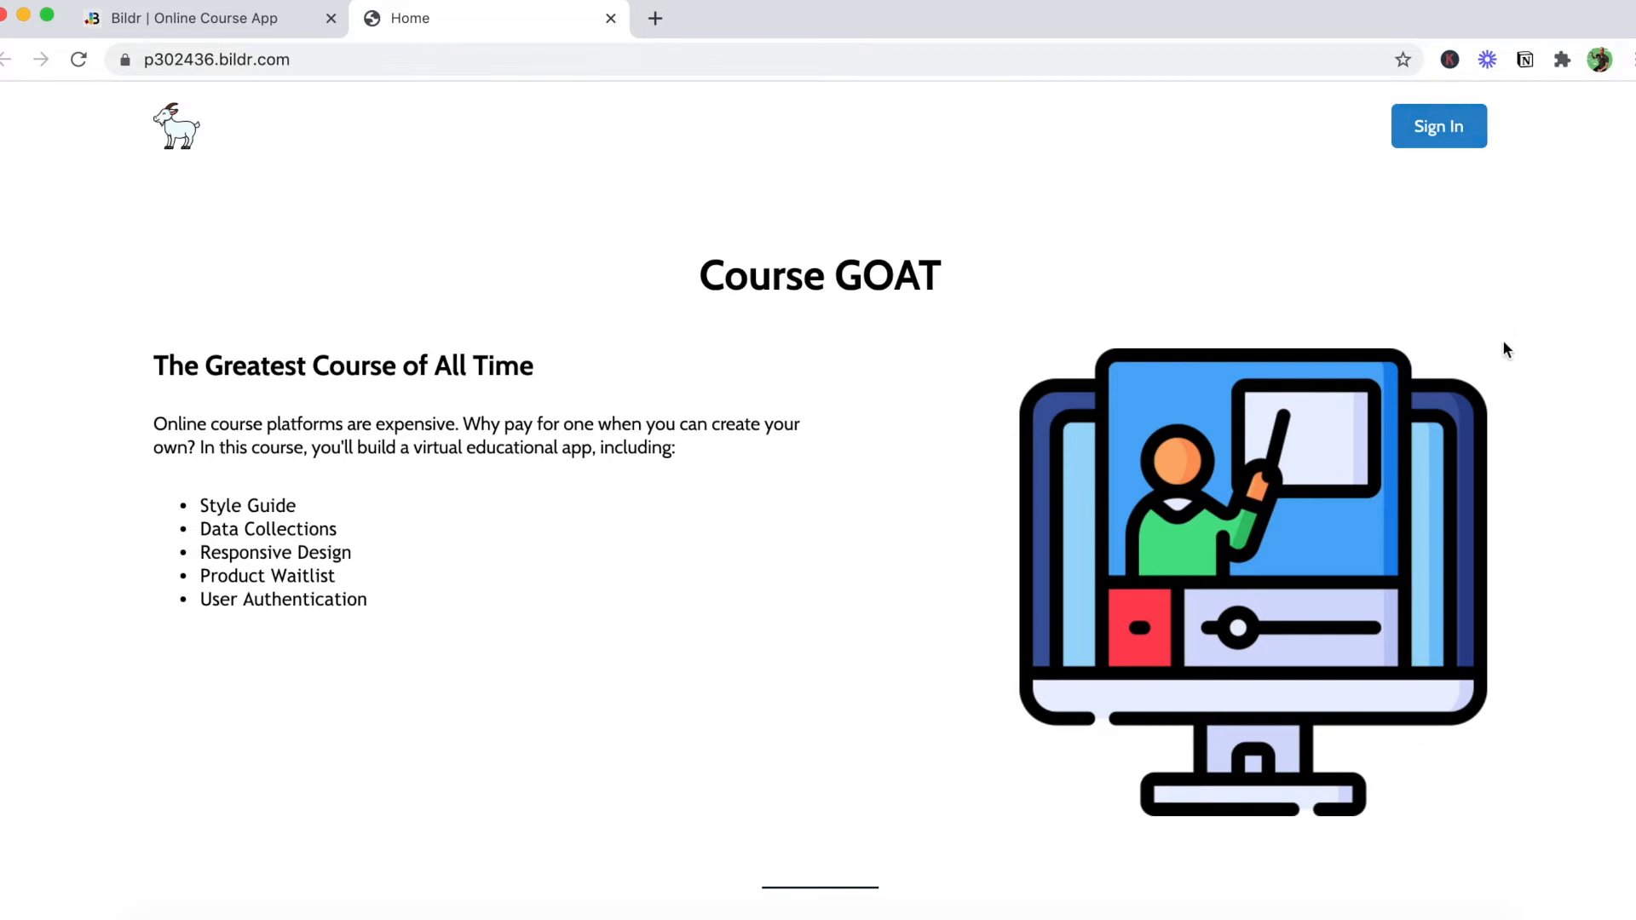
pyautogui.click(176, 18)
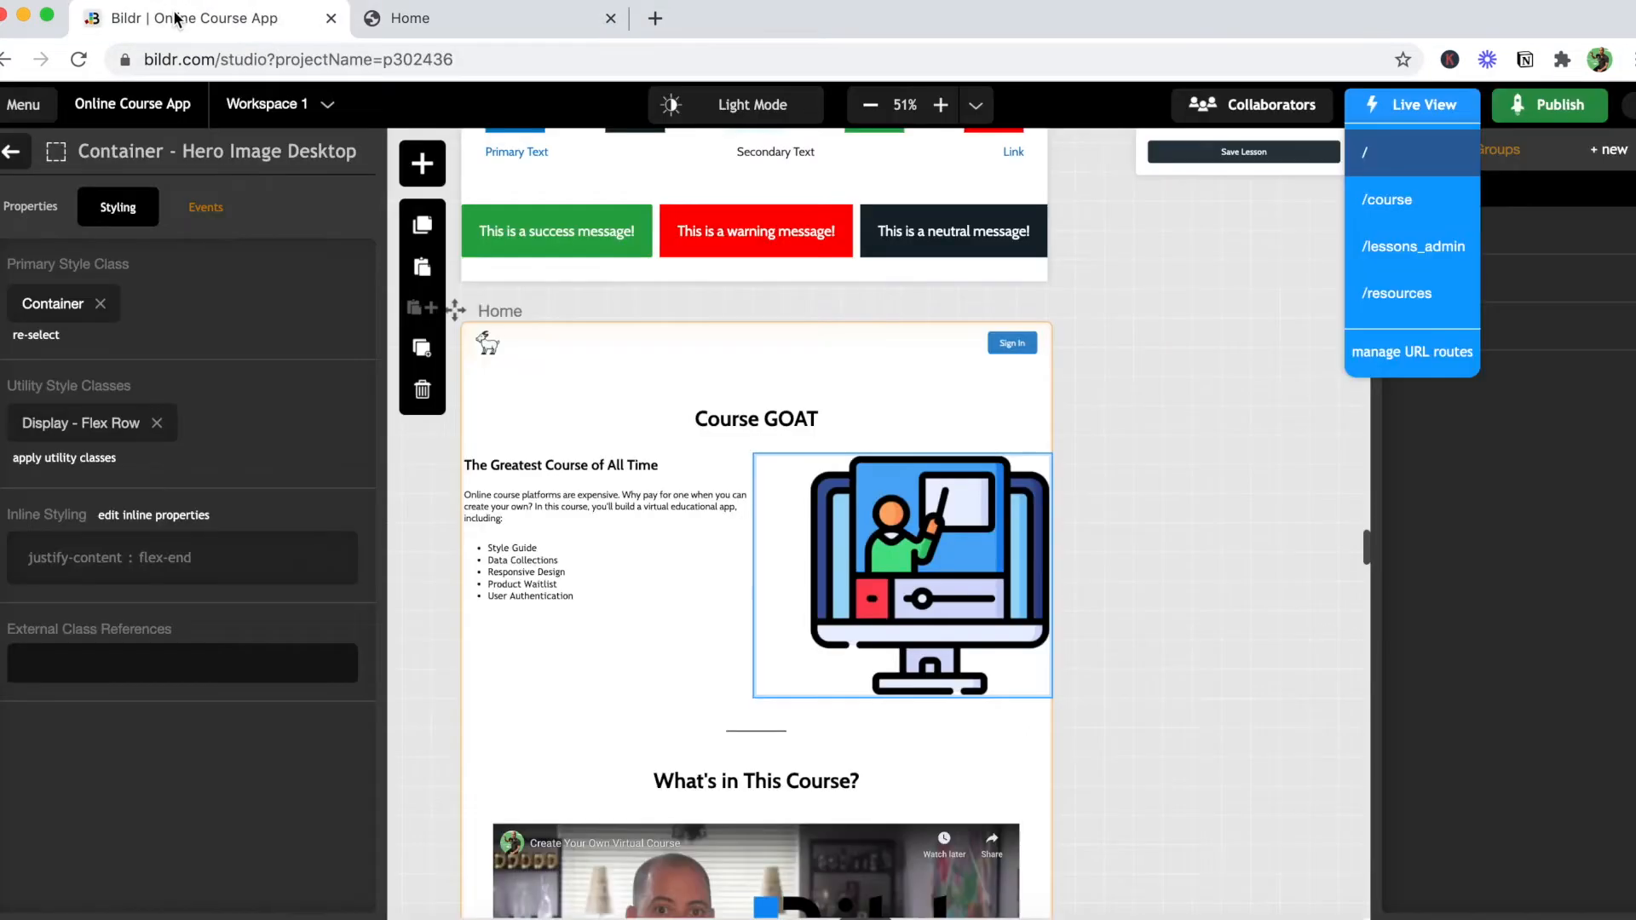
pyautogui.click(7, 155)
# Step: Inspect the primary and utility style classes of the Hero Heading container in the Hero Mobile section
pyautogui.scroll(-5, 144, 603)
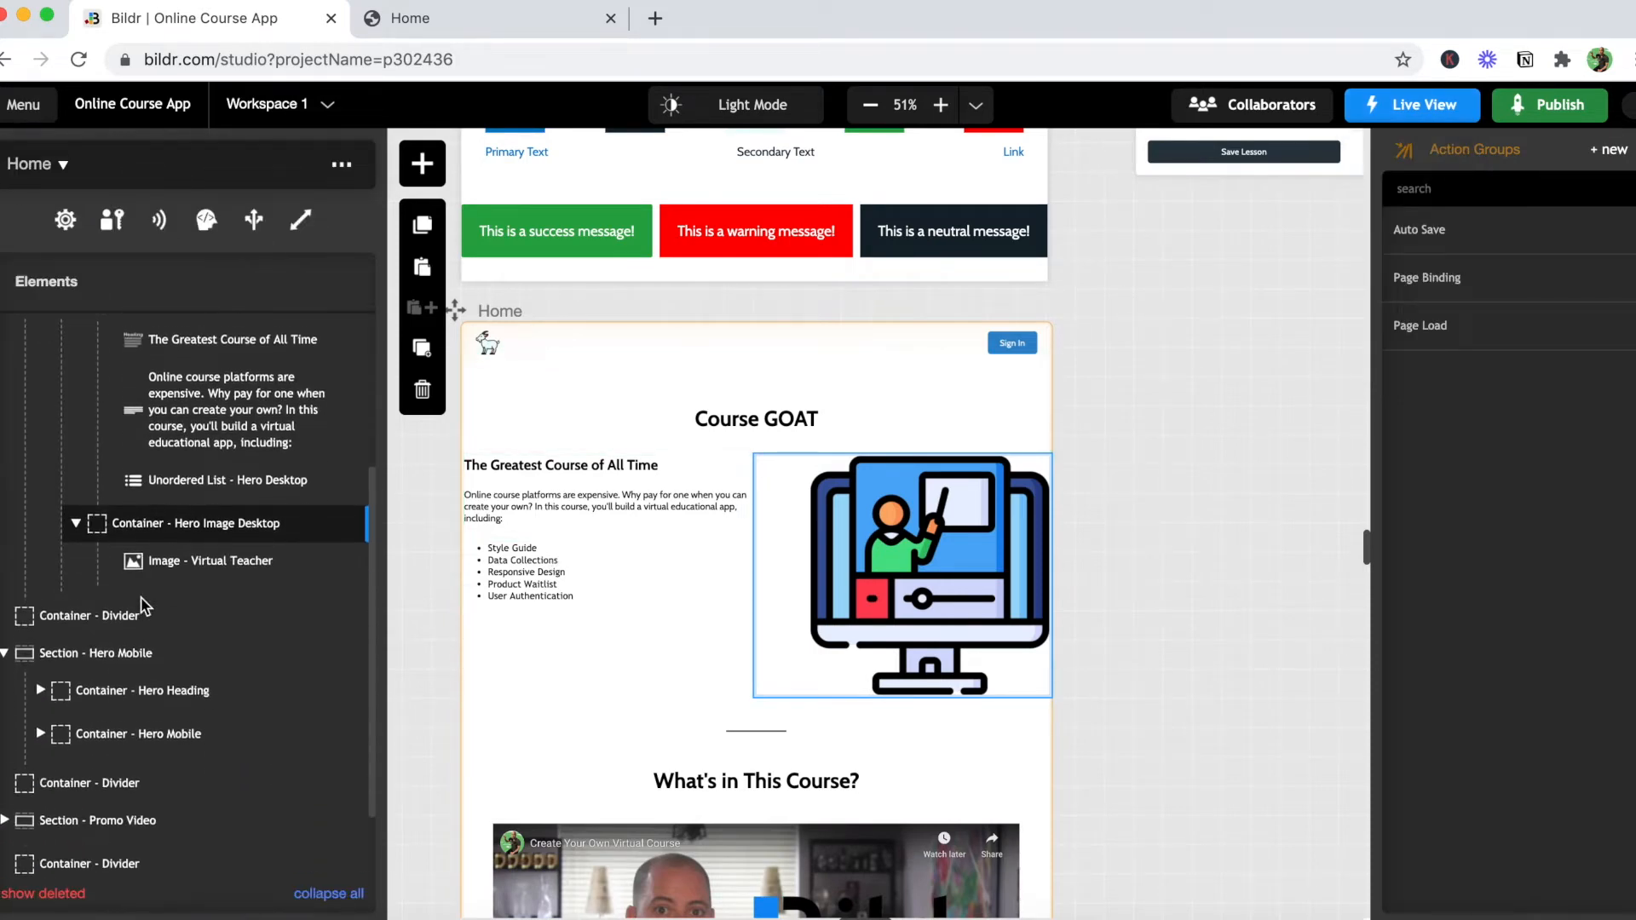
pyautogui.moveTo(342, 608)
pyautogui.click(350, 605)
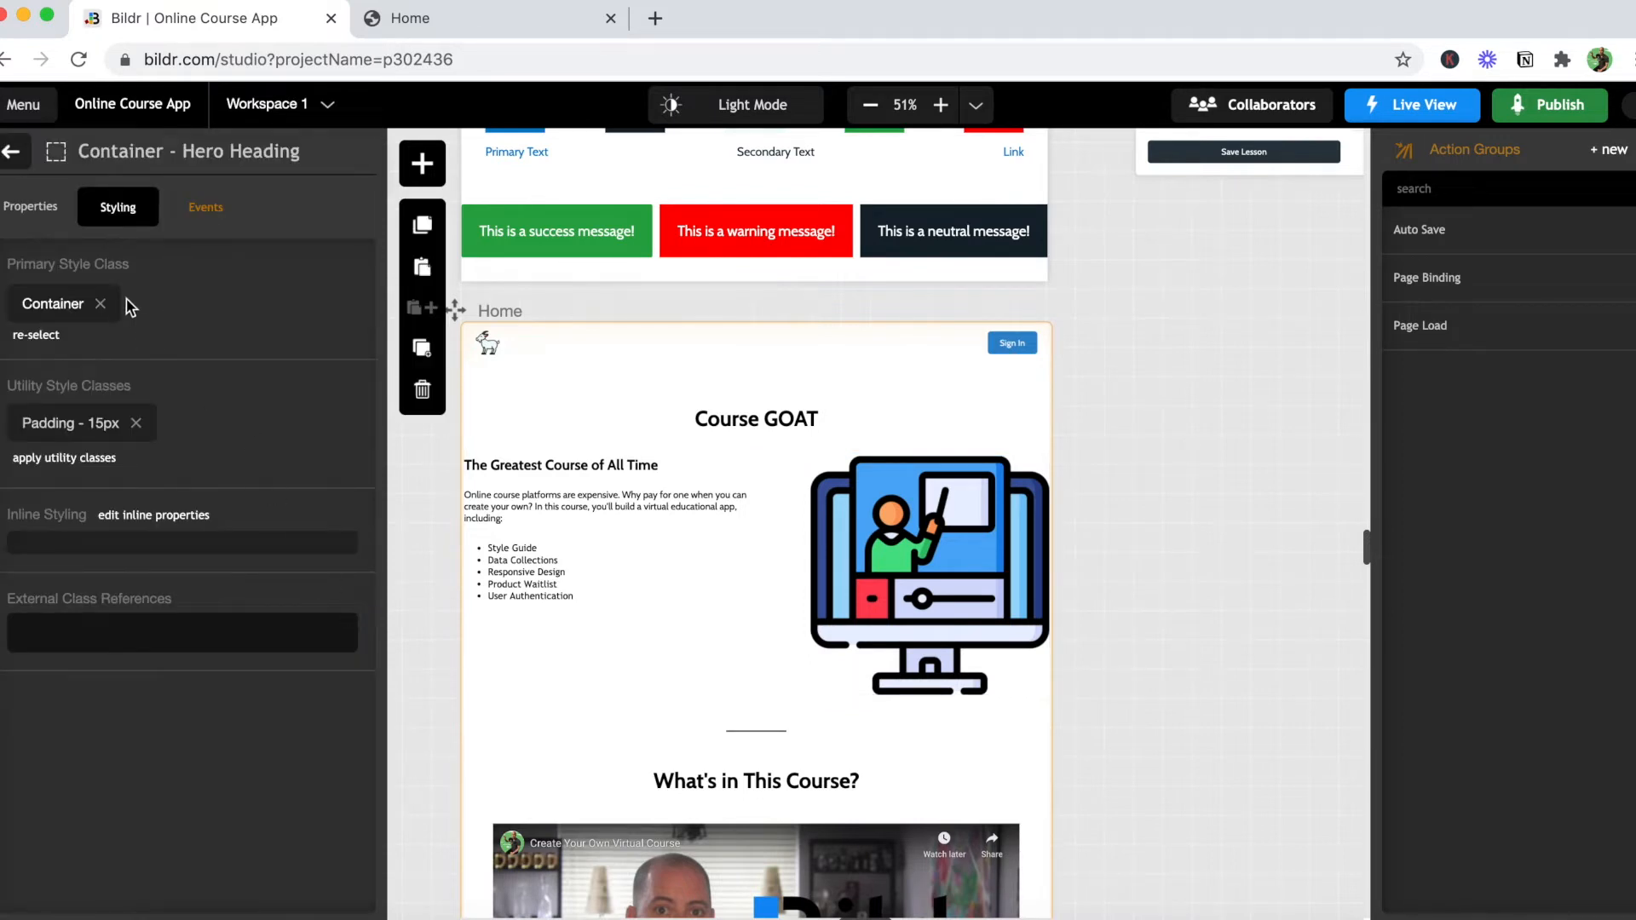
pyautogui.click(17, 157)
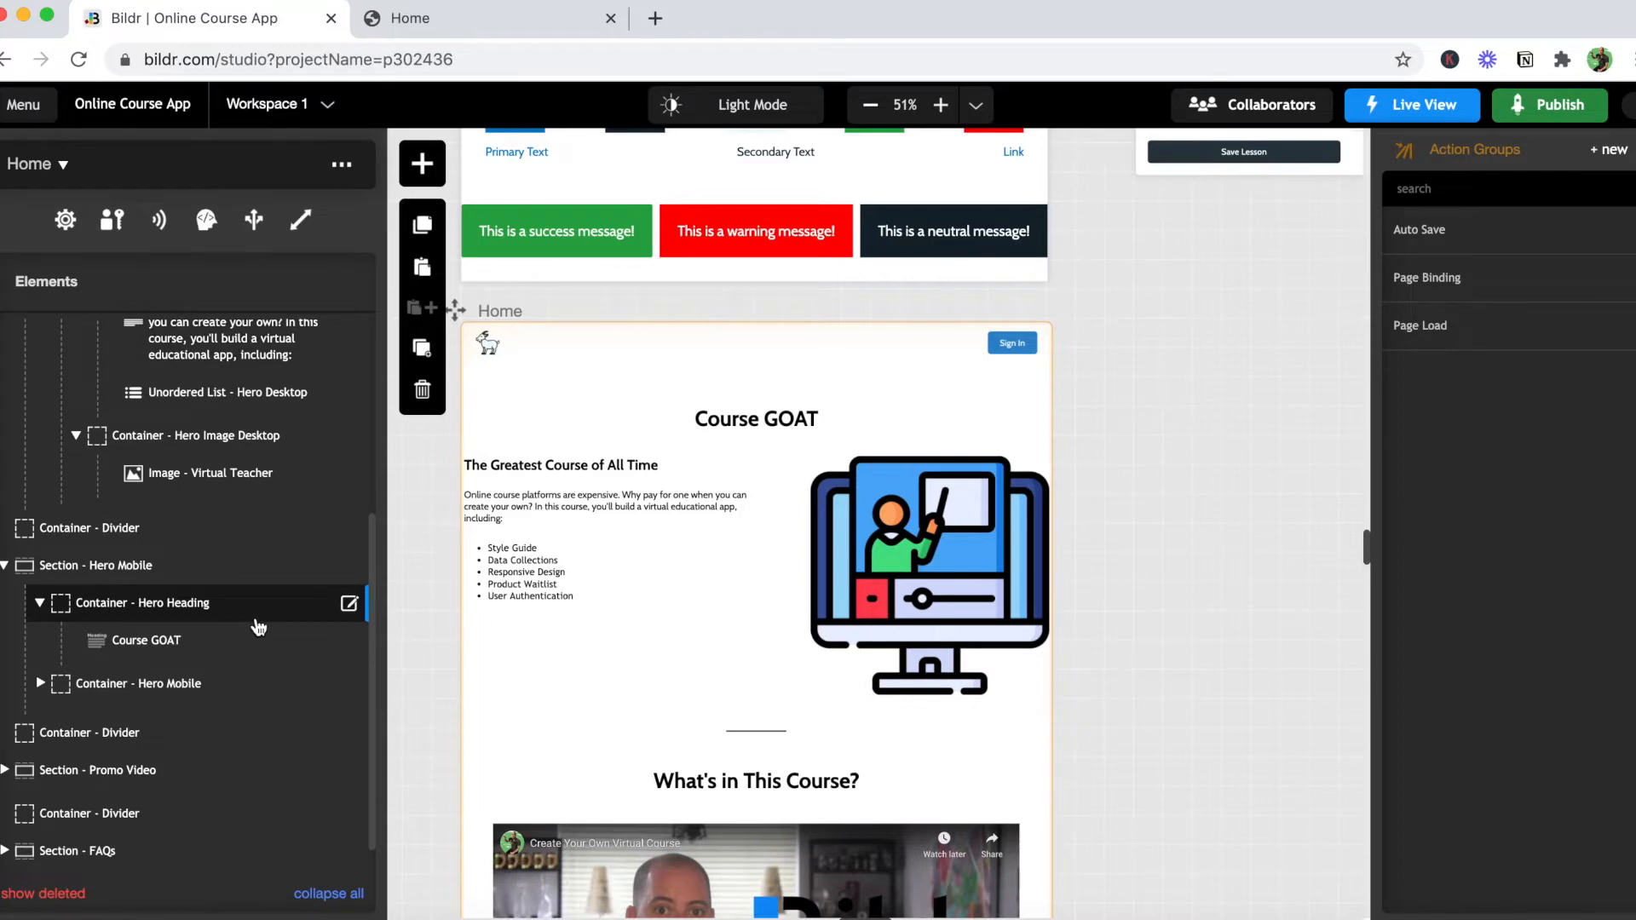
# Step: Inspect the style classes of the mobile "Course GOAT" heading and the utility classes and inline styling of the Hero Mobile container
pyautogui.scroll(-1, 258, 628)
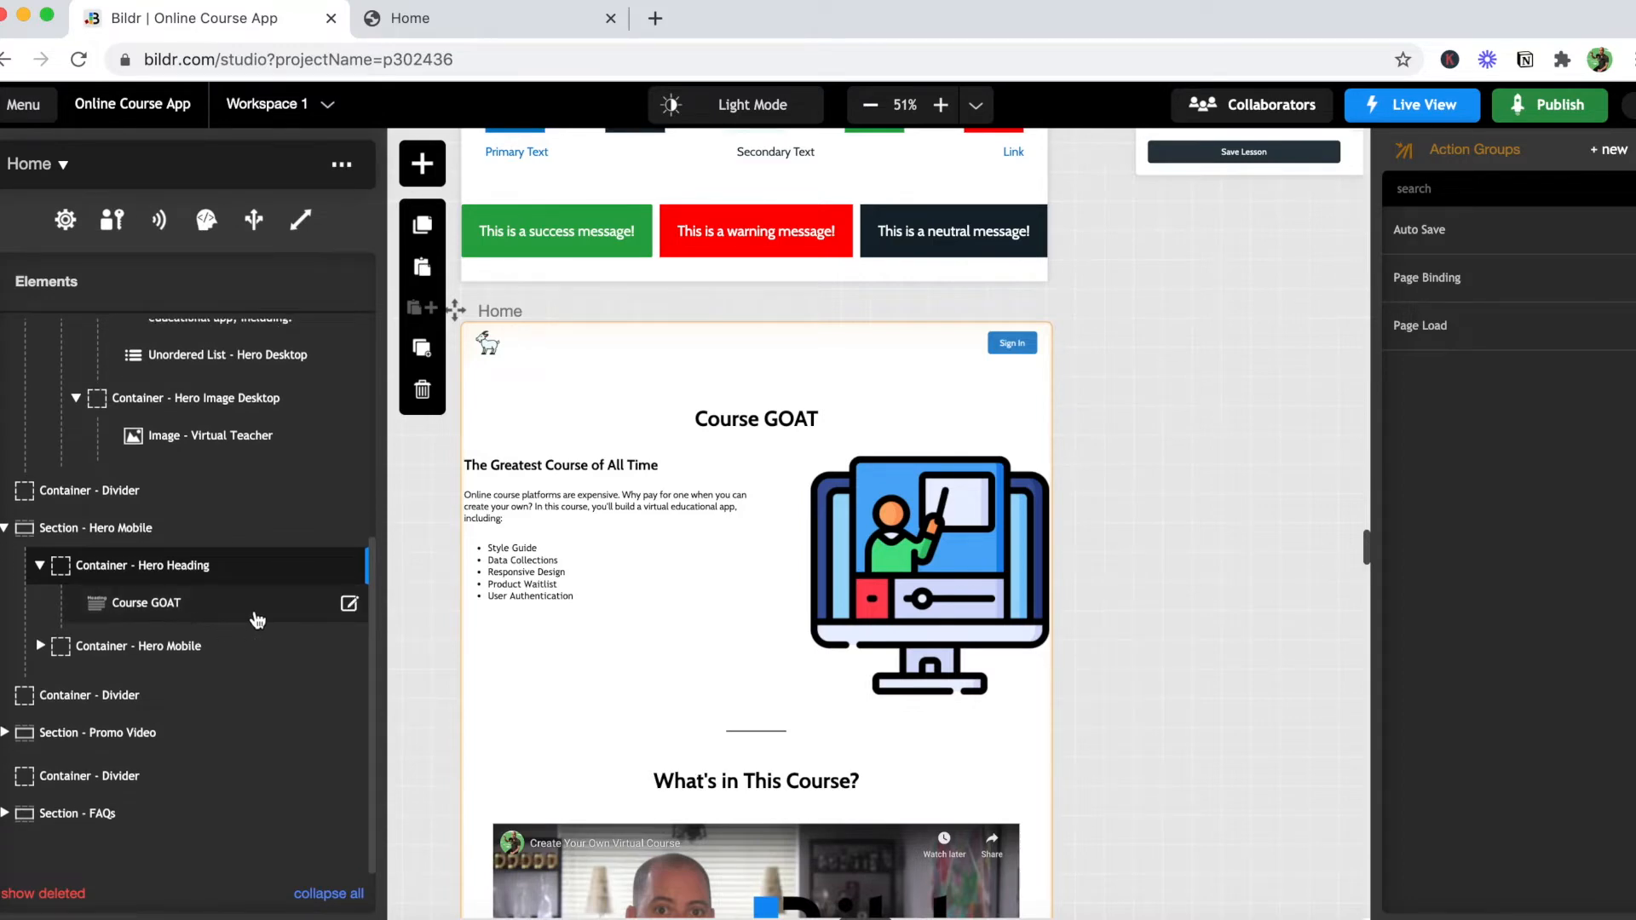
pyautogui.click(258, 620)
pyautogui.click(349, 603)
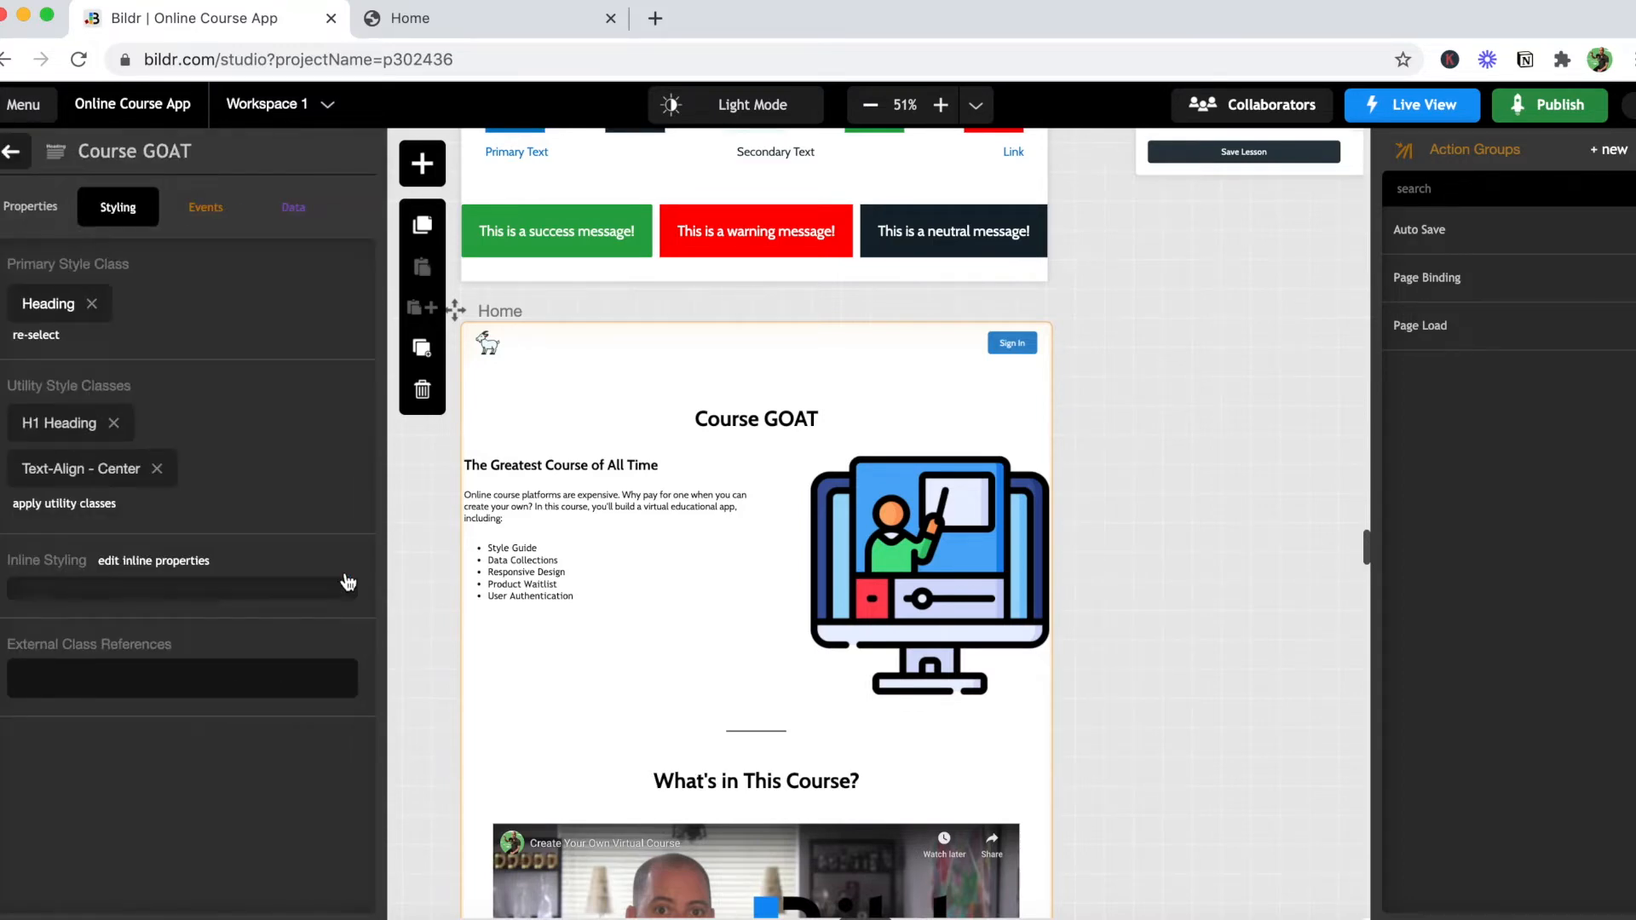
pyautogui.click(11, 153)
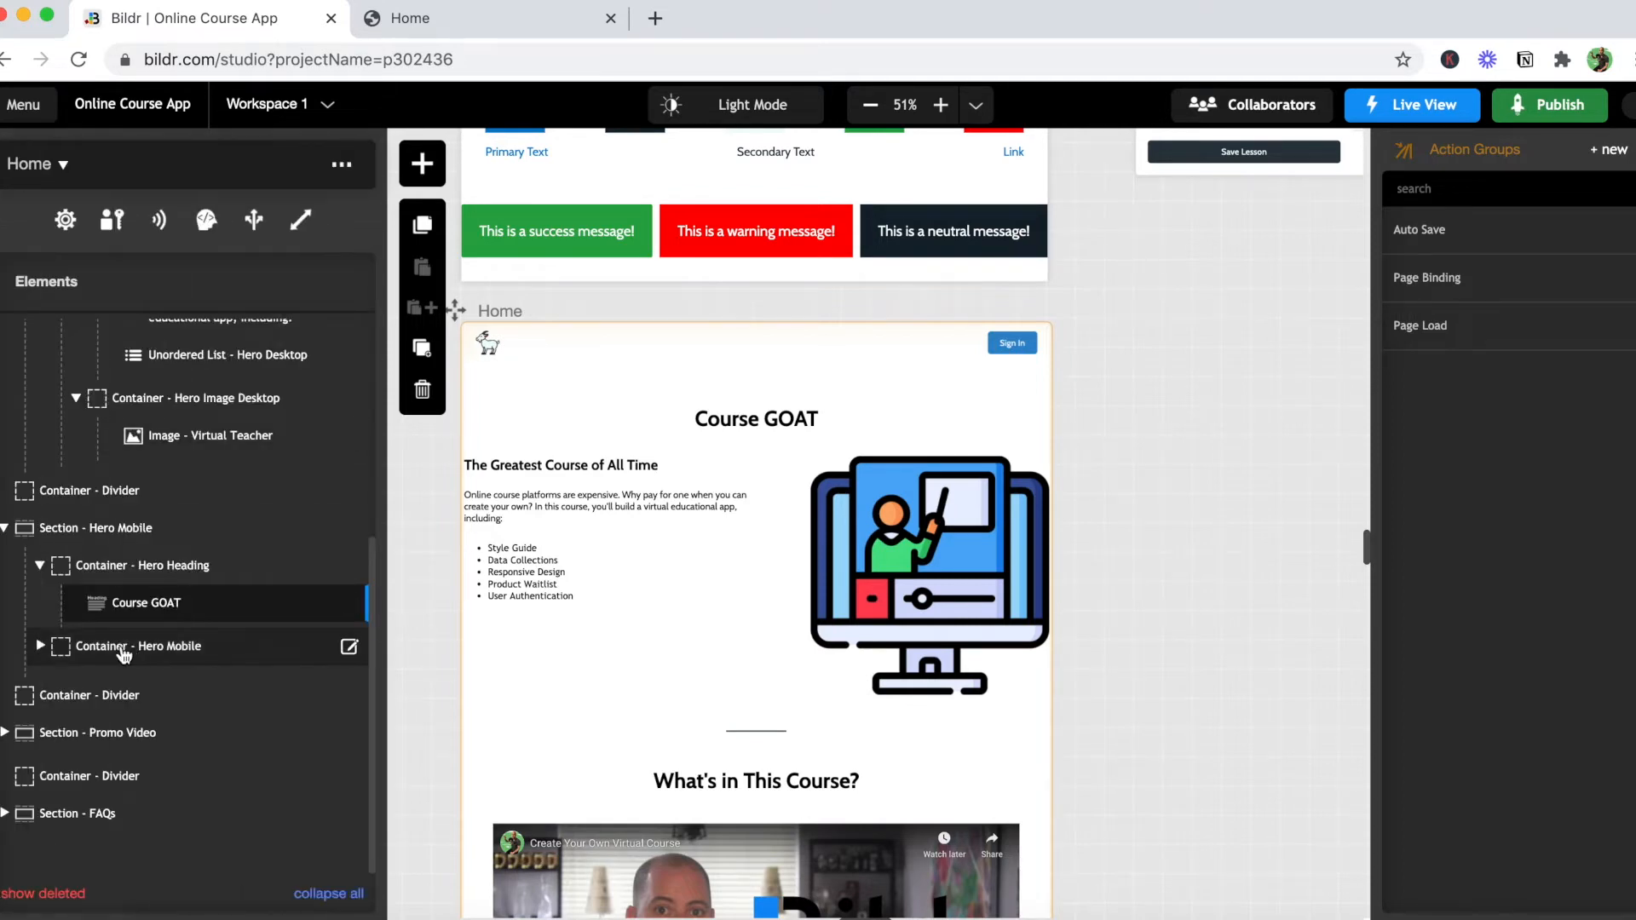
pyautogui.click(351, 649)
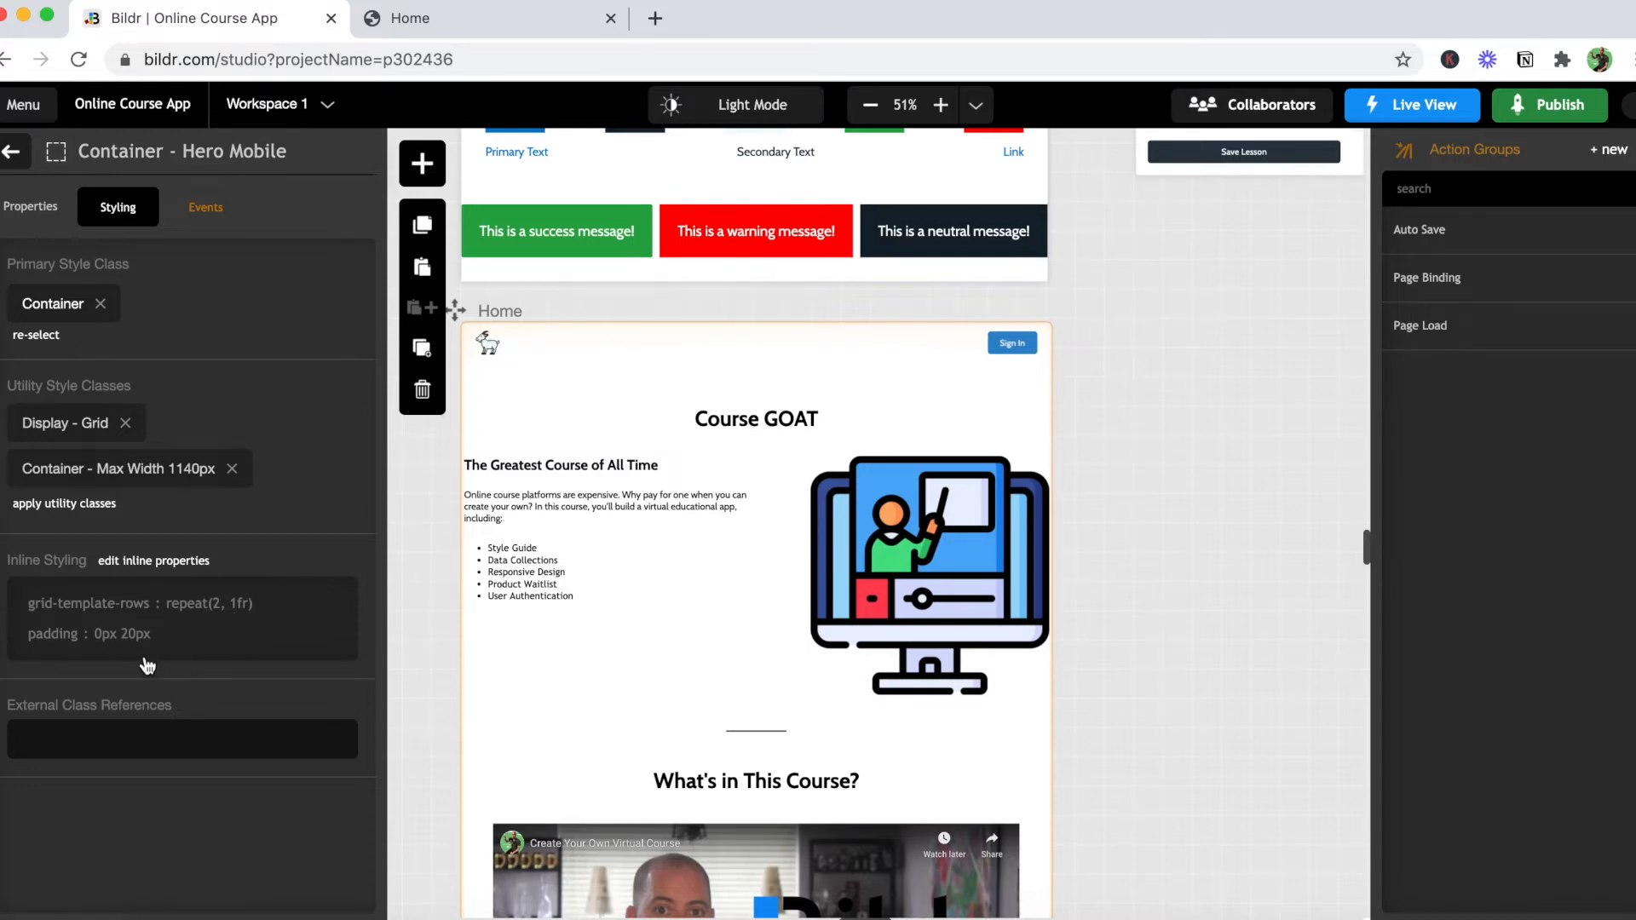
# Step: Switch the live Home page to the developer tools' mobile device emulation and examine the layout of the mobile hero section
pyautogui.click(429, 28)
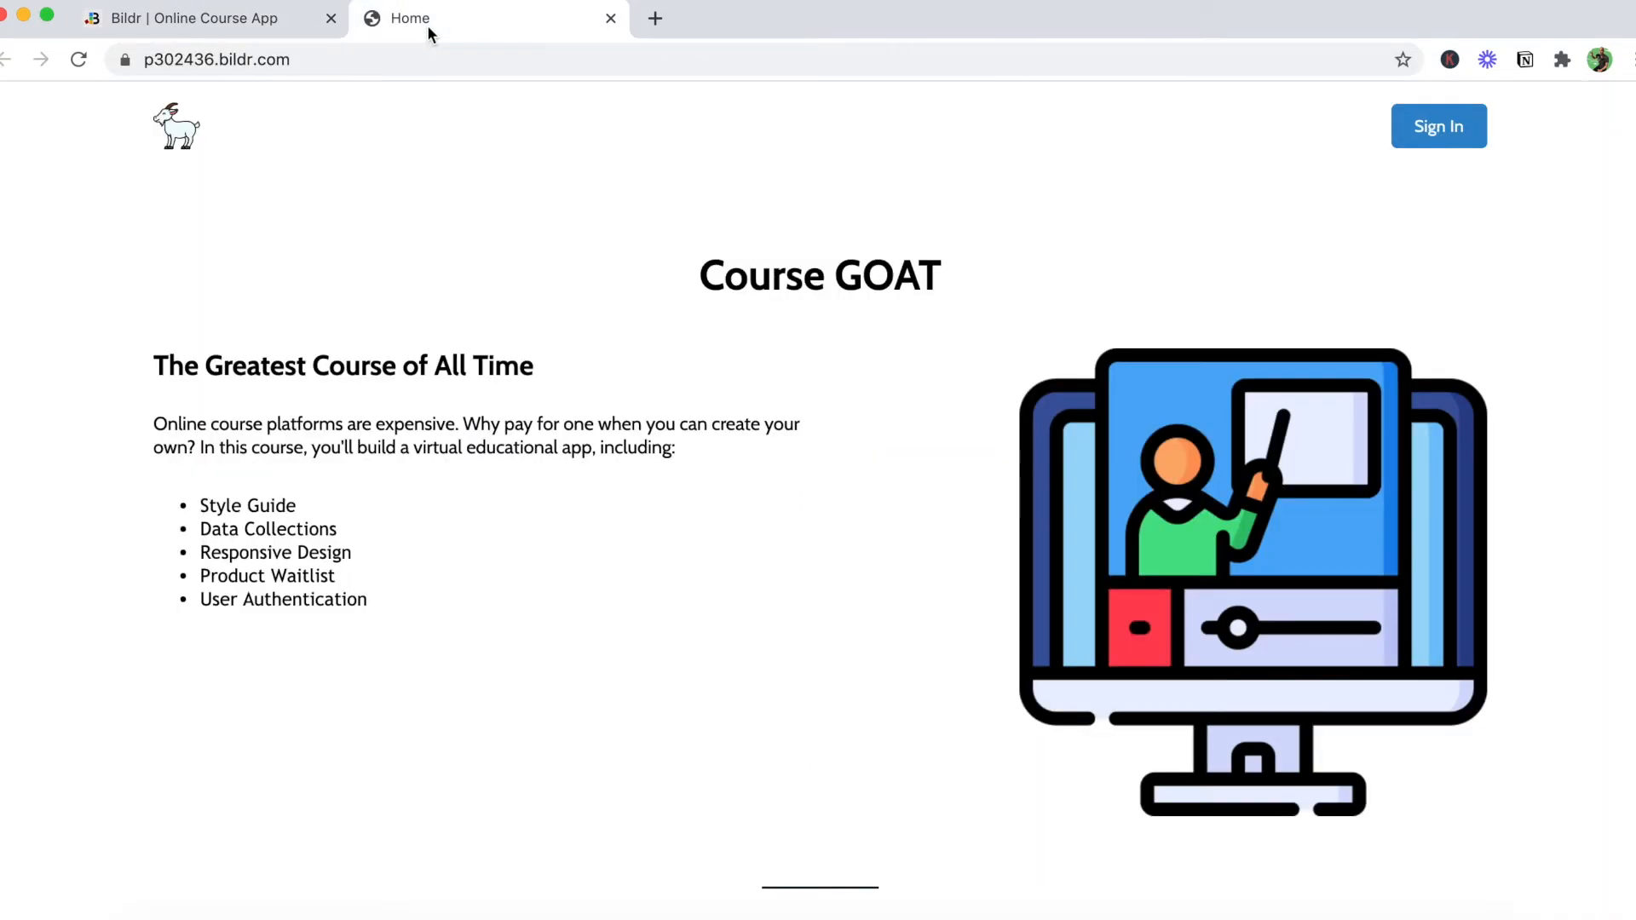
pyautogui.press('super+alt+j')
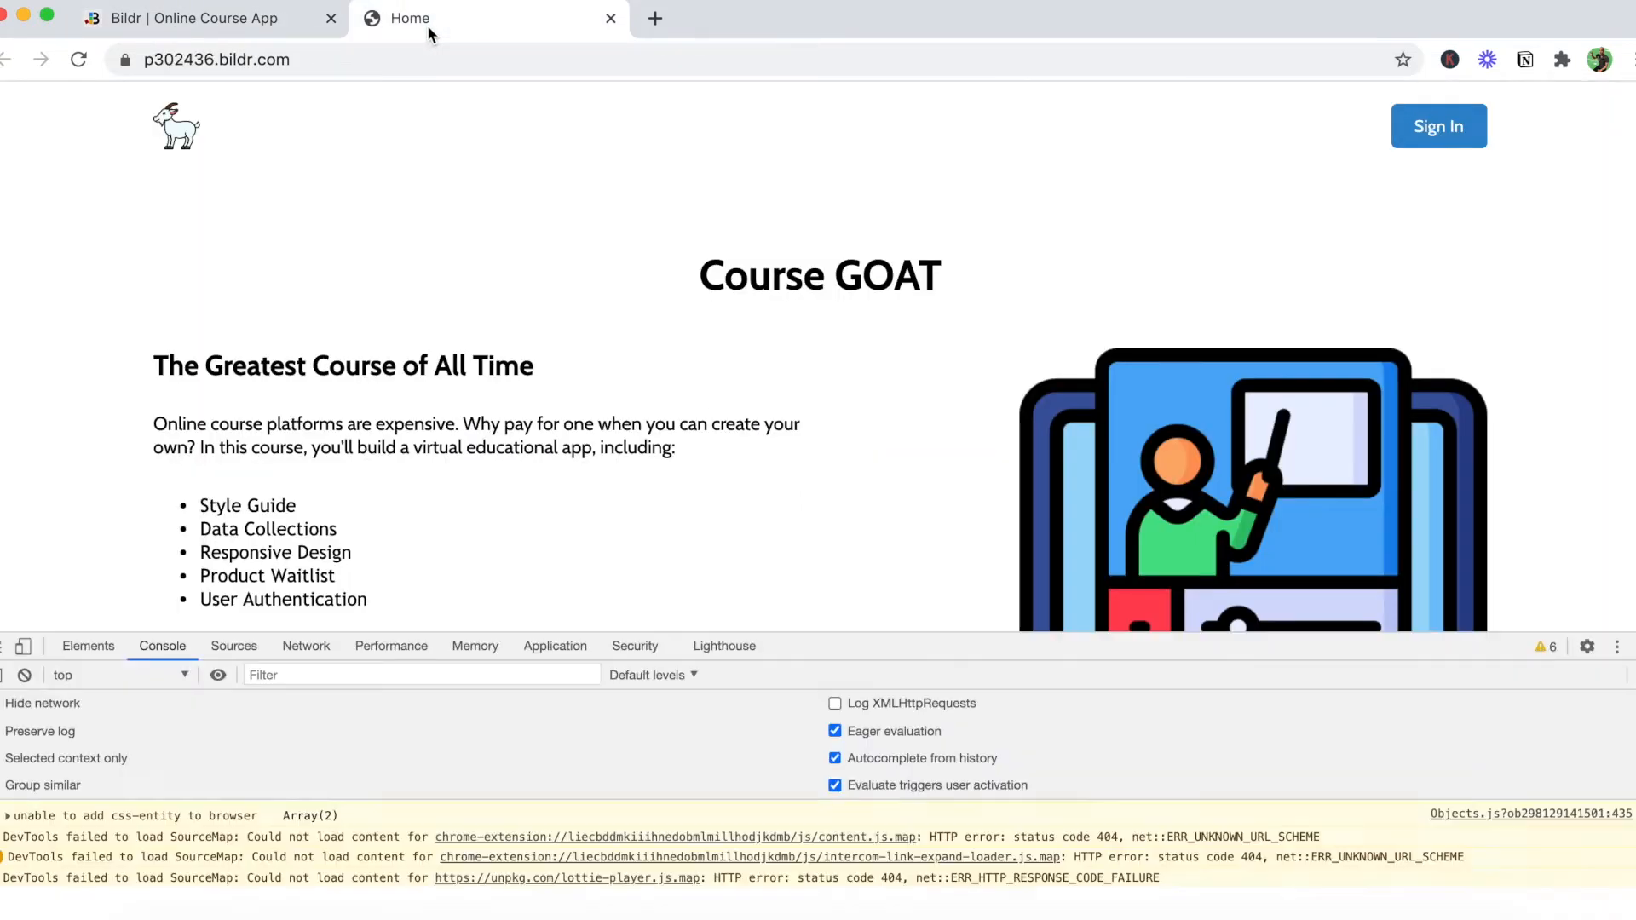
pyautogui.click(23, 646)
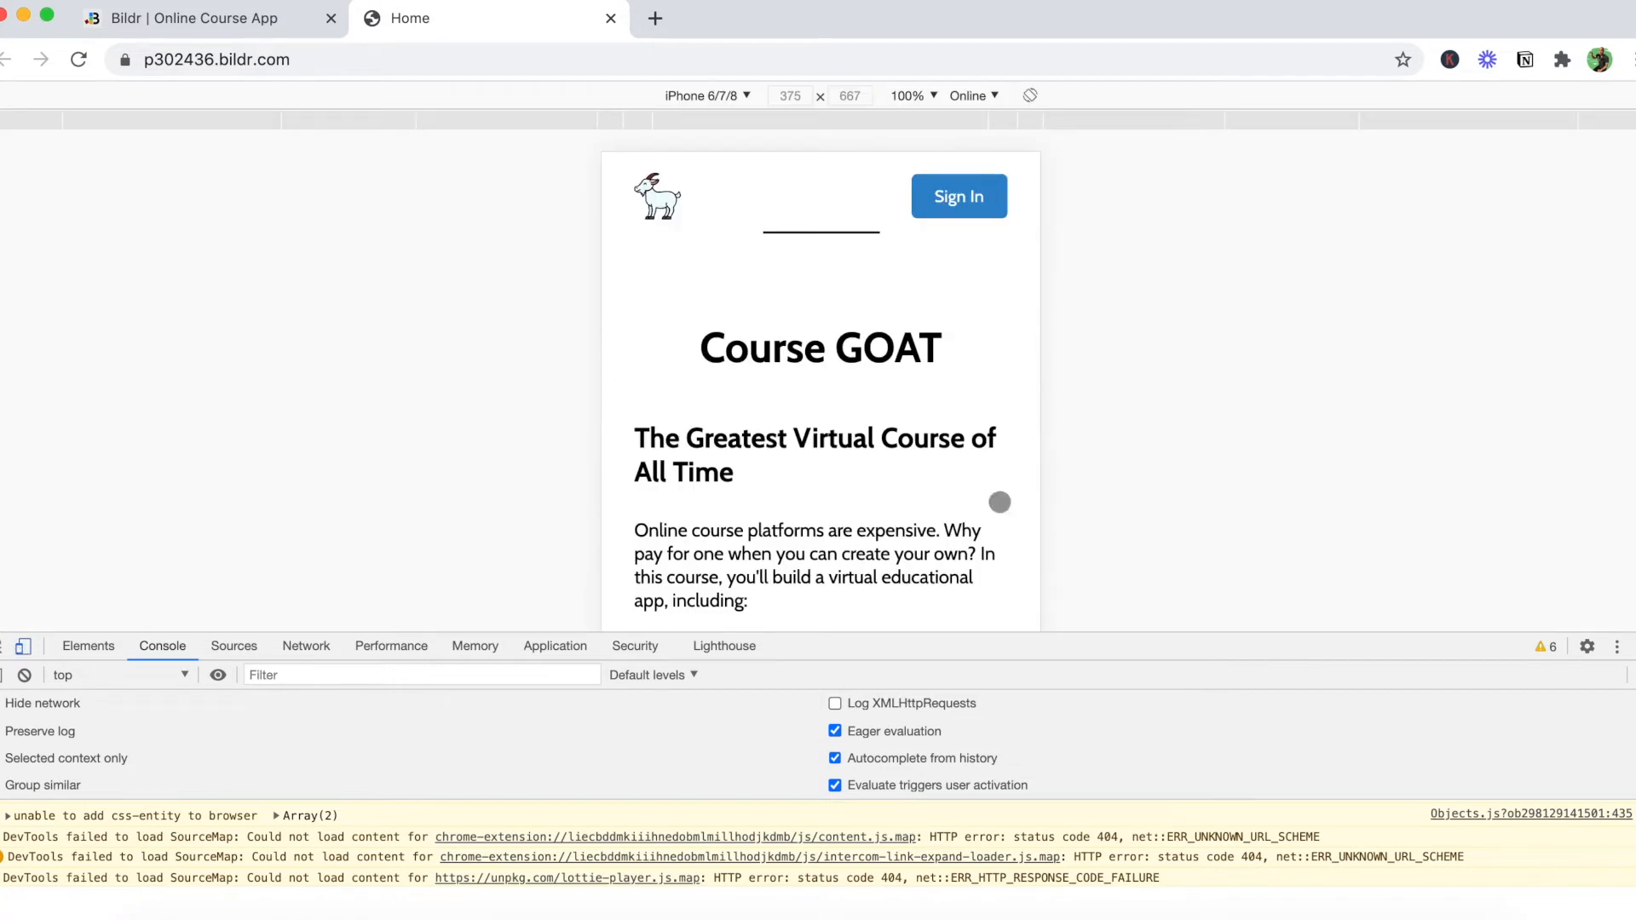
pyautogui.scroll(-2, 915, 498)
pyautogui.scroll(-5, 914, 498)
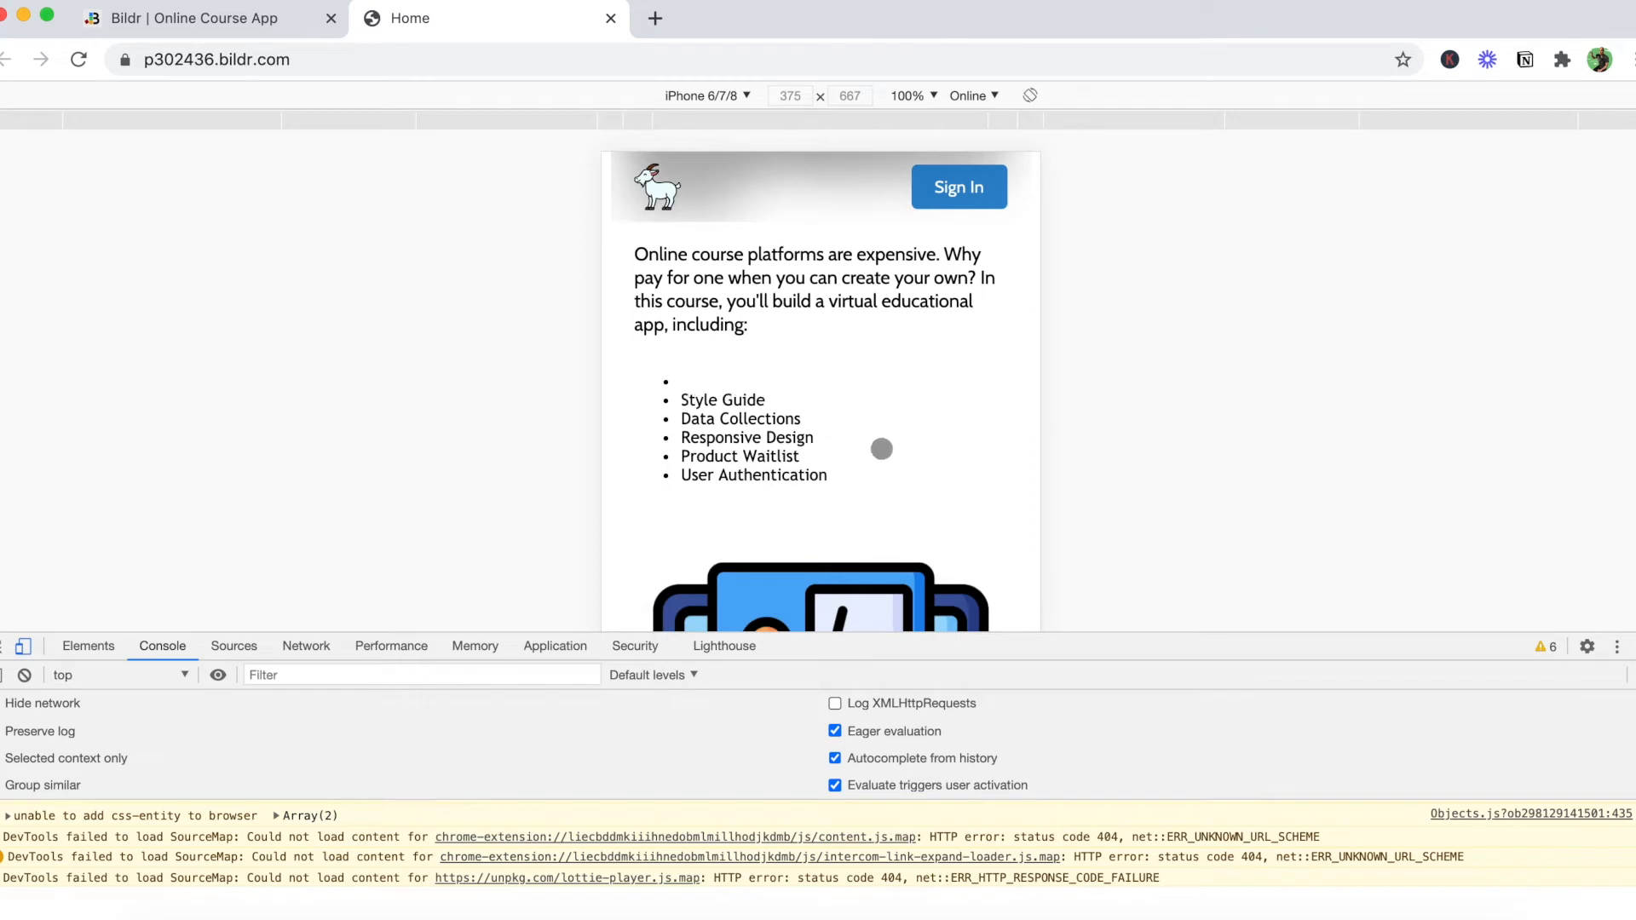
pyautogui.scroll(-2, 918, 480)
pyautogui.scroll(-6, 918, 480)
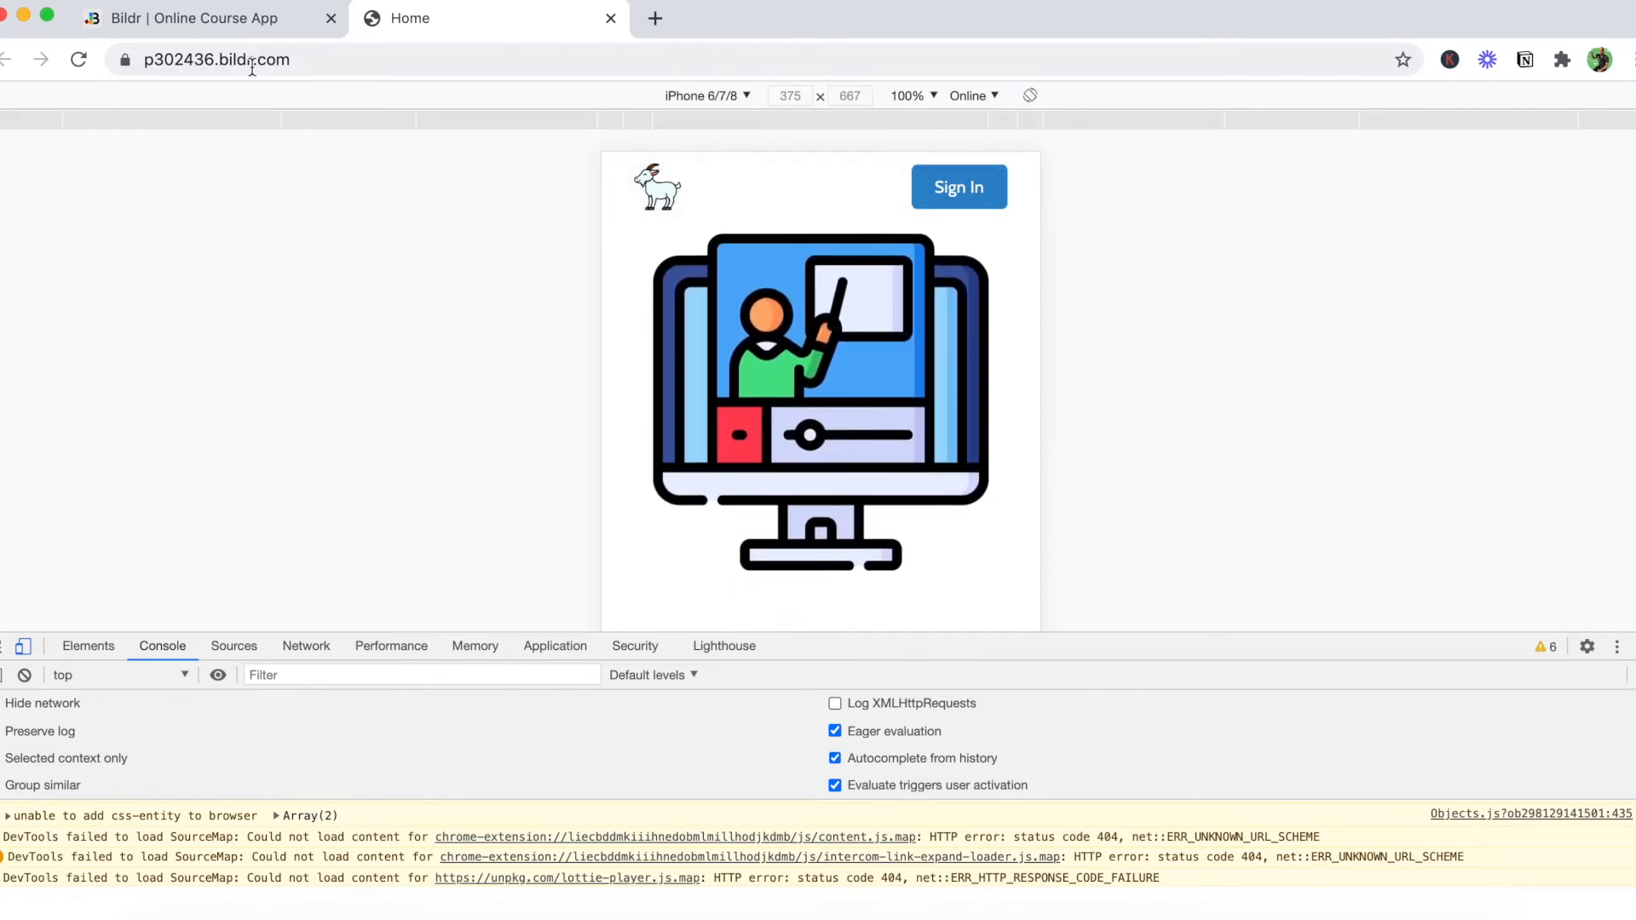
# Step: Inspect the utility class and inline styling of the Hero Text Mobile container and check its text in the live page's mobile preview
pyautogui.click(205, 33)
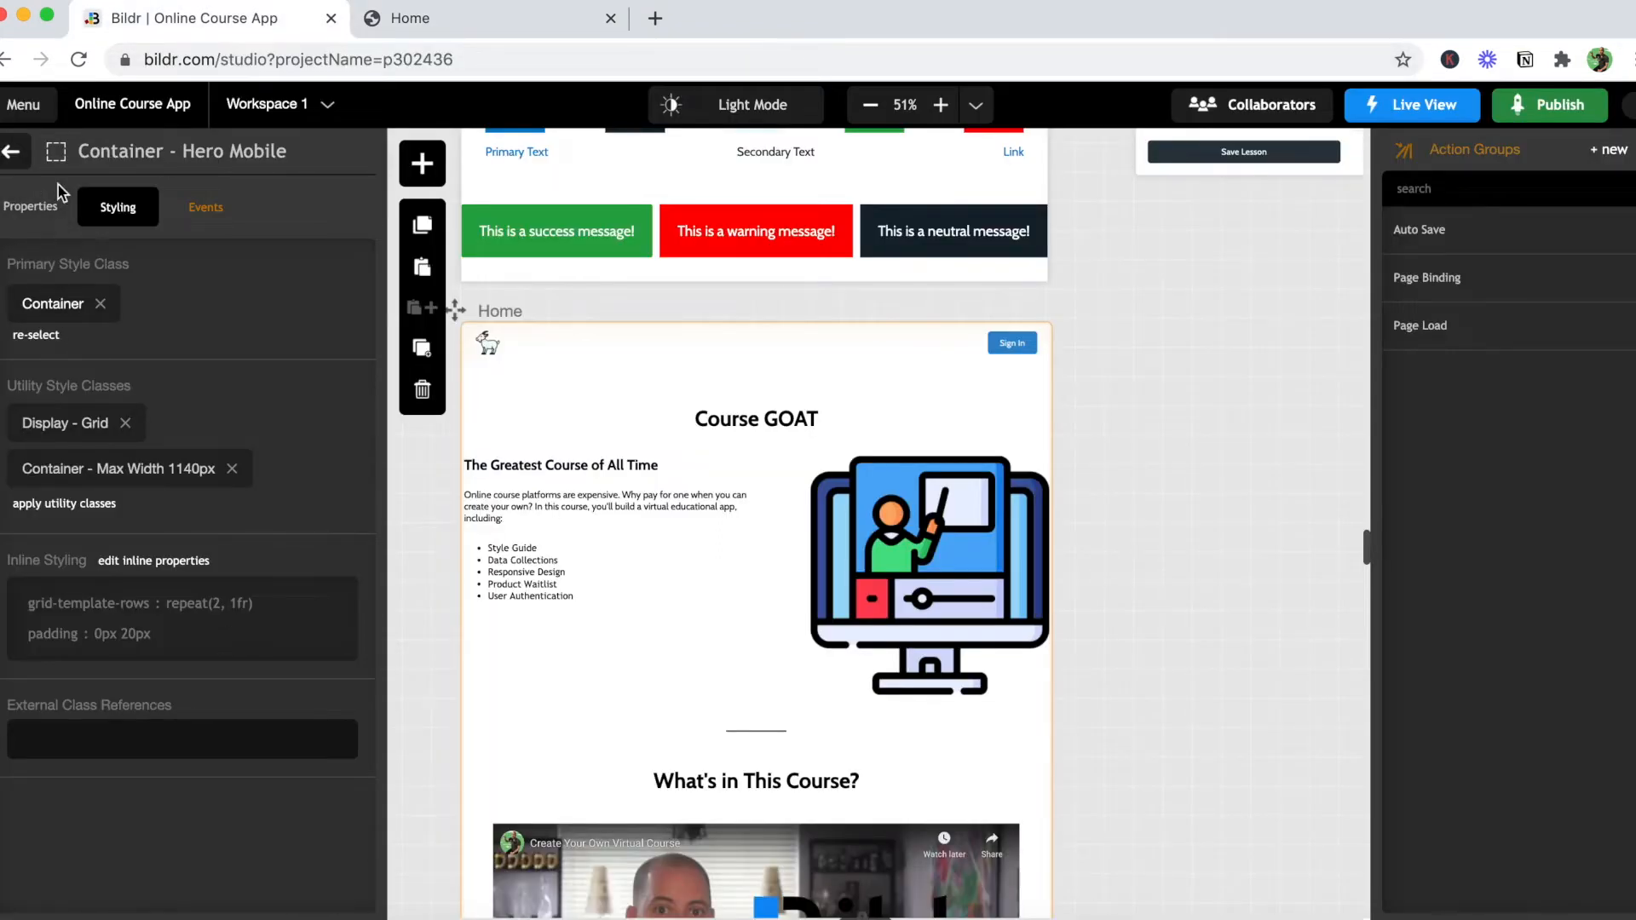
pyautogui.click(12, 156)
pyautogui.click(344, 689)
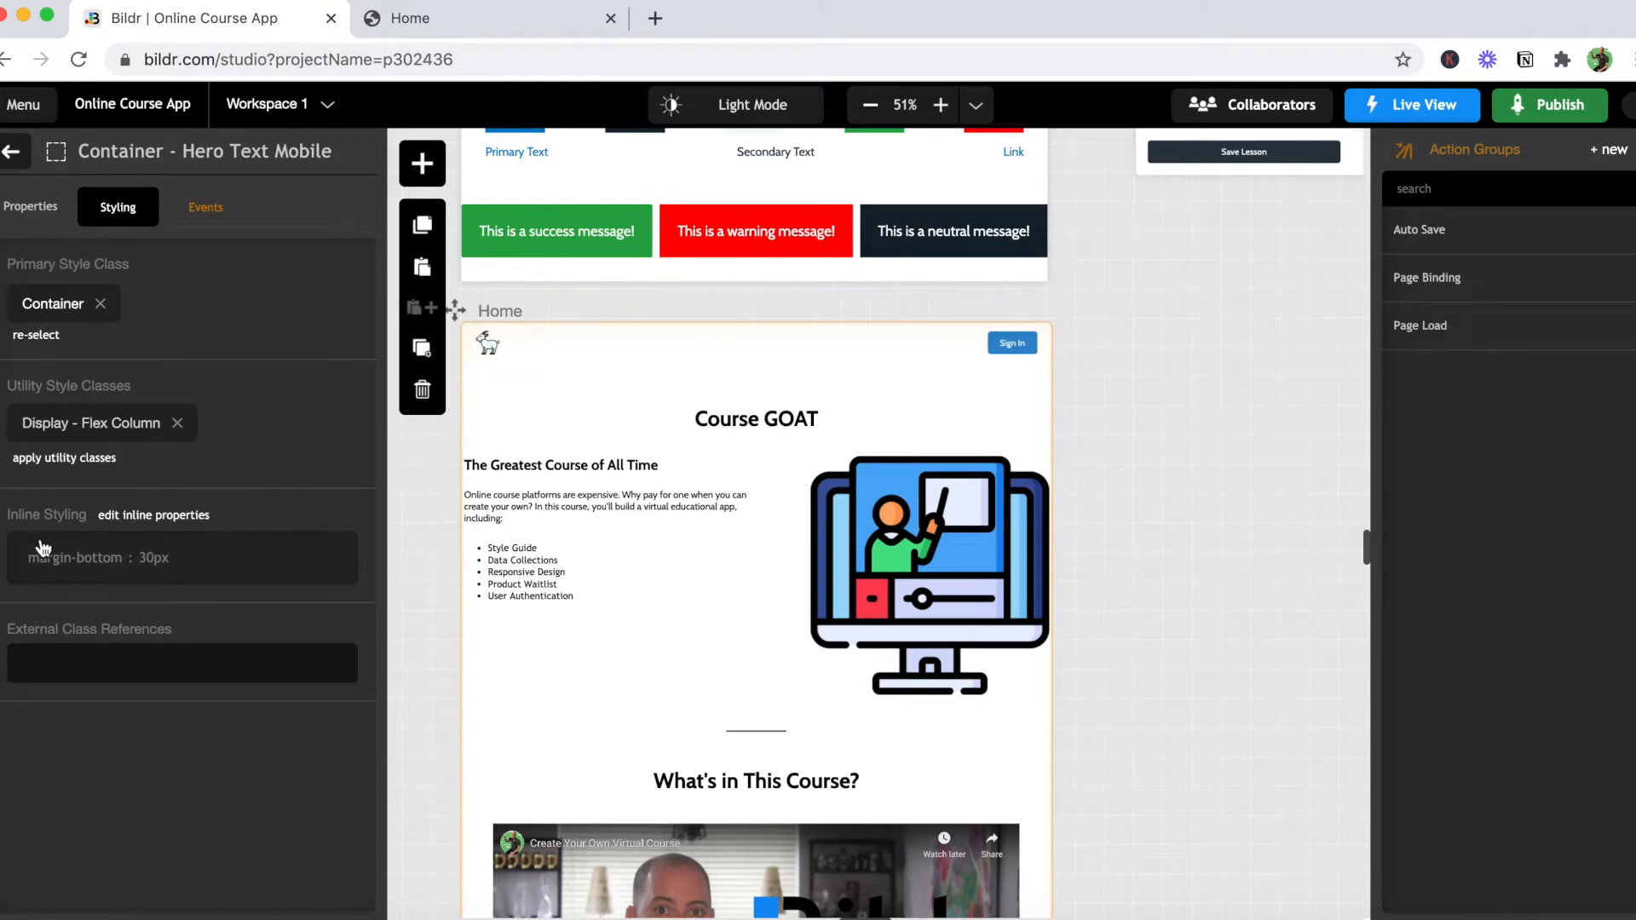
pyautogui.click(435, 21)
pyautogui.moveTo(680, 530)
pyautogui.scroll(-5, 679, 529)
pyautogui.scroll(3, 679, 529)
pyautogui.scroll(-5, 679, 529)
pyautogui.scroll(10, 681, 529)
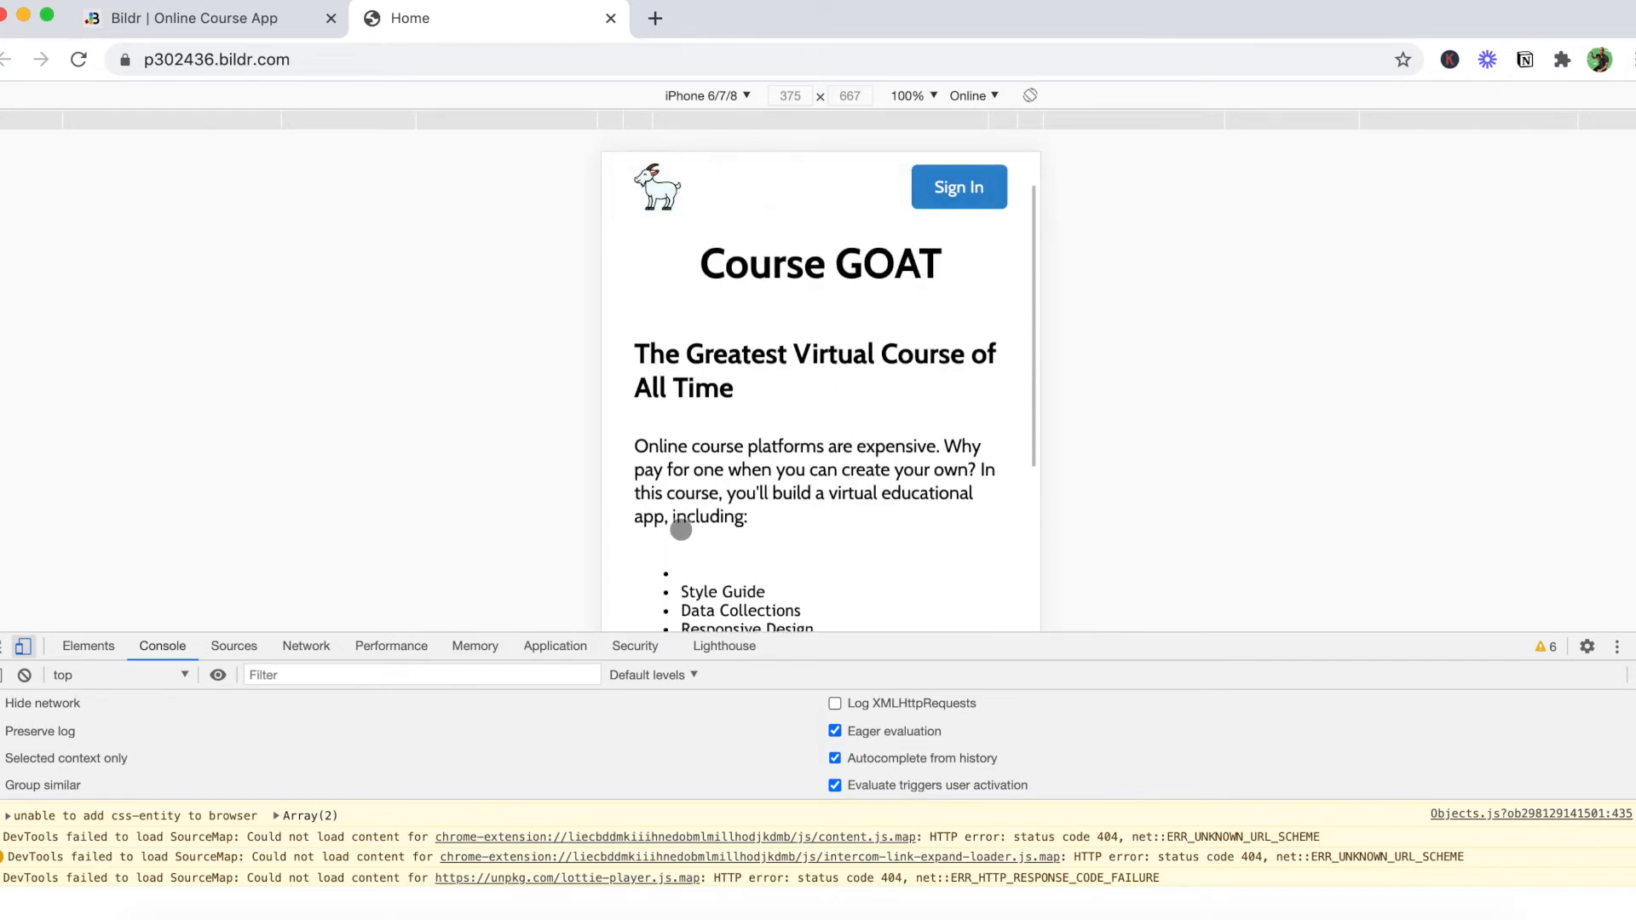
pyautogui.scroll(-3, 681, 529)
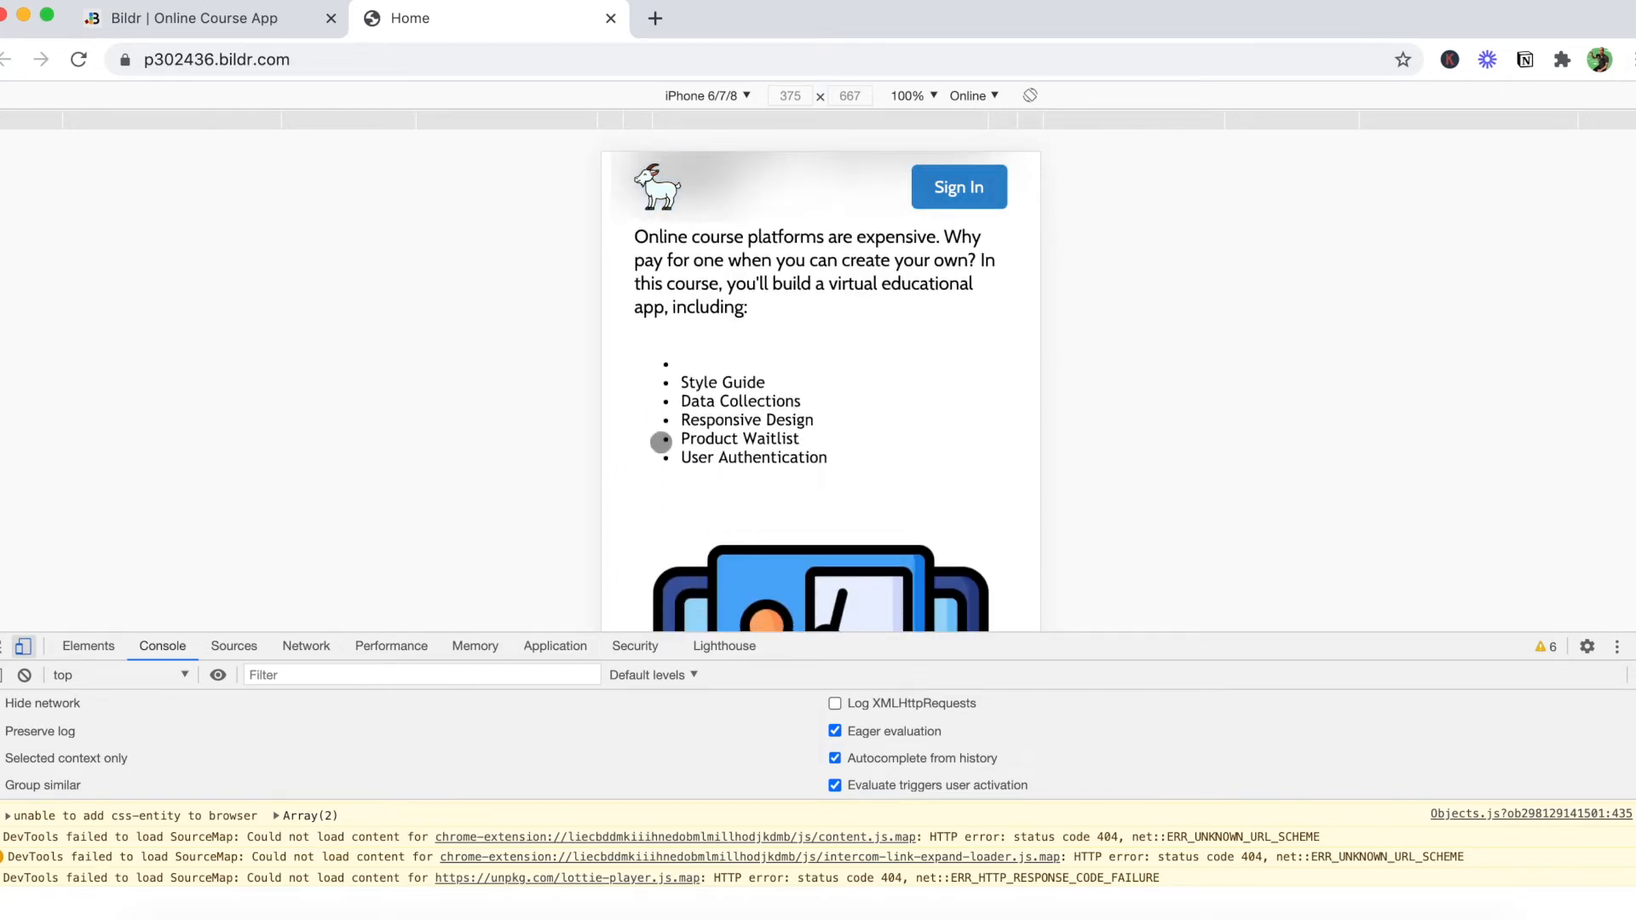
# Step: Inspect the utility class and inline styling of the Hero Image Mobile container and check the image's placement in the live page's mobile preview
pyautogui.click(255, 15)
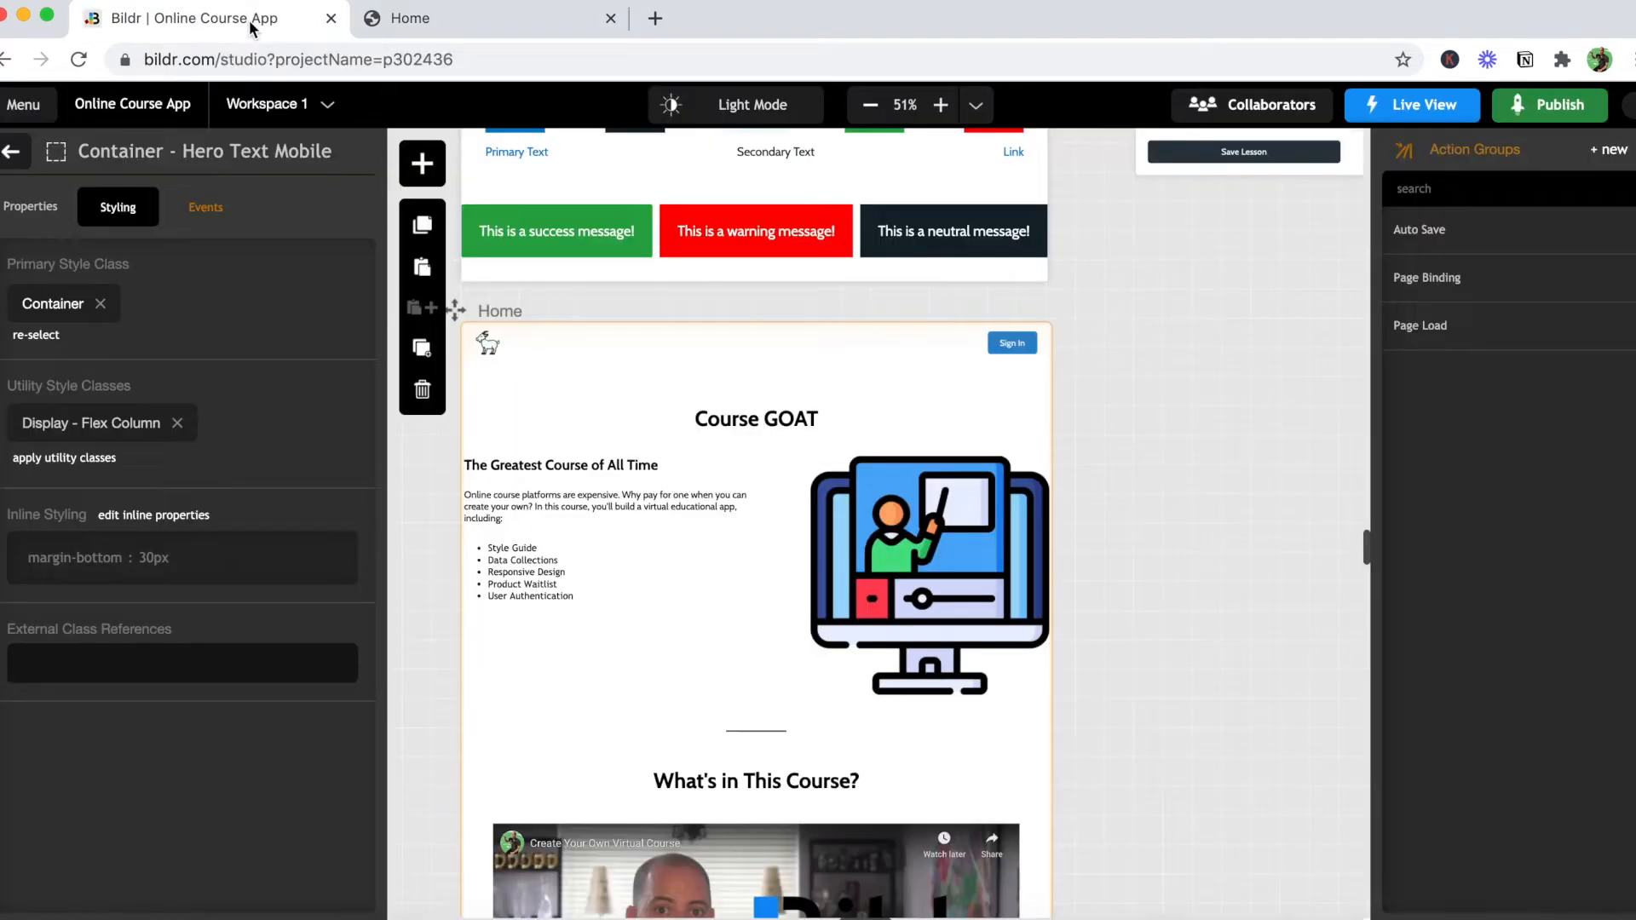
pyautogui.click(17, 161)
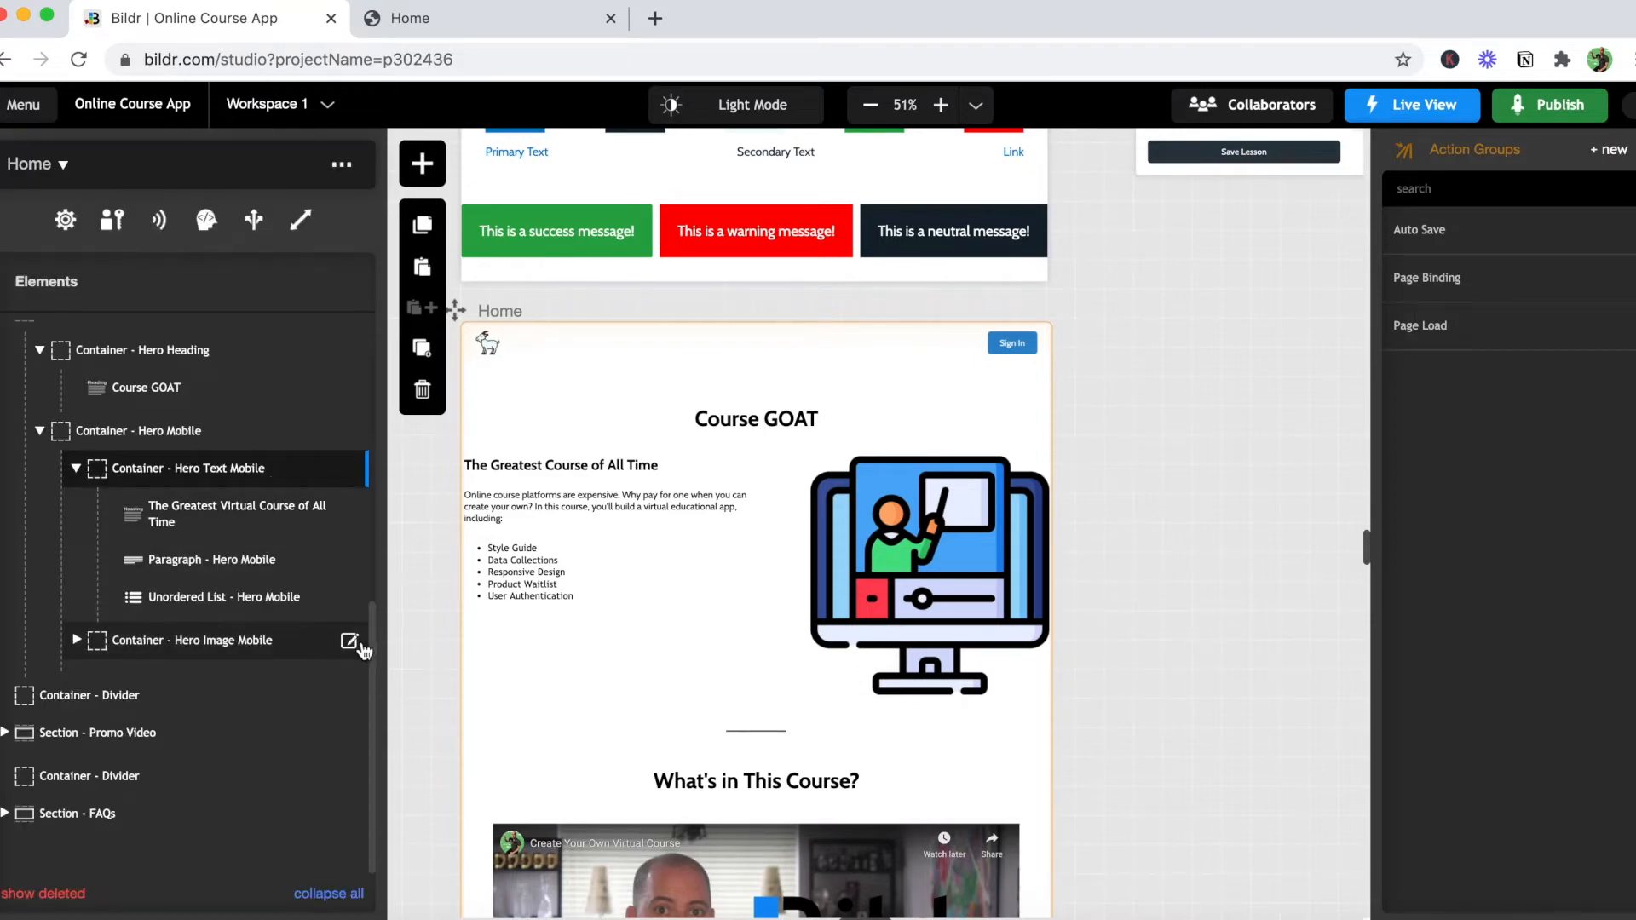
pyautogui.click(350, 644)
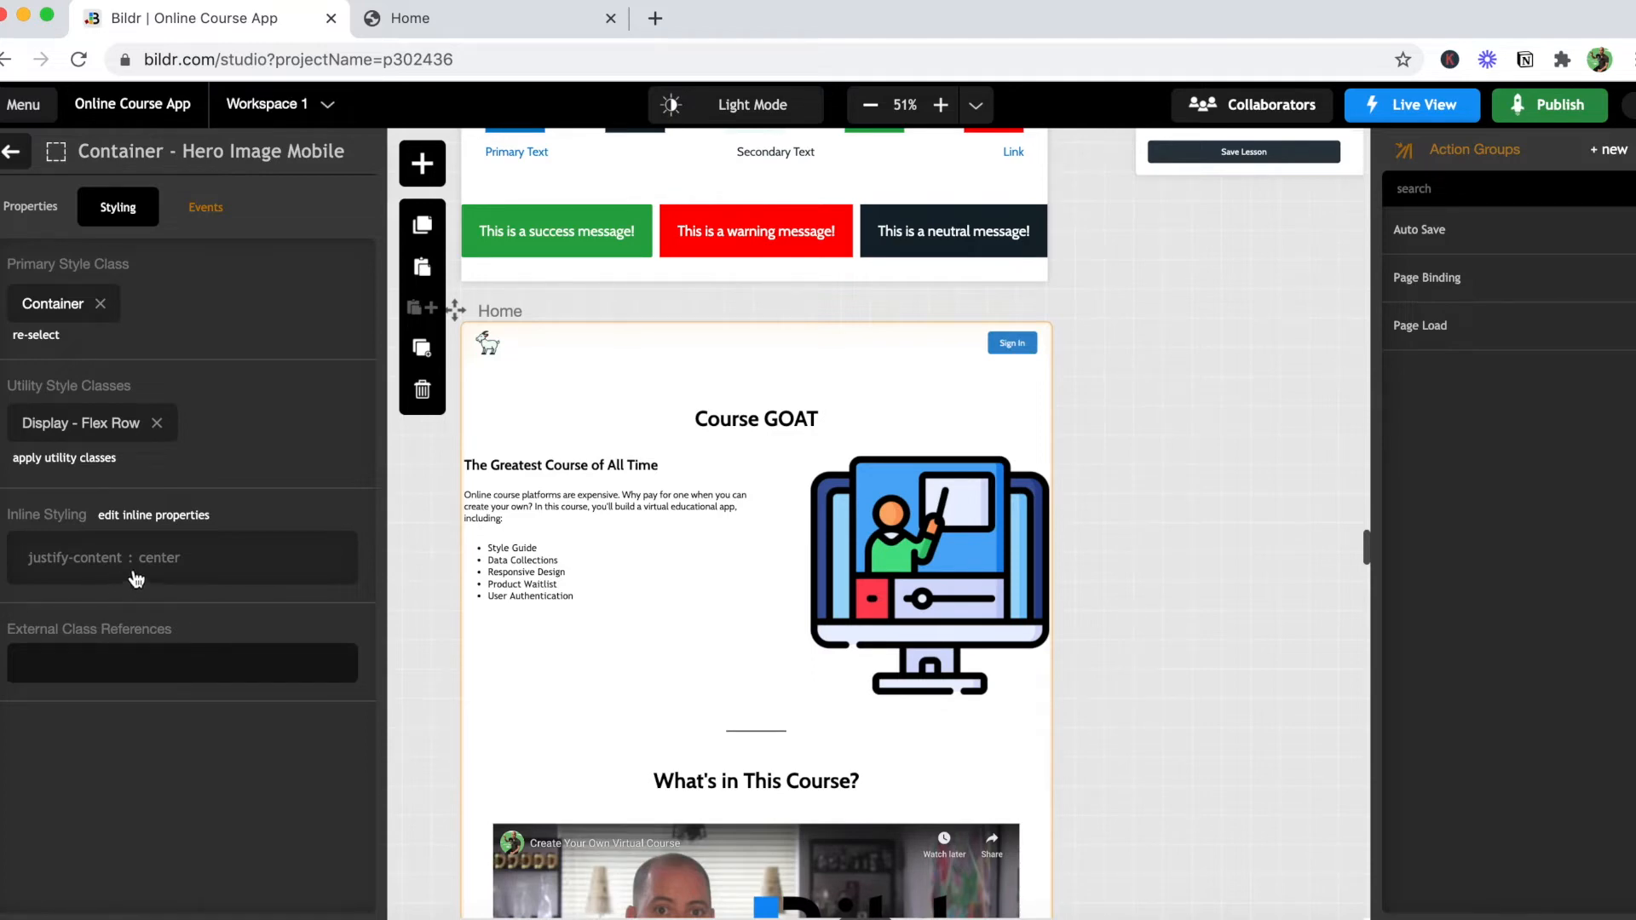
pyautogui.click(409, 19)
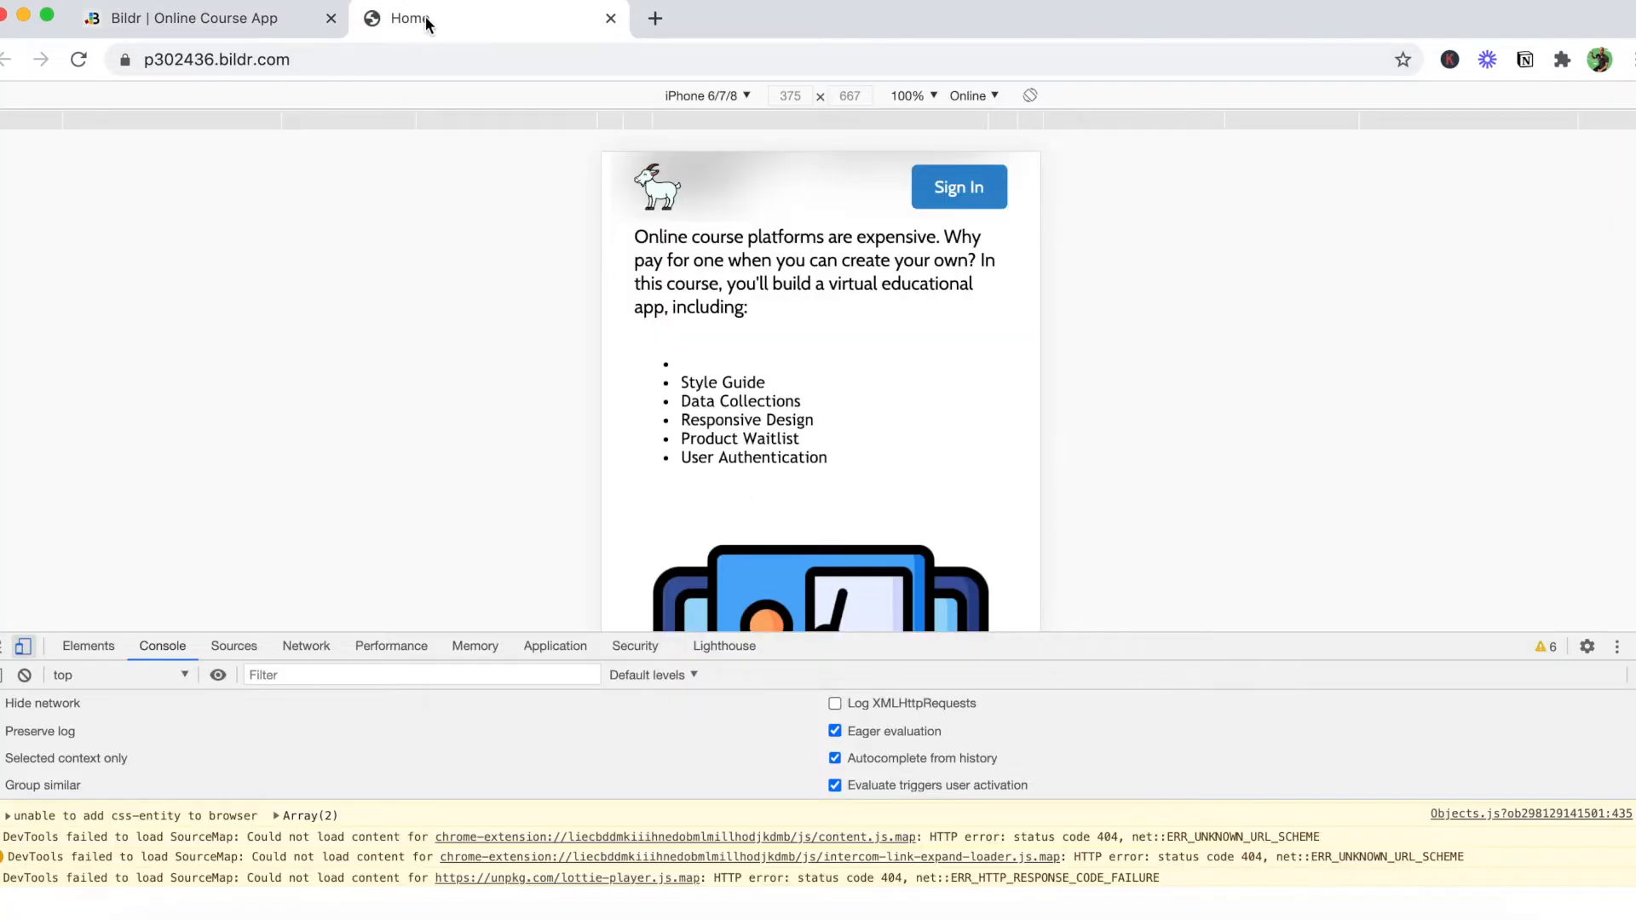
pyautogui.scroll(-2, 750, 476)
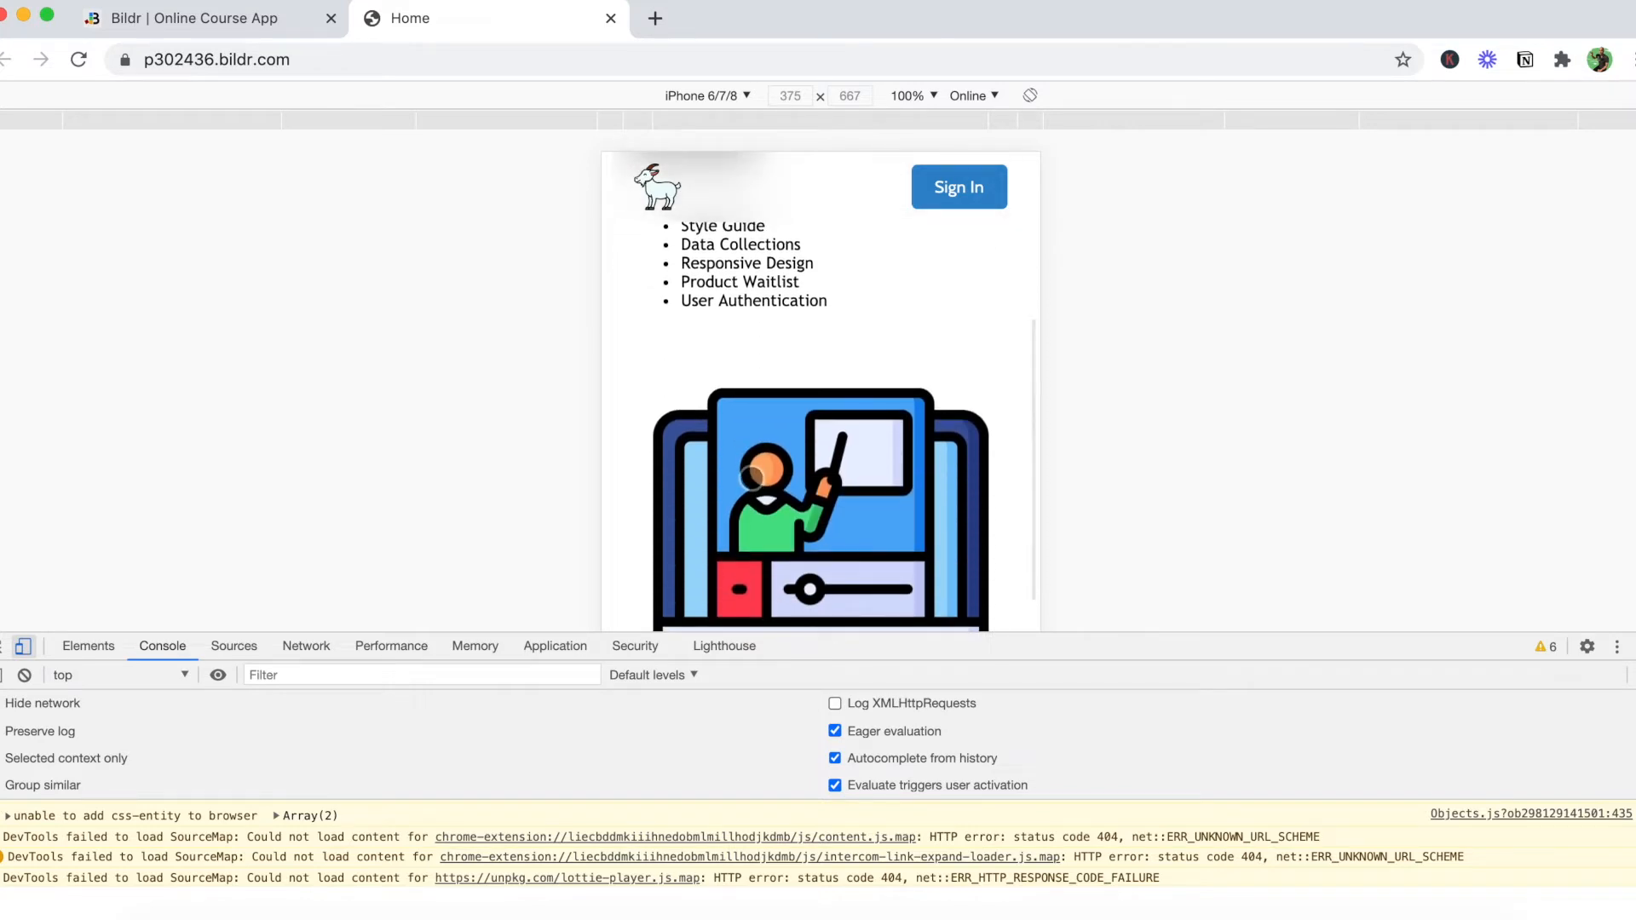
pyautogui.scroll(-2, 852, 469)
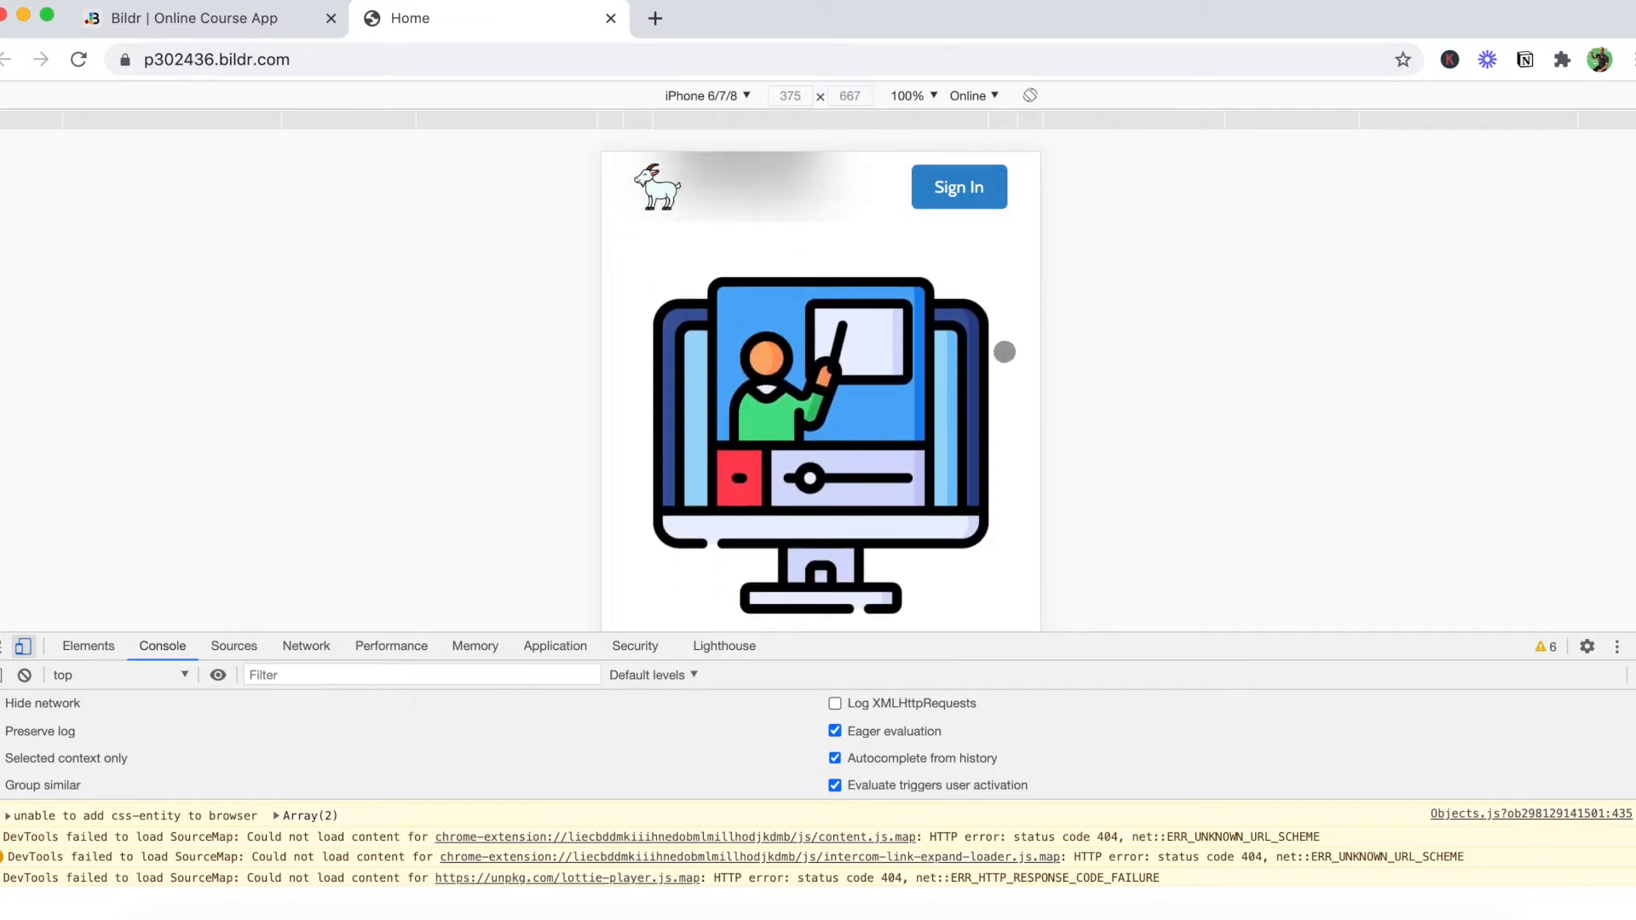
pyautogui.scroll(6, 1018, 439)
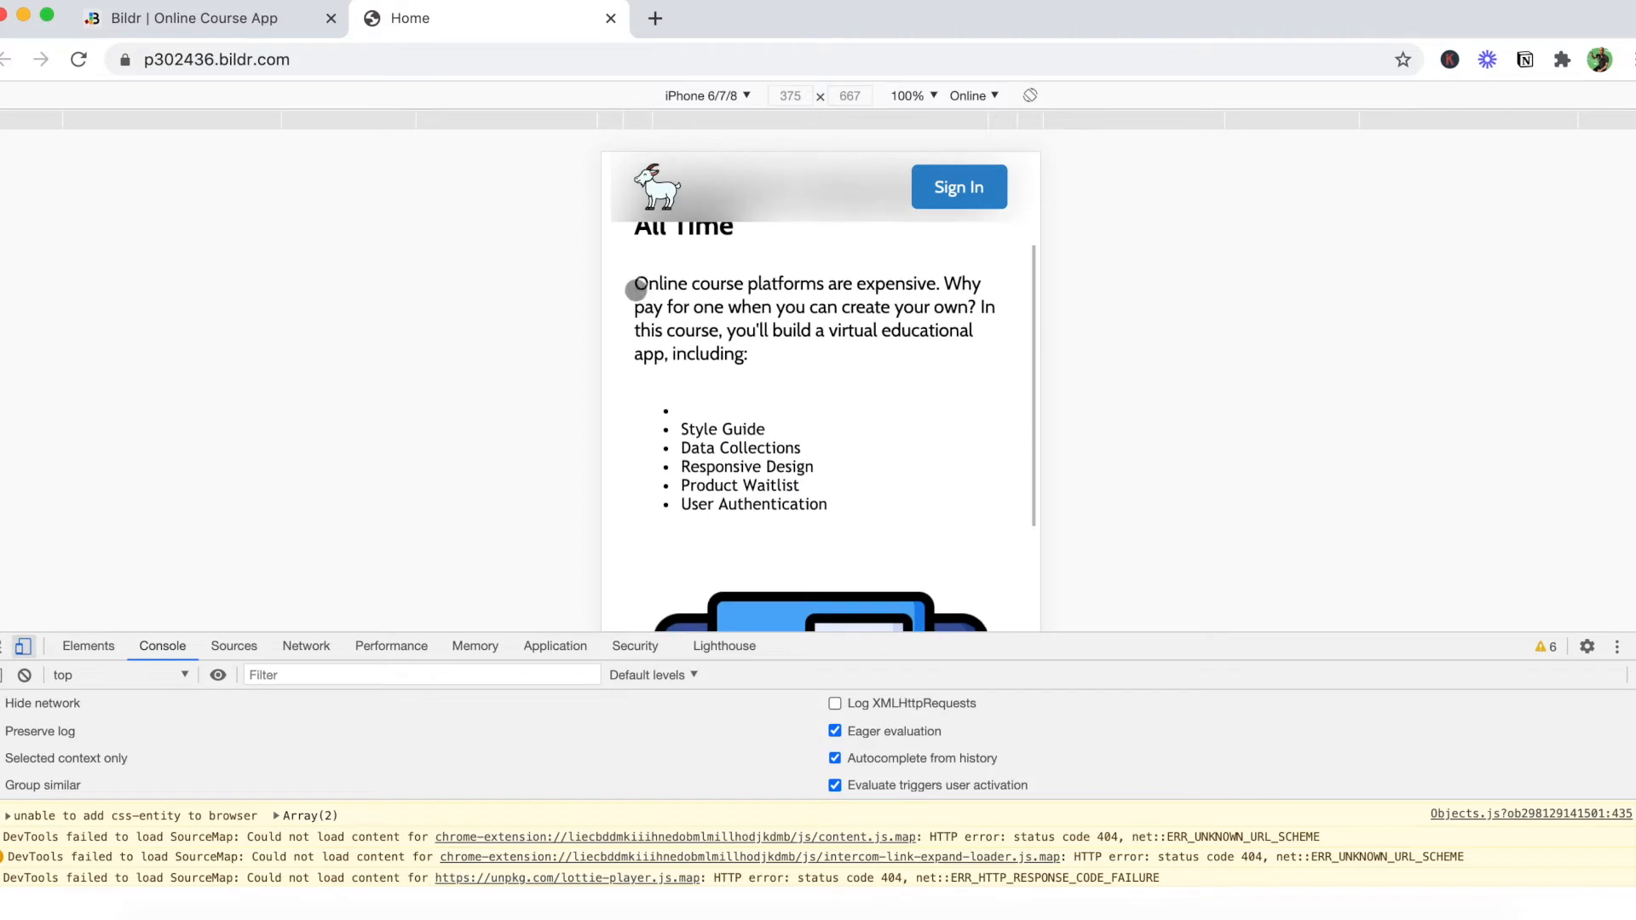
pyautogui.scroll(-3, 833, 341)
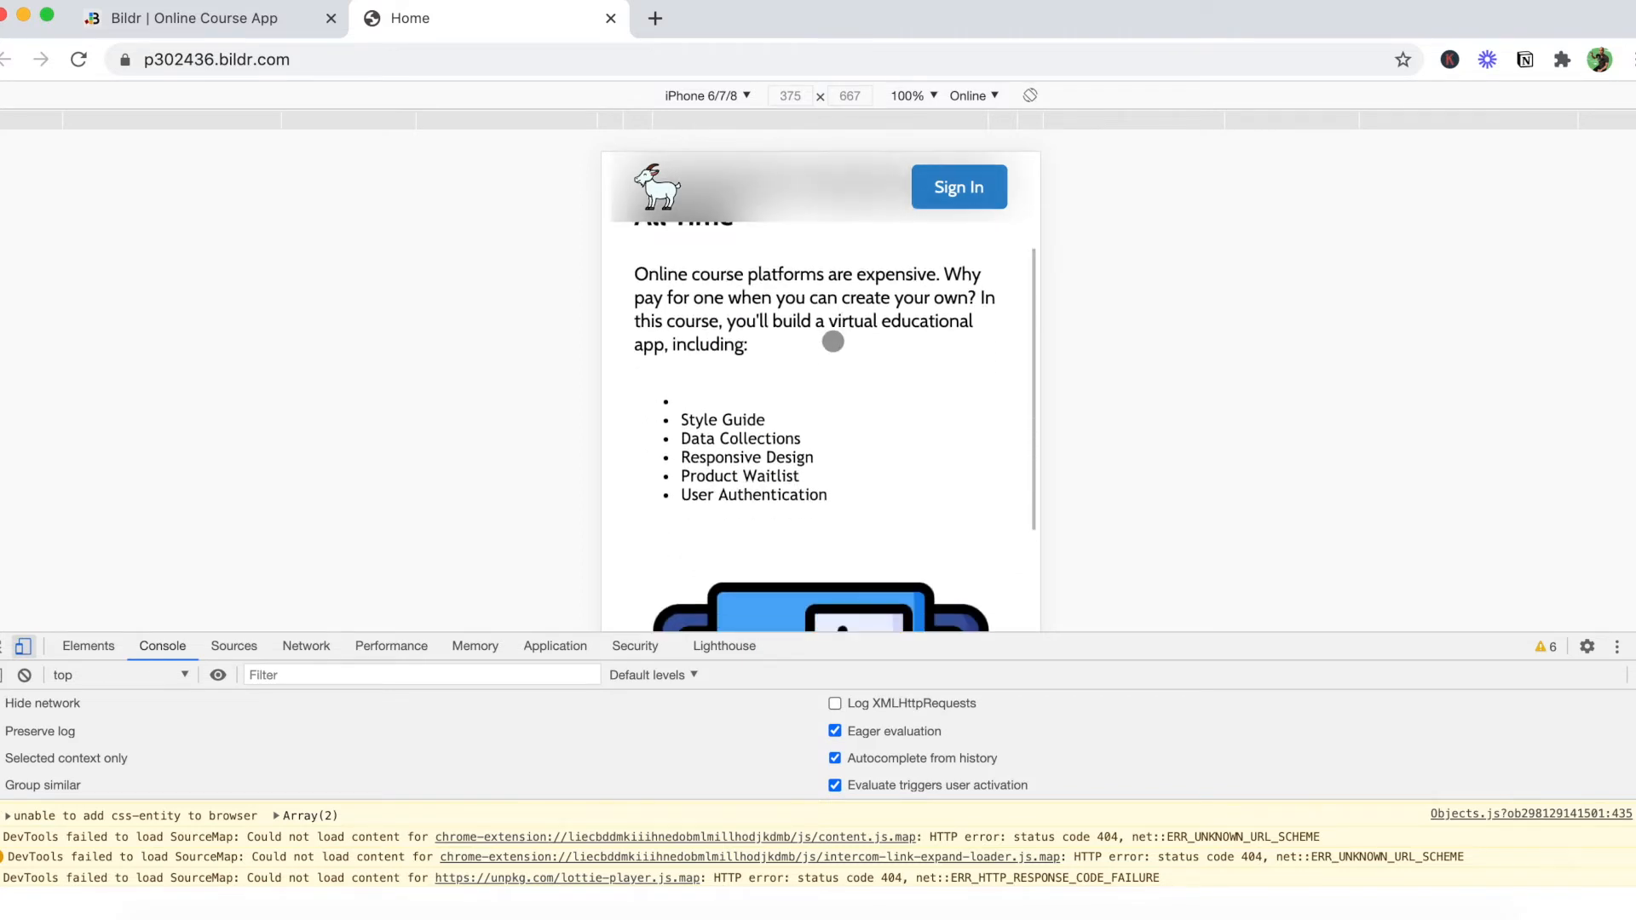
pyautogui.scroll(1, 833, 341)
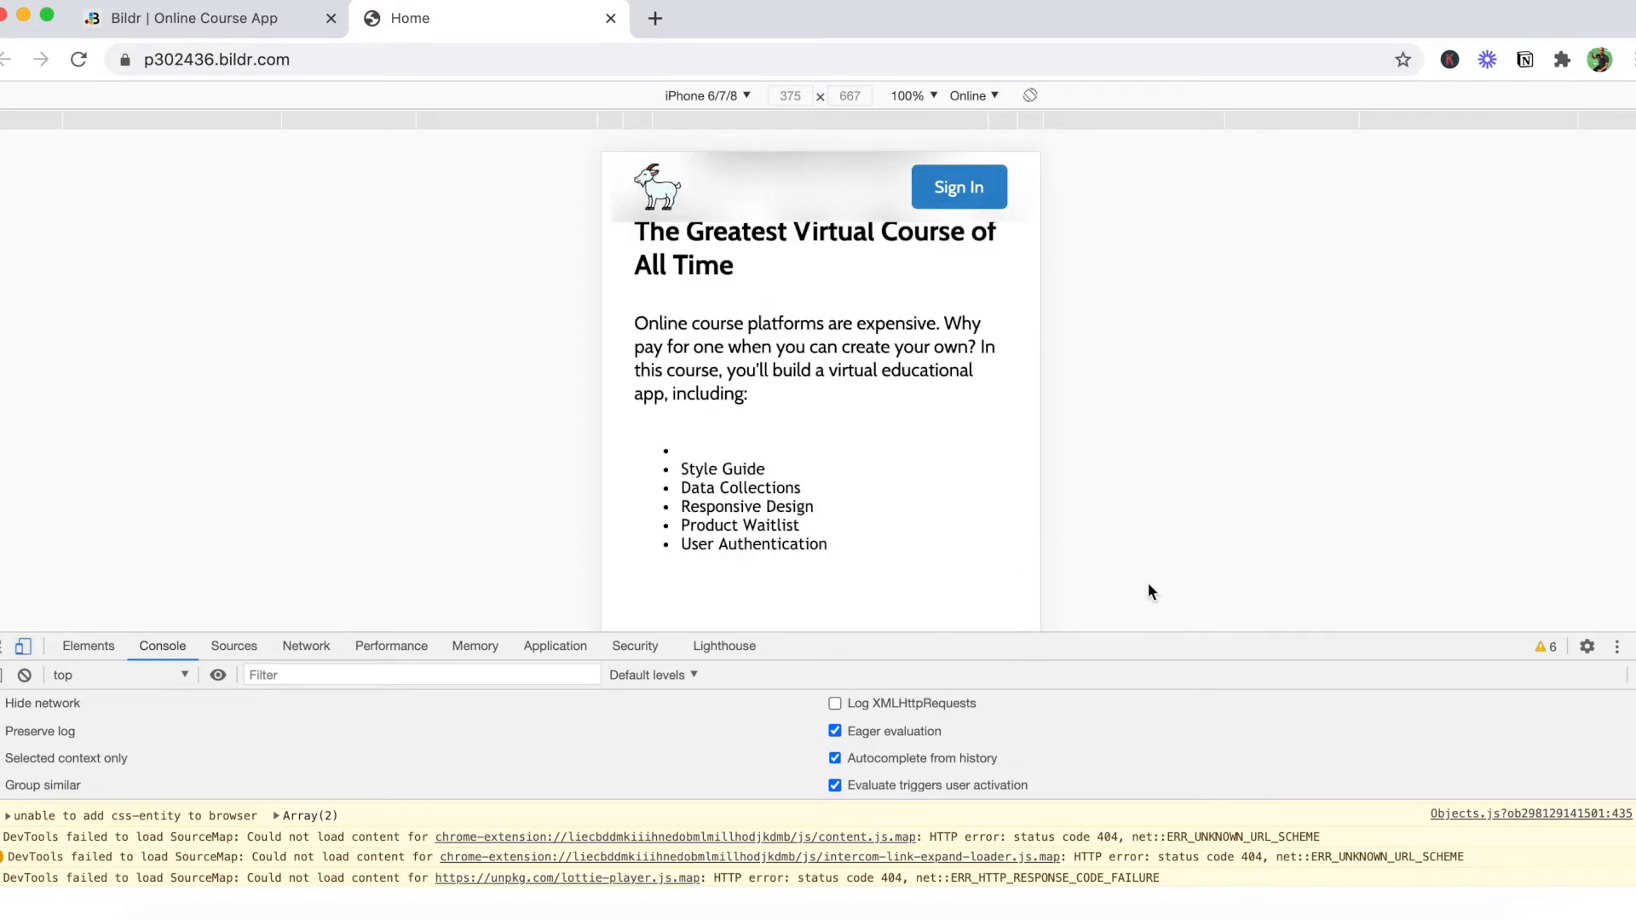
# Step: Inspect the primary and utility style classes of the Promo Video section and of the Promo Video container inside it
pyautogui.click(218, 19)
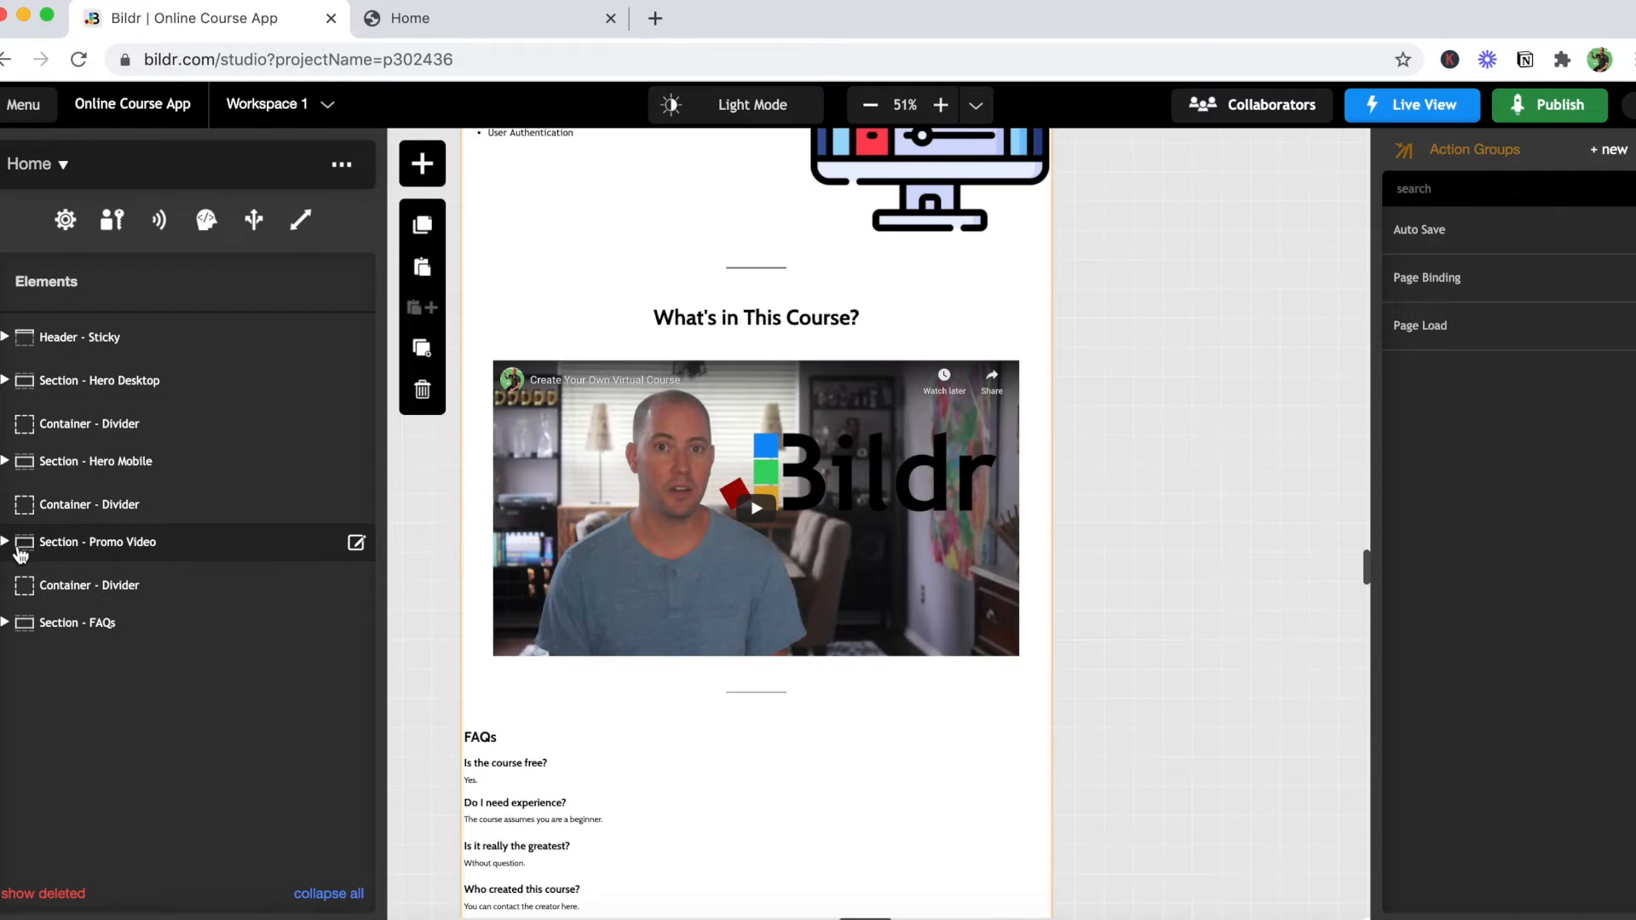
pyautogui.click(357, 546)
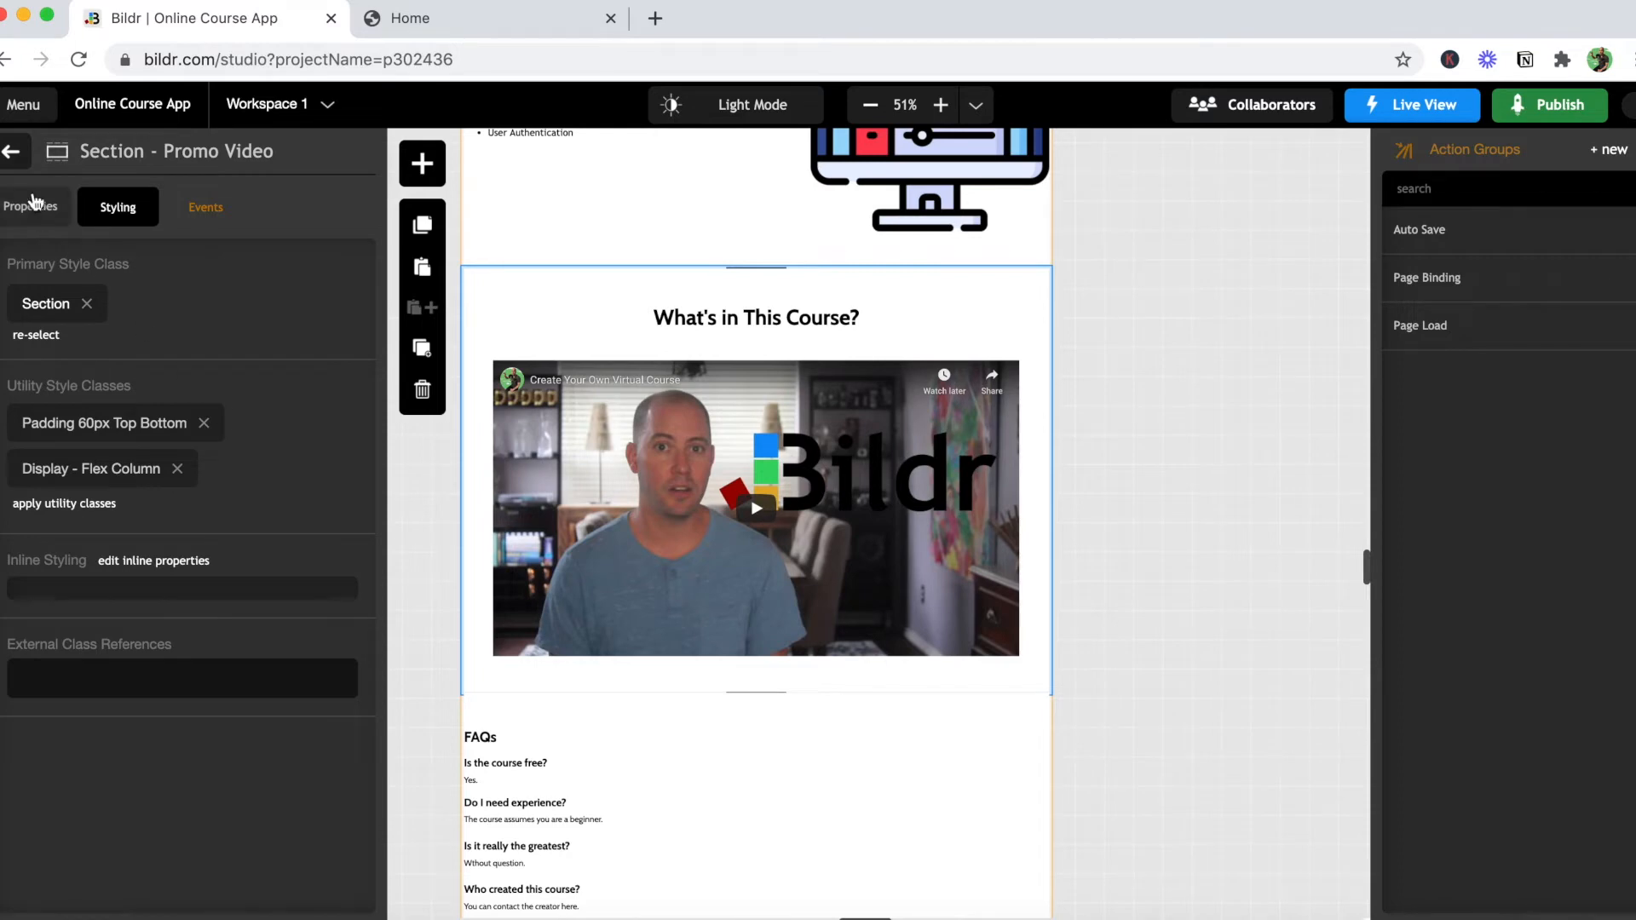
pyautogui.click(14, 153)
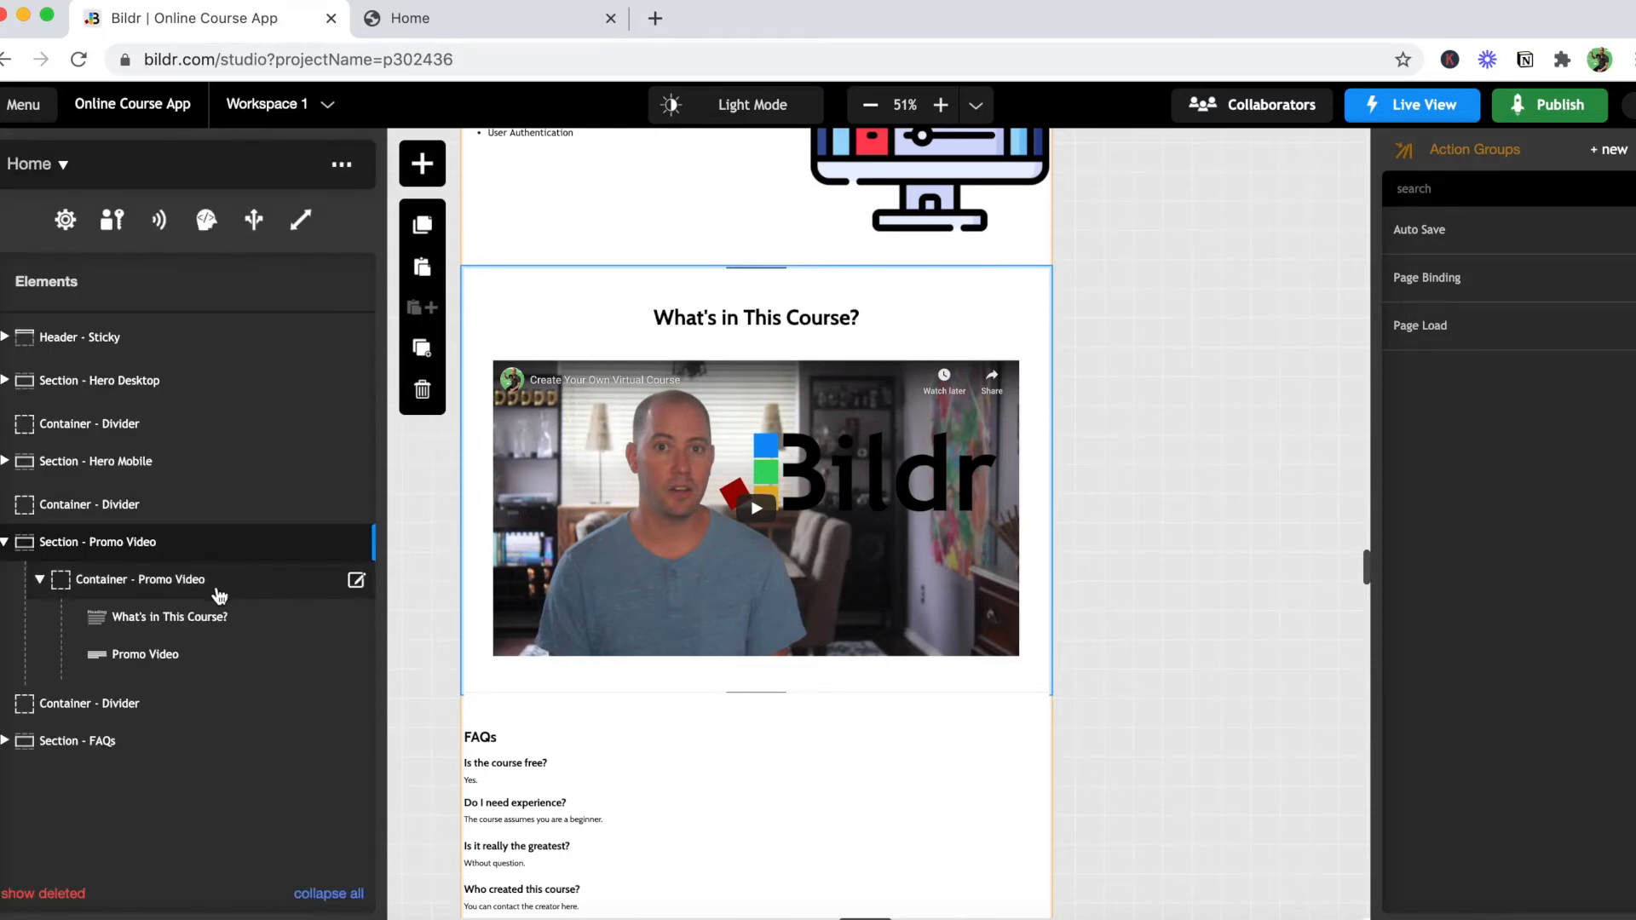
pyautogui.click(356, 582)
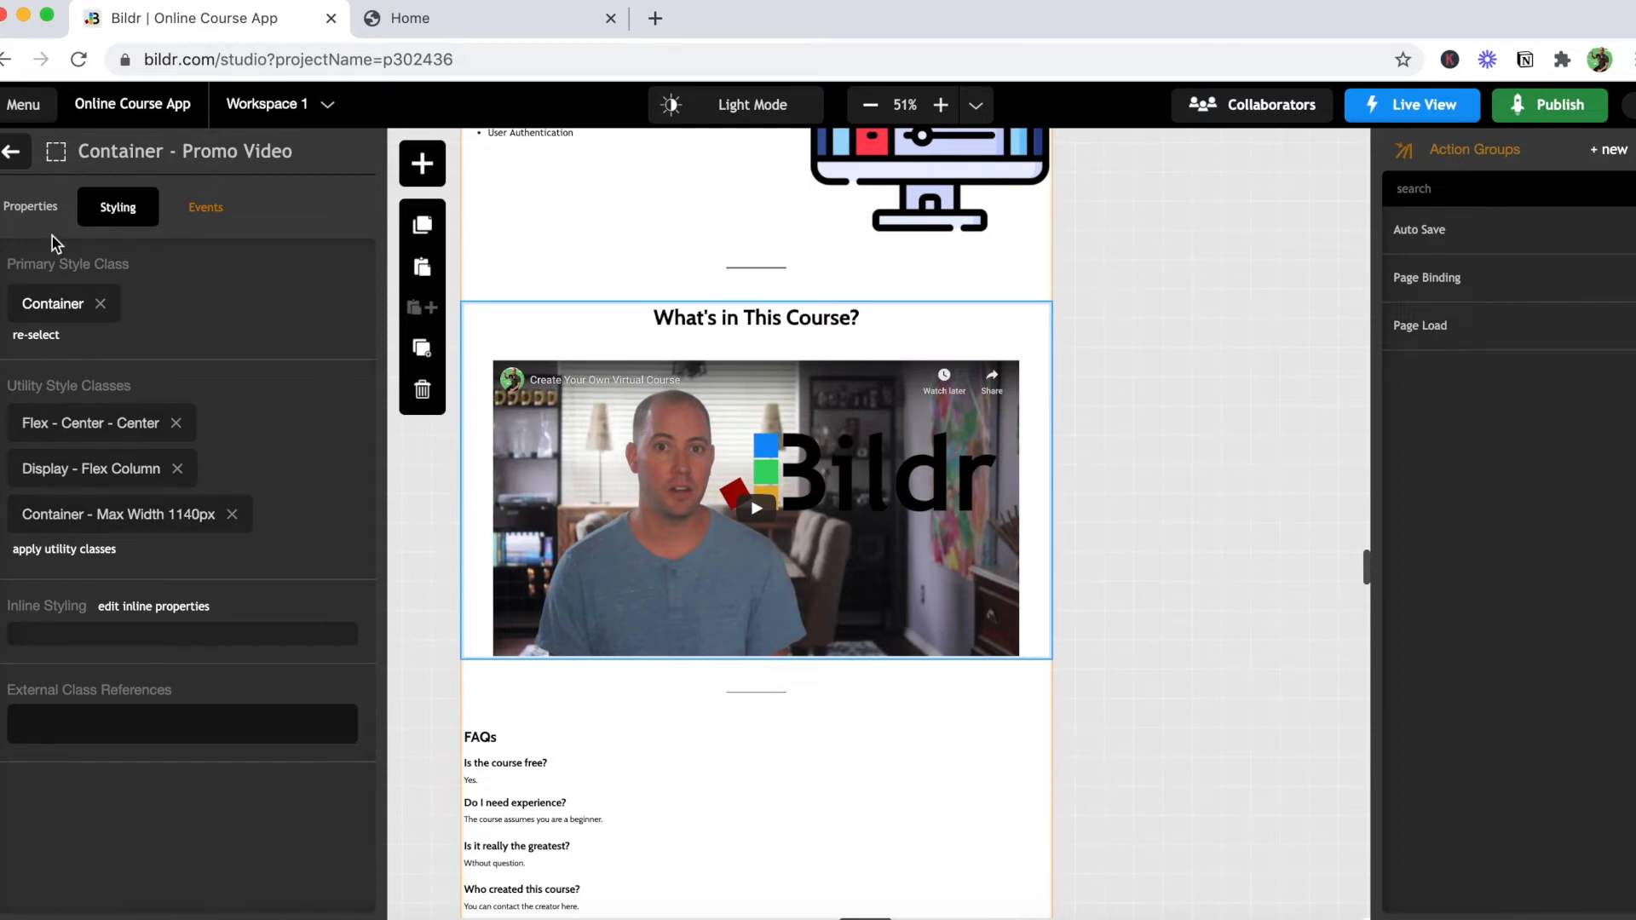
# Step: Inspect the style classes of the "What's in This Course?" heading, and the styling and properties of the Promo Video element
pyautogui.click(10, 153)
pyautogui.click(357, 620)
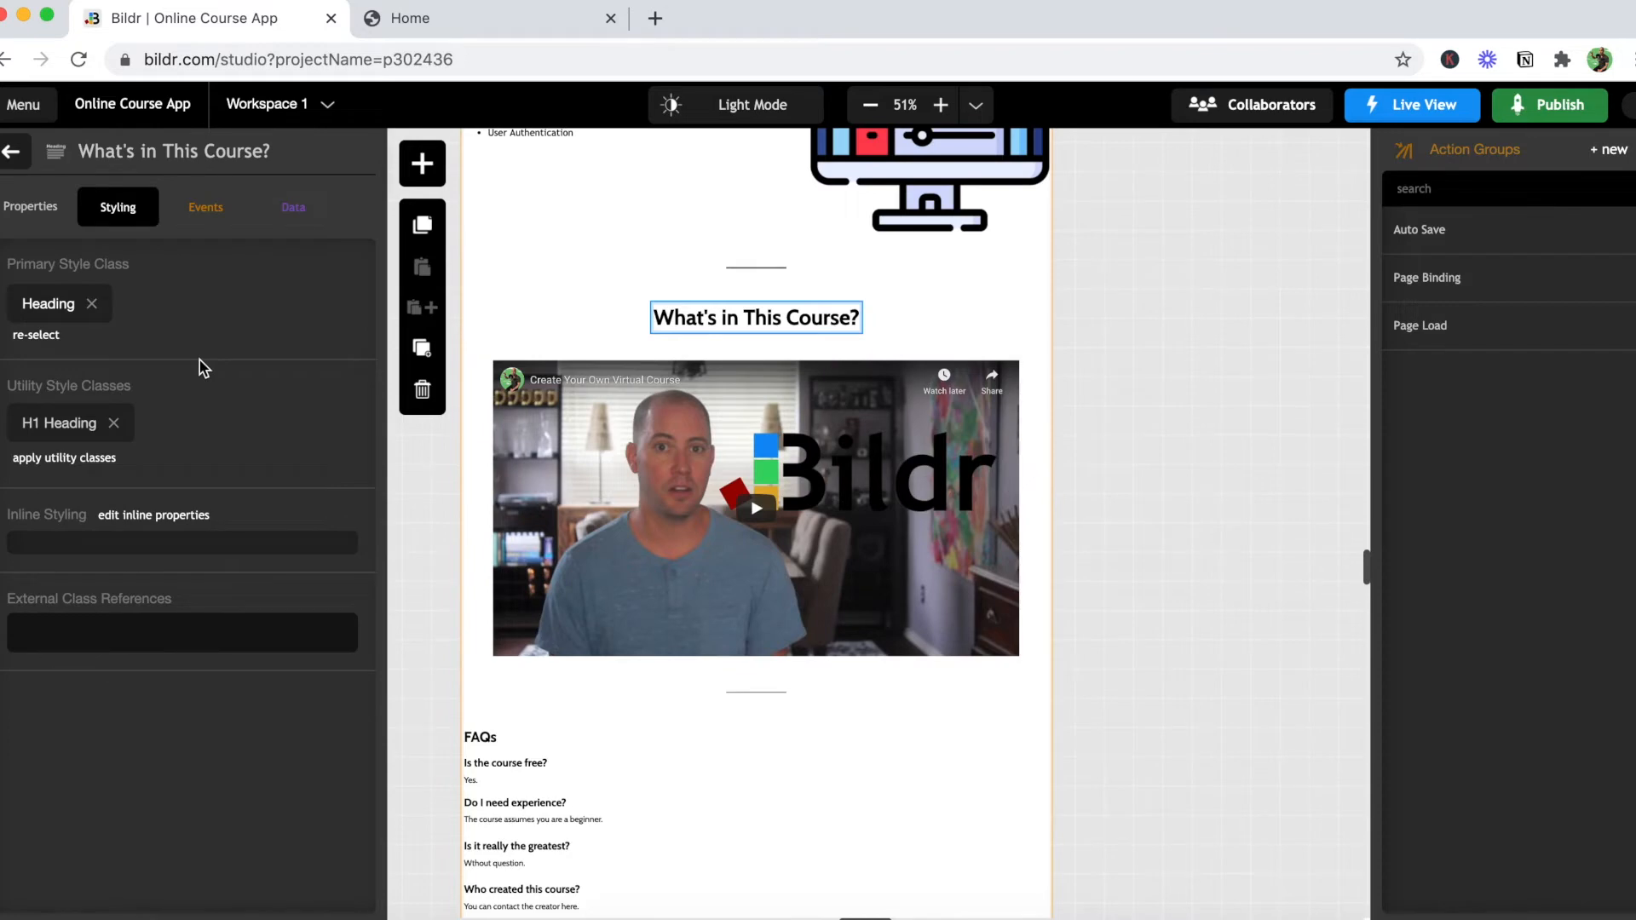
pyautogui.click(12, 153)
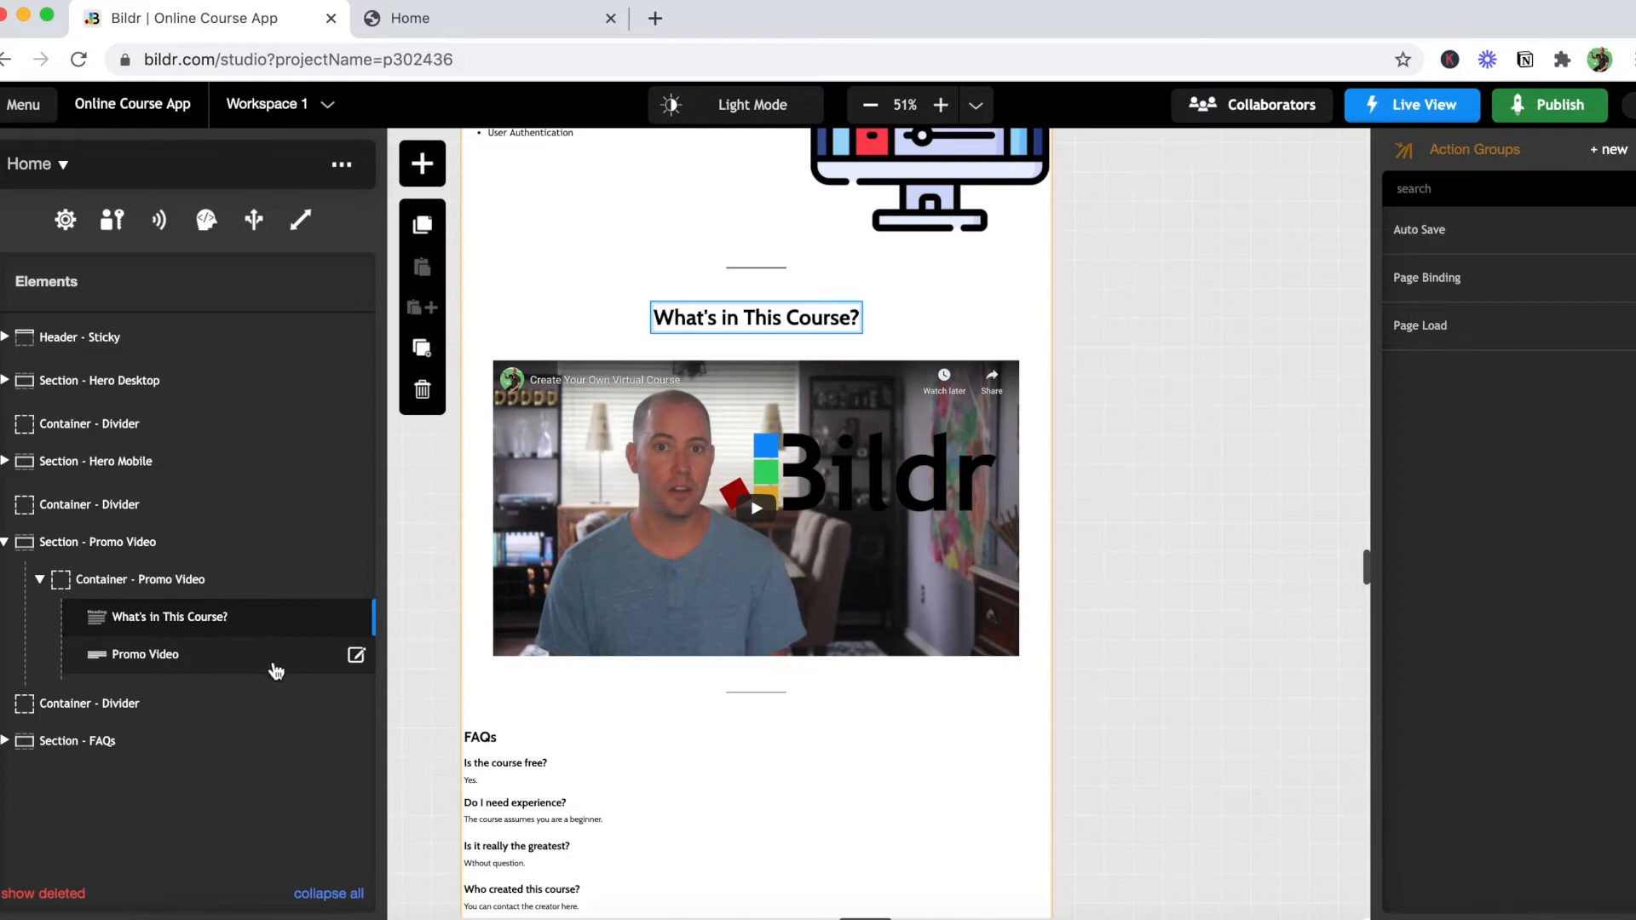
pyautogui.click(357, 658)
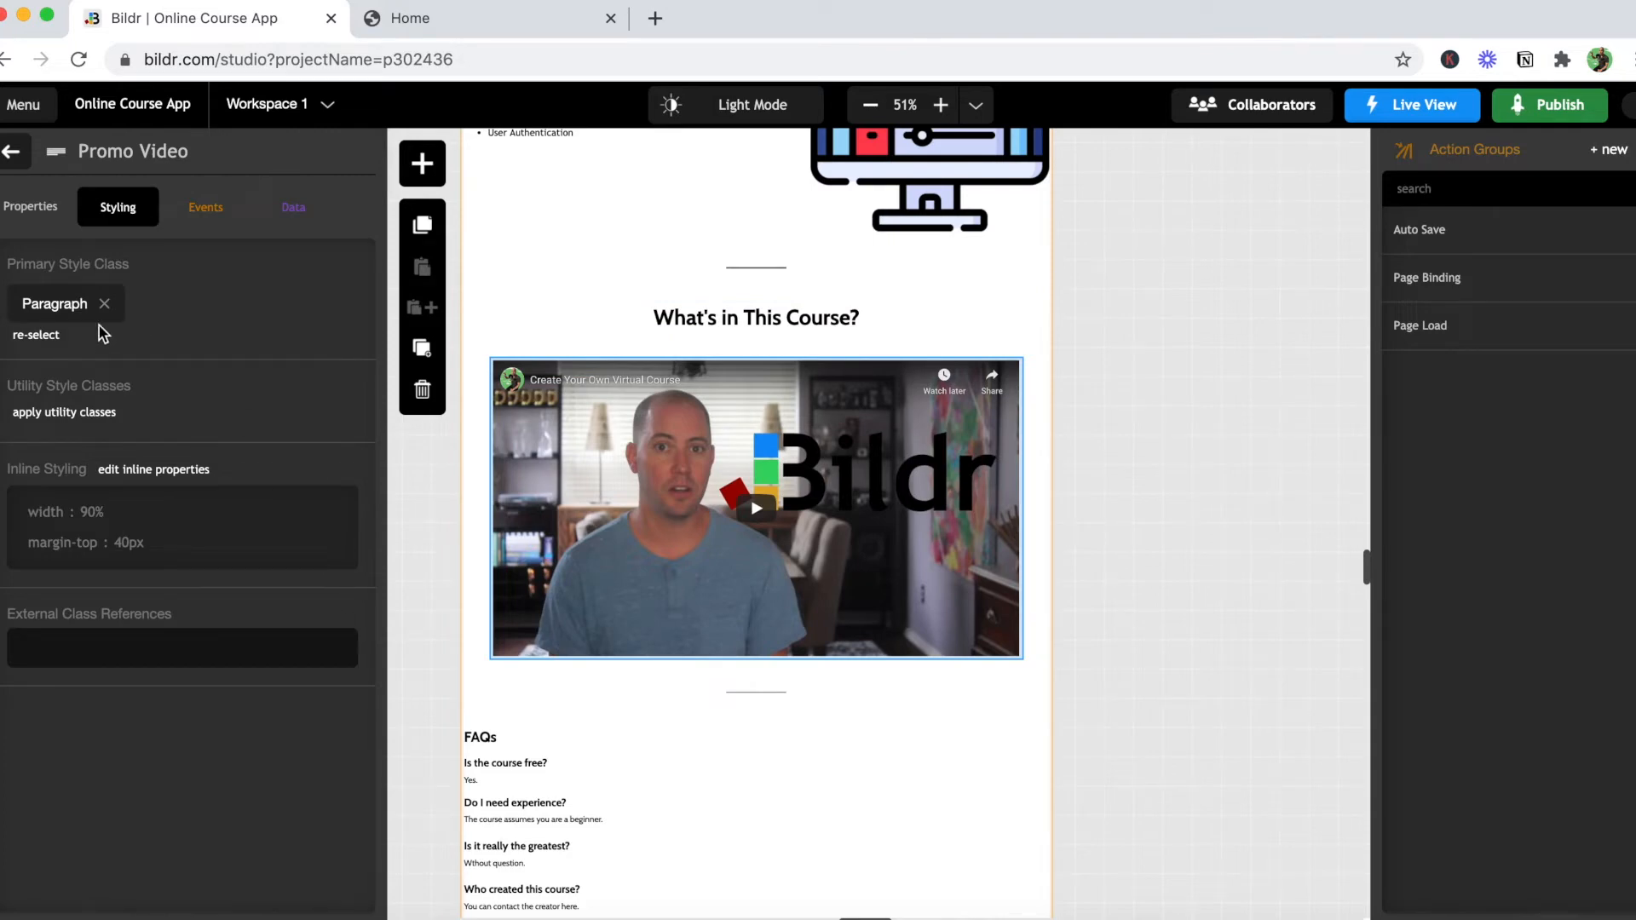
pyautogui.click(34, 209)
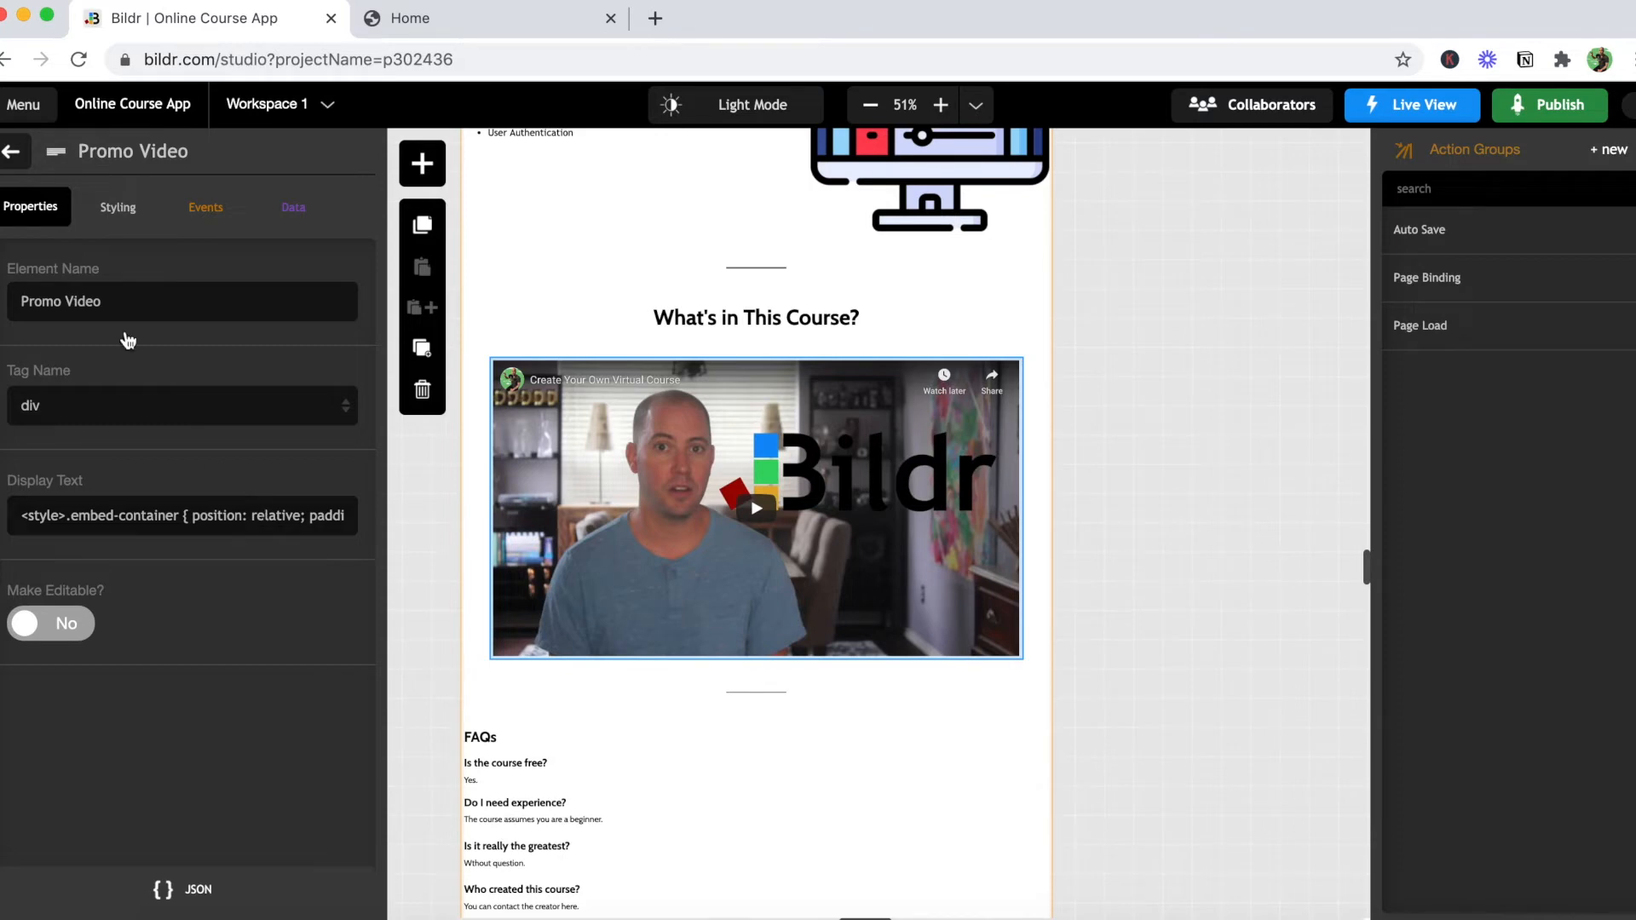
# Step: Check how the promo video is laid out in the live Home page's mobile preview
pyautogui.click(15, 155)
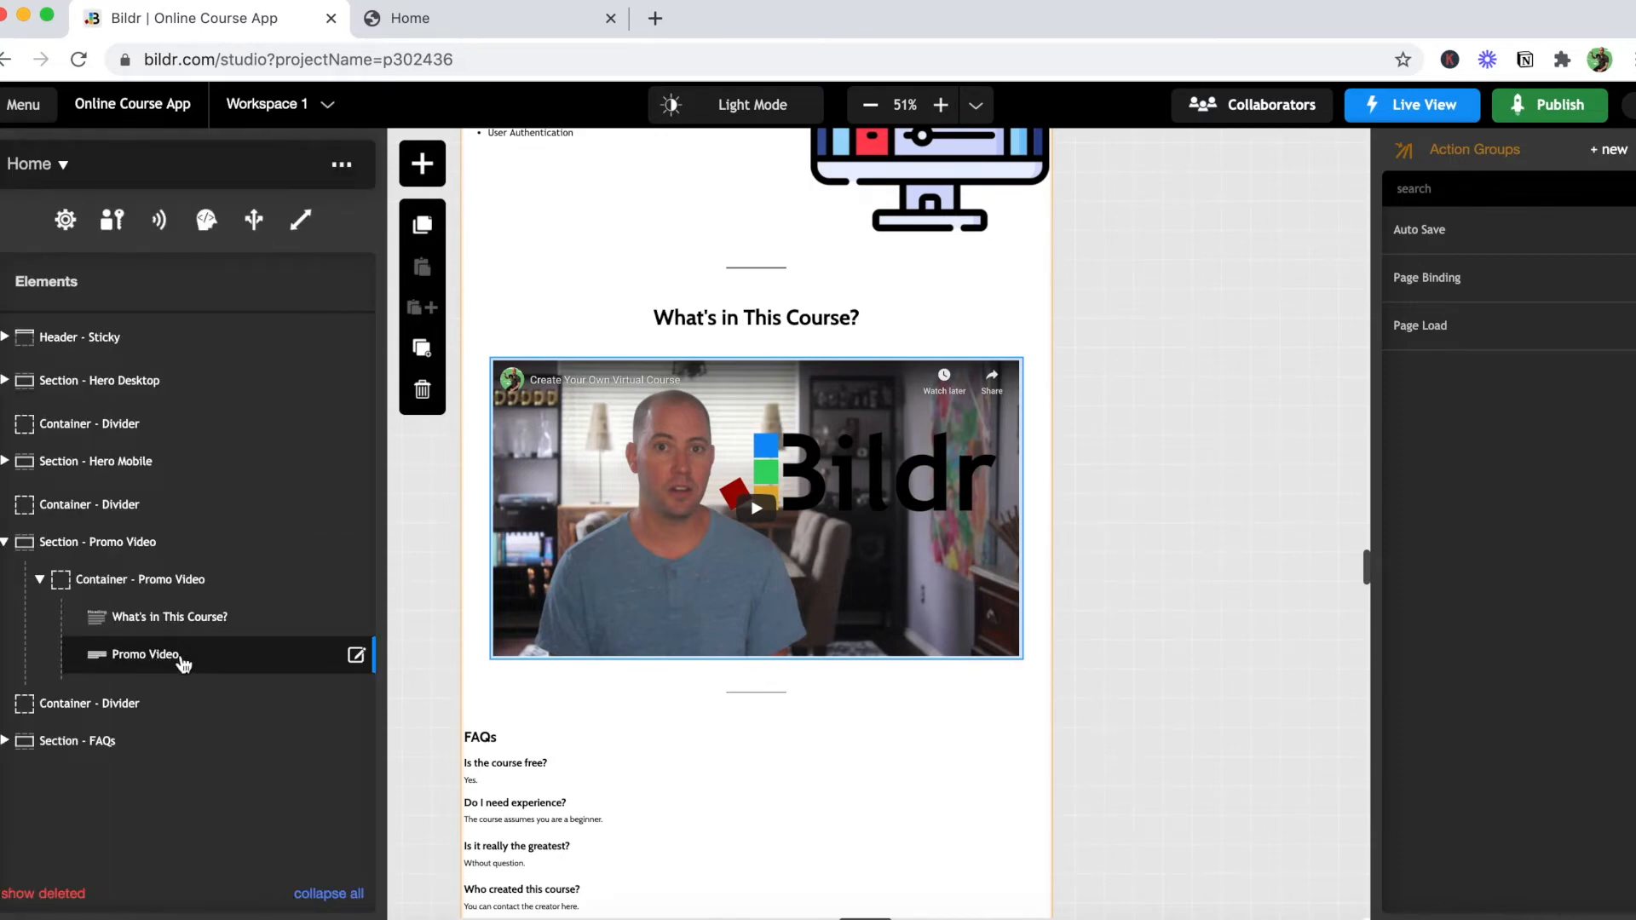
pyautogui.click(453, 27)
pyautogui.scroll(-6, 798, 514)
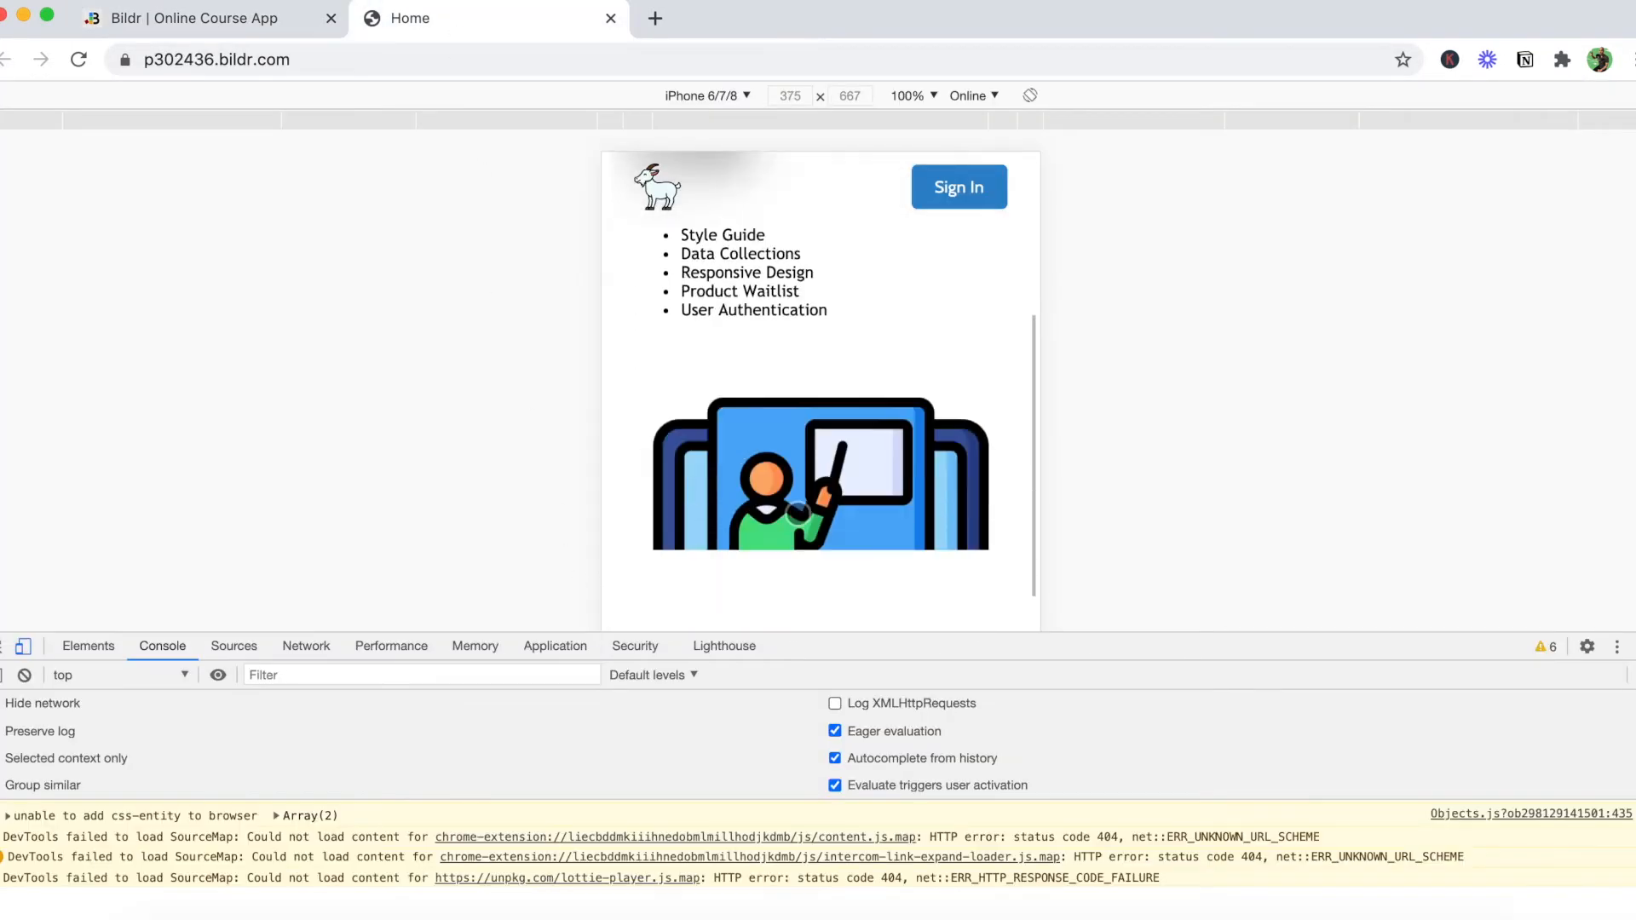
pyautogui.scroll(-2, 797, 513)
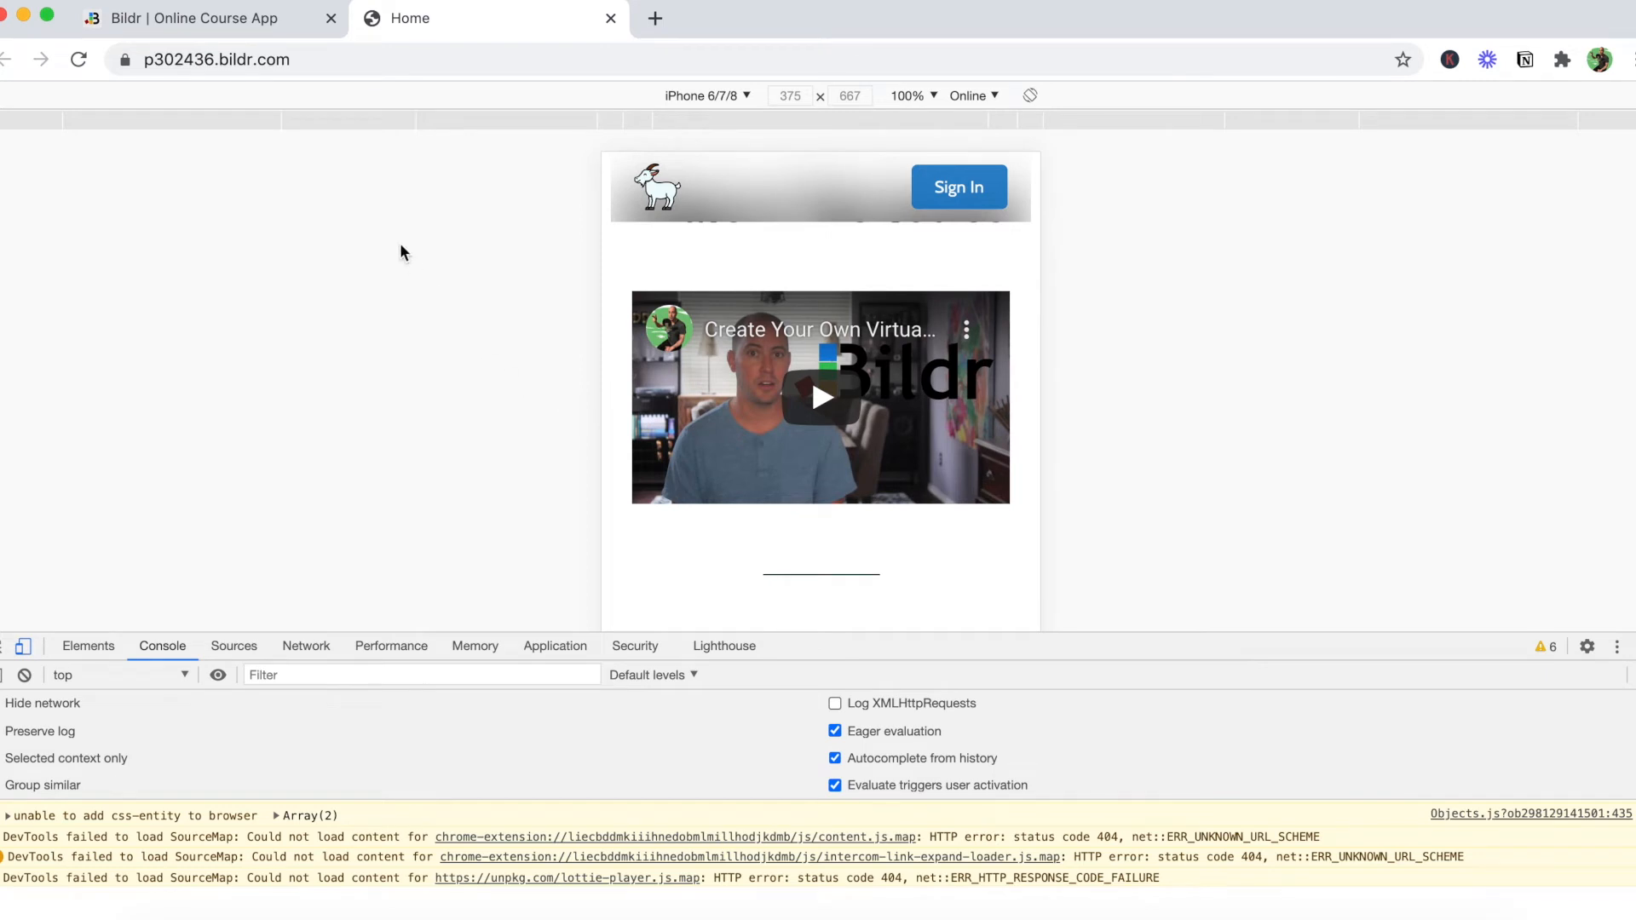
# Step: Add a new Section element to the Home page between the Promo Video section and the divider that follows it
pyautogui.click(251, 32)
pyautogui.click(6, 543)
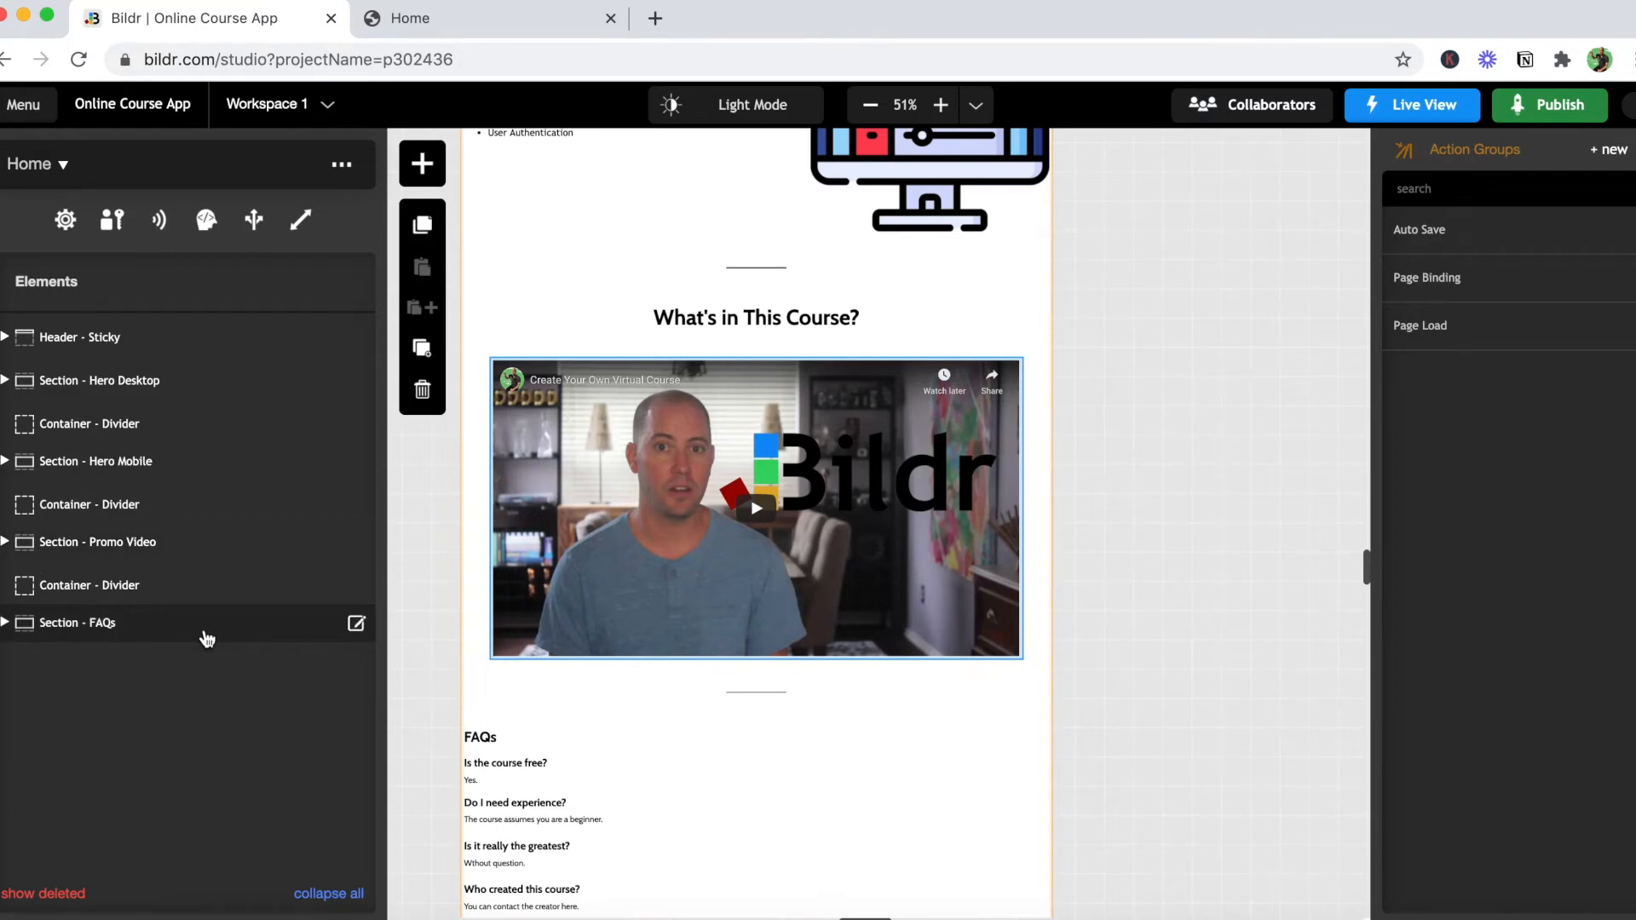
pyautogui.click(421, 165)
pyautogui.write('sectio')
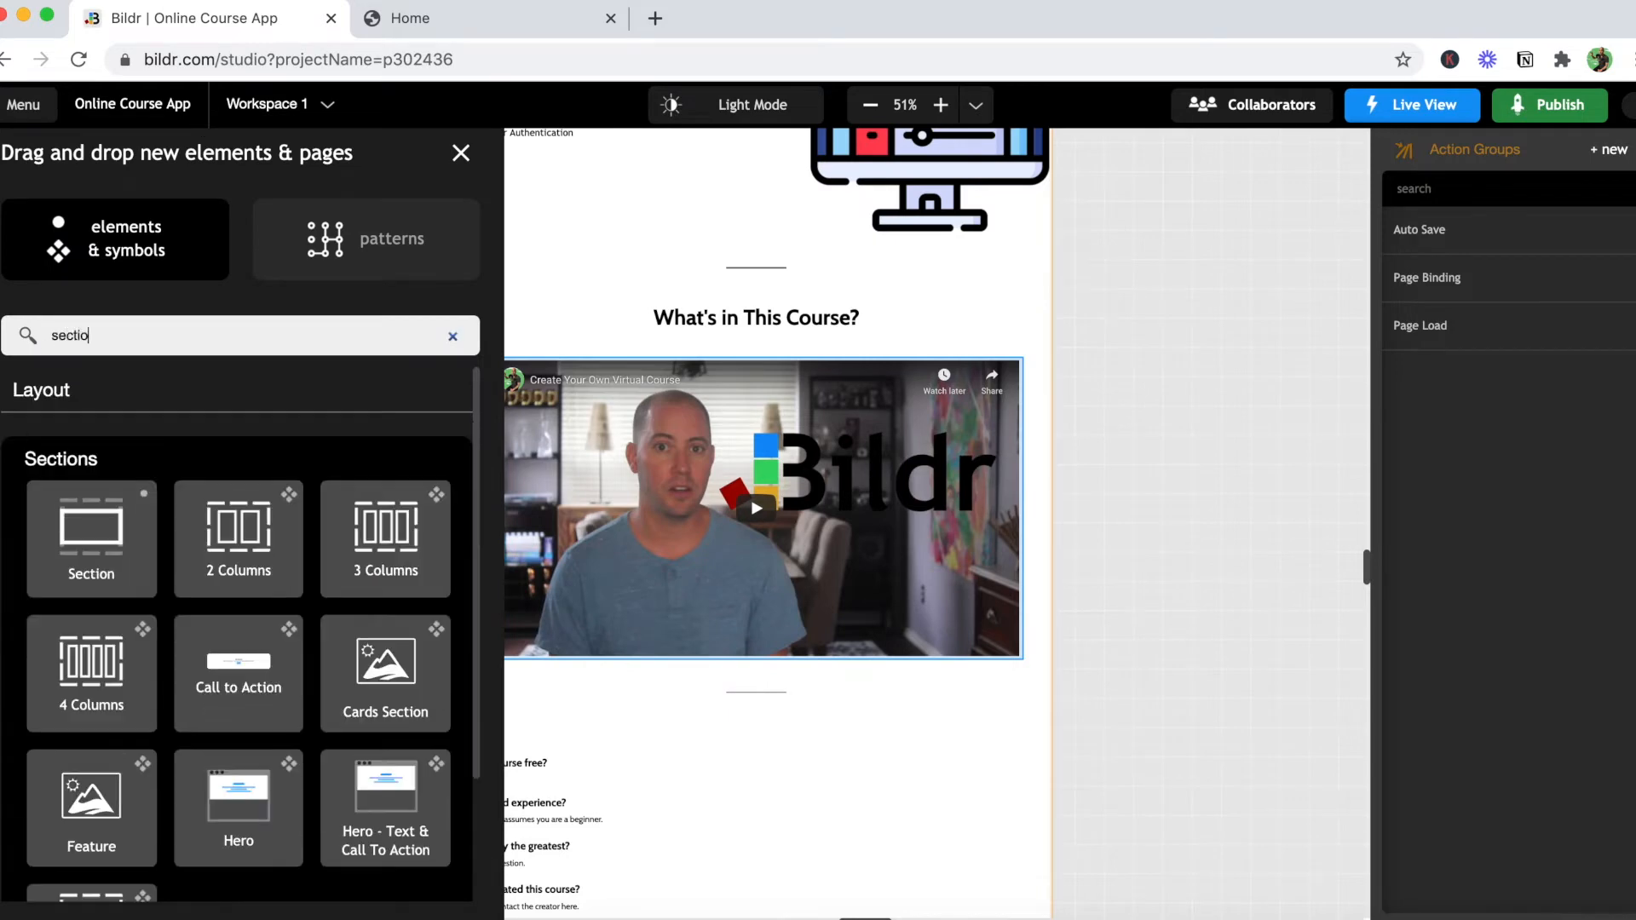
pyautogui.moveTo(115, 515); pyautogui.dragTo(271, 573)
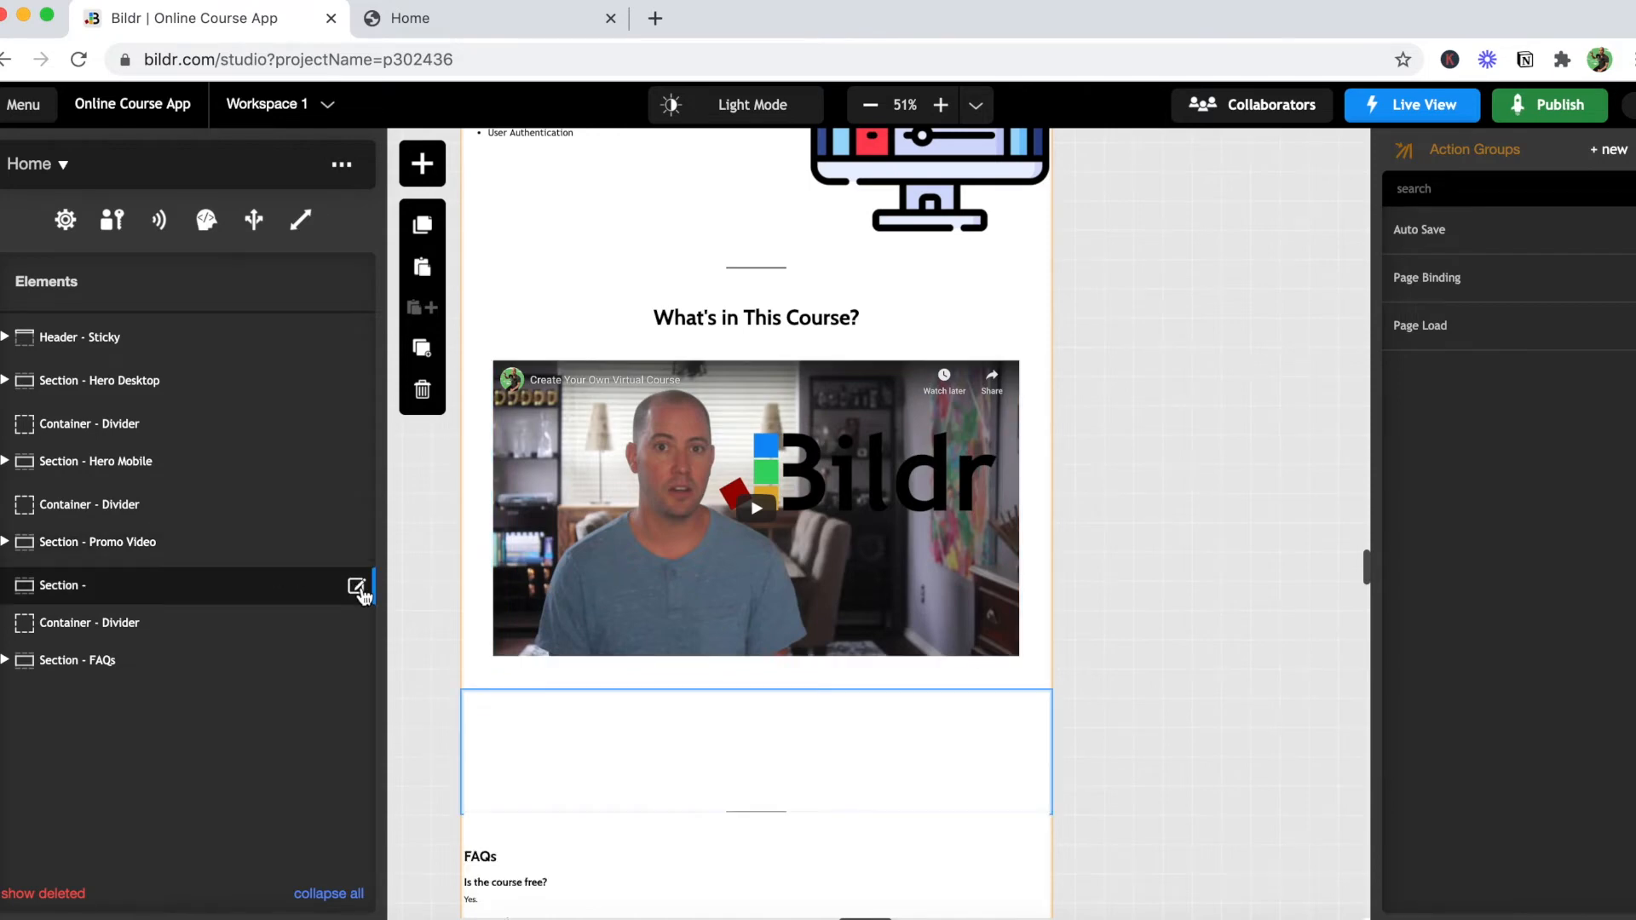
# Step: Name the new section "Section - Sign Up to Waitlist"
pyautogui.click(356, 587)
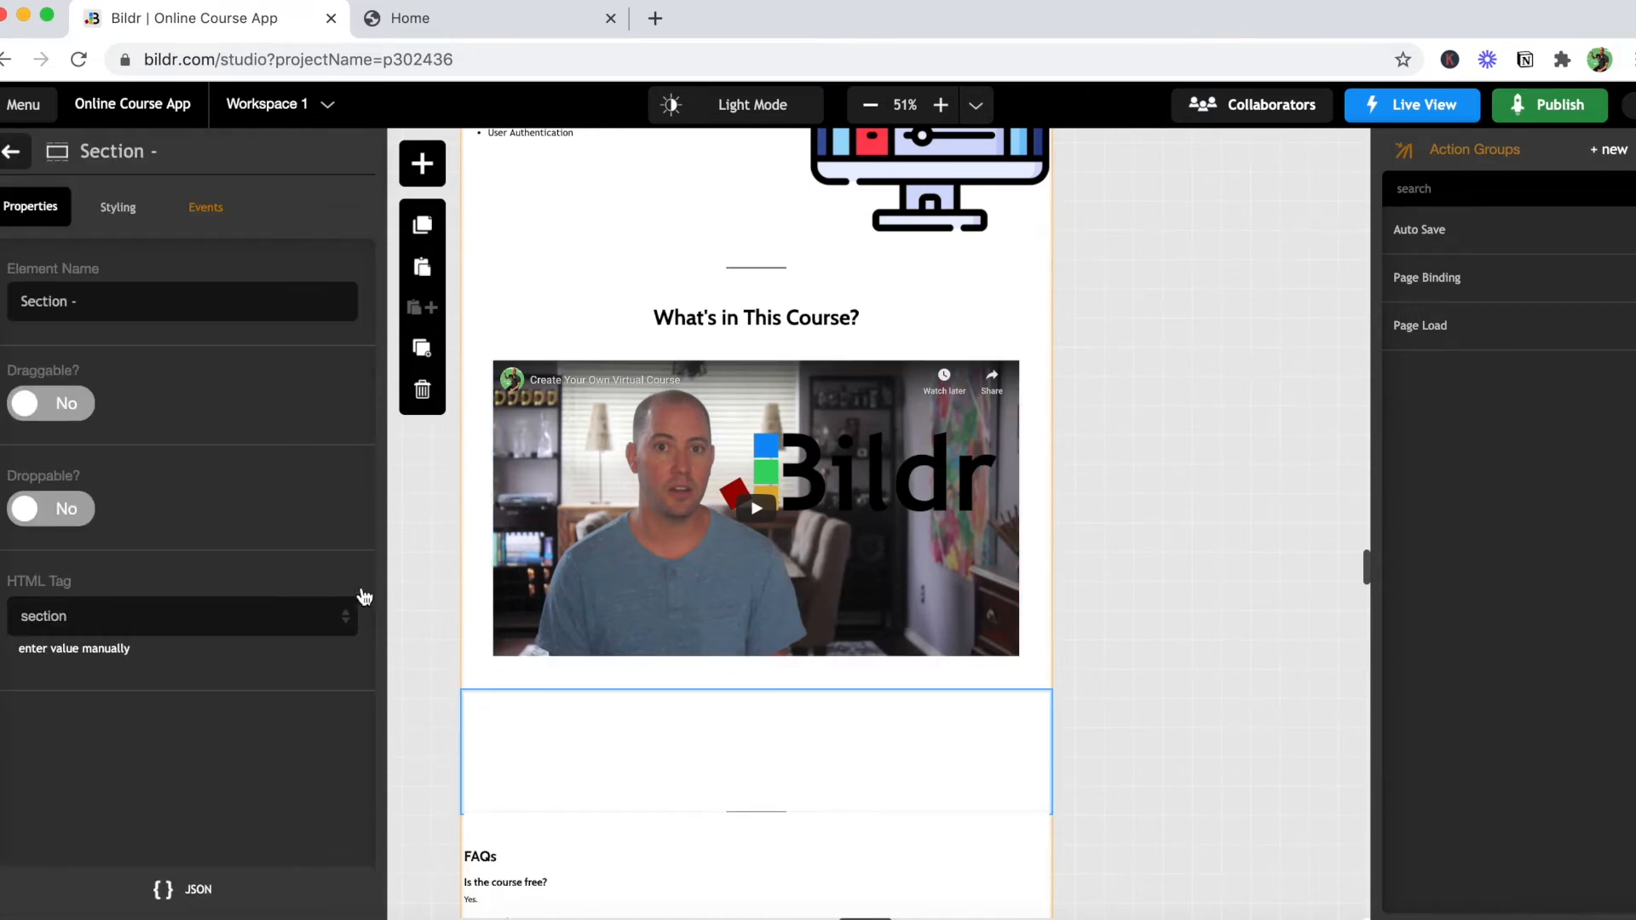
pyautogui.press('super+Tab')
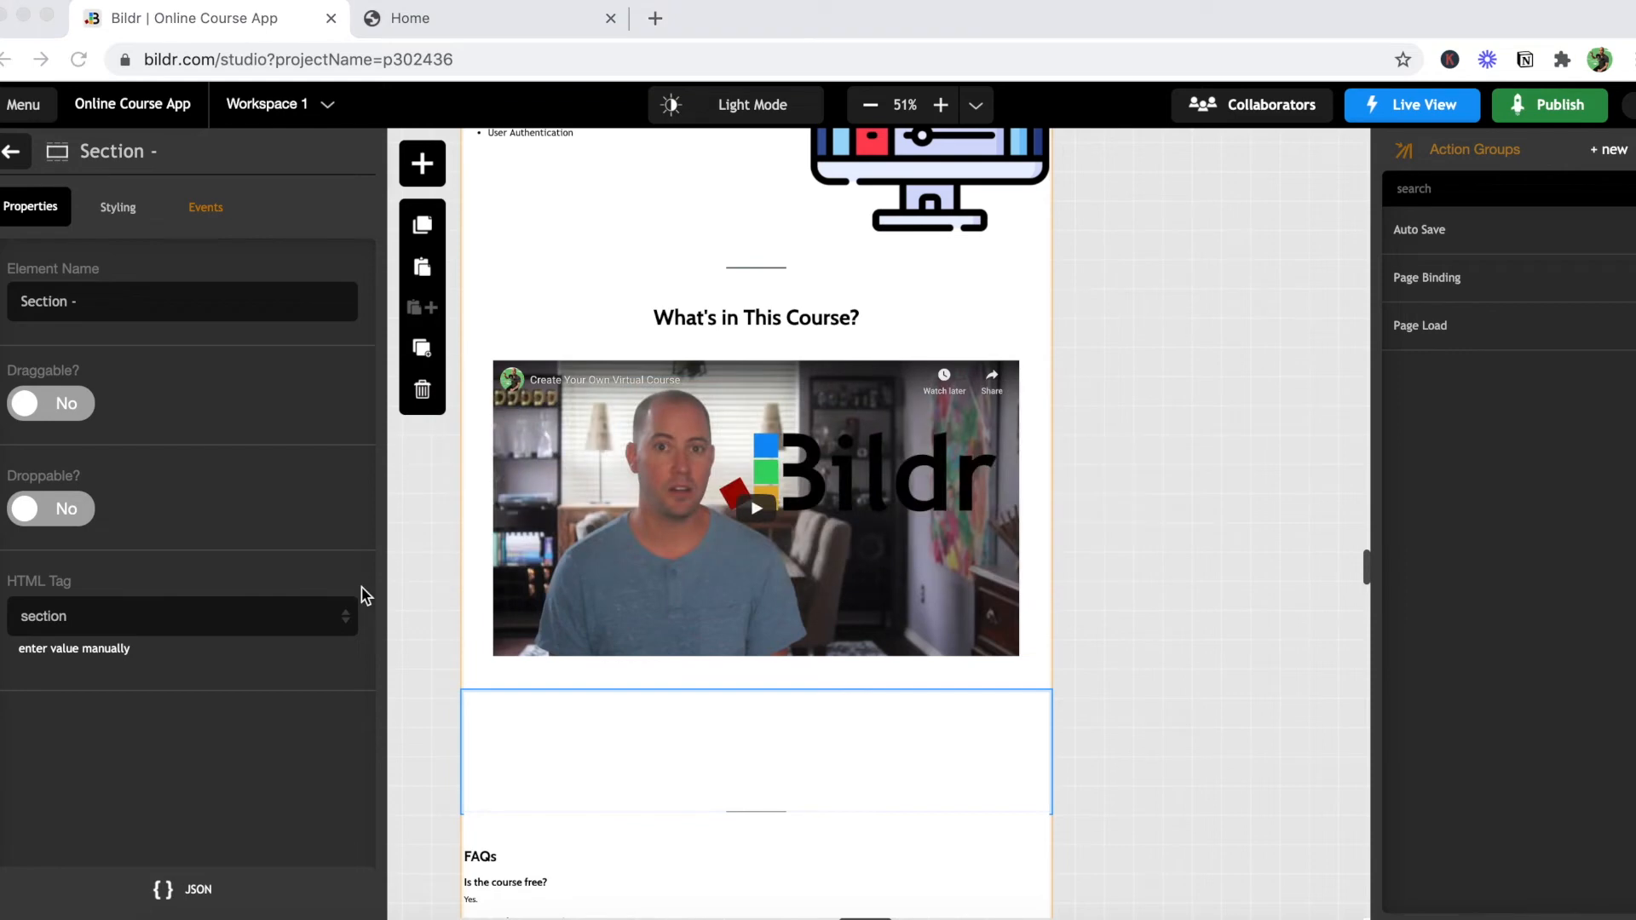
pyautogui.click(167, 300)
pyautogui.write('Sign Up to Waitlist')
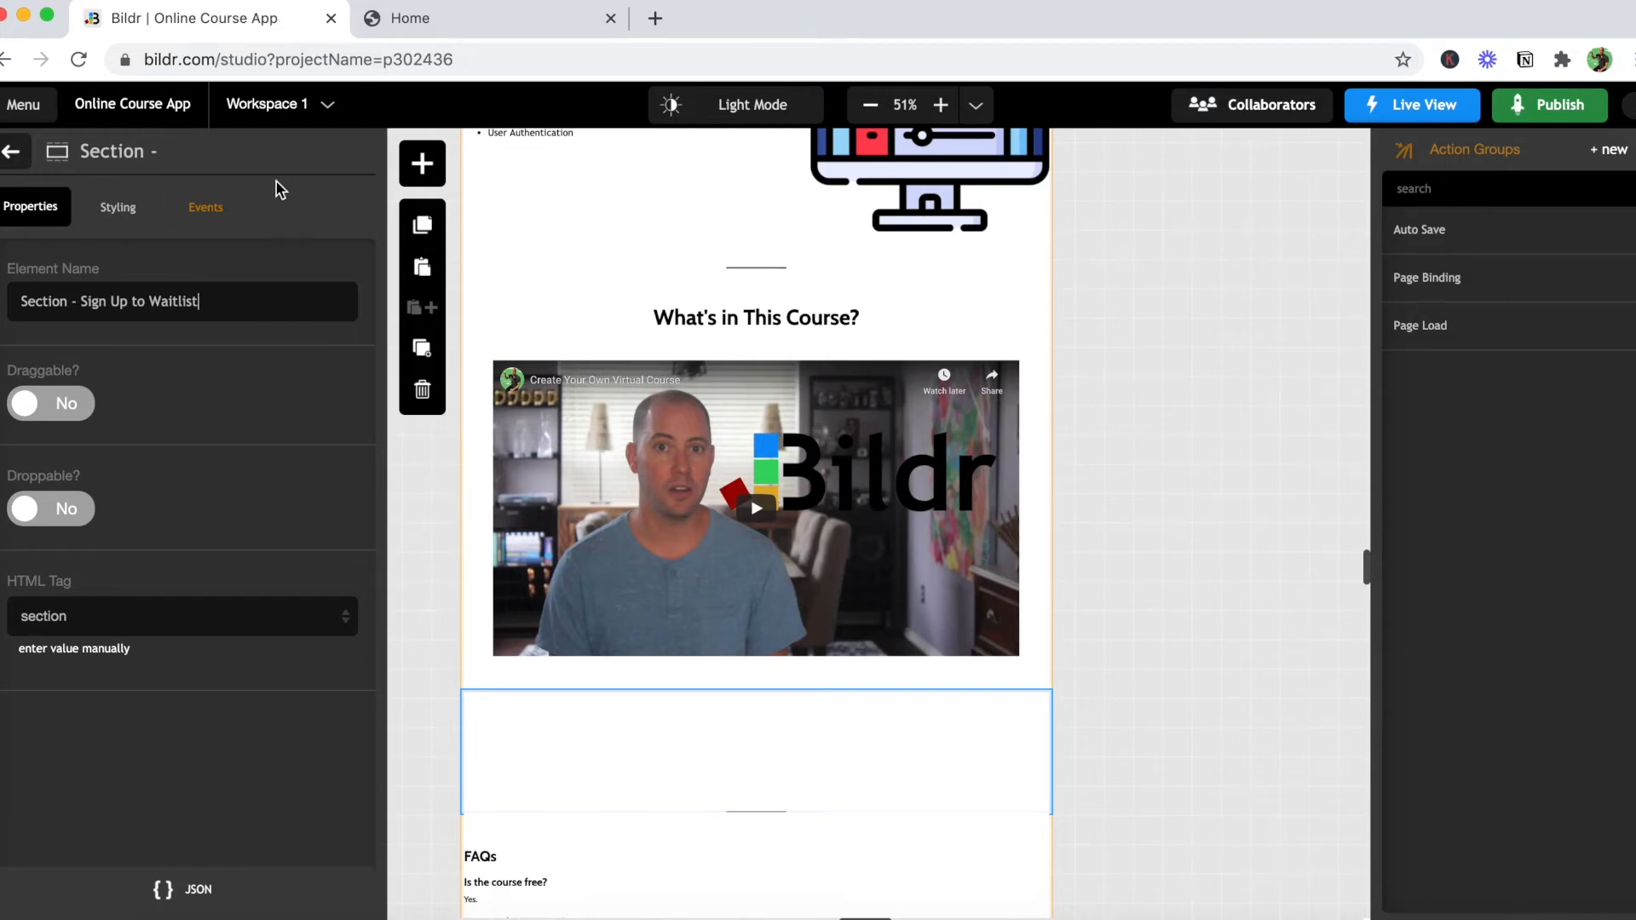
# Step: Apply the utility class "Padding 60px Top Bottom" to the Sign Up to Waitlist section
pyautogui.click(263, 153)
pyautogui.click(12, 159)
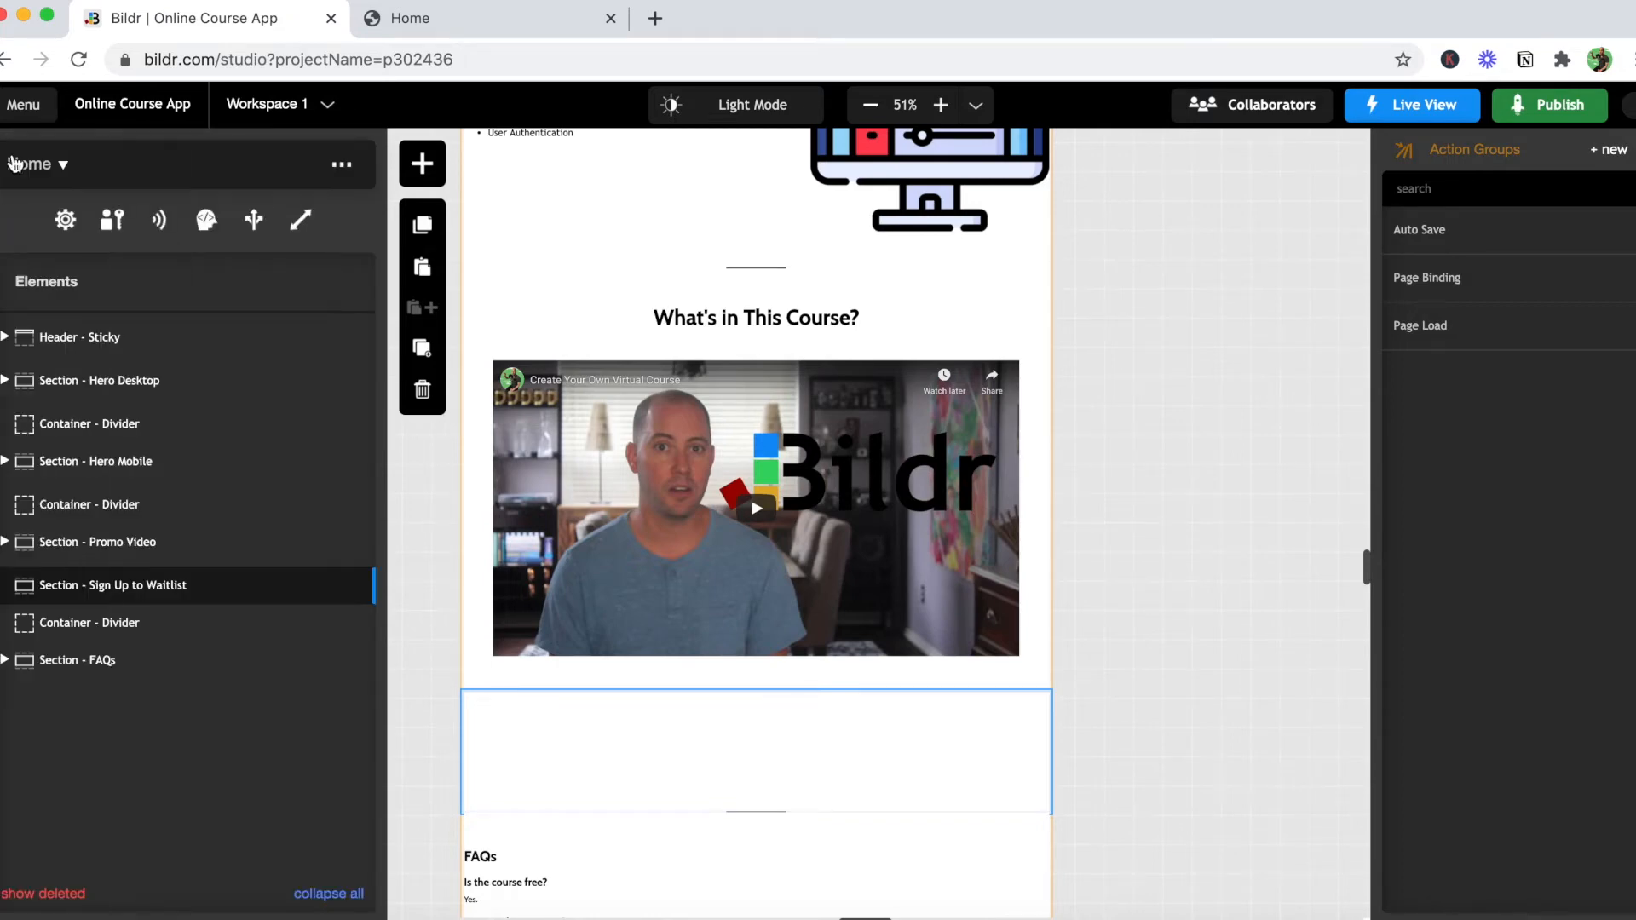
pyautogui.click(357, 589)
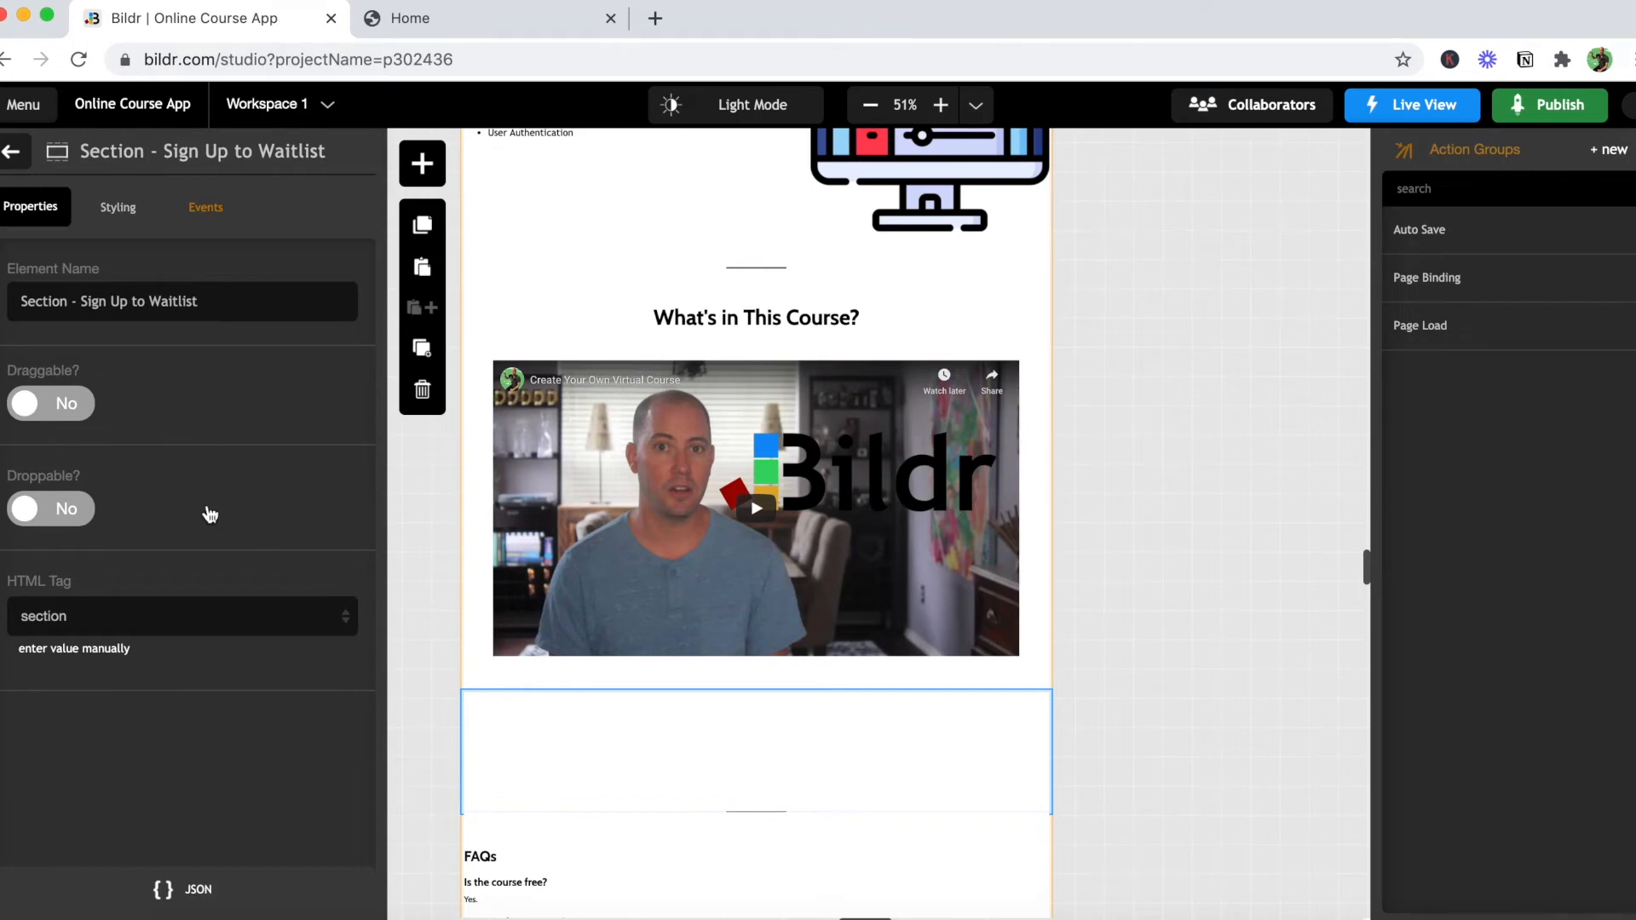
pyautogui.click(117, 213)
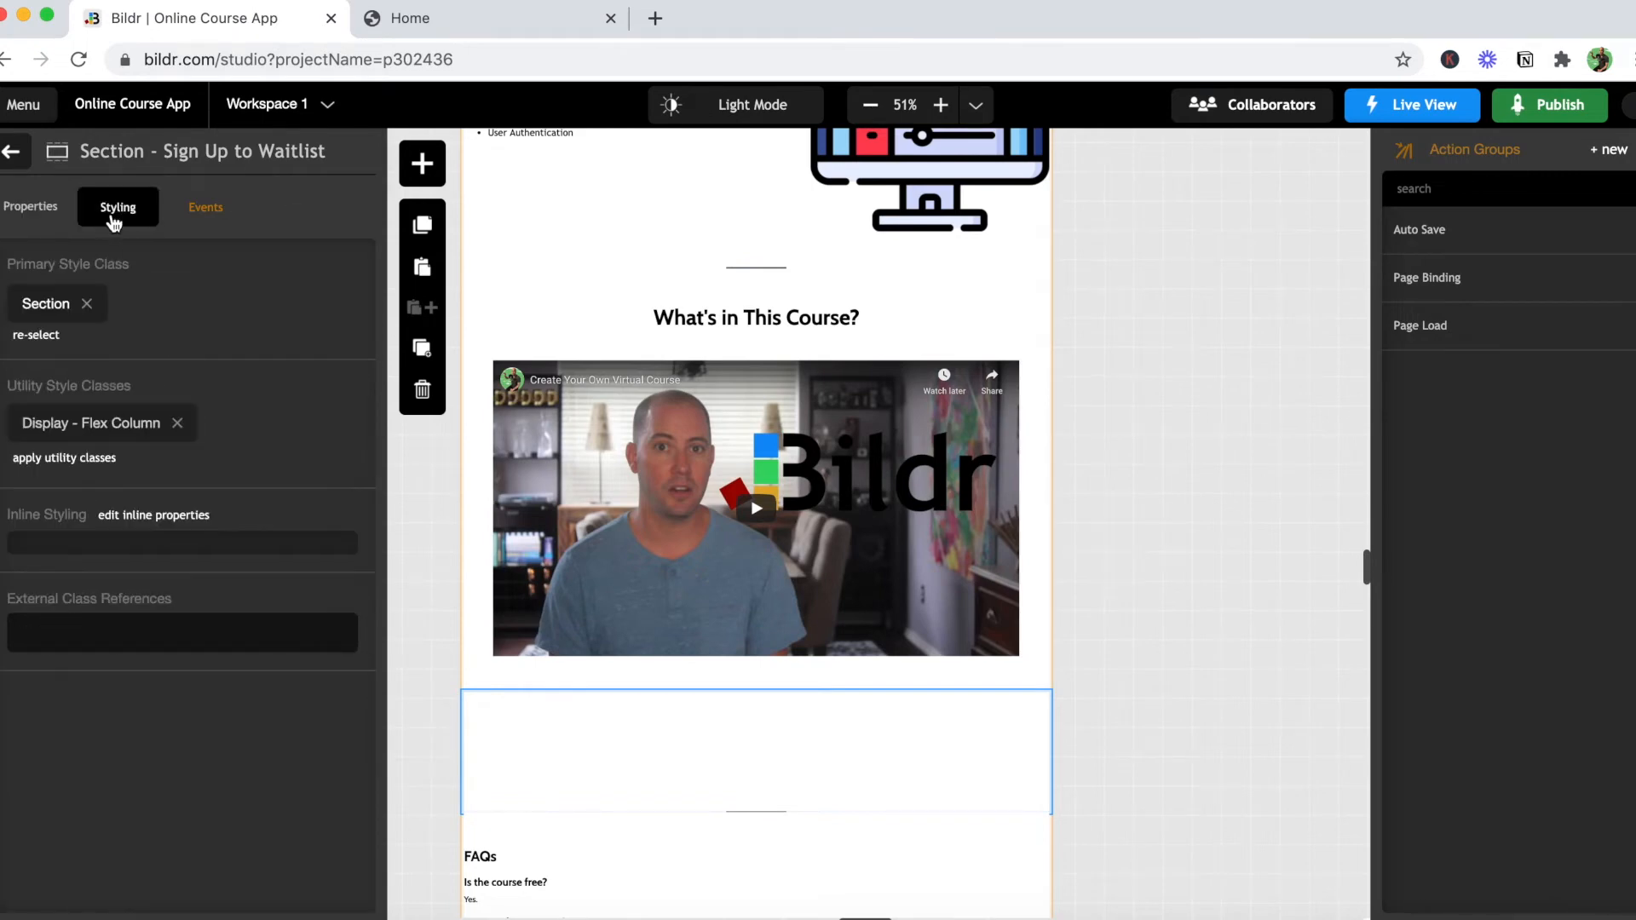
pyautogui.click(104, 463)
pyautogui.write('60p')
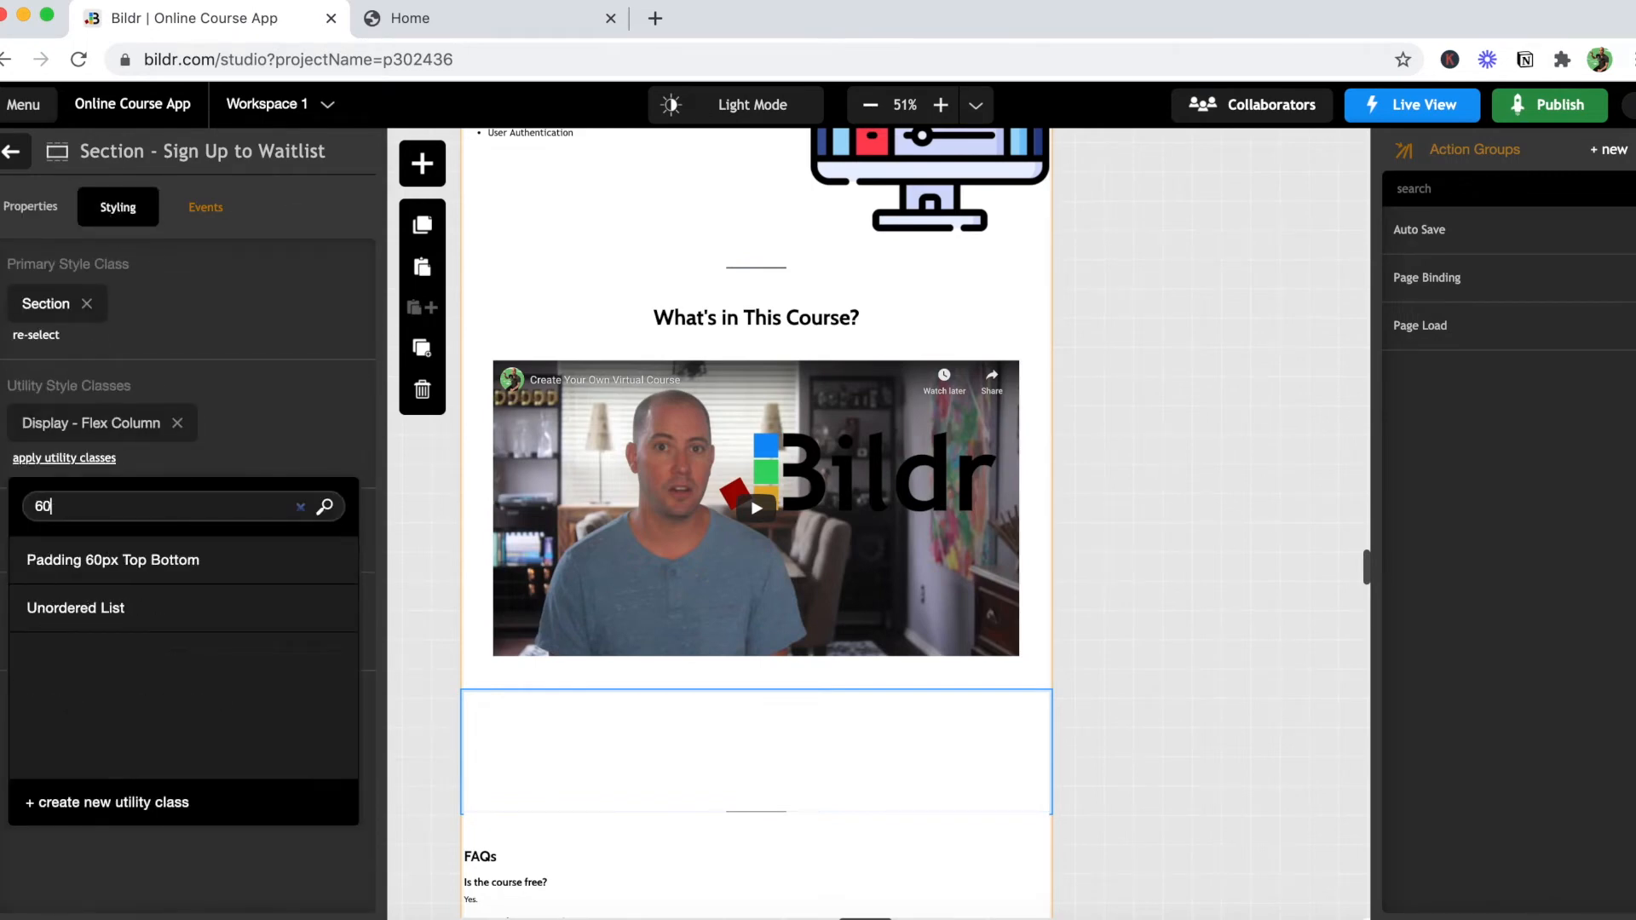
pyautogui.click(99, 559)
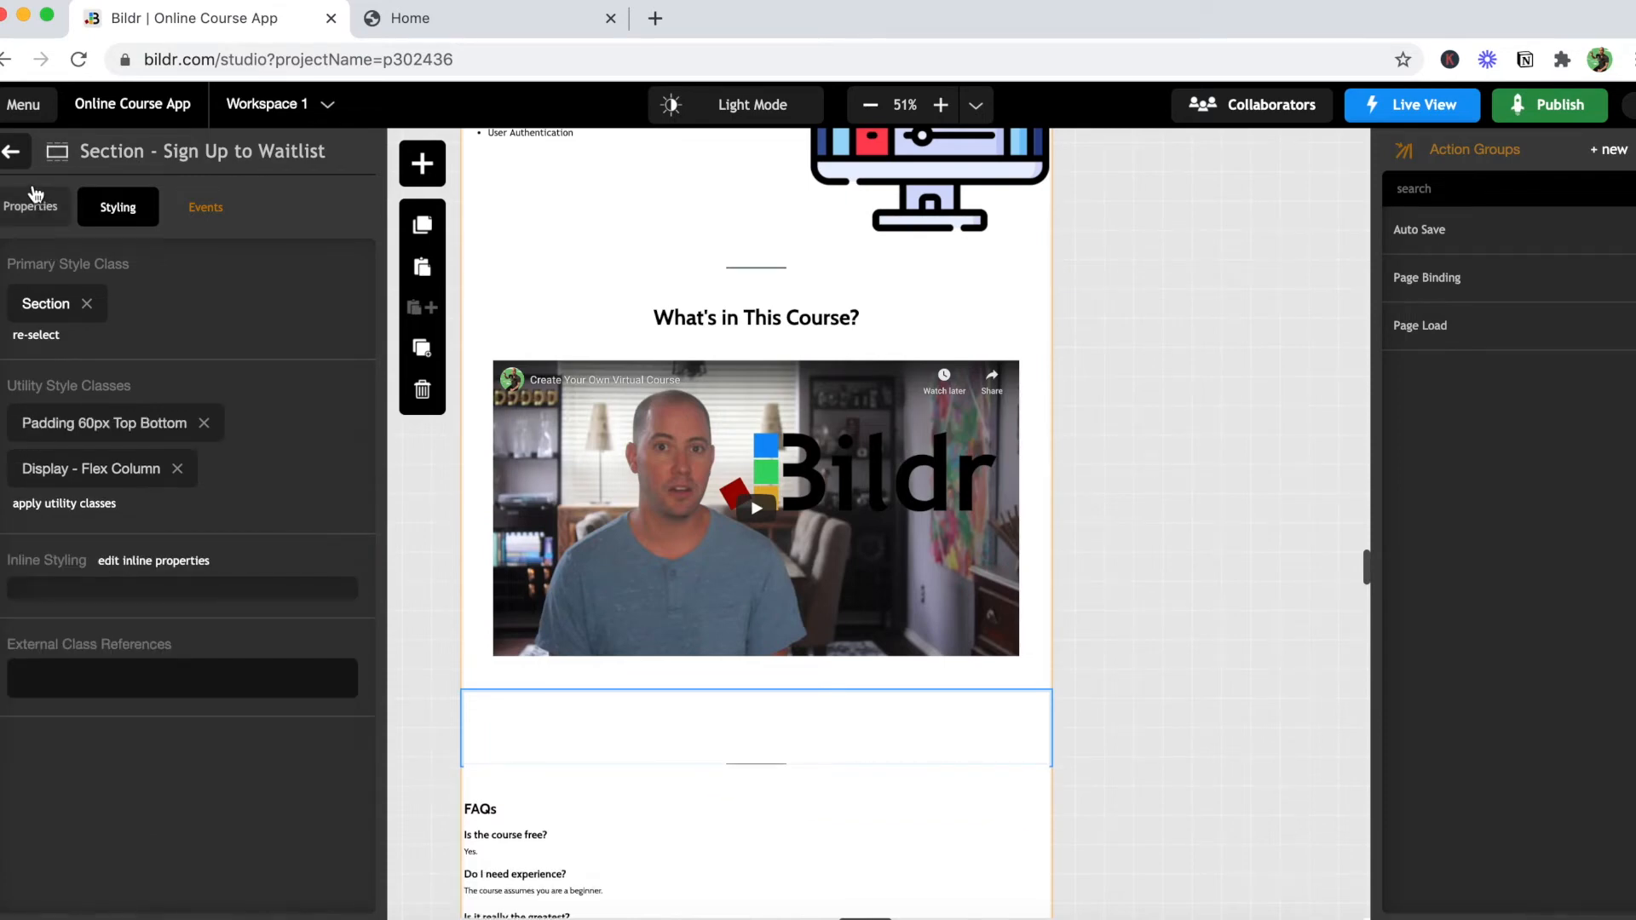
# Step: Add a Container element inside the Sign Up to Waitlist section and name it "Container - Sign Up"
pyautogui.click(11, 152)
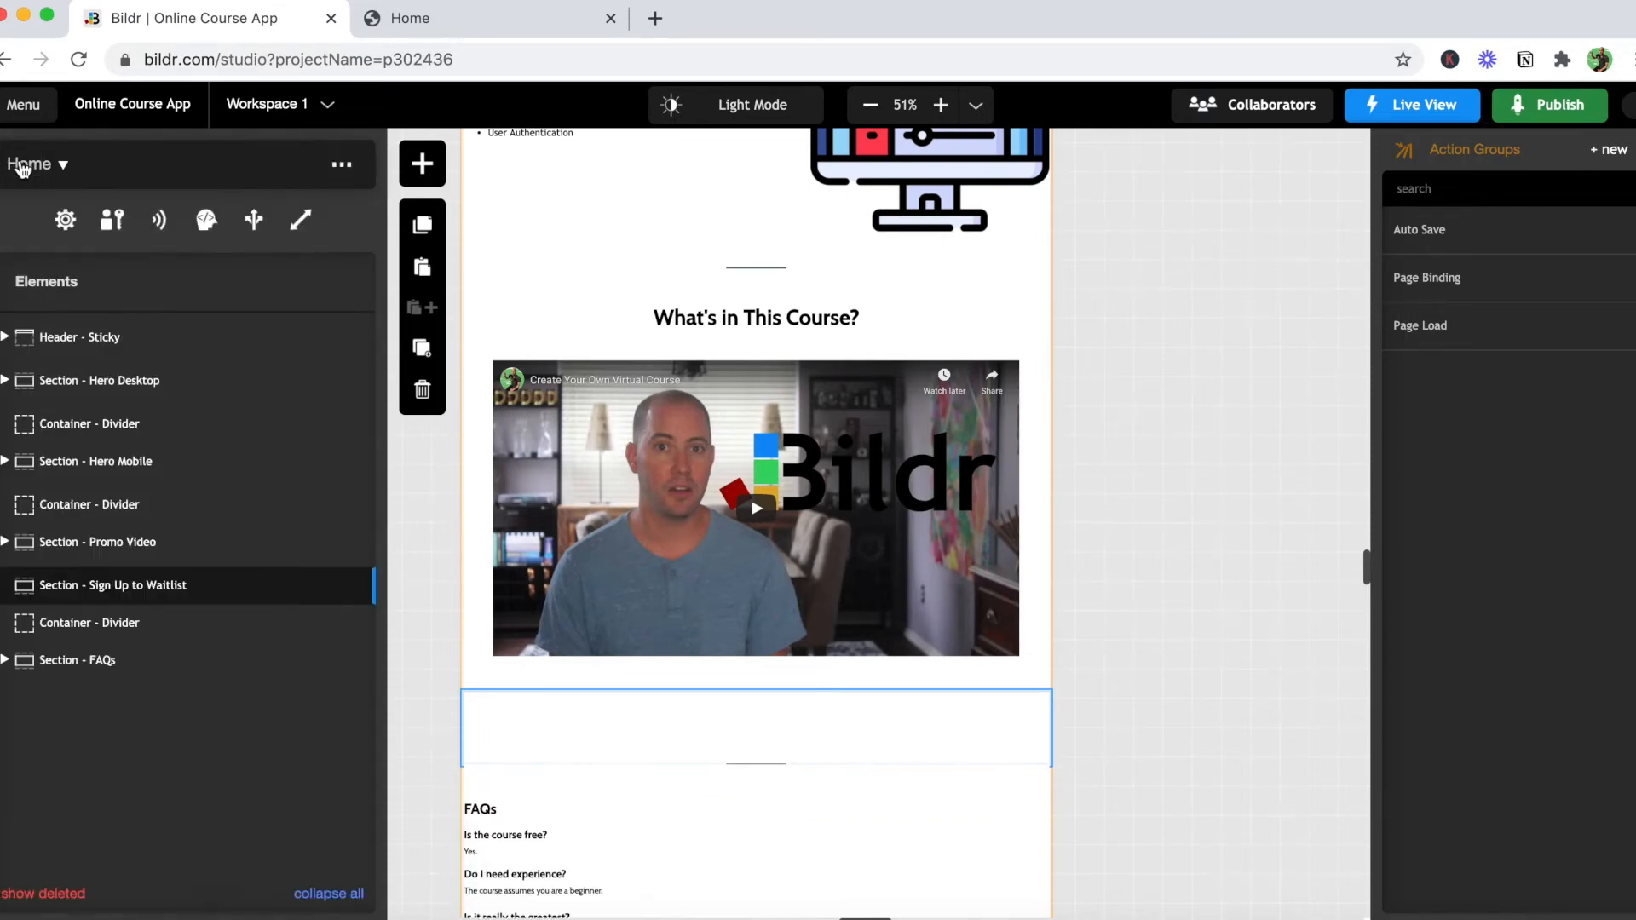
pyautogui.click(422, 163)
pyautogui.write('cont')
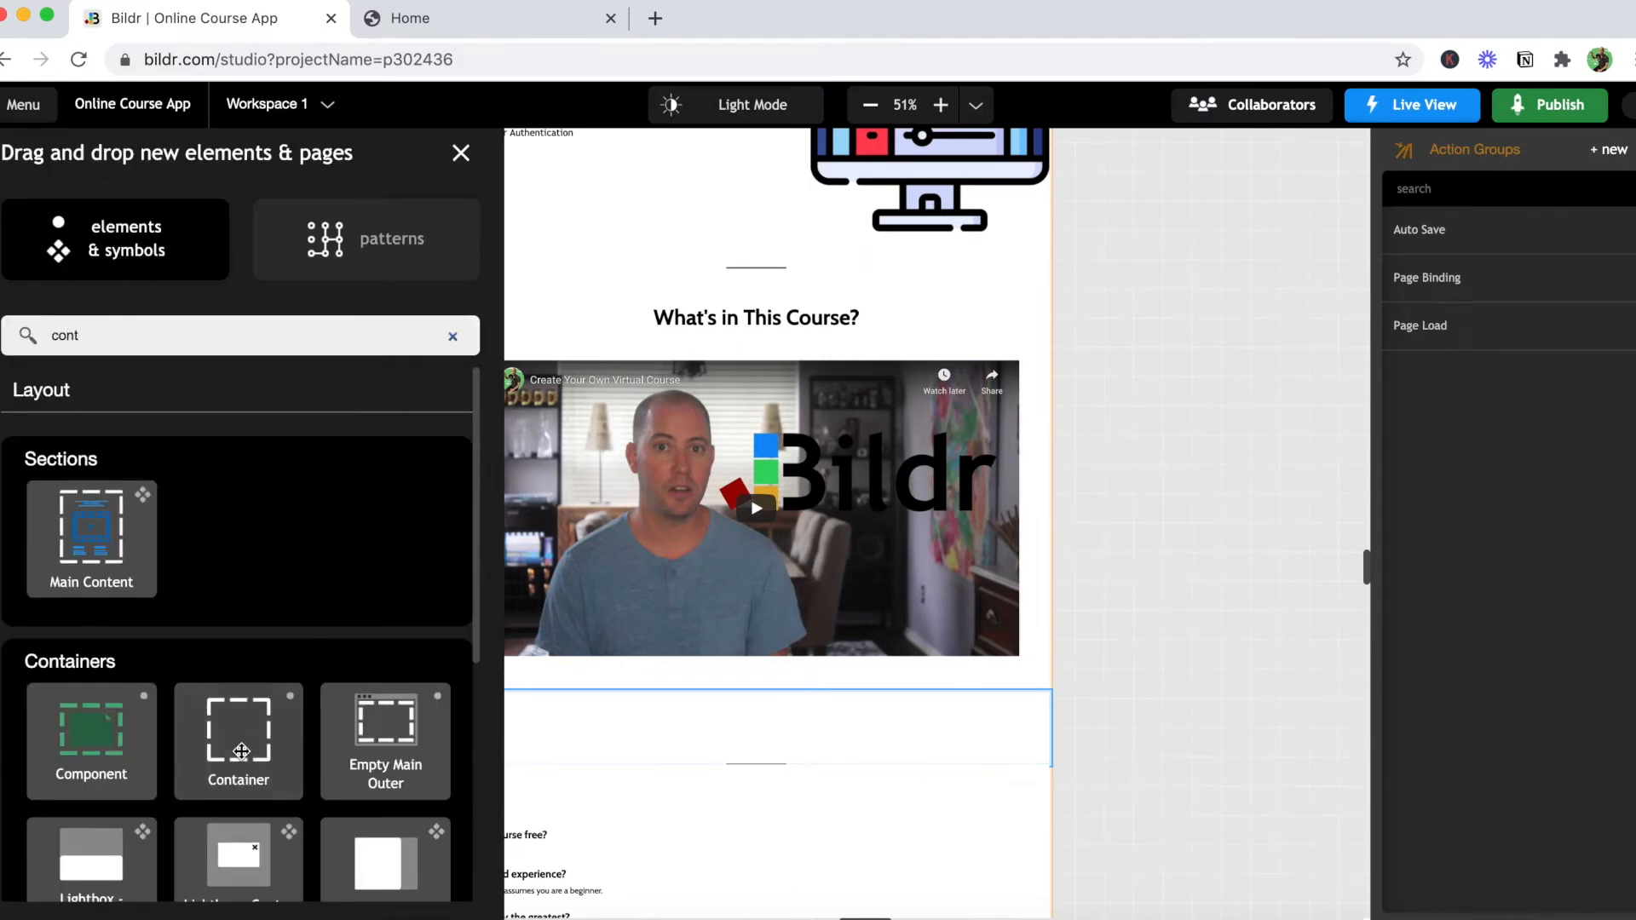
pyautogui.moveTo(241, 751); pyautogui.dragTo(264, 592)
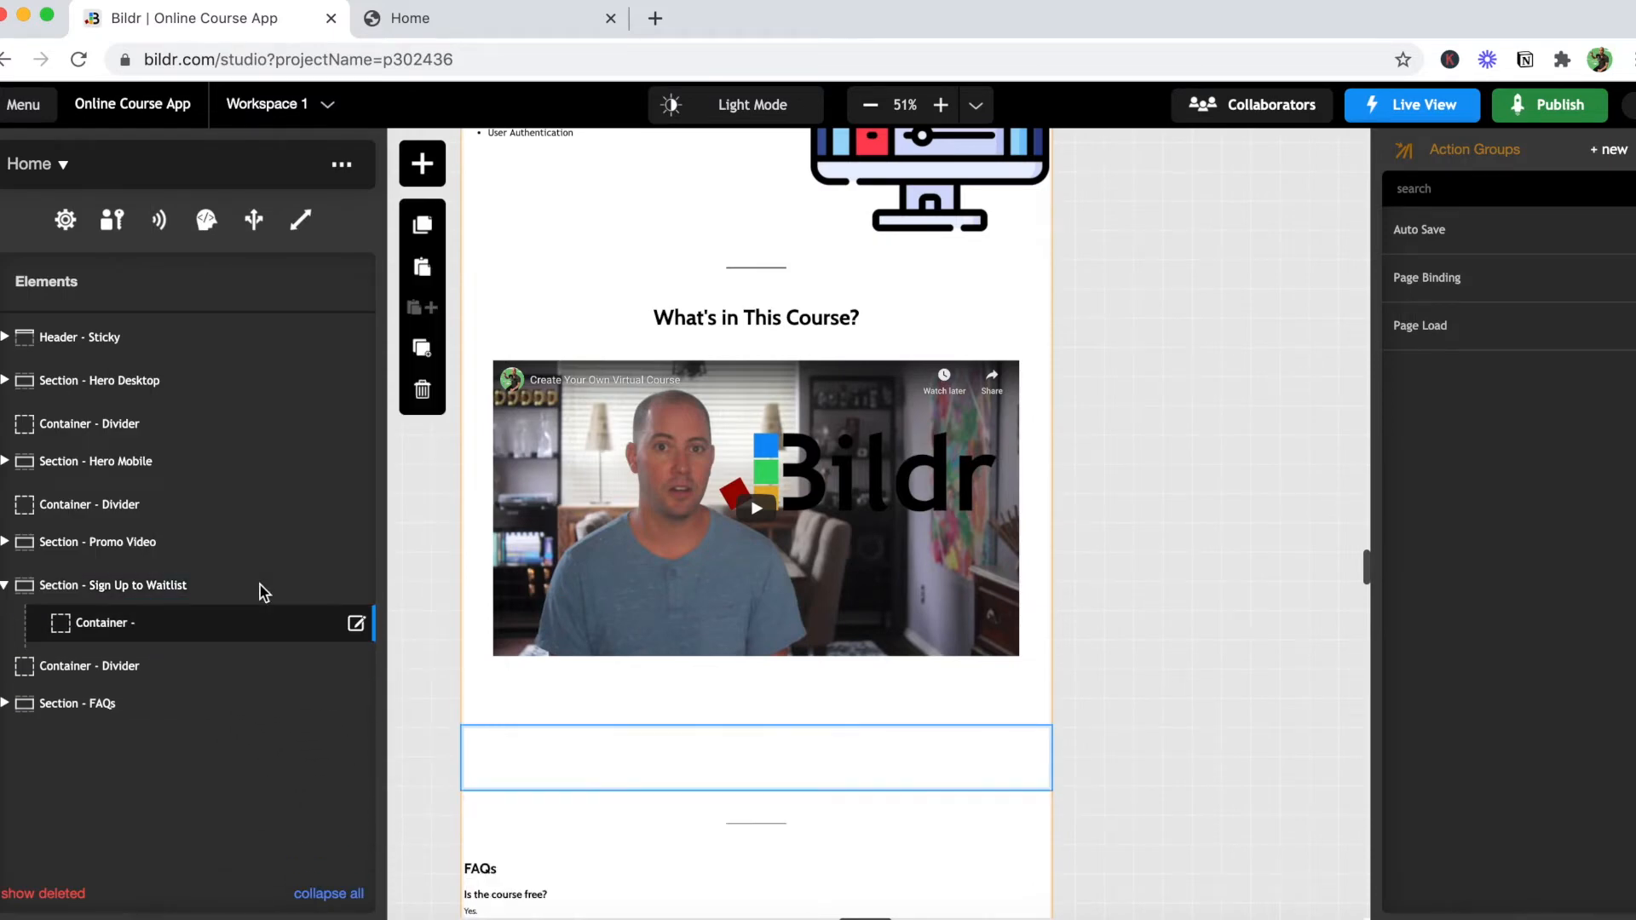
pyautogui.click(355, 624)
pyautogui.click(205, 302)
pyautogui.write('Sign Up')
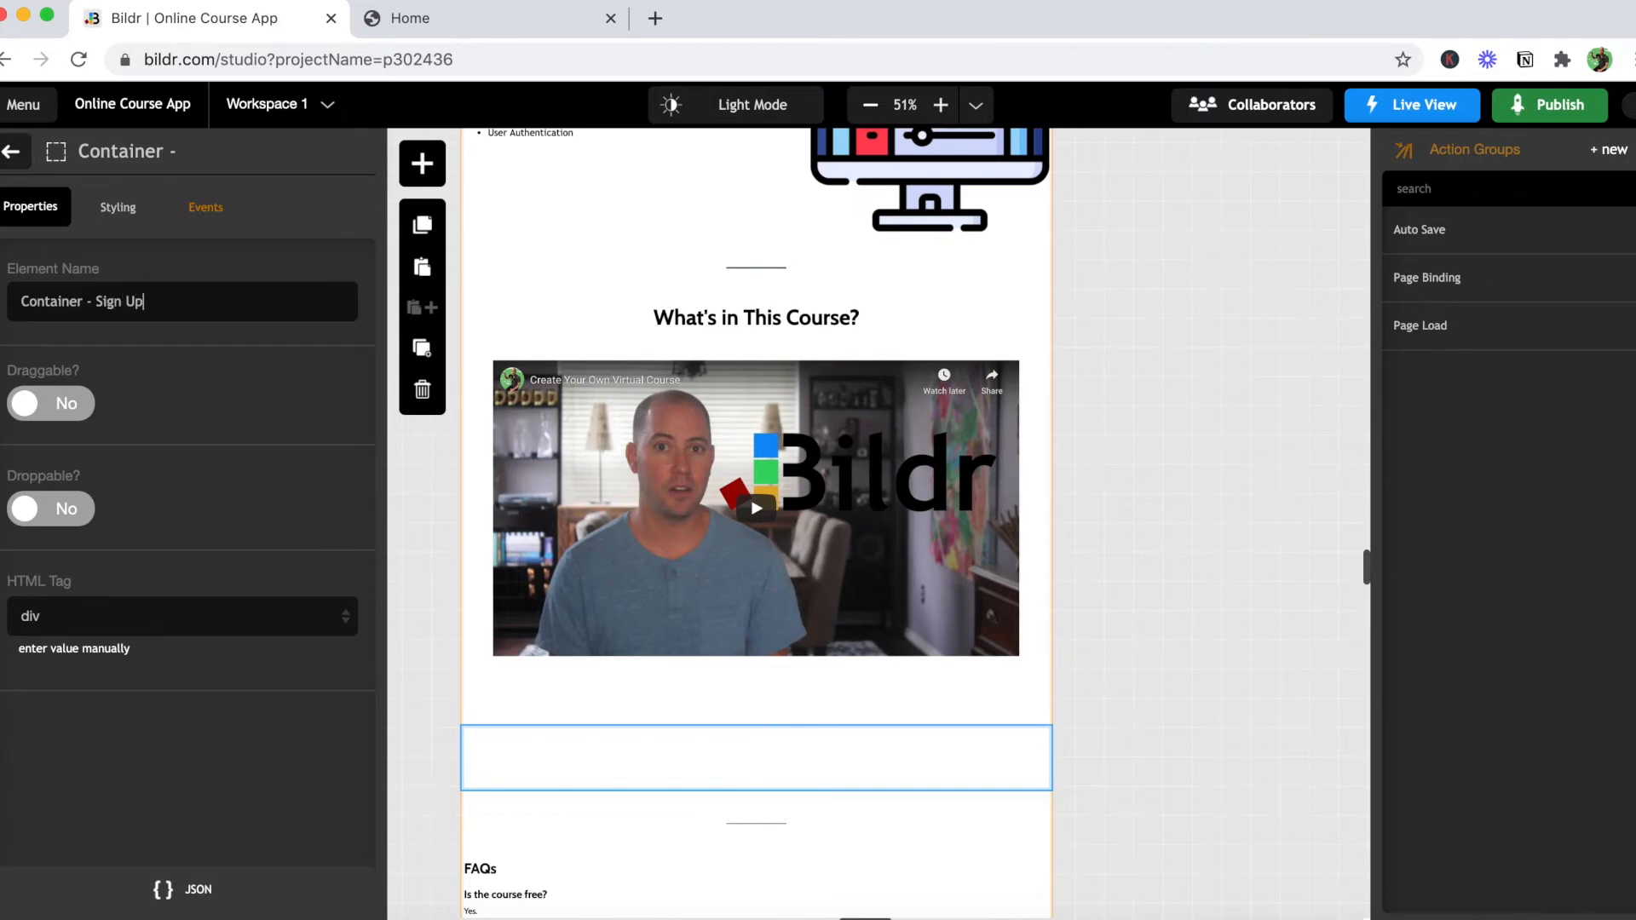
pyautogui.click(117, 207)
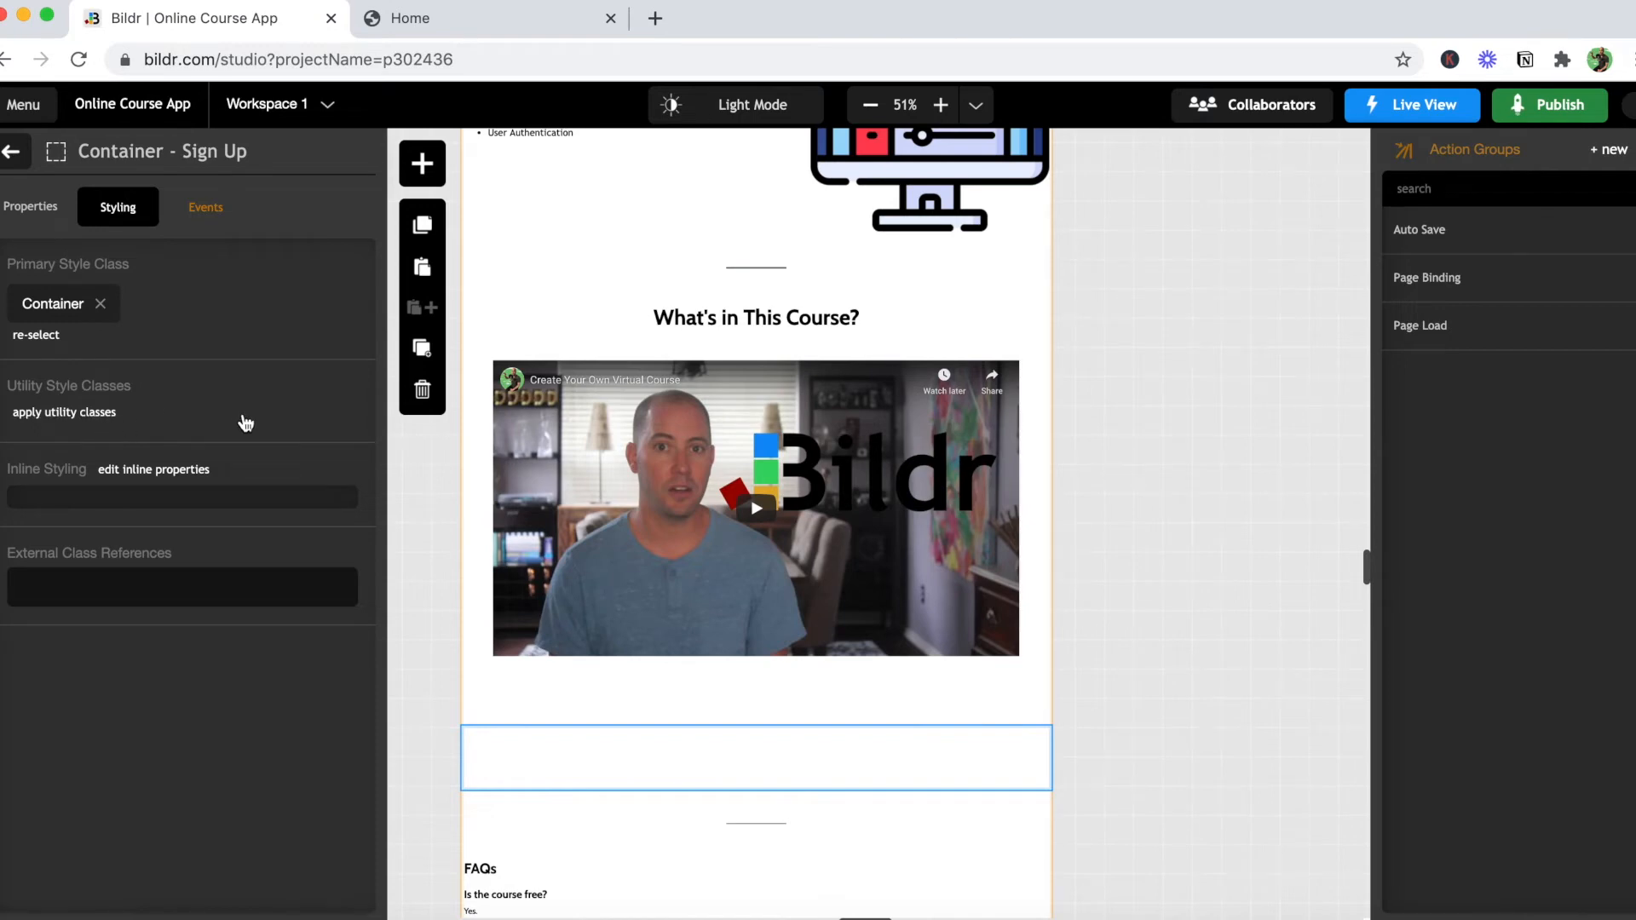
pyautogui.click(102, 416)
pyautogui.write('fle')
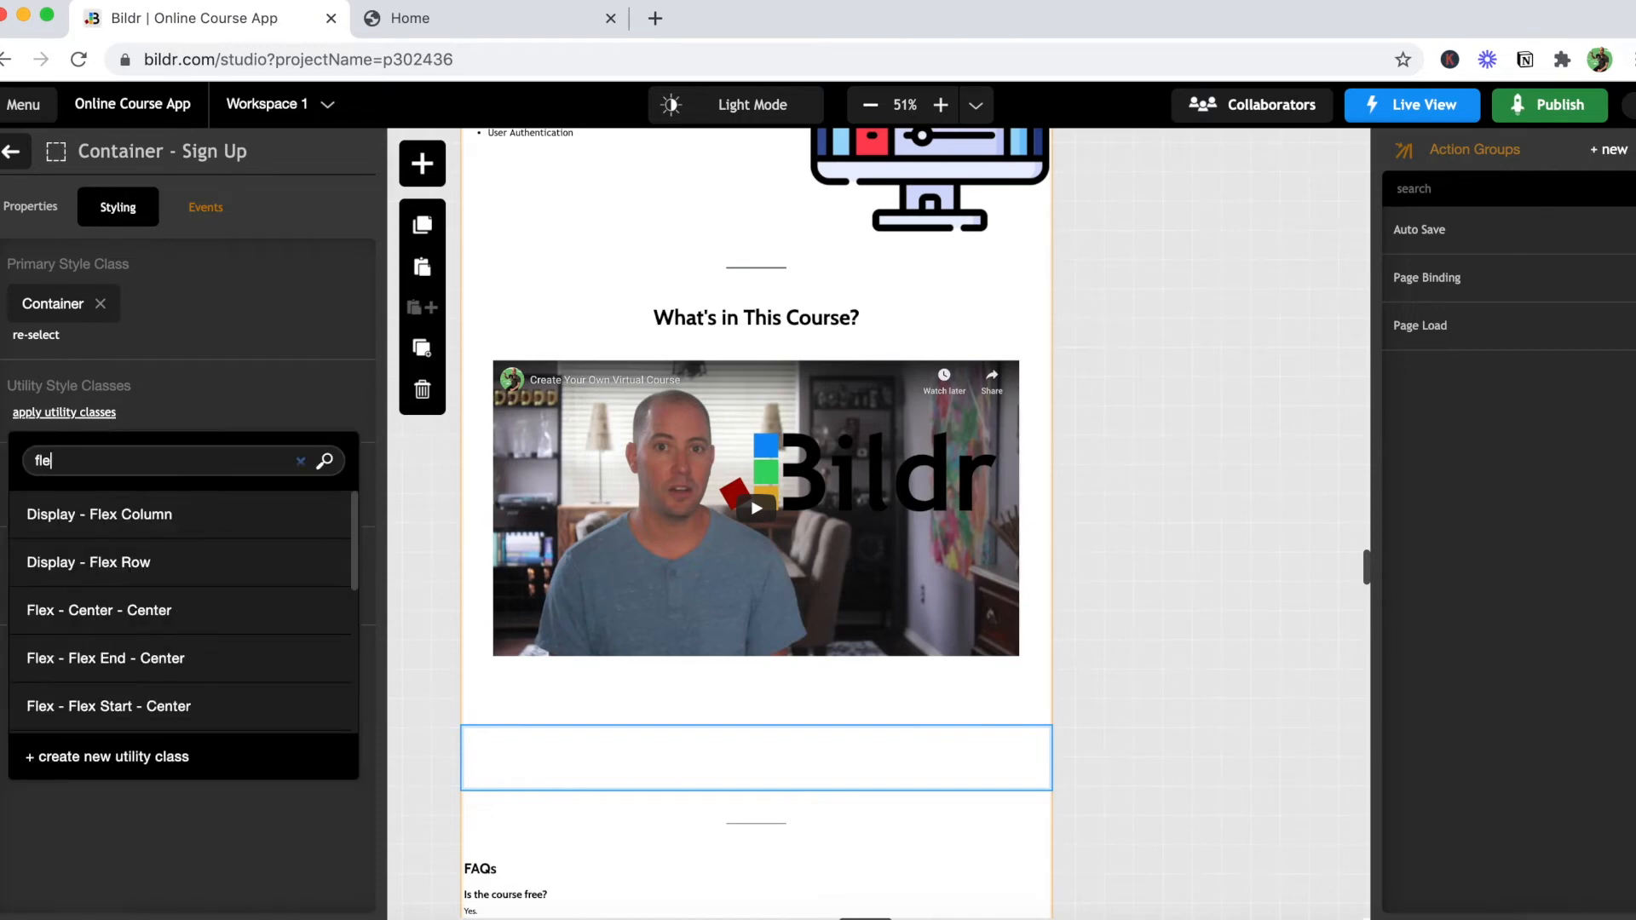
pyautogui.click(125, 566)
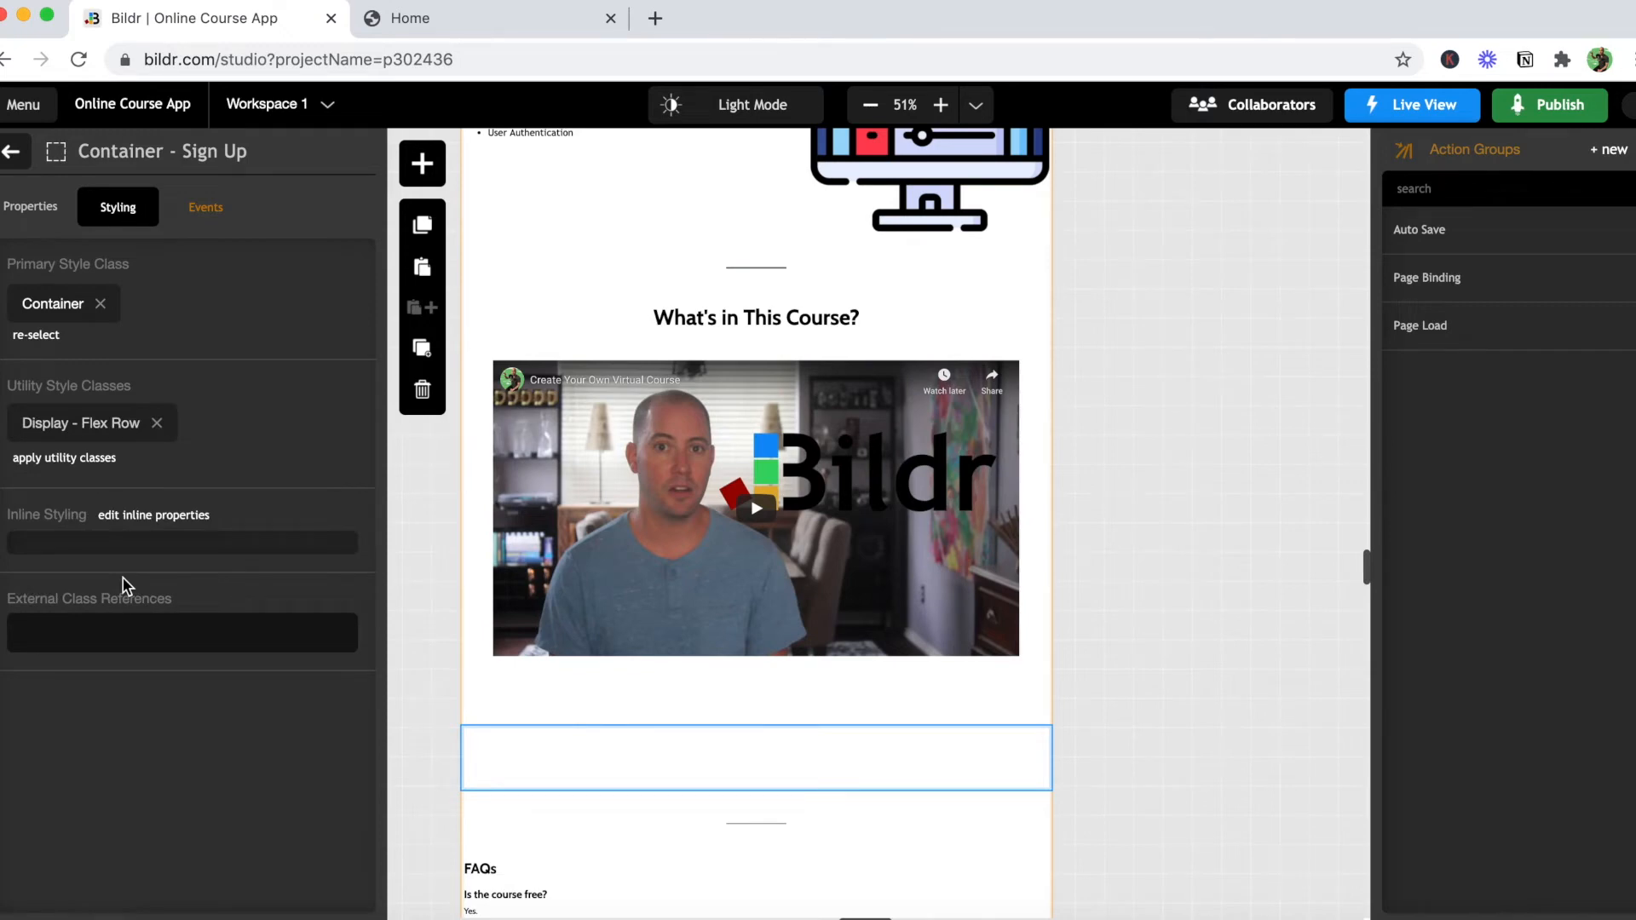
pyautogui.click(157, 424)
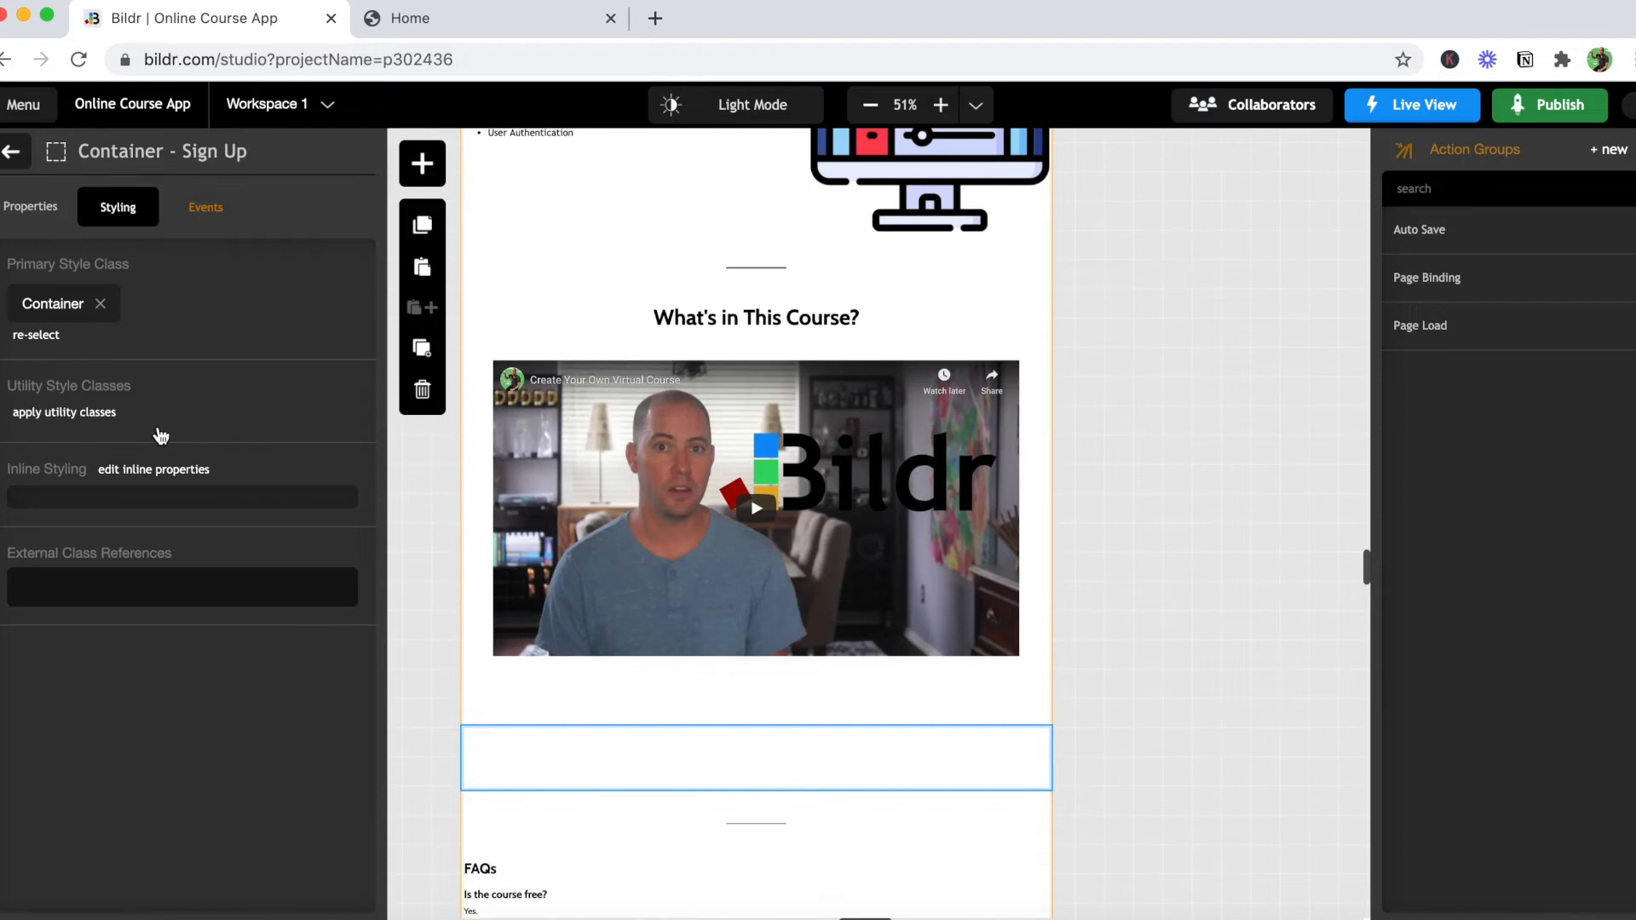
# Step: Apply the utility class "Container - Max Width 1140px" to the Sign Up container
pyautogui.click(99, 413)
pyautogui.write('fle')
pyautogui.press('BackSpace')
pyautogui.press('BackSpace')
pyautogui.press('BackSpace')
pyautogui.write('11')
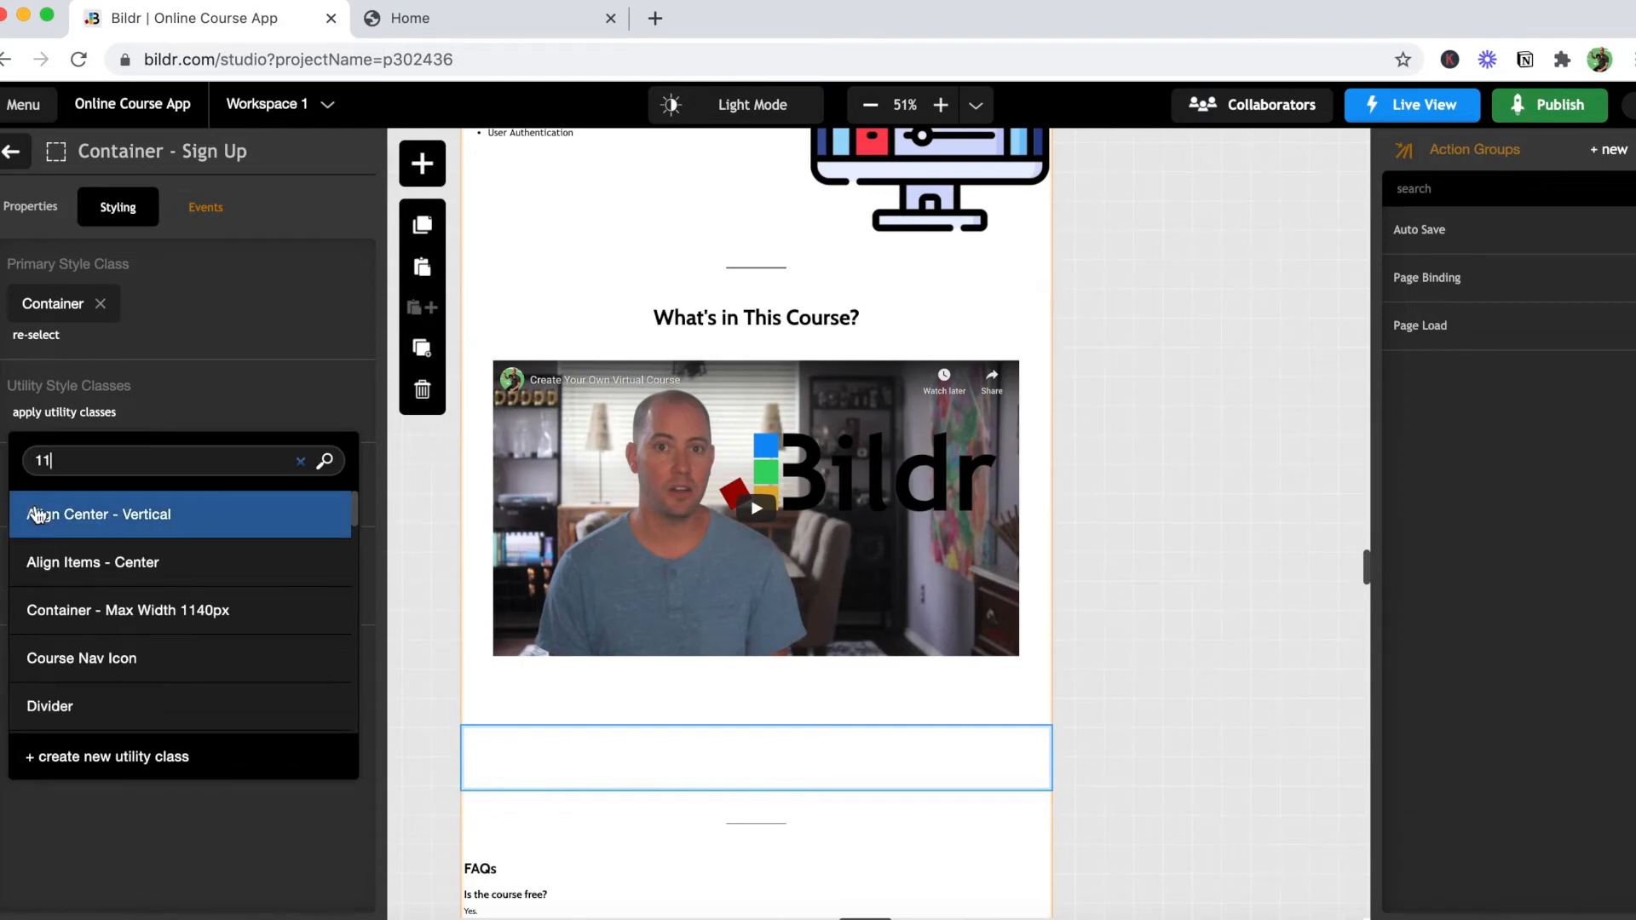
pyautogui.click(110, 611)
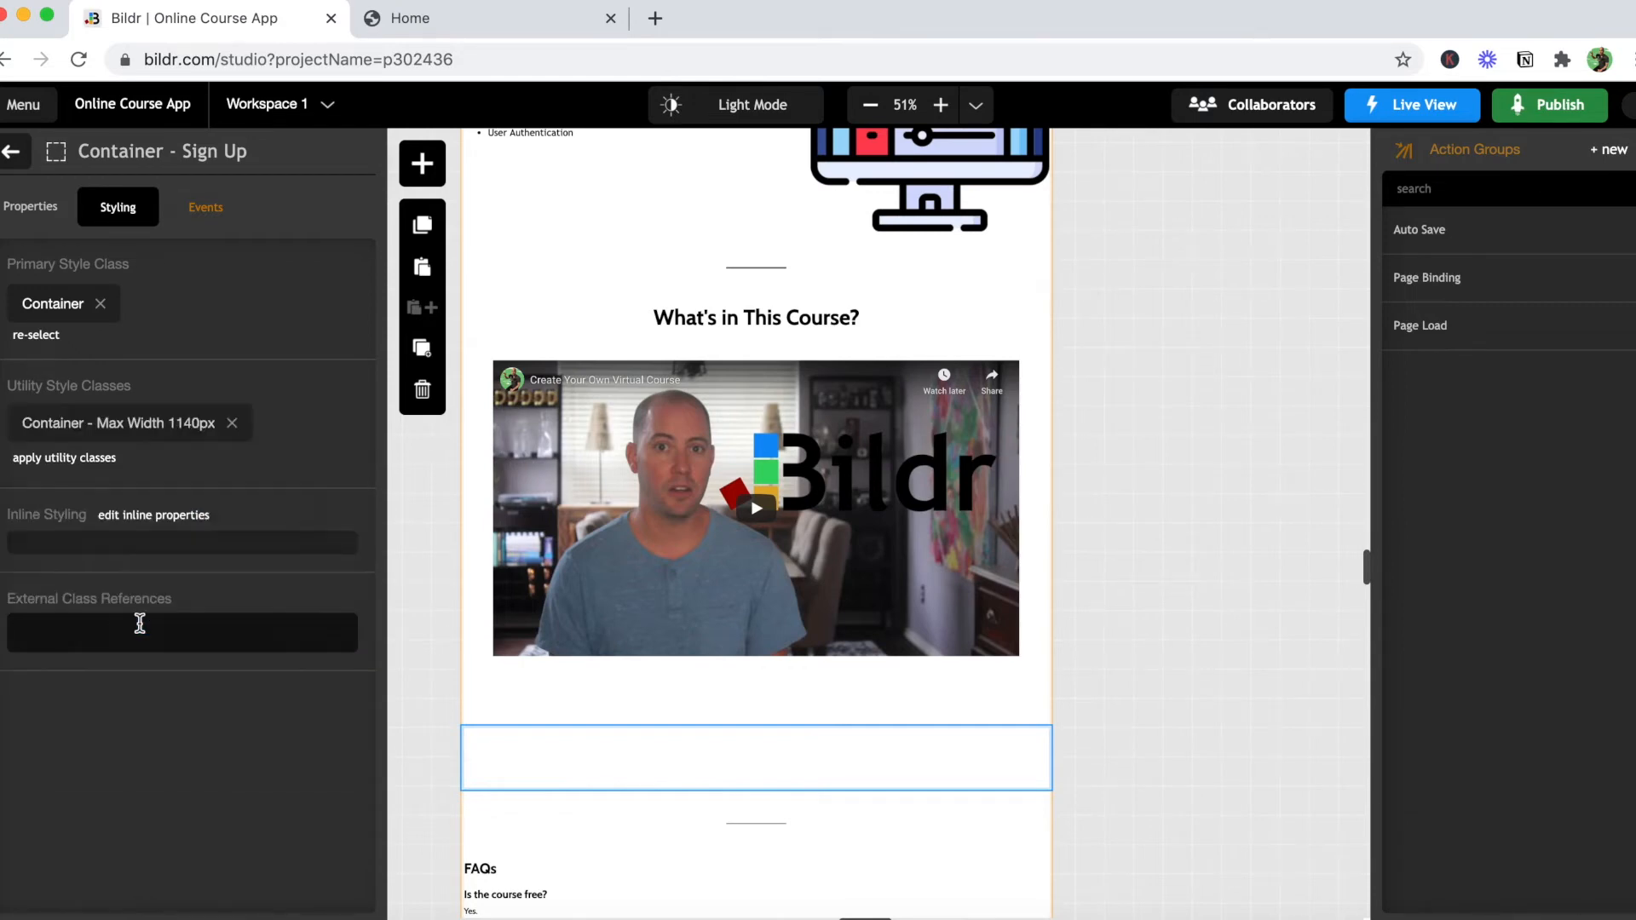
# Step: Add the "Display - Flex Column" utility class to the Sign Up container
pyautogui.click(81, 460)
pyautogui.press('BackSpace')
pyautogui.write('fle')
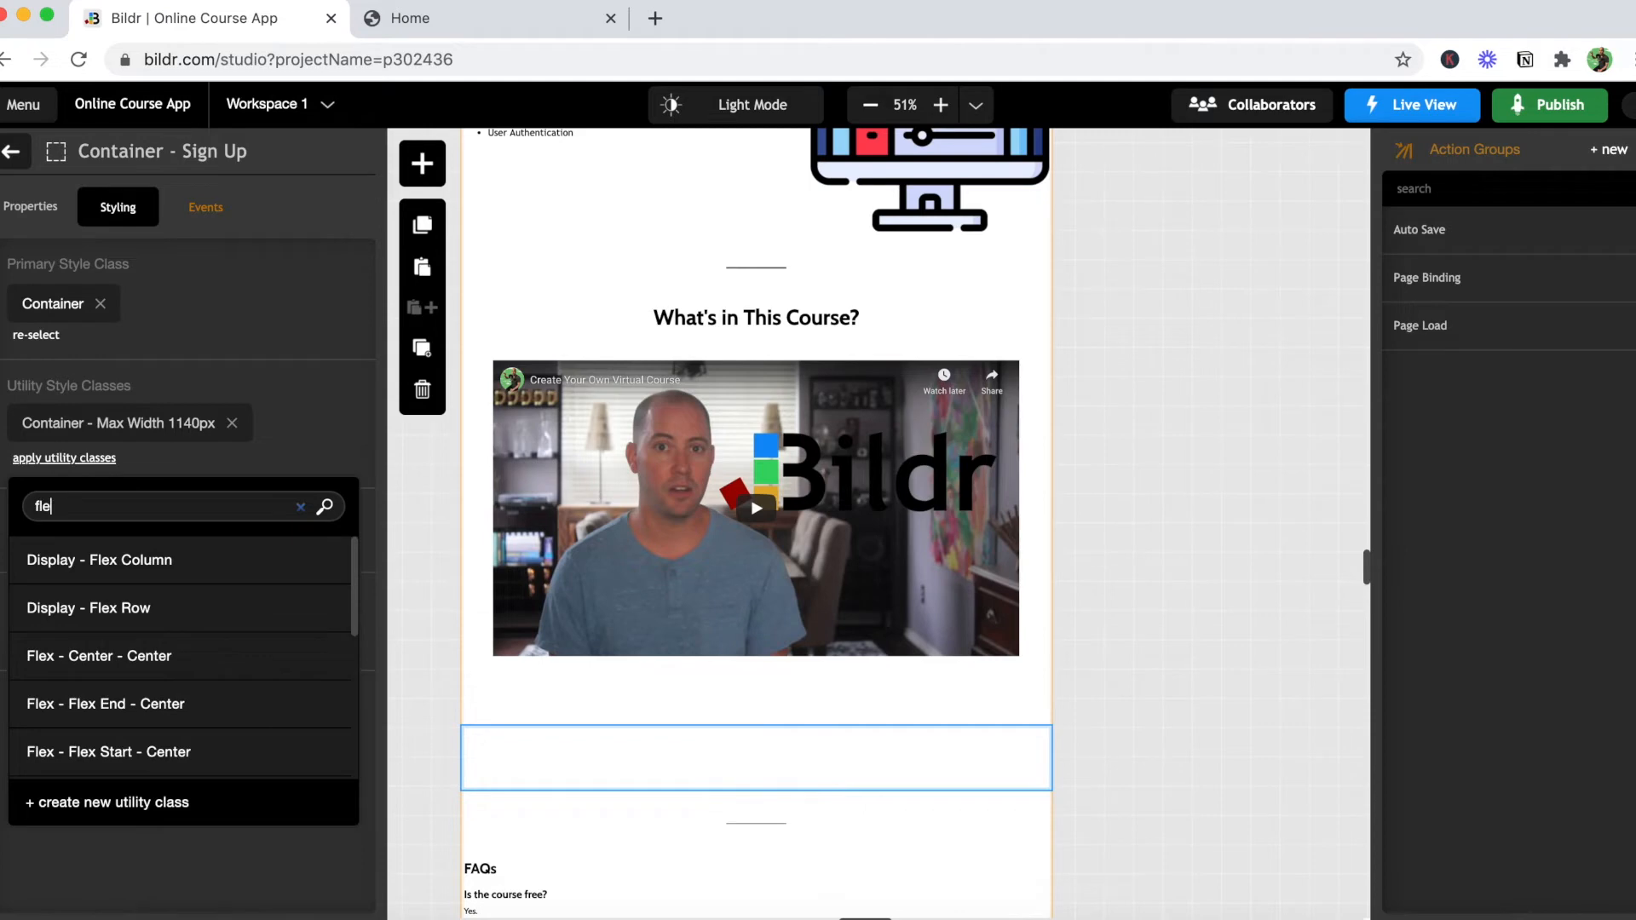
pyautogui.click(99, 559)
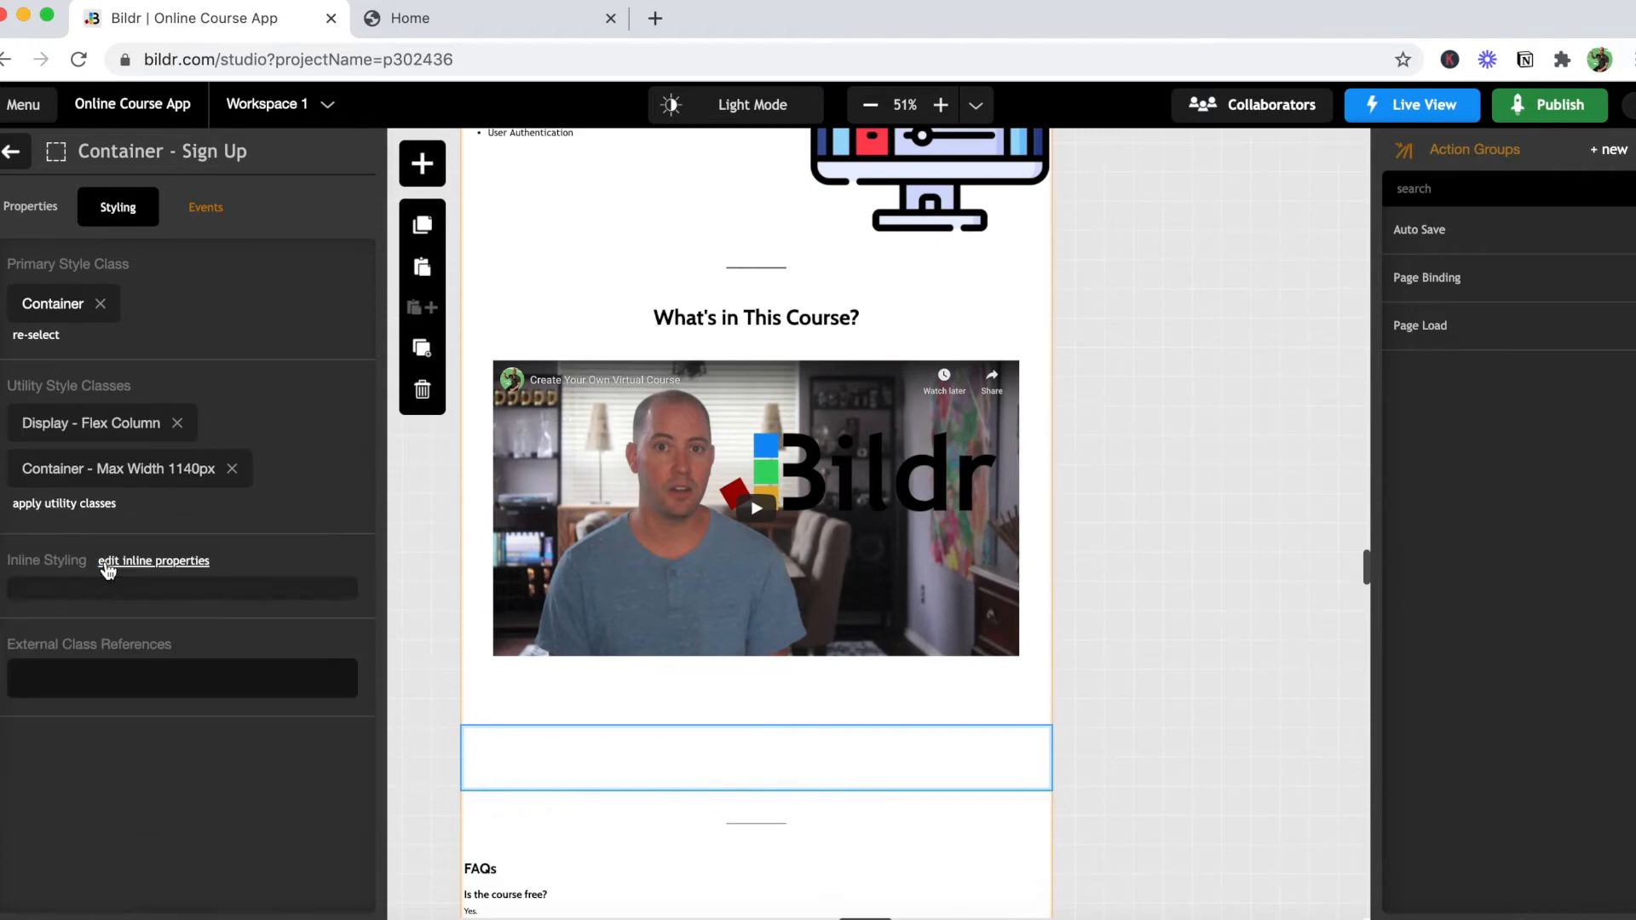
# Step: Center the Sign Up container's contents with the "Flex - Center - Center" utility class and return to the page's element list
pyautogui.click(100, 511)
pyautogui.press('BackSpace')
pyautogui.press('BackSpace')
pyautogui.write('c')
pyautogui.press('BackSpace')
pyautogui.press('BackSpace')
pyautogui.write('c')
pyautogui.press('BackSpace')
pyautogui.write('flex')
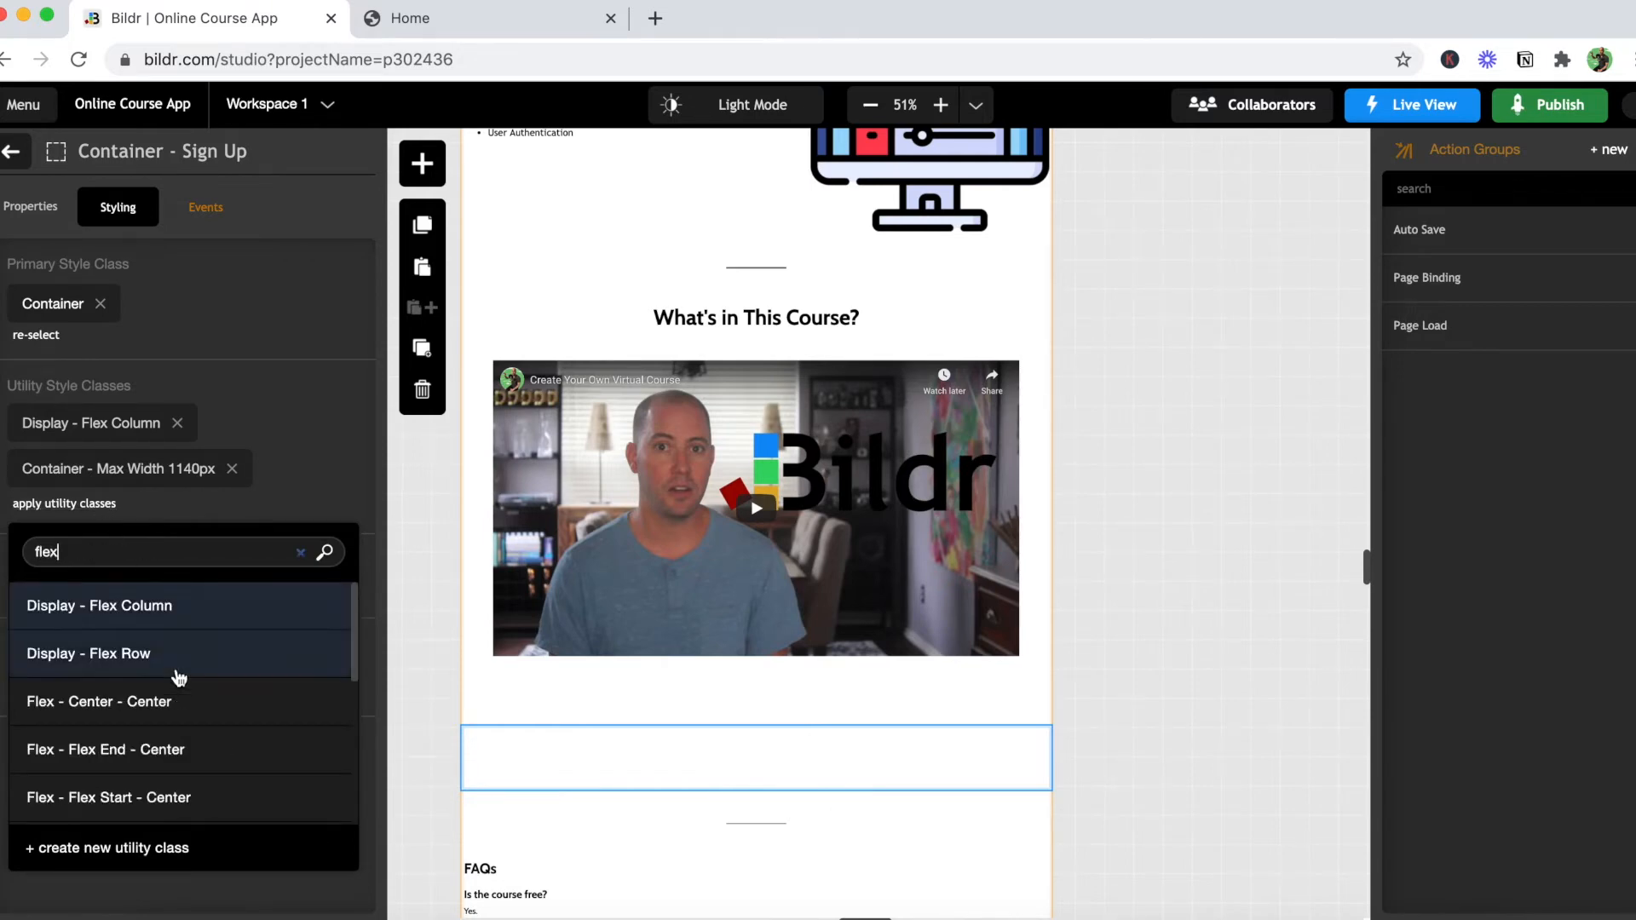
pyautogui.click(189, 707)
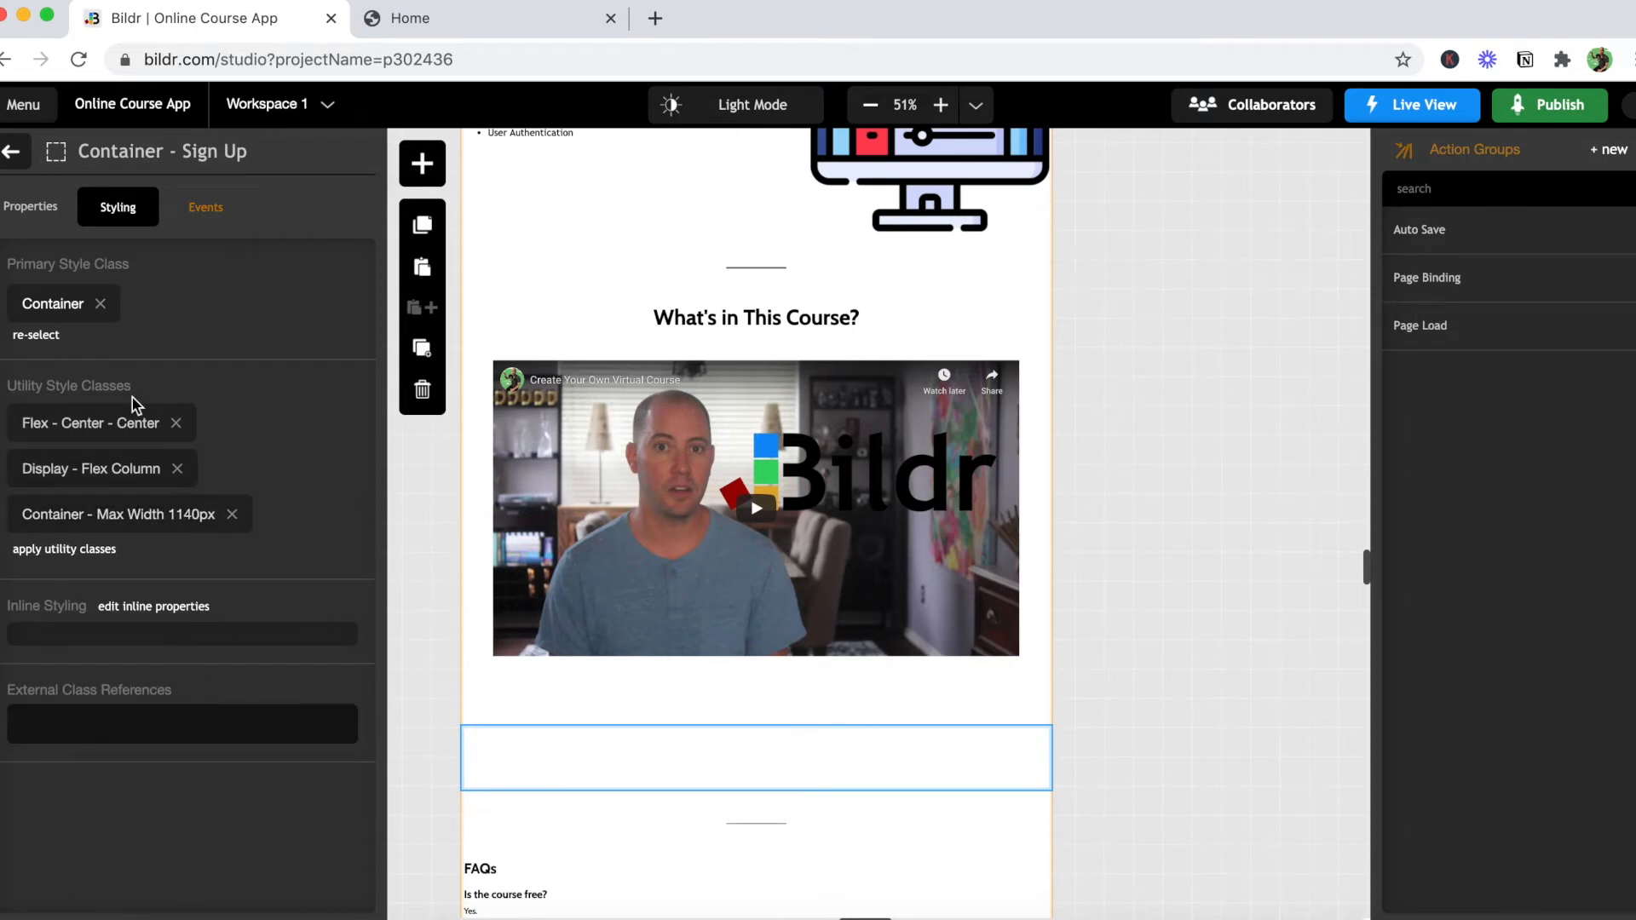
pyautogui.click(12, 152)
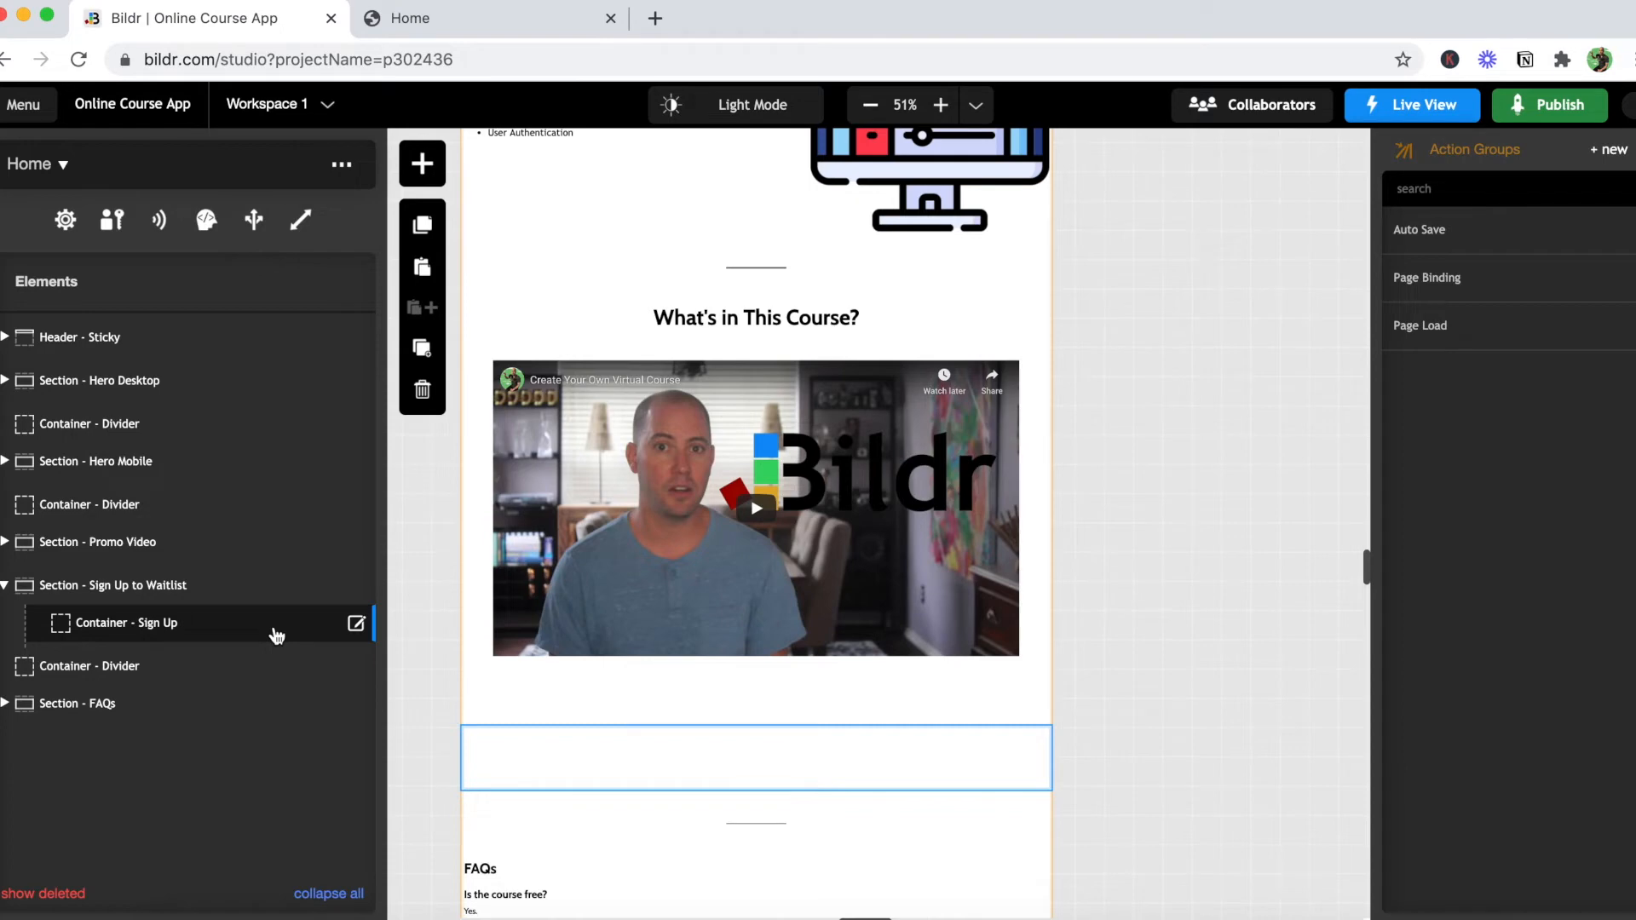
pyautogui.click(422, 165)
pyautogui.write('head')
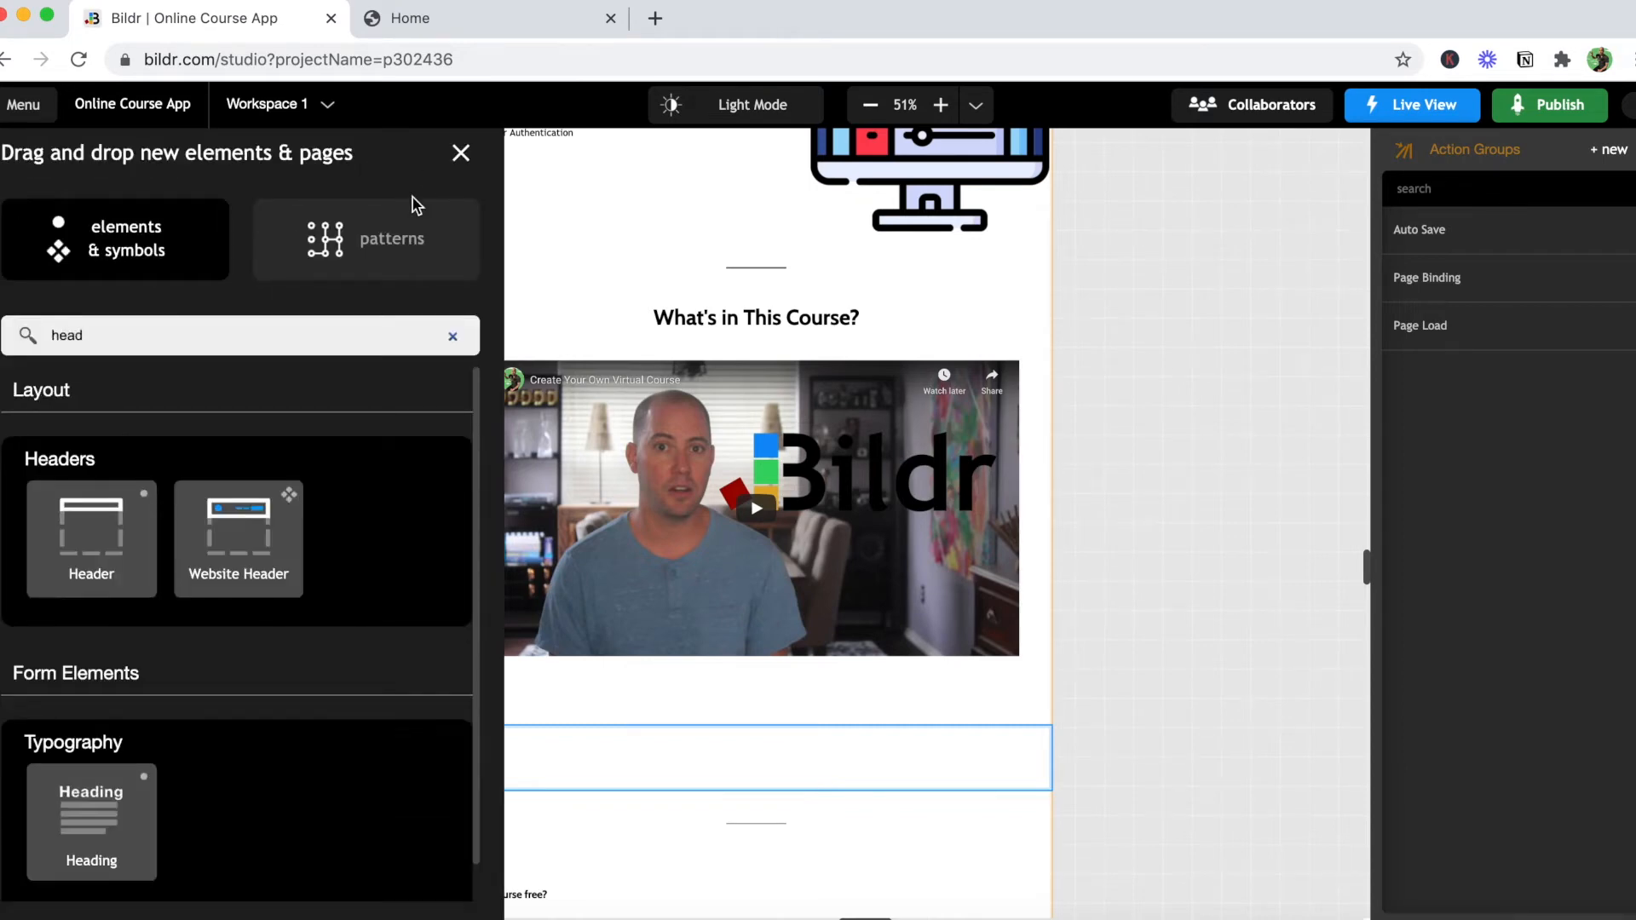
pyautogui.moveTo(83, 558); pyautogui.dragTo(1105, 375)
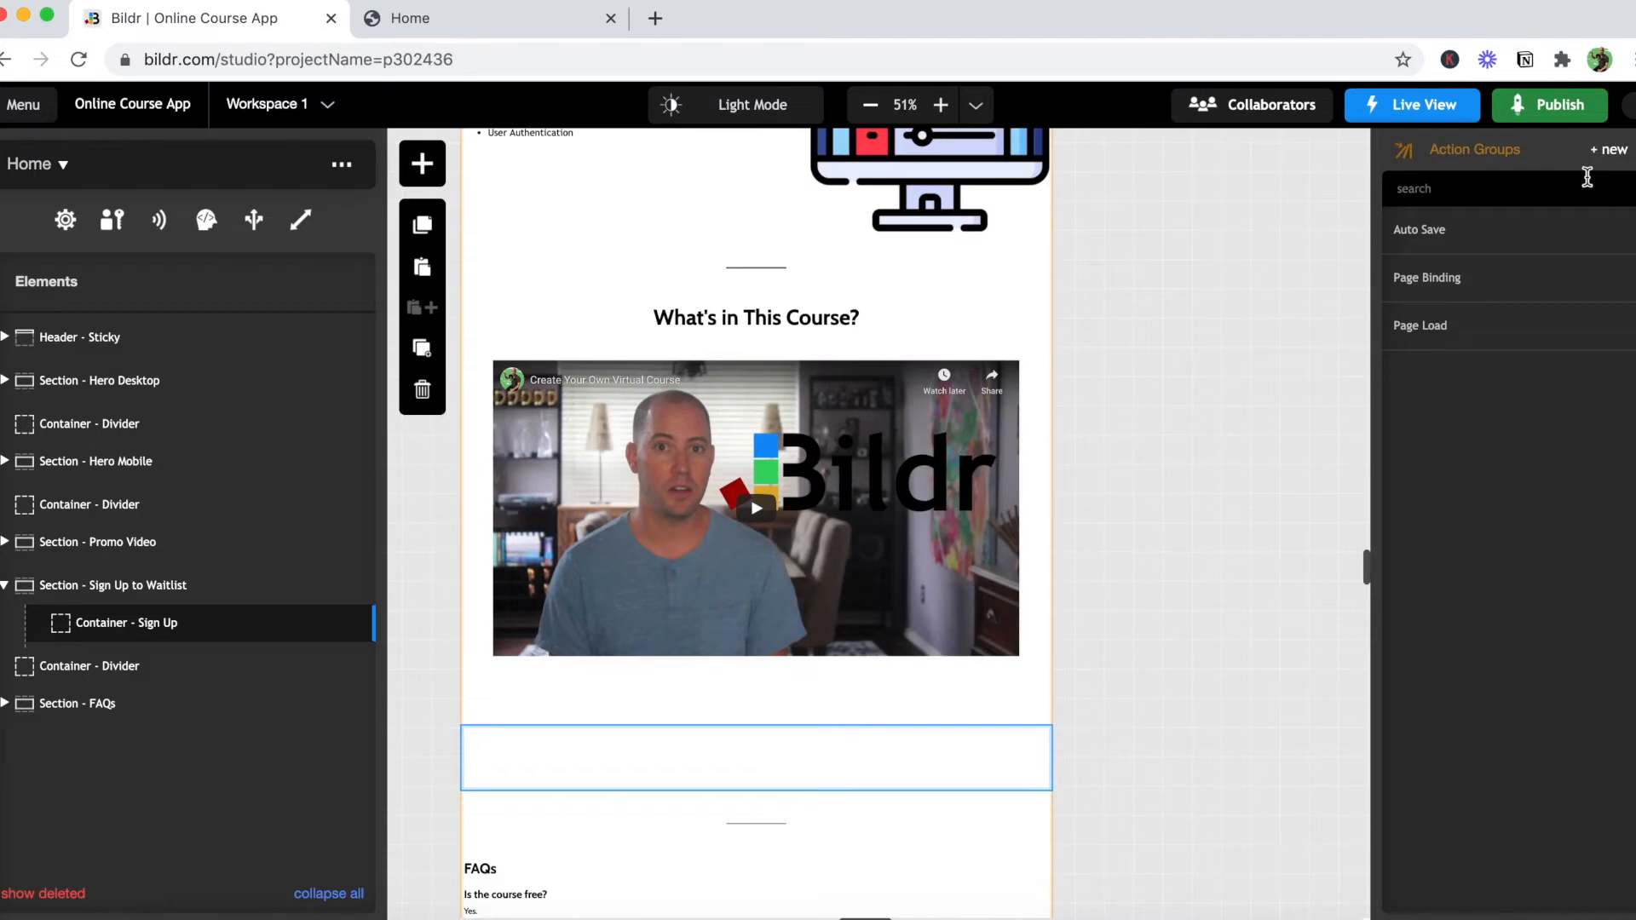
pyautogui.click(1574, 175)
# Step: Add a Heading element inside the Sign Up container and set its display text to "Join the Waitlist"
pyautogui.click(422, 164)
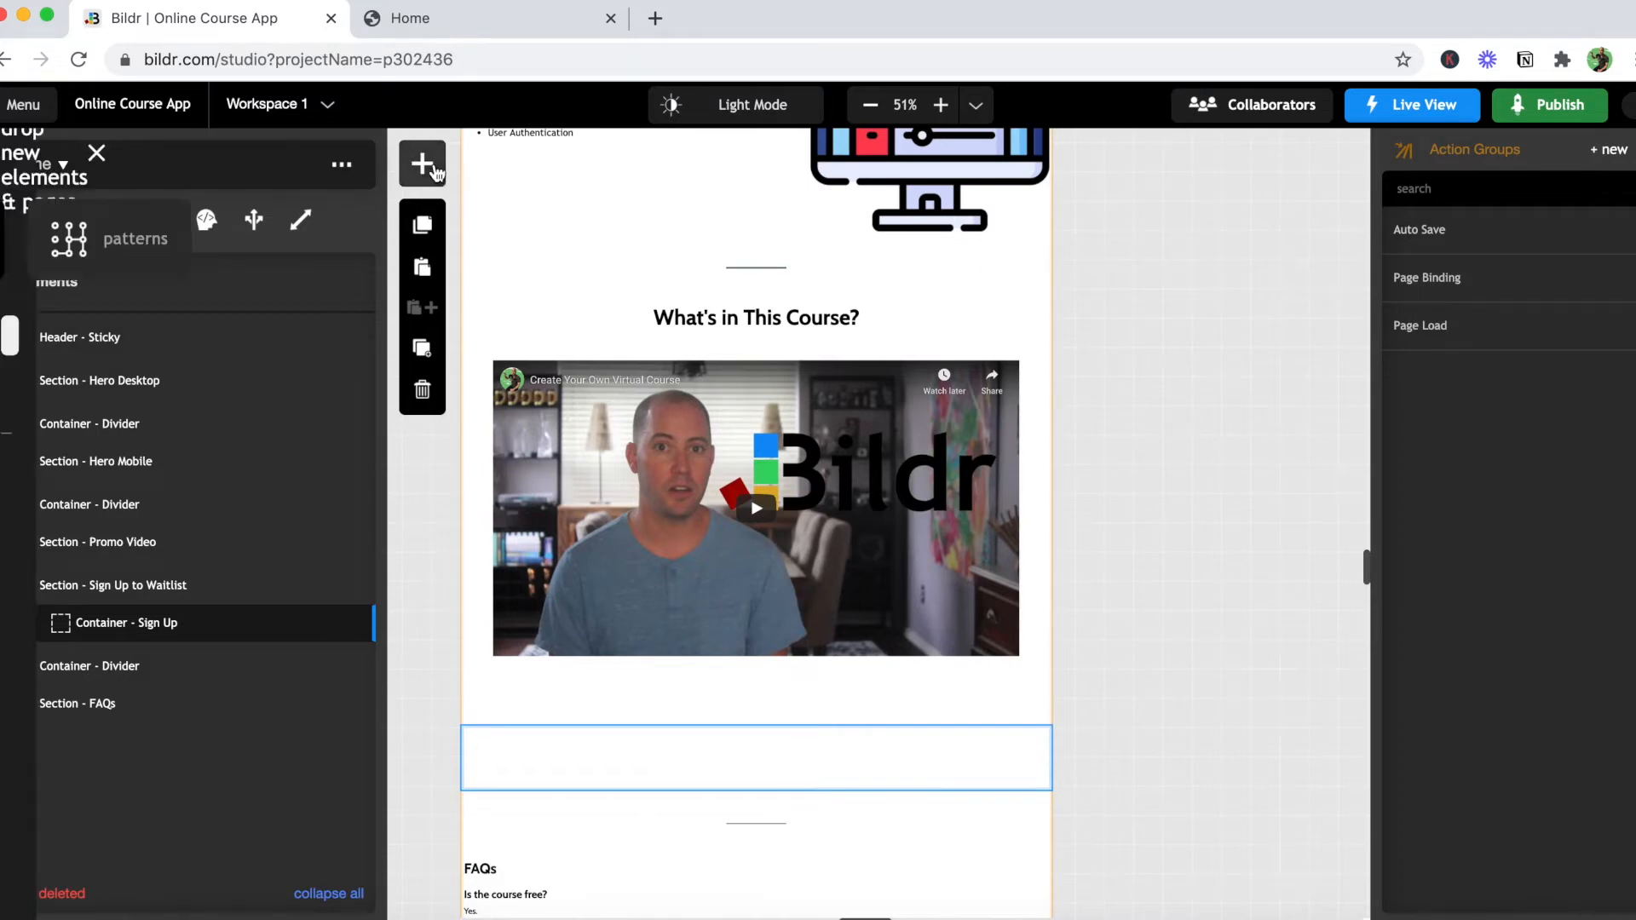
pyautogui.write('head')
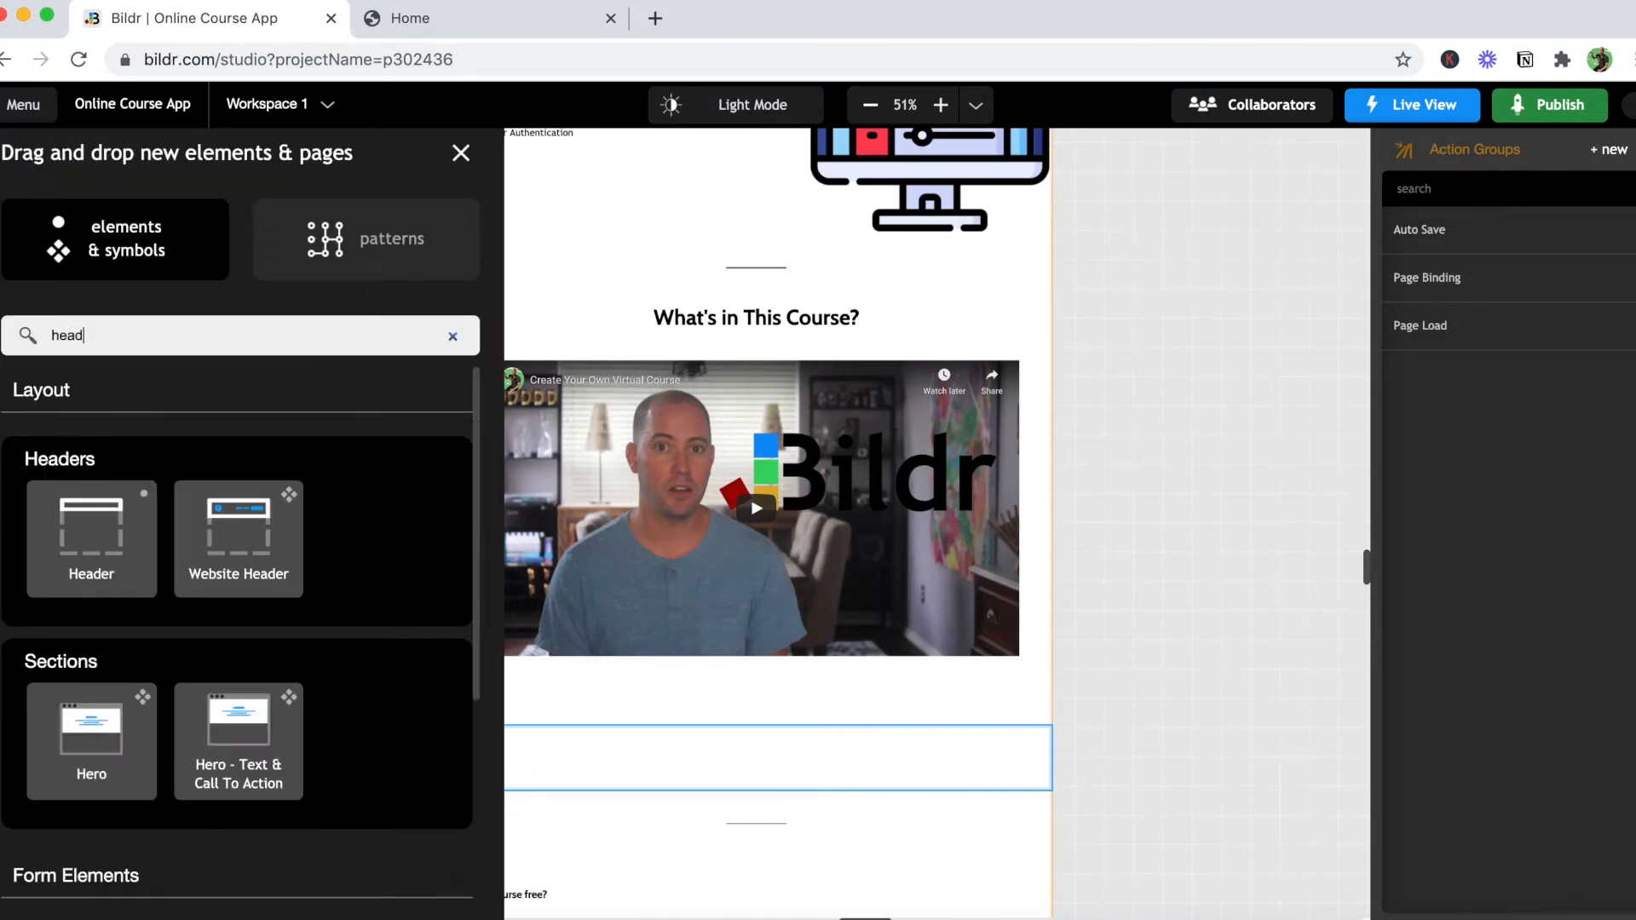
pyautogui.moveTo(110, 782); pyautogui.dragTo(271, 625)
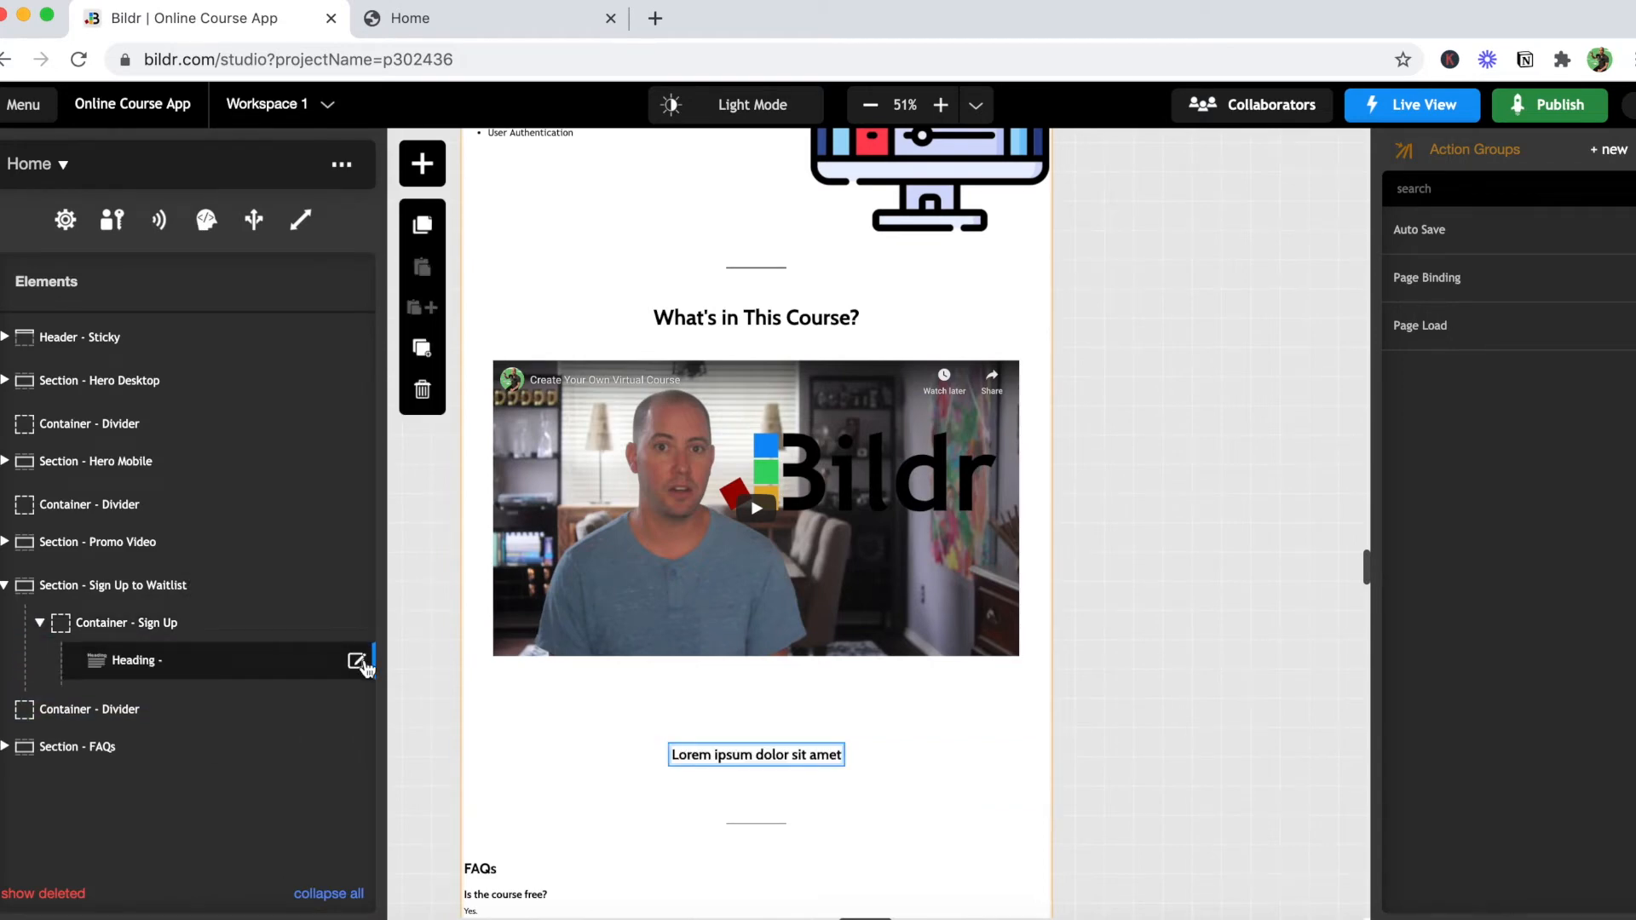
pyautogui.click(353, 659)
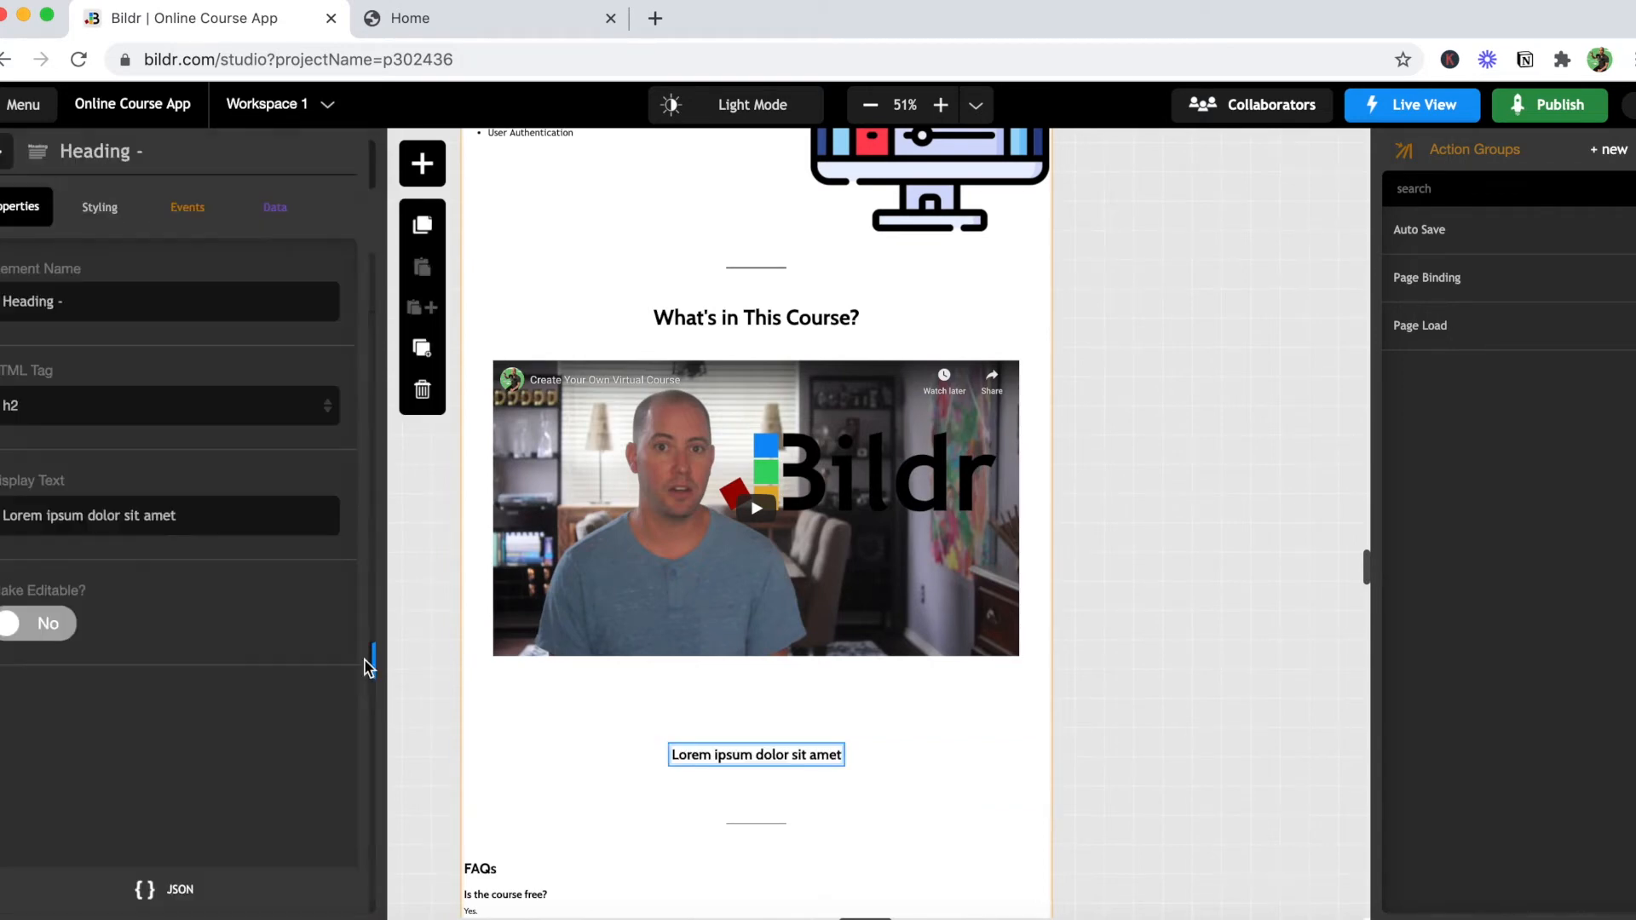
pyautogui.tripleClick(149, 515)
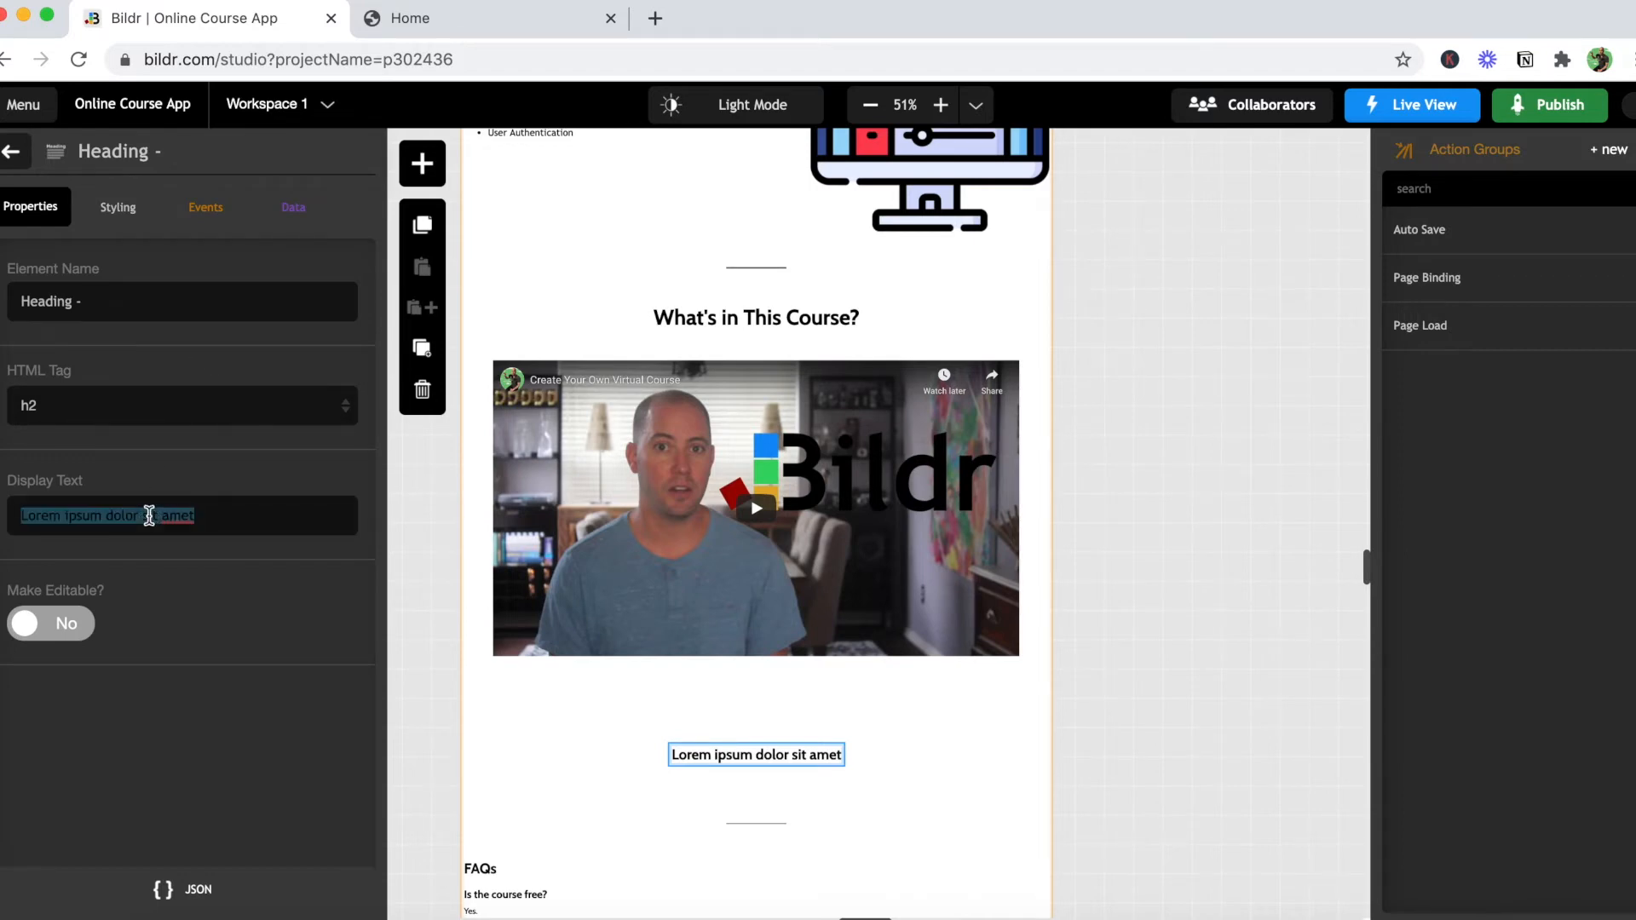
pyautogui.write('Join the Waitlist')
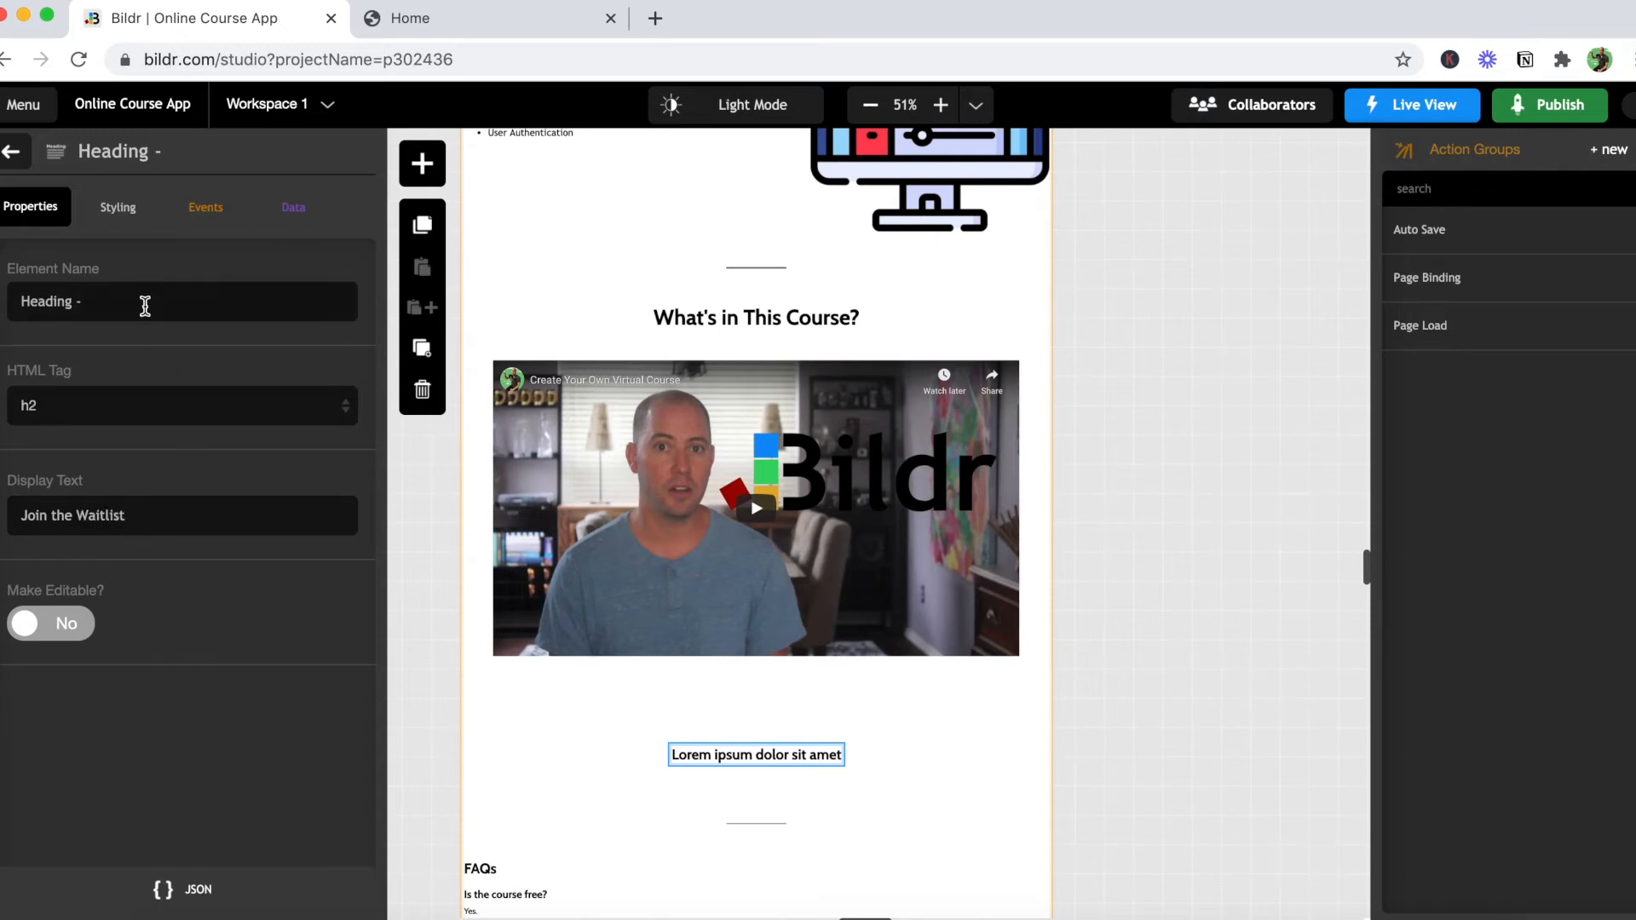
pyautogui.click(126, 226)
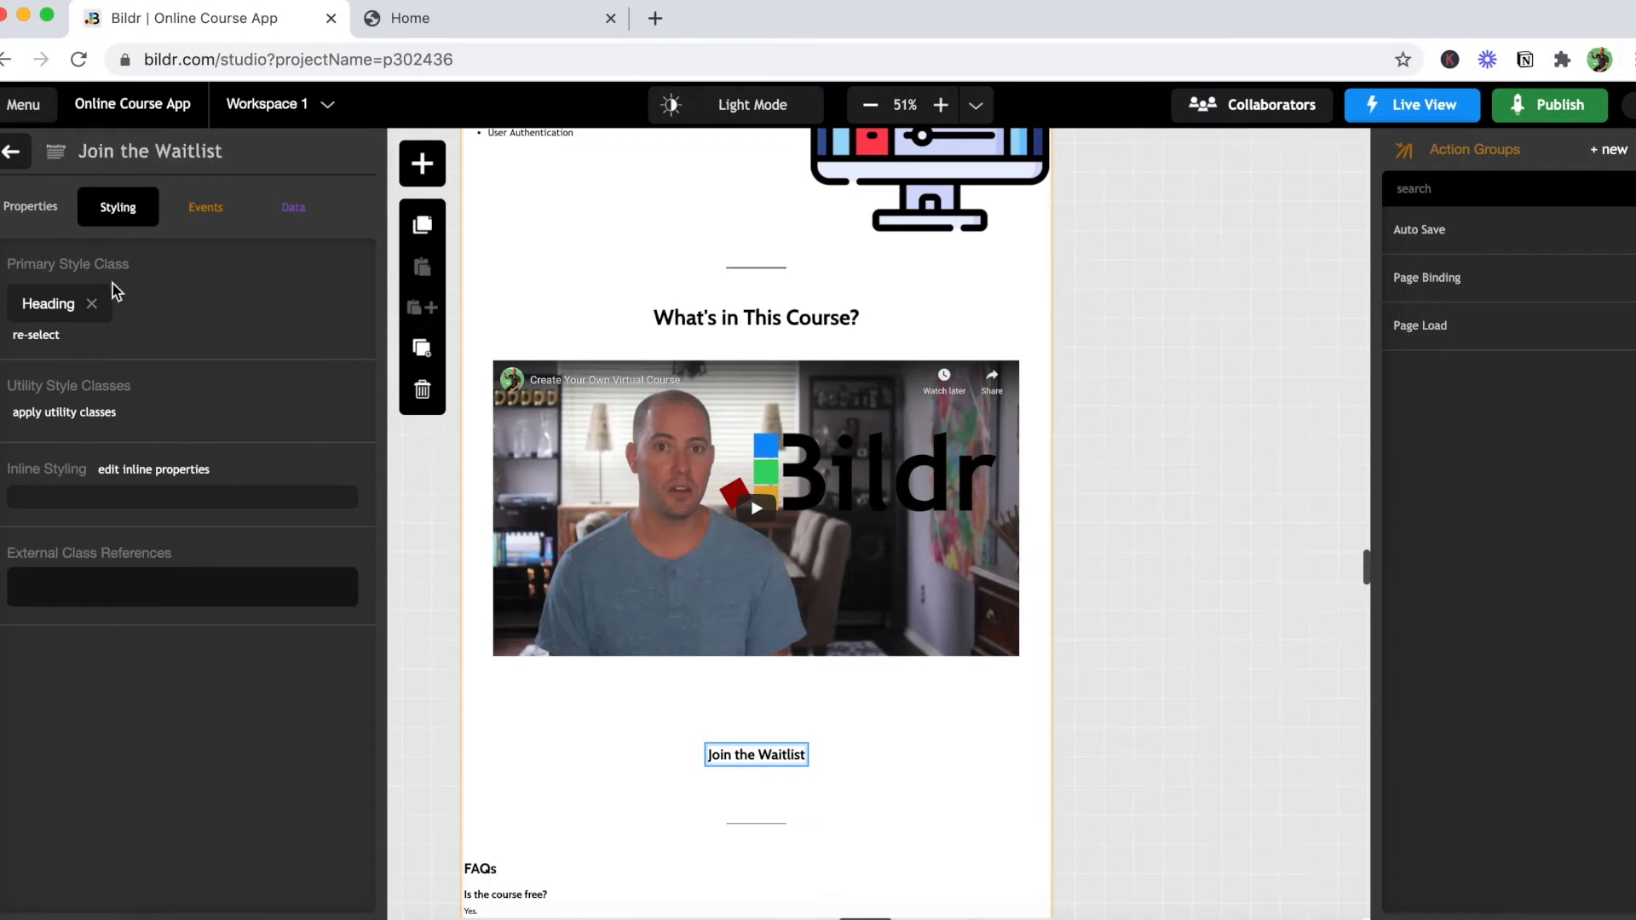
# Step: Search the utility classes for "h2" for the Join the Waitlist heading and check the heading's HTML tag
pyautogui.click(90, 414)
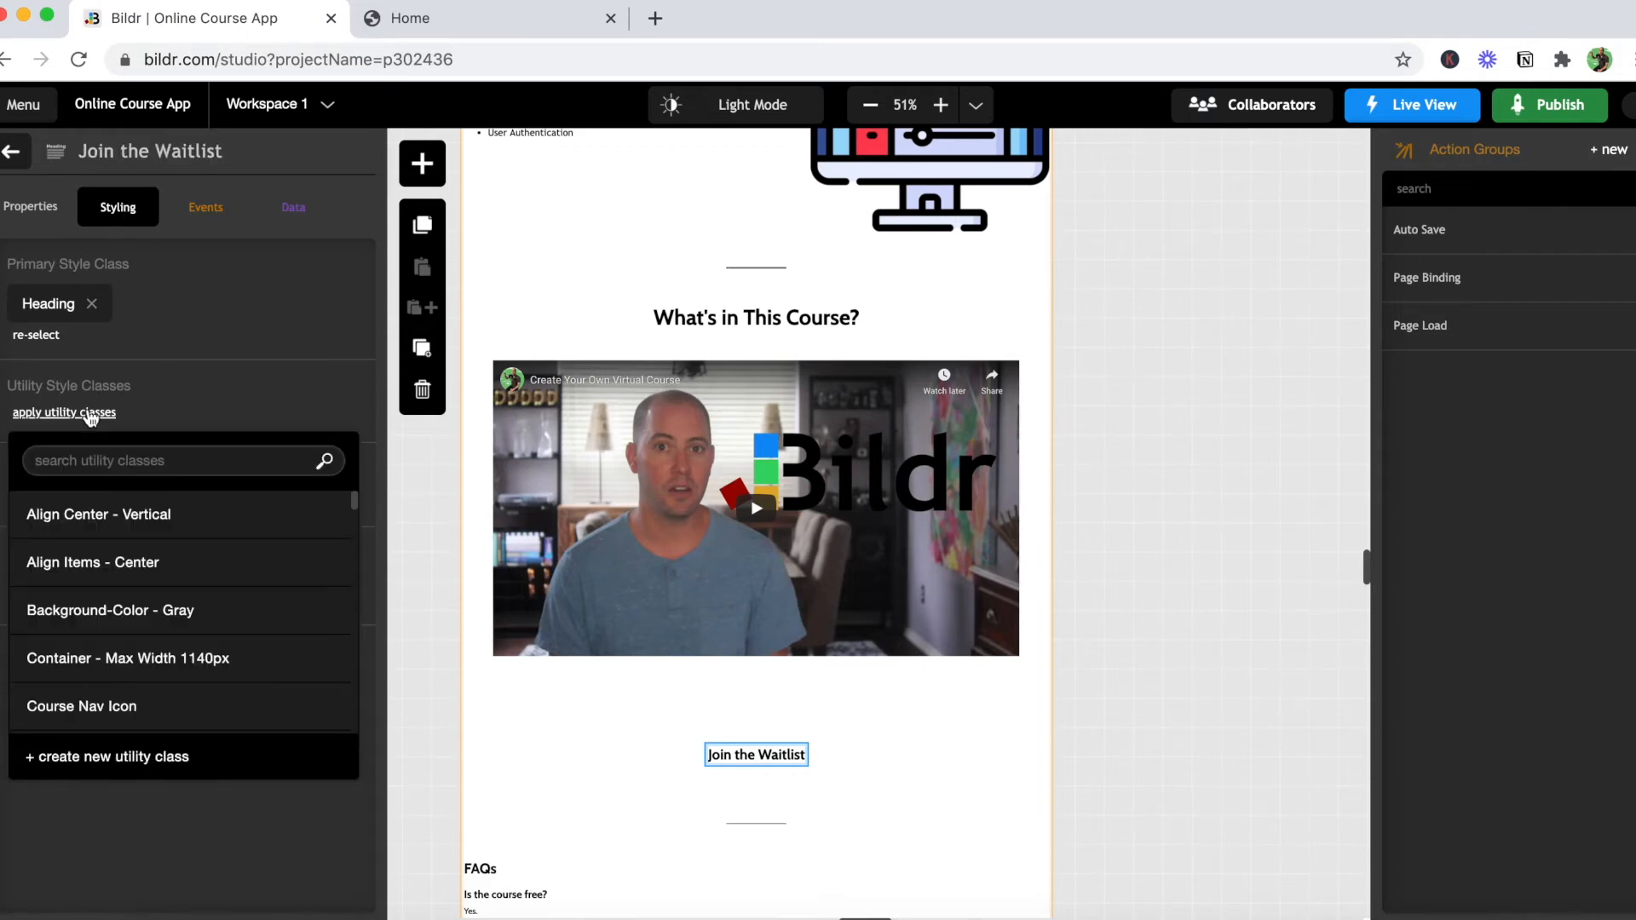
pyautogui.write('h2')
pyautogui.click(94, 511)
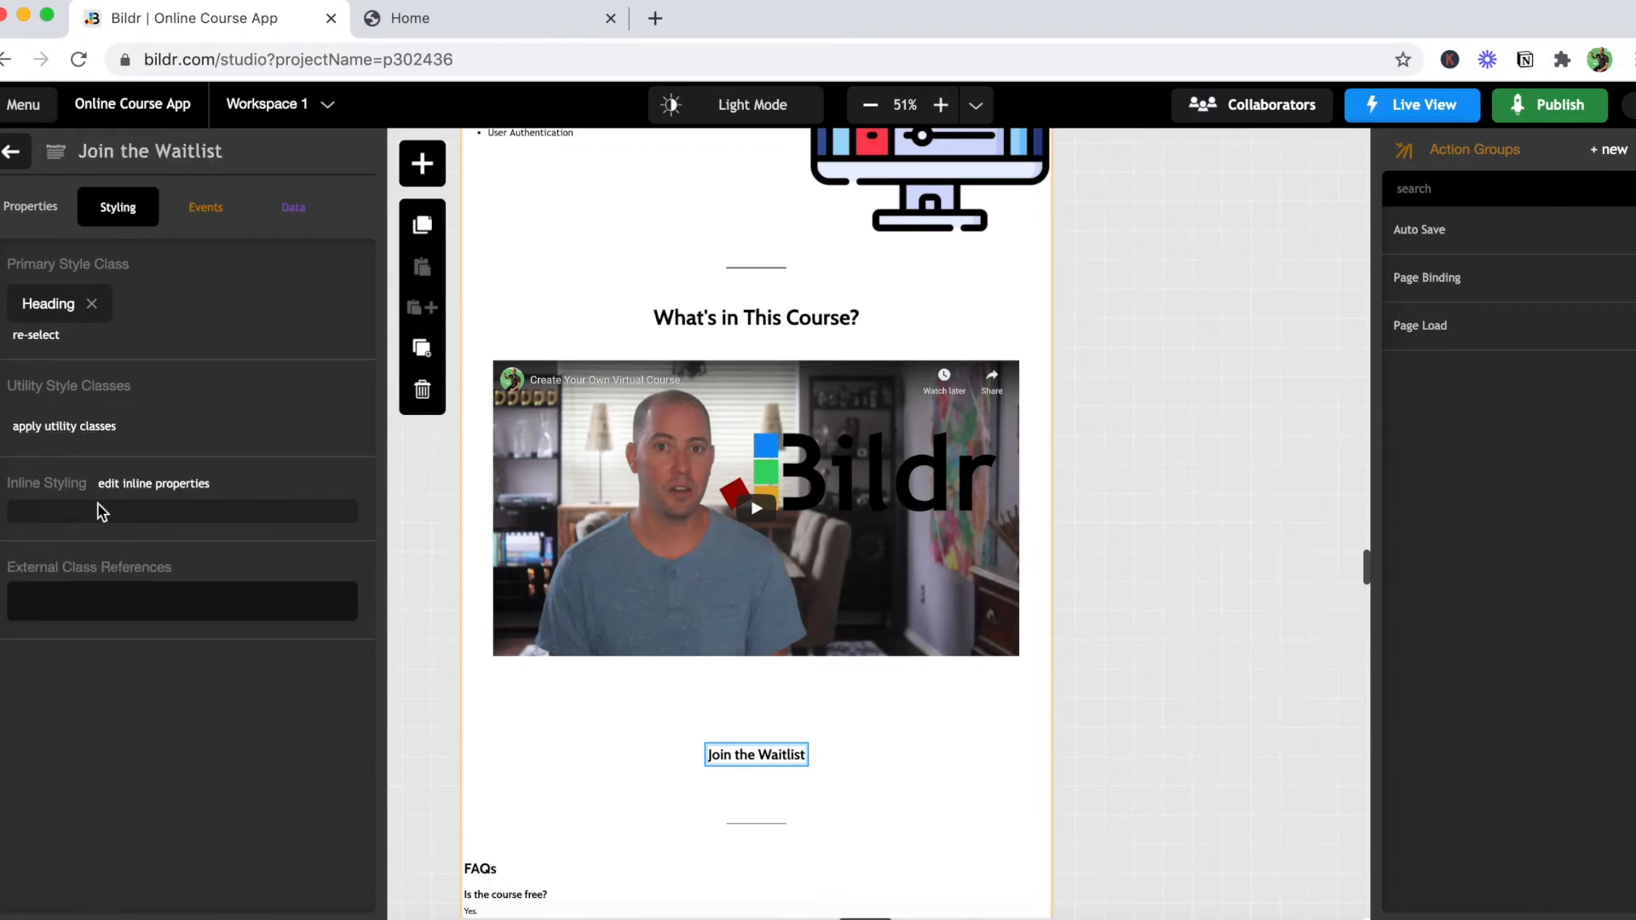
pyautogui.click(56, 218)
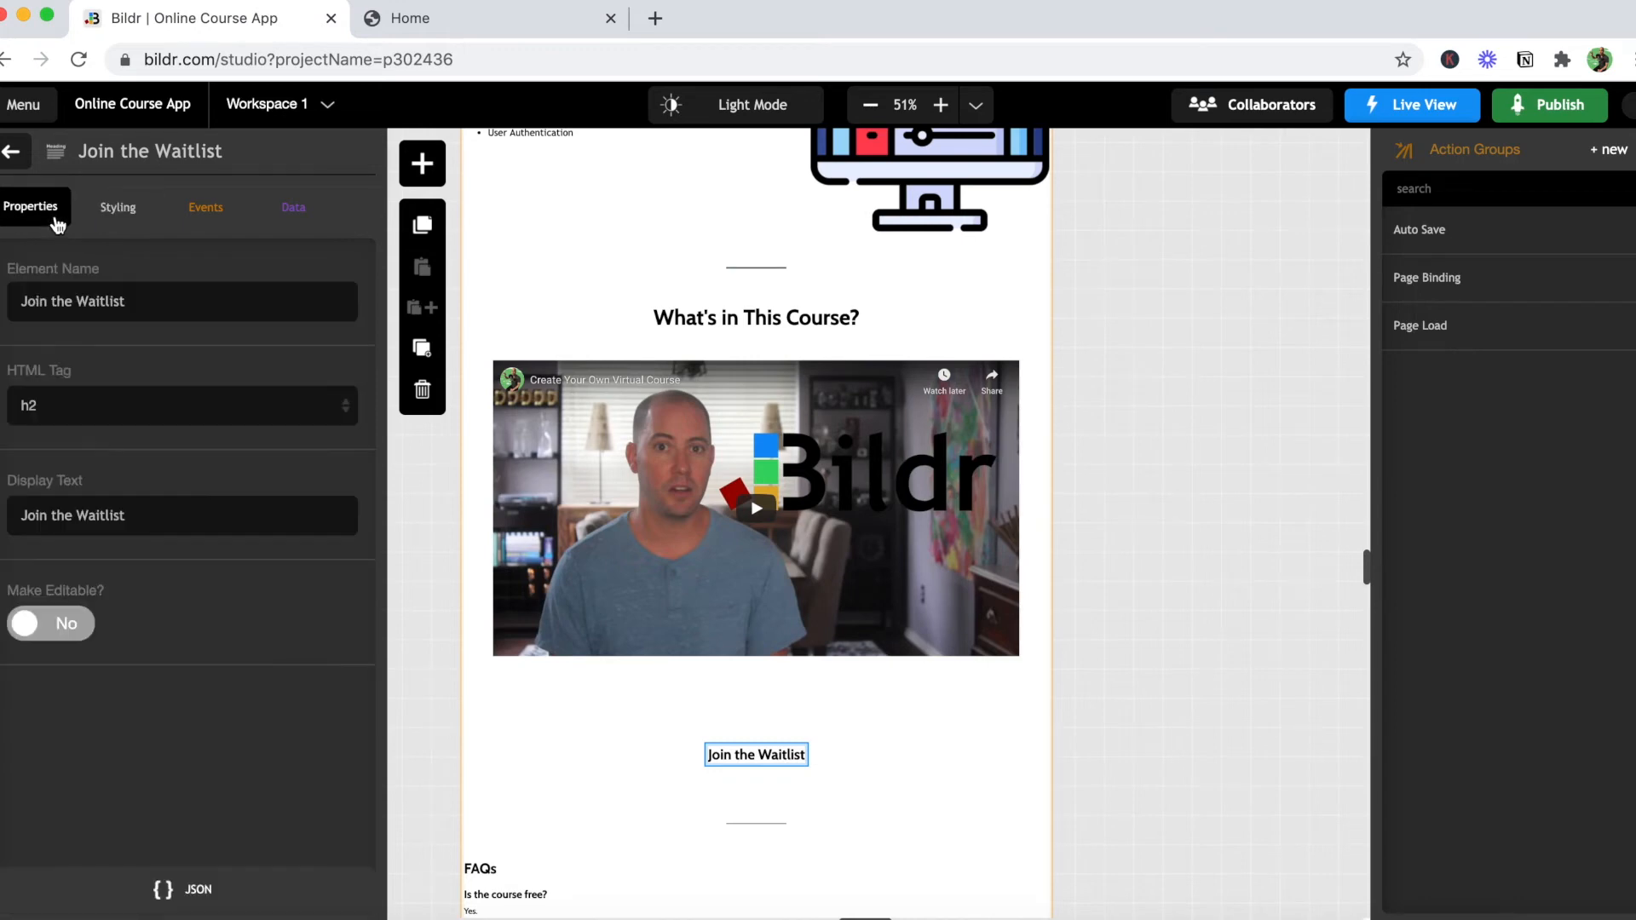
# Step: Review the style classes applied to the Sign Up container
pyautogui.click(12, 153)
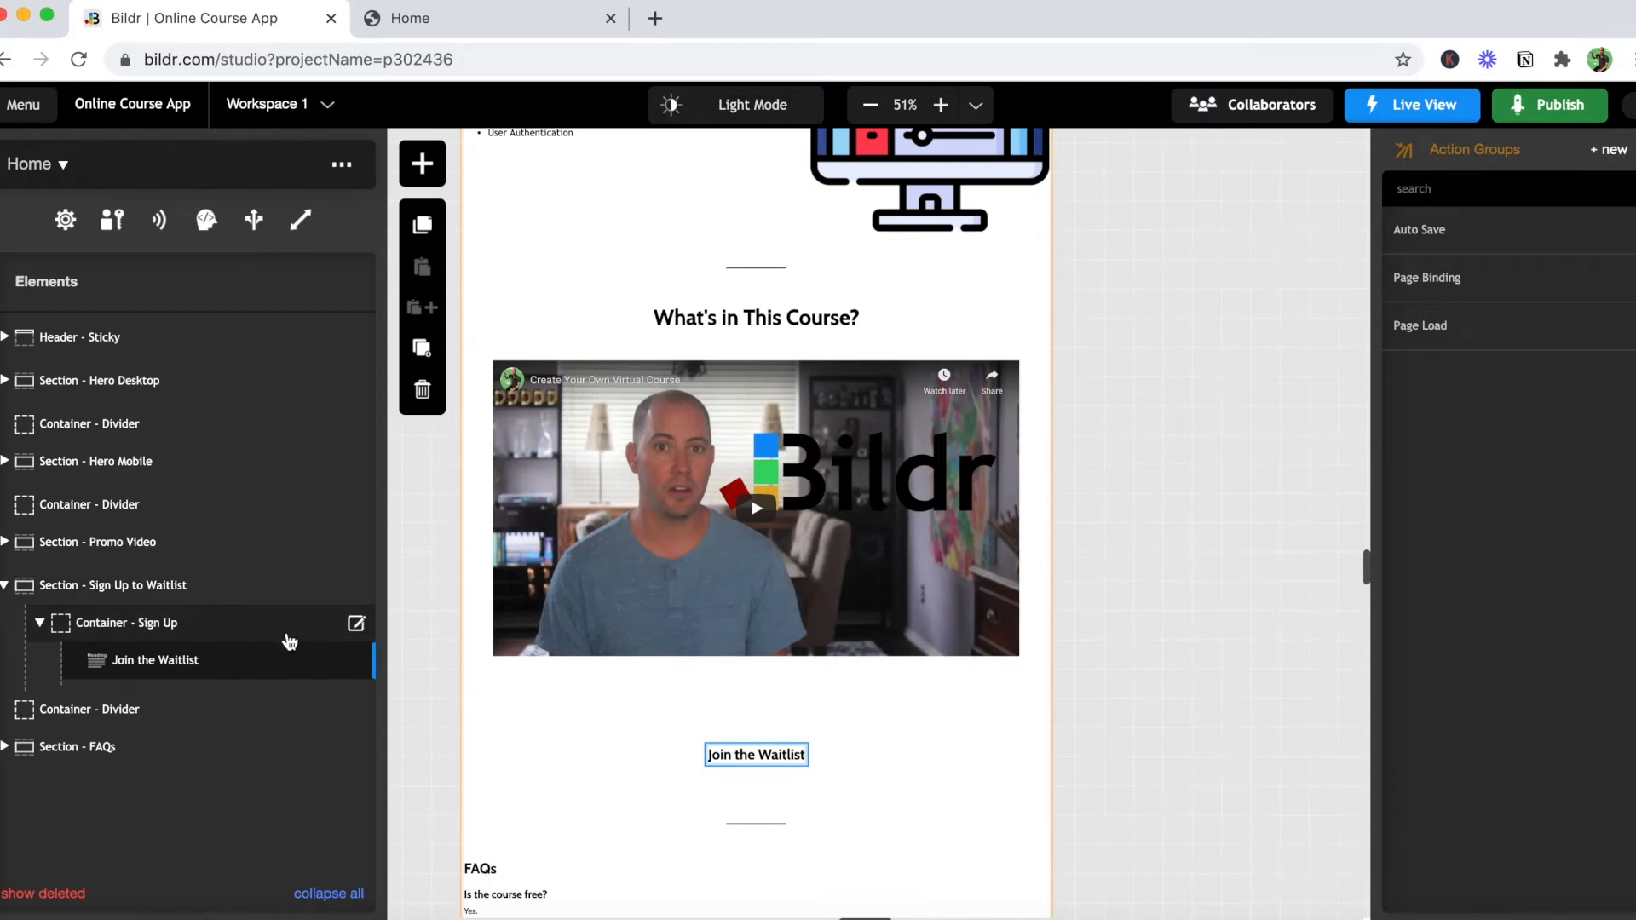
pyautogui.click(357, 624)
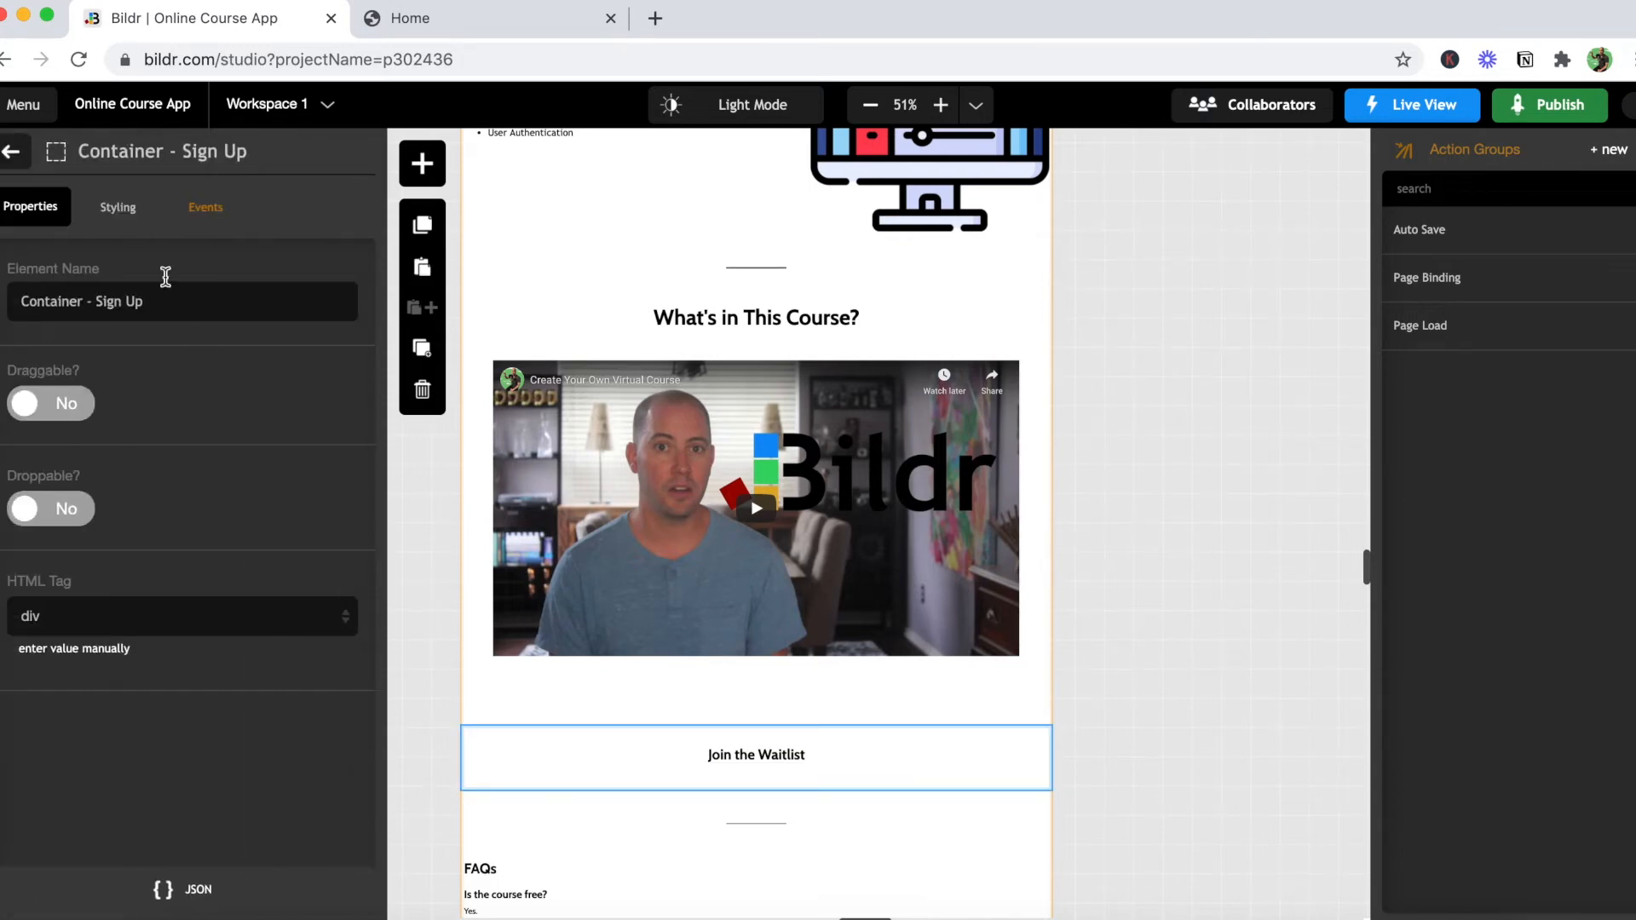
pyautogui.click(118, 207)
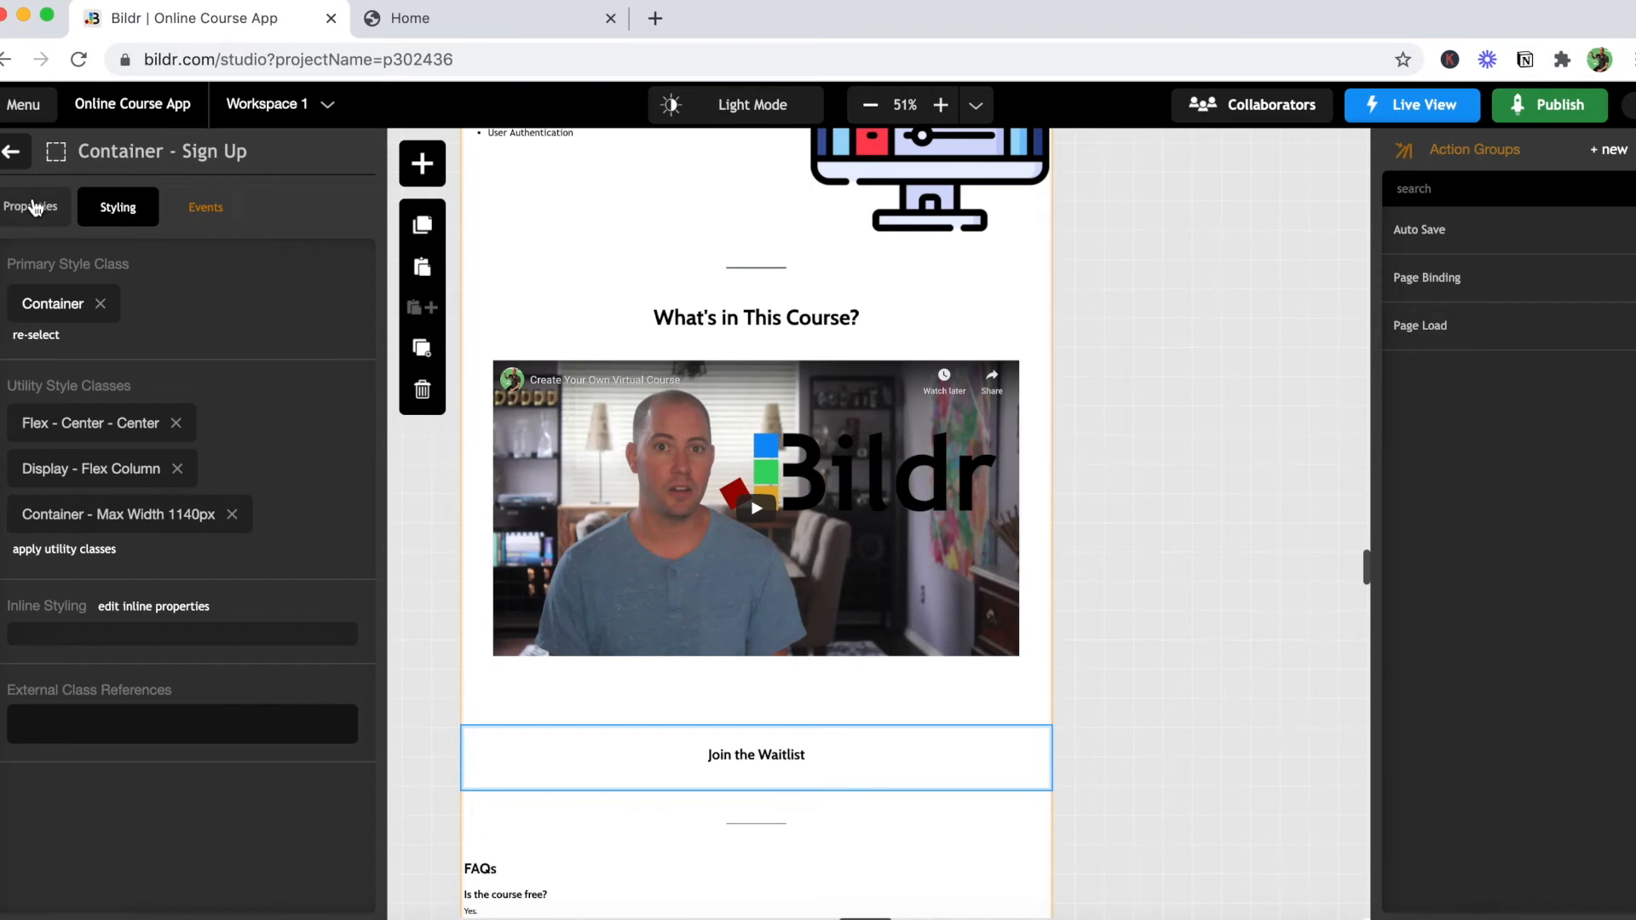
# Step: Add a Paragraph element inside the Sign Up container, below the "Join the Waitlist" heading
pyautogui.click(10, 154)
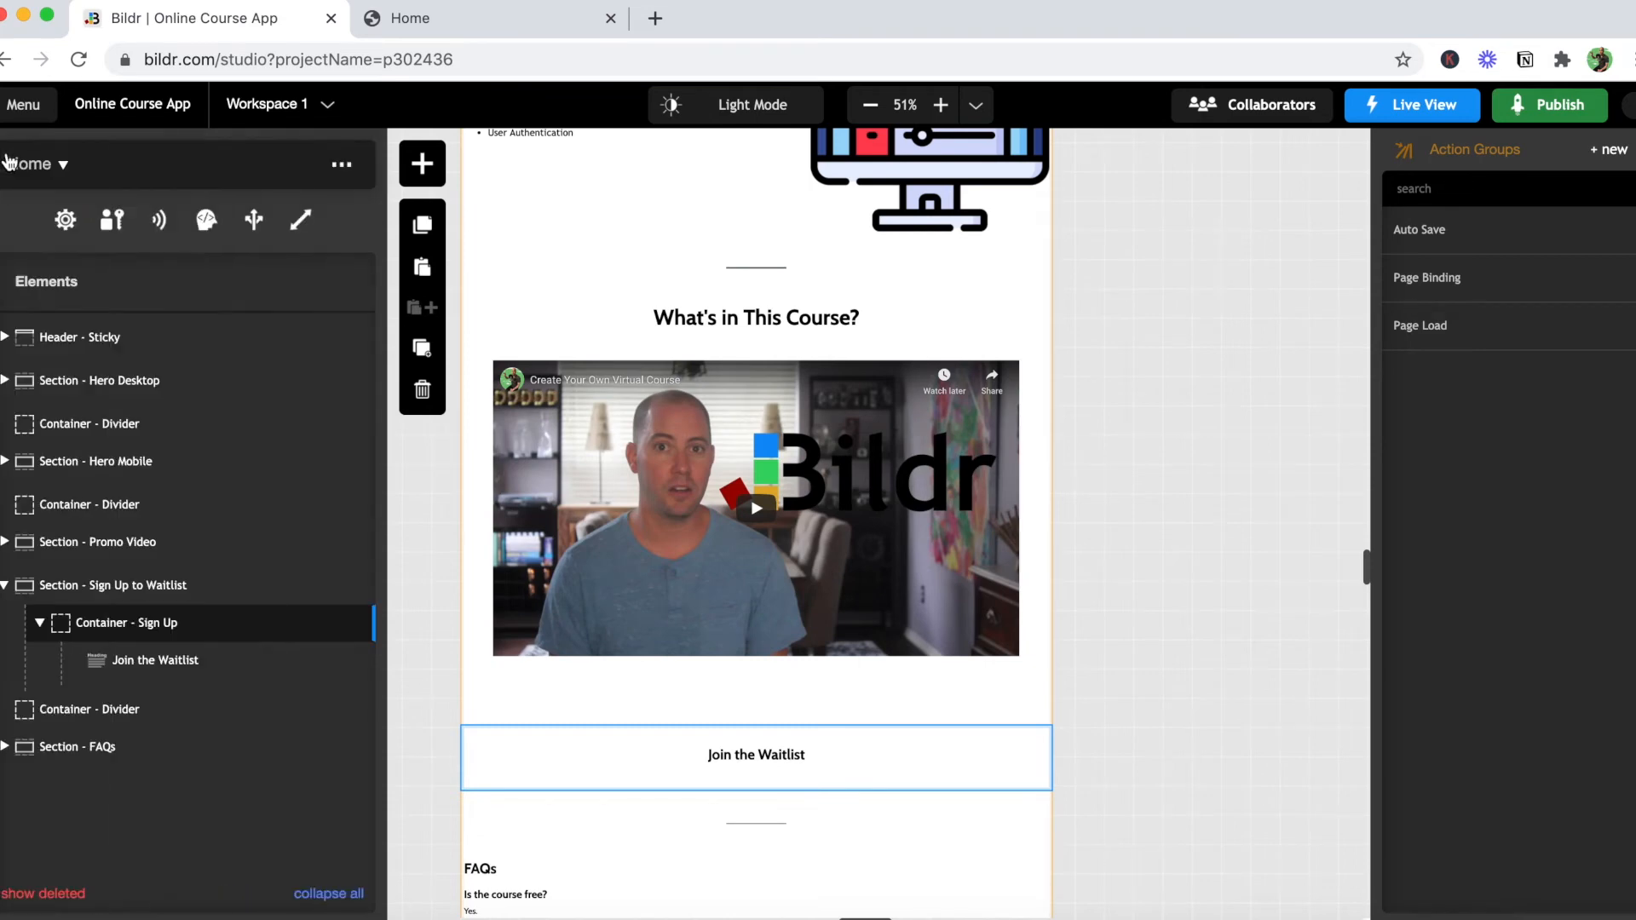
pyautogui.click(423, 164)
pyautogui.write('para')
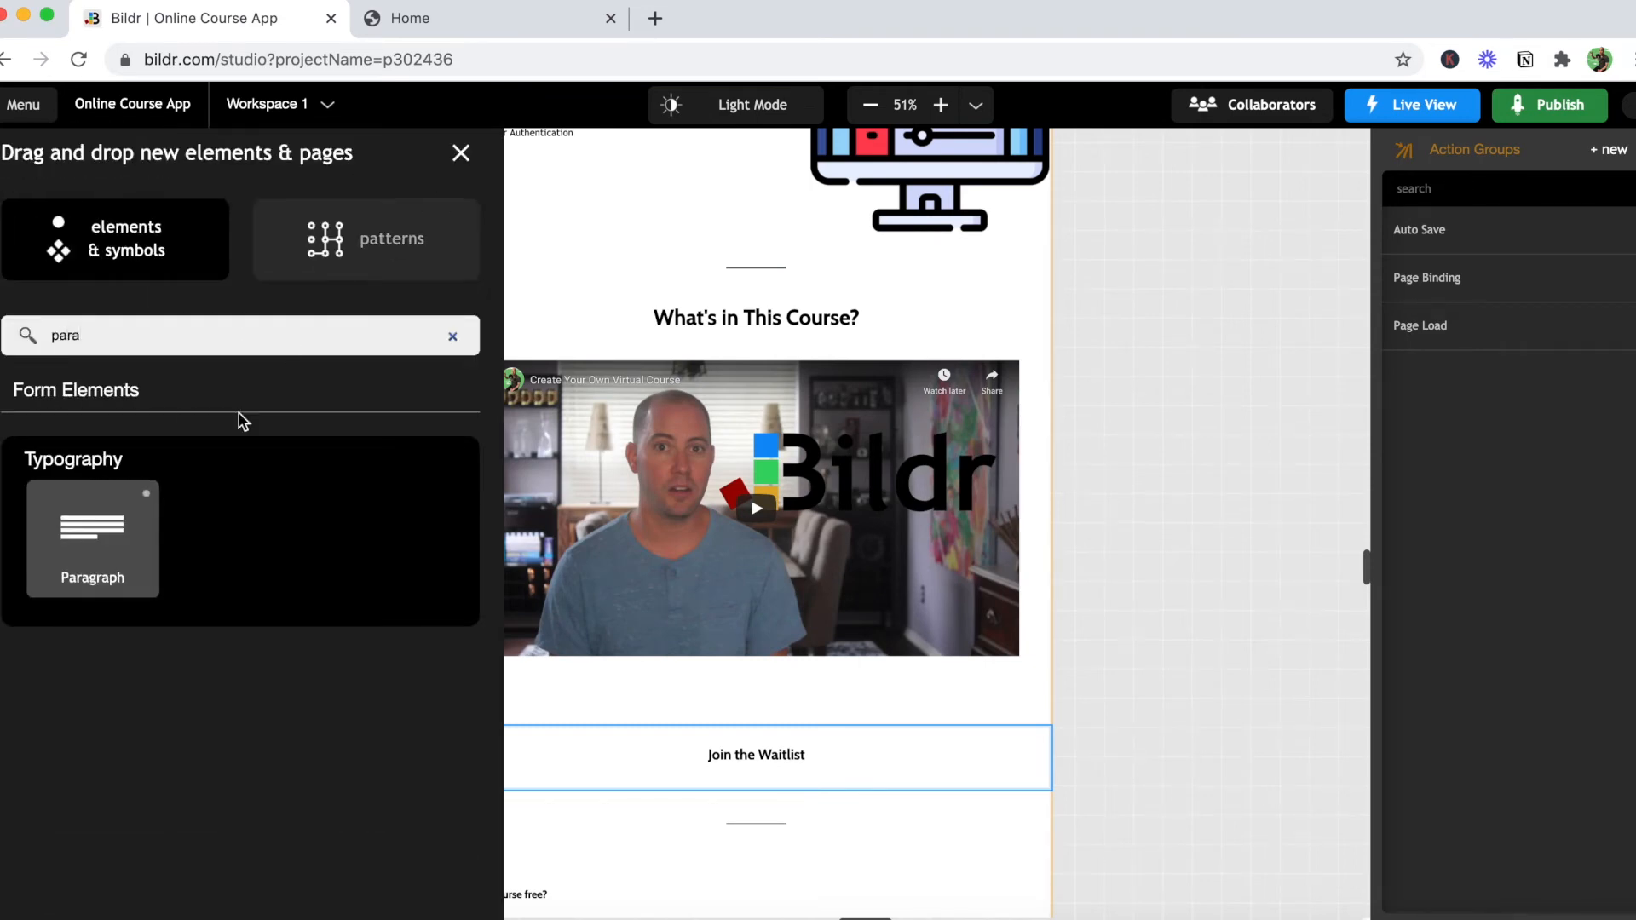
pyautogui.moveTo(116, 509); pyautogui.dragTo(245, 629)
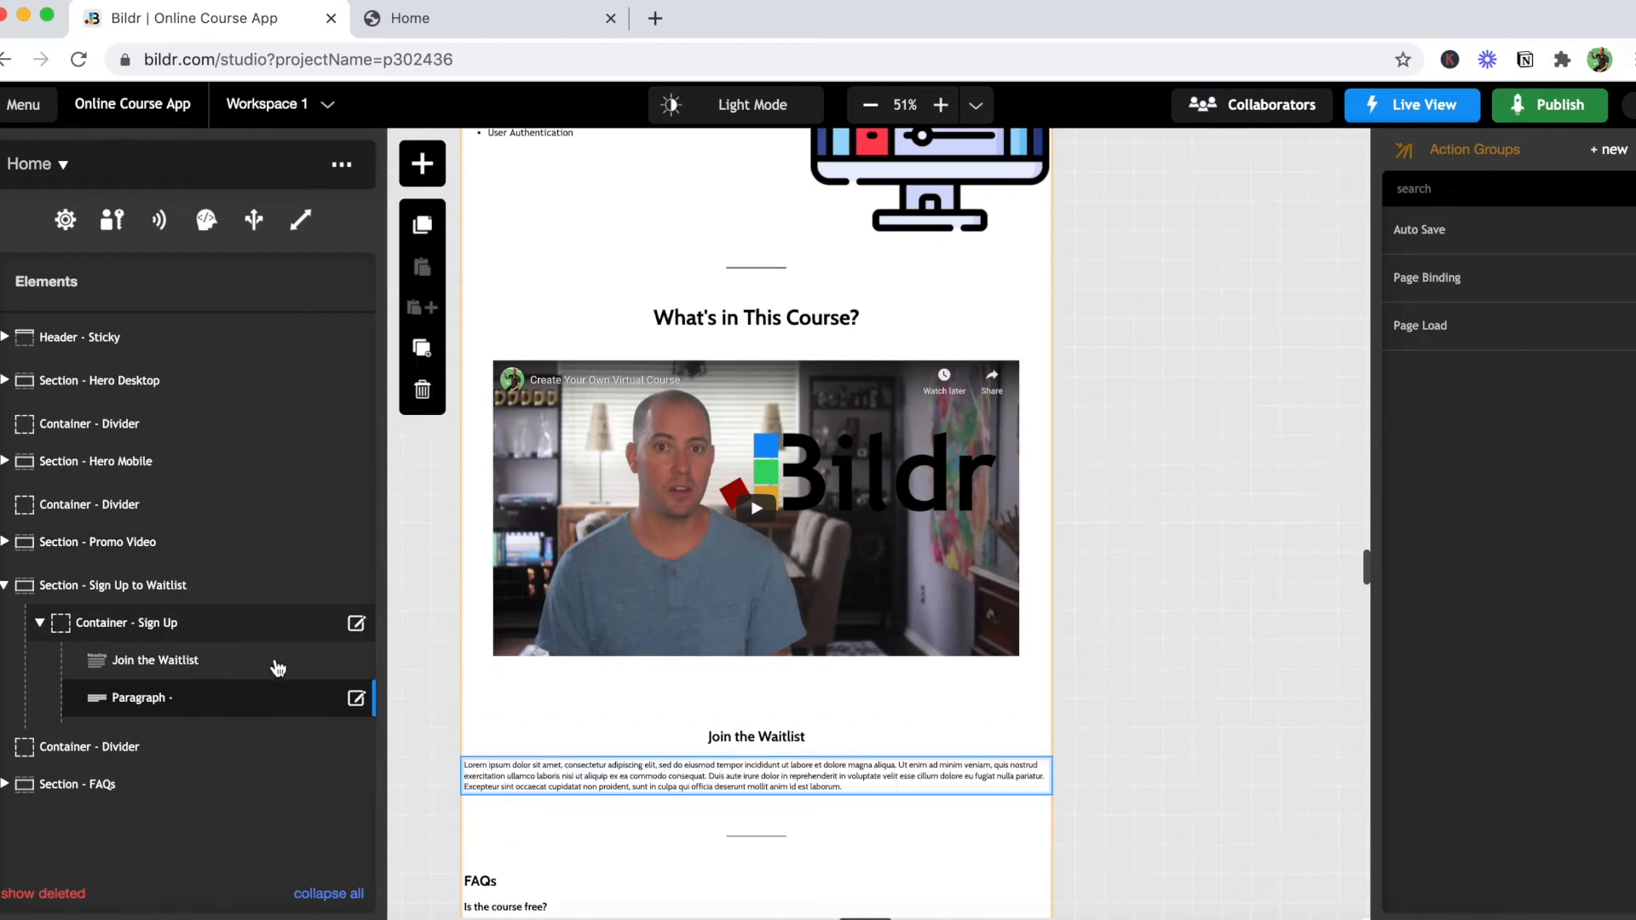
# Step: Apply a paragraph utility style class to the new paragraph and name the element "Paragraph - Sign Up"
pyautogui.click(356, 701)
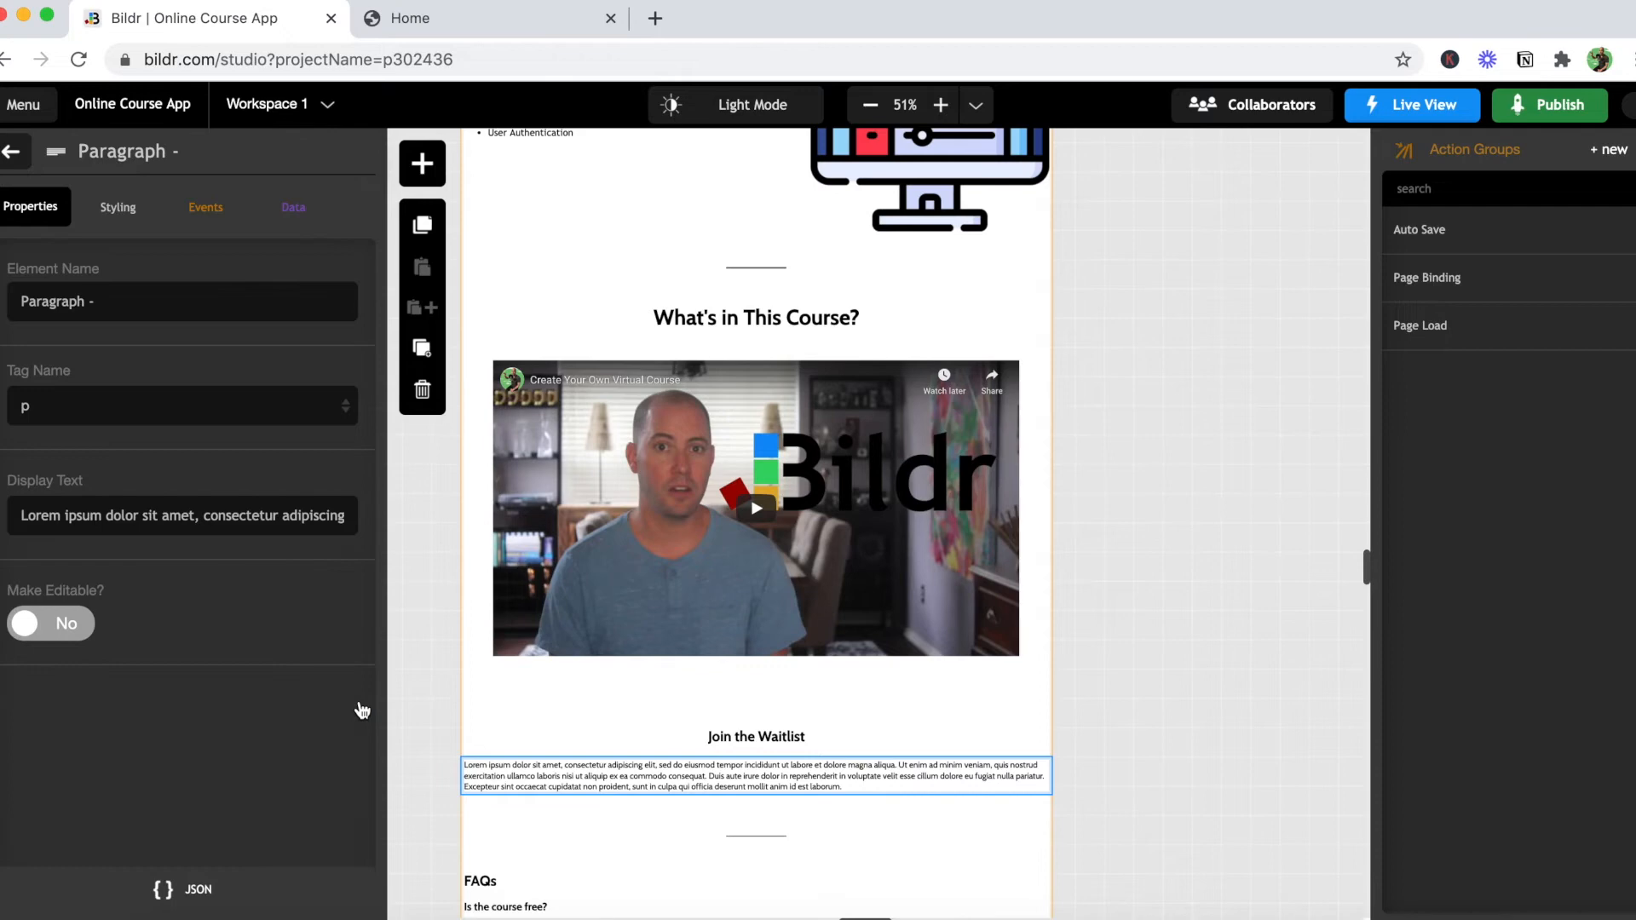
pyautogui.click(134, 217)
pyautogui.click(72, 418)
pyautogui.write('para')
pyautogui.click(44, 516)
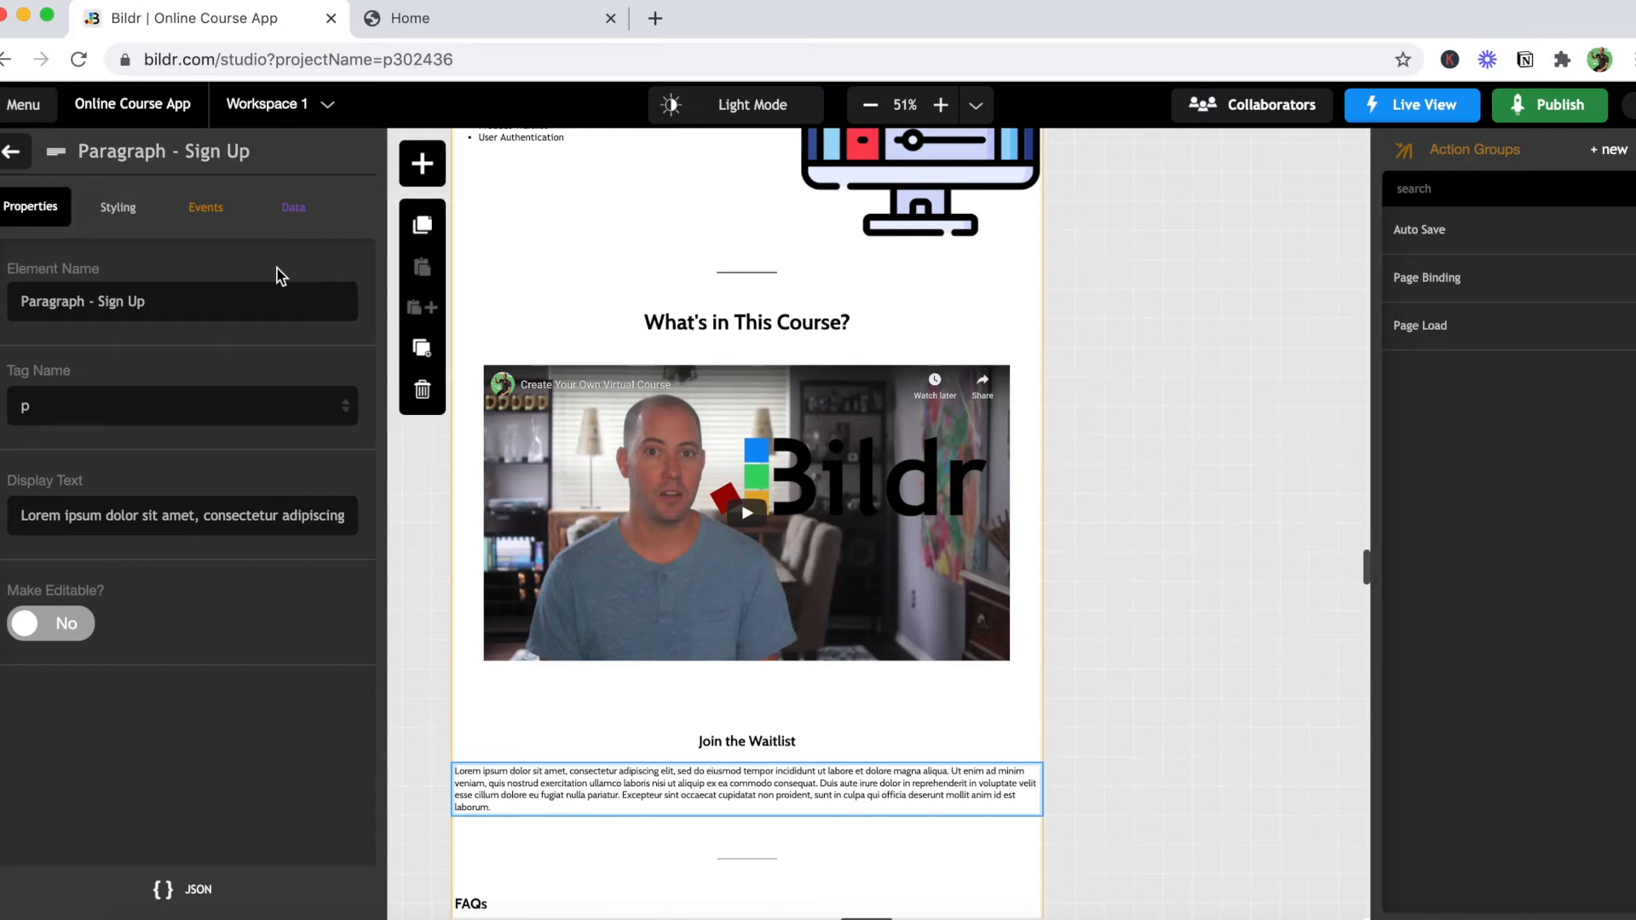
pyautogui.click(10, 151)
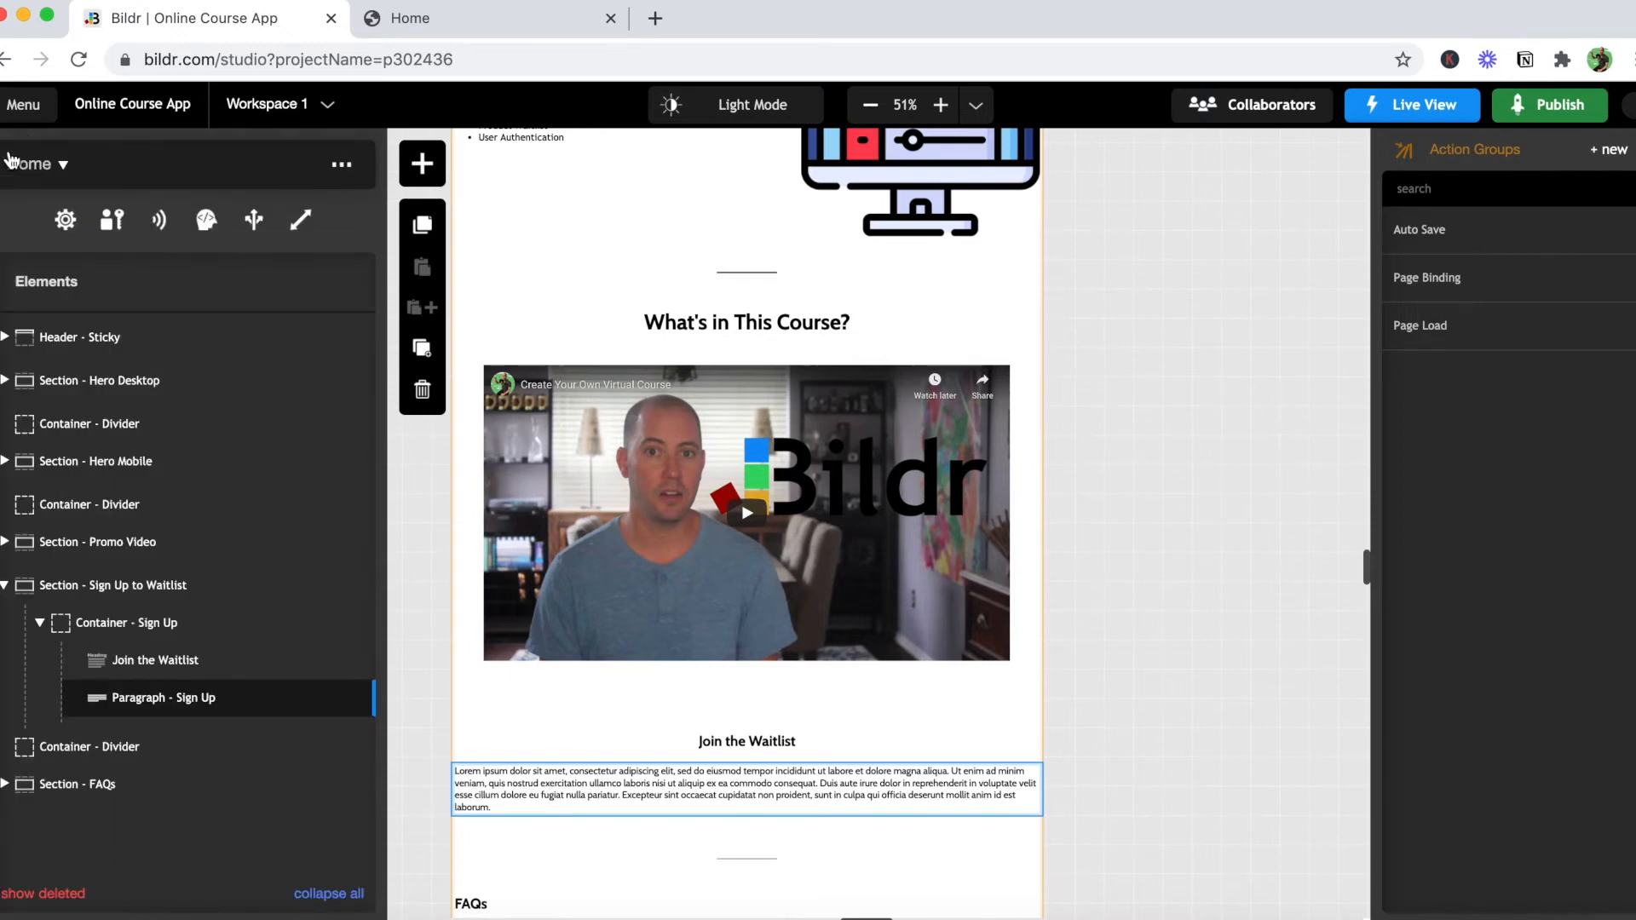
# Step: Add a new Container element inside the Sign Up container, below the paragraph
pyautogui.click(164, 629)
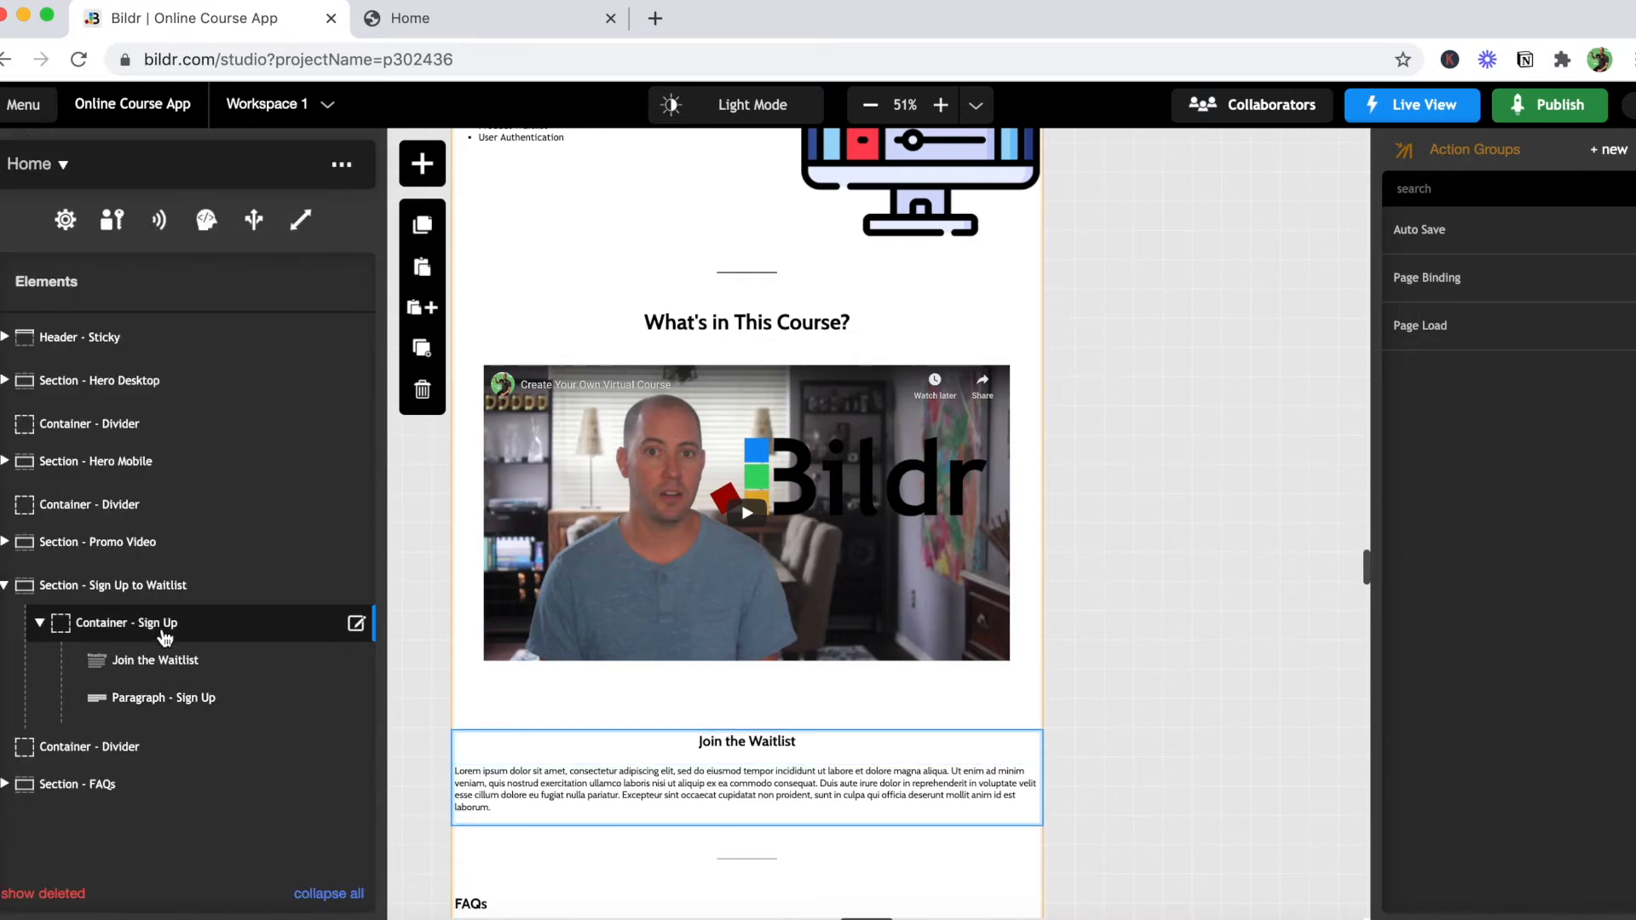
pyautogui.click(425, 166)
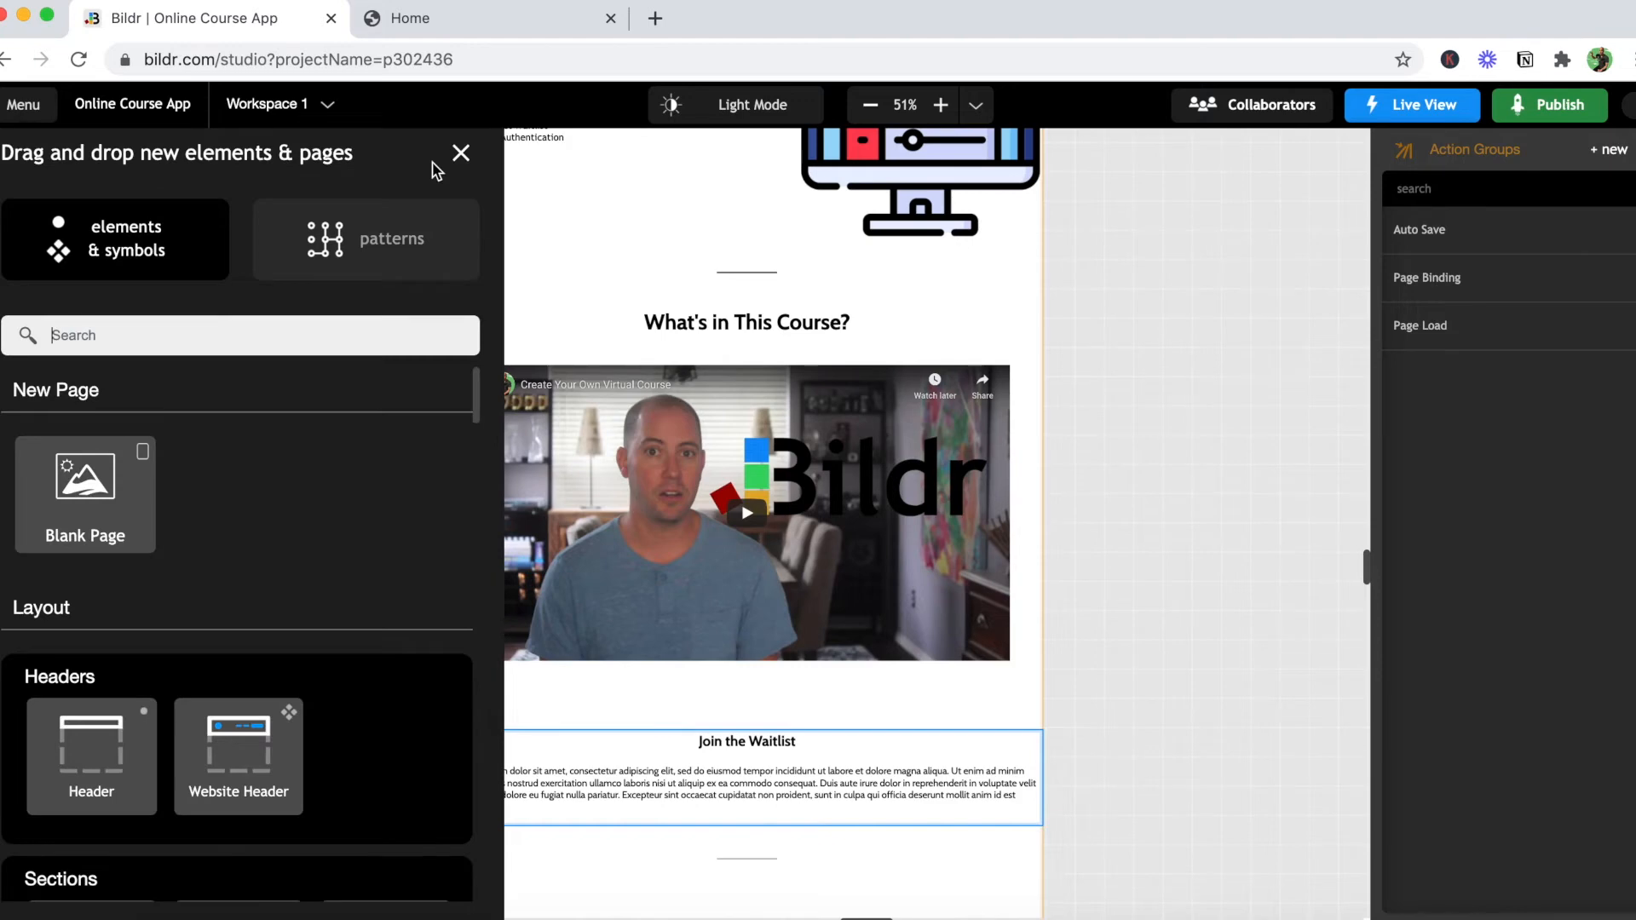
pyautogui.write('cont')
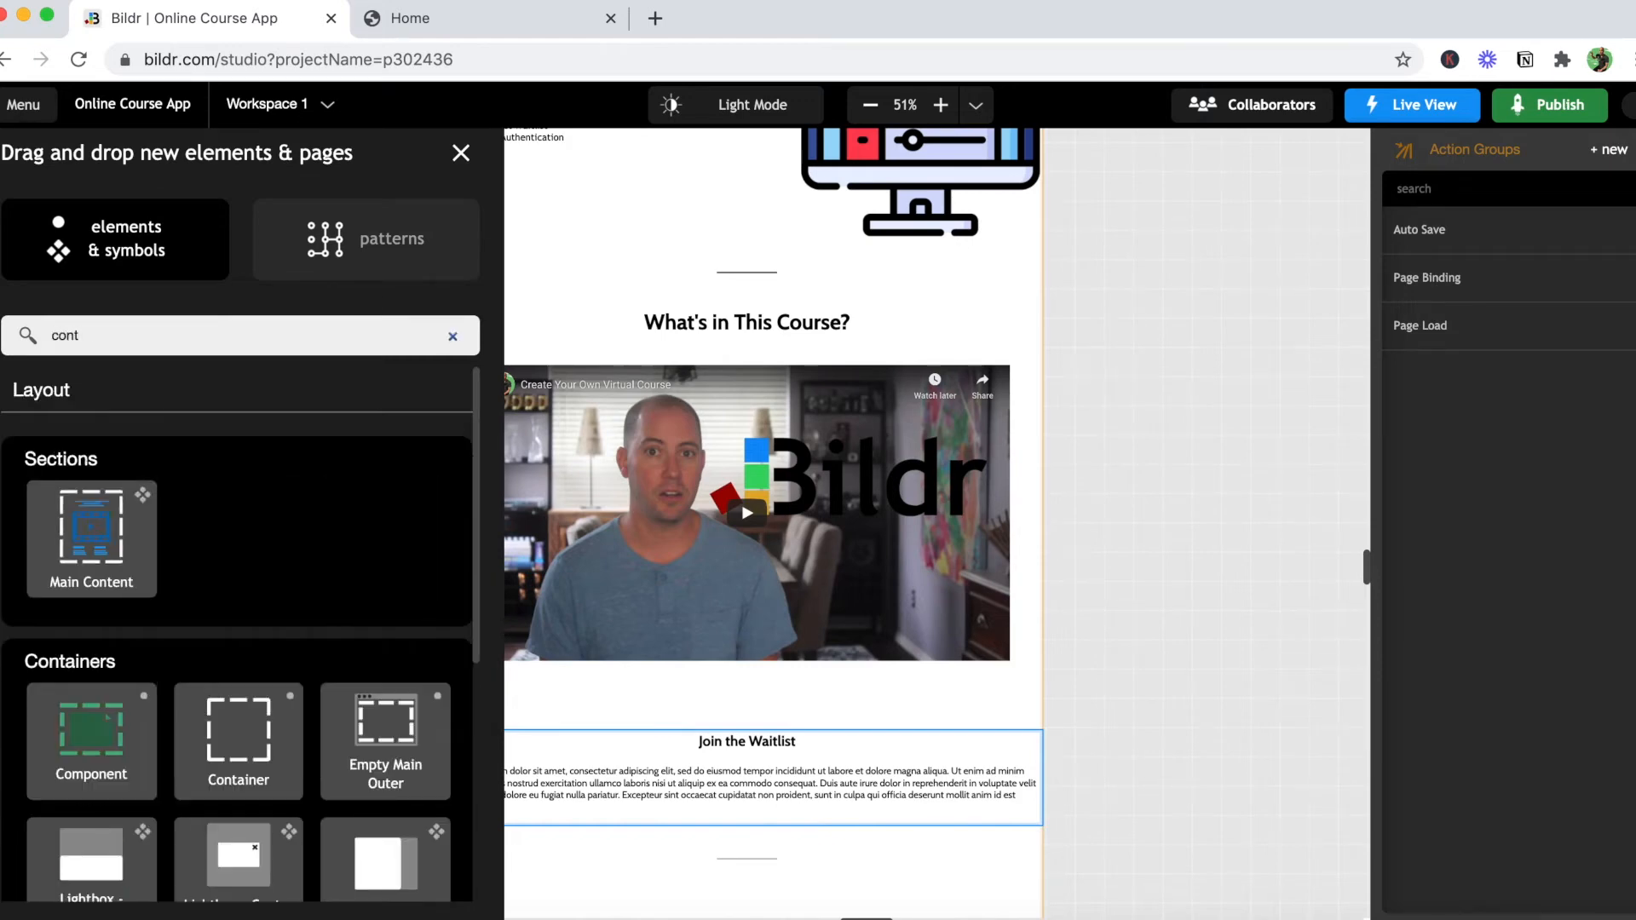
pyautogui.moveTo(241, 720); pyautogui.dragTo(278, 631)
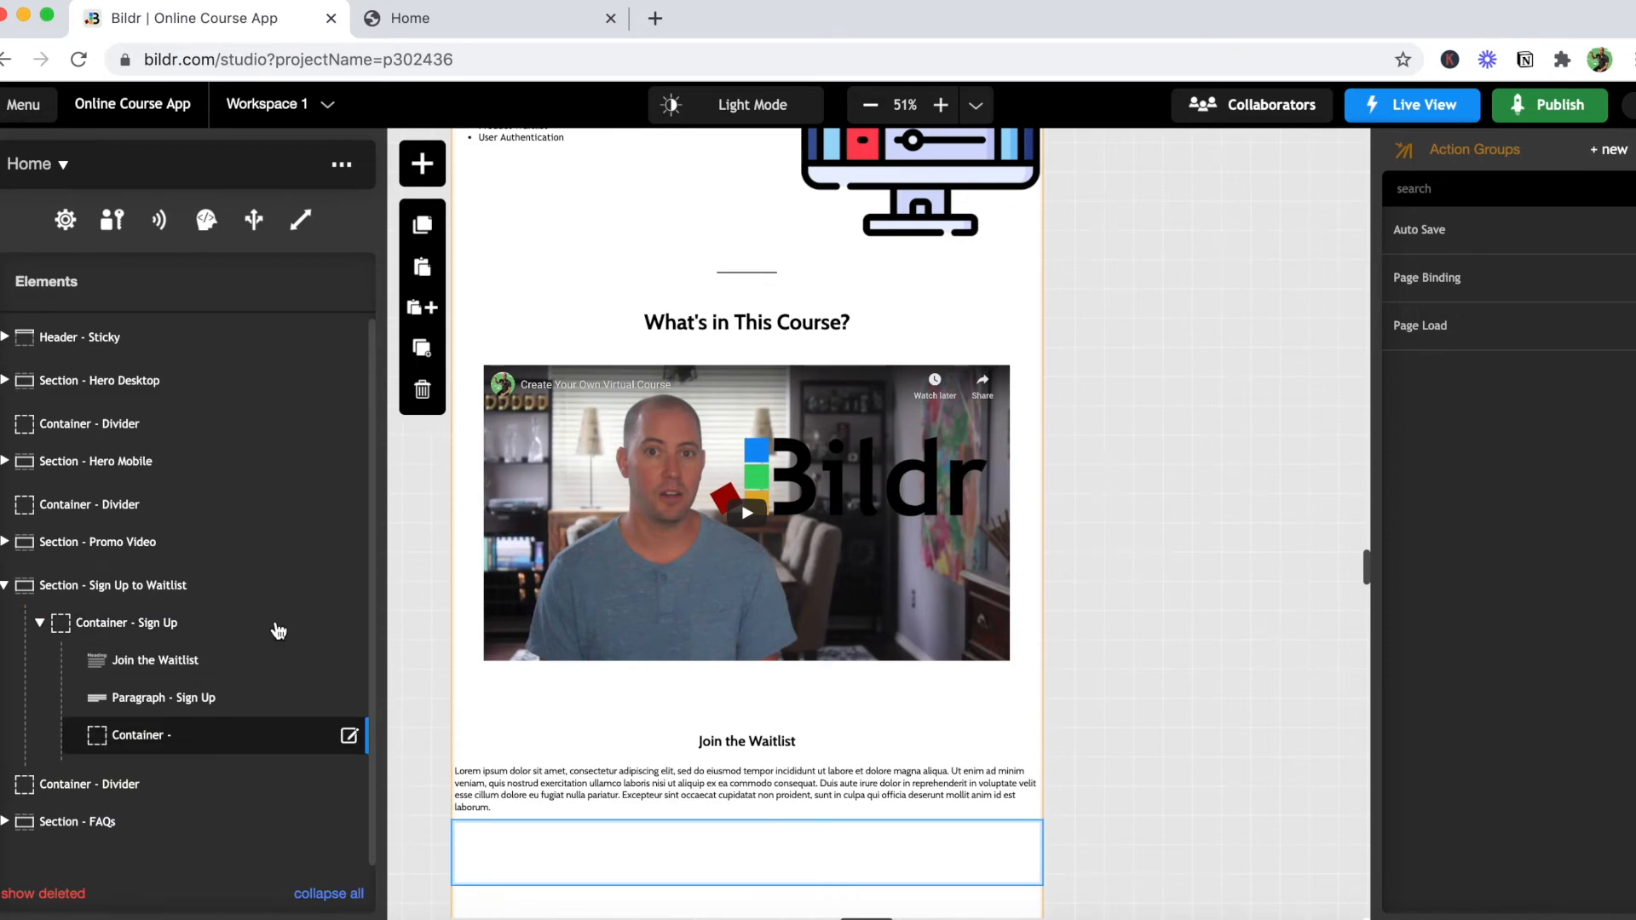
# Step: Duplicate the new empty container three times within the Sign Up container
pyautogui.click(423, 350)
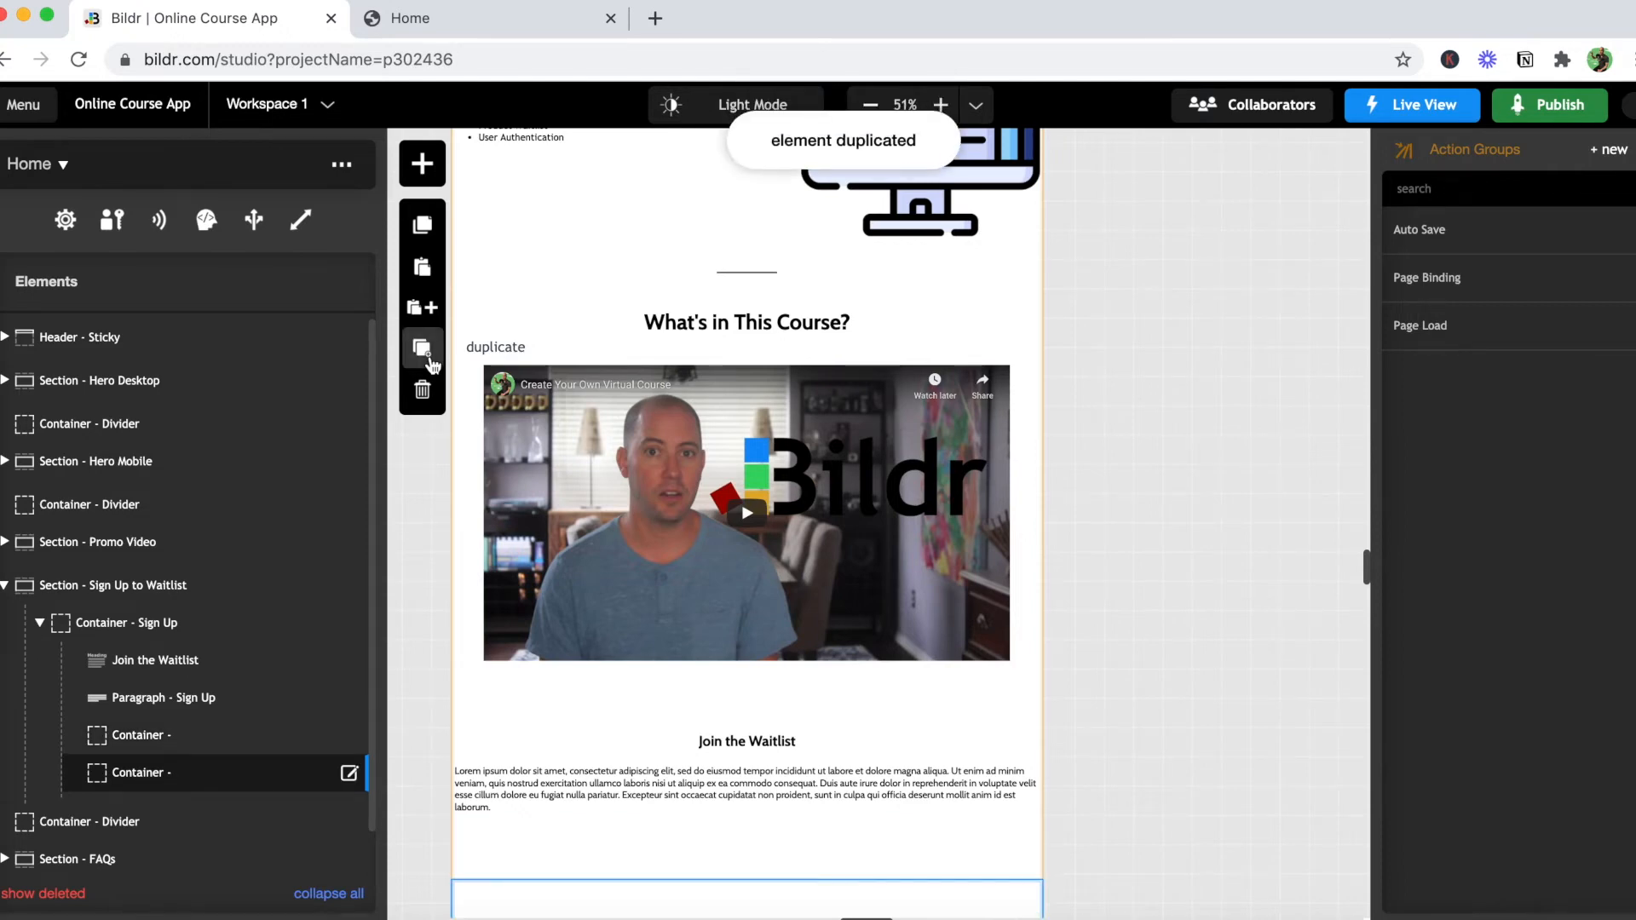
pyautogui.click(430, 362)
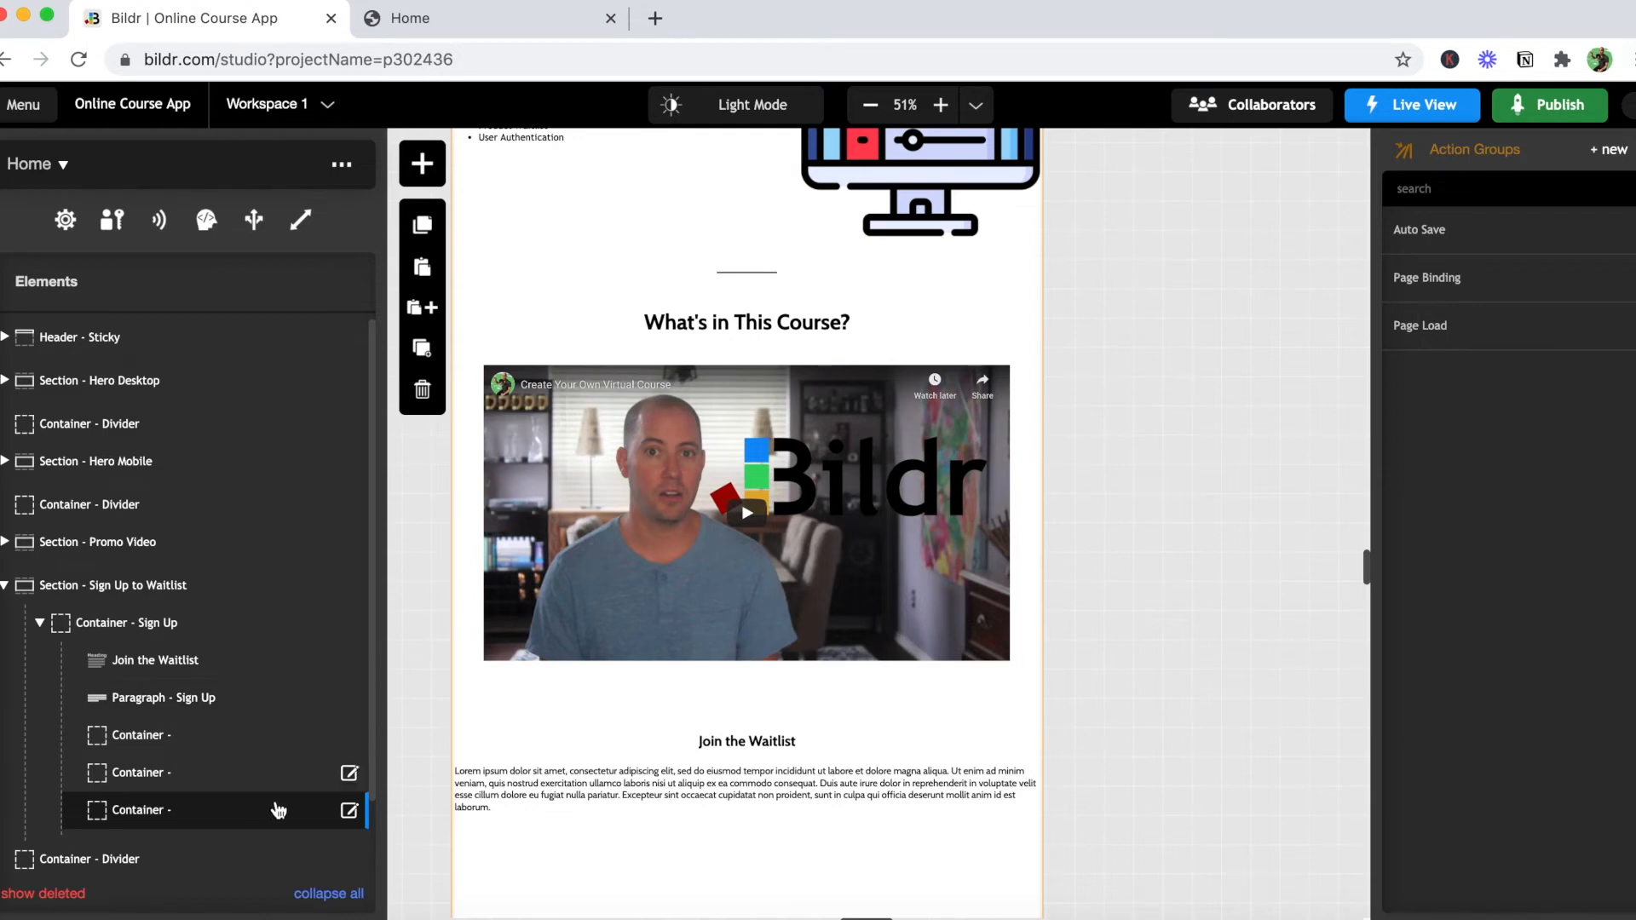
pyautogui.click(431, 349)
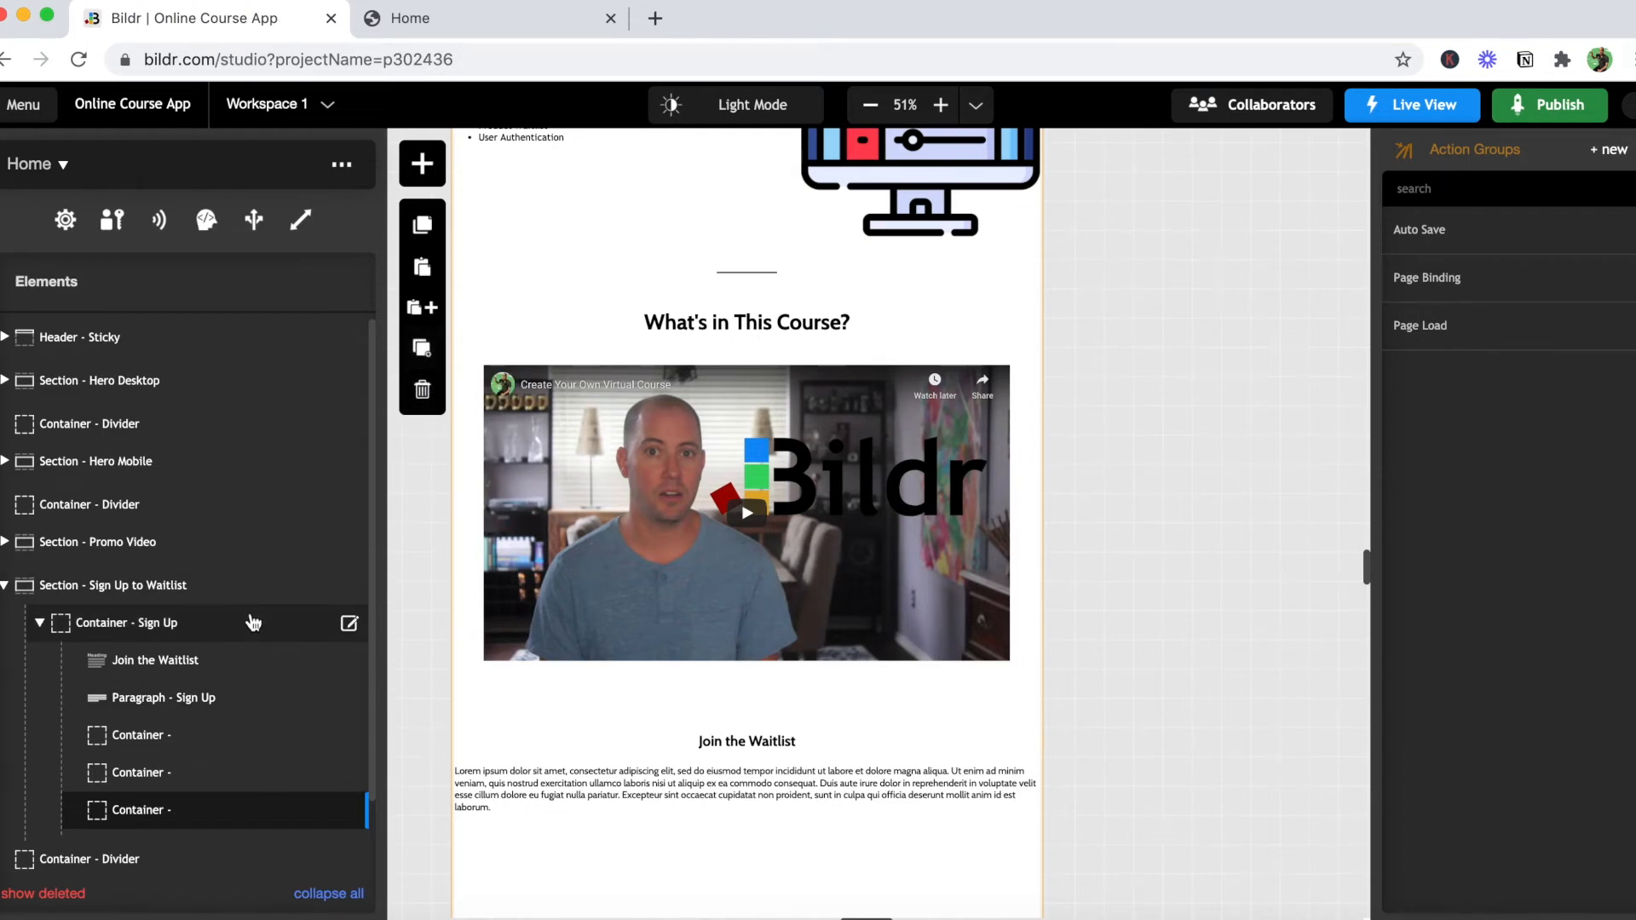
# Step: Rename the first empty container inside the Sign Up container as "Container - Sign Up Input"
pyautogui.scroll(-2, 258, 646)
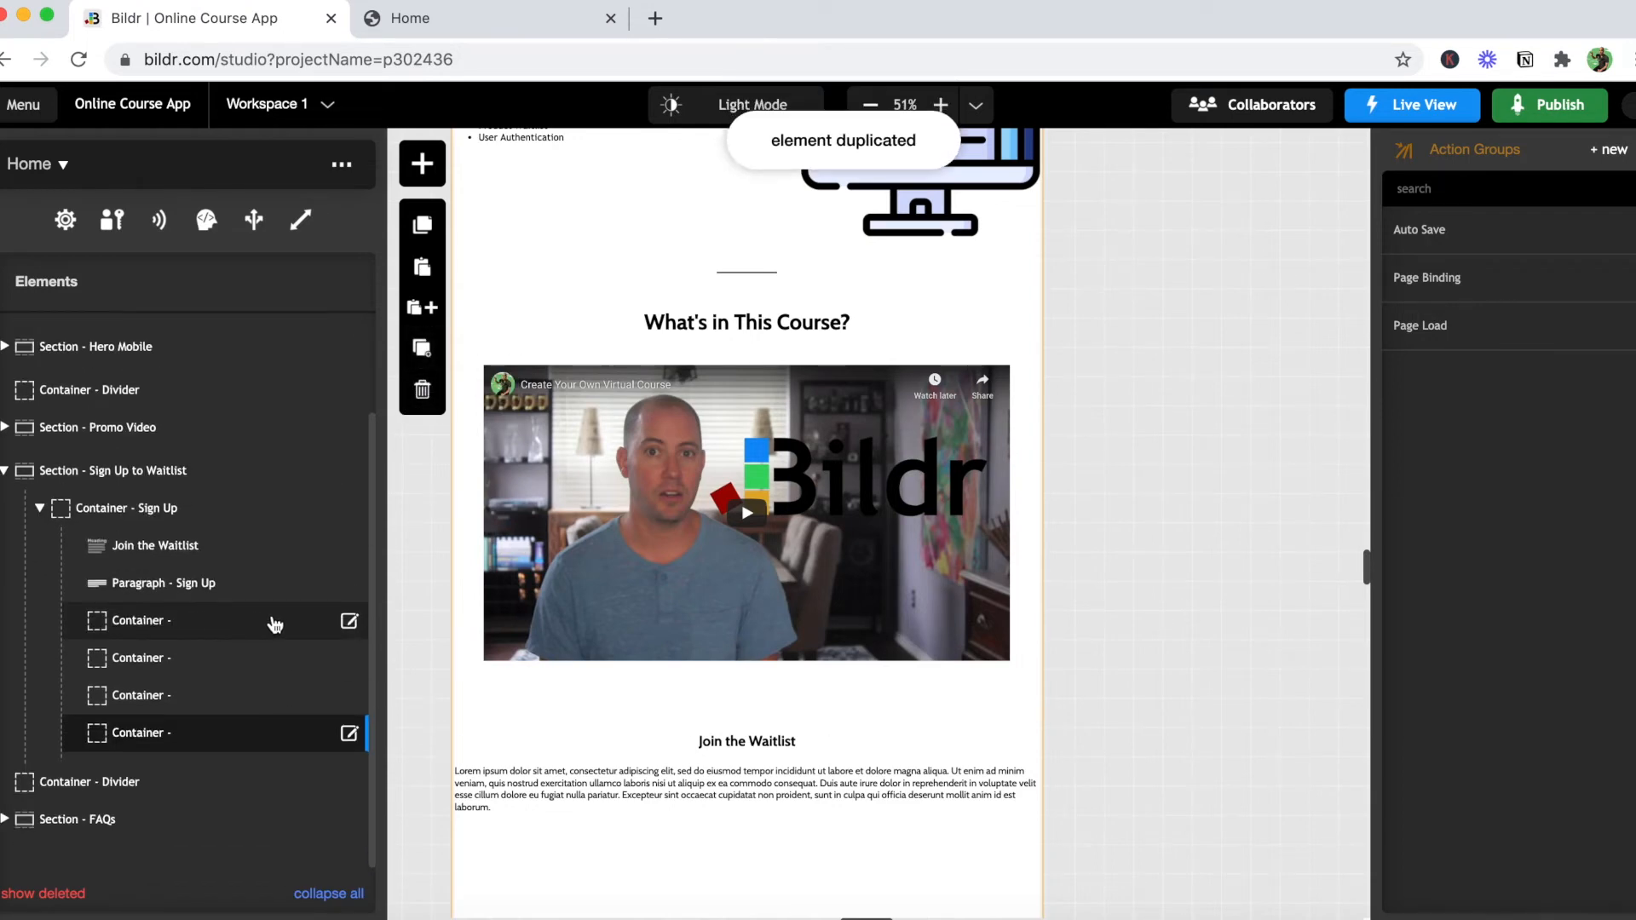
pyautogui.click(349, 621)
pyautogui.write('Sign Up Input')
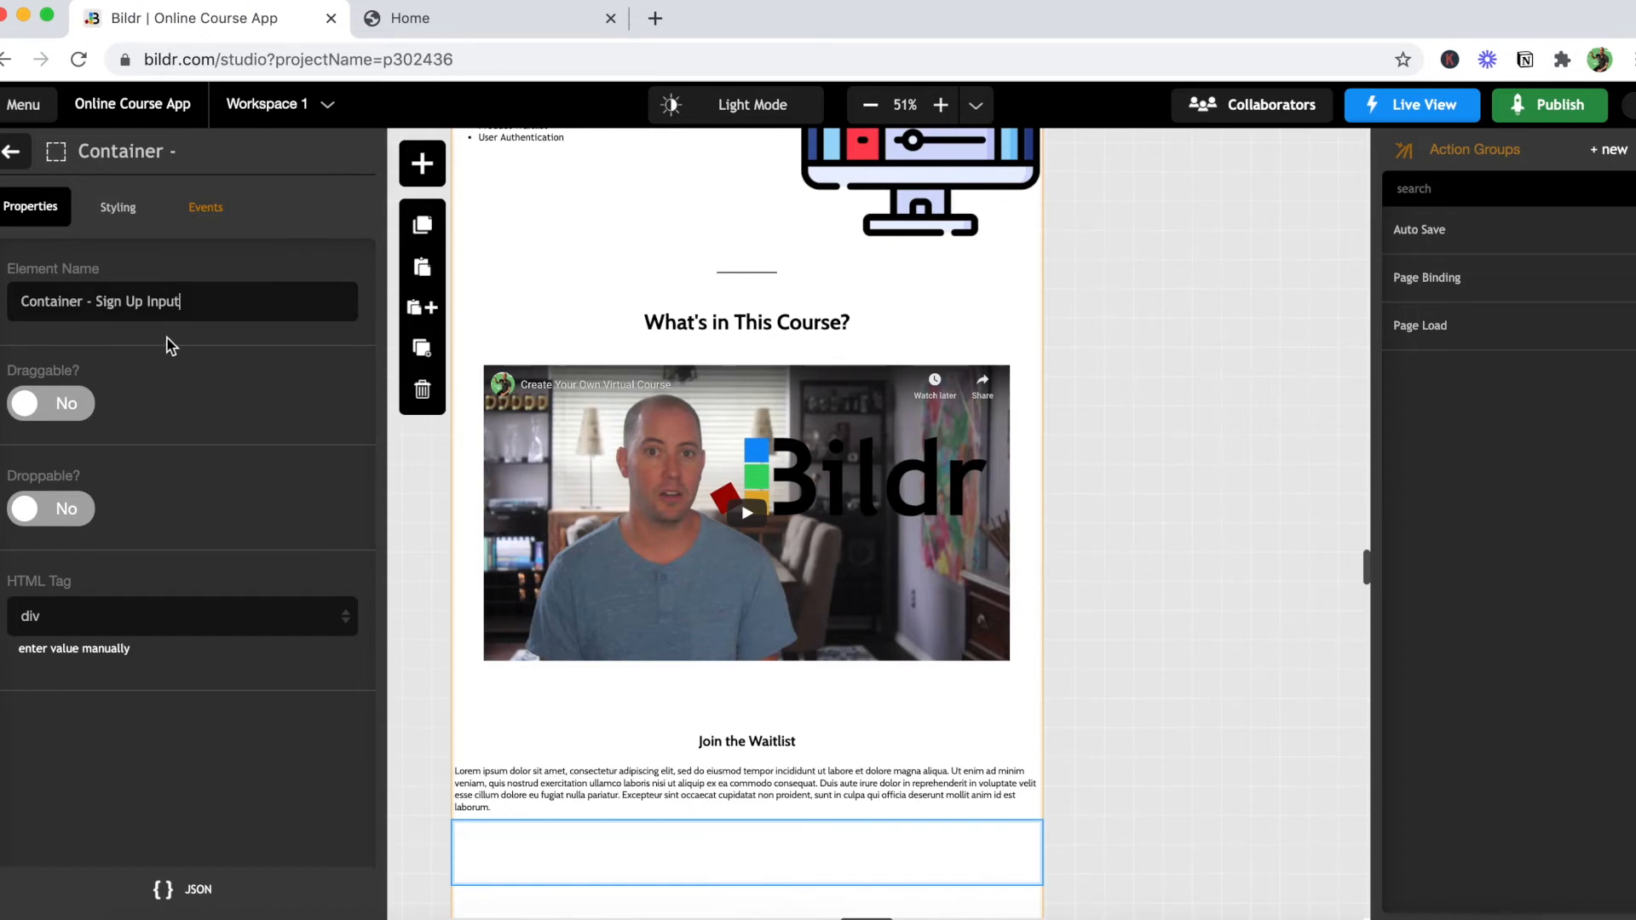
pyautogui.click(17, 162)
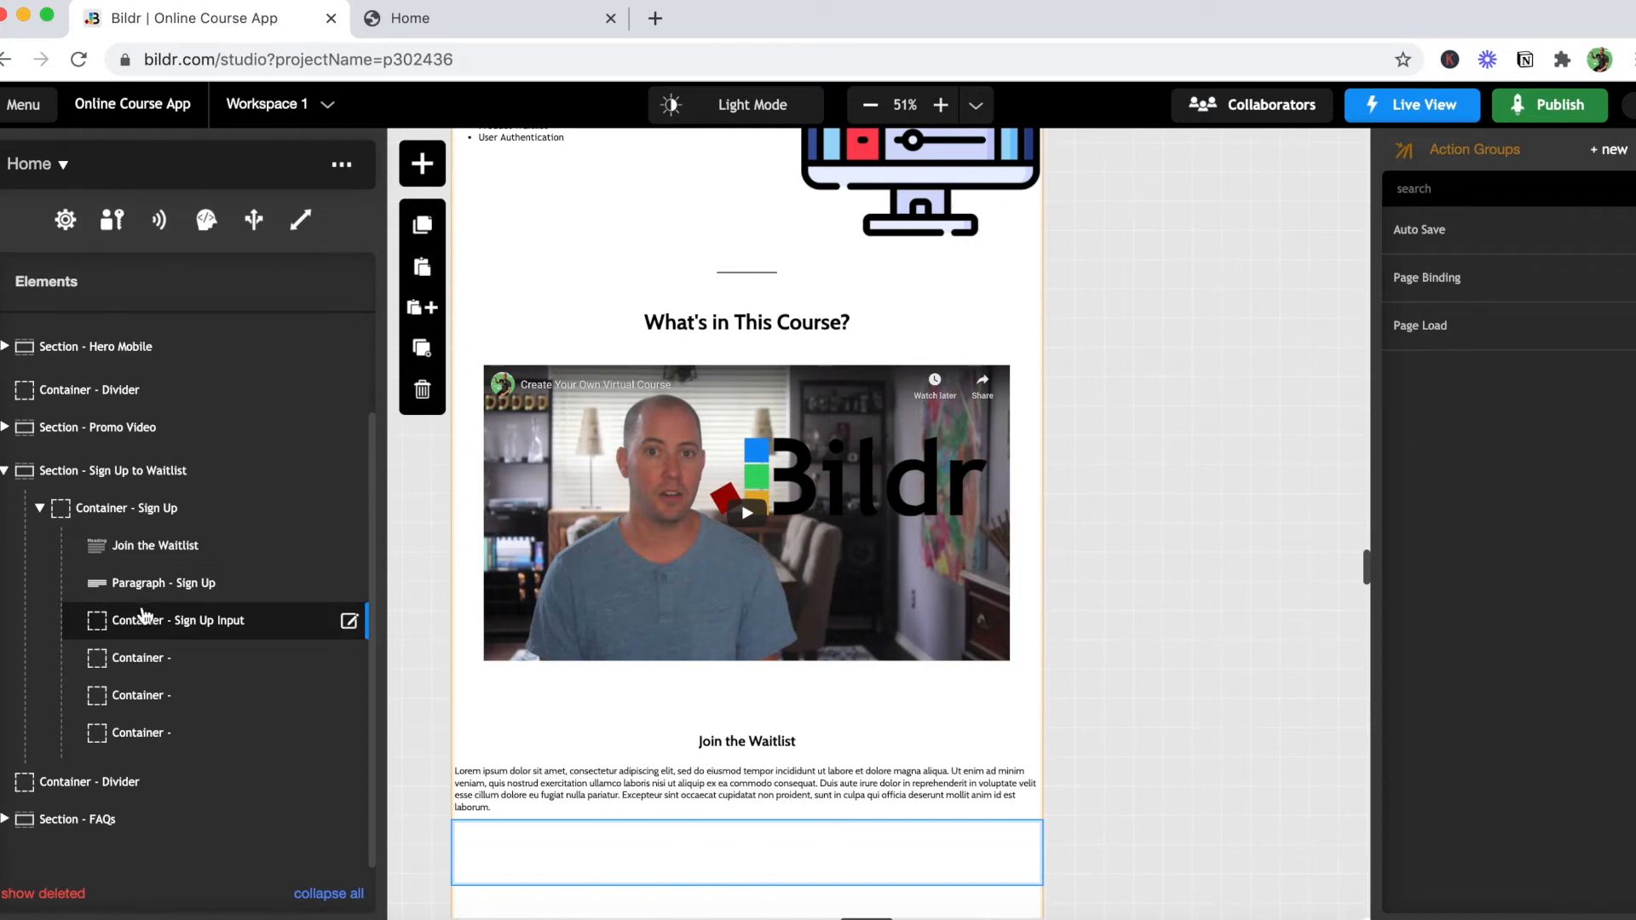
# Step: Rename the container below the Sign Up Input container as "Container - Success Message"
pyautogui.click(350, 661)
pyautogui.click(203, 305)
pyautogui.write('Succes')
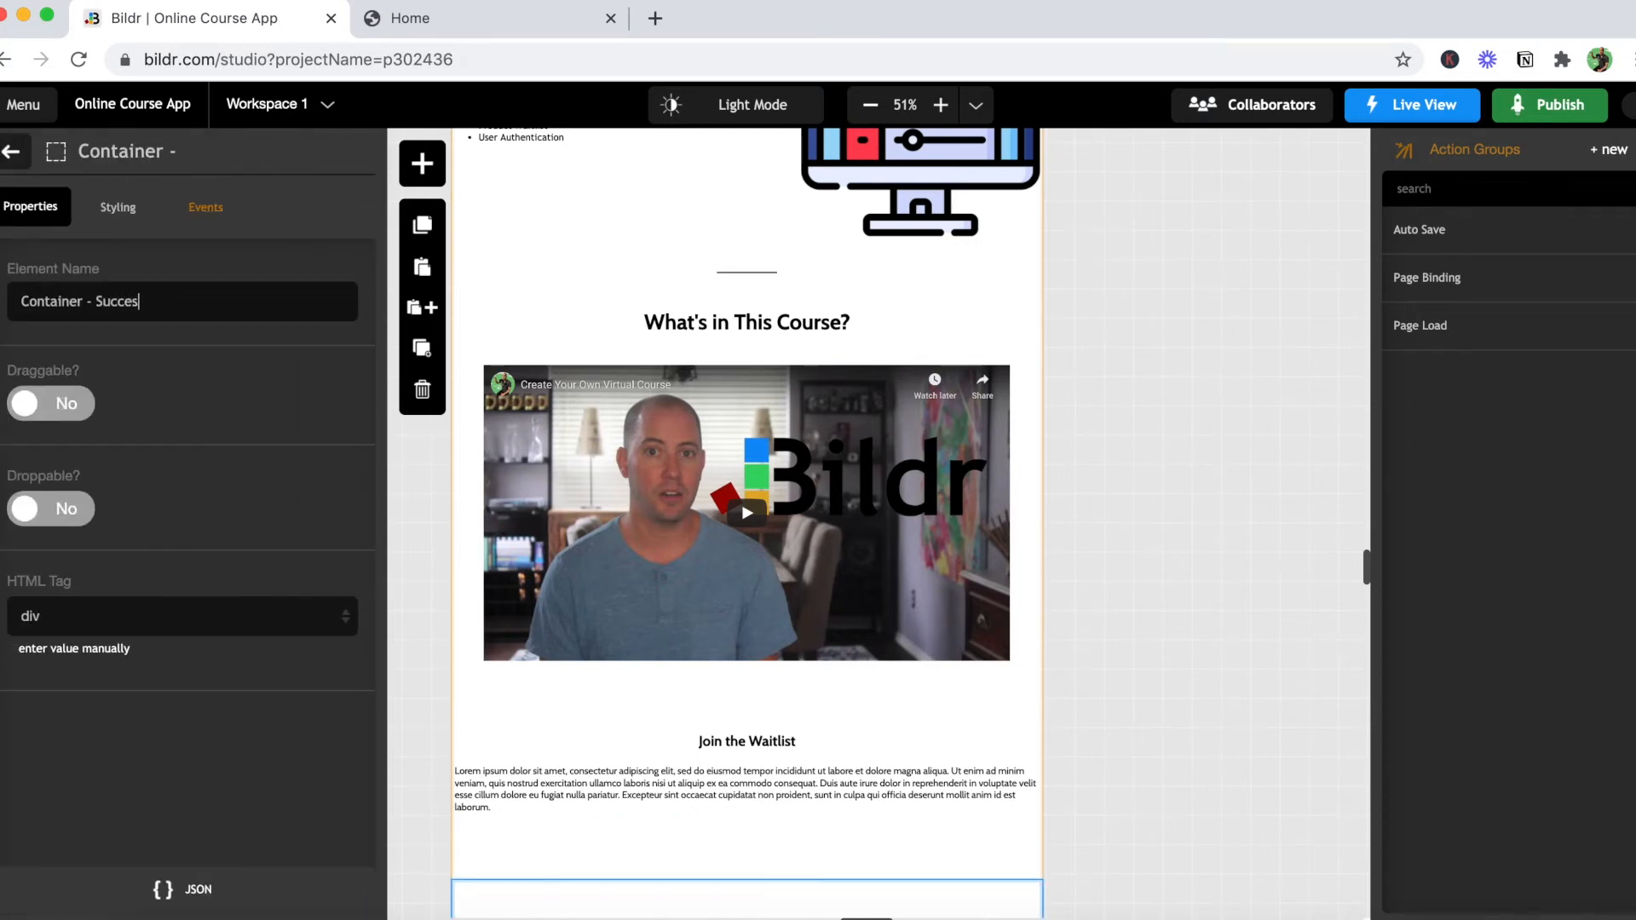
pyautogui.write('s Message')
pyautogui.click(12, 154)
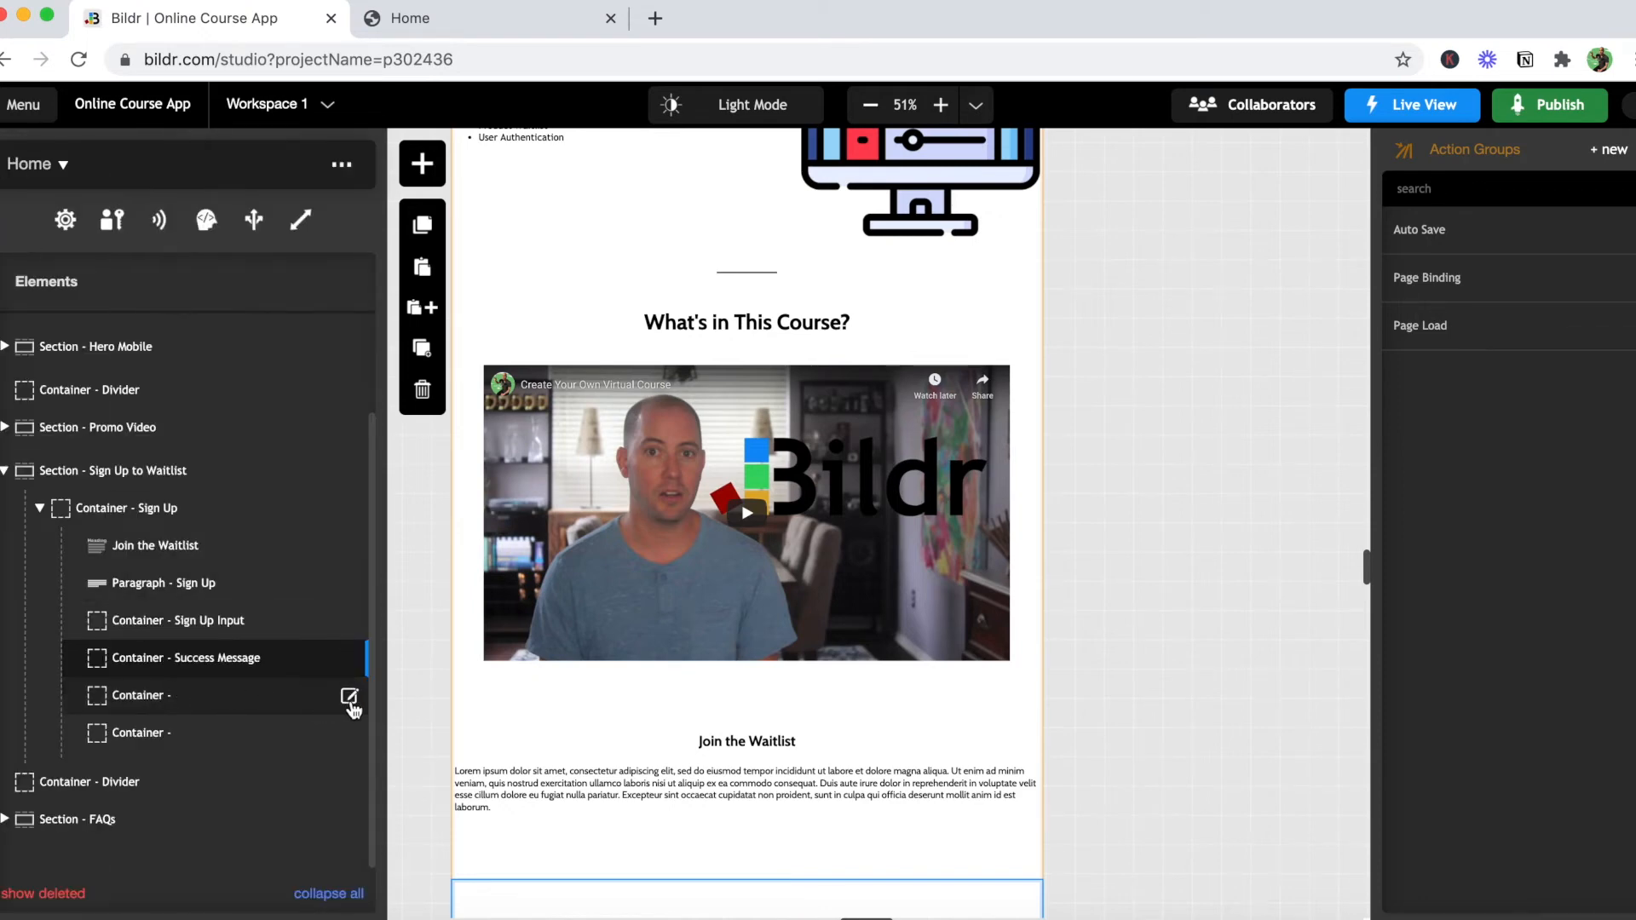
# Step: Rename the container below the Success Message container as "Container - Error Message" and check the saved name
pyautogui.click(349, 699)
pyautogui.click(150, 304)
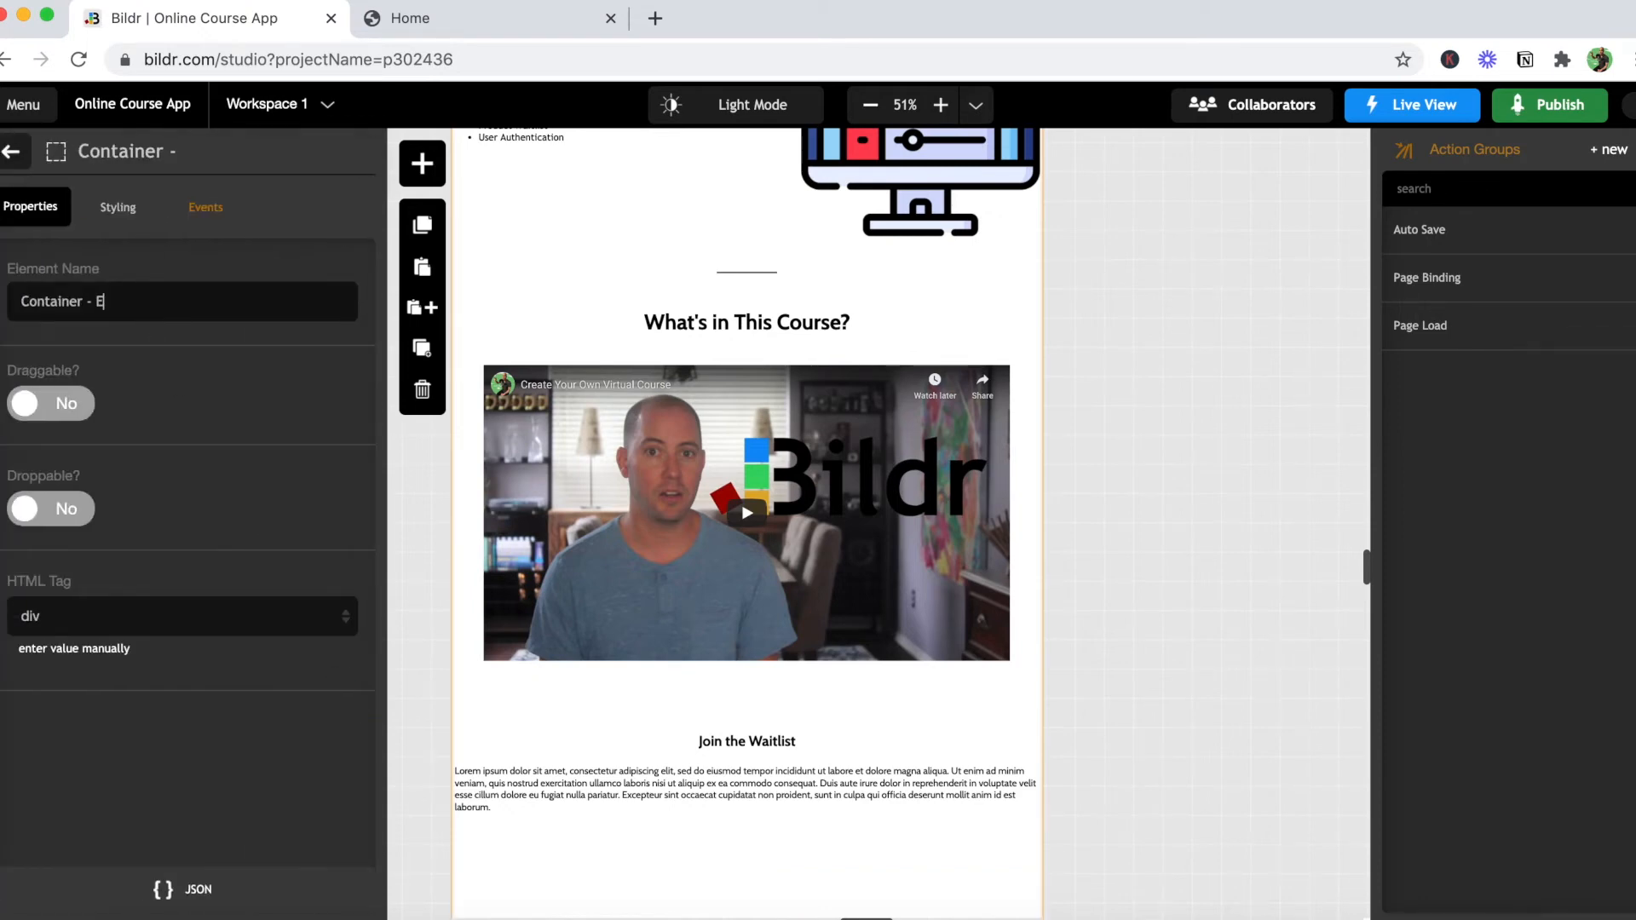
pyautogui.write('Error MEssage')
pyautogui.click(11, 151)
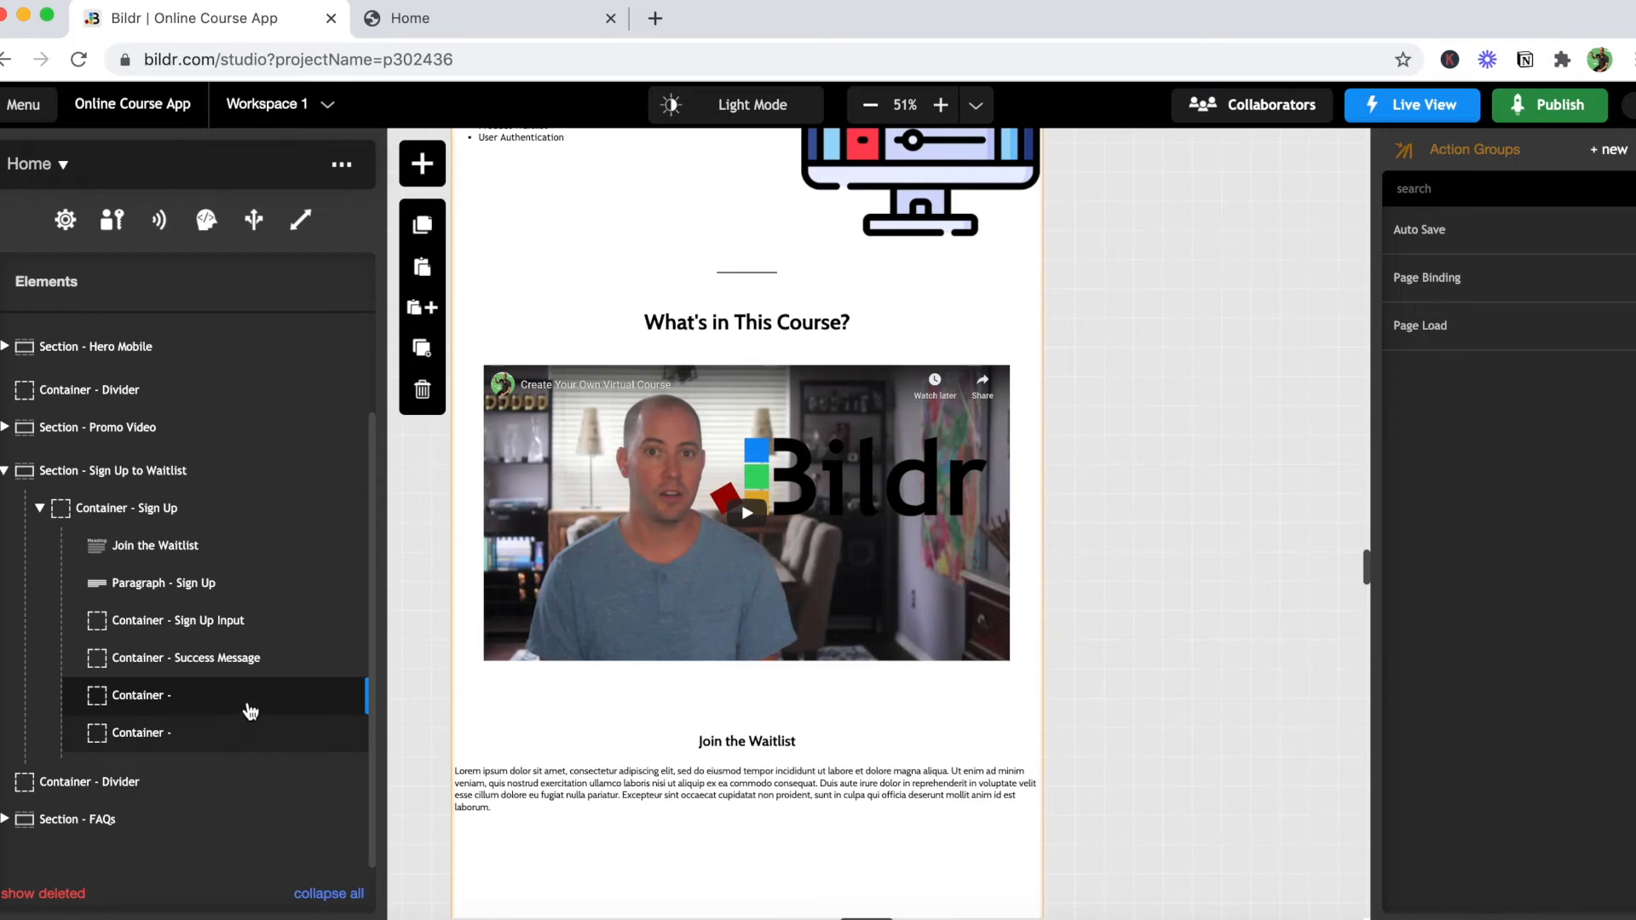
pyautogui.click(331, 707)
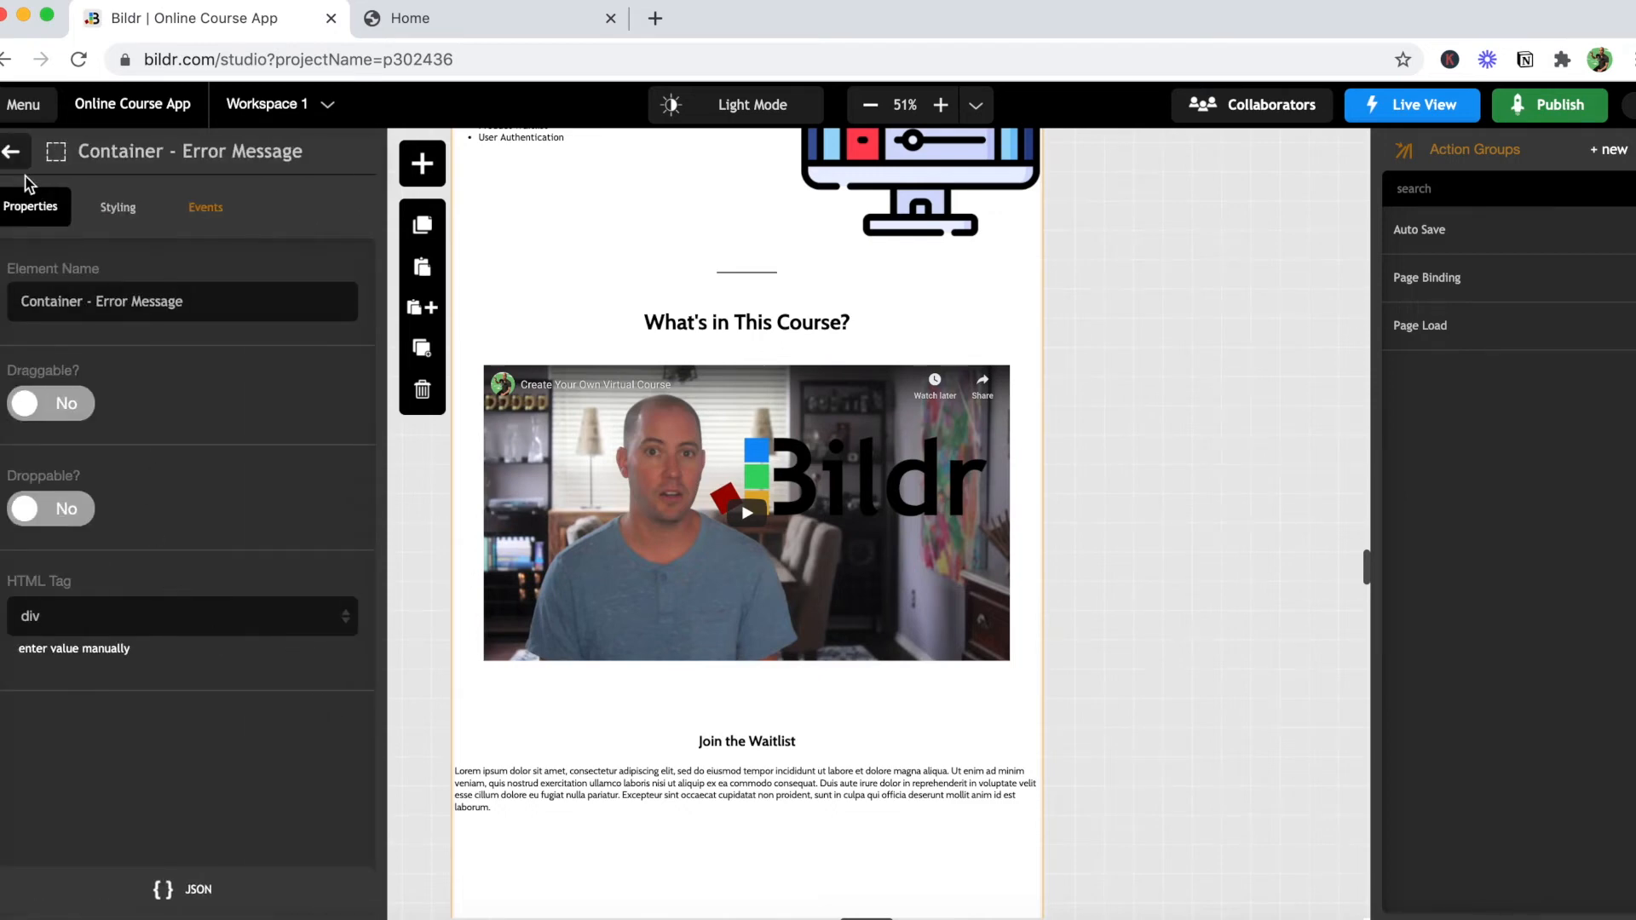
pyautogui.click(12, 158)
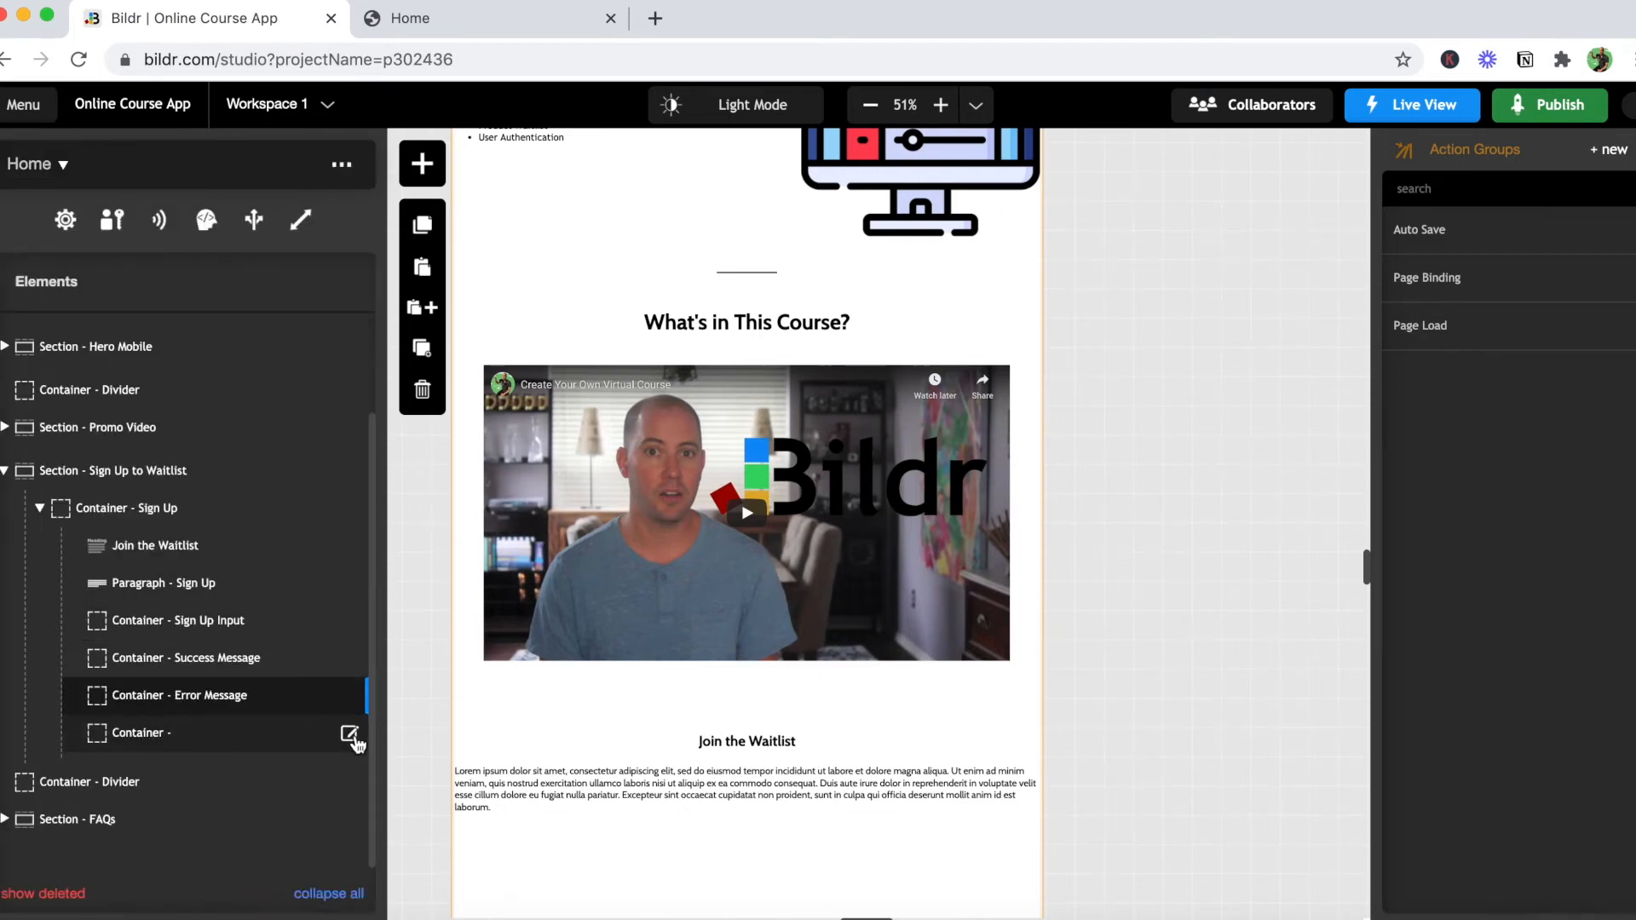
# Step: Rename the last empty container inside the Sign Up container as "Container - Neutral Message"
pyautogui.click(350, 737)
pyautogui.click(161, 299)
pyautogui.write('N')
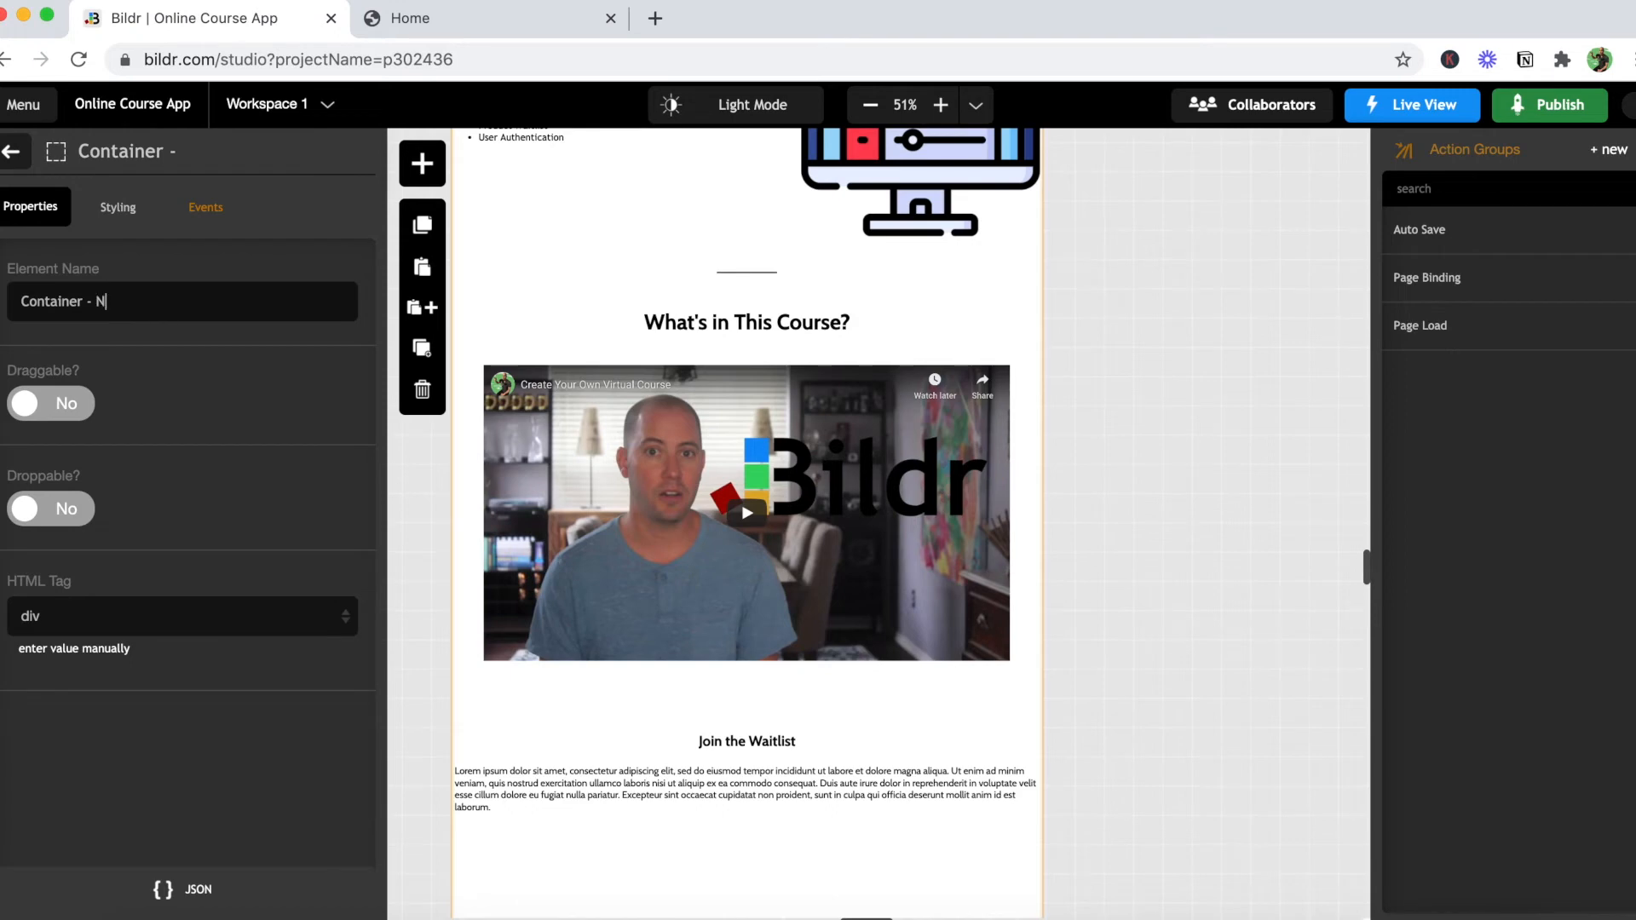
pyautogui.write('eutral Message')
pyautogui.click(11, 151)
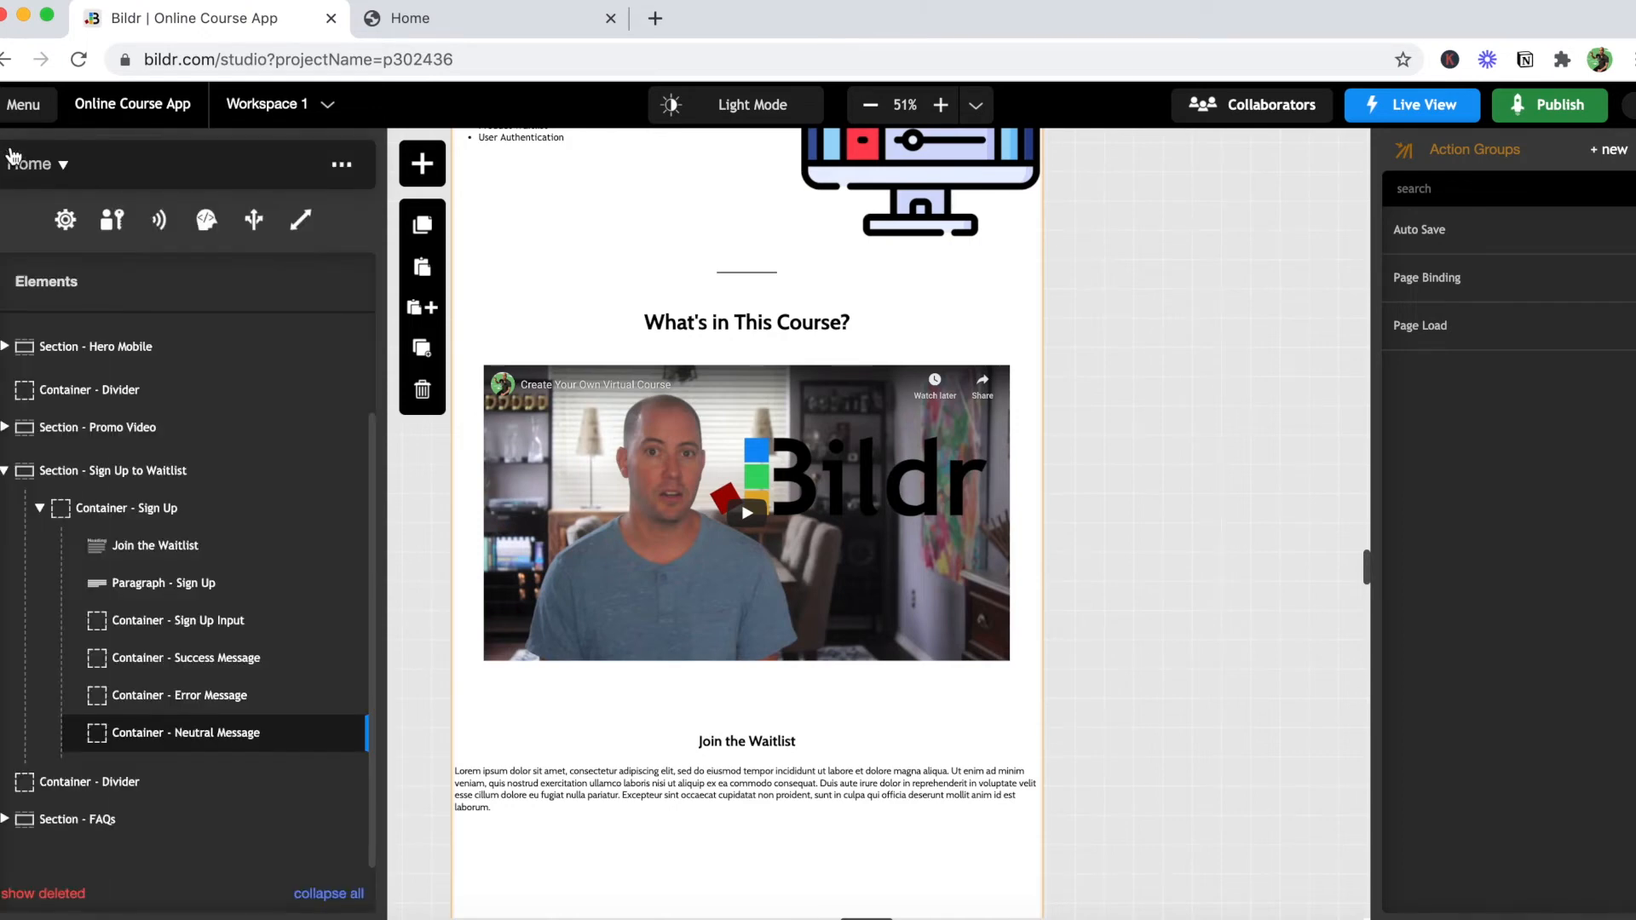
# Step: Apply the "Display - Flex Row" and "Flex - Center - Center" utility classes to the Sign Up Input container
pyautogui.moveTo(248, 632)
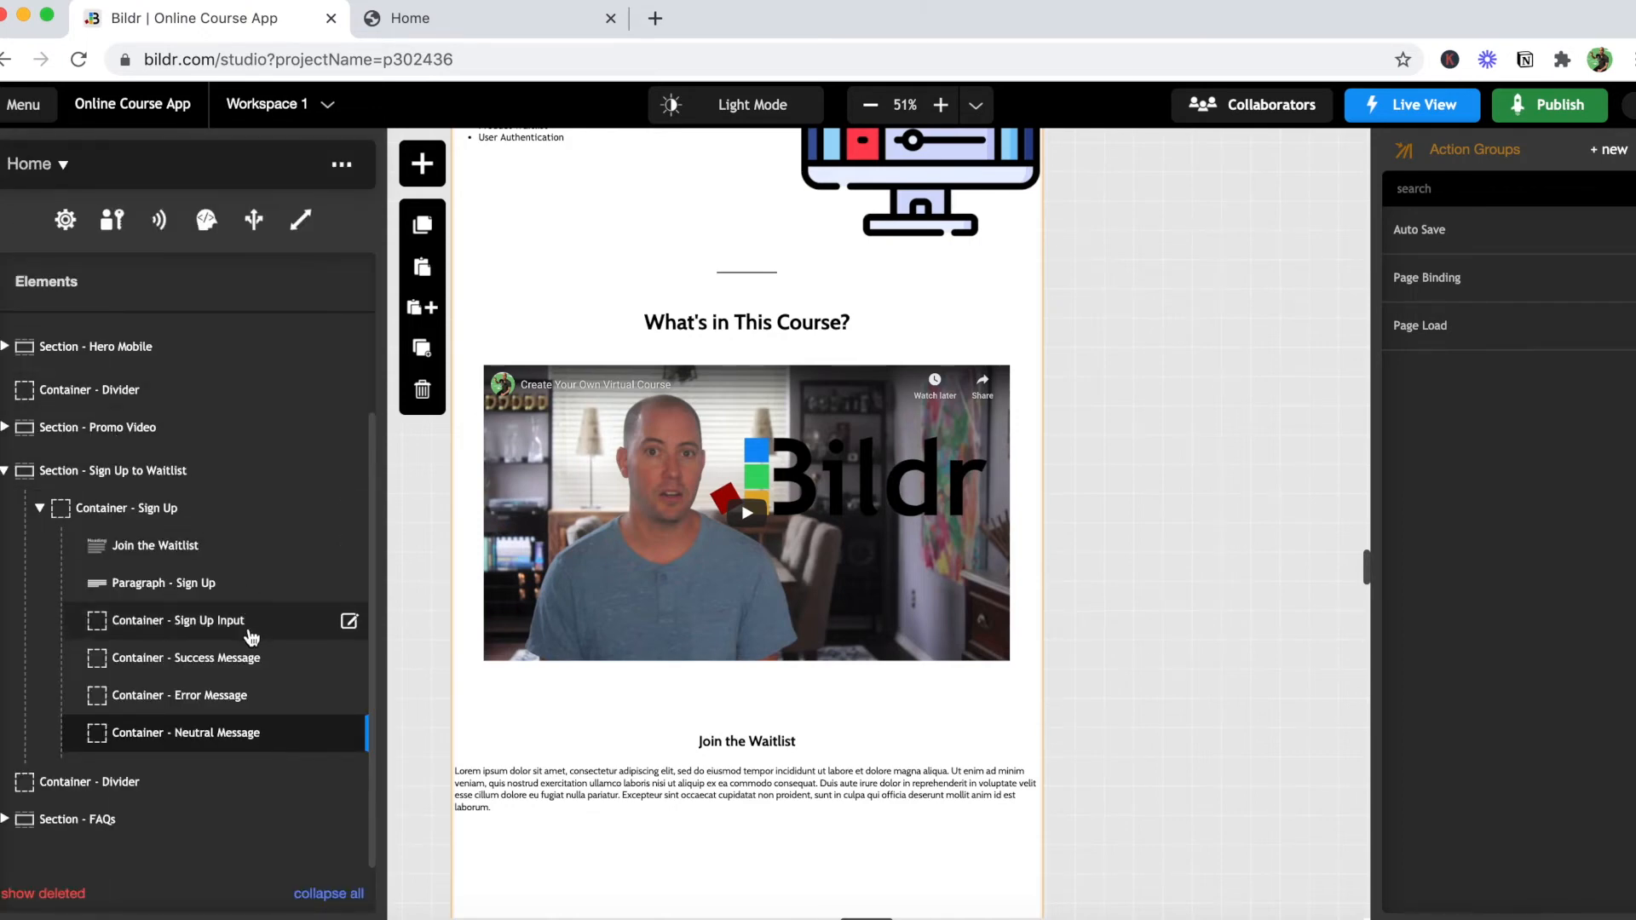
pyautogui.click(351, 624)
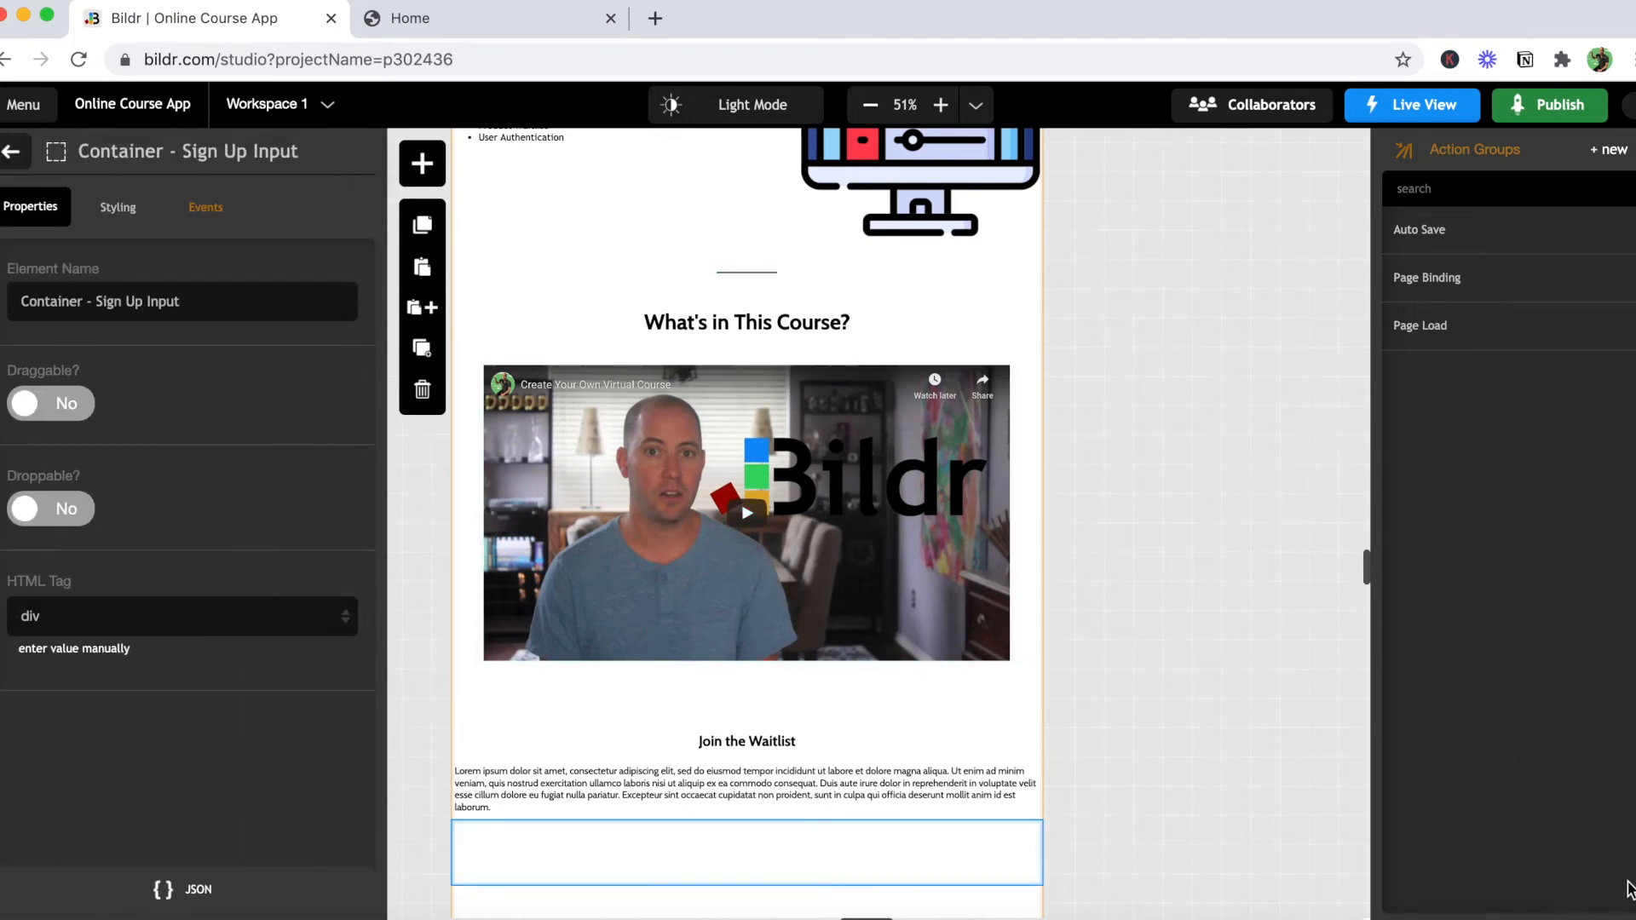
pyautogui.click(120, 208)
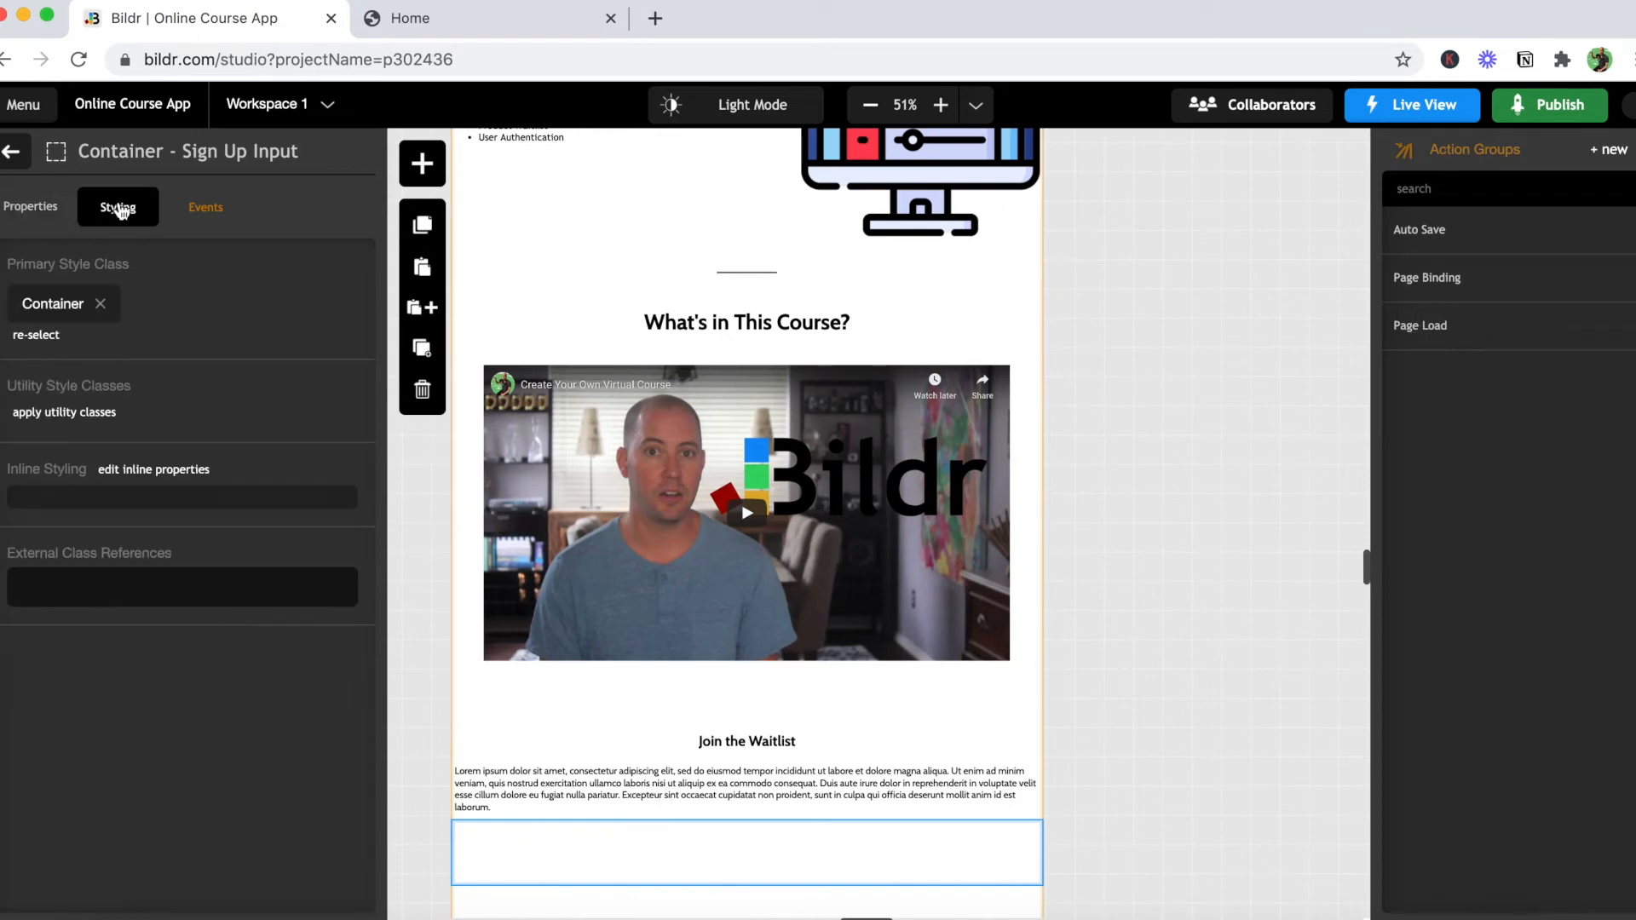
pyautogui.click(111, 413)
pyautogui.write('flex')
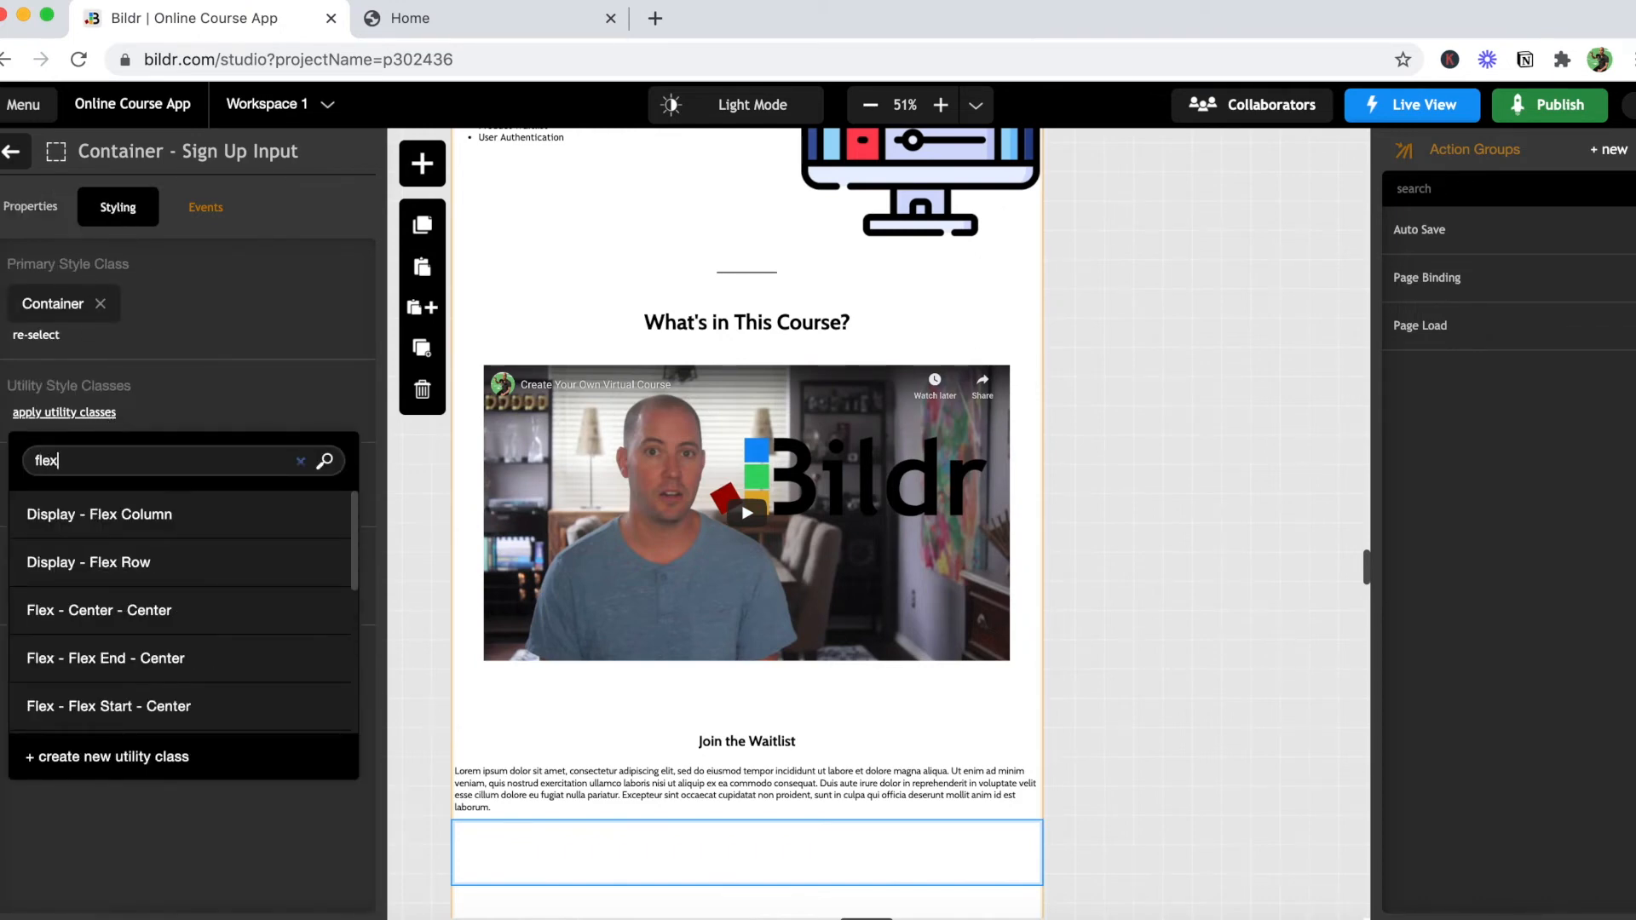
pyautogui.click(95, 569)
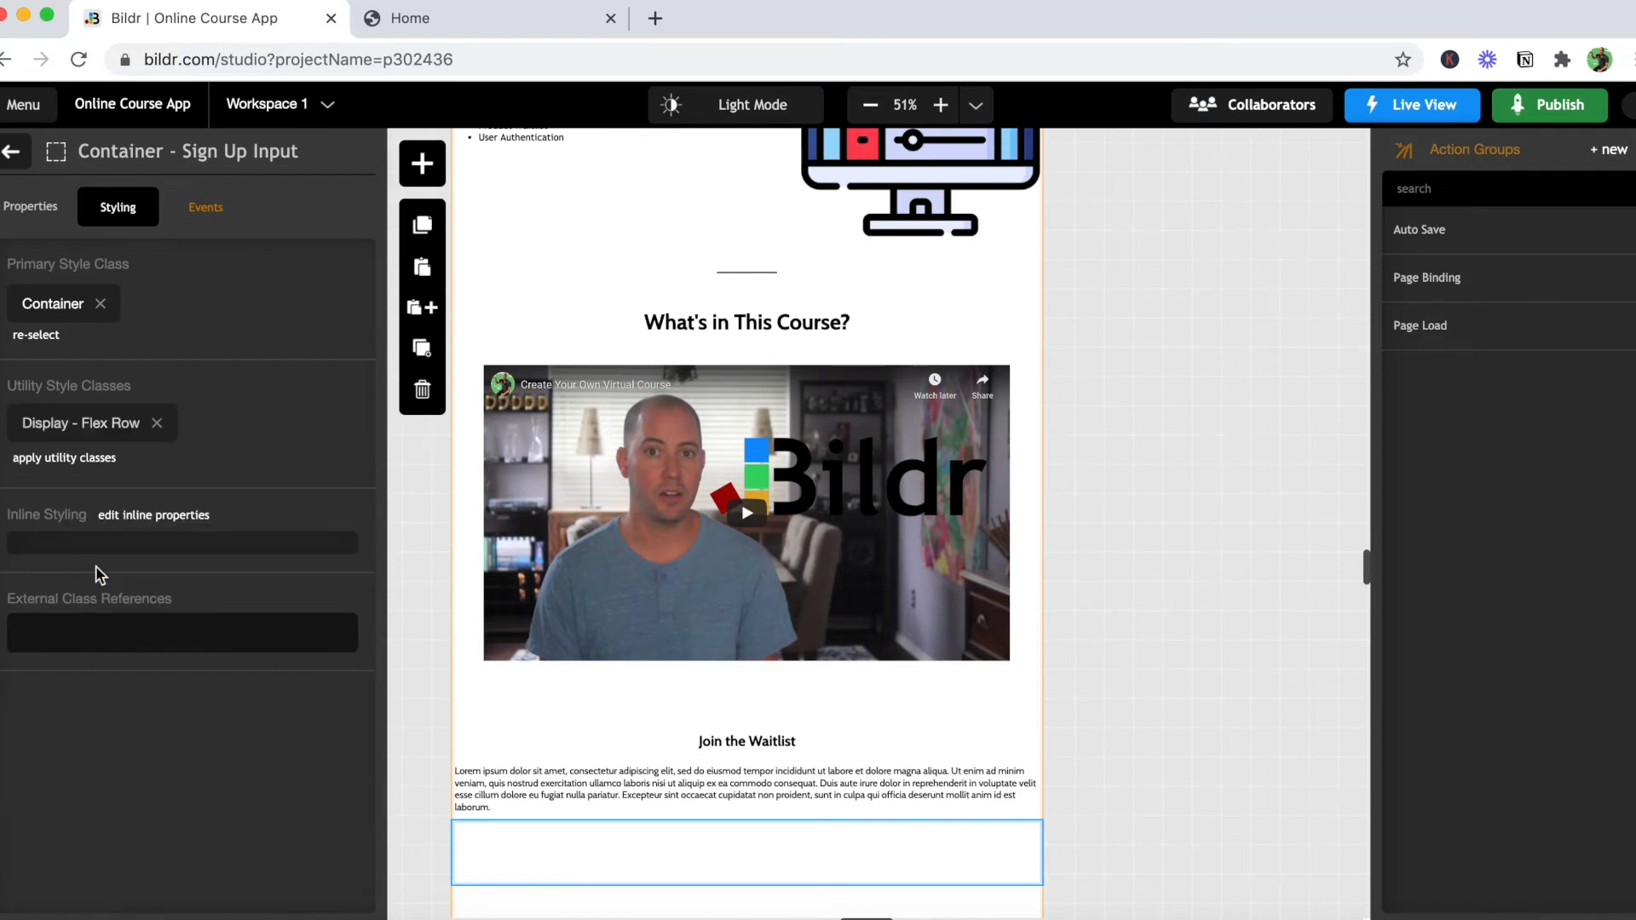
pyautogui.click(89, 464)
pyautogui.press('BackSpace')
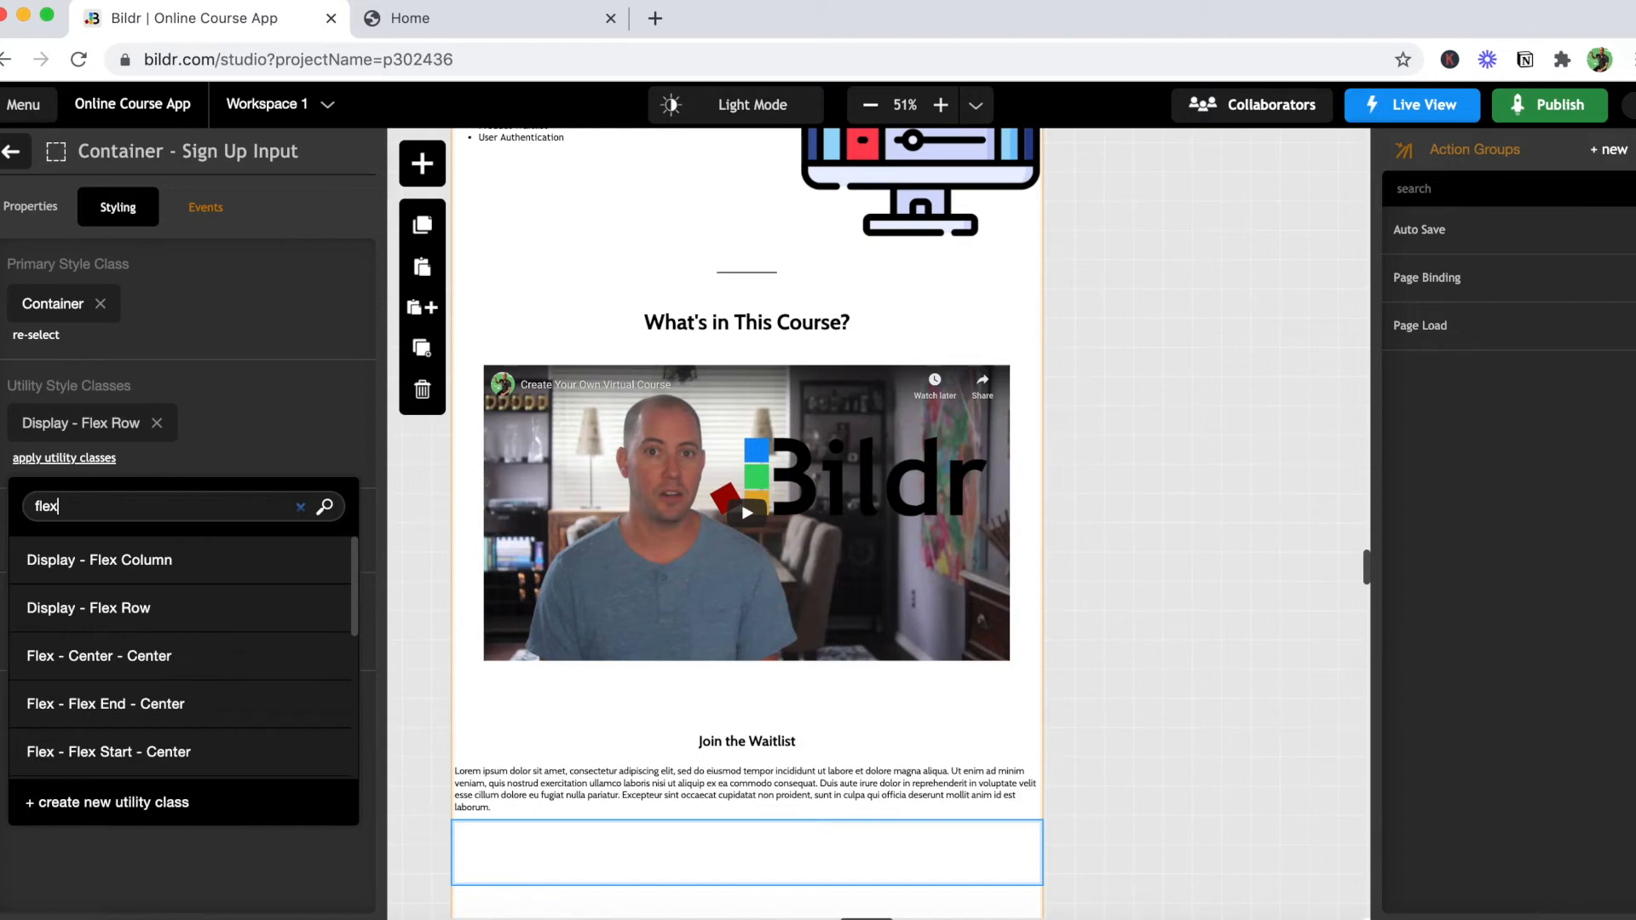
pyautogui.click(170, 653)
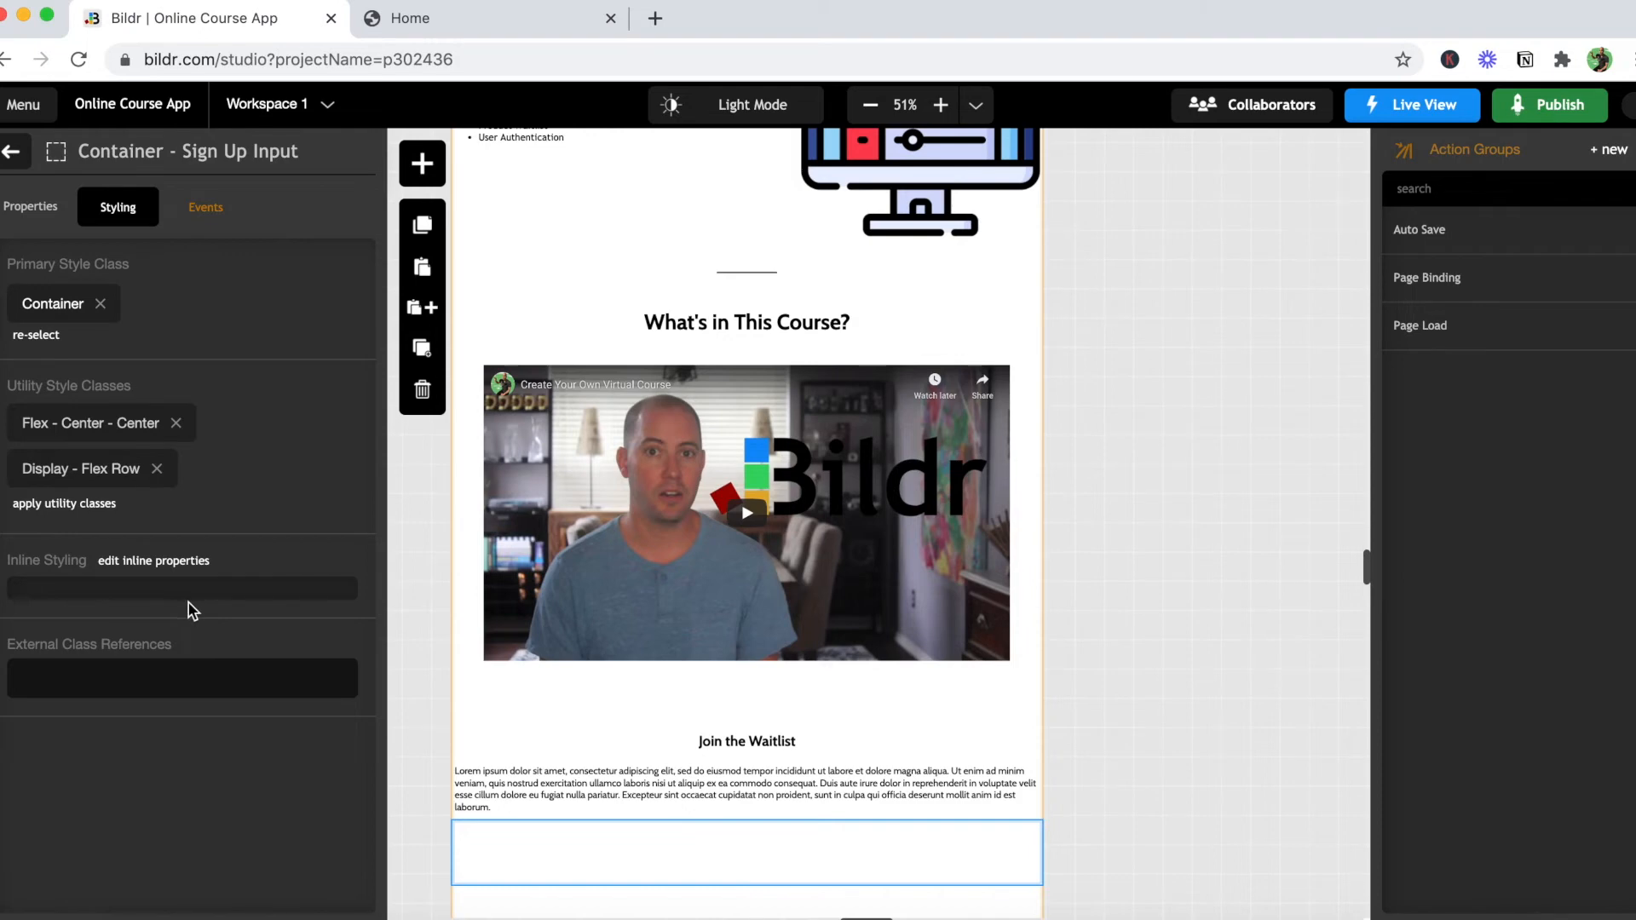
pyautogui.click(11, 153)
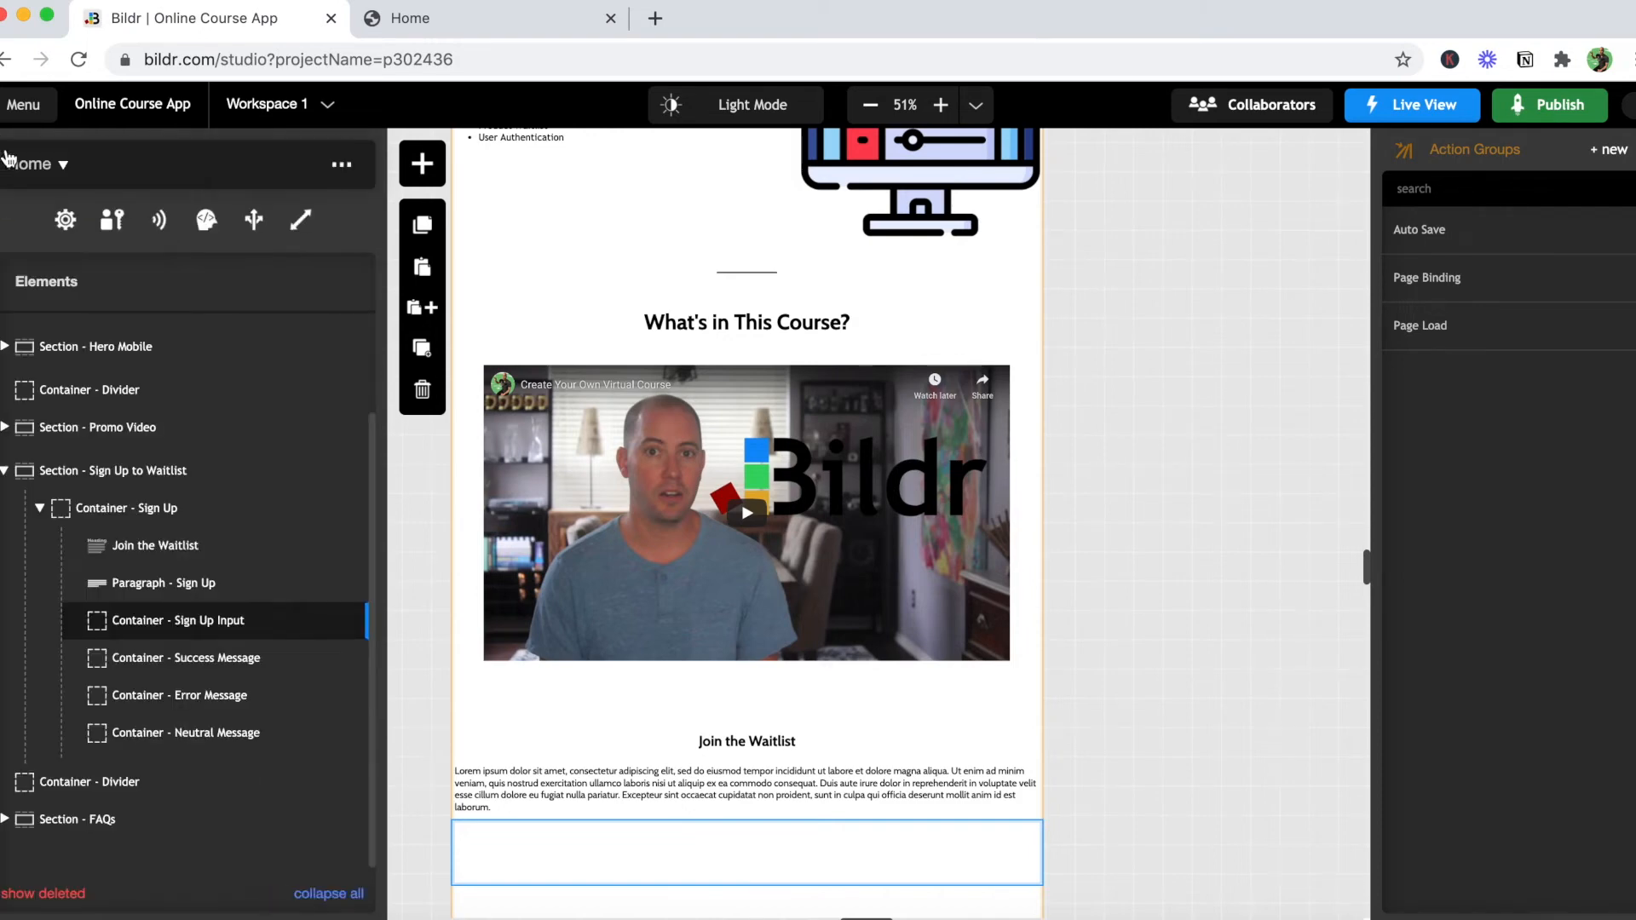
# Step: Add an Email Input element inside the Sign Up Input container
pyautogui.click(422, 163)
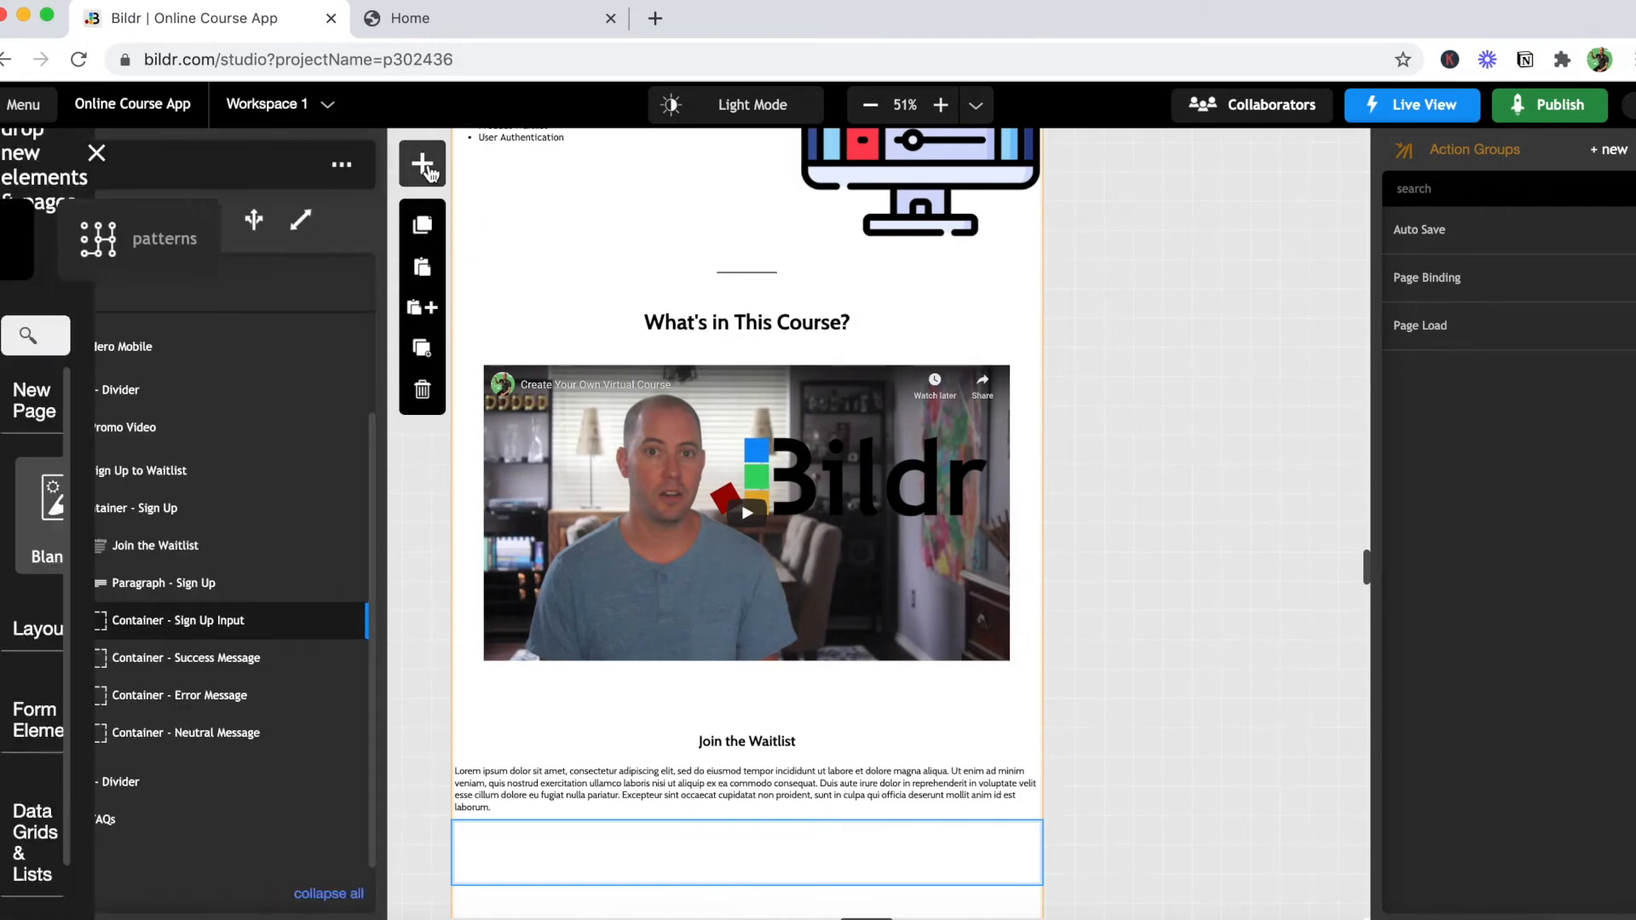
pyautogui.write('email')
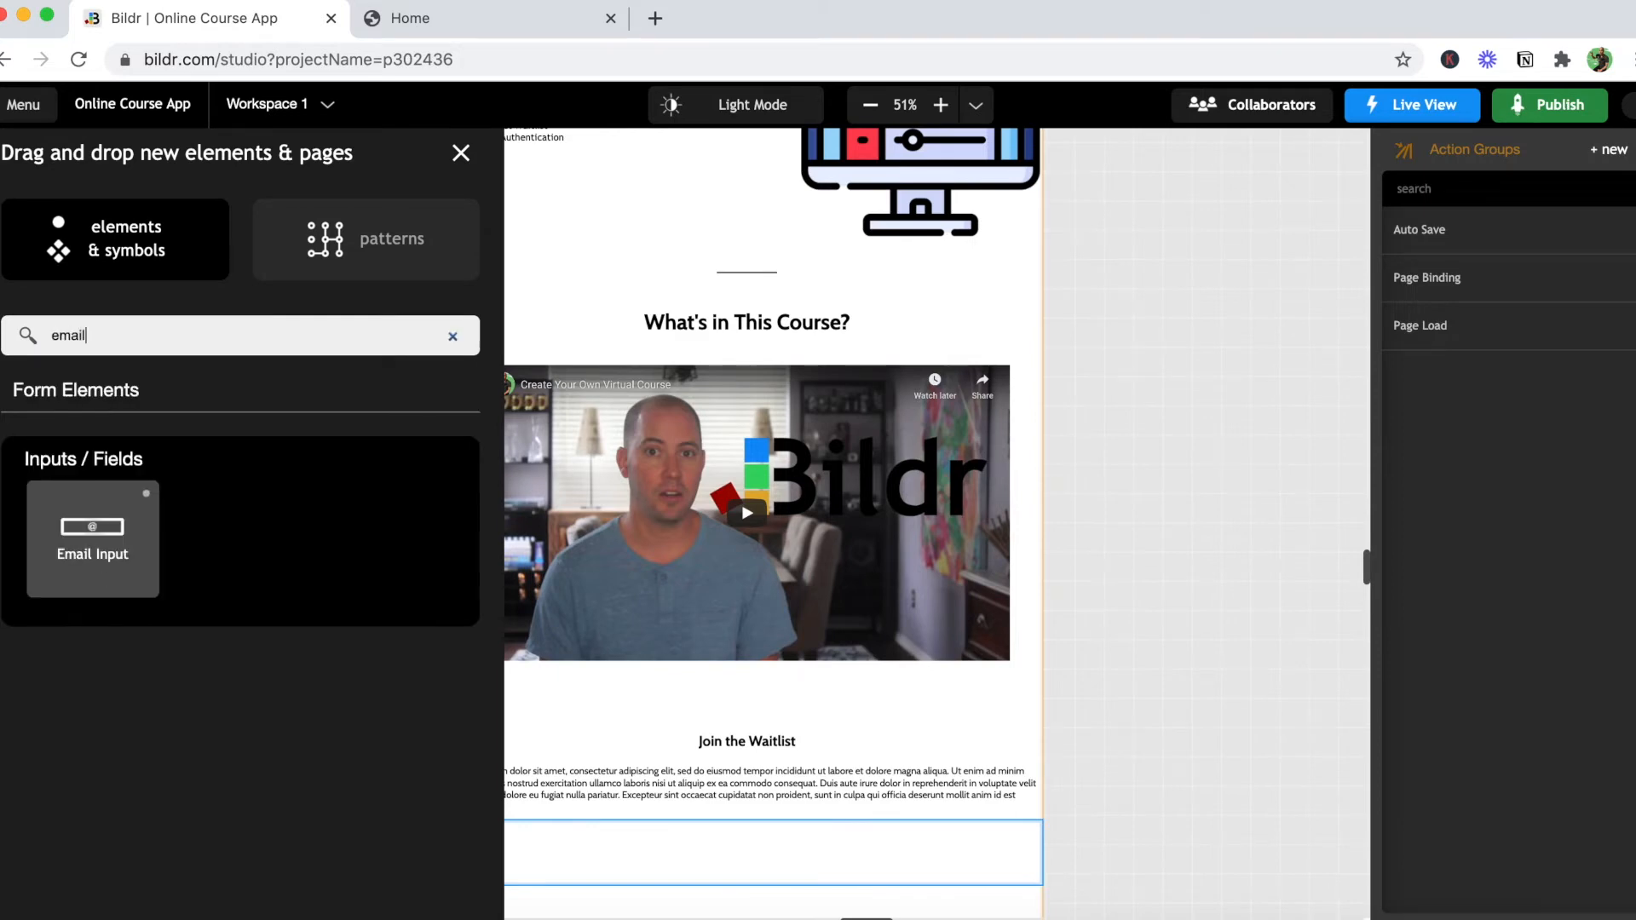
pyautogui.moveTo(119, 528); pyautogui.dragTo(267, 625)
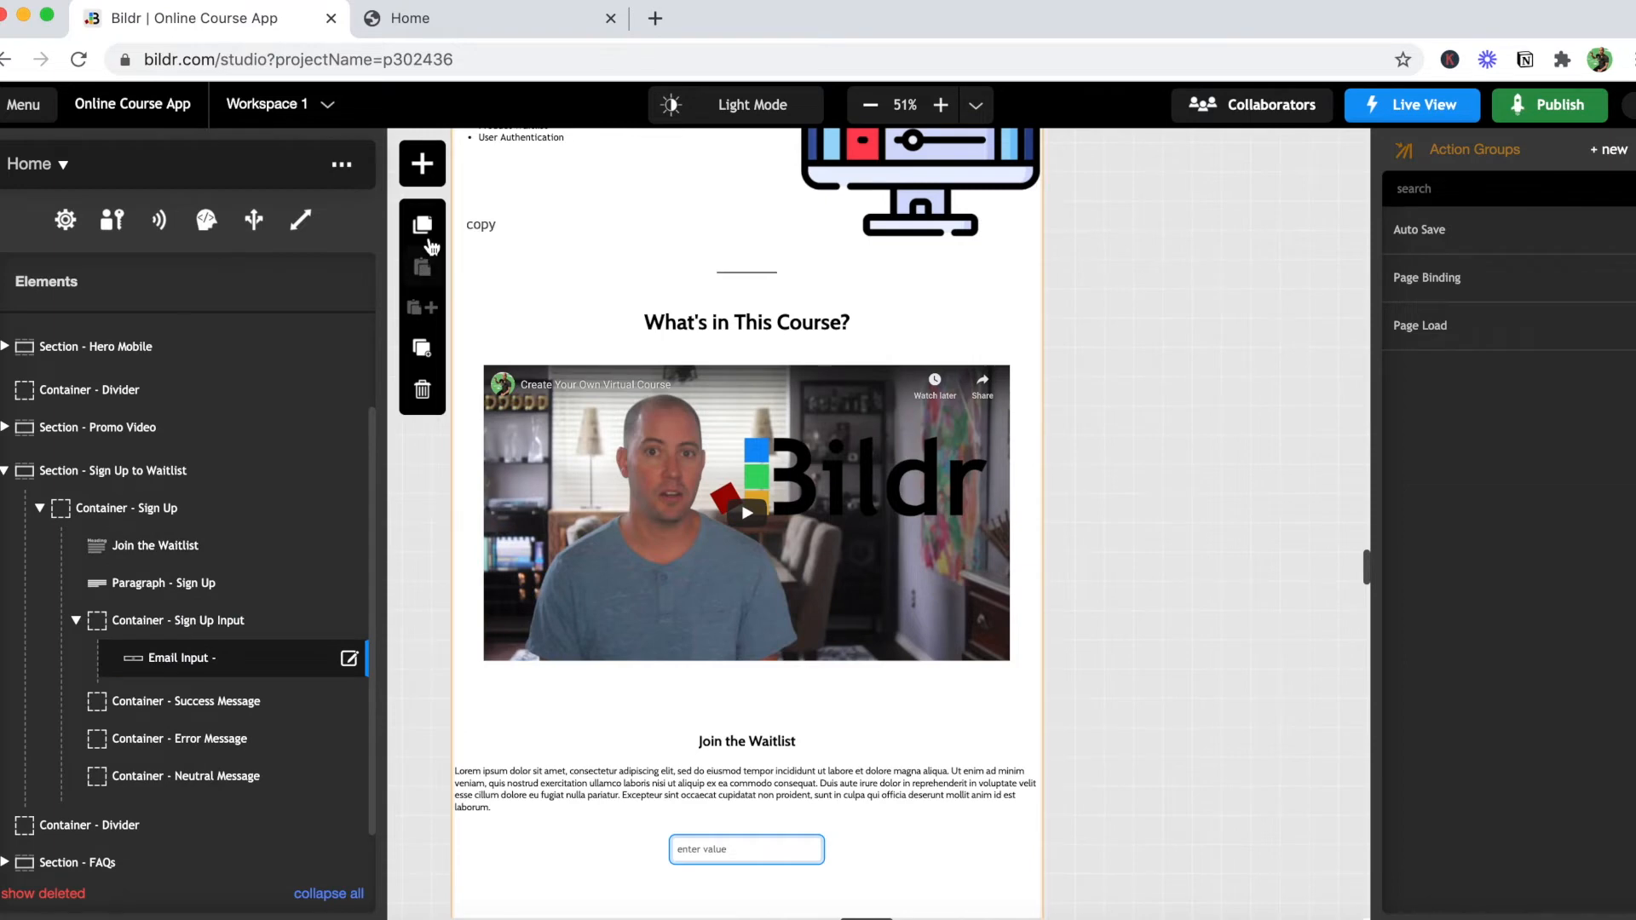
# Step: Add a Password Input element to the Sign Up Input container, below the Email Input
pyautogui.click(424, 170)
pyautogui.write('pass')
pyautogui.moveTo(110, 544); pyautogui.dragTo(285, 629)
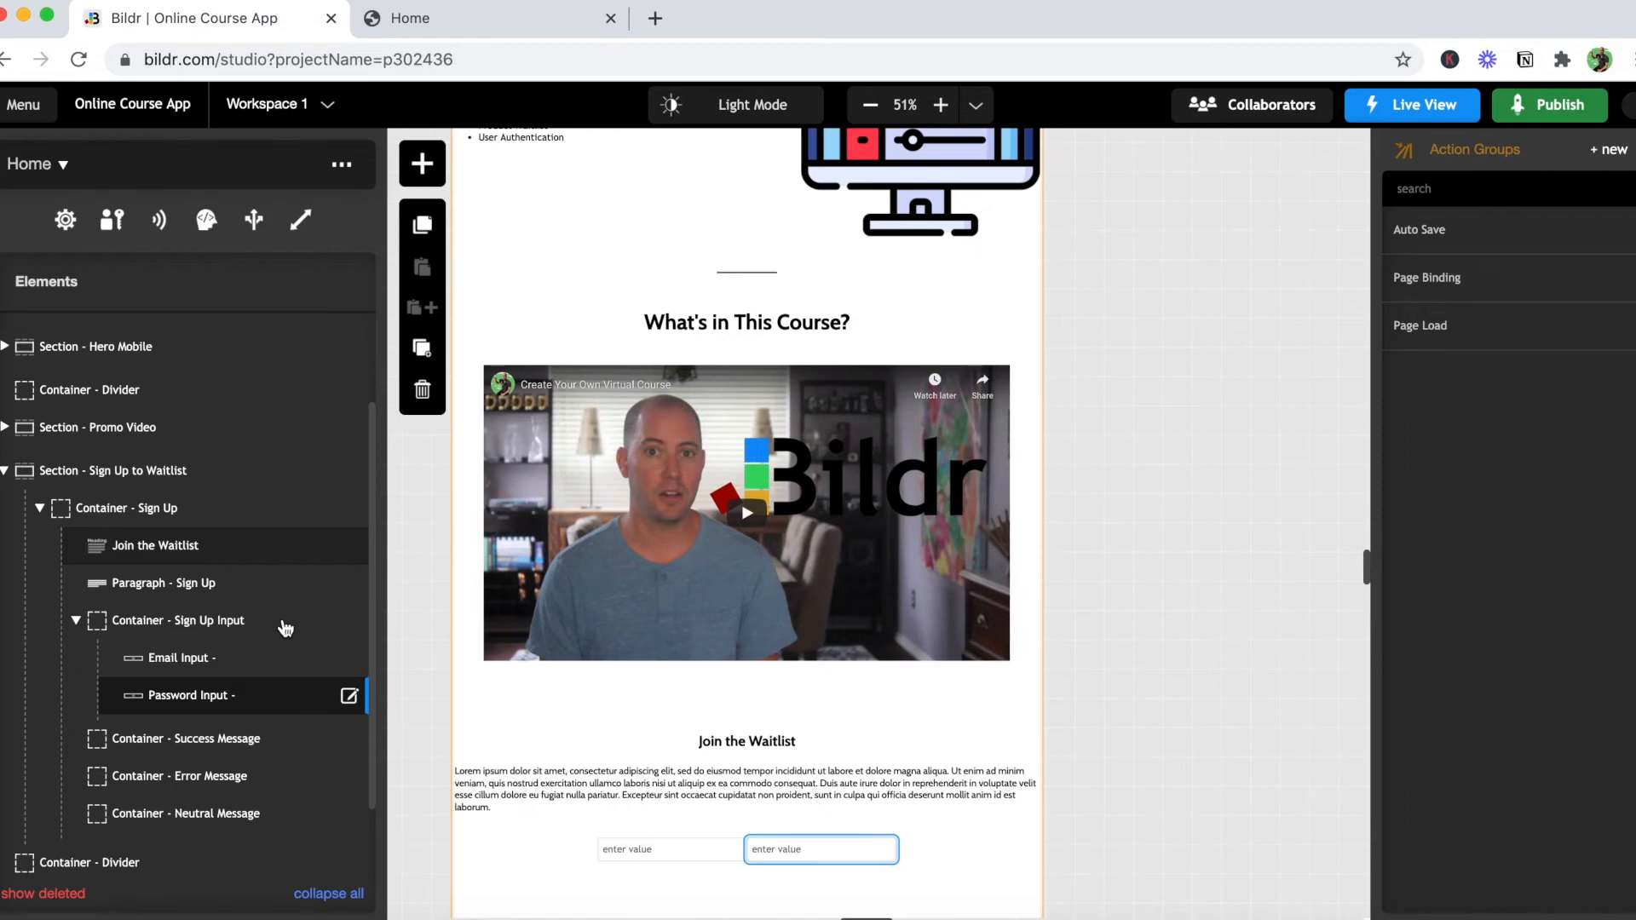
pyautogui.scroll(-1, 285, 629)
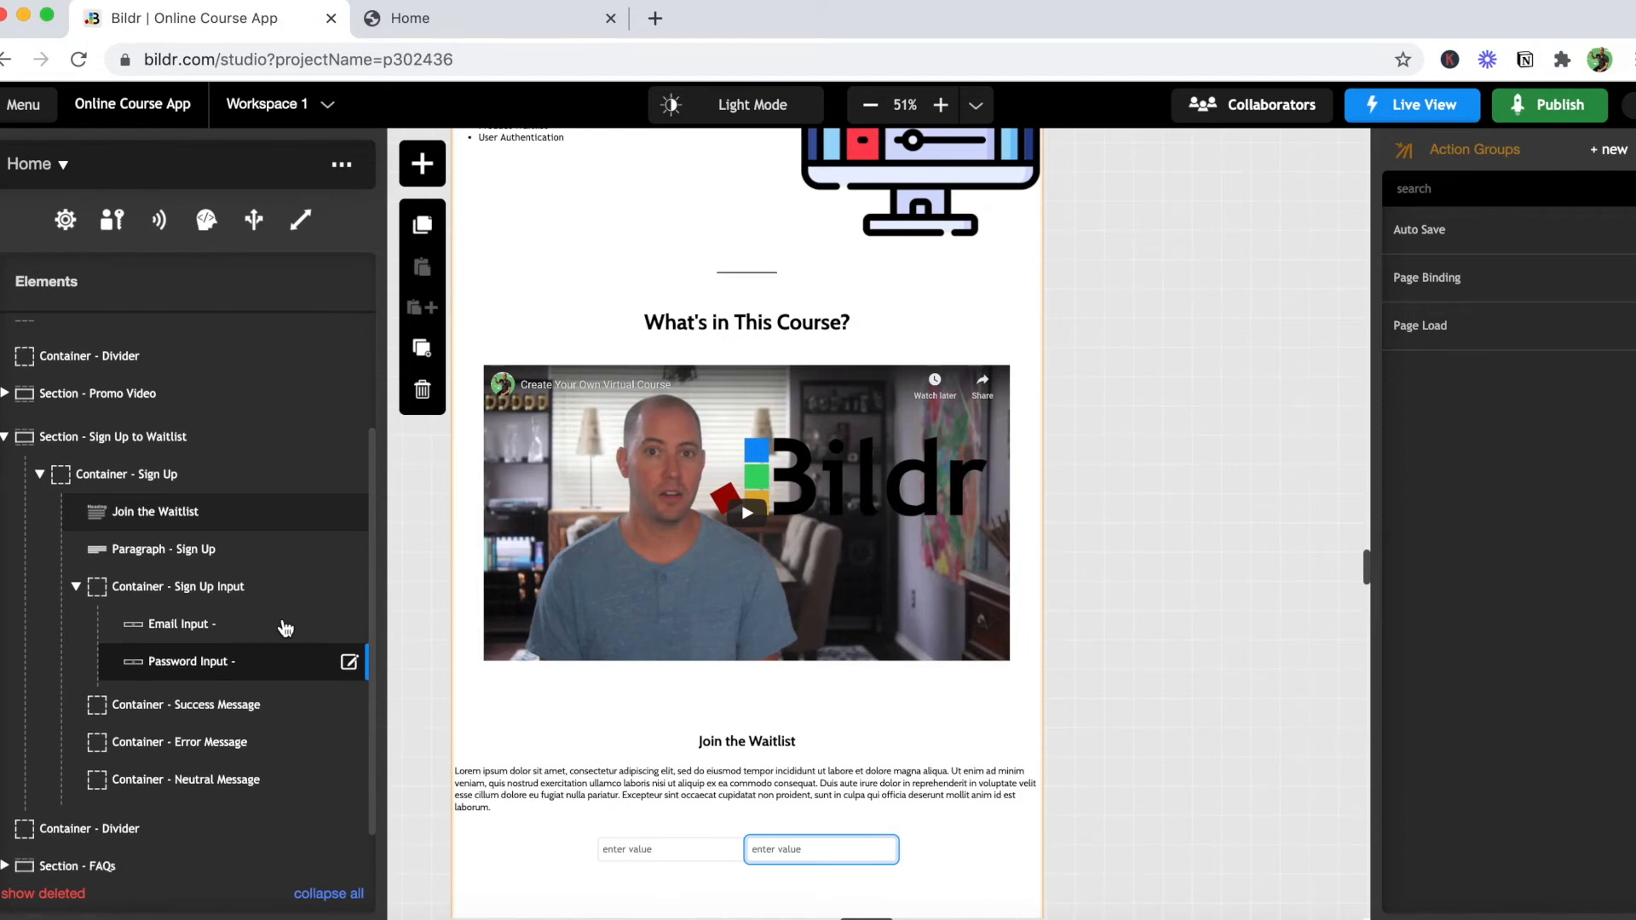
# Step: Add a Button element to the Sign Up Input container, below the Password Input
pyautogui.click(223, 590)
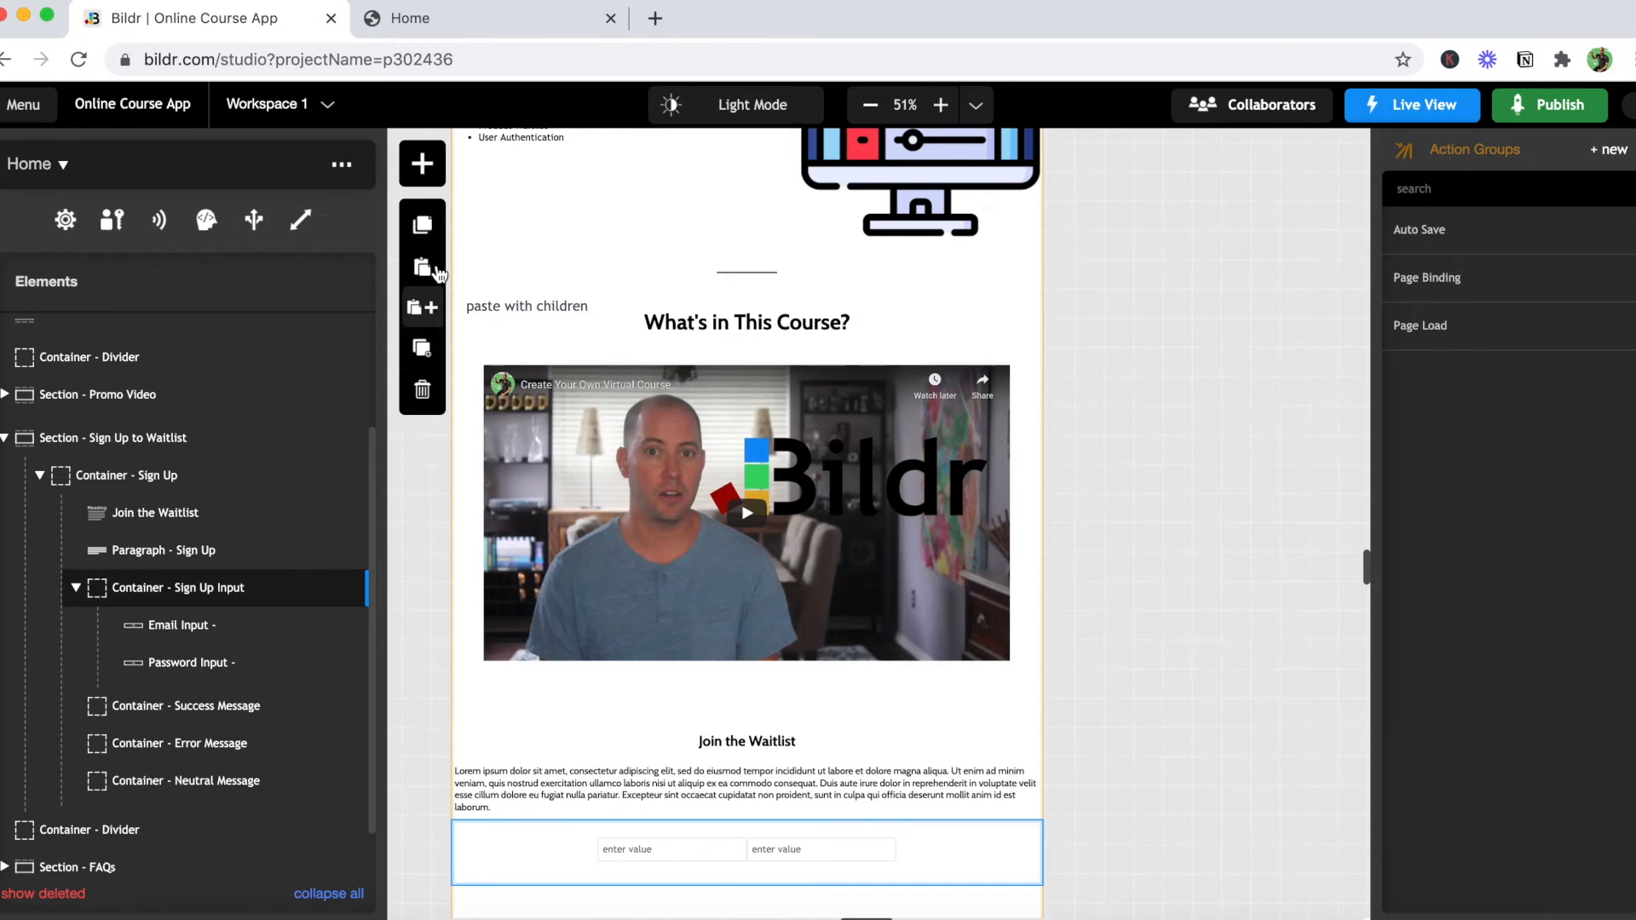
pyautogui.click(423, 164)
pyautogui.write('butt')
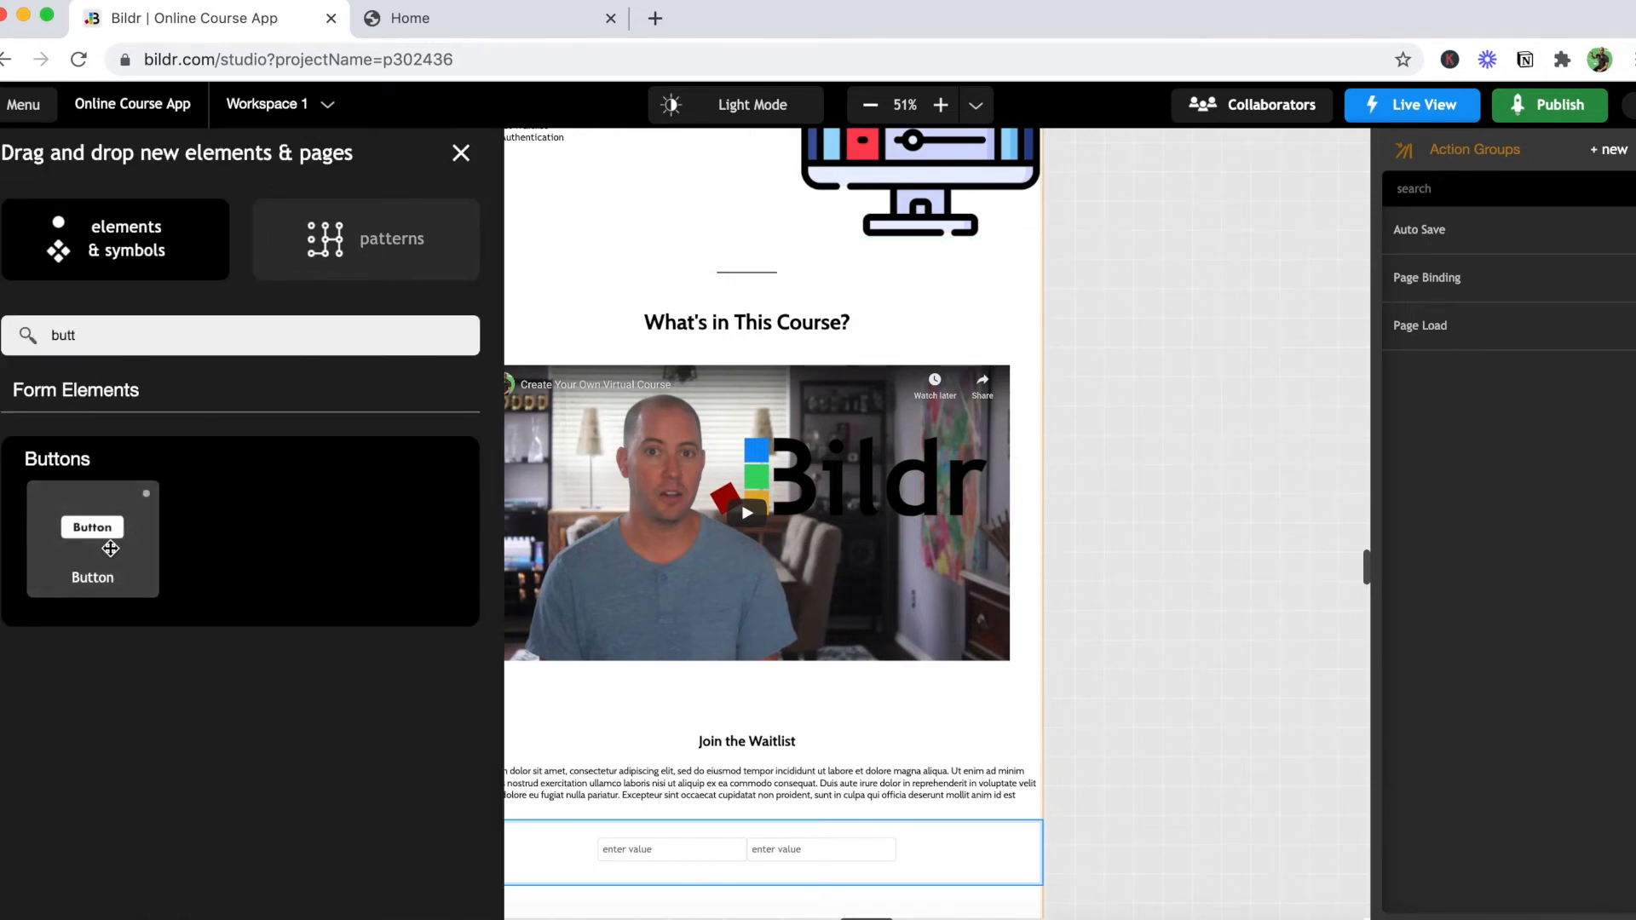
pyautogui.moveTo(110, 546); pyautogui.dragTo(287, 589)
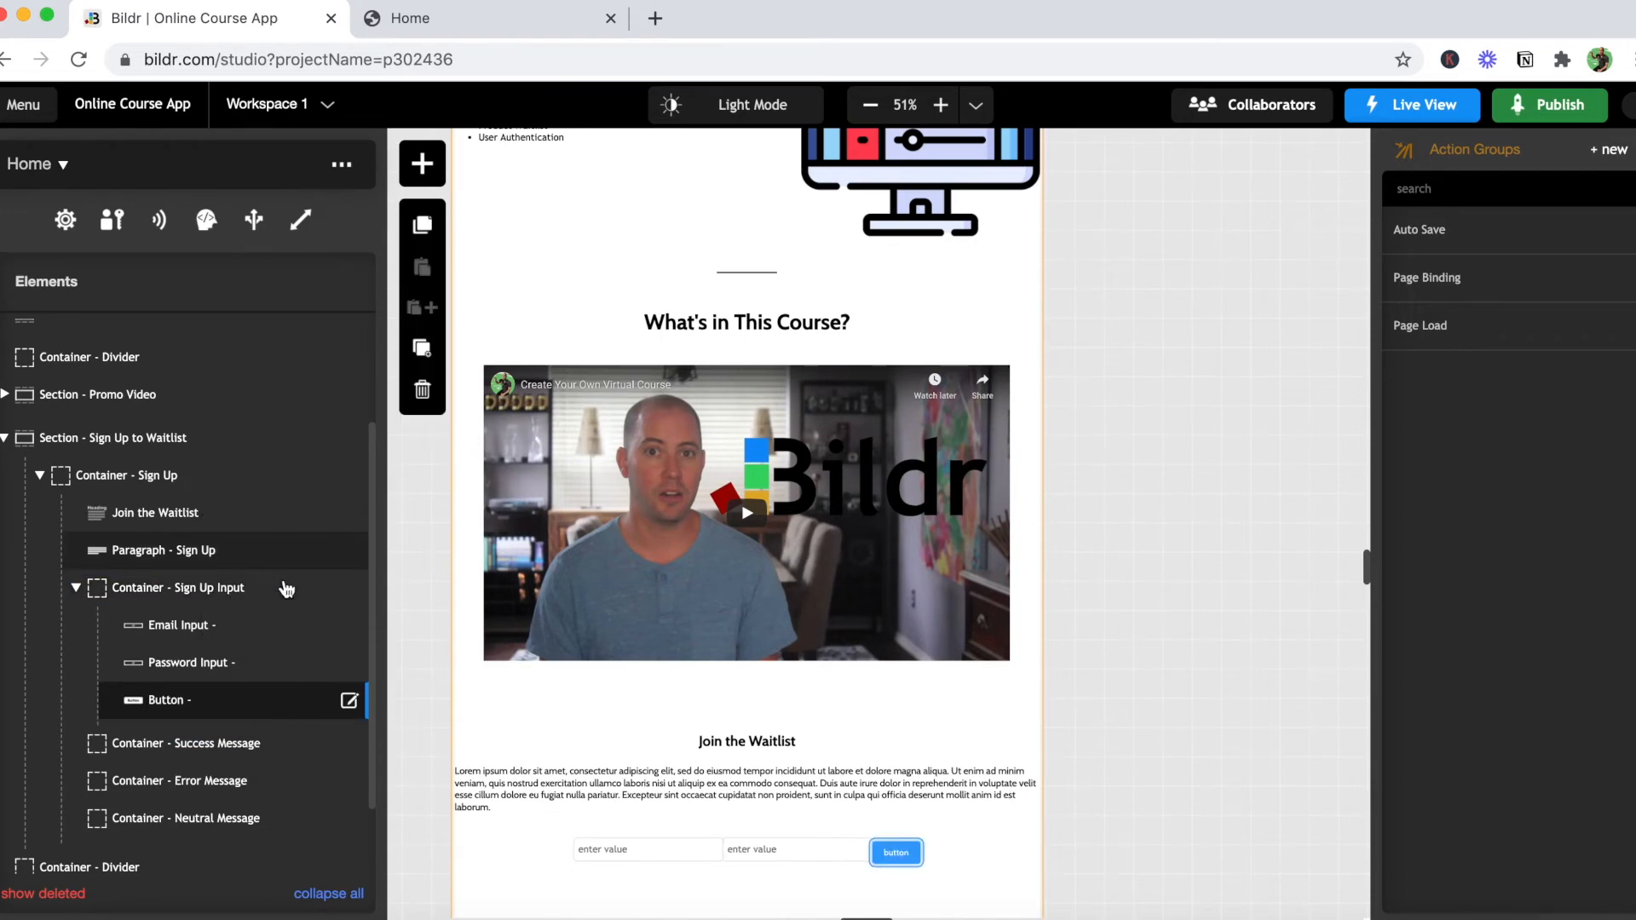
# Step: Set the Email Input's placeholder to "Enter Email" and return to the element list
pyautogui.moveTo(252, 625)
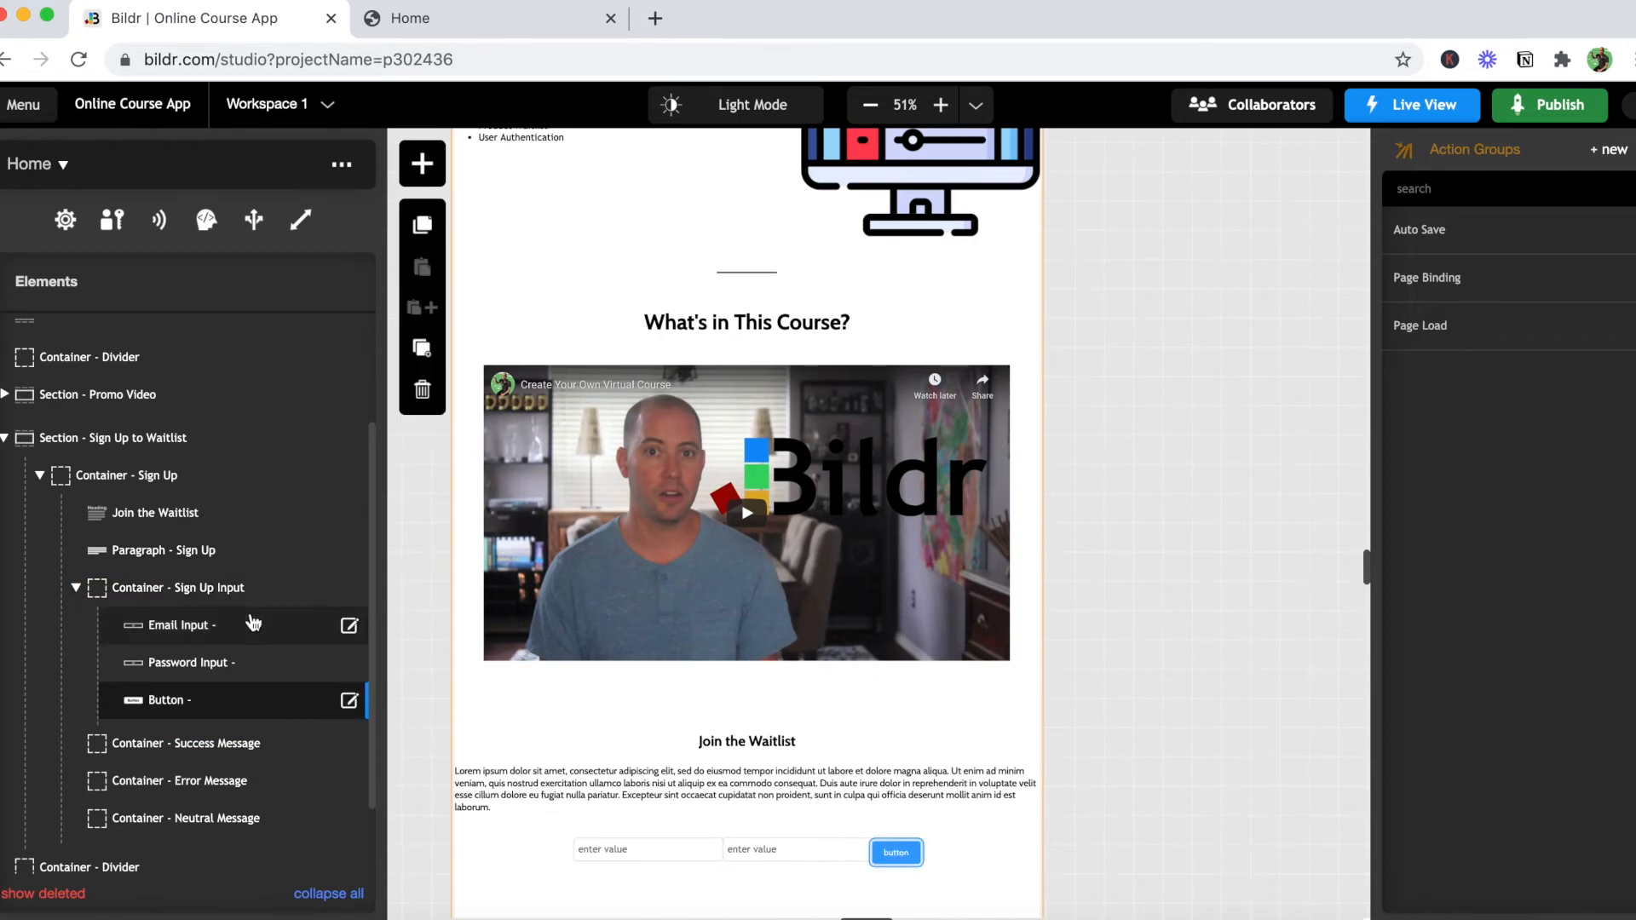
pyautogui.click(349, 628)
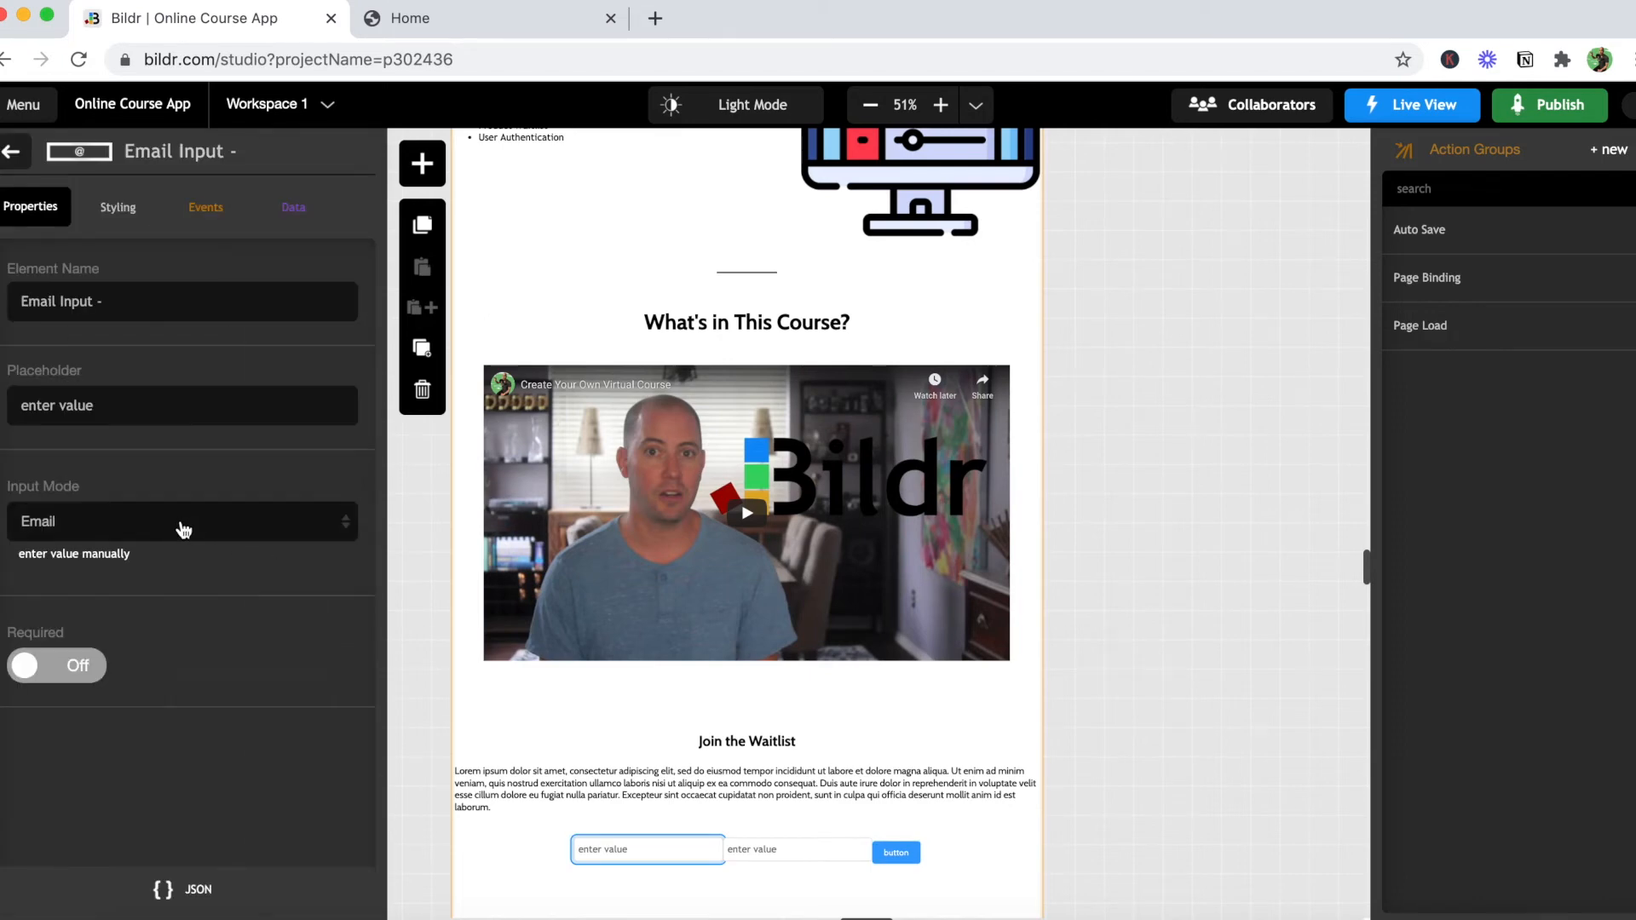
pyautogui.tripleClick(142, 414)
pyautogui.write('Enter M')
pyautogui.write('mail')
pyautogui.click(20, 169)
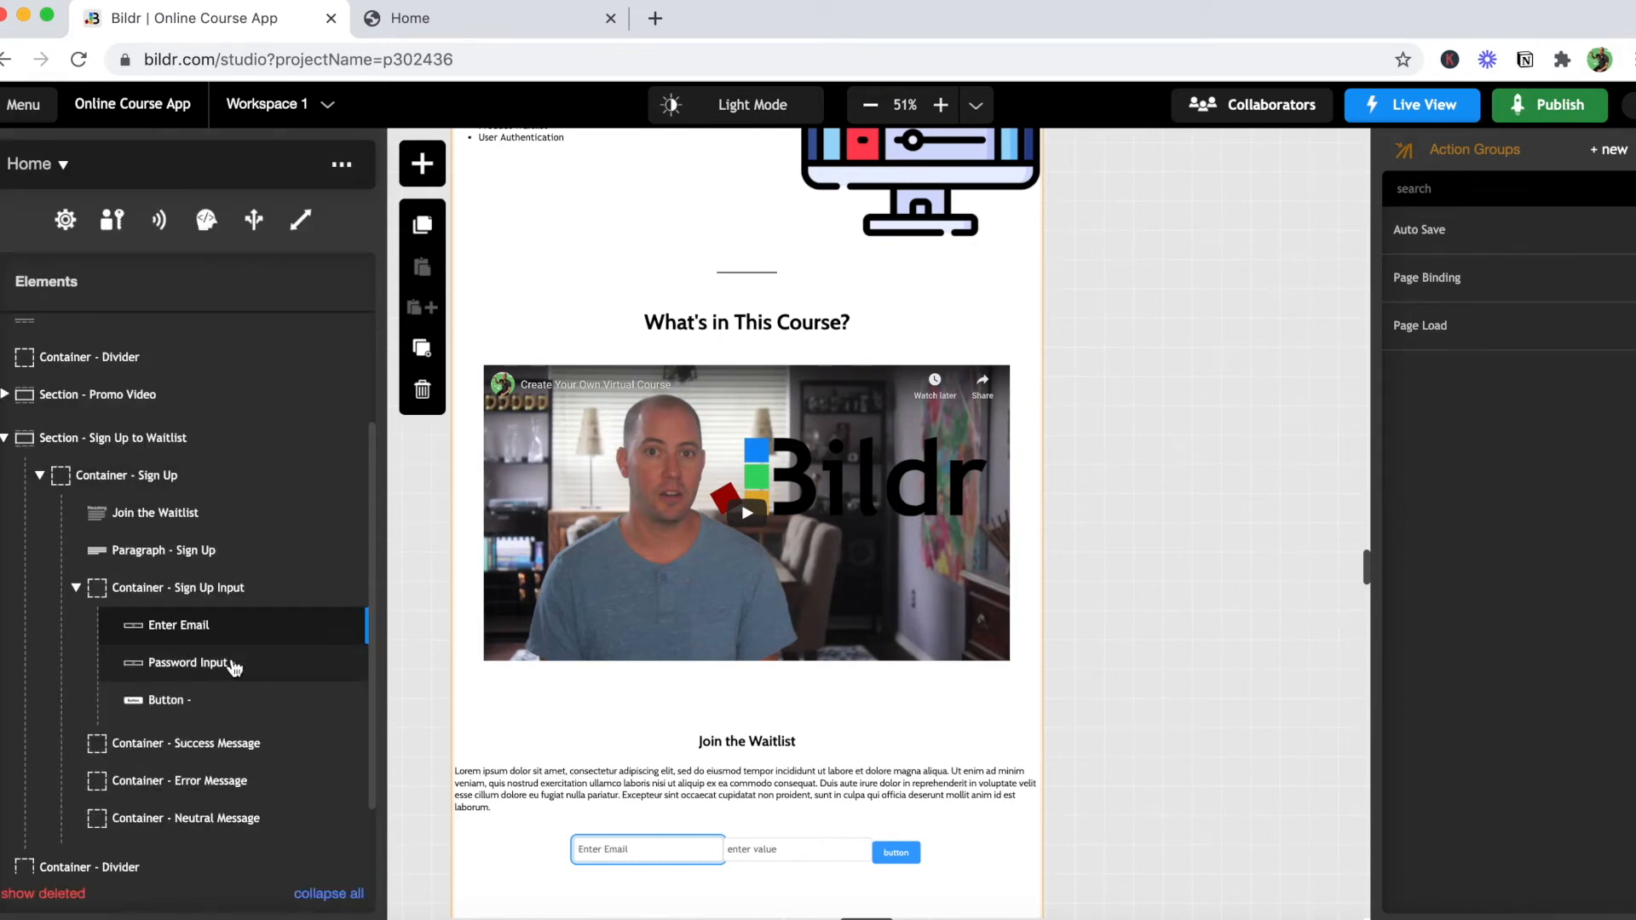
# Step: Set the Password Input's placeholder to "Enter Password" and return to the element list
pyautogui.click(349, 666)
pyautogui.doubleClick(127, 422)
pyautogui.press('super+a')
pyautogui.write('En')
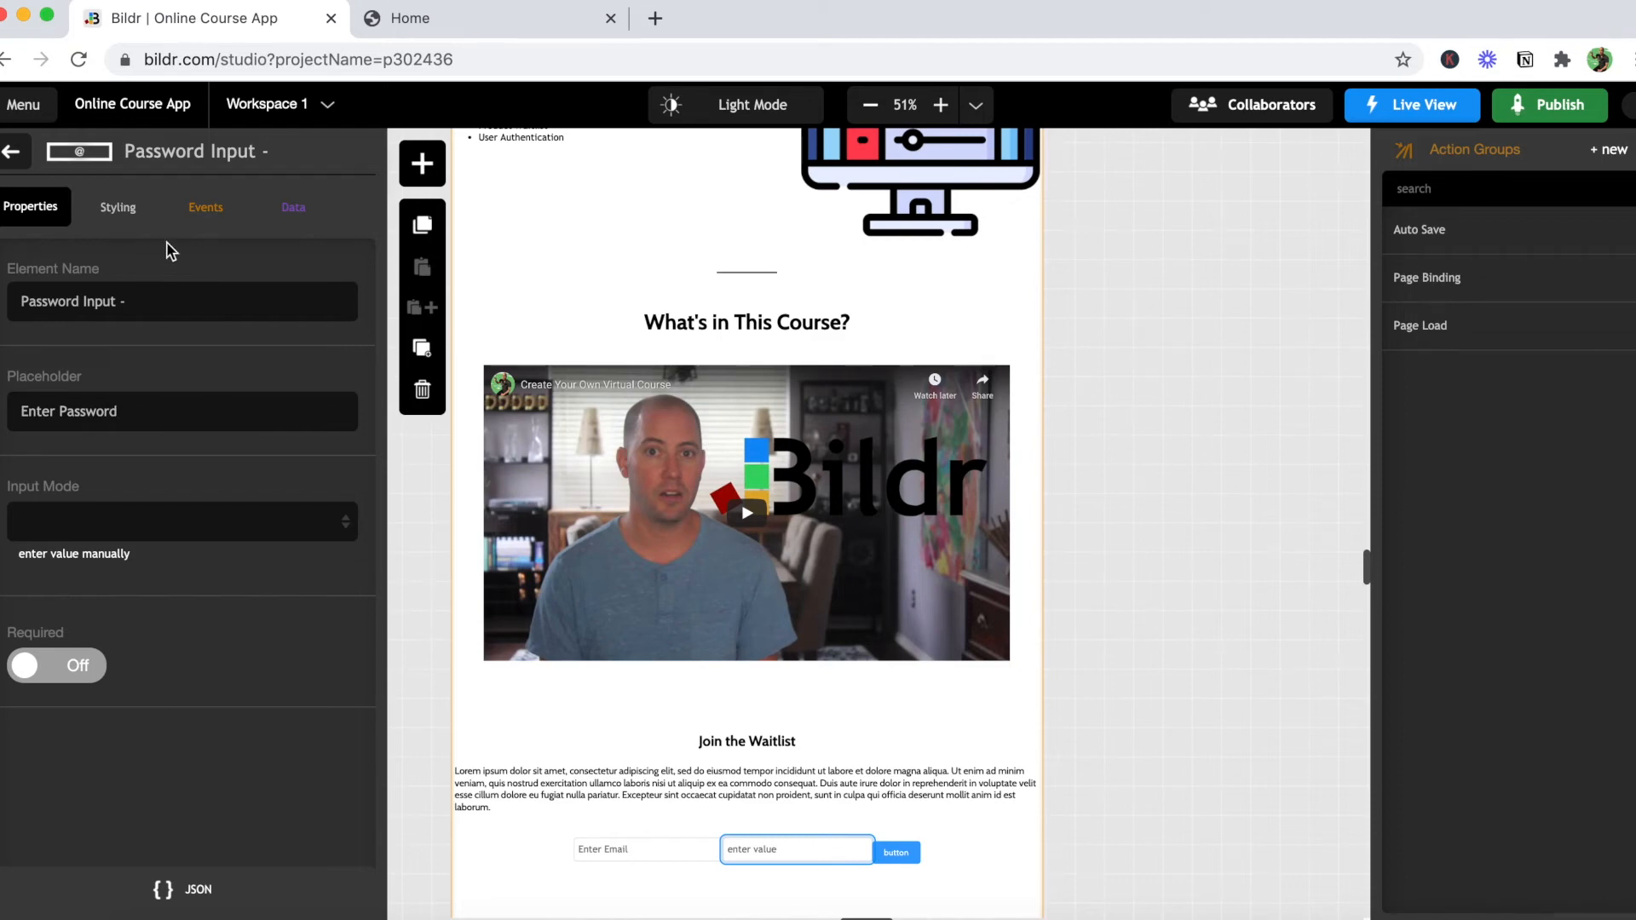
pyautogui.click(11, 151)
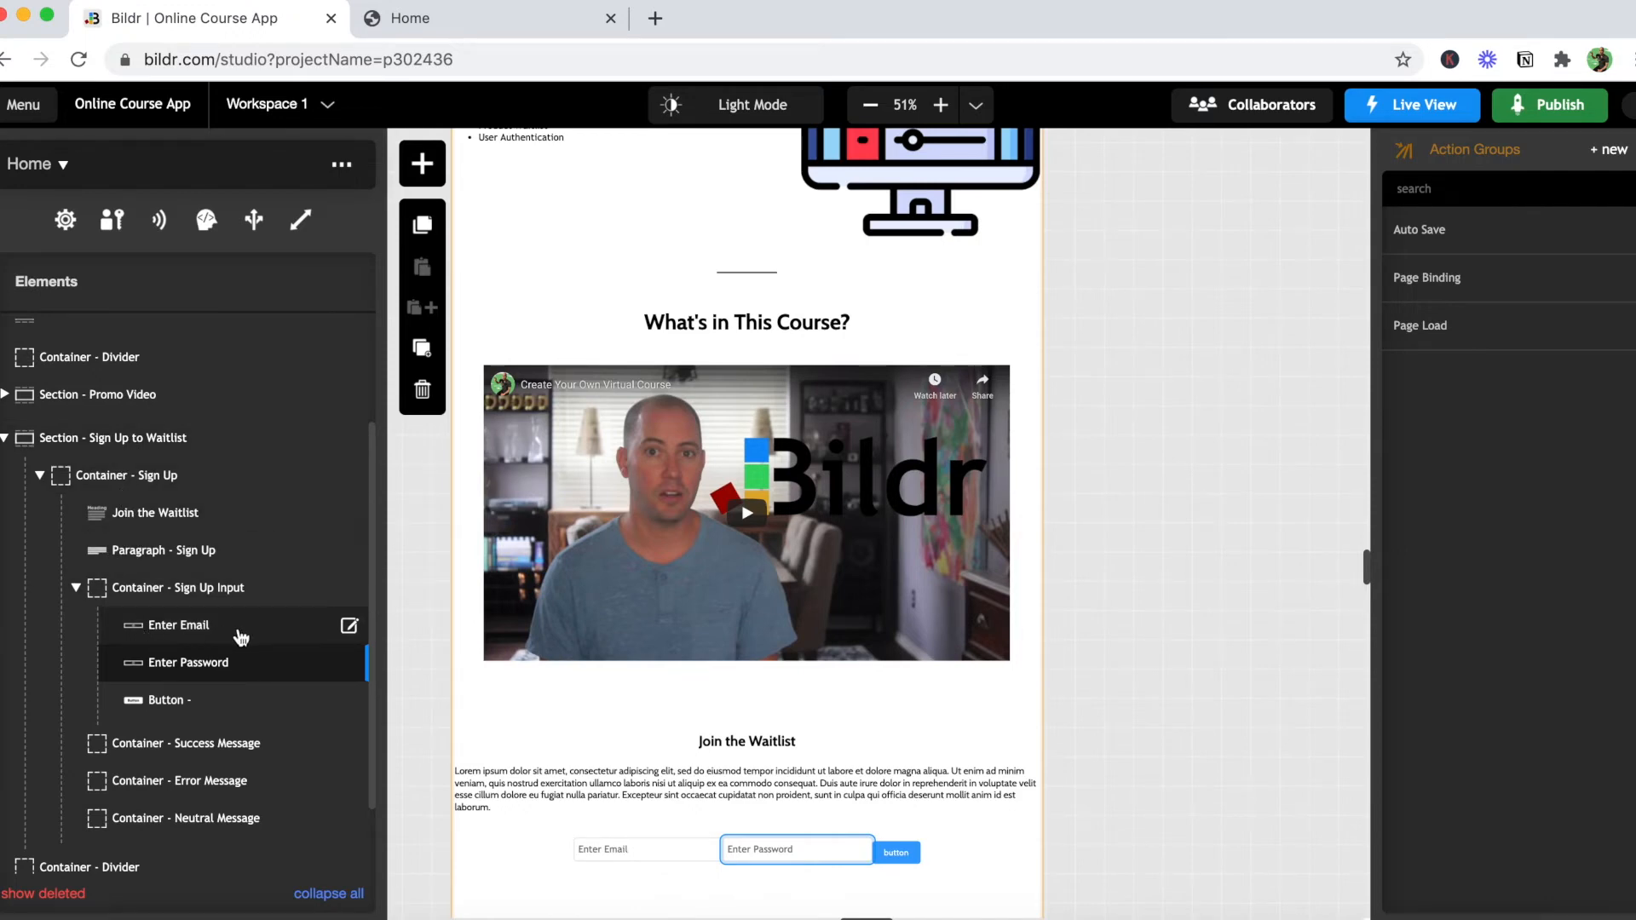
# Step: Give the Enter Email input an inline margin-bottom of 0 px
pyautogui.click(349, 626)
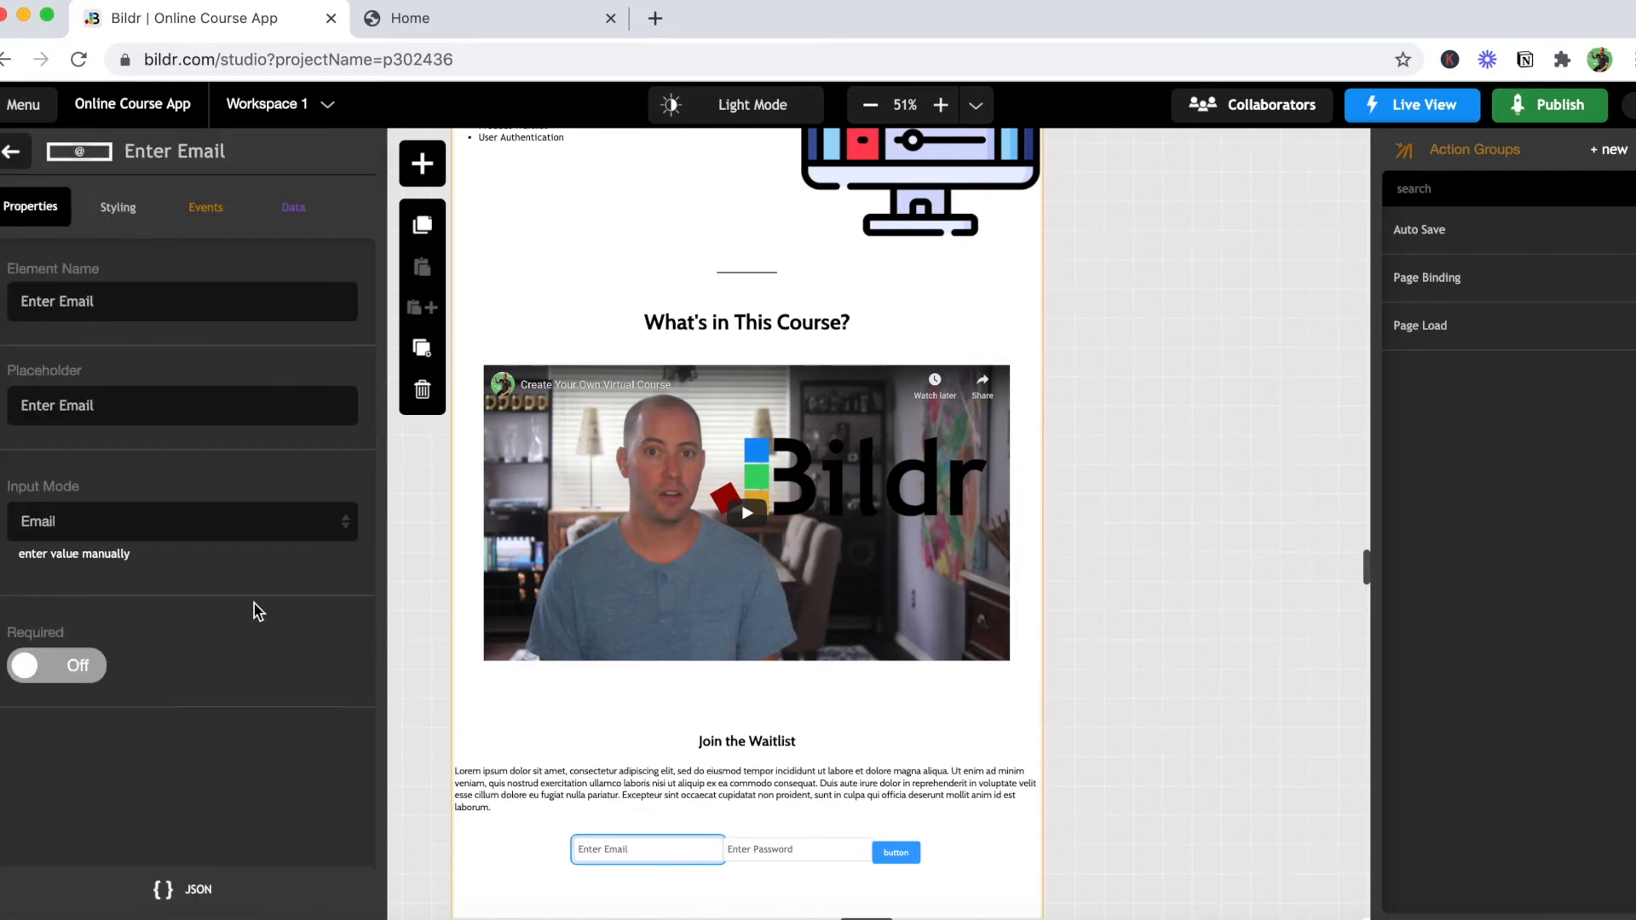
pyautogui.click(132, 217)
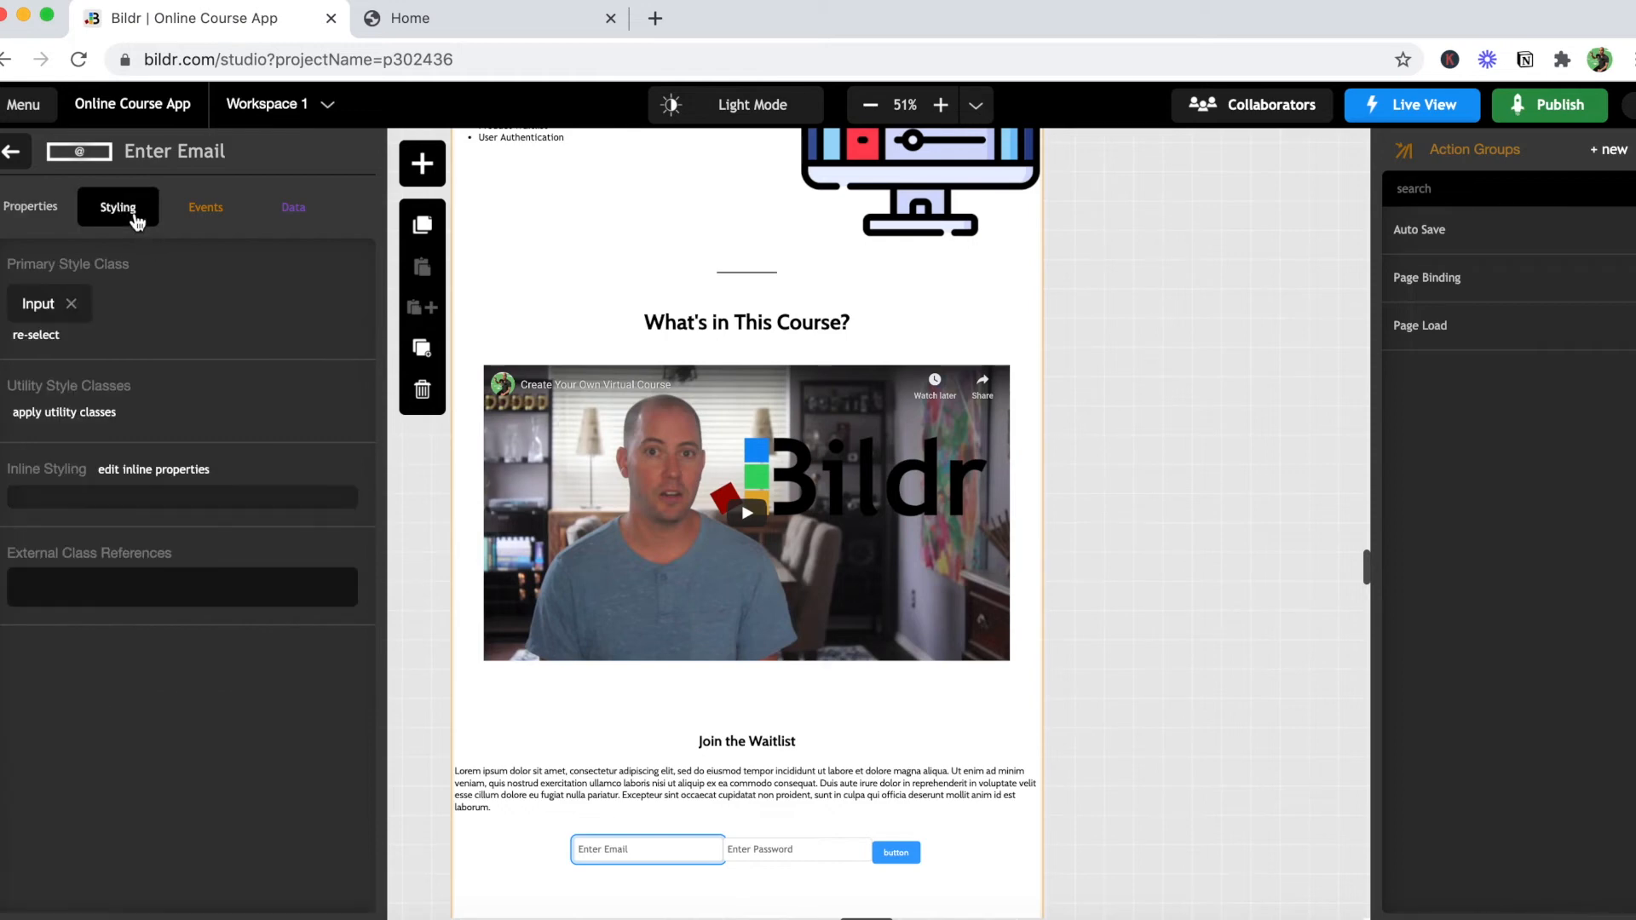
pyautogui.click(162, 474)
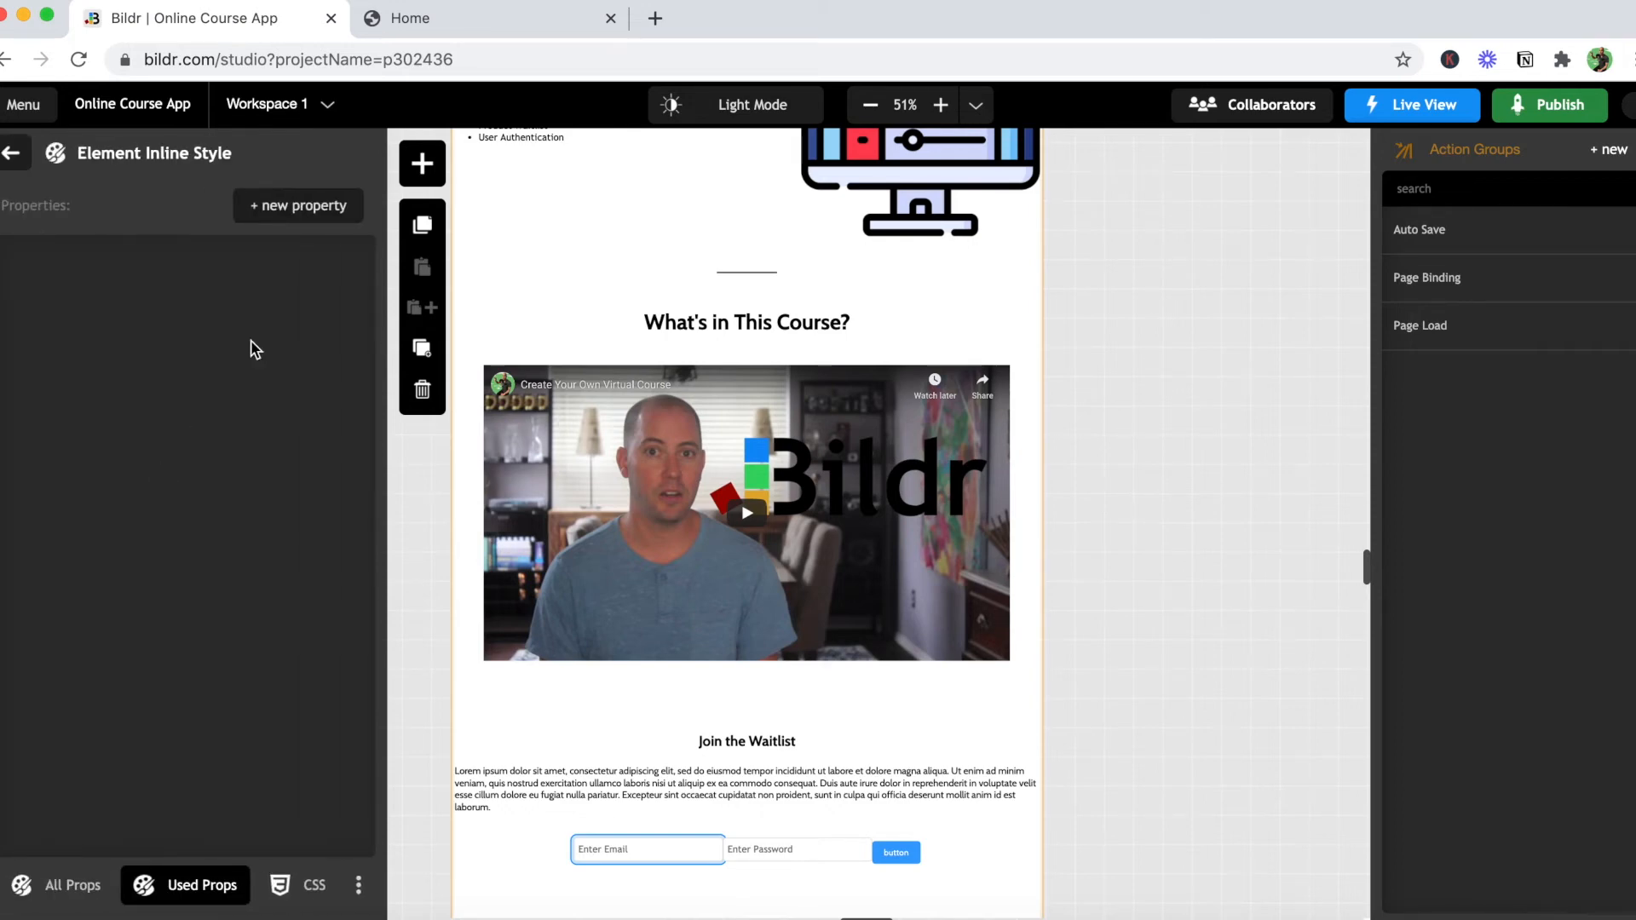
pyautogui.click(317, 208)
pyautogui.write('margin')
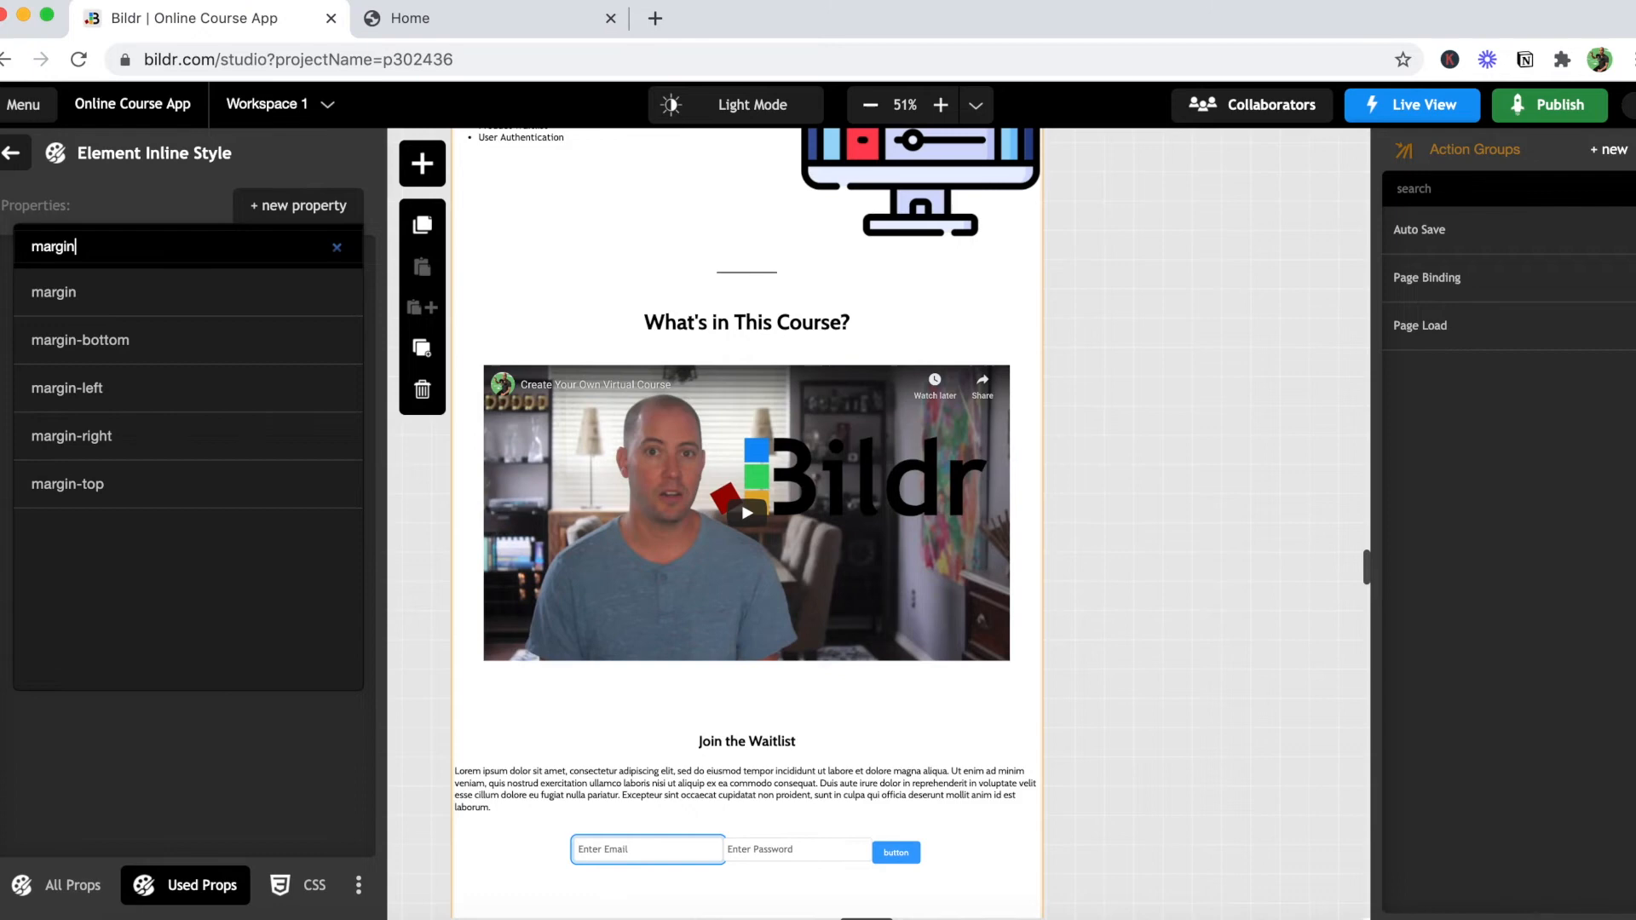
pyautogui.click(241, 340)
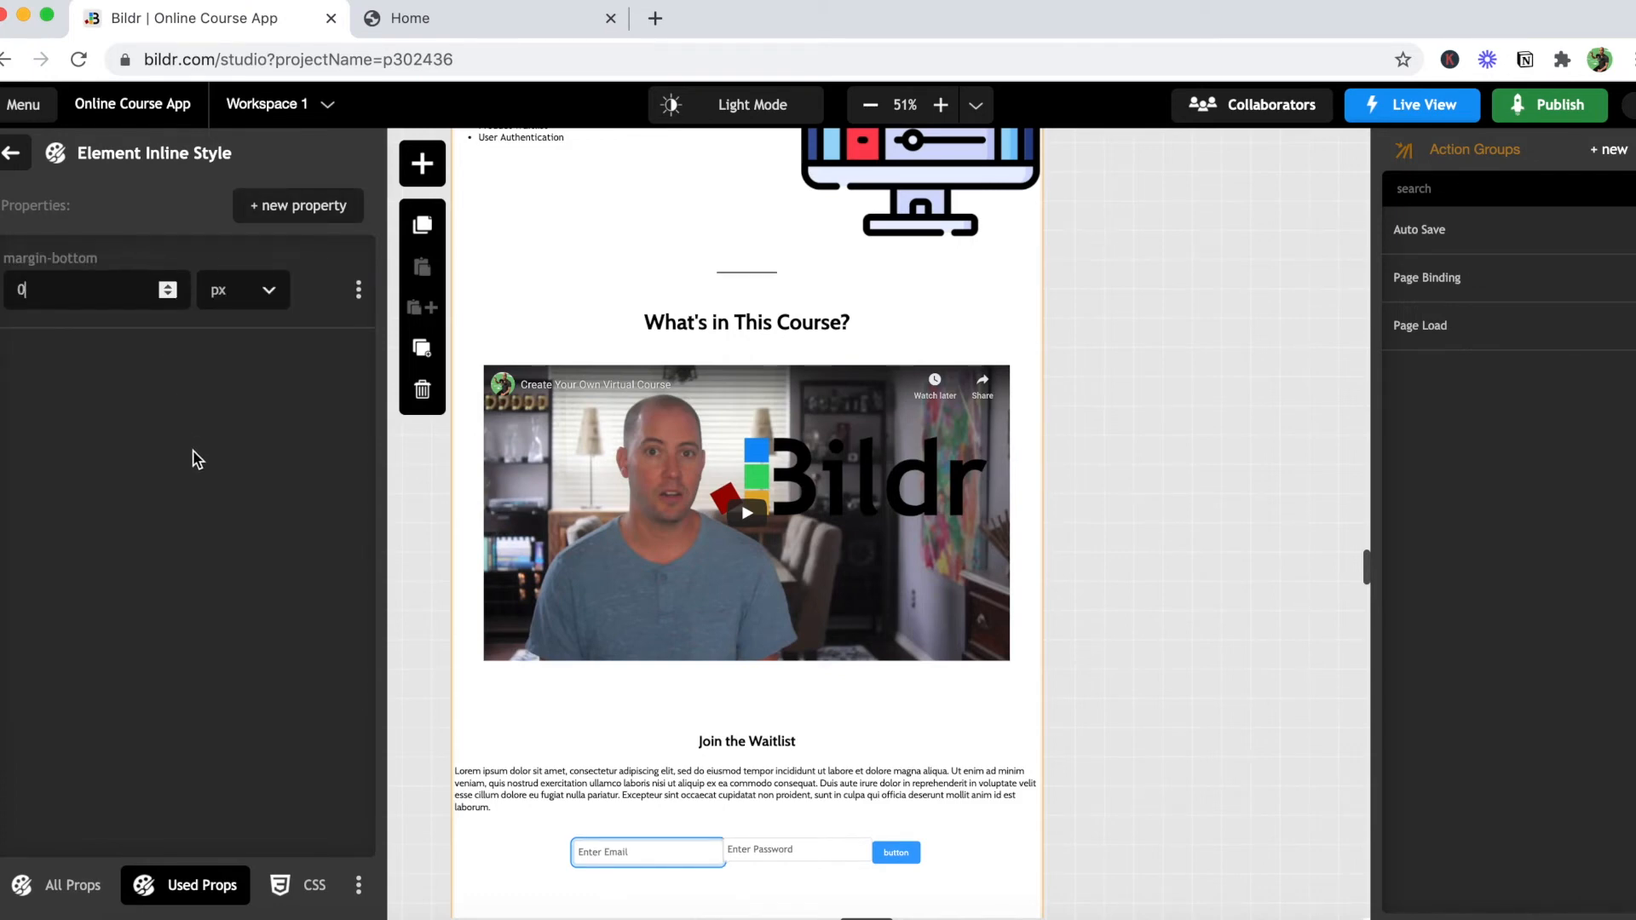
# Step: Give the Enter Email input an inline margin-right of 15 px and return to the element list
pyautogui.click(297, 211)
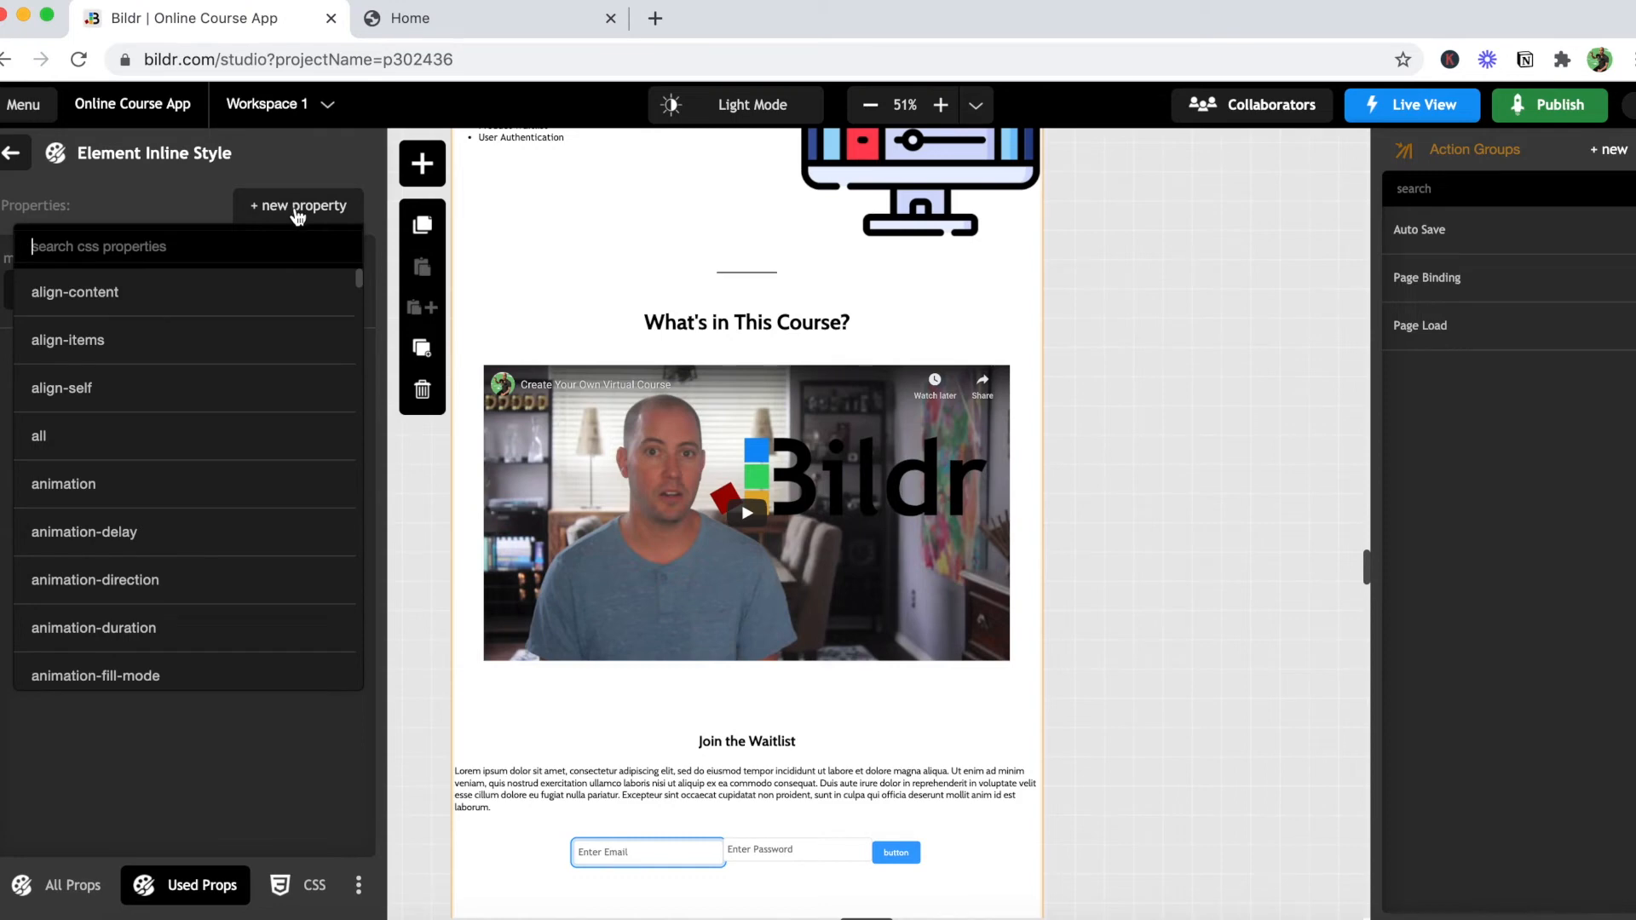
pyautogui.write('margin')
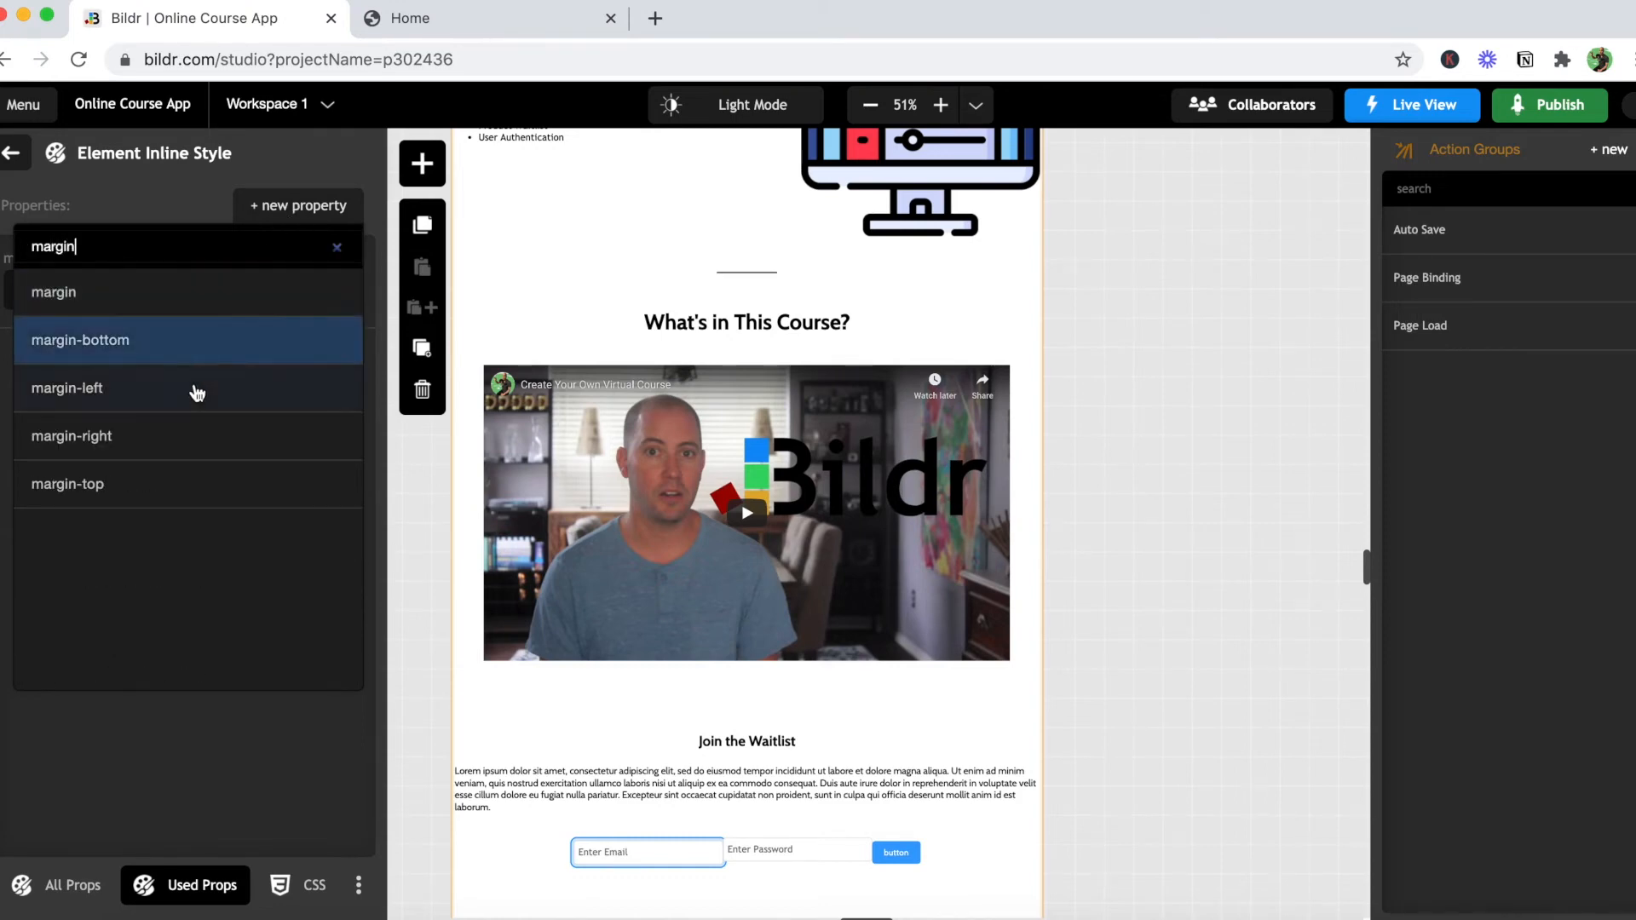
pyautogui.click(176, 435)
pyautogui.write('15')
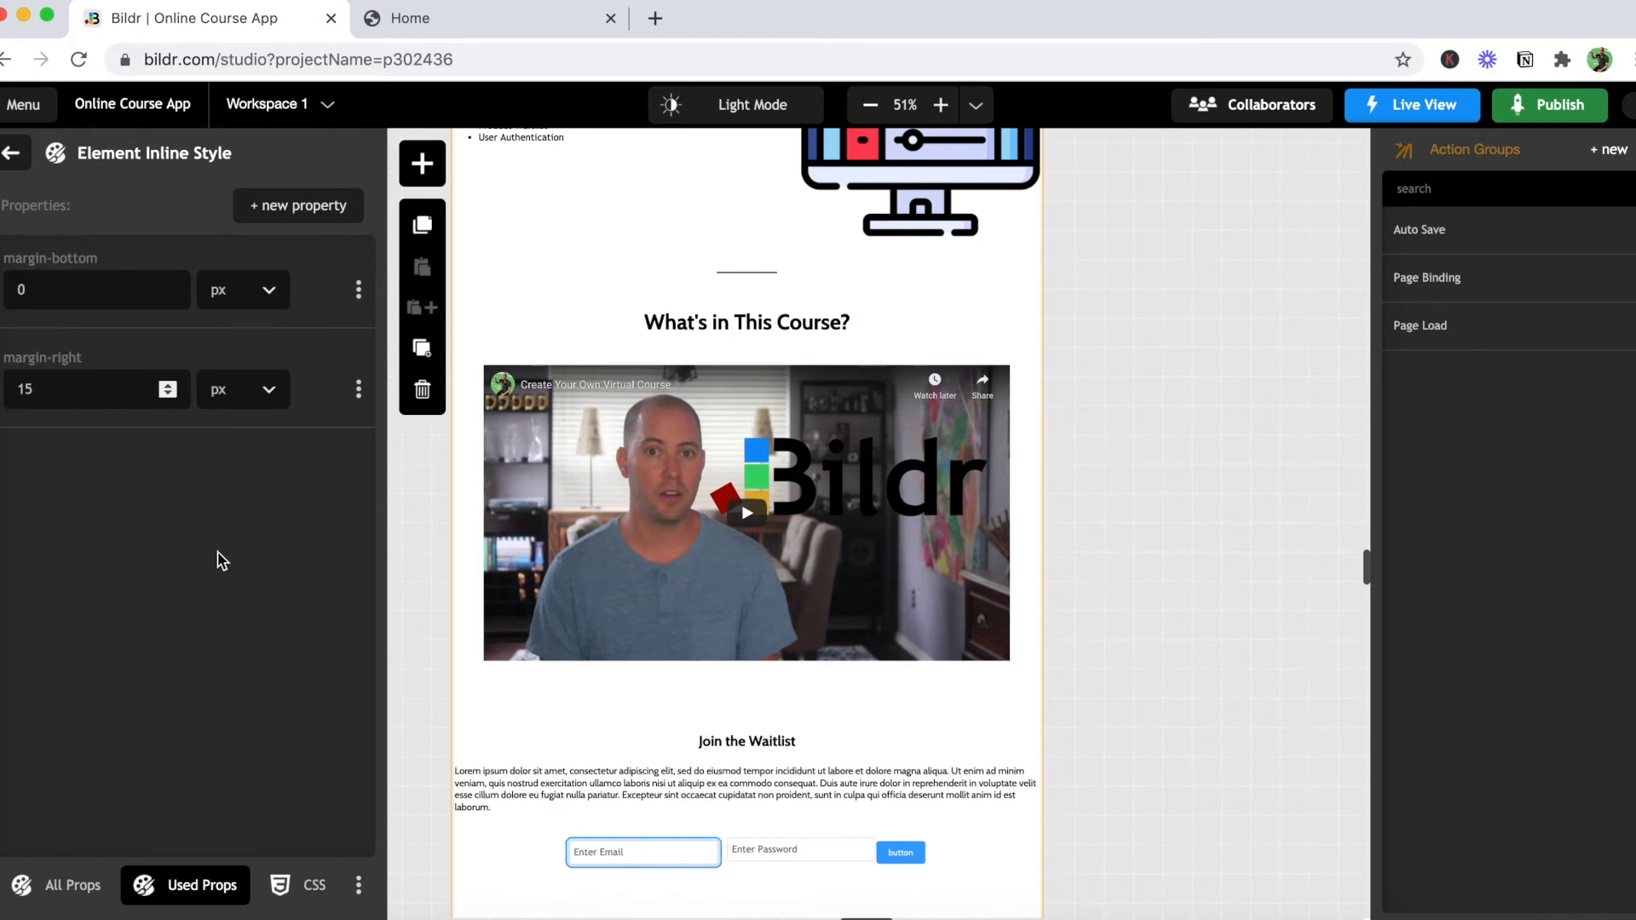
pyautogui.click(17, 166)
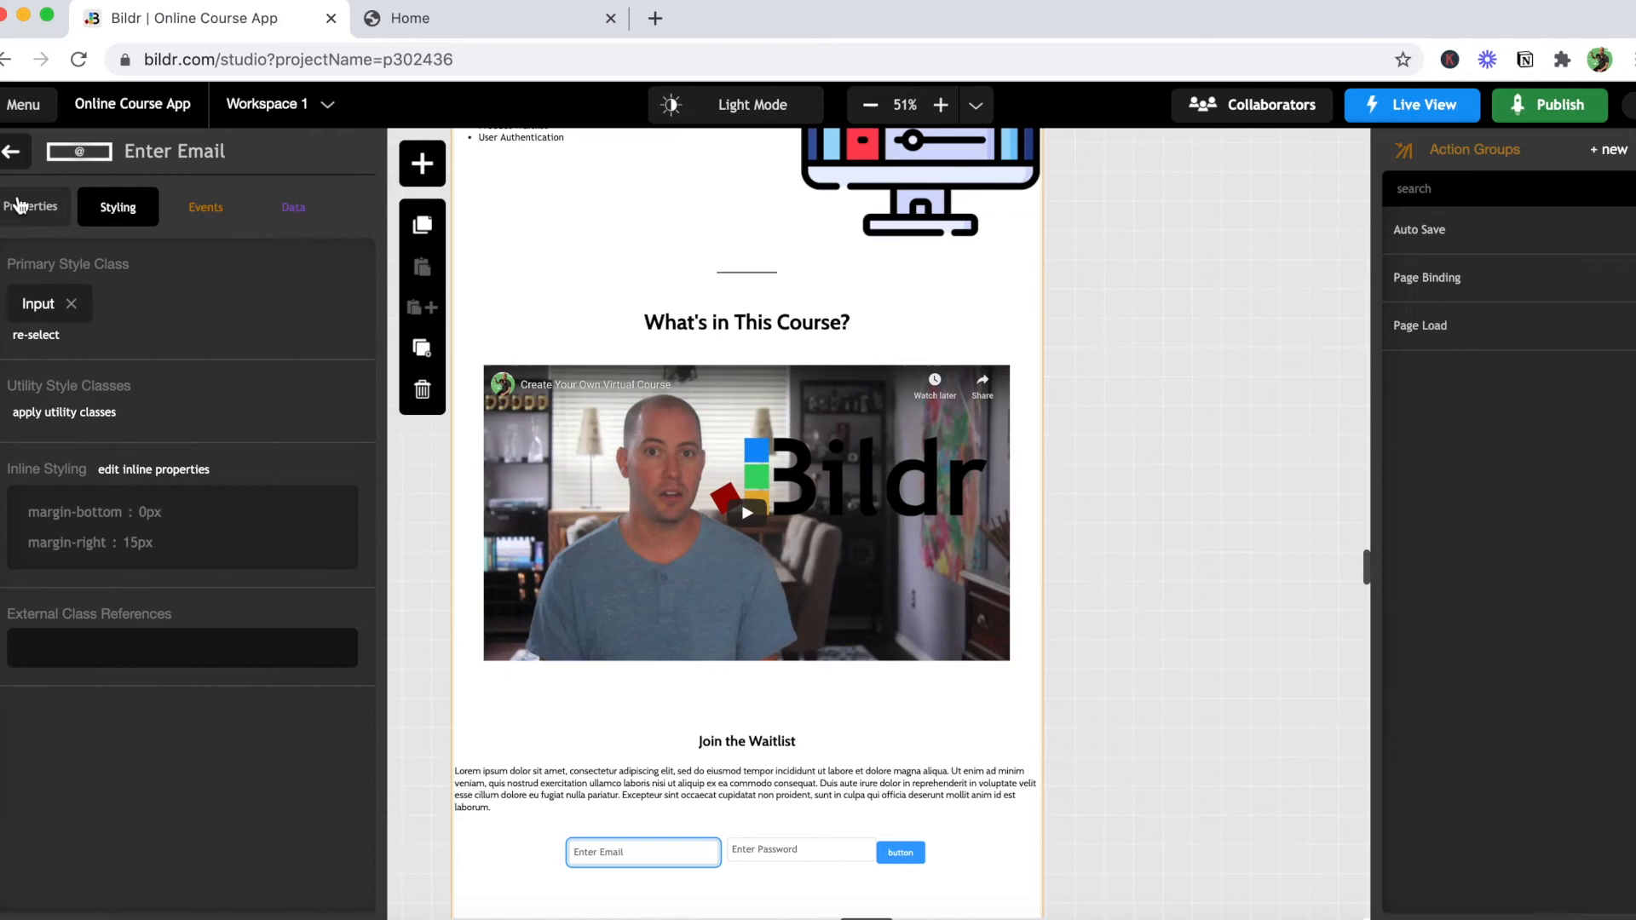
pyautogui.click(17, 168)
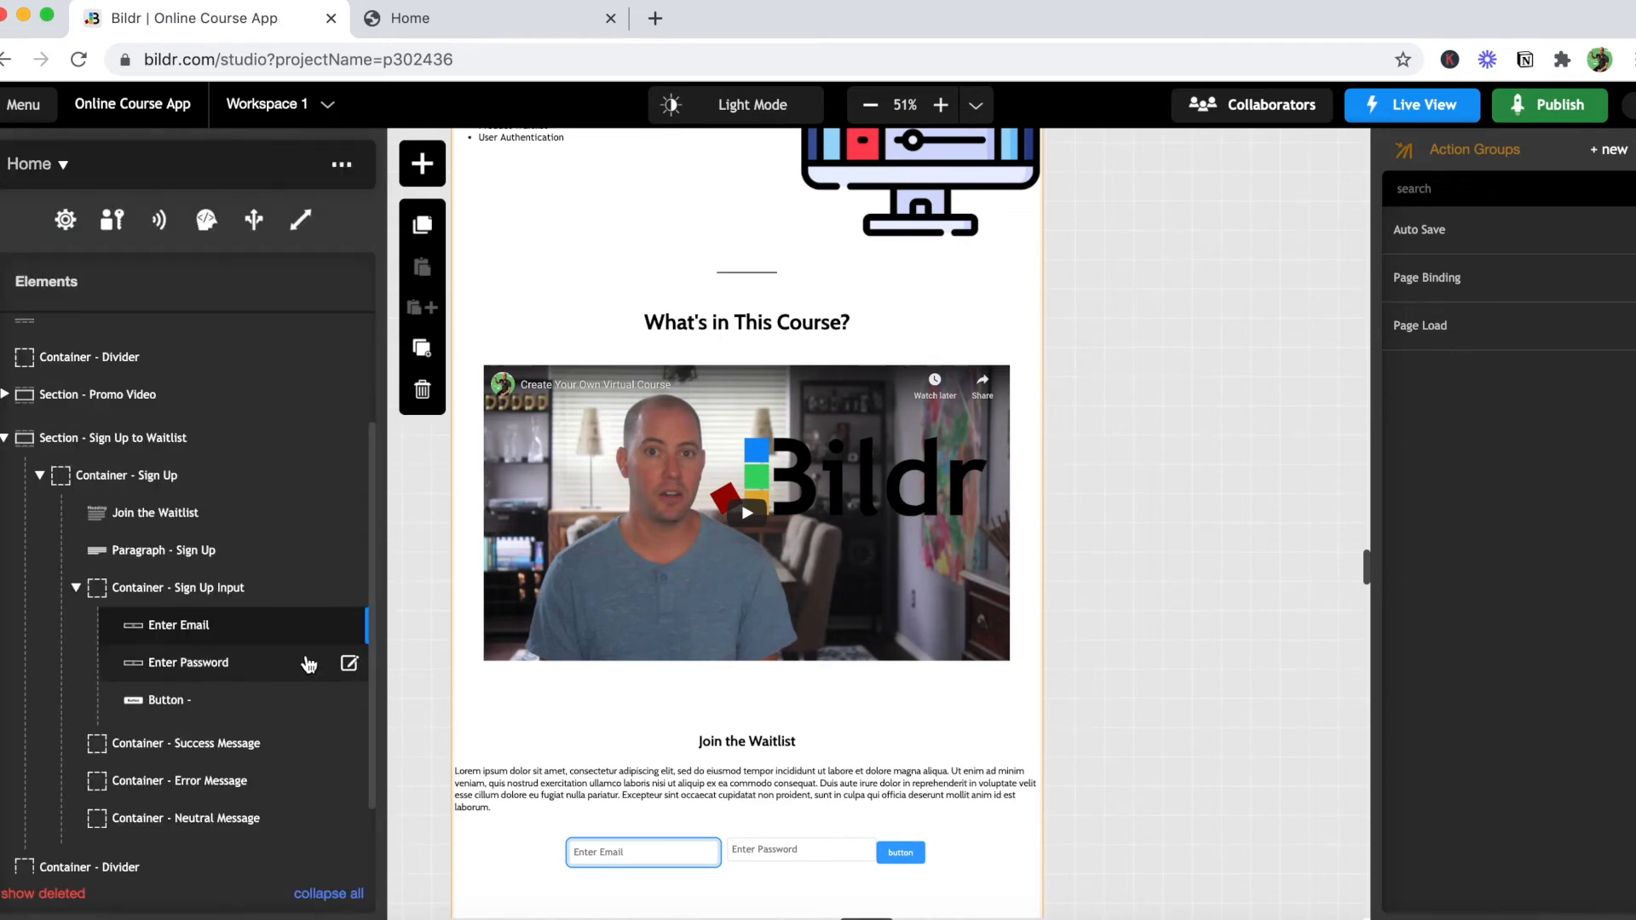
# Step: Give the Enter Password input an inline margin-bottom of 0 px and return to the element list
pyautogui.click(349, 663)
pyautogui.click(83, 415)
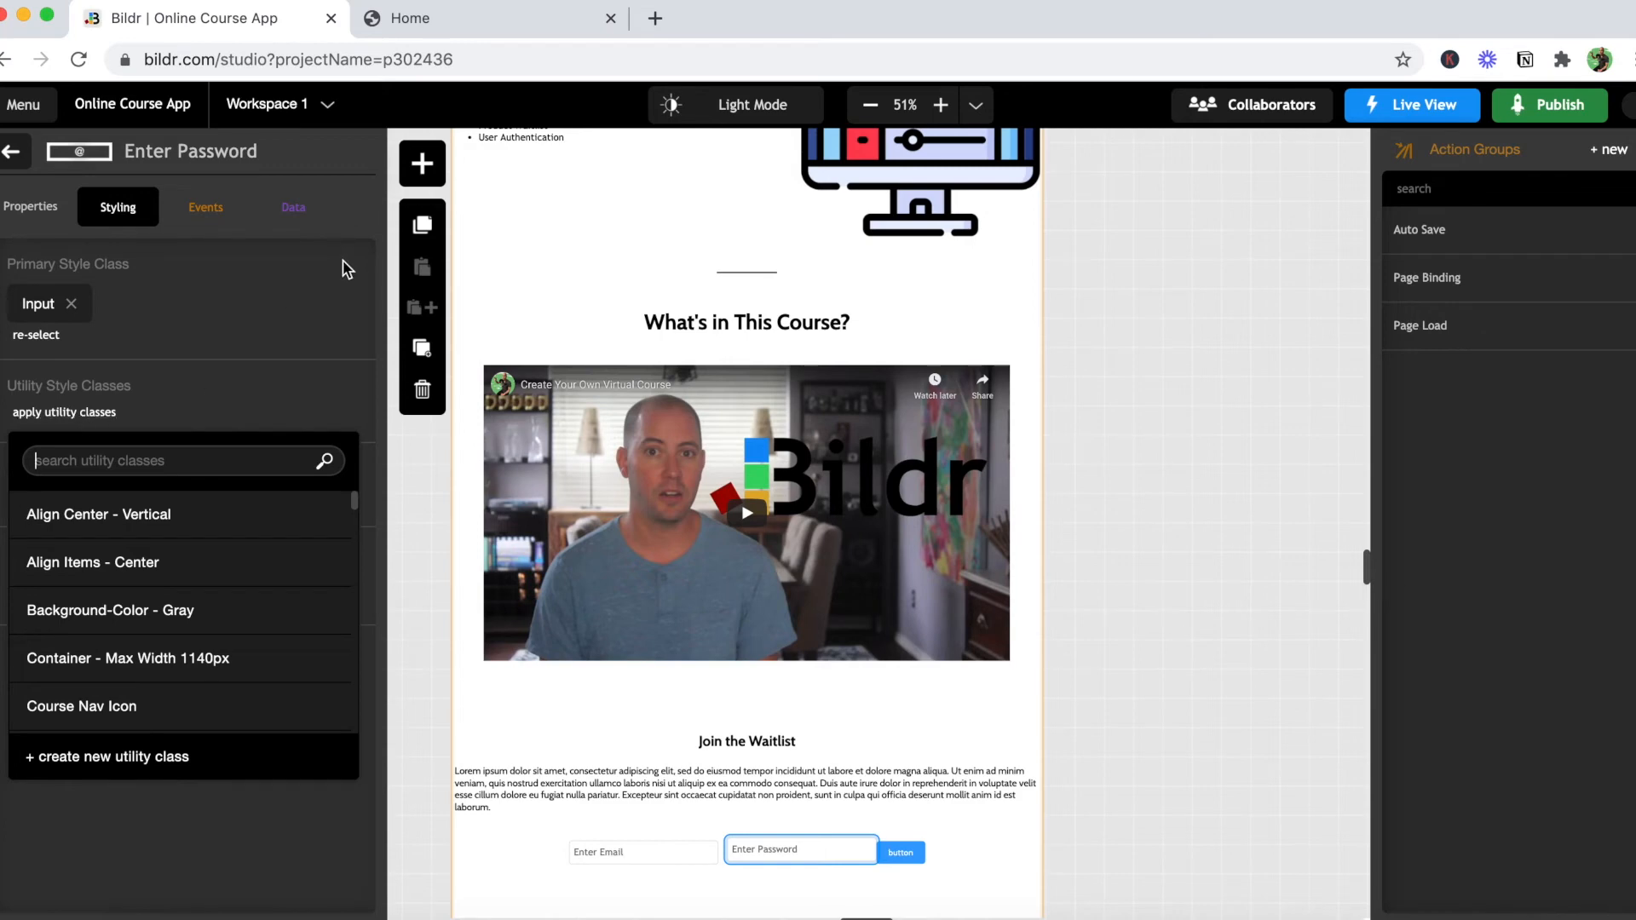
pyautogui.click(160, 782)
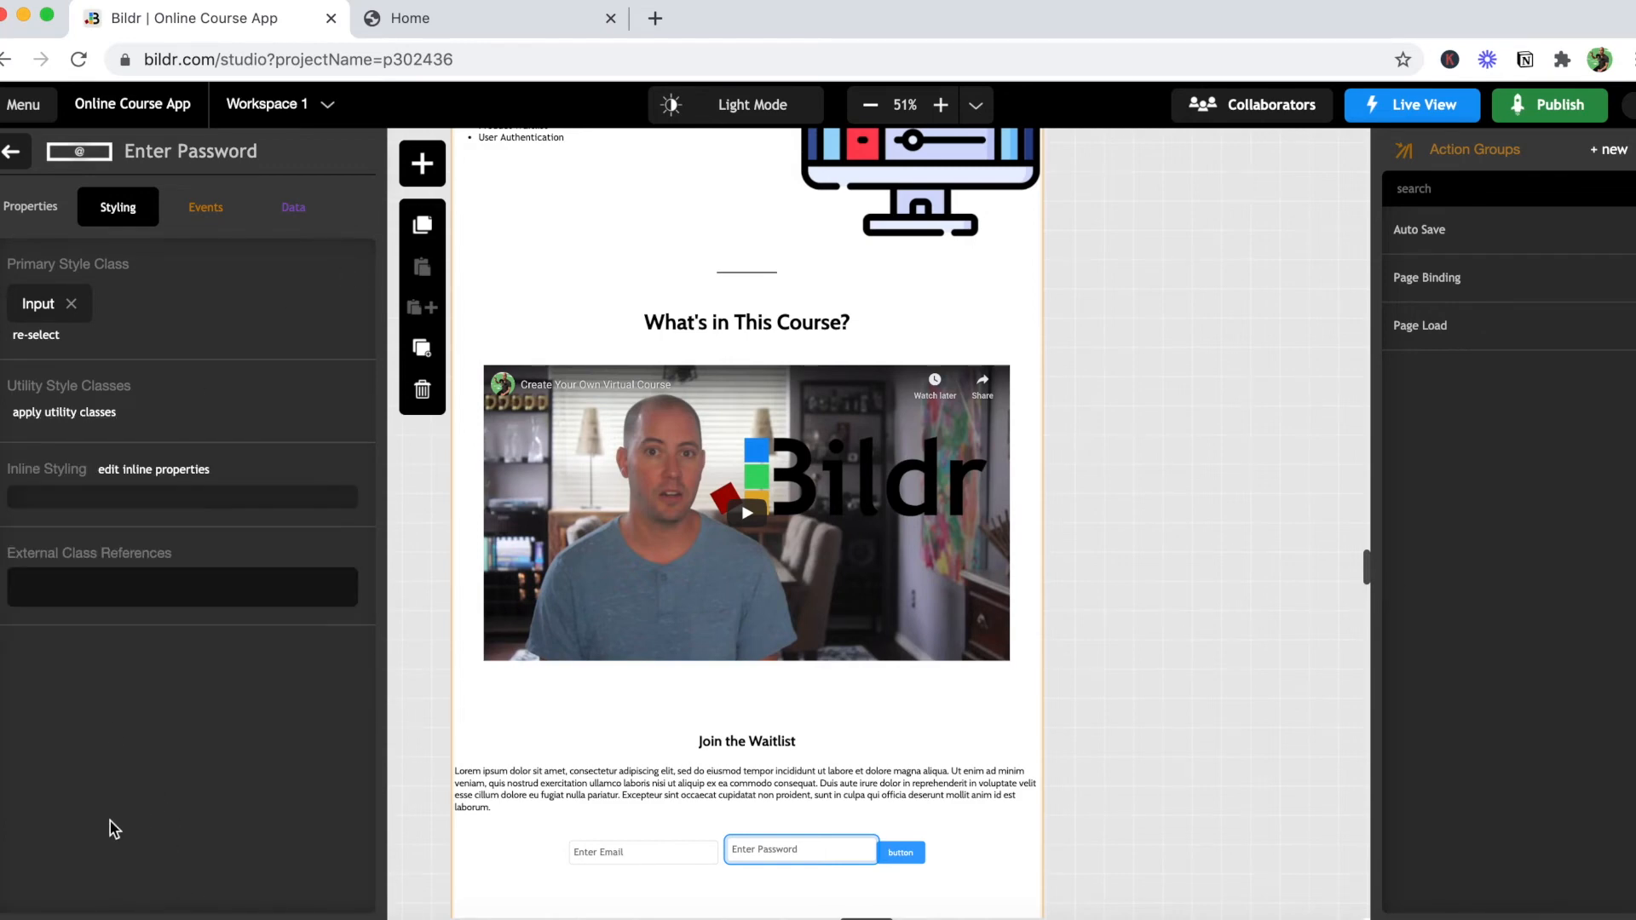
pyautogui.click(140, 468)
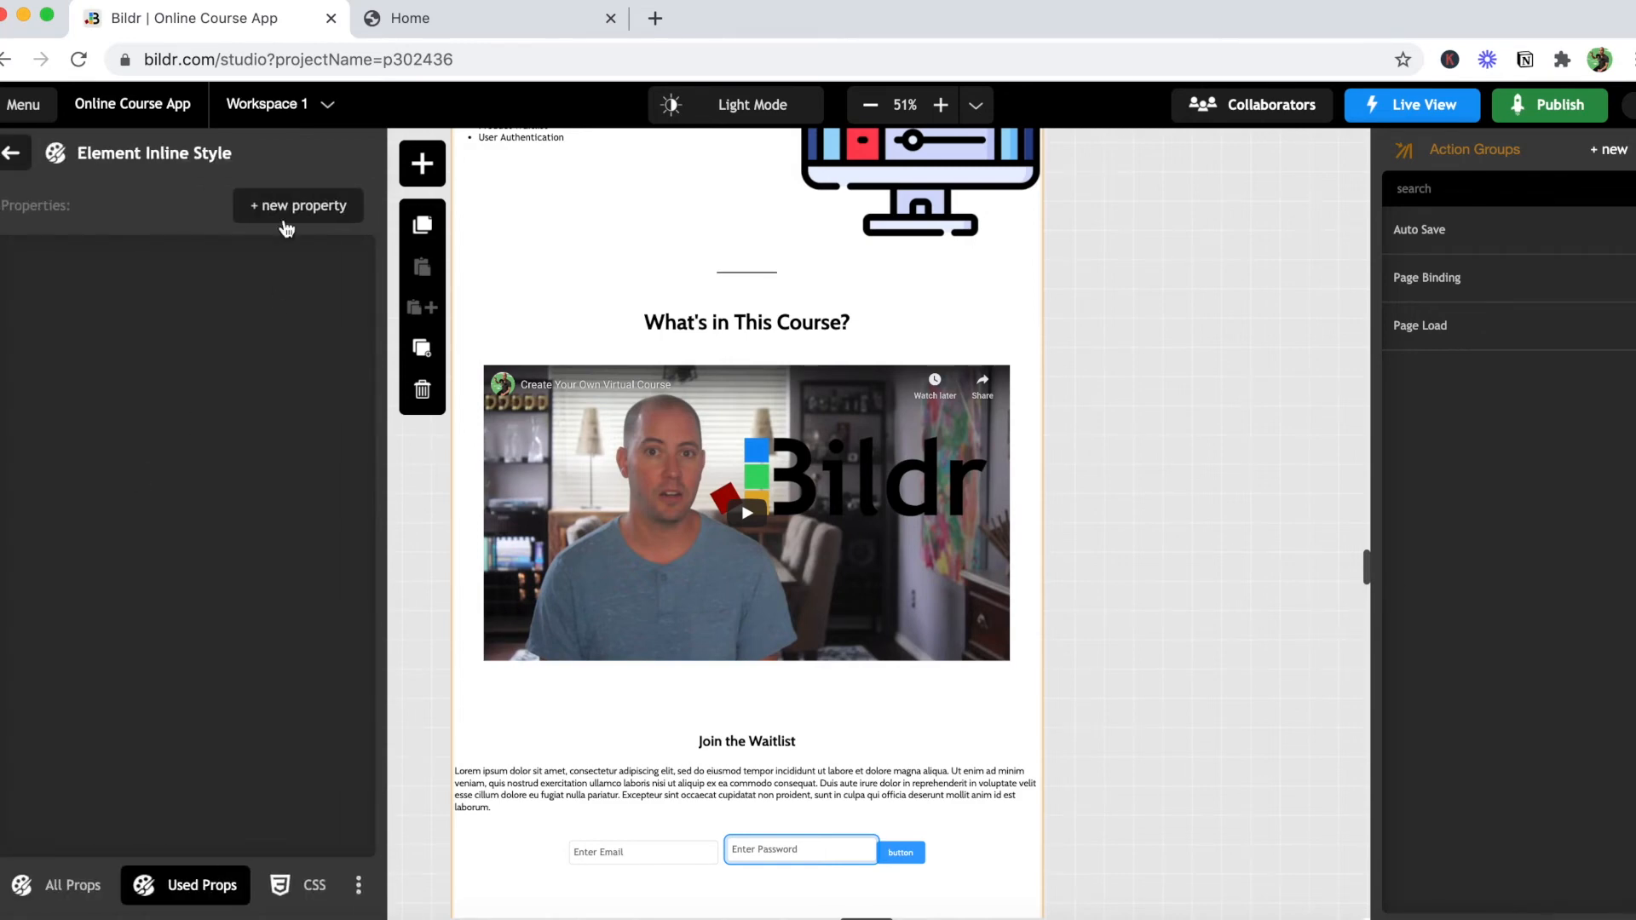
pyautogui.click(286, 224)
pyautogui.write('margin')
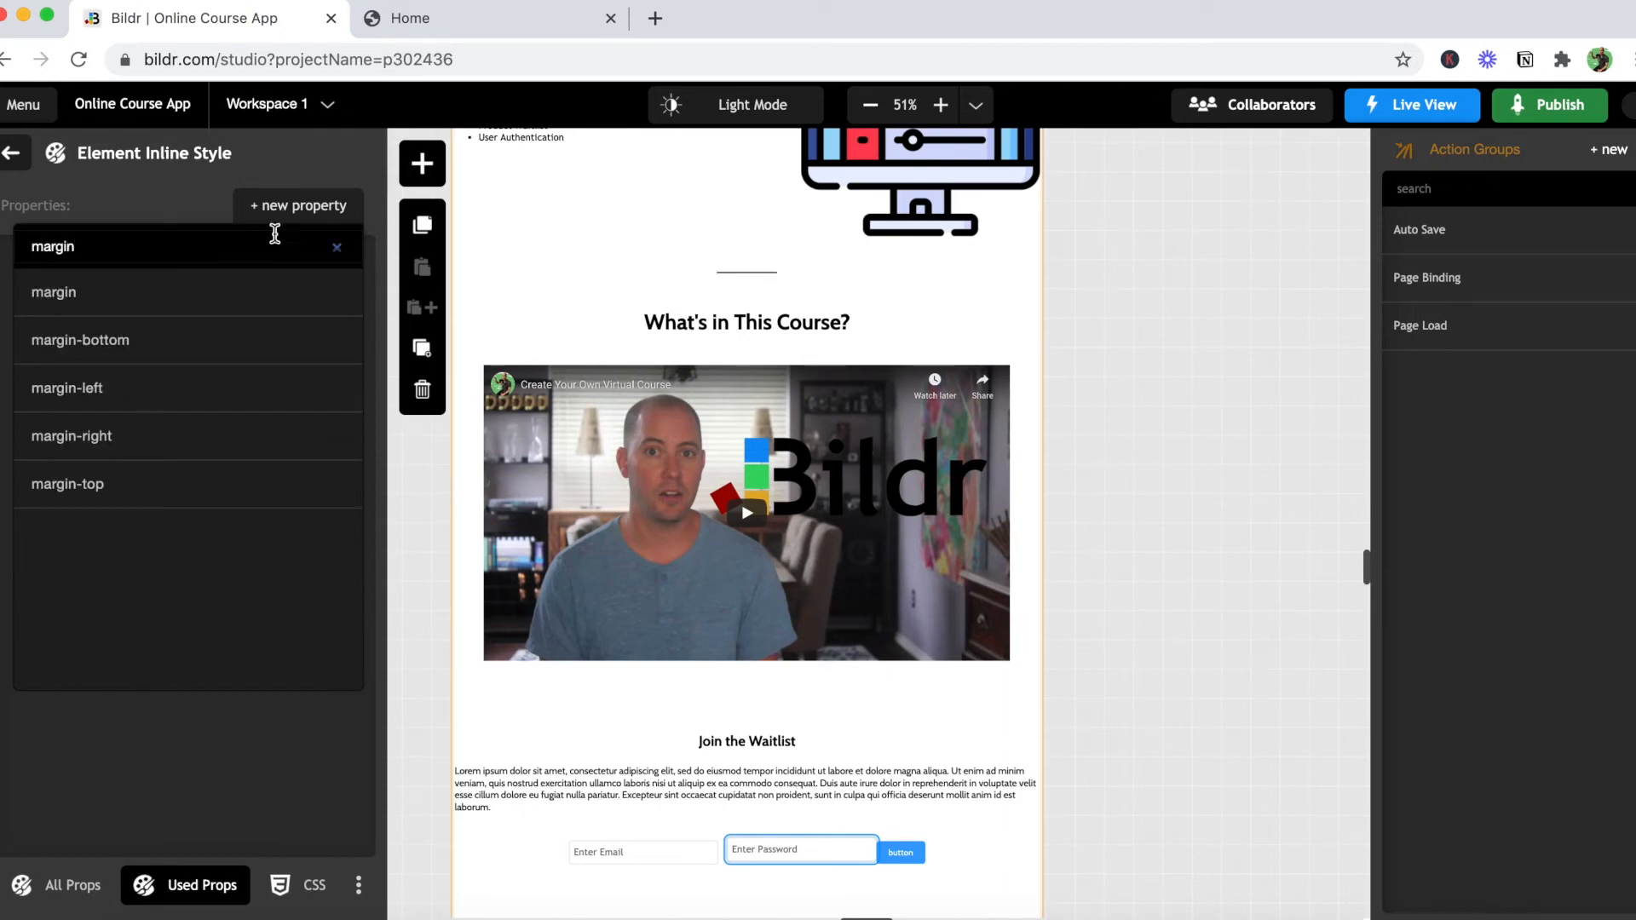
pyautogui.click(207, 338)
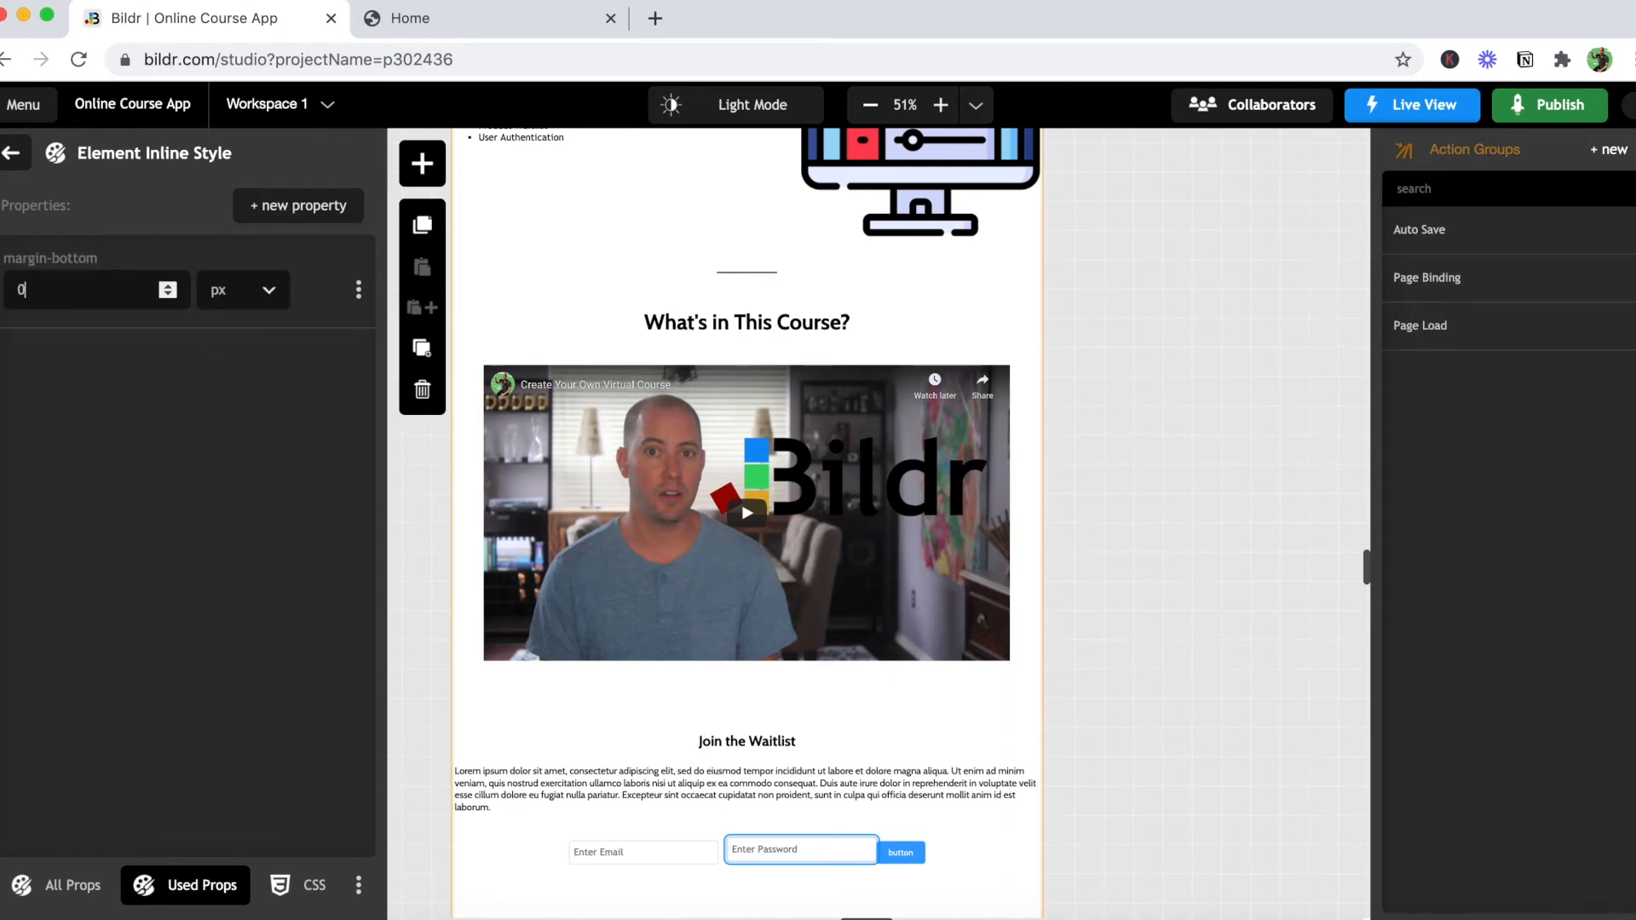
pyautogui.click(160, 371)
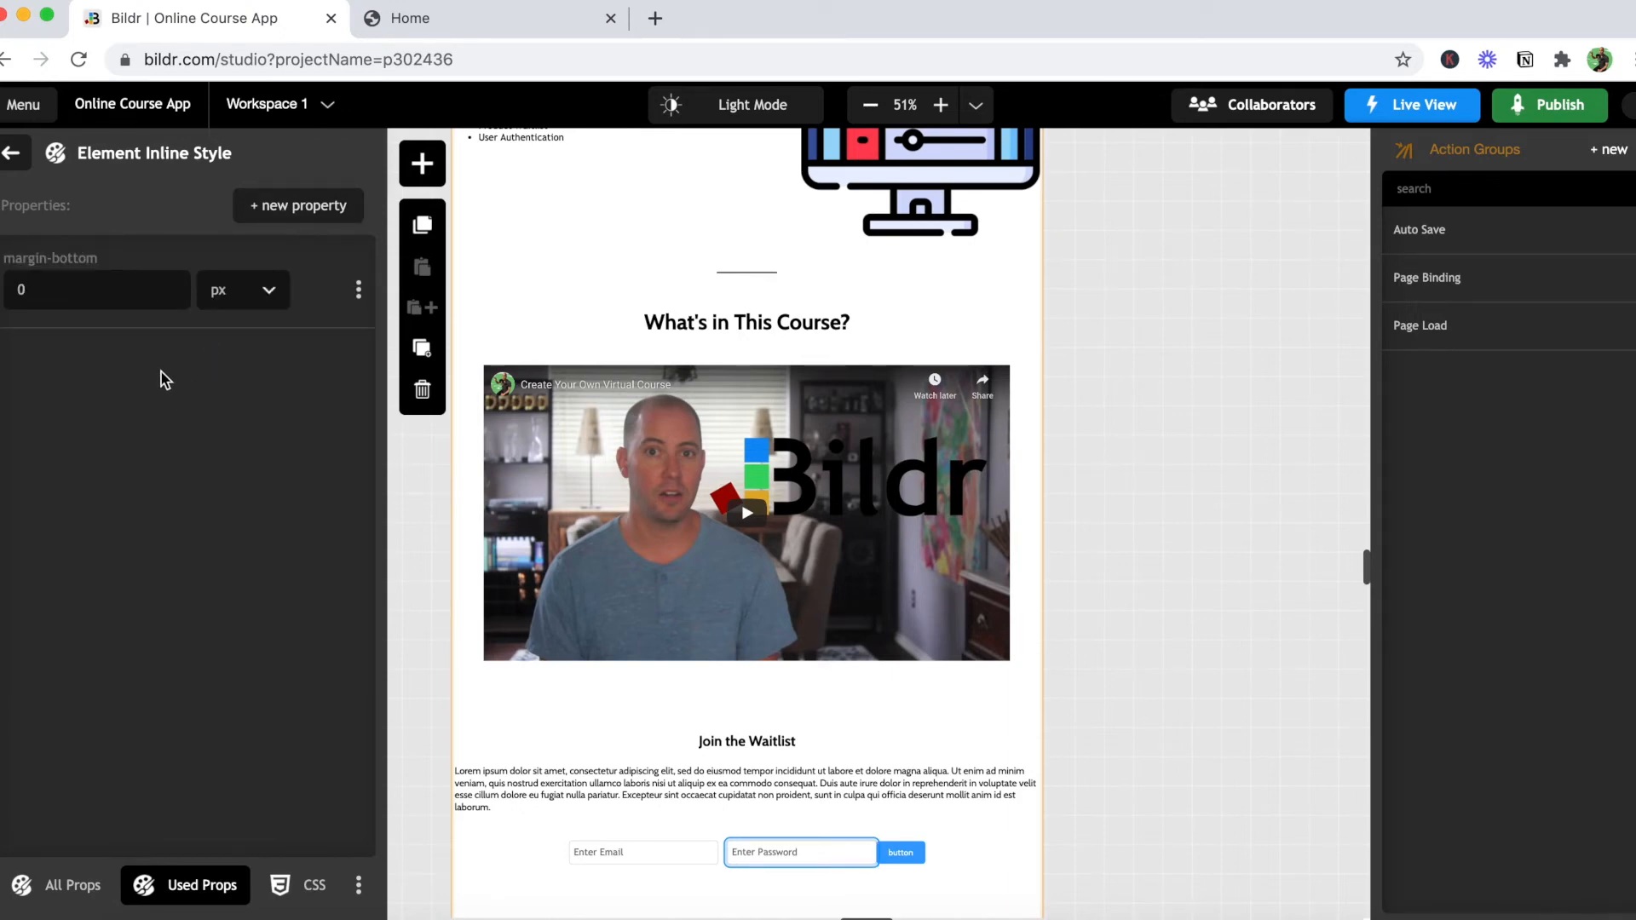
pyautogui.click(13, 158)
pyautogui.click(13, 158)
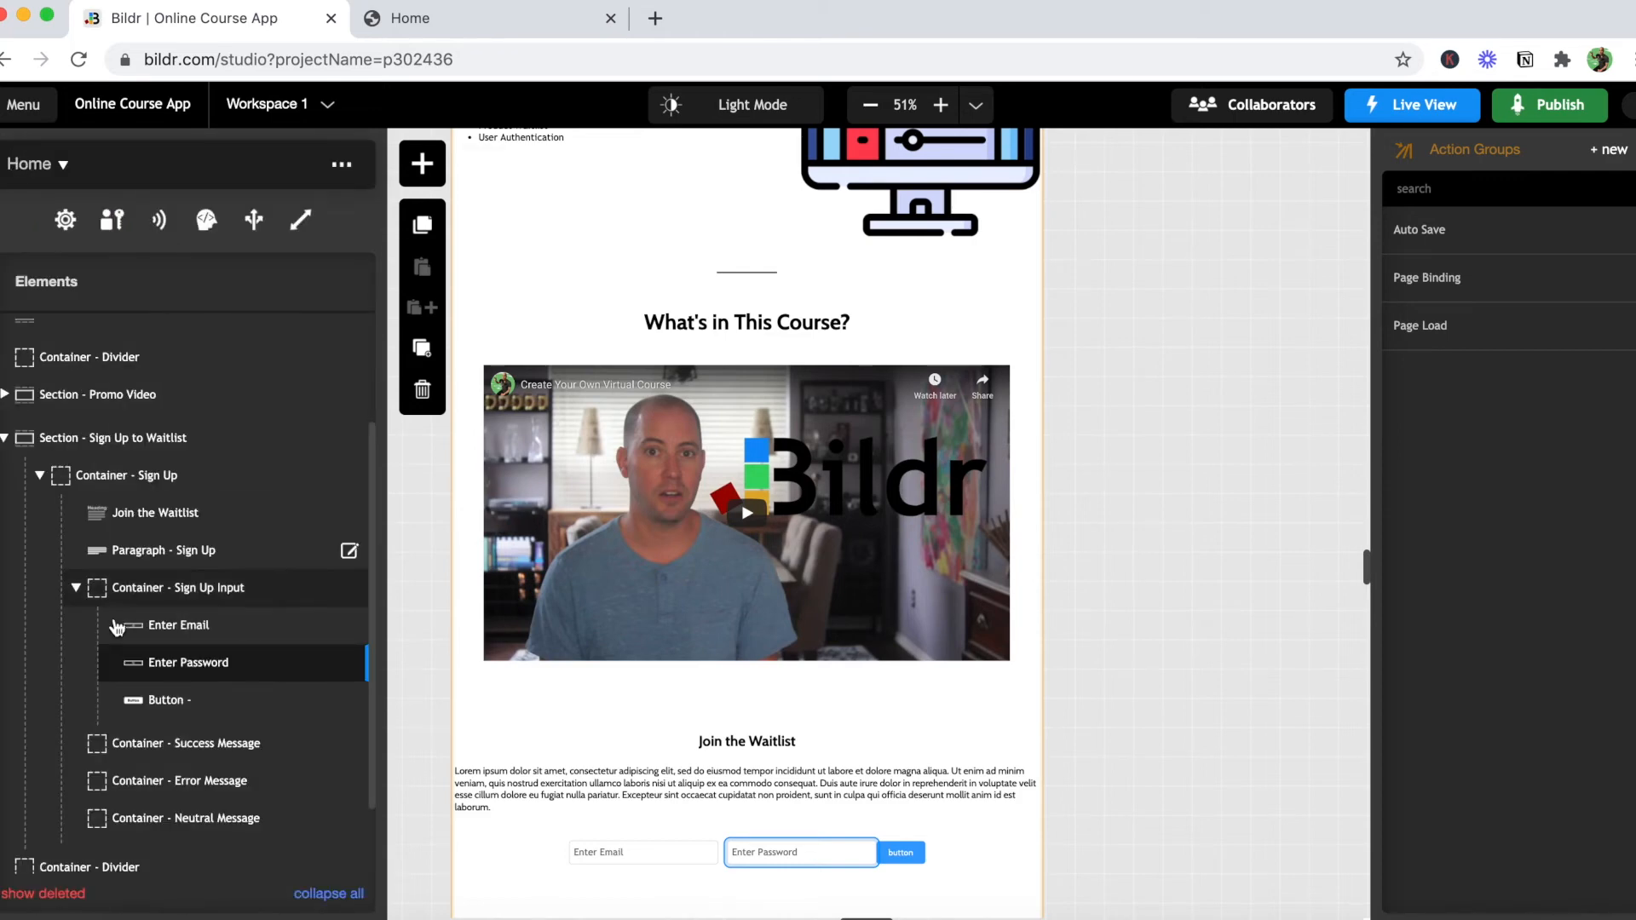
# Step: Name the new button element "Button - Sign Up" and set its display text to "Sign Up"
pyautogui.click(350, 703)
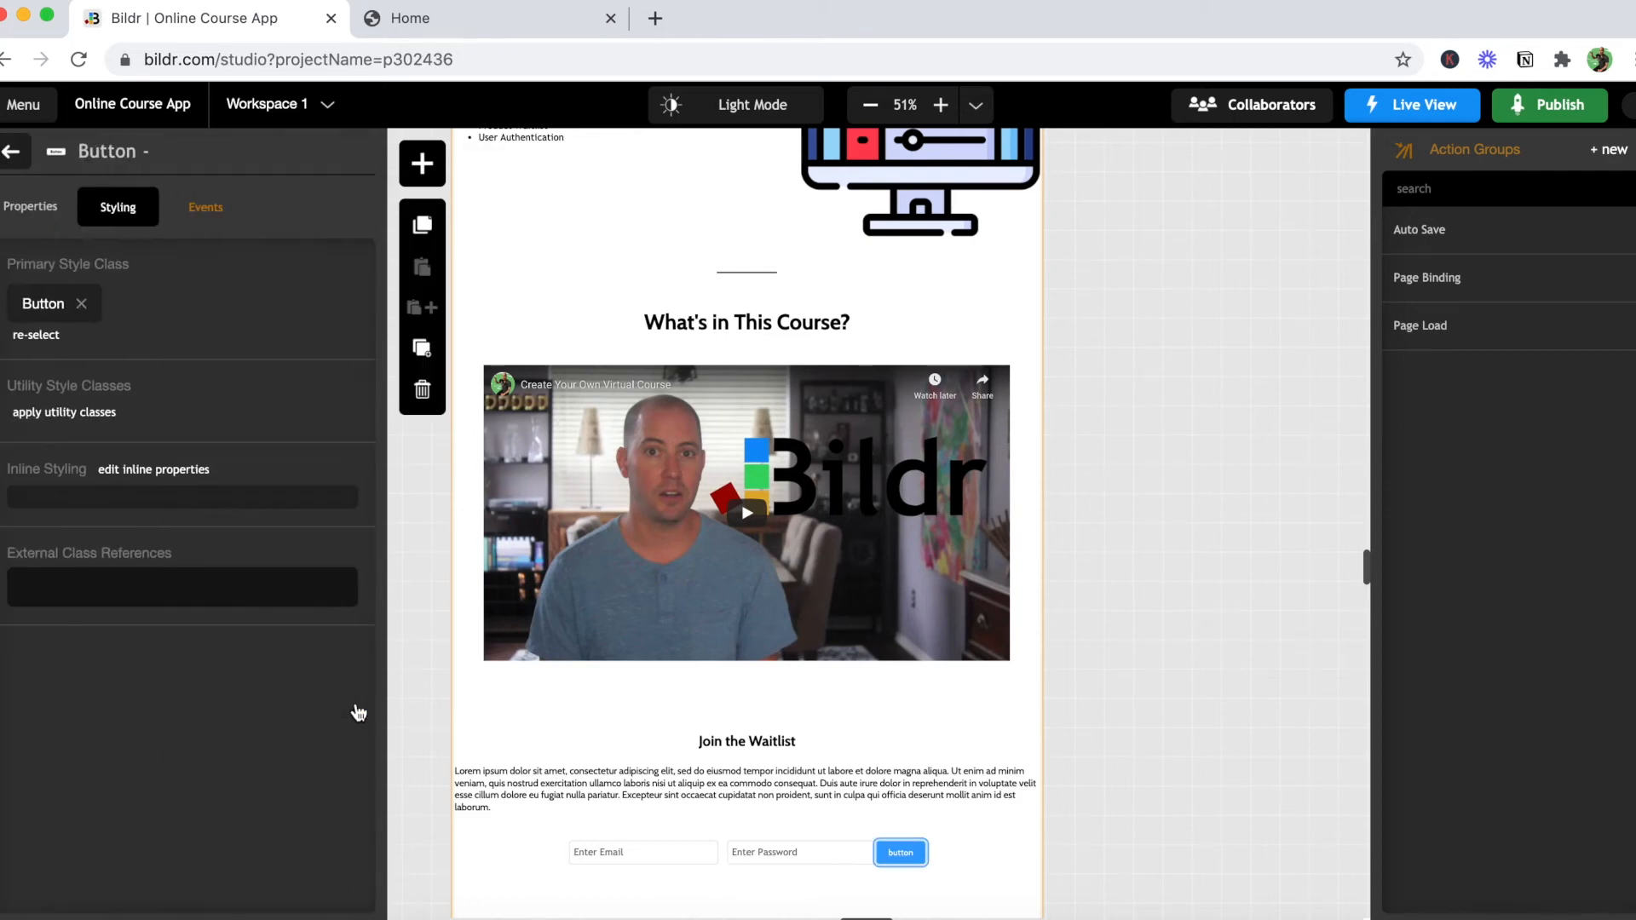
pyautogui.click(51, 213)
pyautogui.click(133, 305)
pyautogui.write('Sign Up')
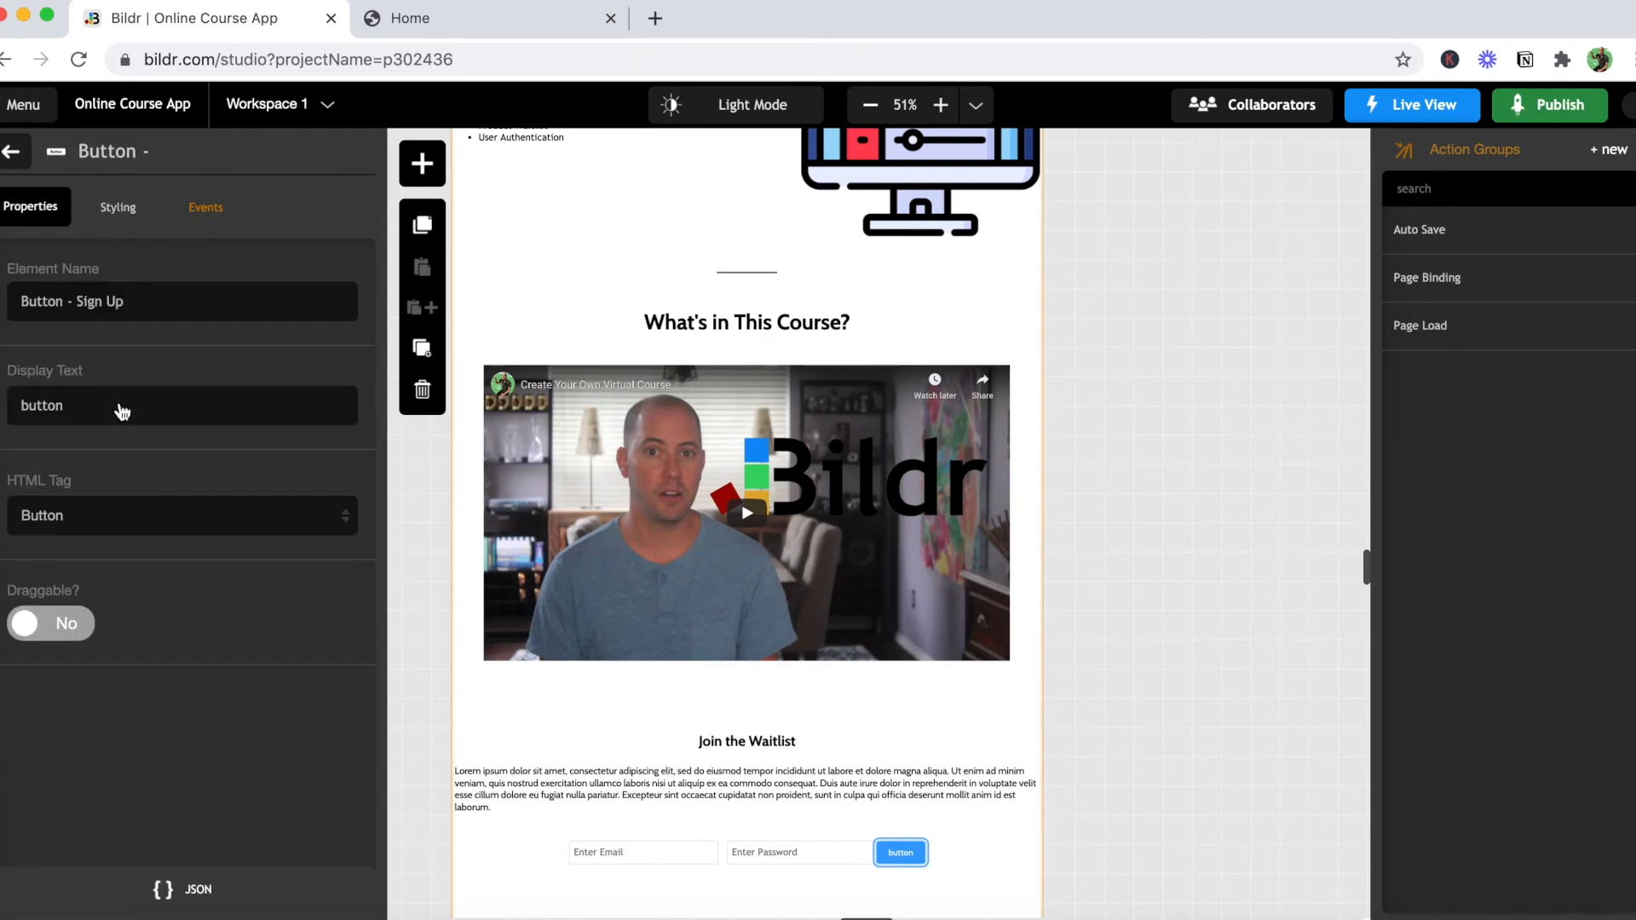
pyautogui.click(93, 517)
pyautogui.click(92, 517)
pyautogui.doubleClick(78, 413)
pyautogui.write('Sign Up')
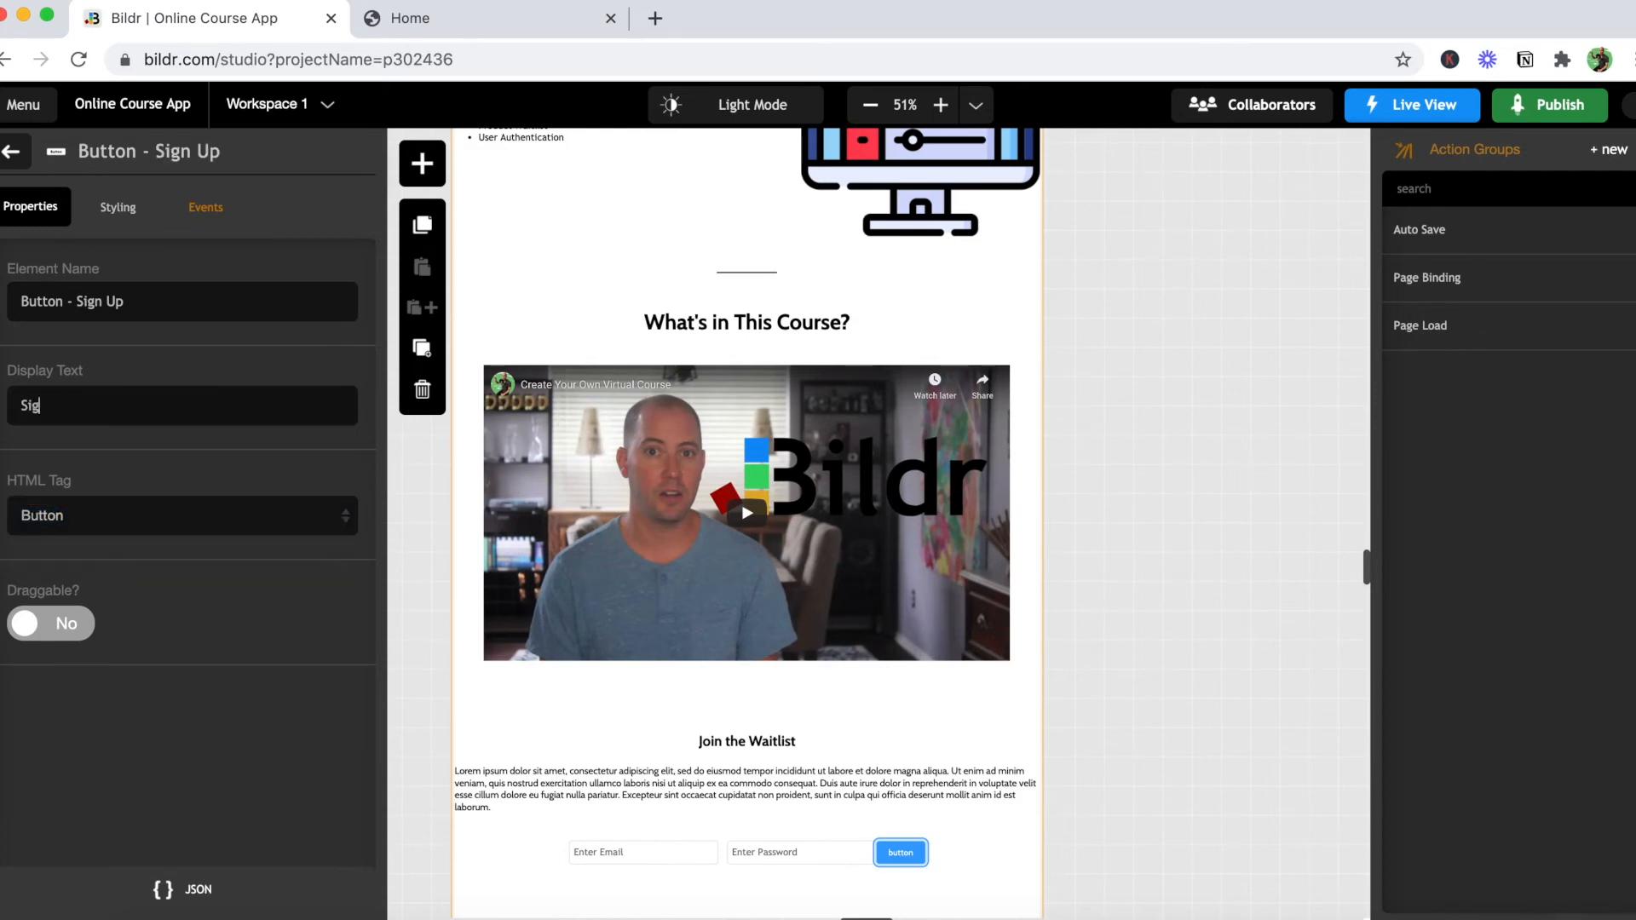
# Step: Apply the "Primary Color" utility class to the Sign Up button
pyautogui.click(126, 214)
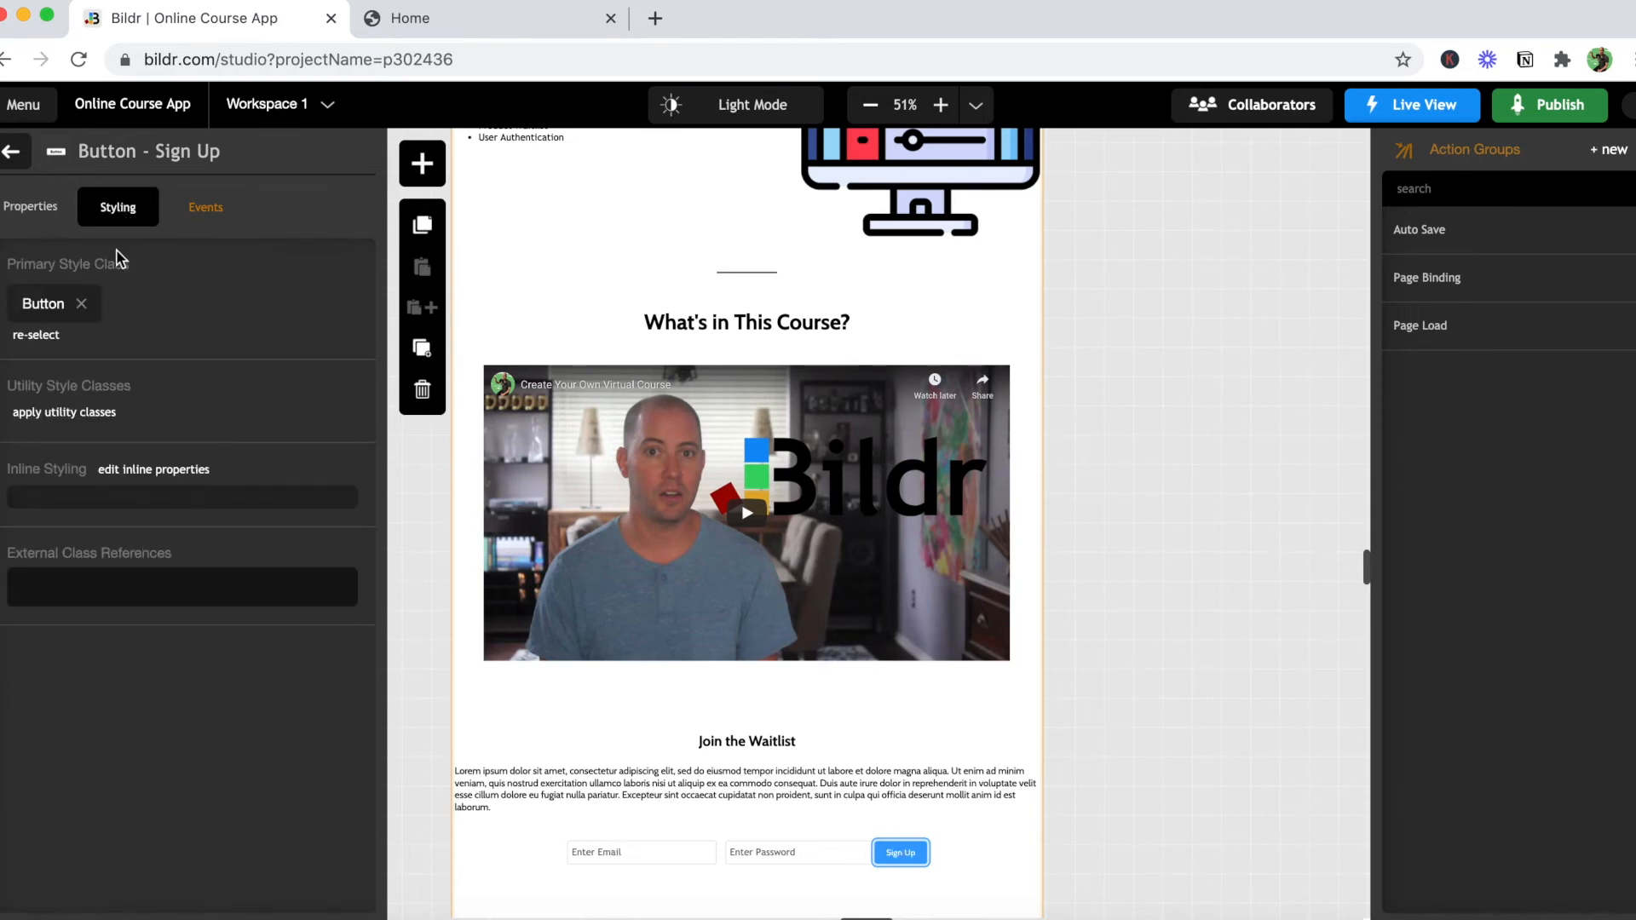
pyautogui.click(94, 413)
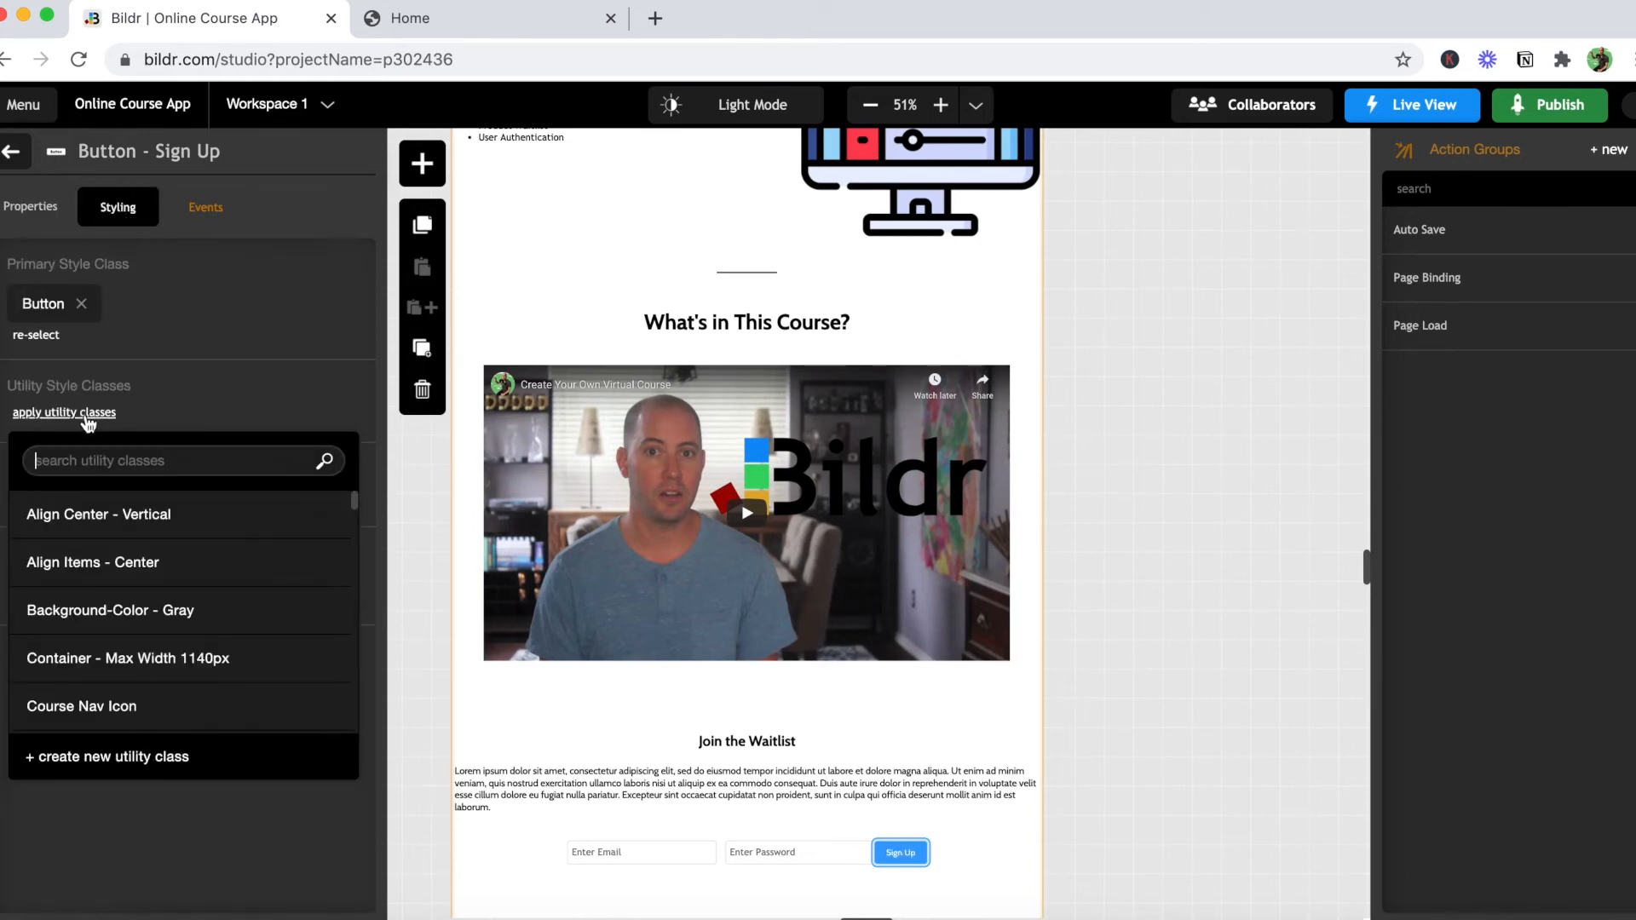
pyautogui.write('pr')
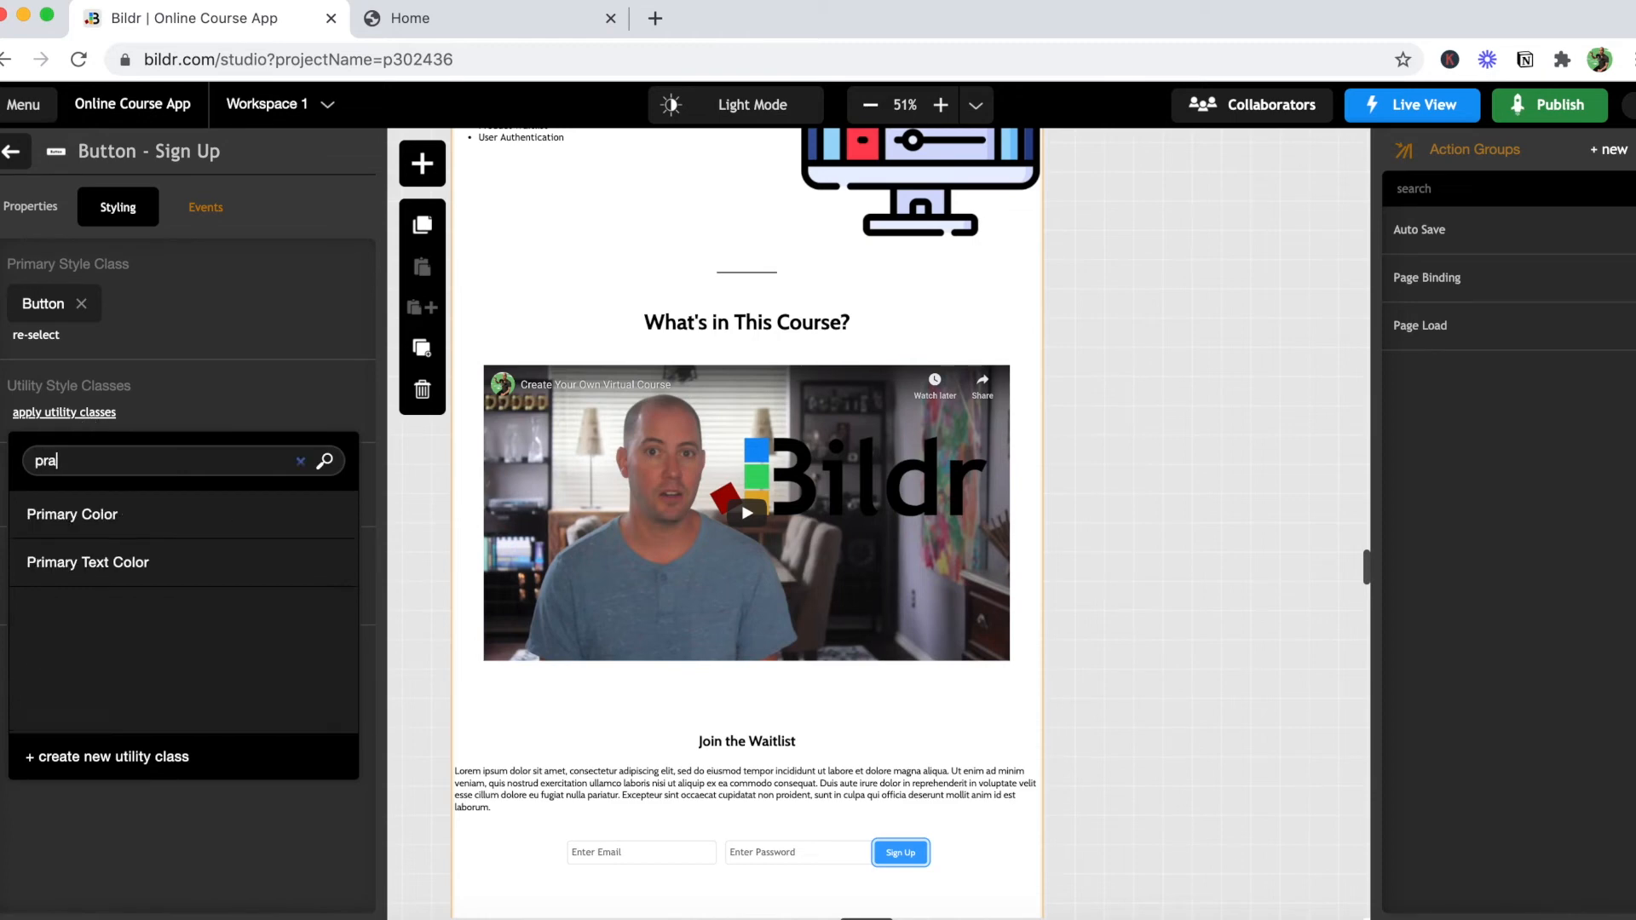
pyautogui.click(61, 514)
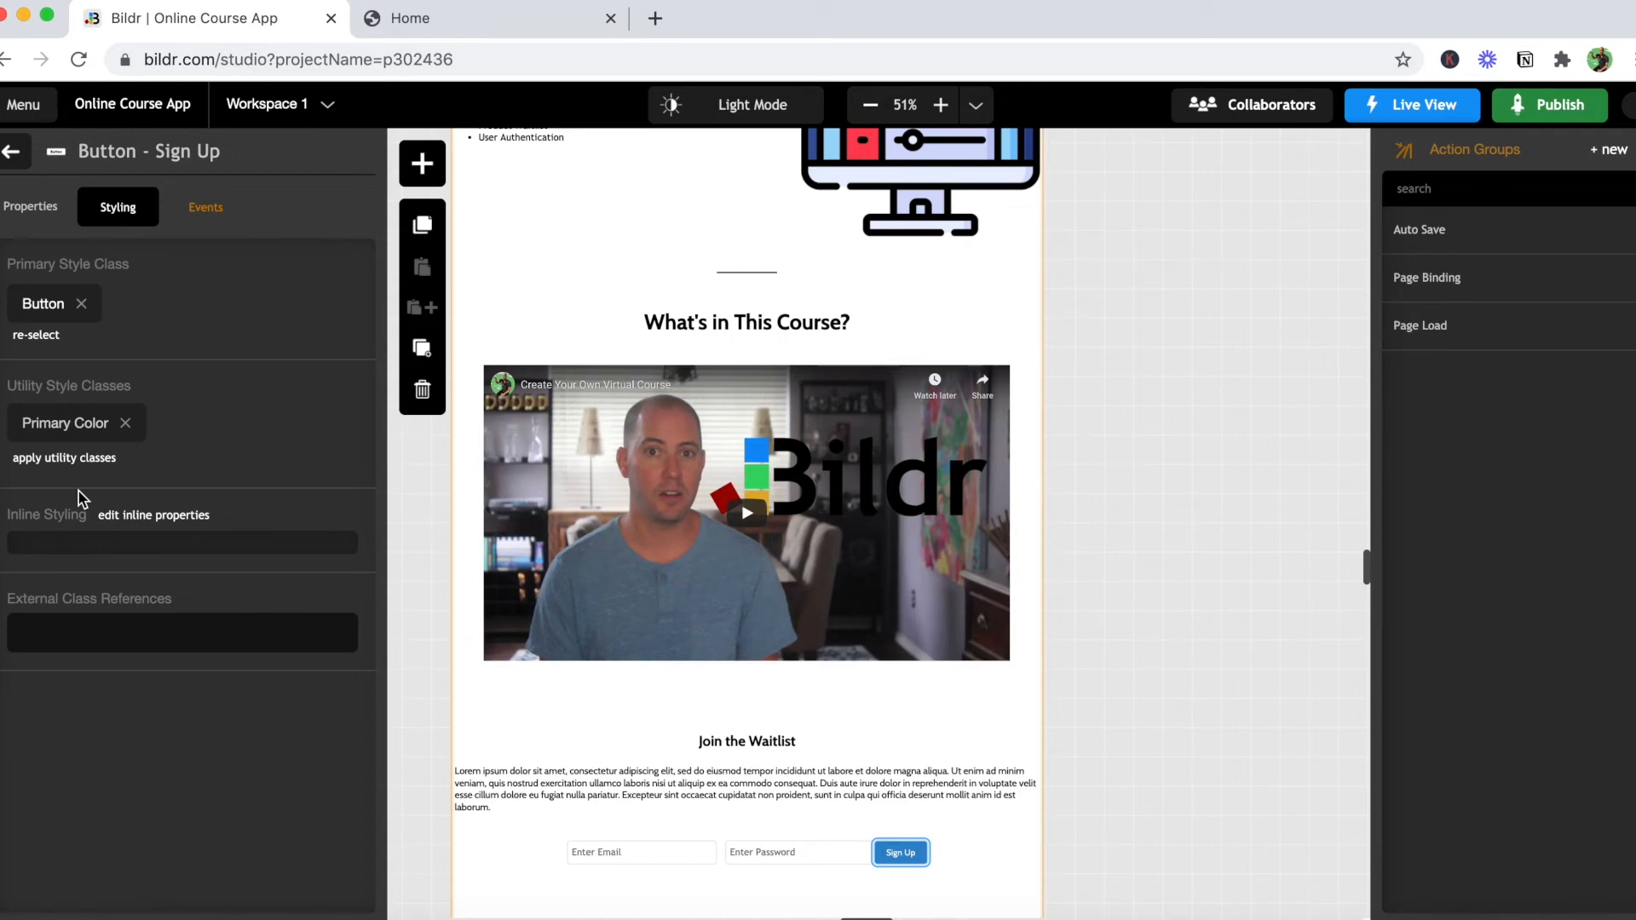
# Step: Give the Sign Up button an inline margin-left of 15 px and return to the element list
pyautogui.click(157, 518)
pyautogui.click(294, 220)
pyautogui.write('margin')
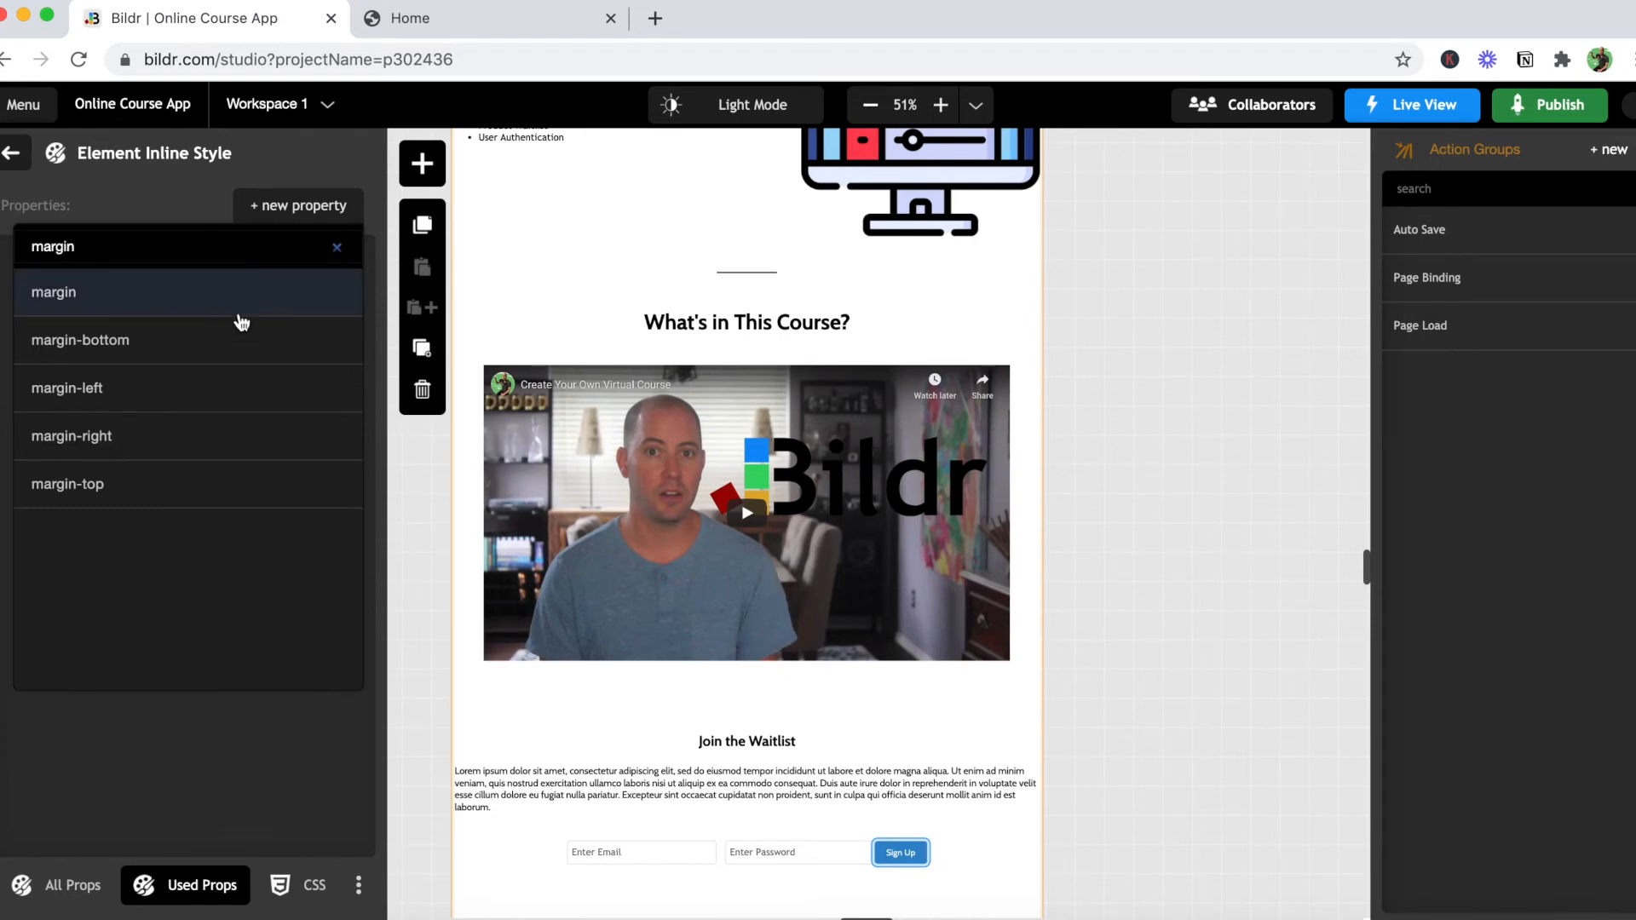
pyautogui.click(190, 388)
pyautogui.write('15')
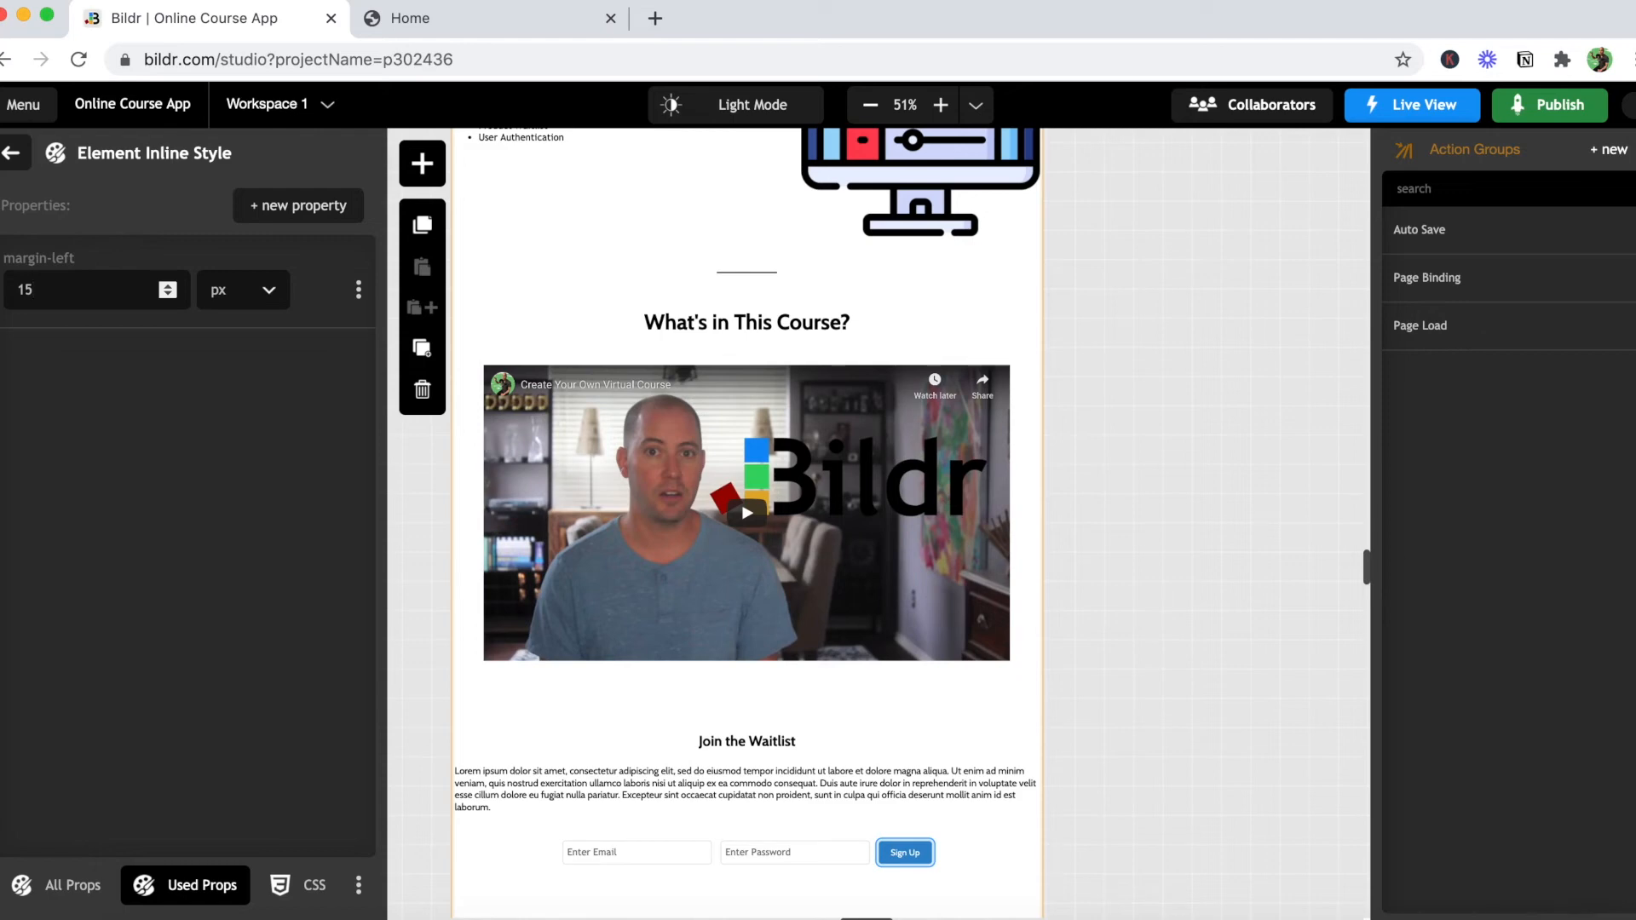
pyautogui.click(12, 153)
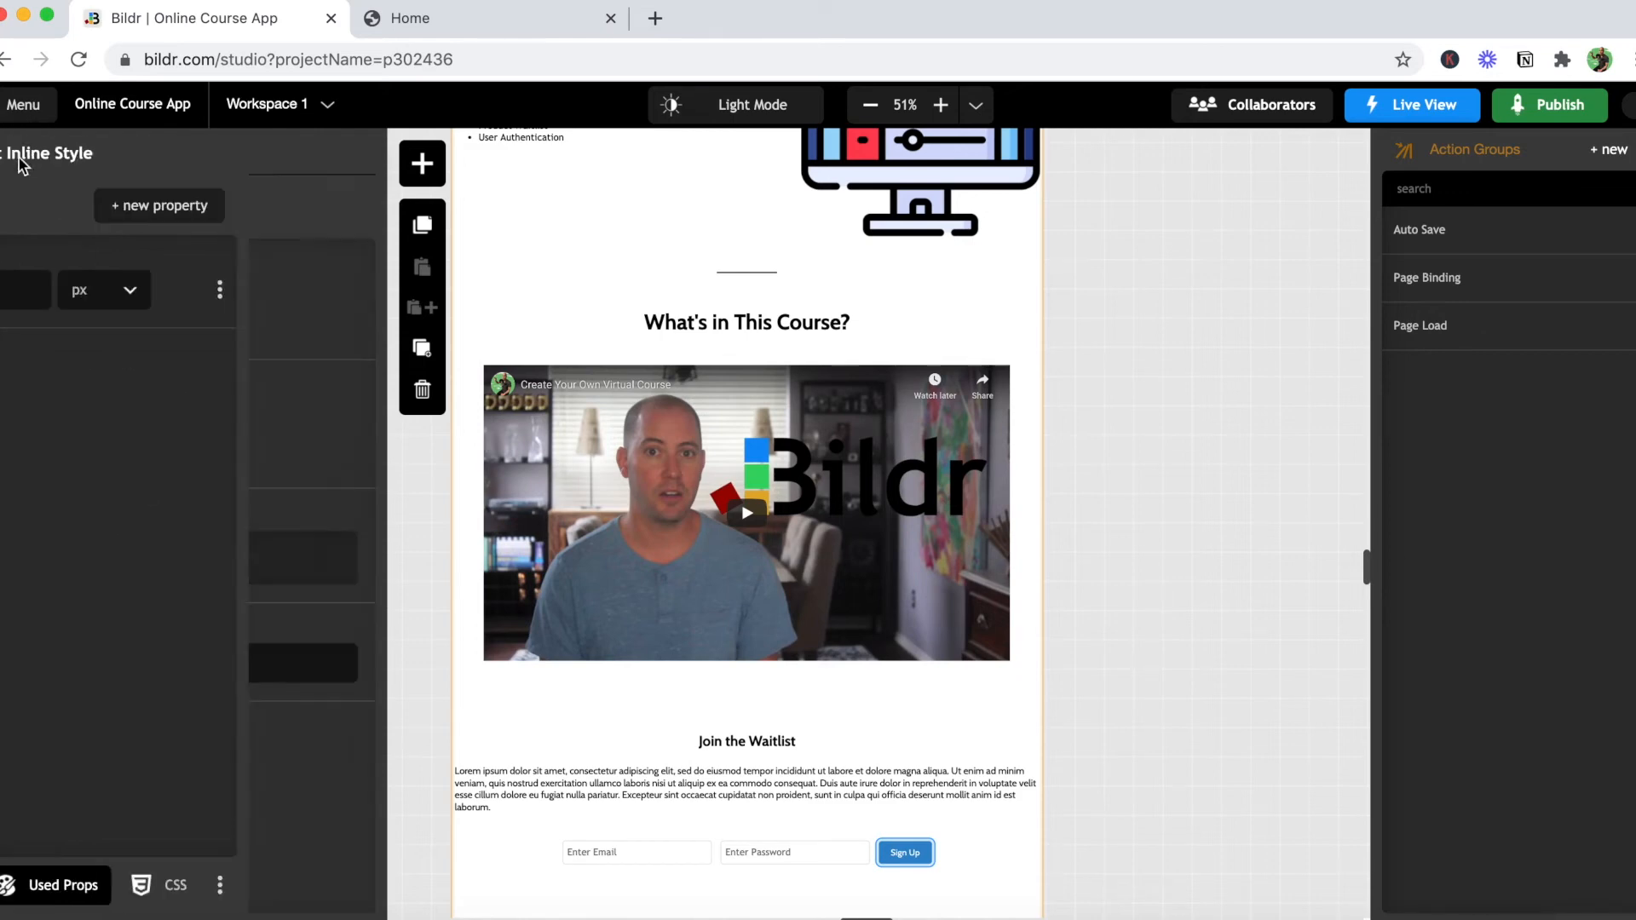
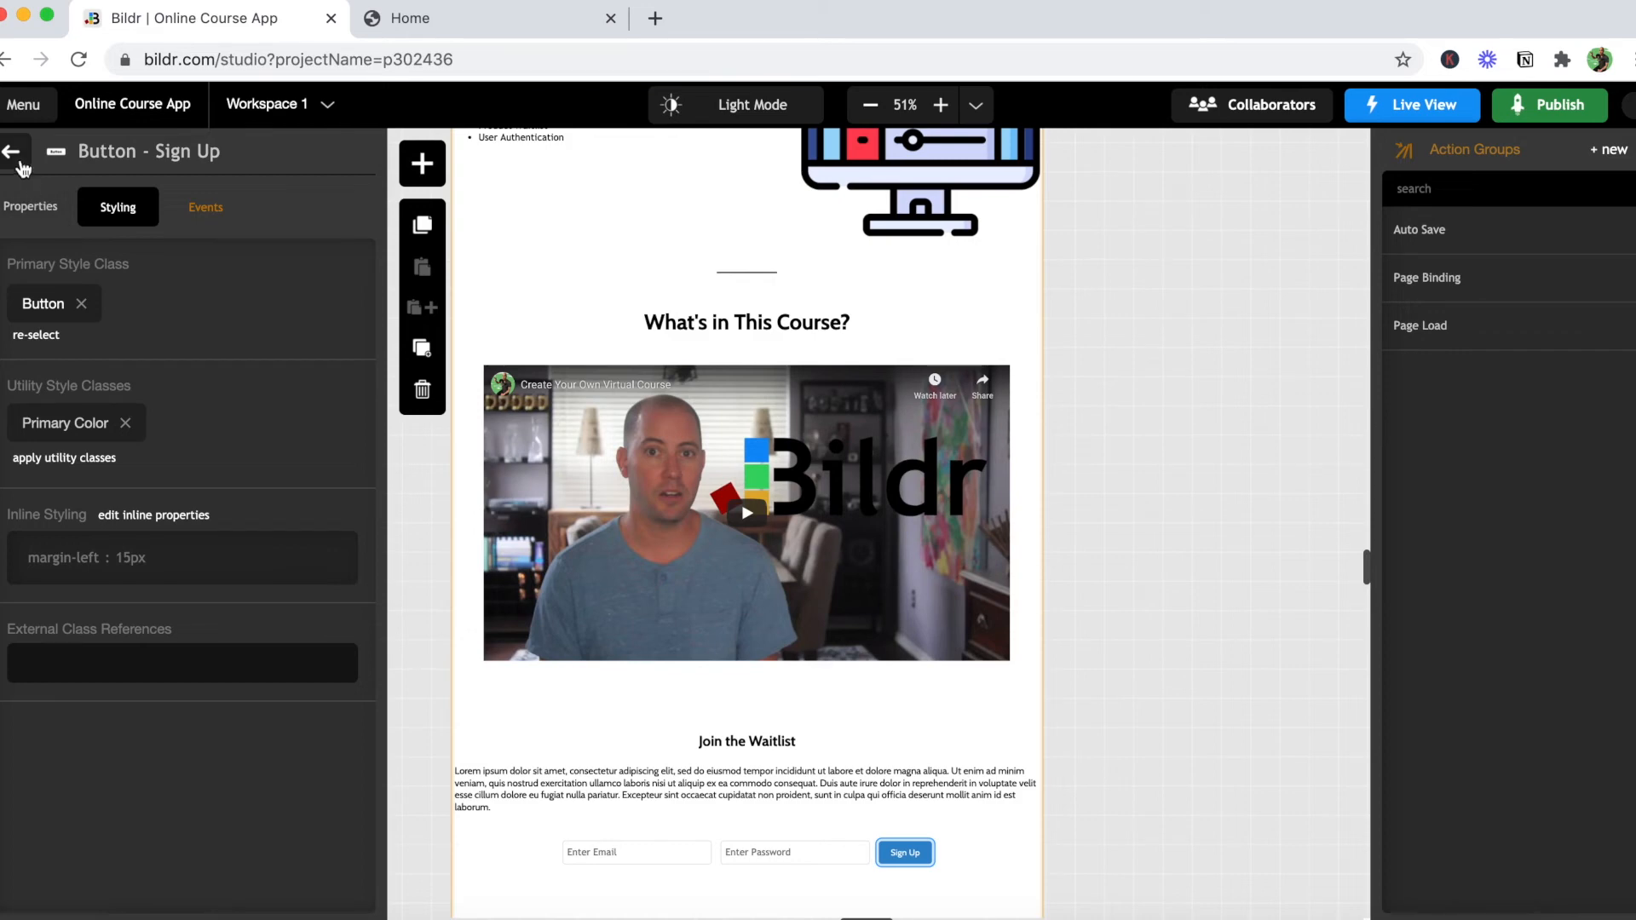
pyautogui.click(17, 158)
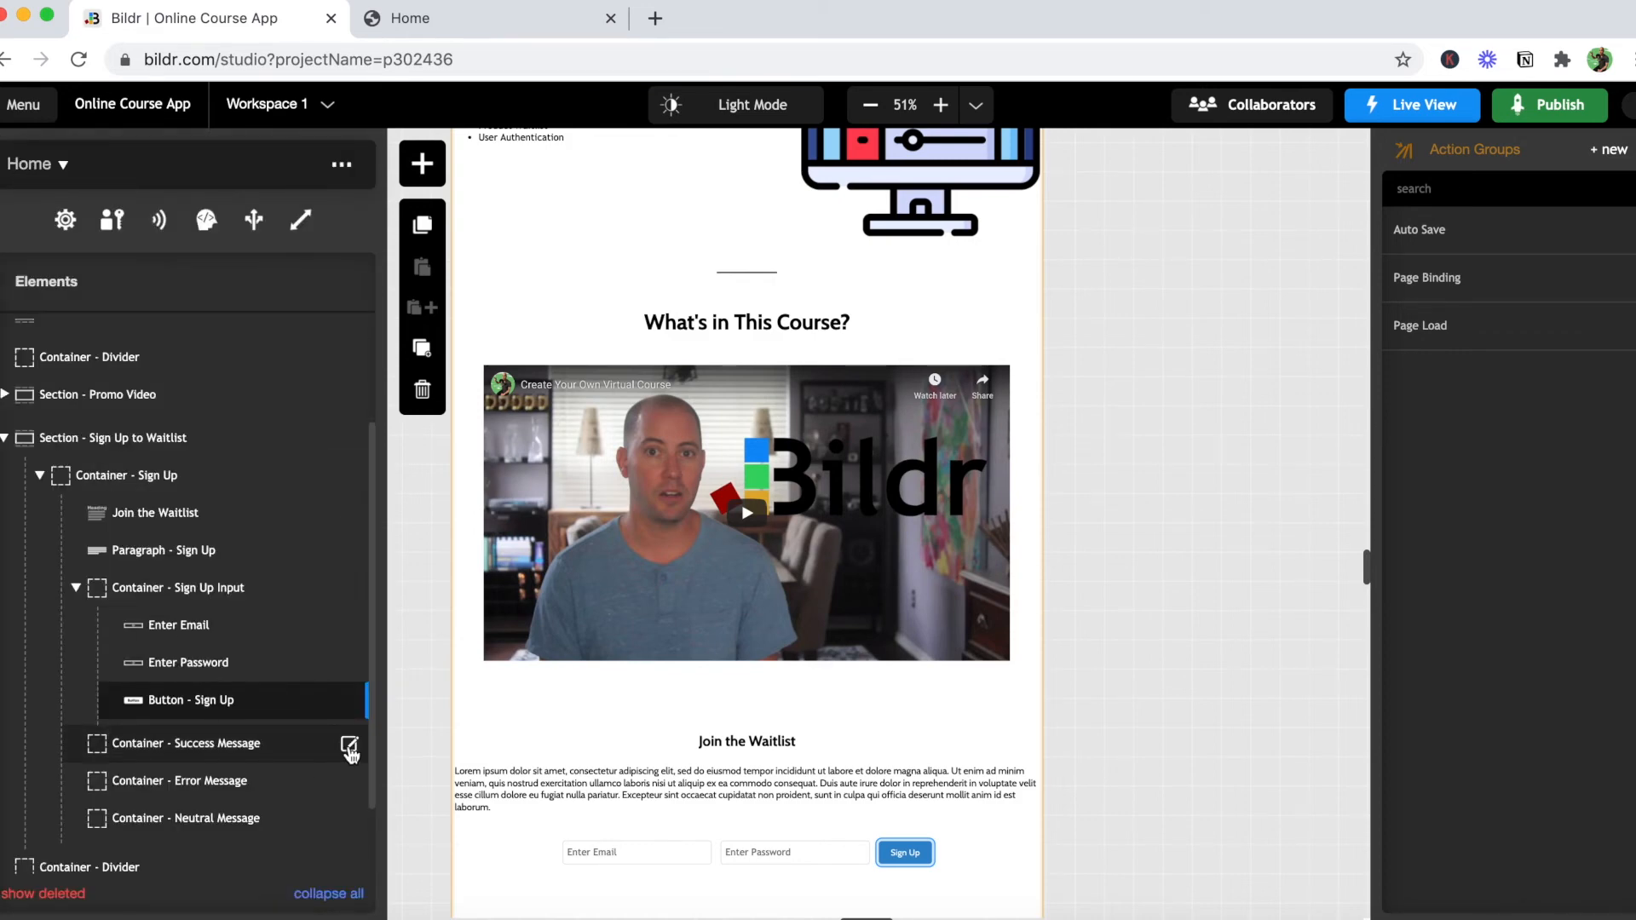
# Step: Apply the "Success Message" utility class to Container - Success Message and return to the element list
pyautogui.click(349, 746)
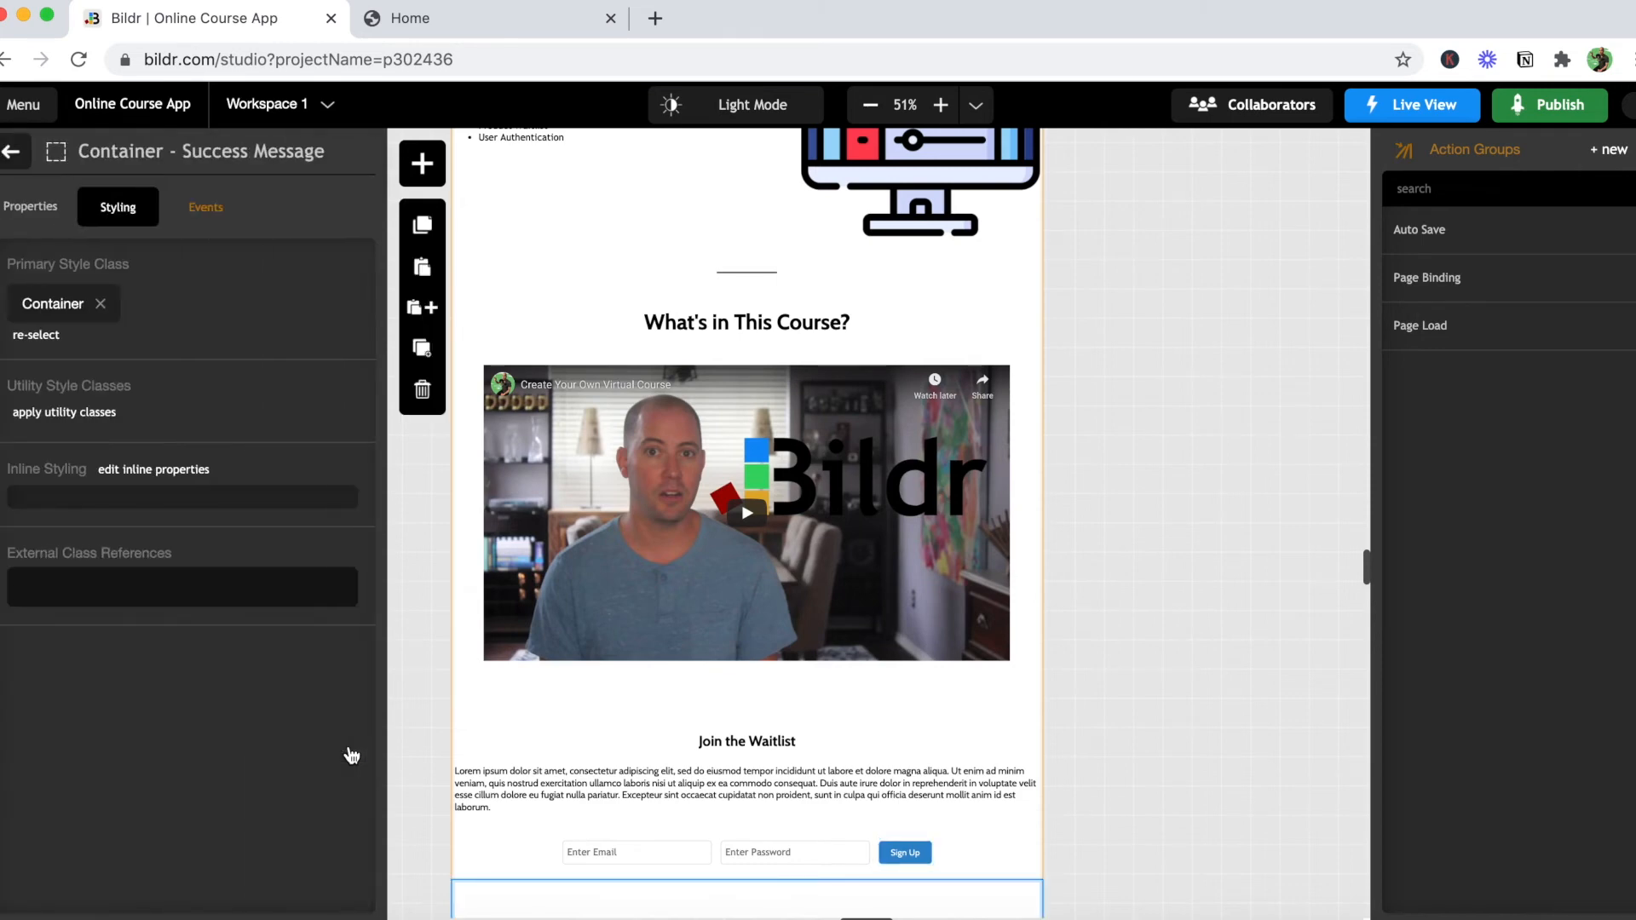
pyautogui.click(92, 413)
pyautogui.write('mess')
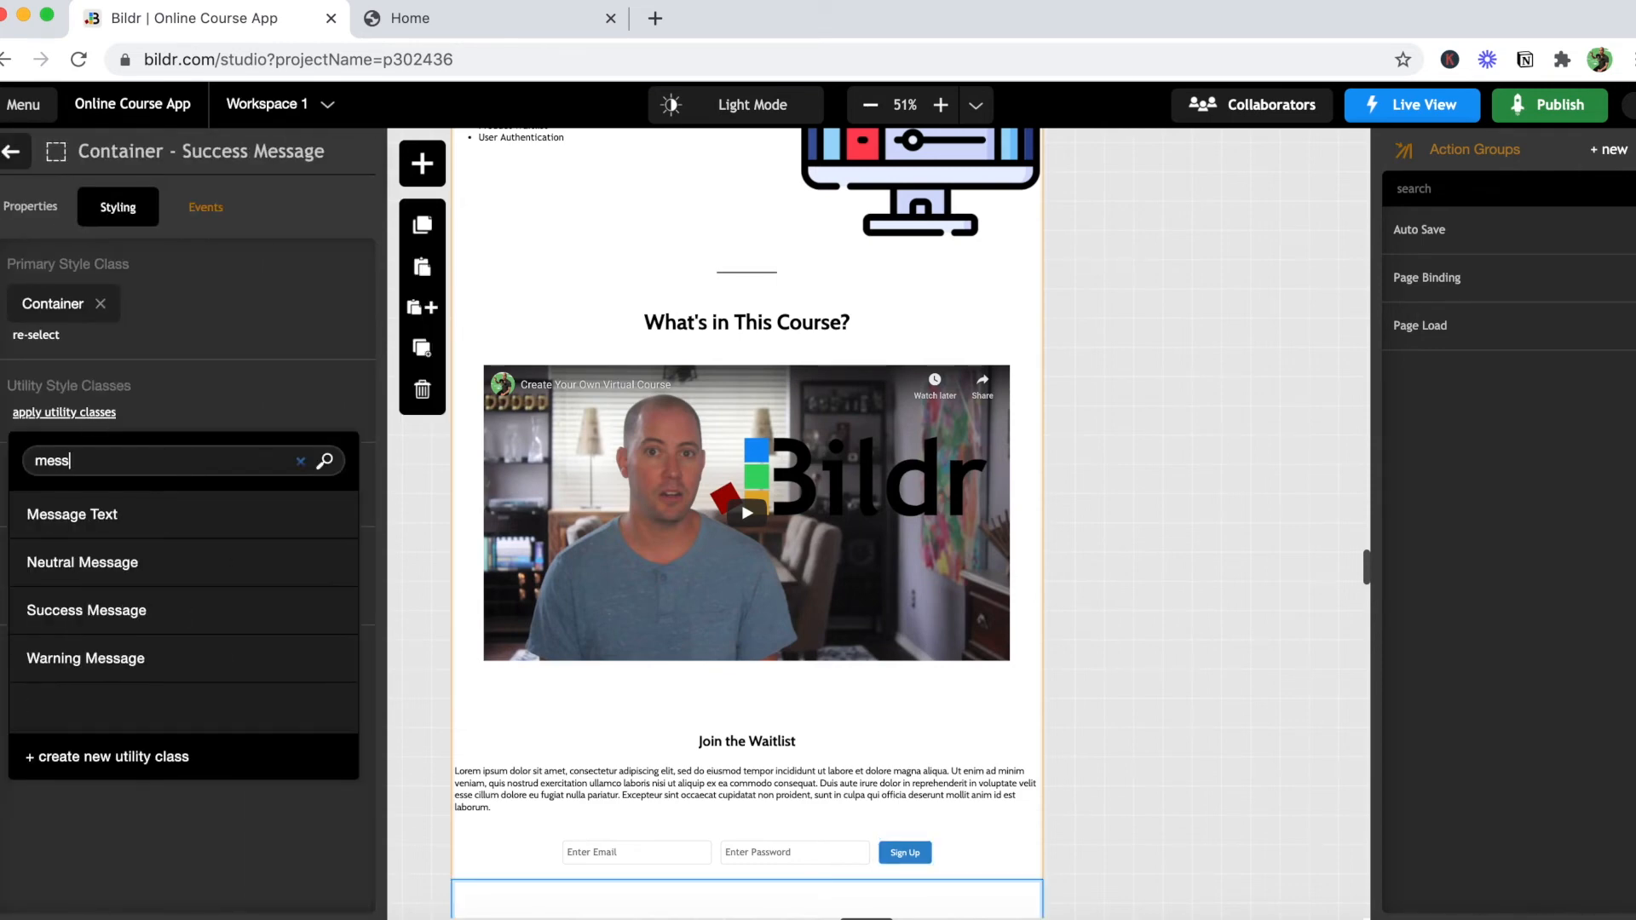
pyautogui.click(113, 618)
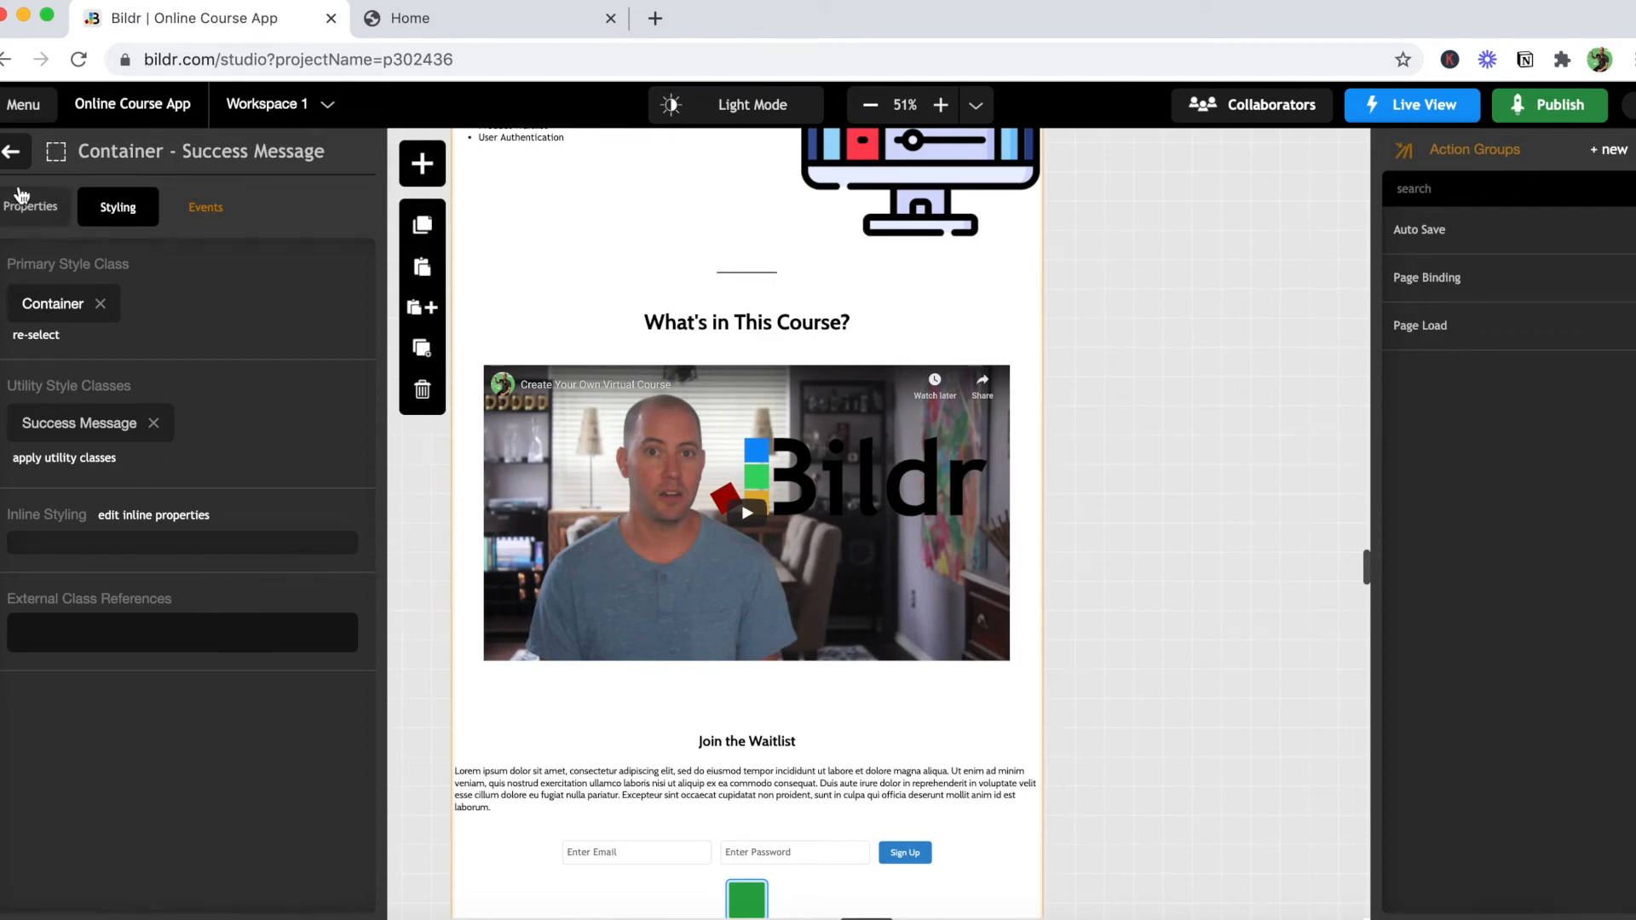
pyautogui.click(12, 153)
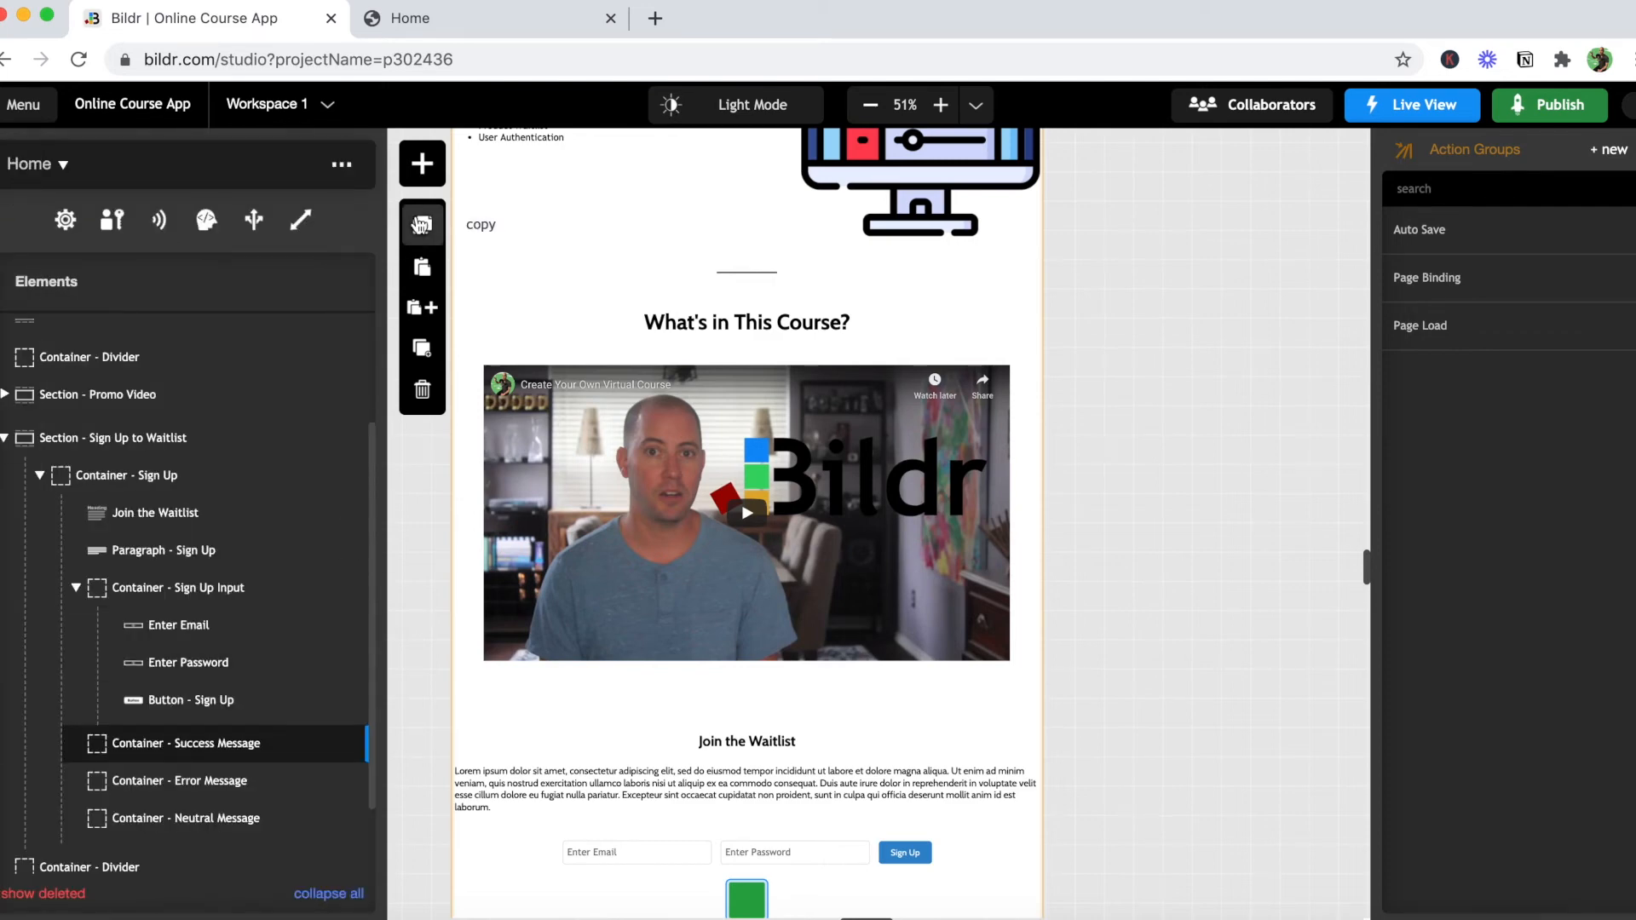
# Step: Add a Text Box element inside Container - Success Message
pyautogui.click(422, 163)
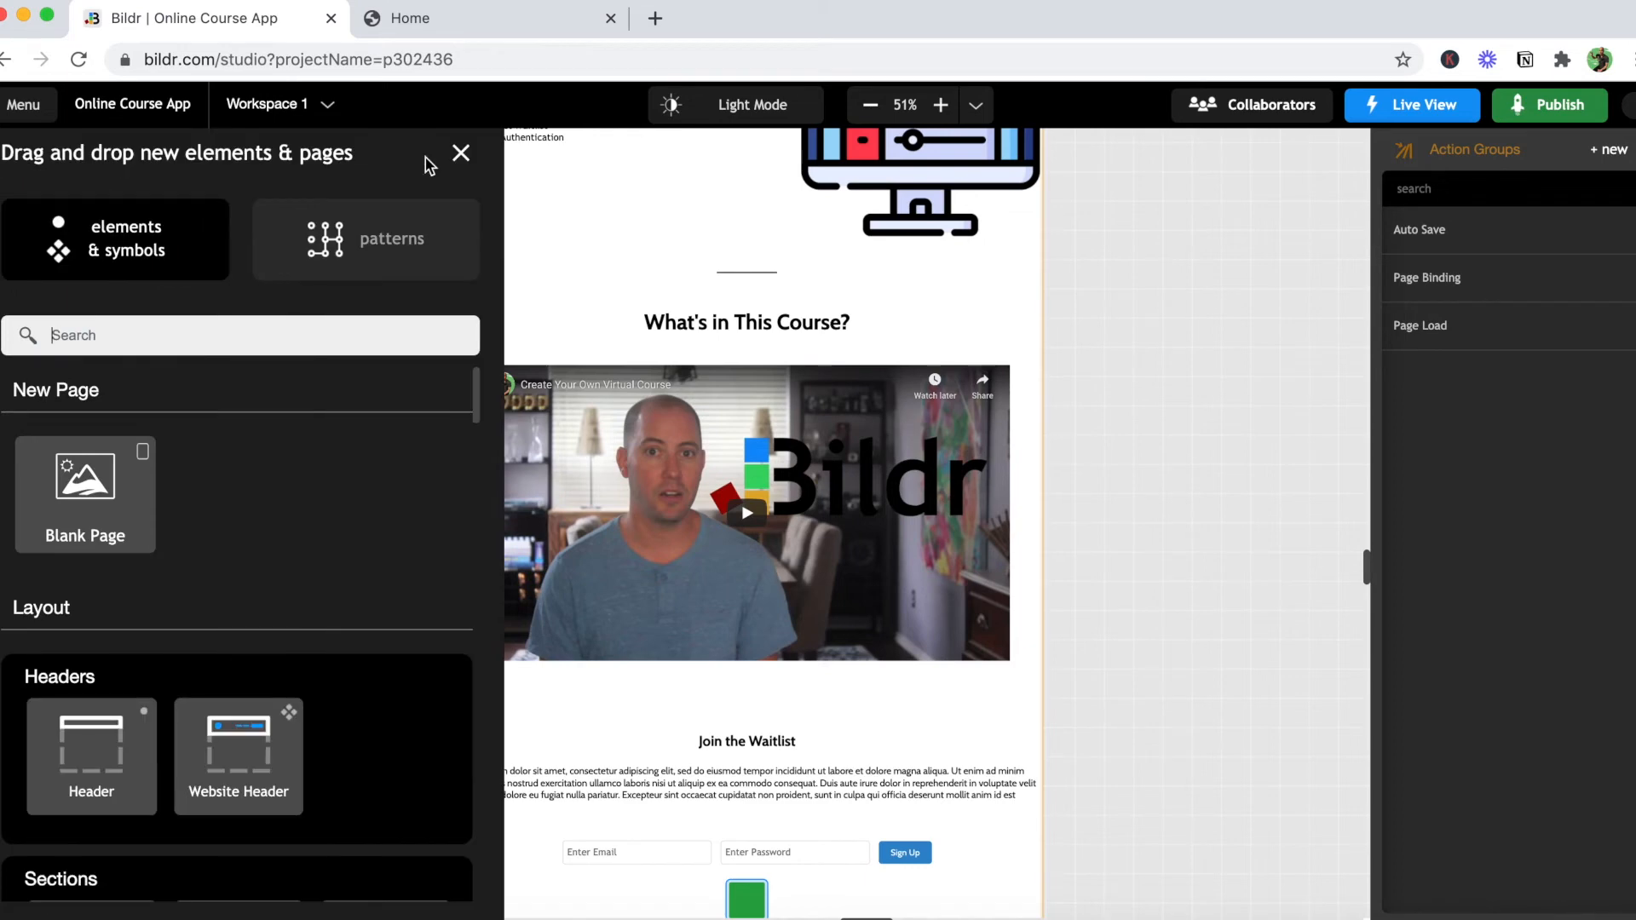
pyautogui.write('text')
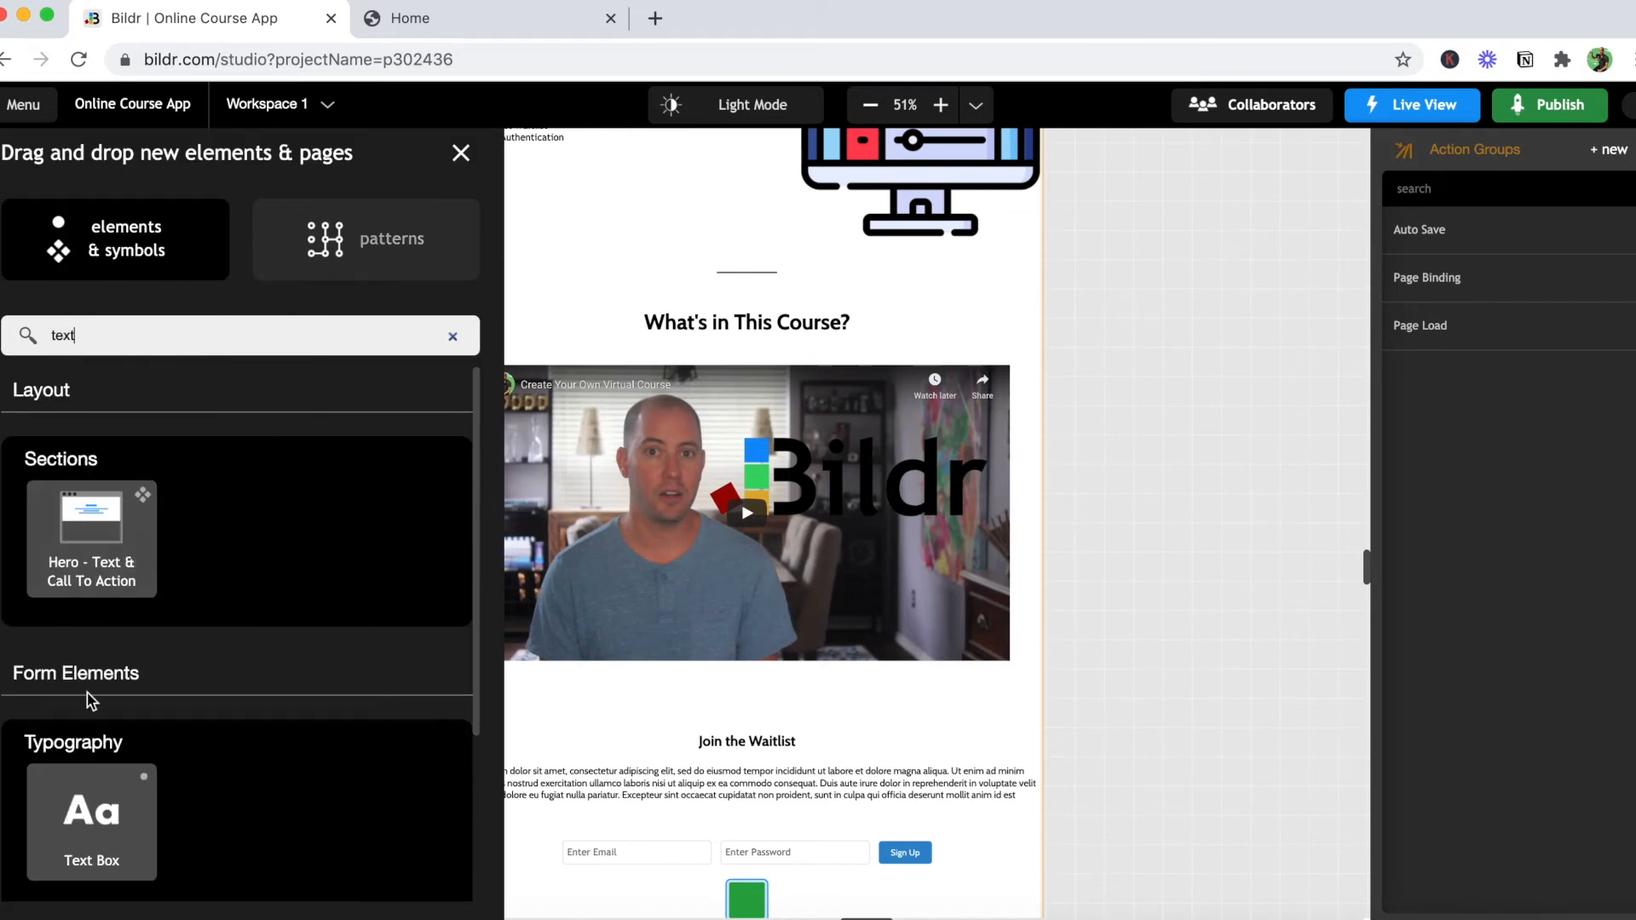
pyautogui.moveTo(81, 779); pyautogui.dragTo(309, 744)
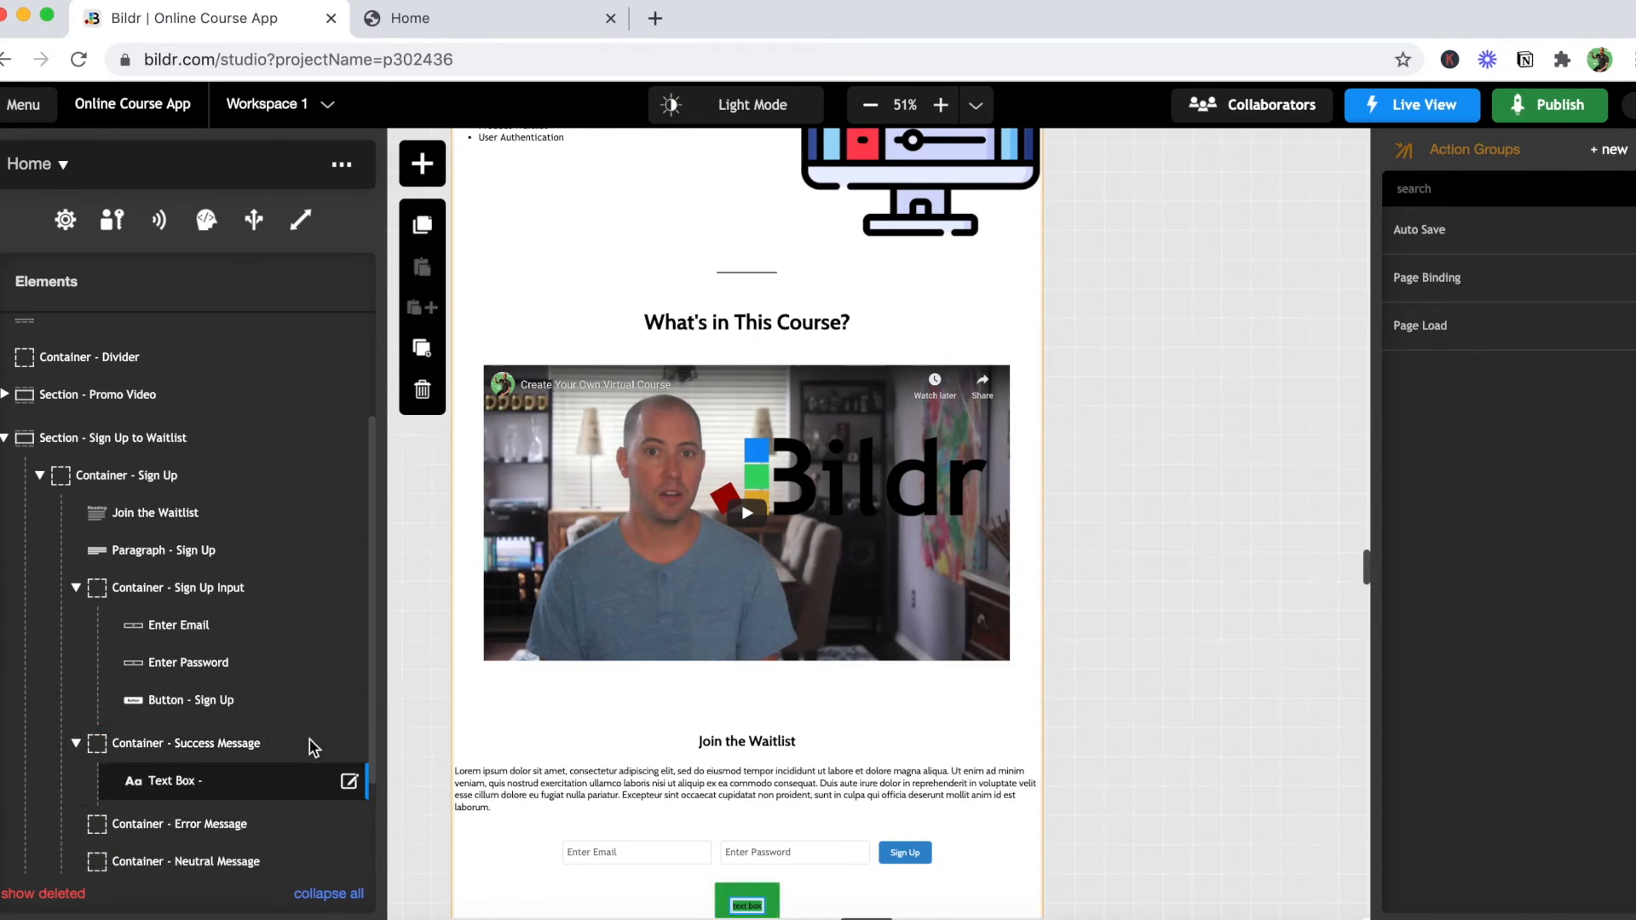
# Step: Set the display text of the success message's text box to "Thanks for signing up!" and return to the element list
pyautogui.scroll(-3, 290, 742)
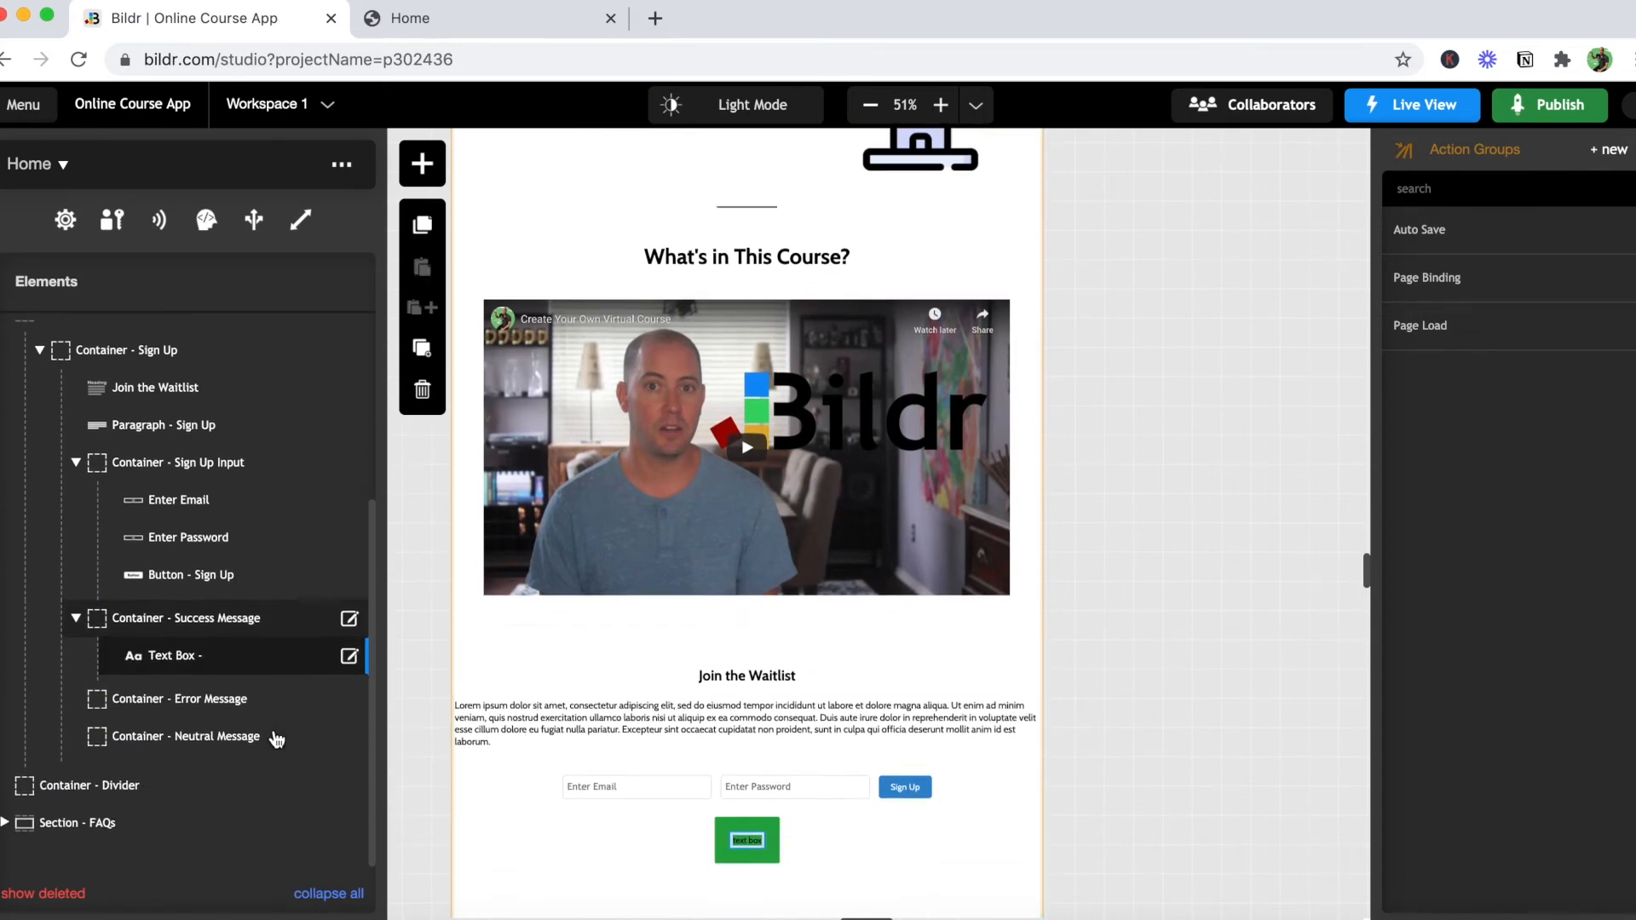
pyautogui.click(349, 654)
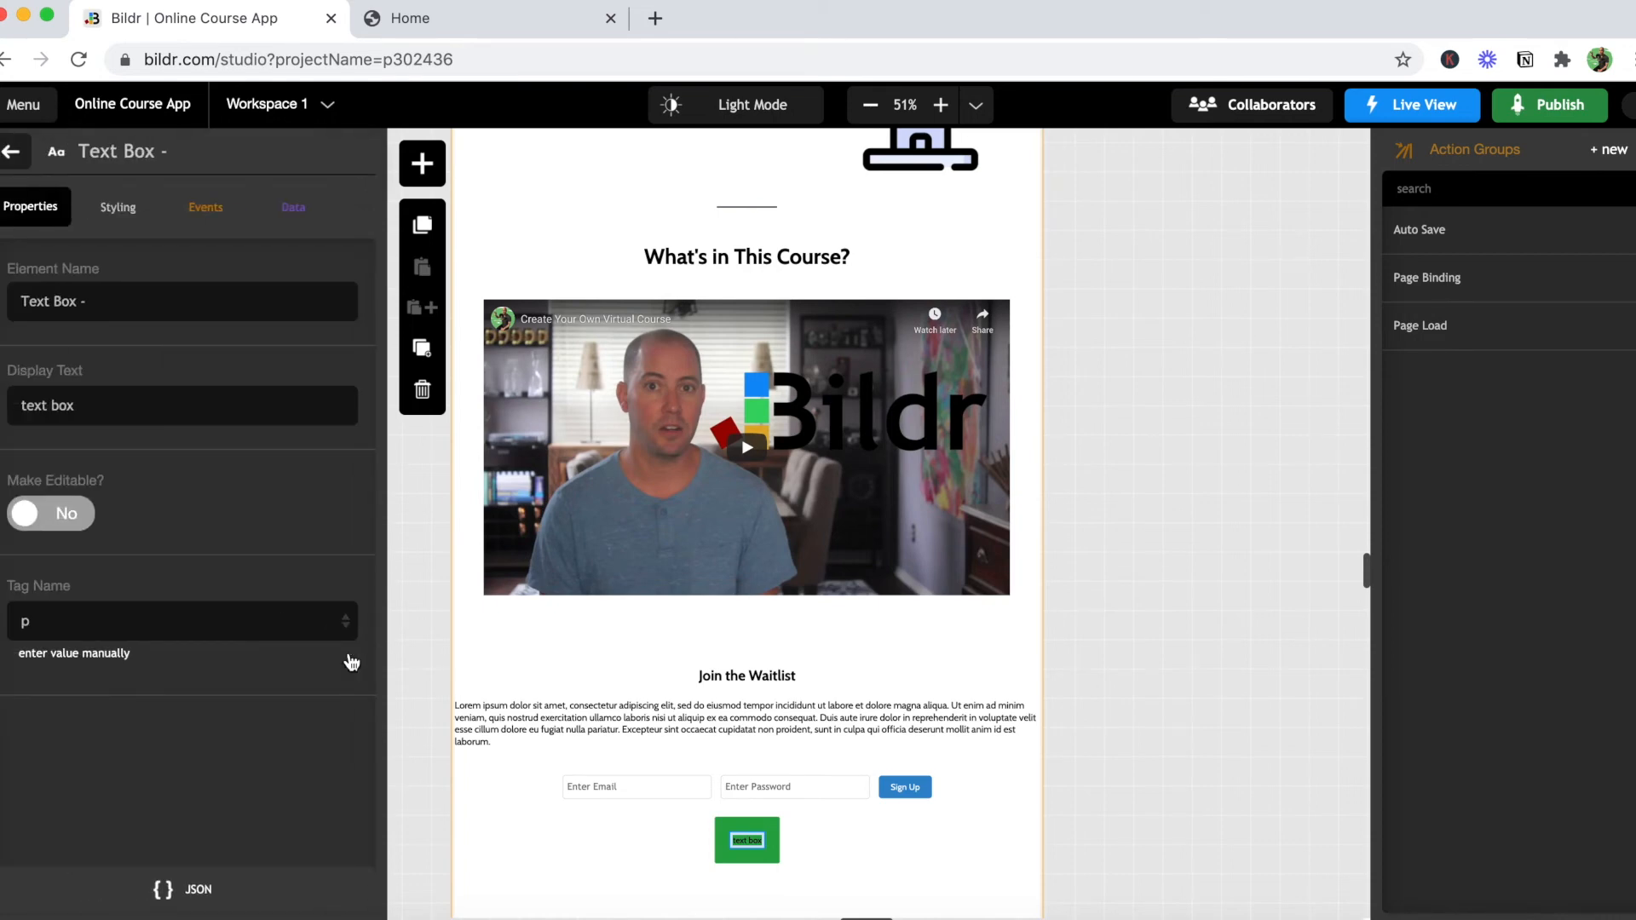
pyautogui.tripleClick(134, 415)
pyautogui.write('Tan')
pyautogui.write('hanks fo')
pyautogui.write('r s')
pyautogui.write('igning up!')
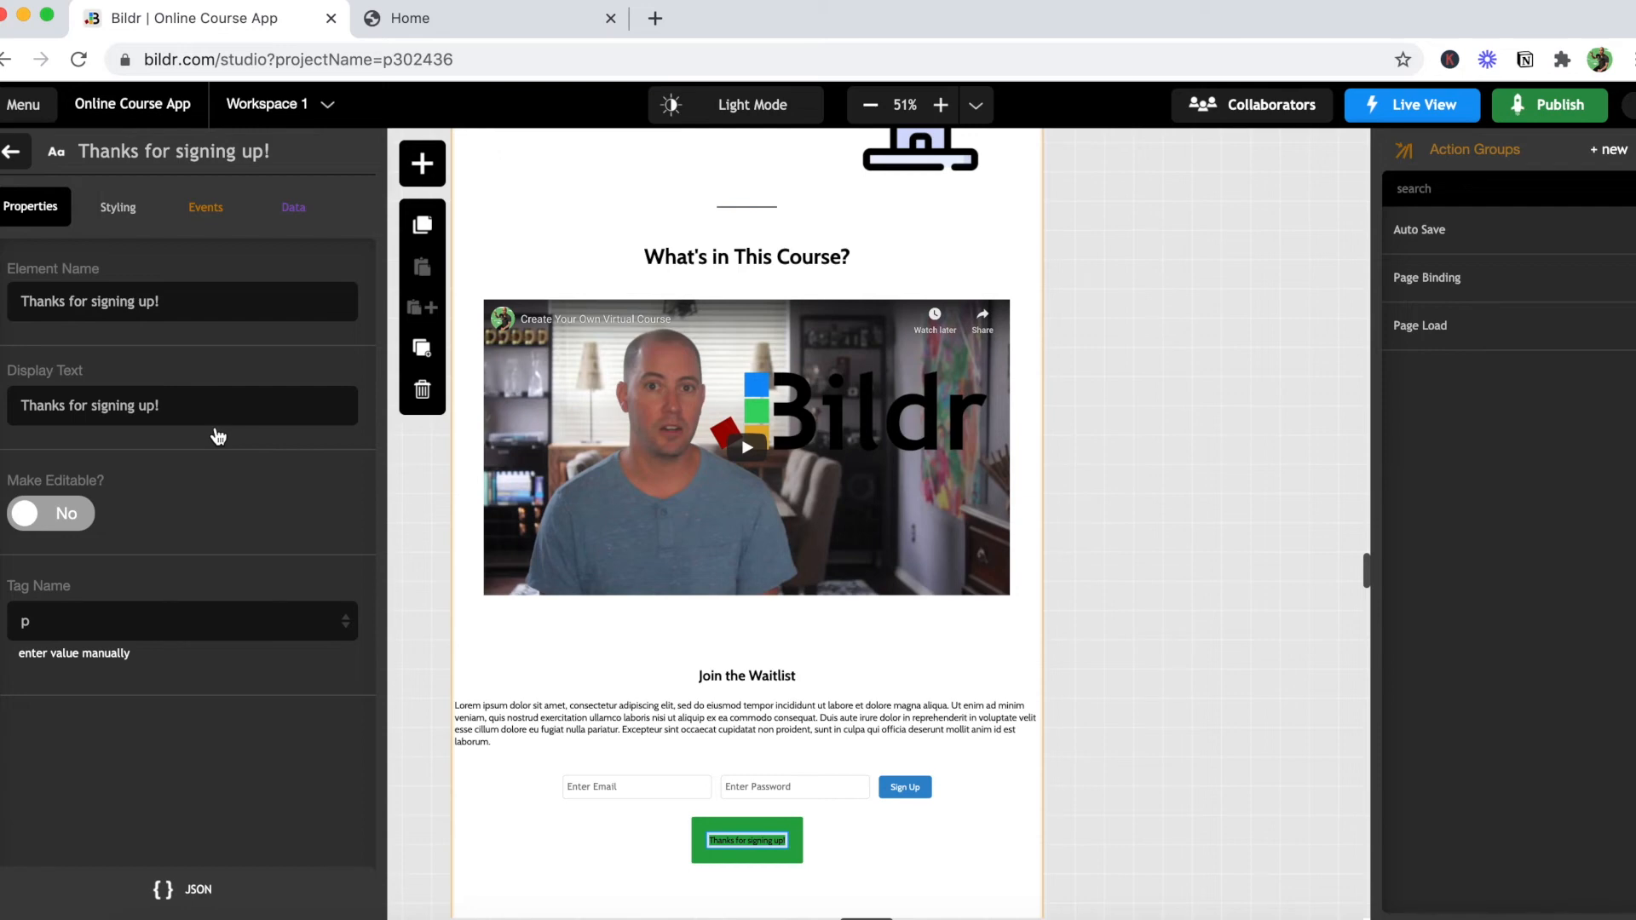
pyautogui.click(15, 158)
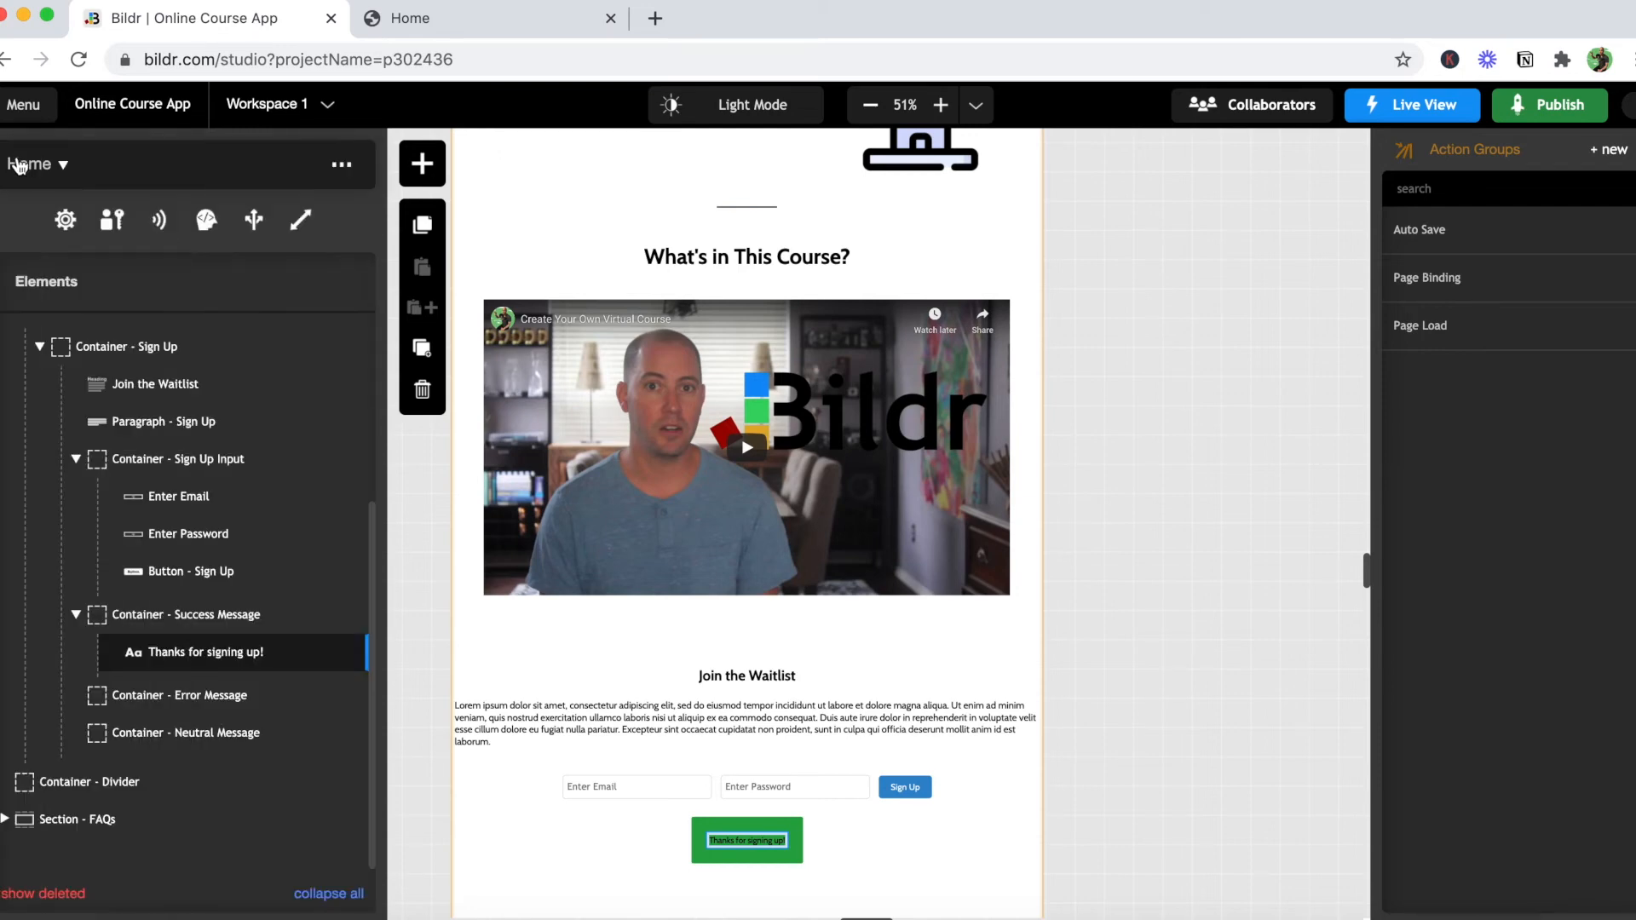
# Step: Give the "Thanks for signing up!" text box an inline color of #ffffff and return to the element list
pyautogui.click(354, 661)
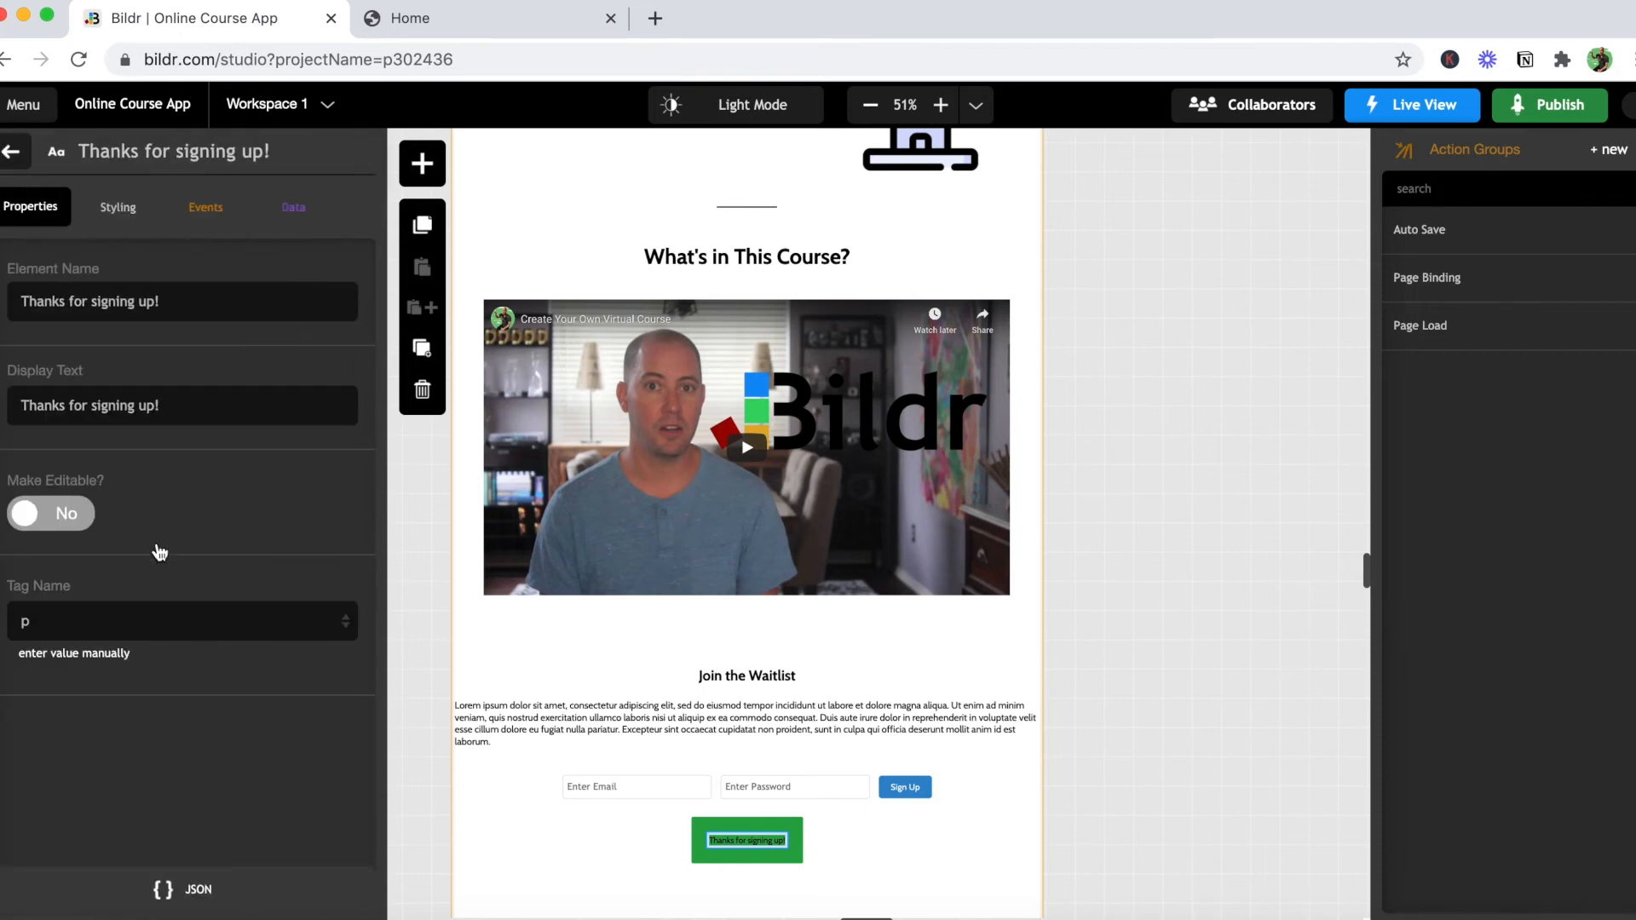
pyautogui.click(117, 212)
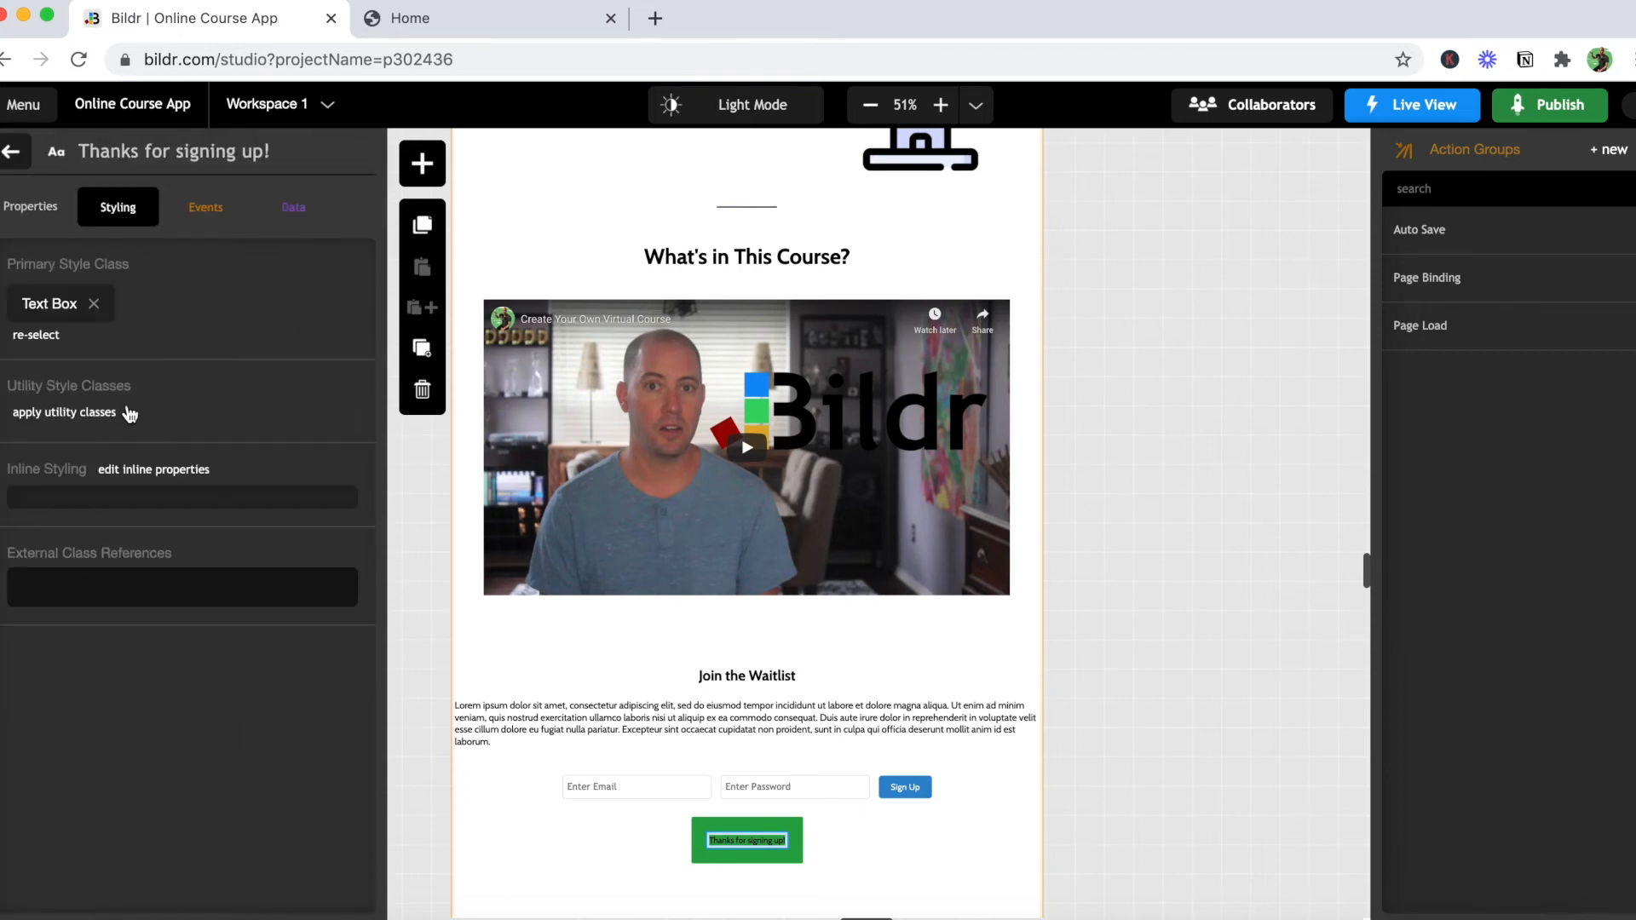
pyautogui.click(151, 471)
pyautogui.click(332, 212)
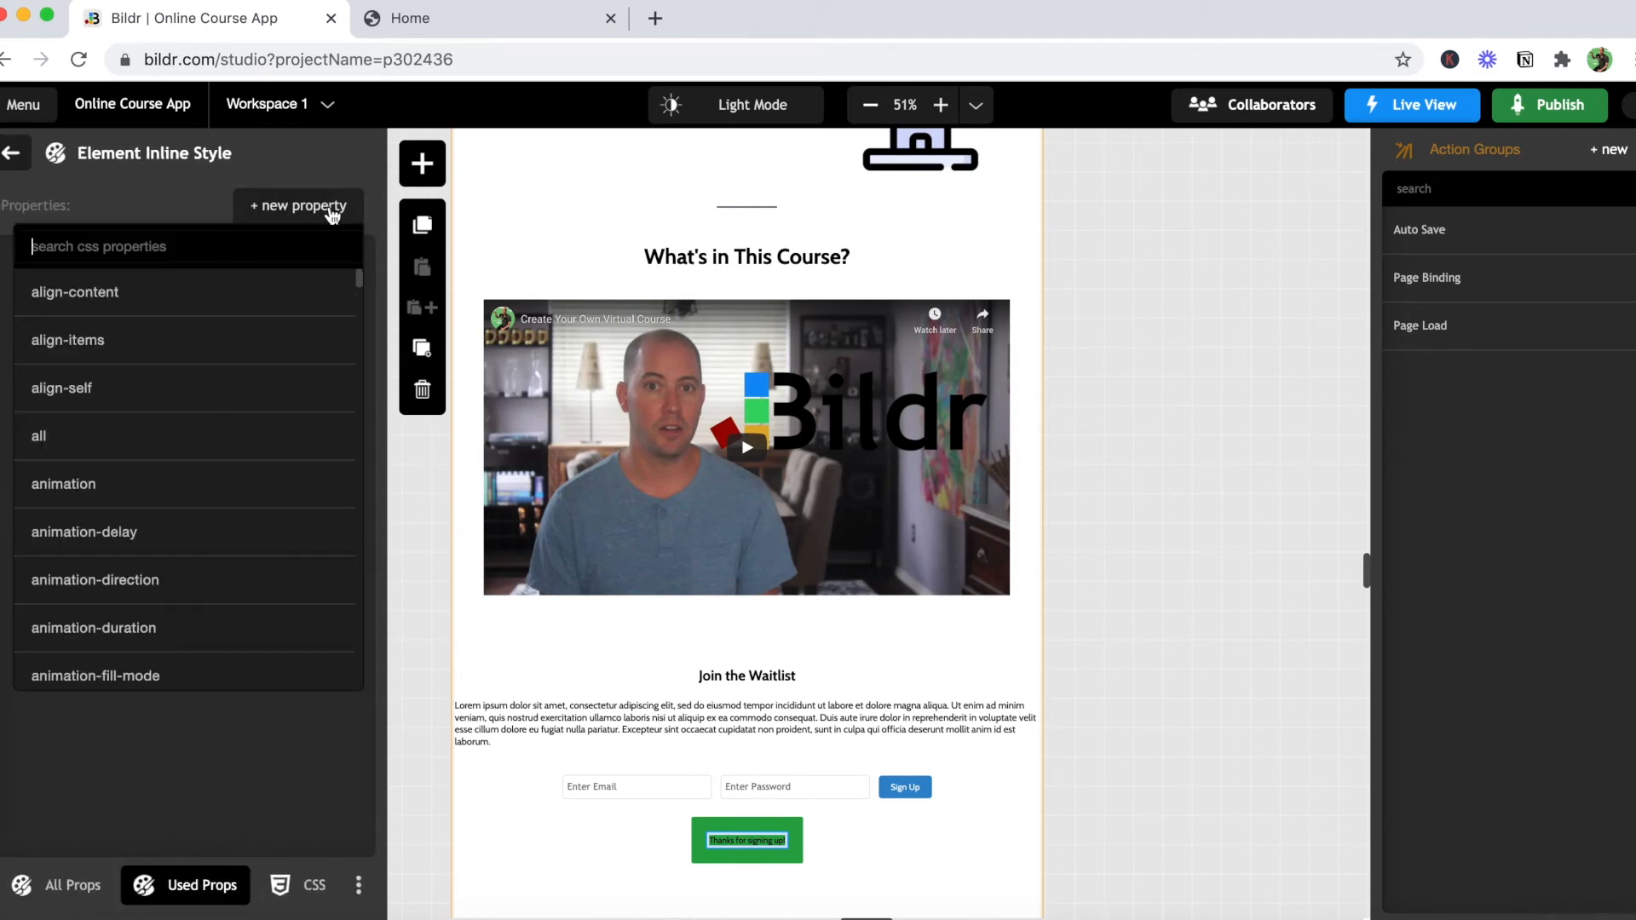
pyautogui.write('in')
pyautogui.press('BackSpace')
pyautogui.press('BackSpace')
pyautogui.write('color')
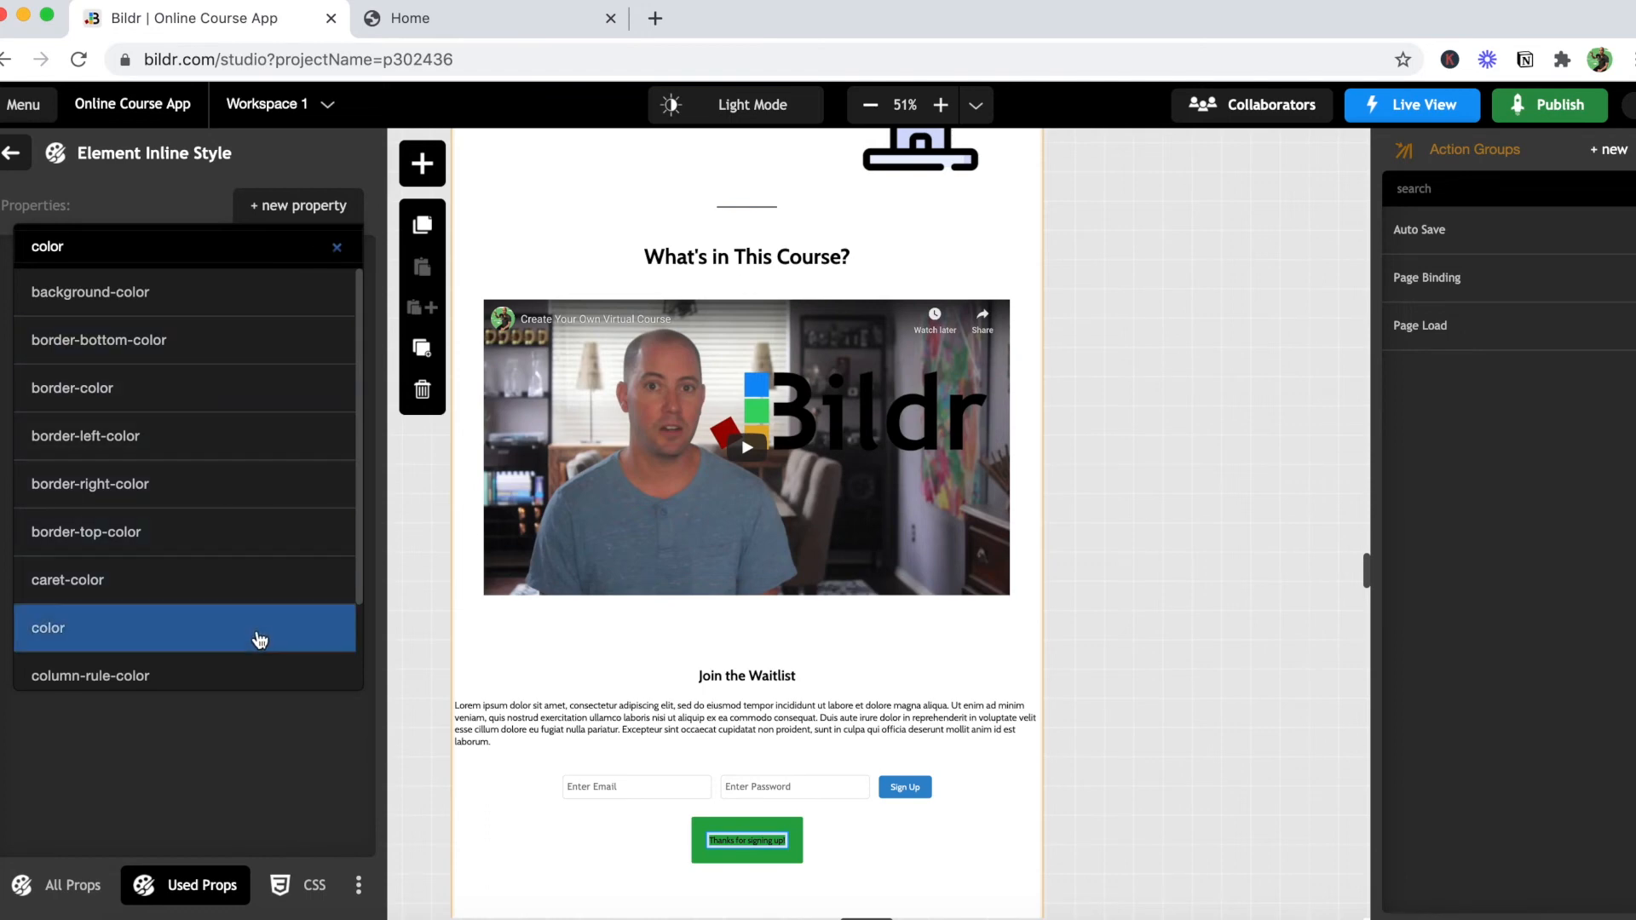
pyautogui.click(260, 640)
pyautogui.write('#ffffff')
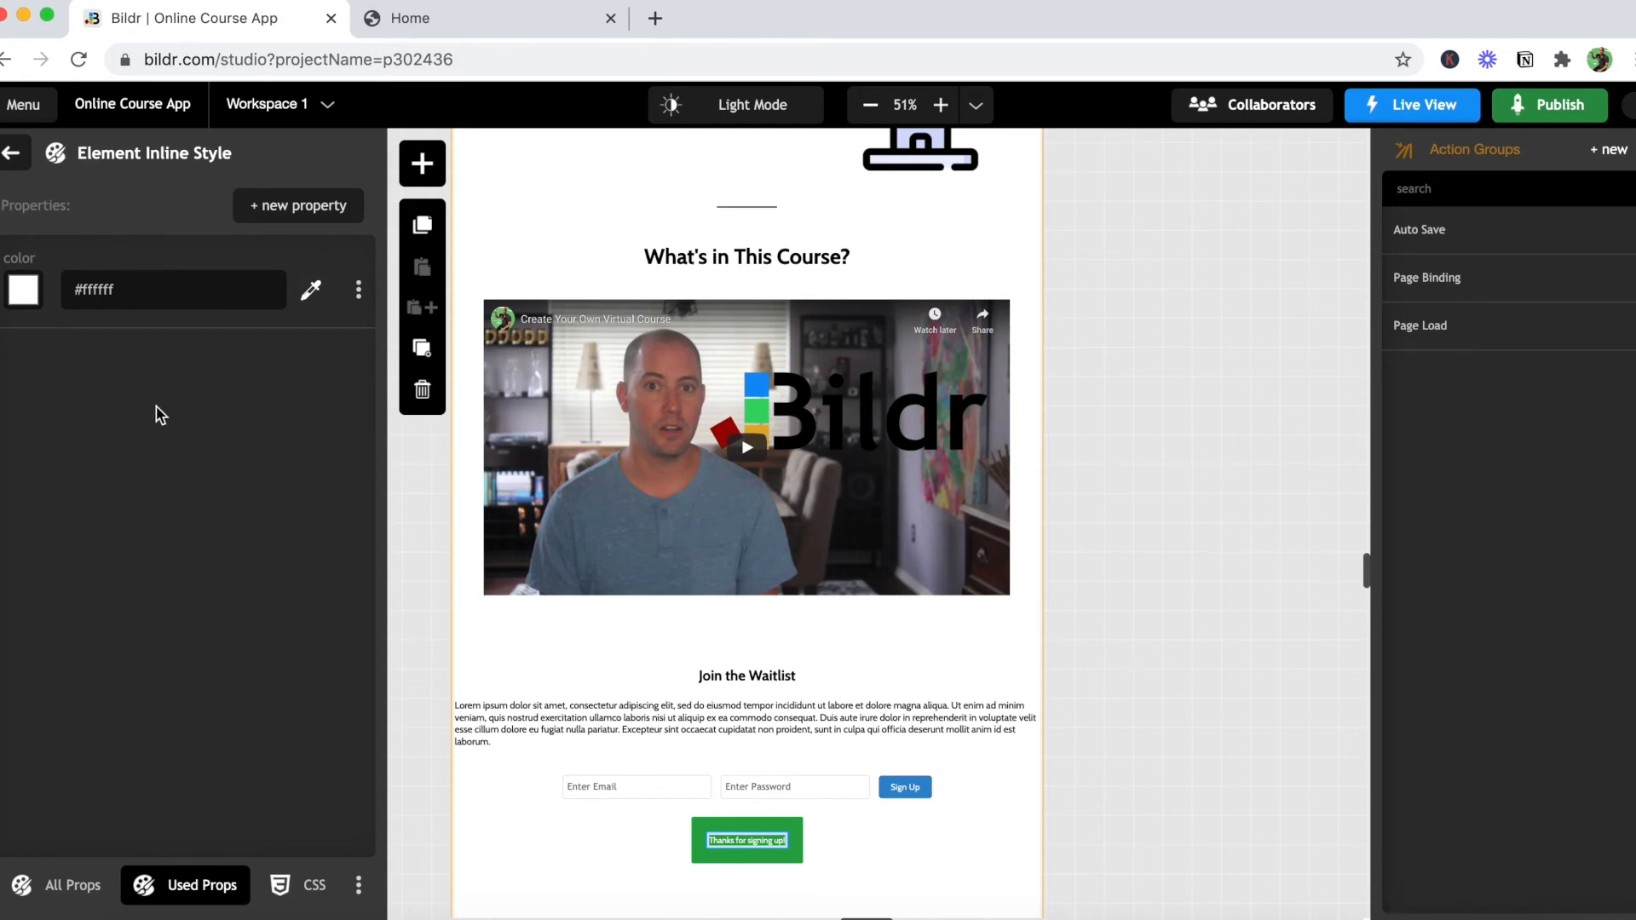
pyautogui.hscroll(1, 21, 173)
pyautogui.click(19, 168)
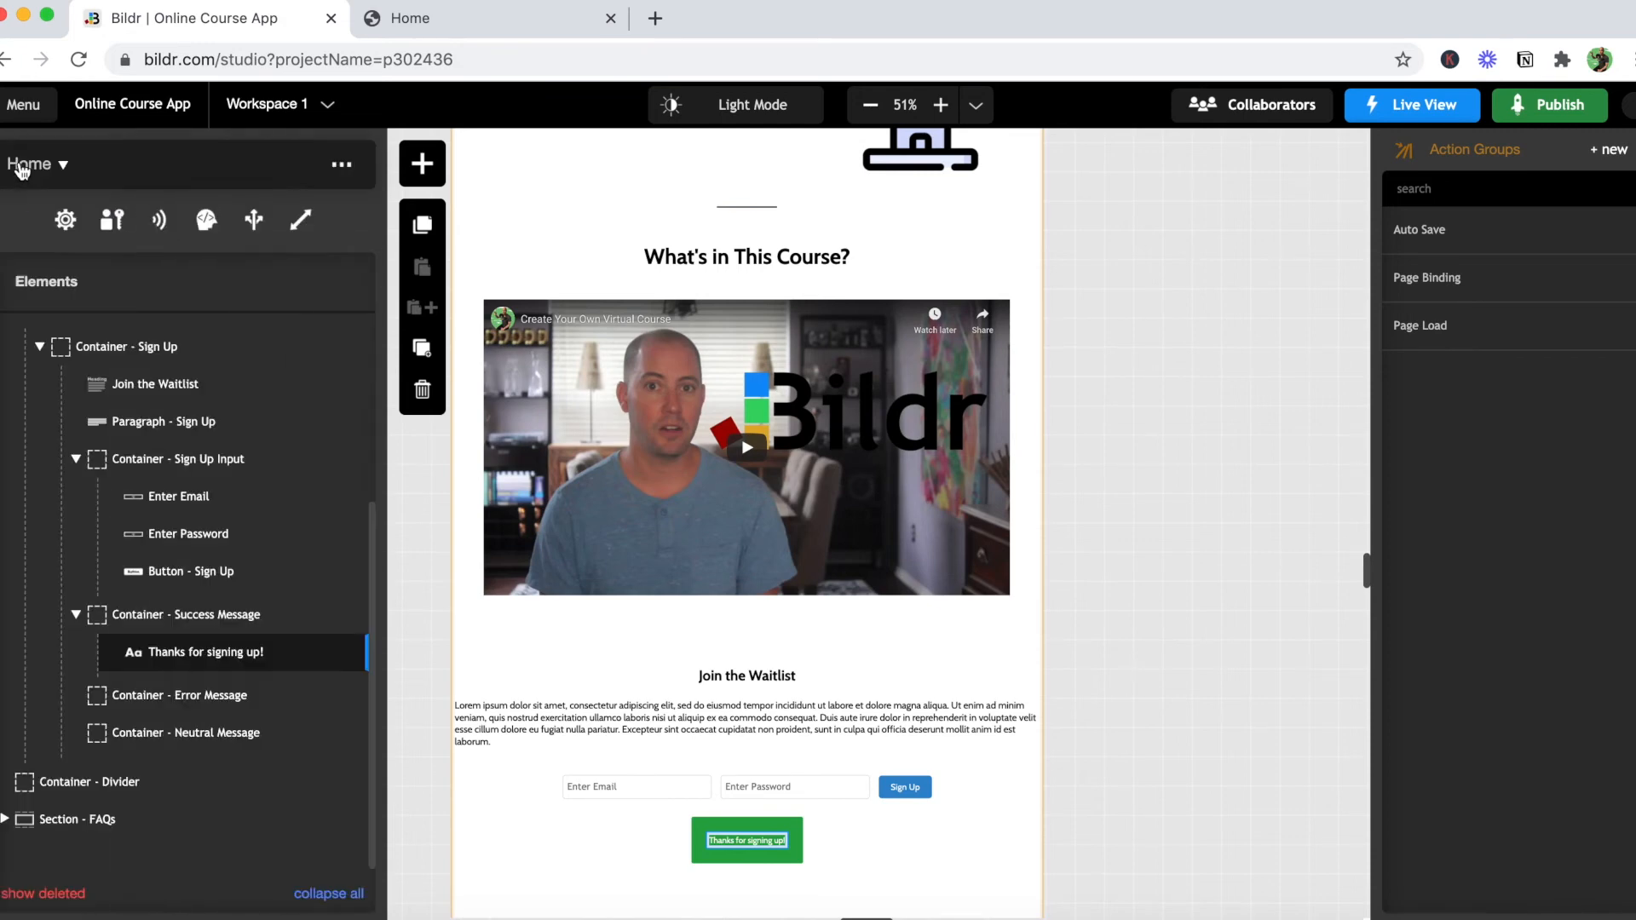
# Step: Apply the "Warning Message" utility class to Container - Error Message and return to the element list
pyautogui.click(349, 697)
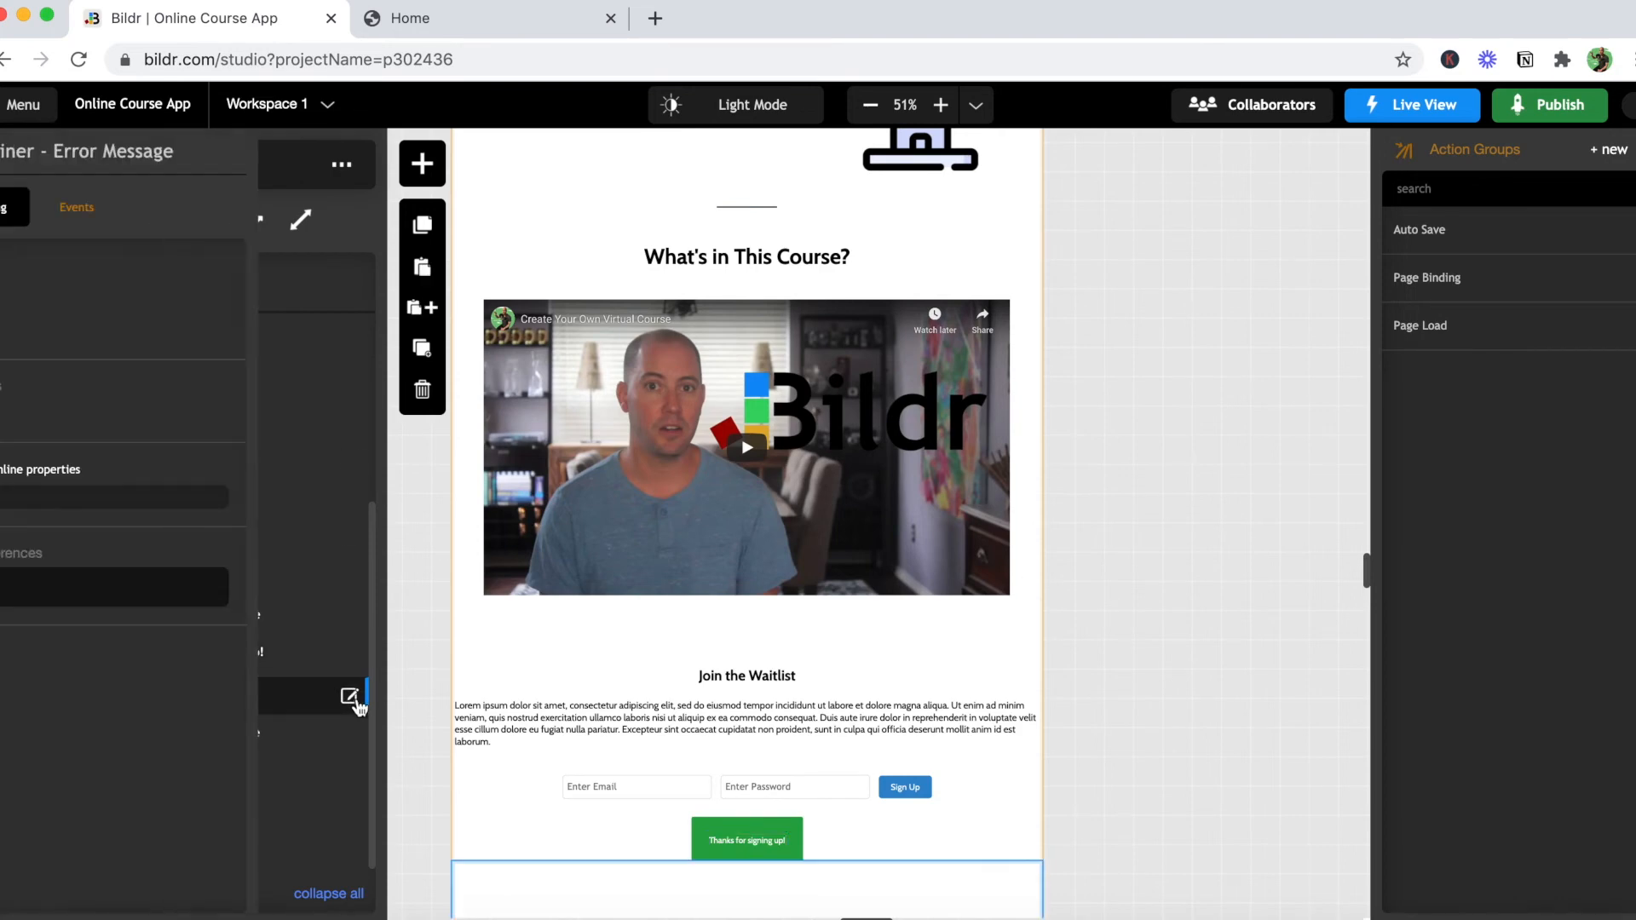
pyautogui.click(98, 414)
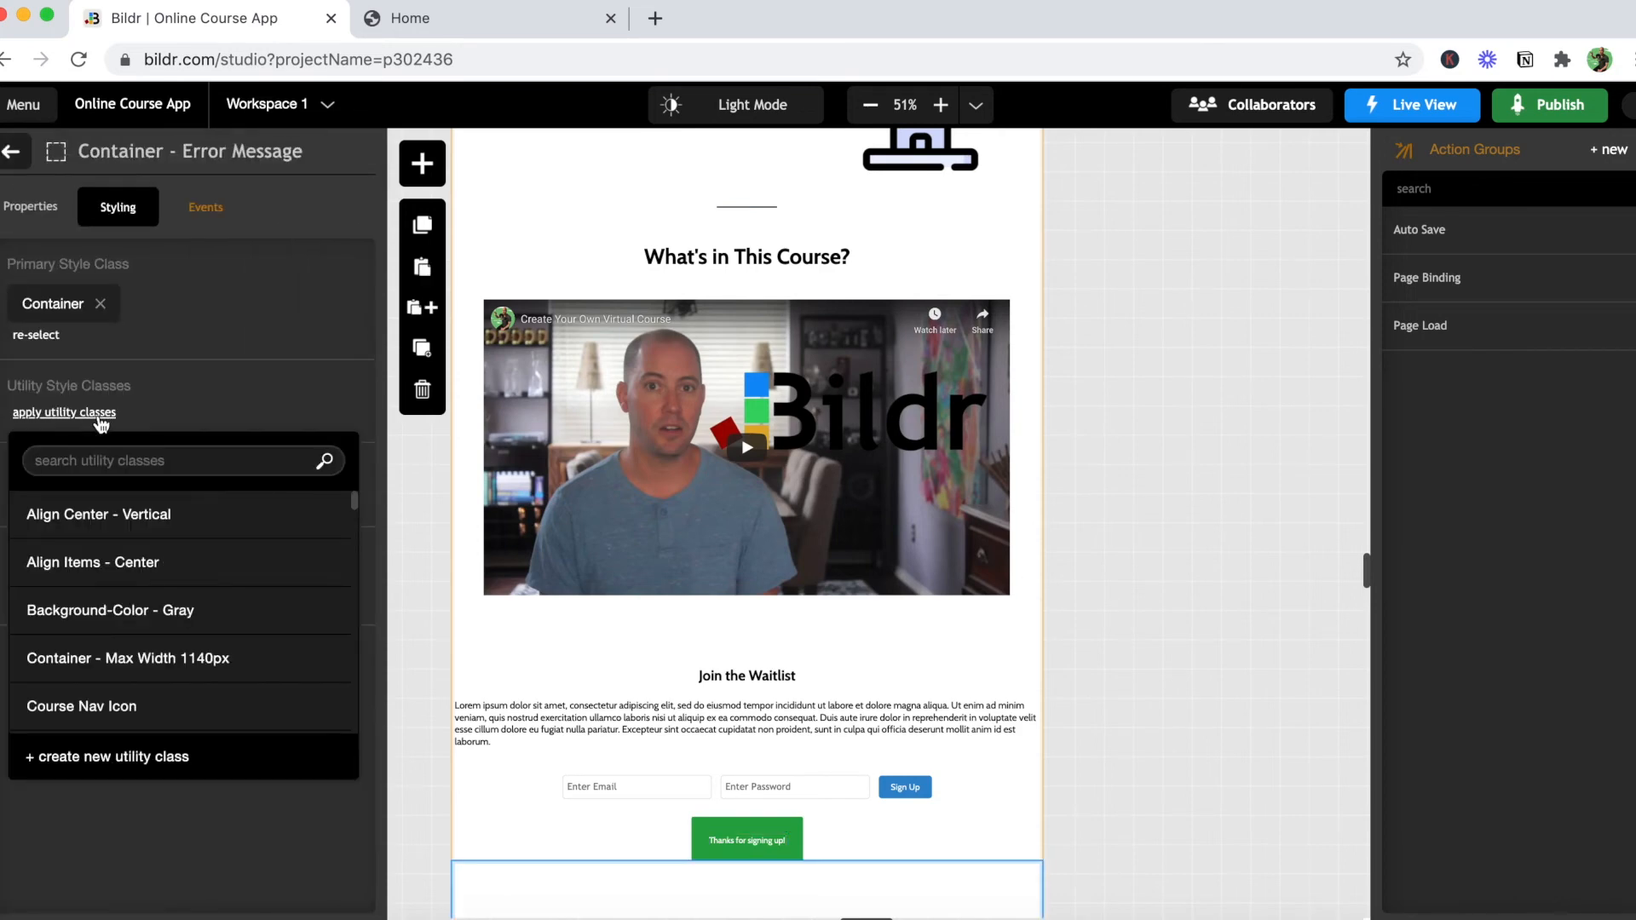
pyautogui.write('mess')
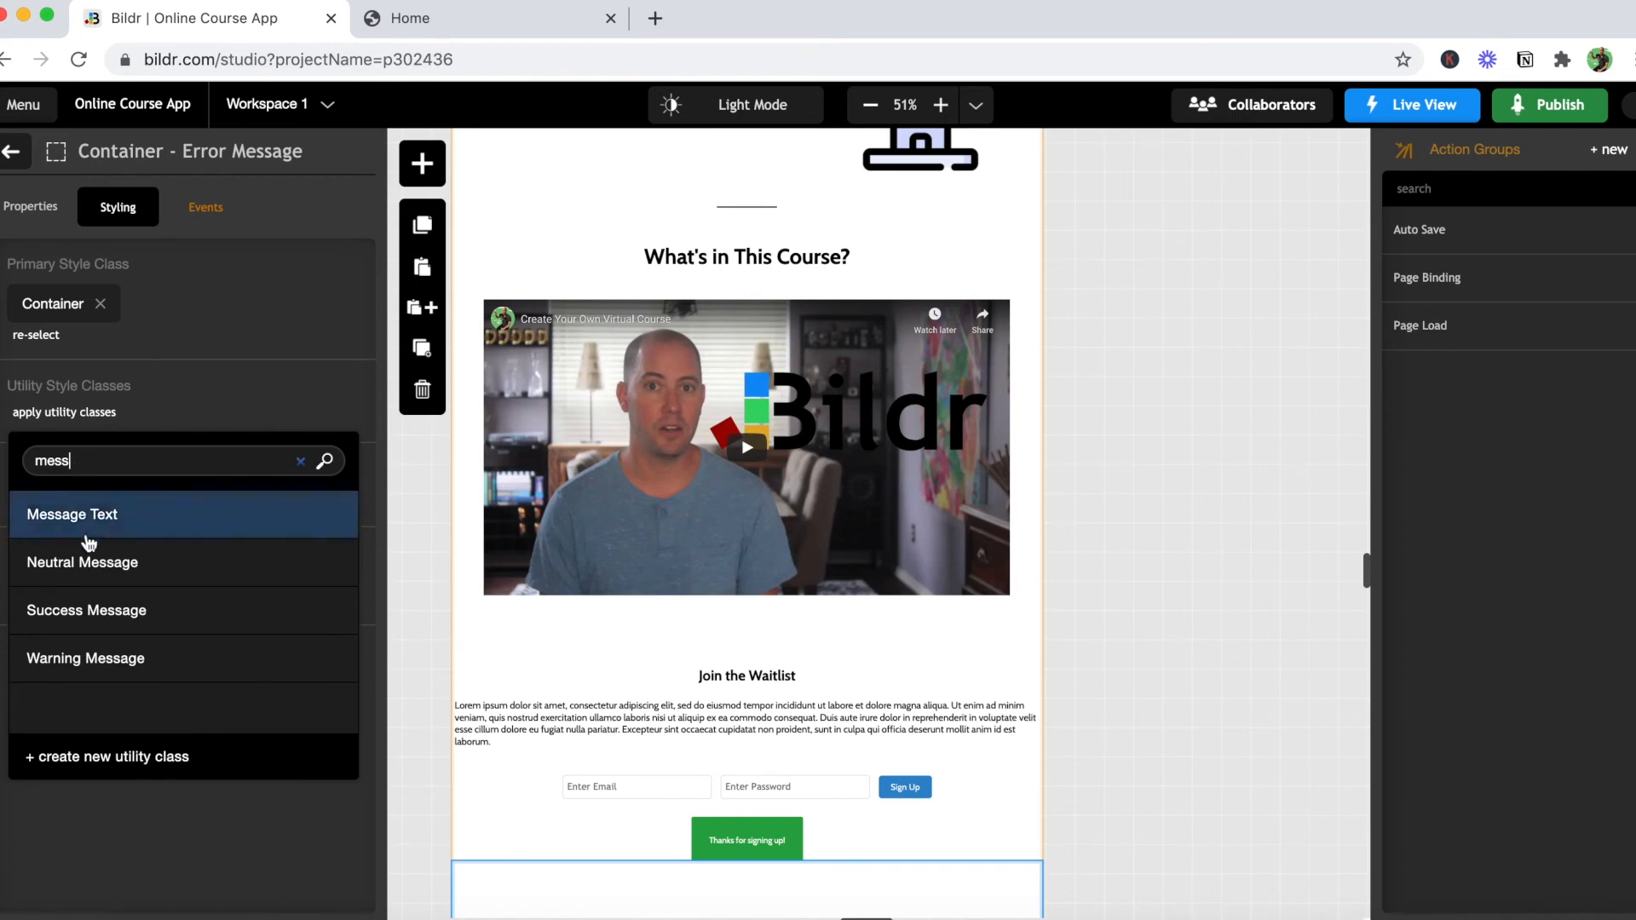
pyautogui.click(129, 659)
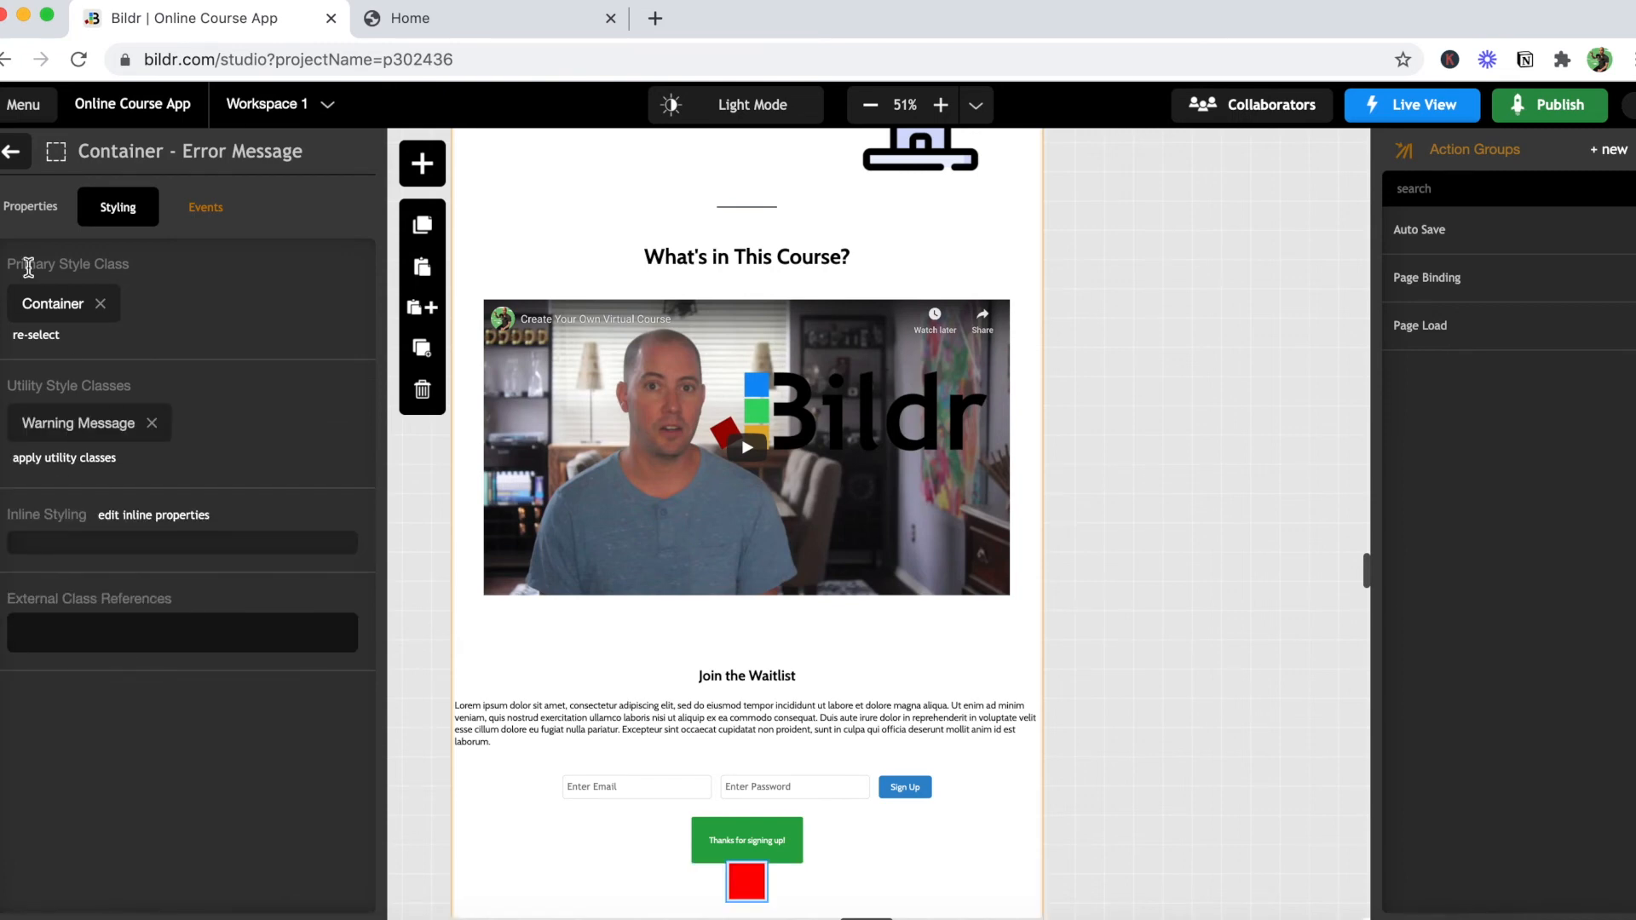
pyautogui.click(13, 156)
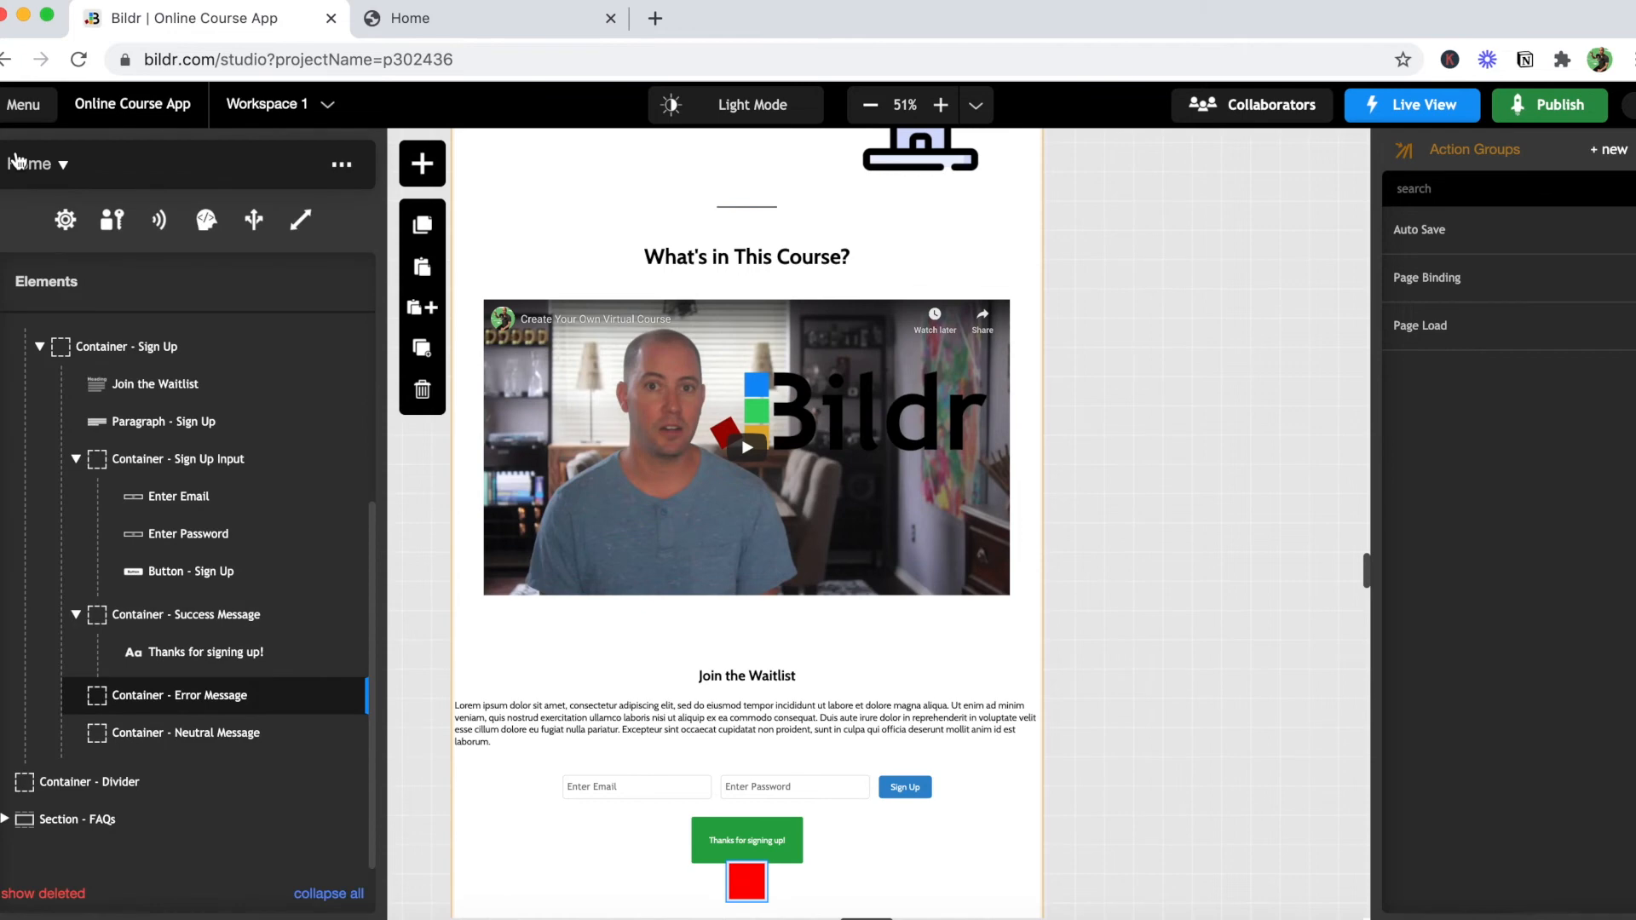
pyautogui.click(350, 697)
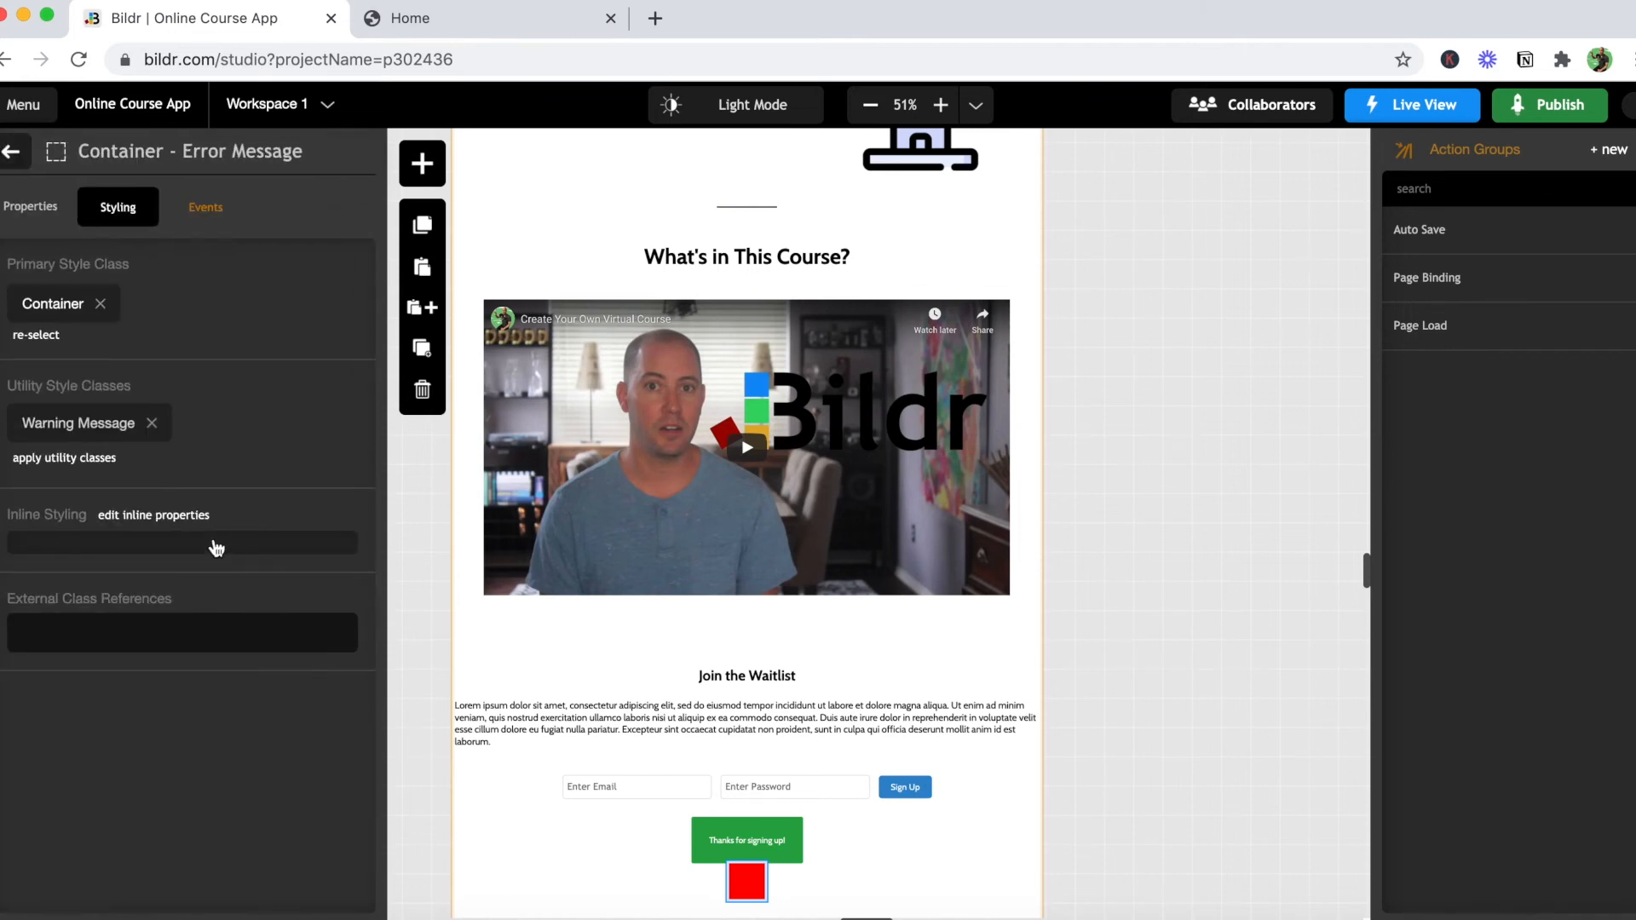
pyautogui.click(10, 162)
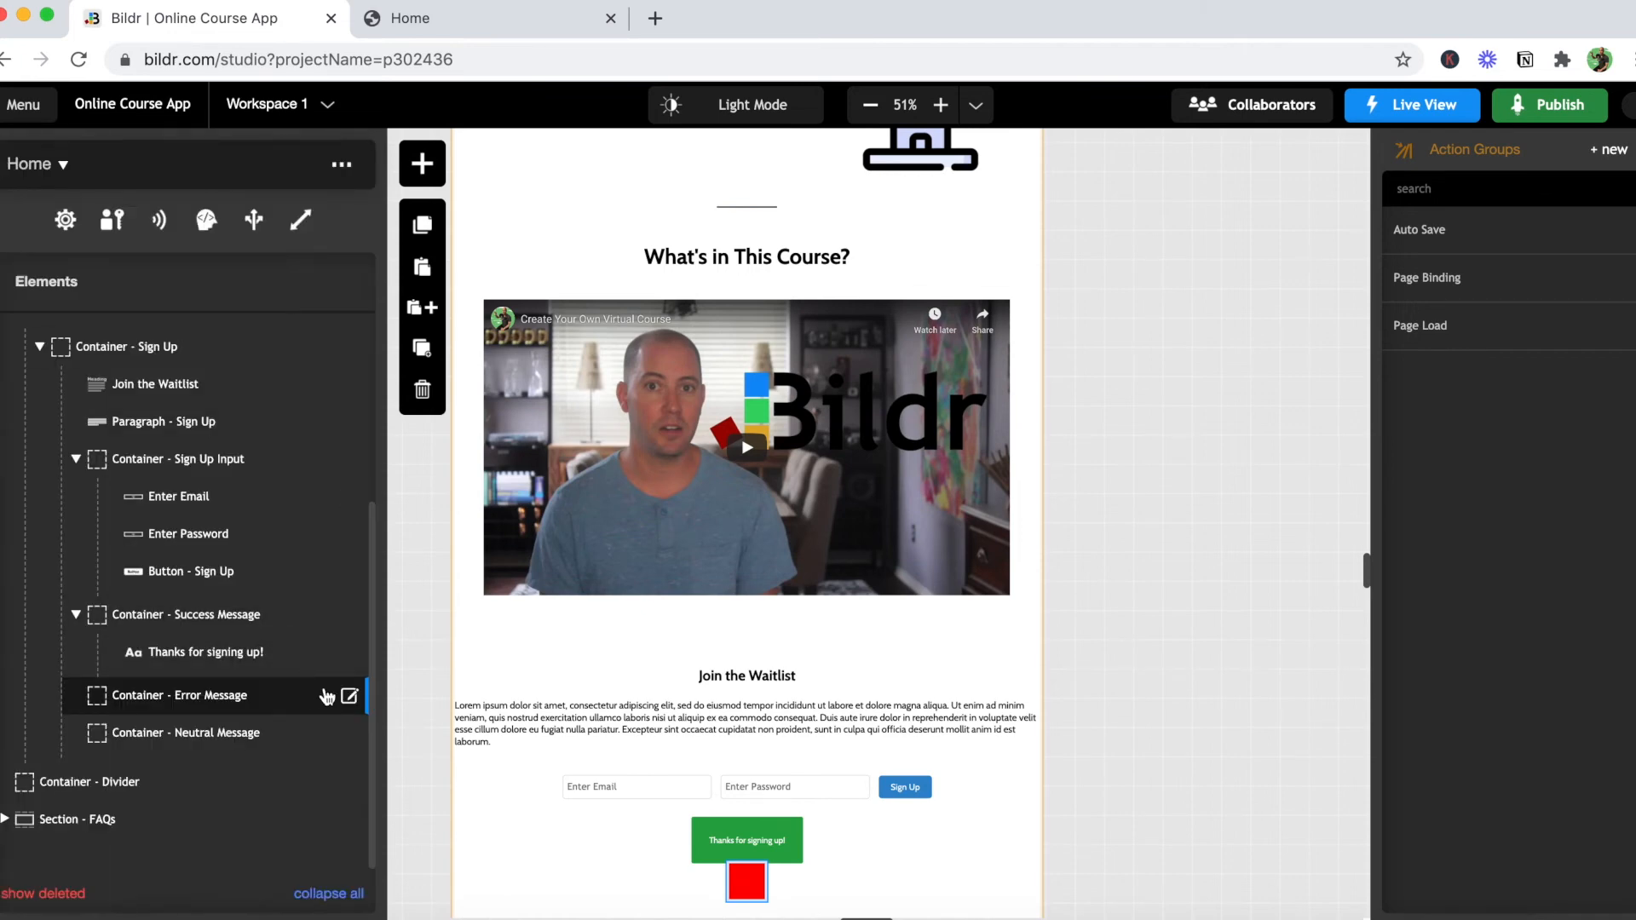
# Step: Add a Text Box element inside Container - Error Message
pyautogui.click(422, 164)
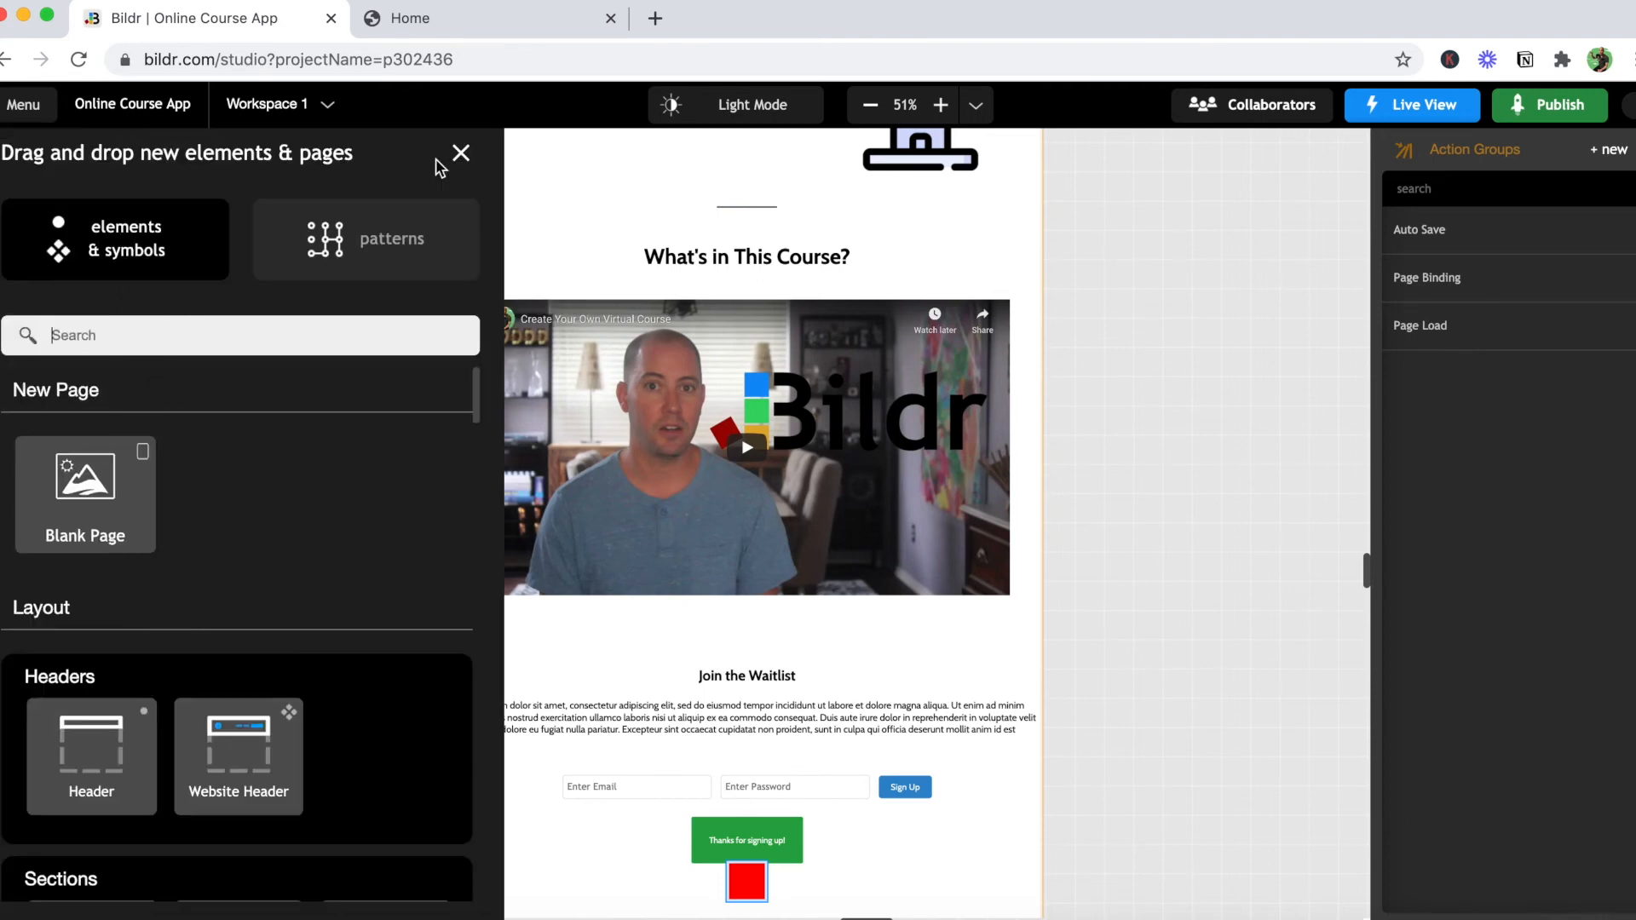
pyautogui.write('text')
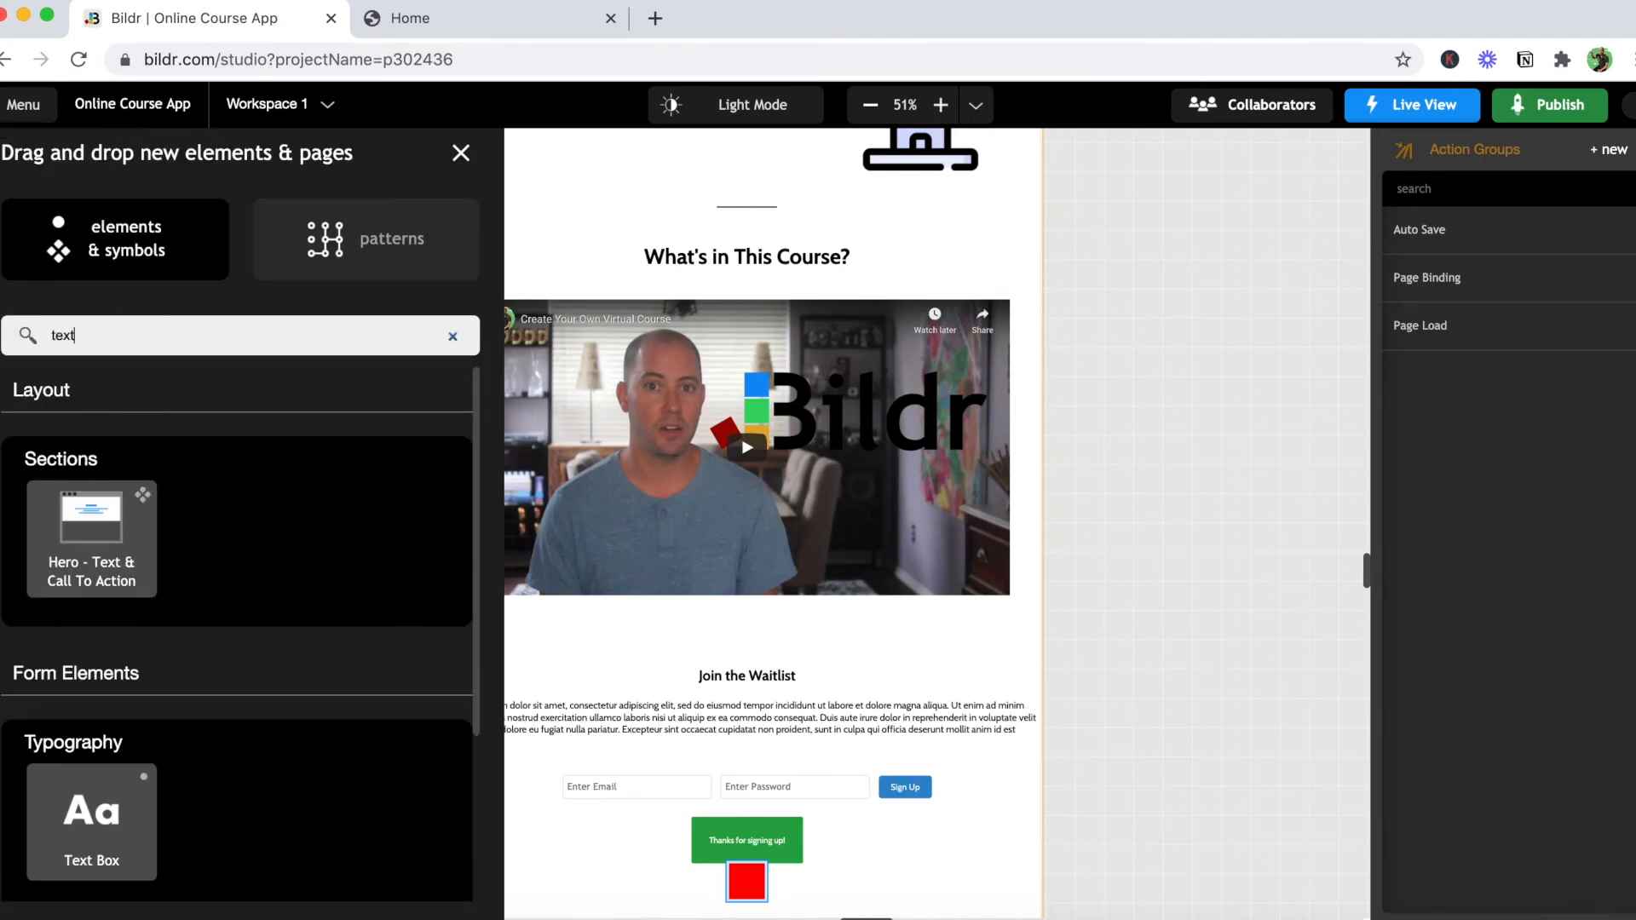
pyautogui.moveTo(72, 819); pyautogui.dragTo(266, 704)
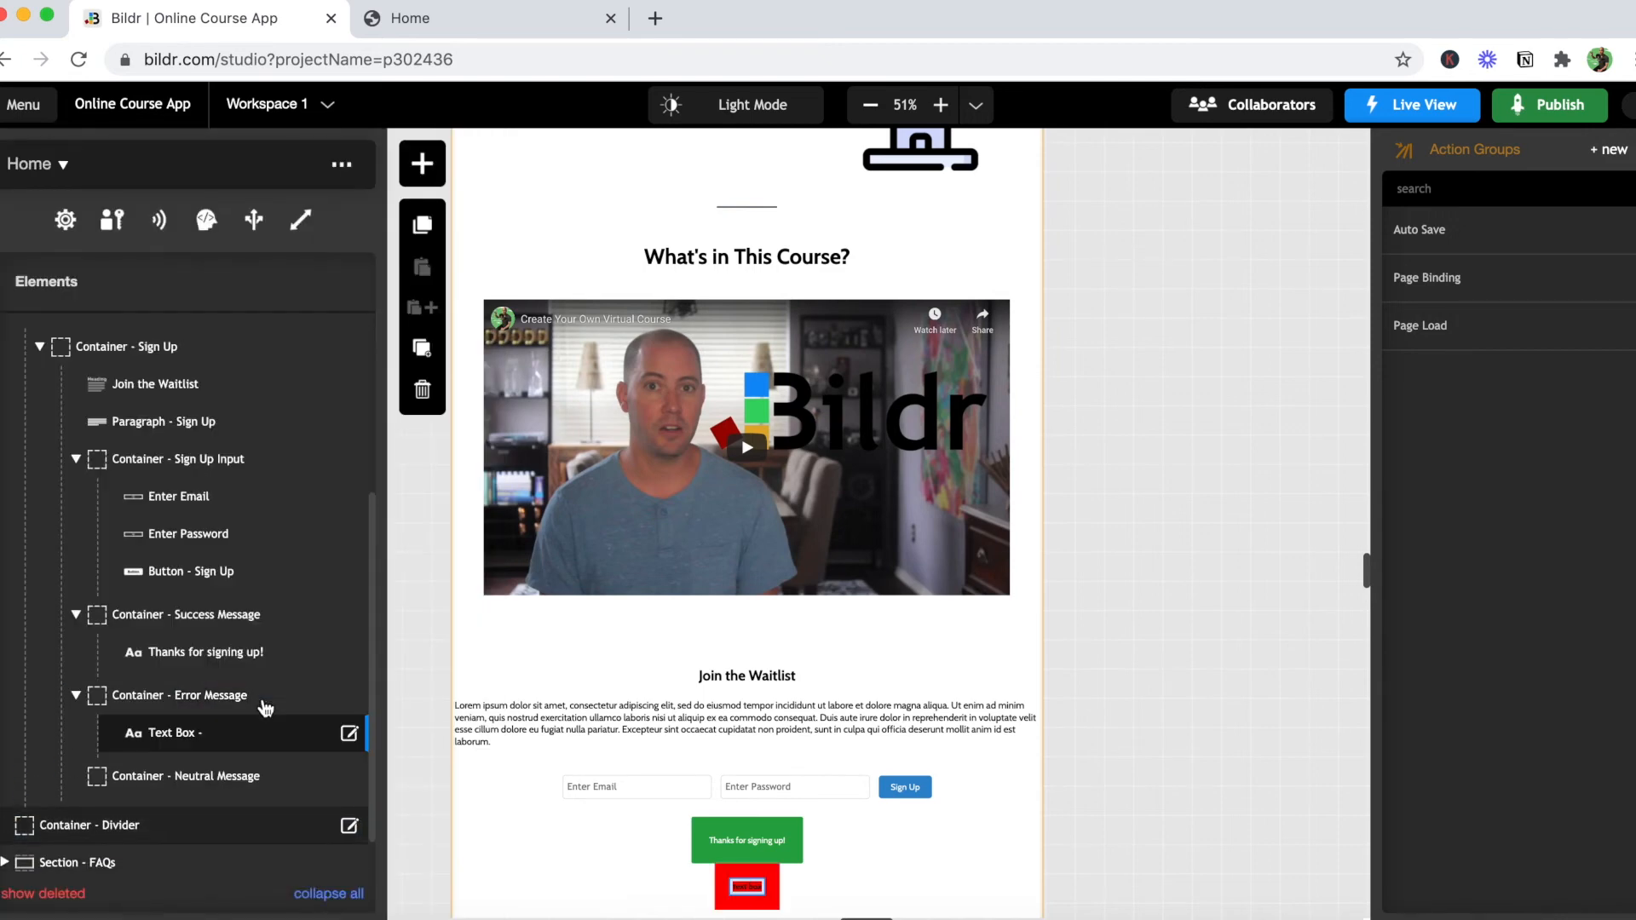
# Step: Set the display text of the error message's text box to "Oh no! Something went wrong." and show its styling settings
pyautogui.click(354, 739)
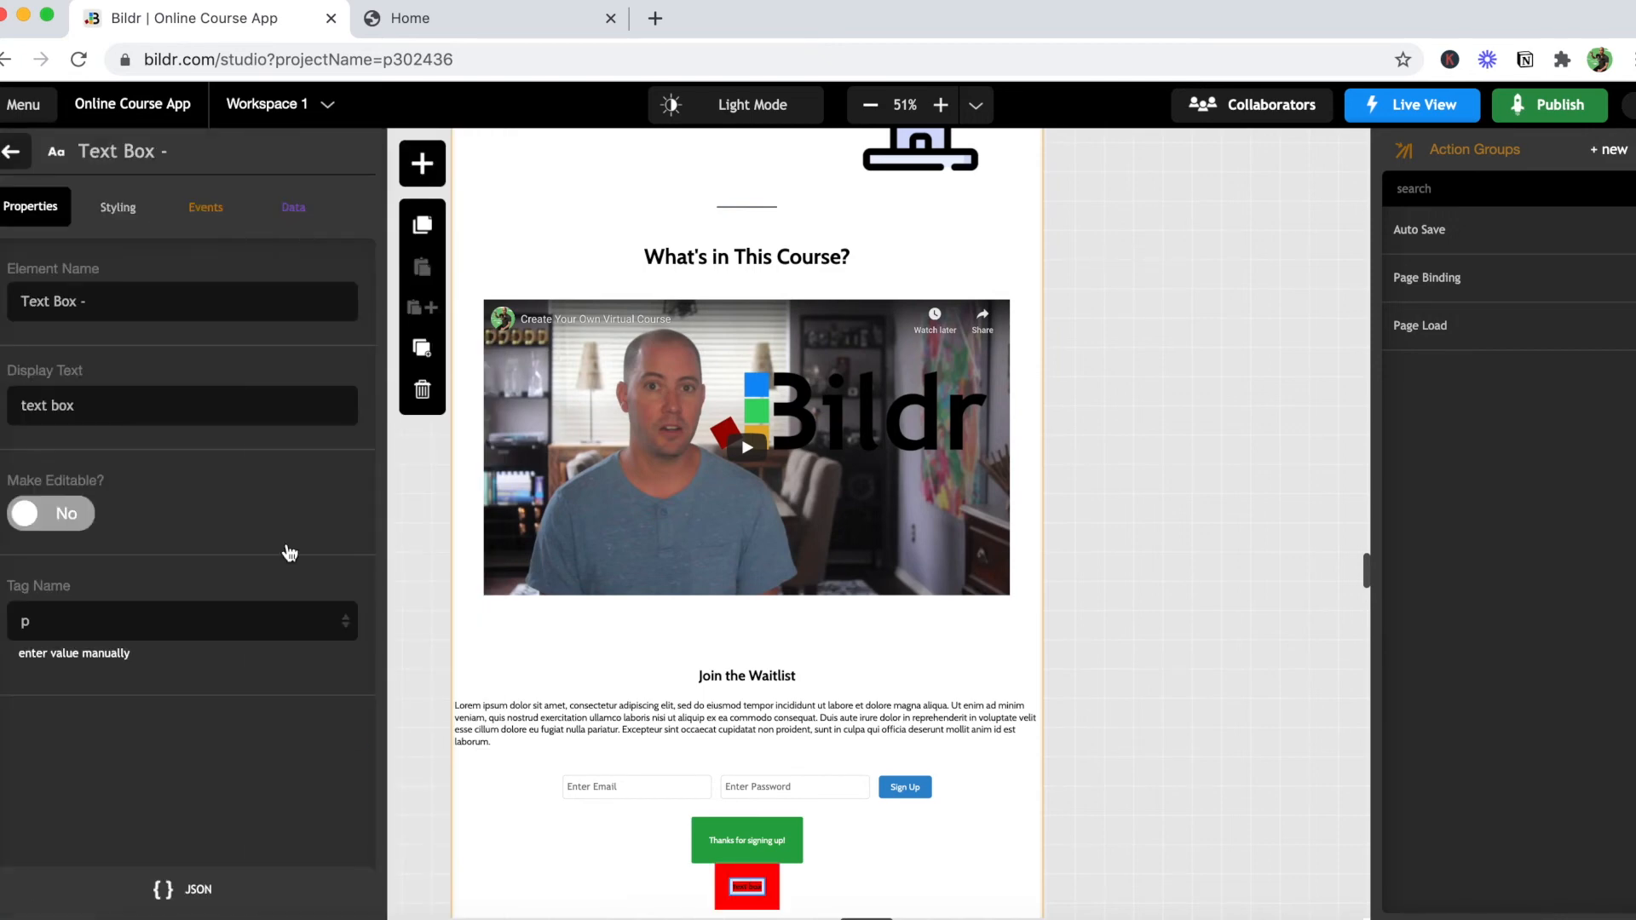
pyautogui.tripleClick(182, 418)
pyautogui.write('Oh no! Something when')
pyautogui.press('BackSpace')
pyautogui.press('BackSpace')
pyautogui.write('ent wrong.')
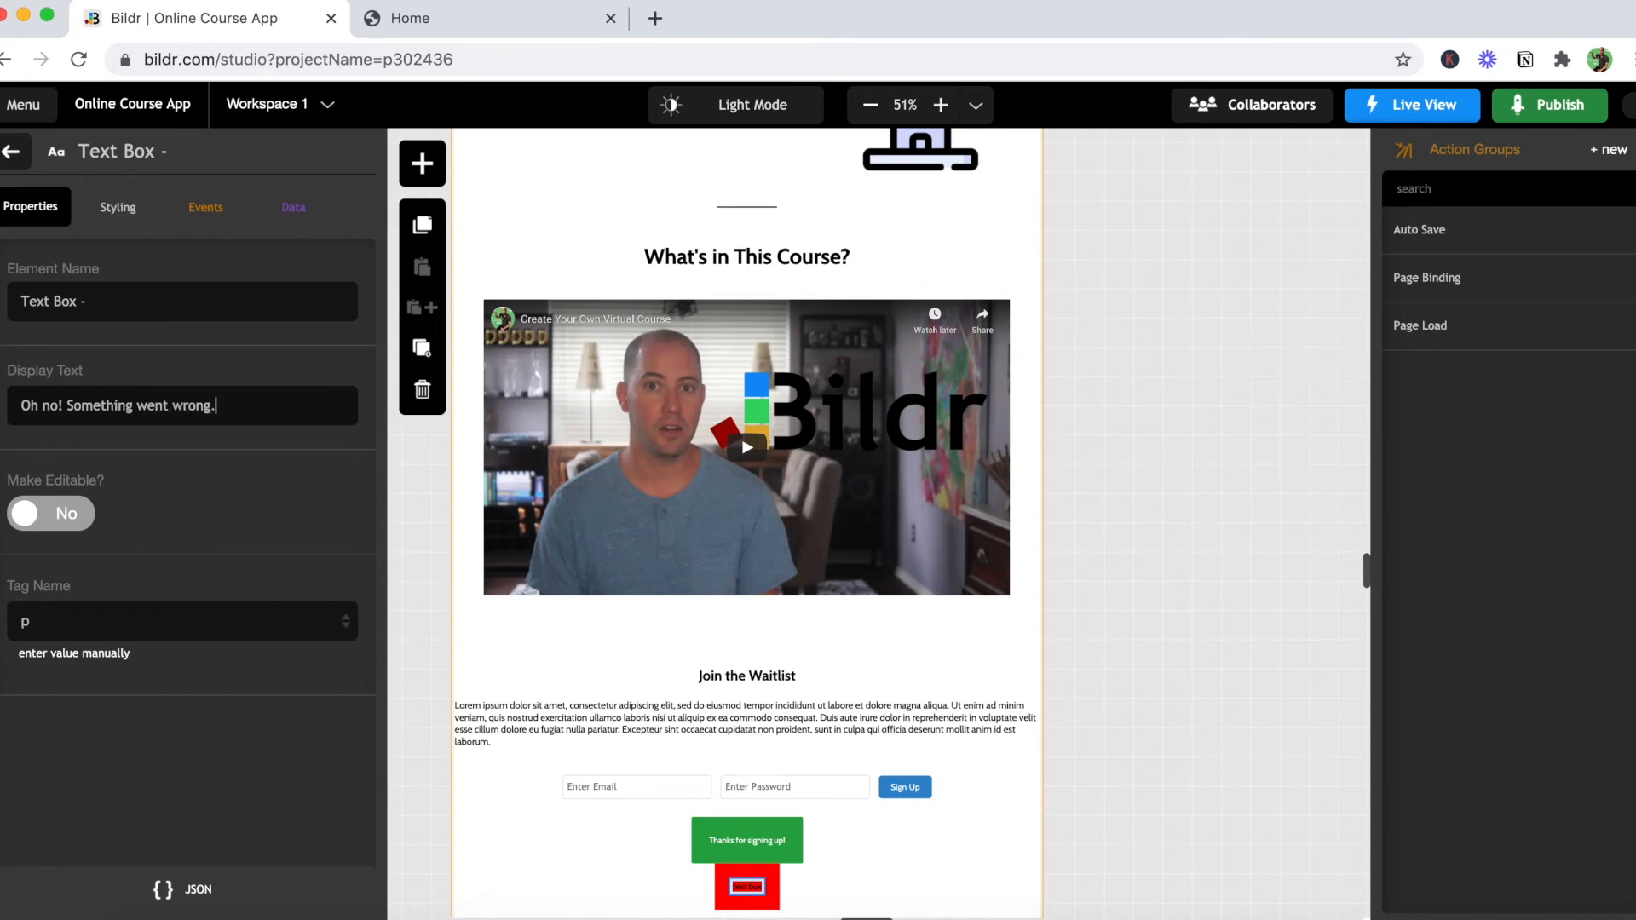
pyautogui.click(136, 217)
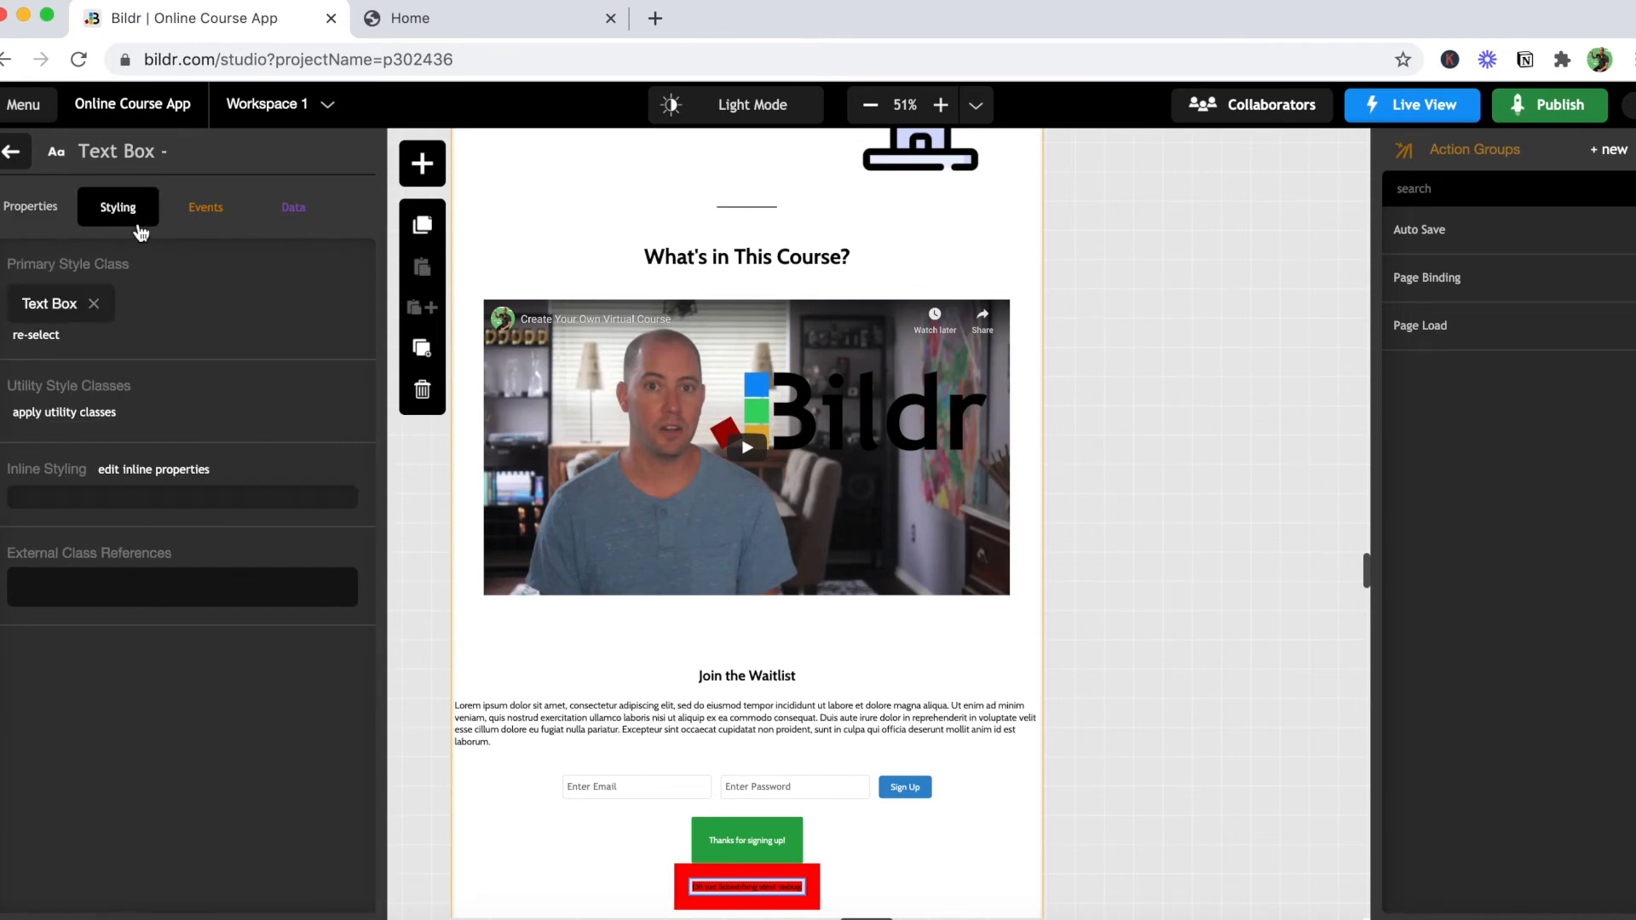
# Step: Give the "Oh no! Something went wrong." text box an inline color of #ffffff and return to the element list
pyautogui.click(174, 473)
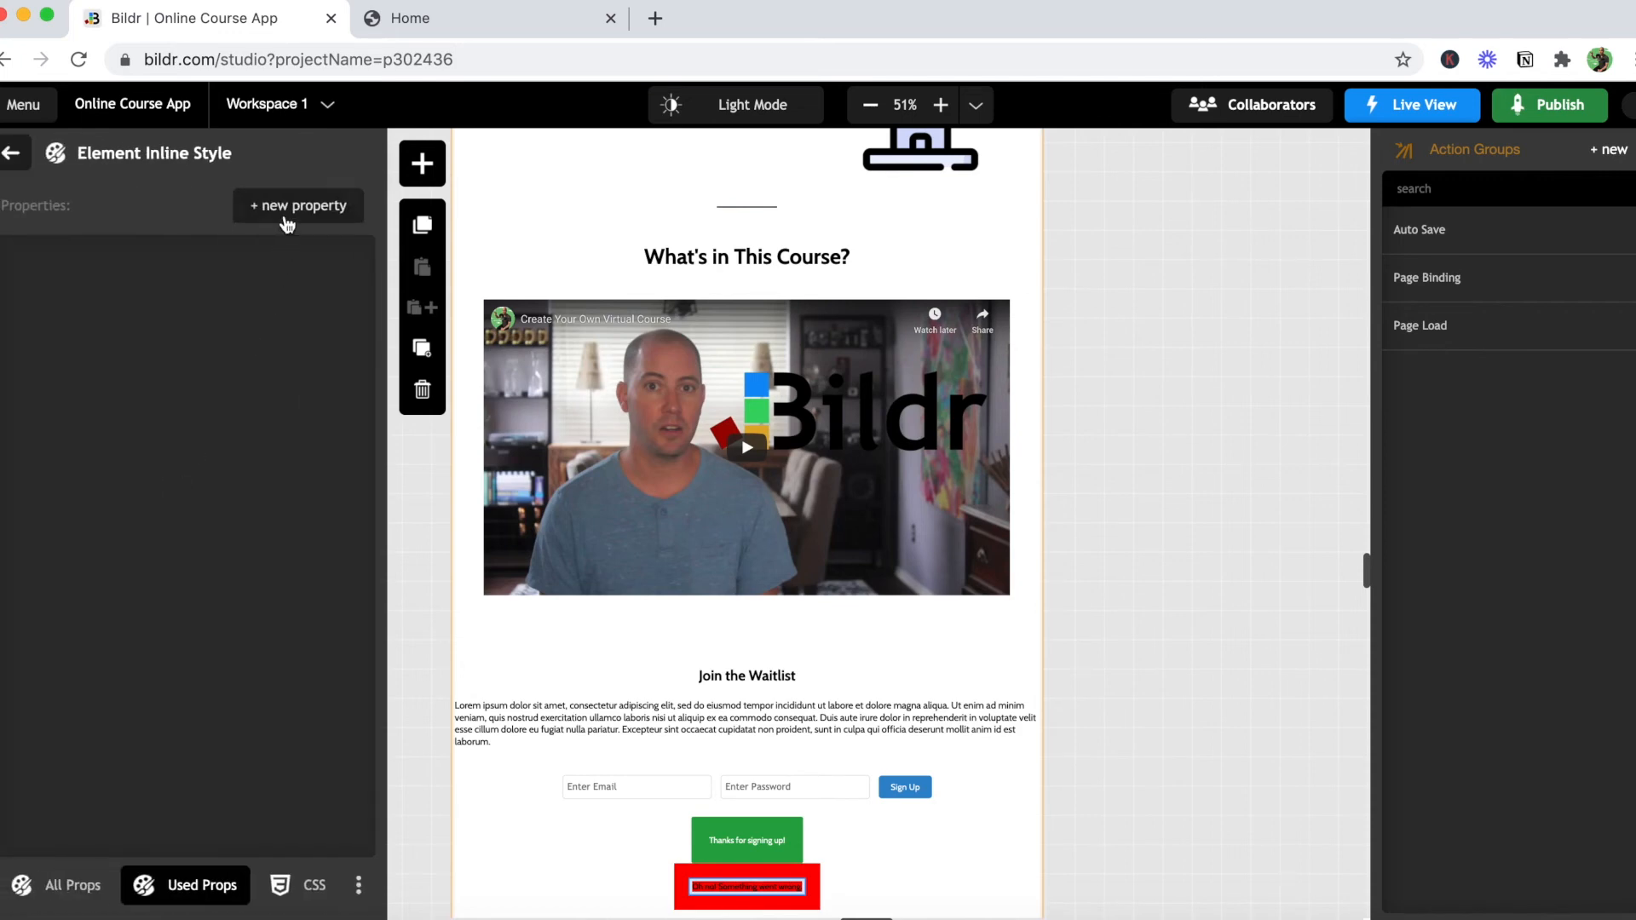
pyautogui.click(290, 207)
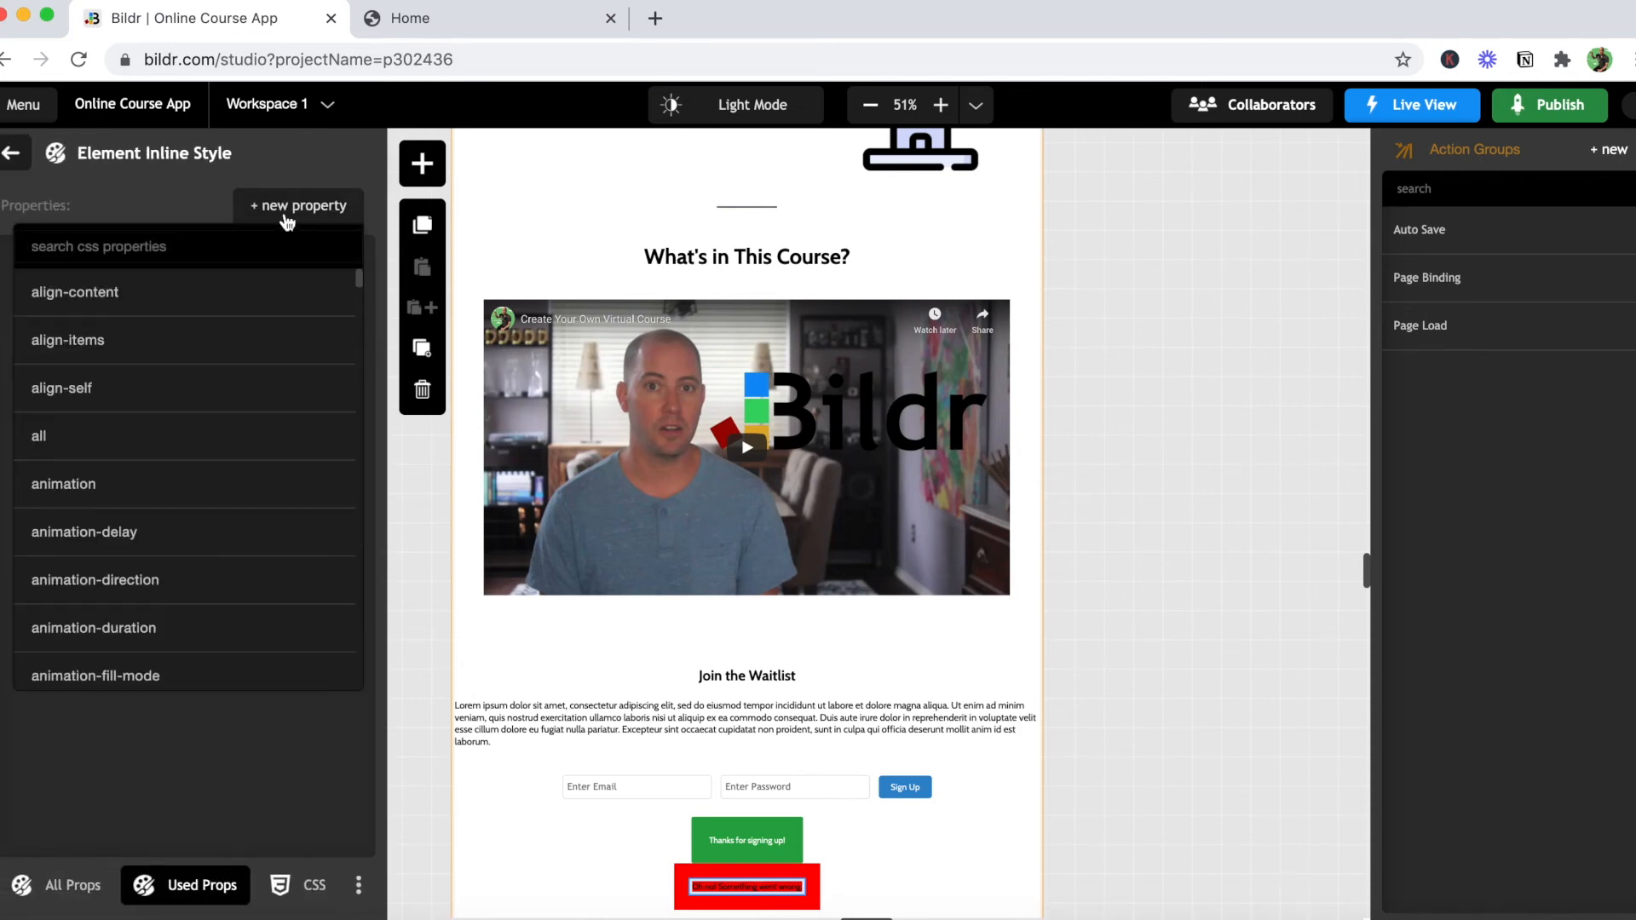
pyautogui.write('color')
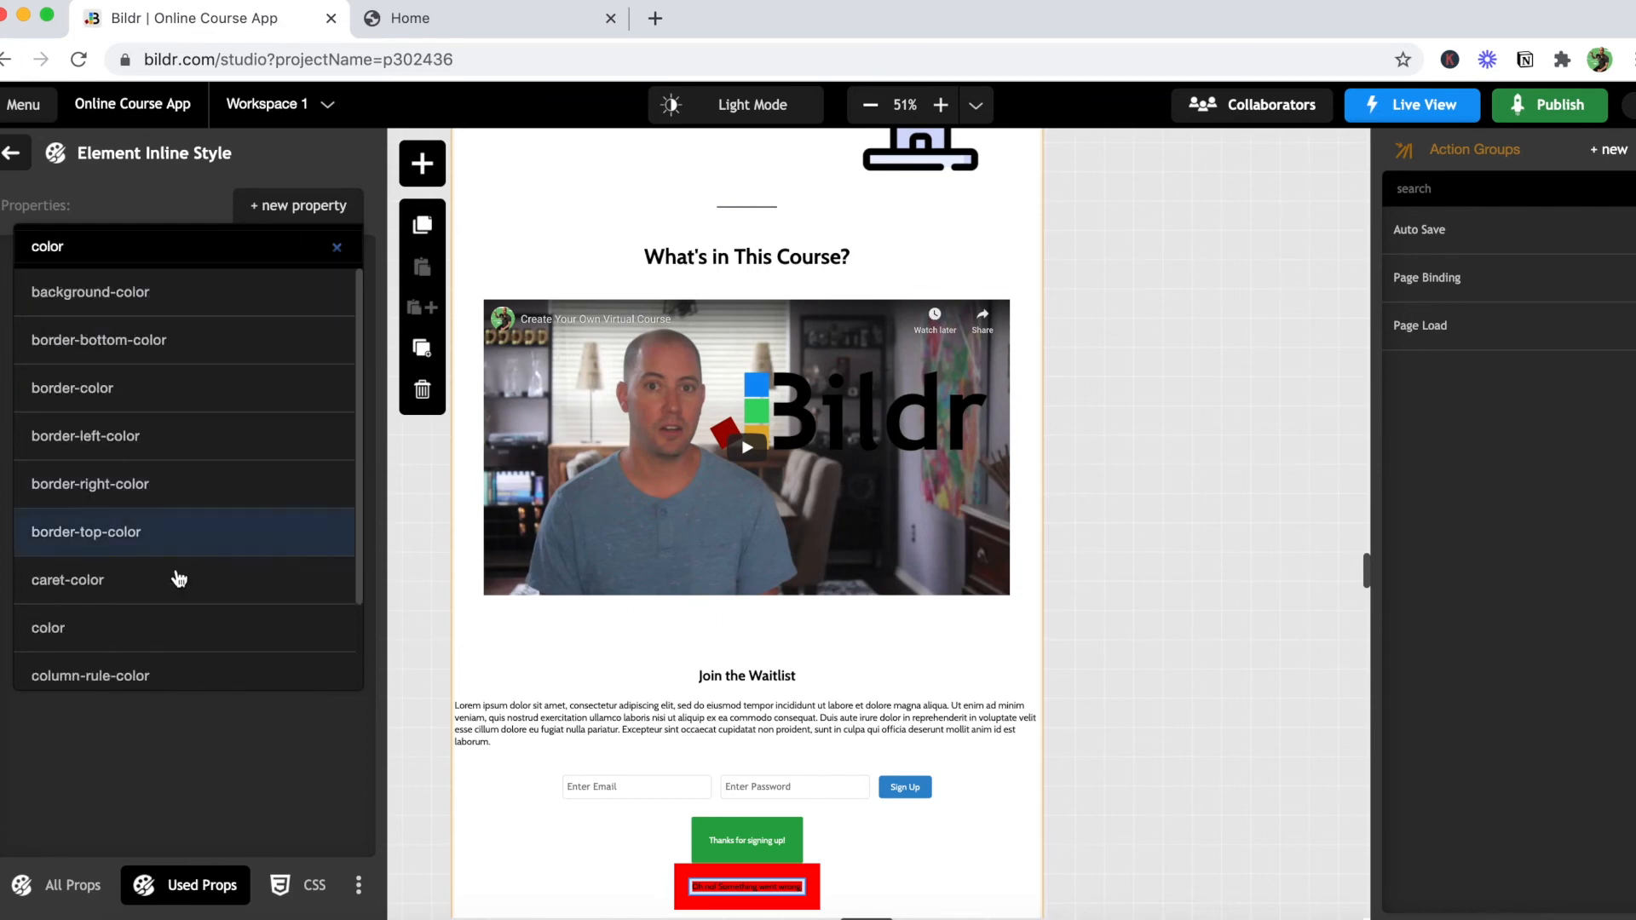
pyautogui.click(175, 624)
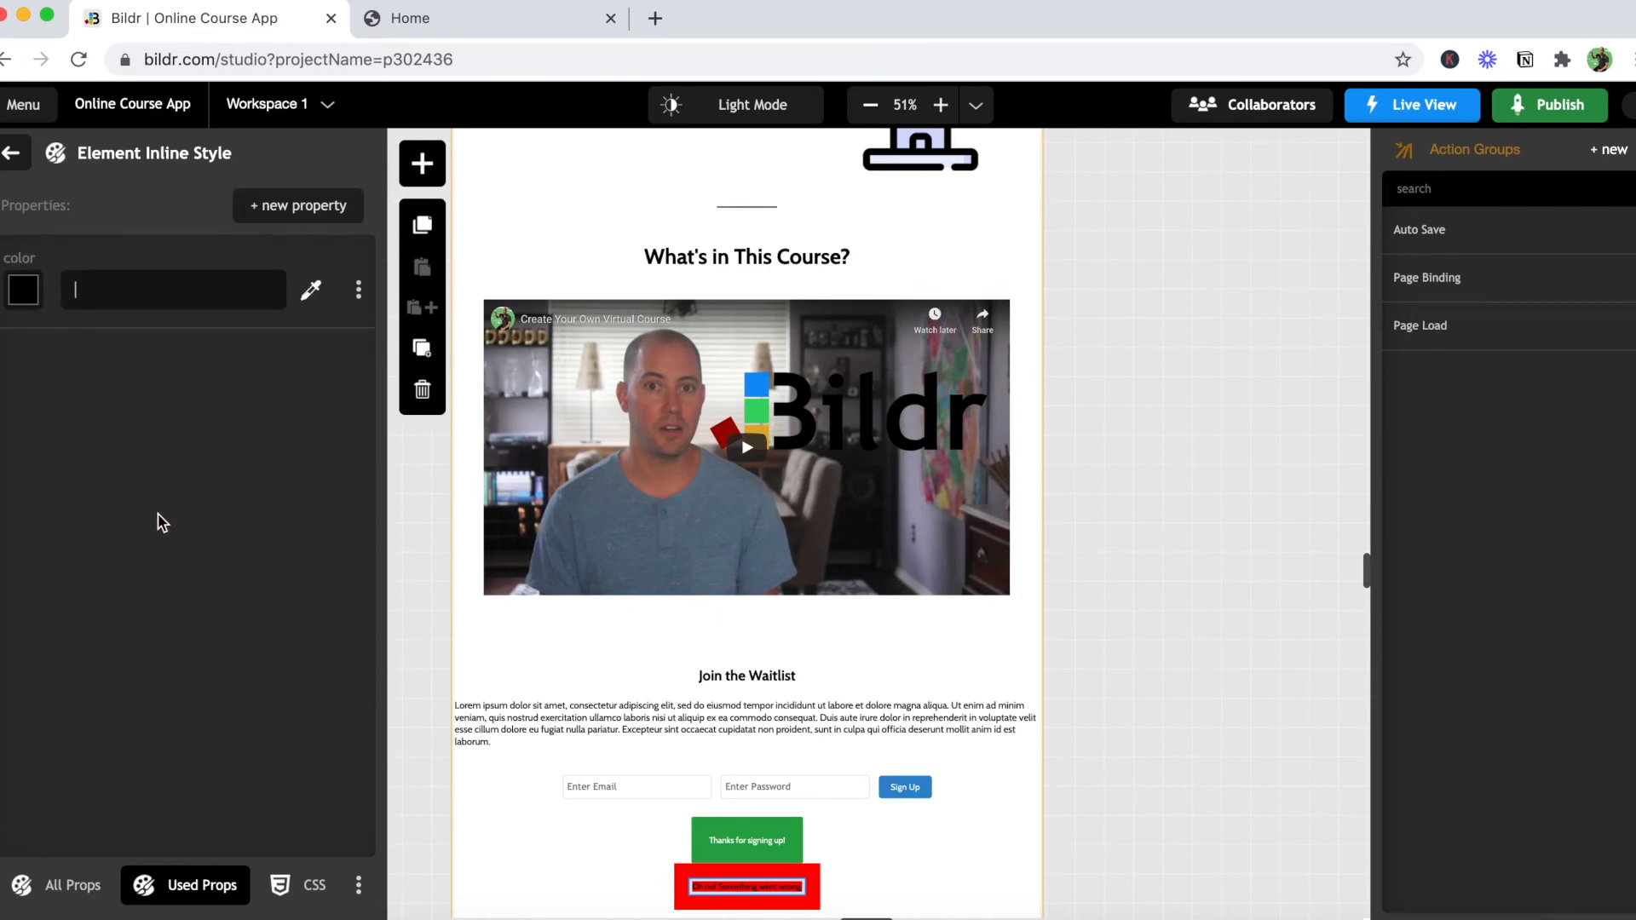
pyautogui.write('#fffffff')
pyautogui.click(146, 286)
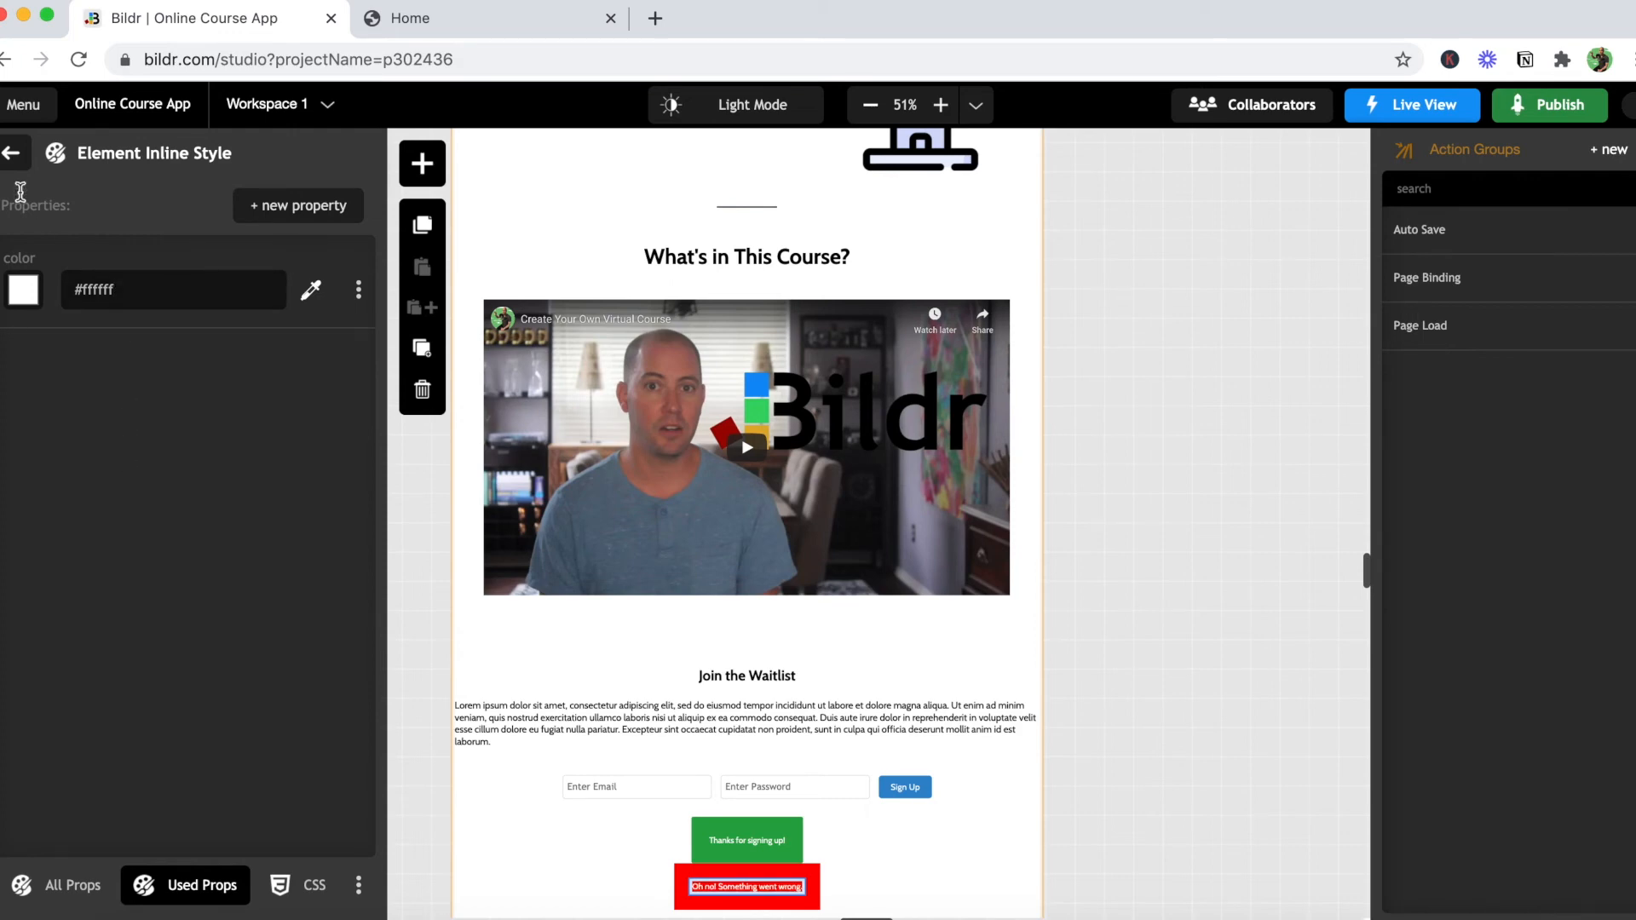
pyautogui.click(8, 156)
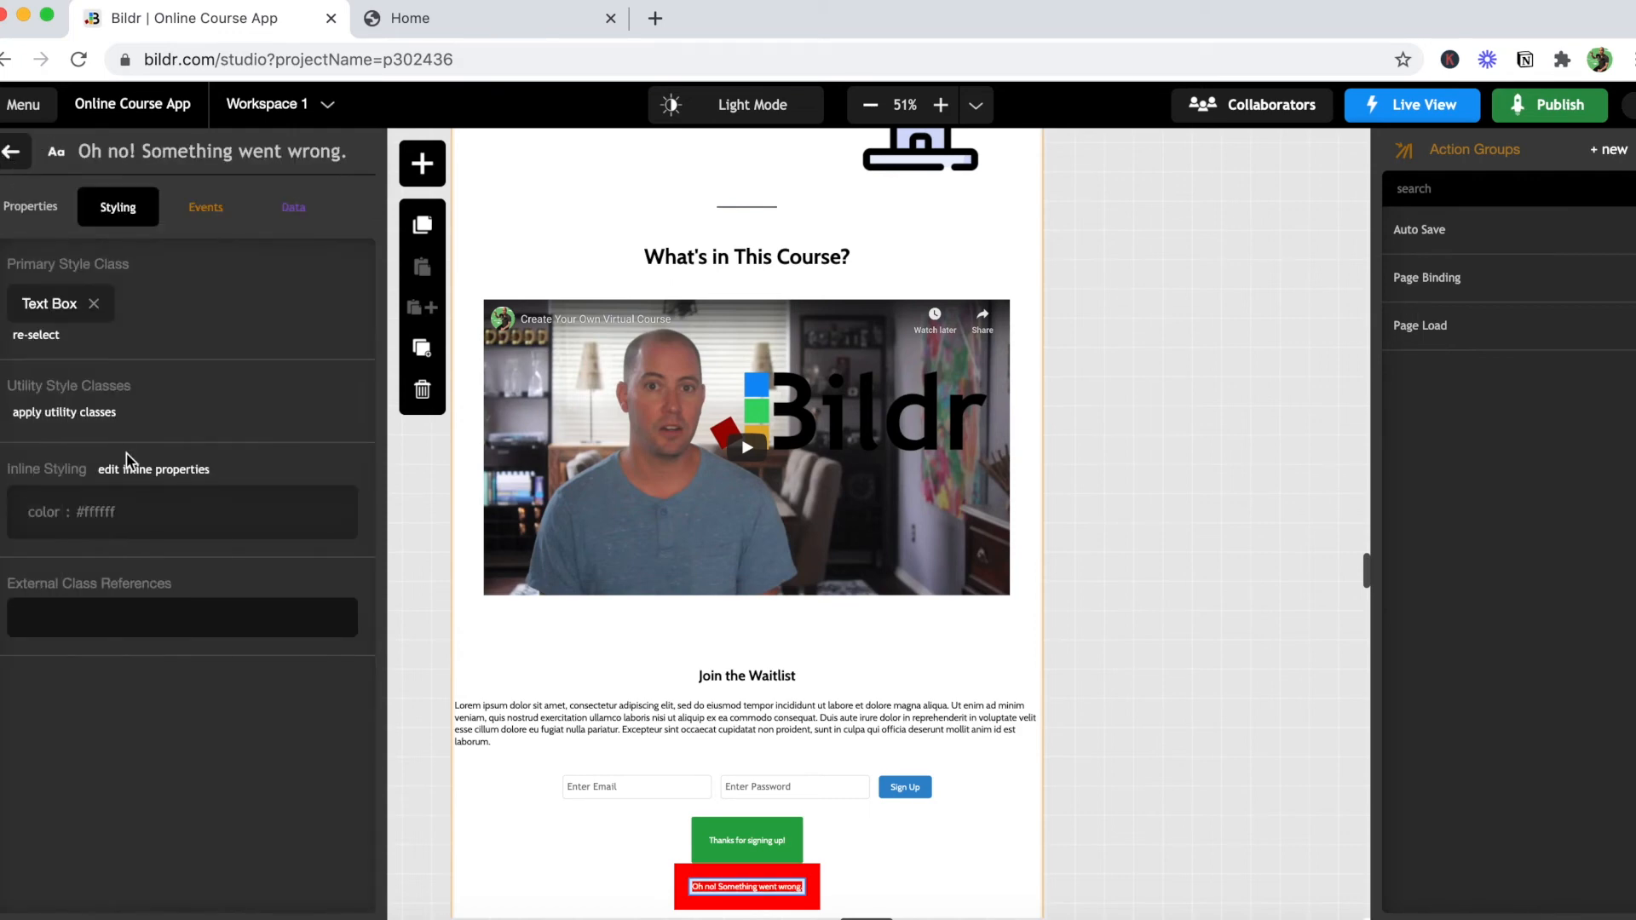
pyautogui.click(15, 155)
# Step: Apply the "Neutral Message" utility class to Container - Neutral Message and return to the element list
pyautogui.click(348, 778)
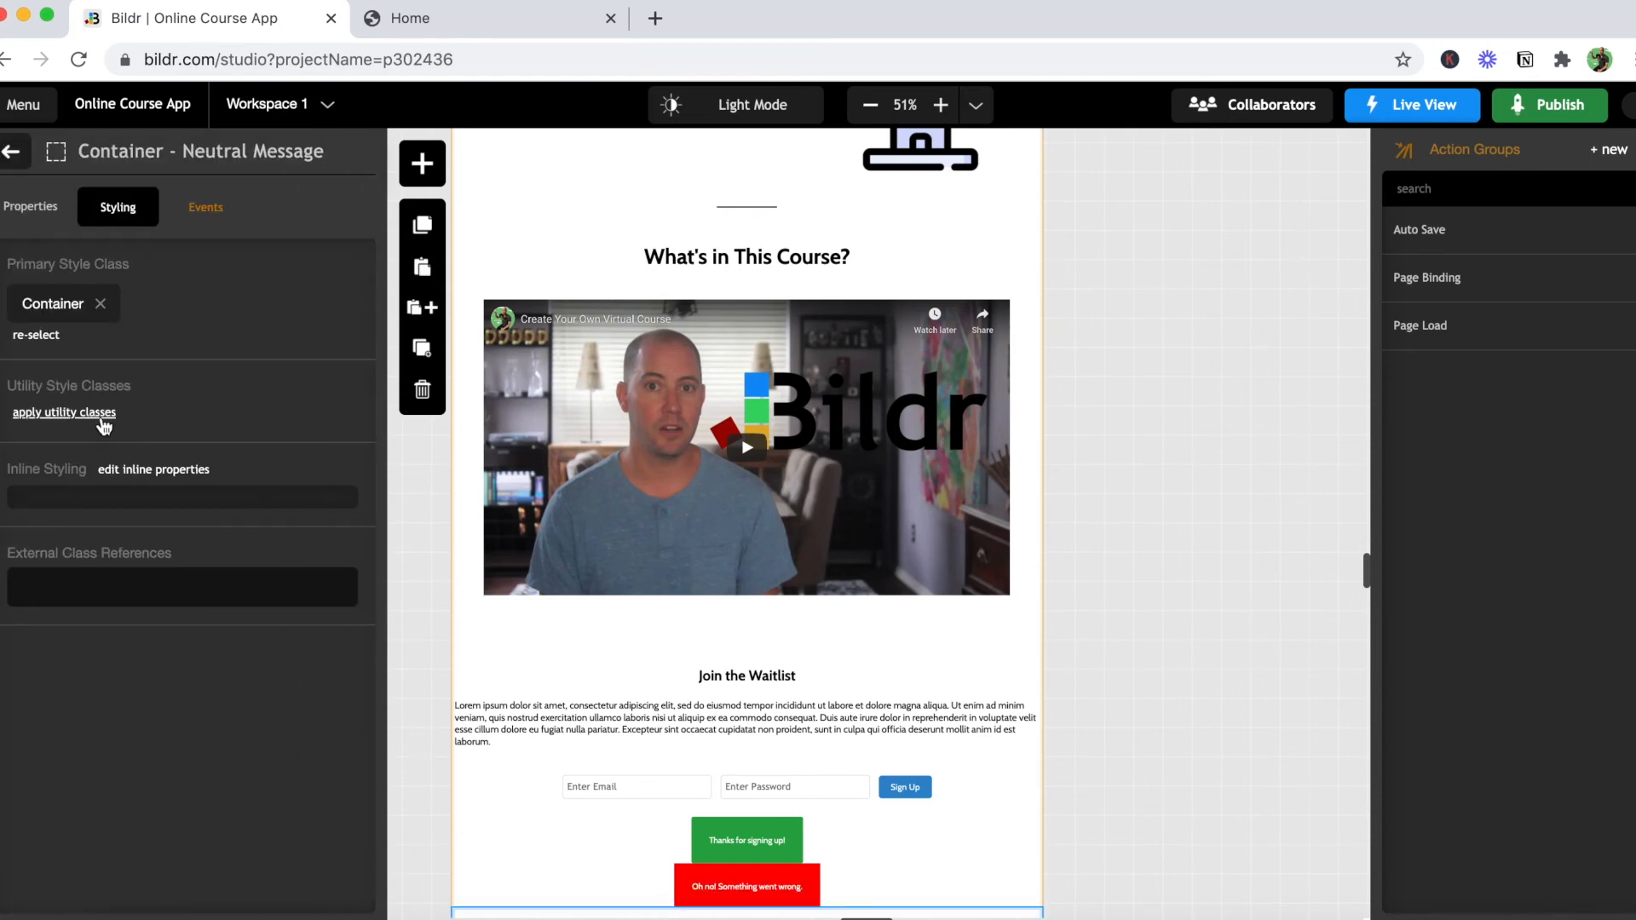
pyautogui.click(104, 423)
pyautogui.write('mess')
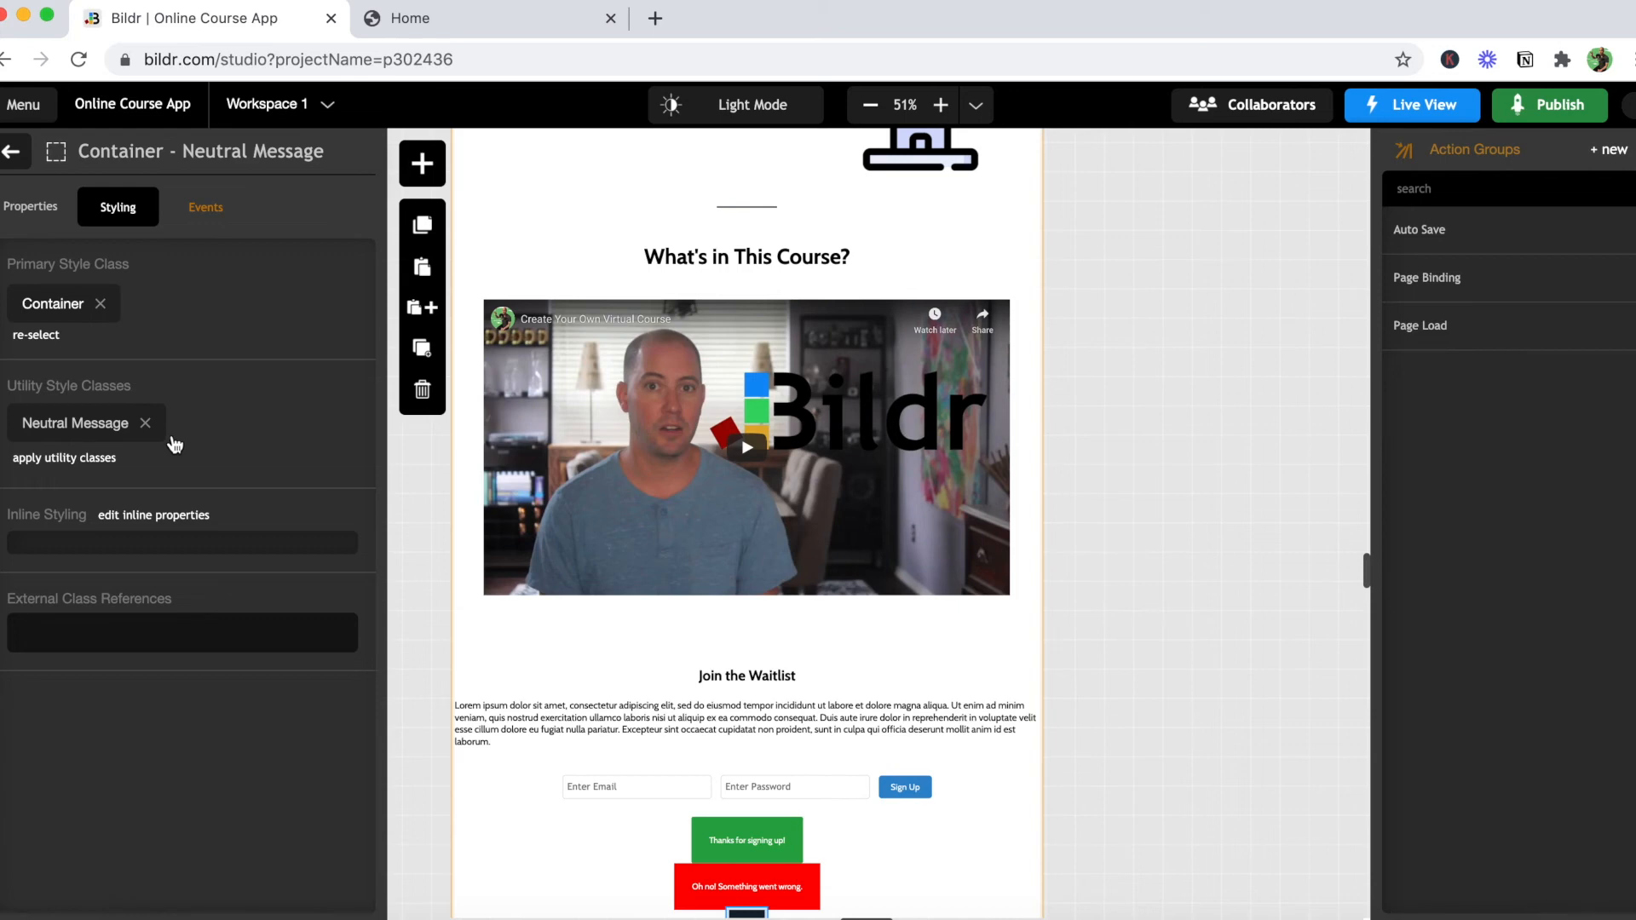
pyautogui.click(38, 207)
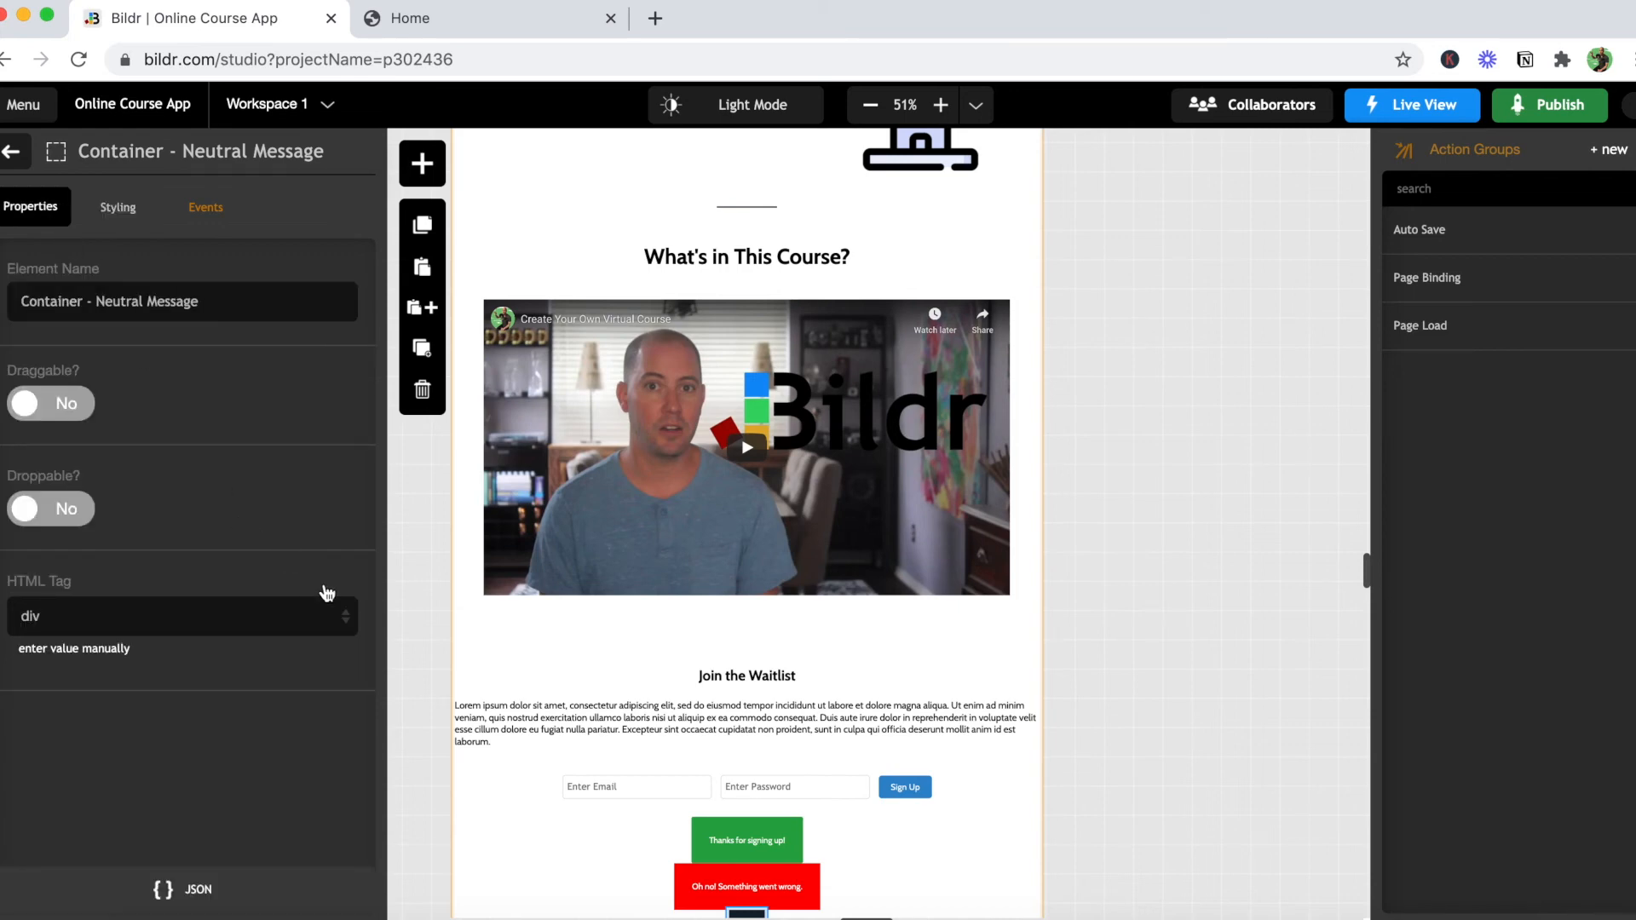
pyautogui.click(12, 156)
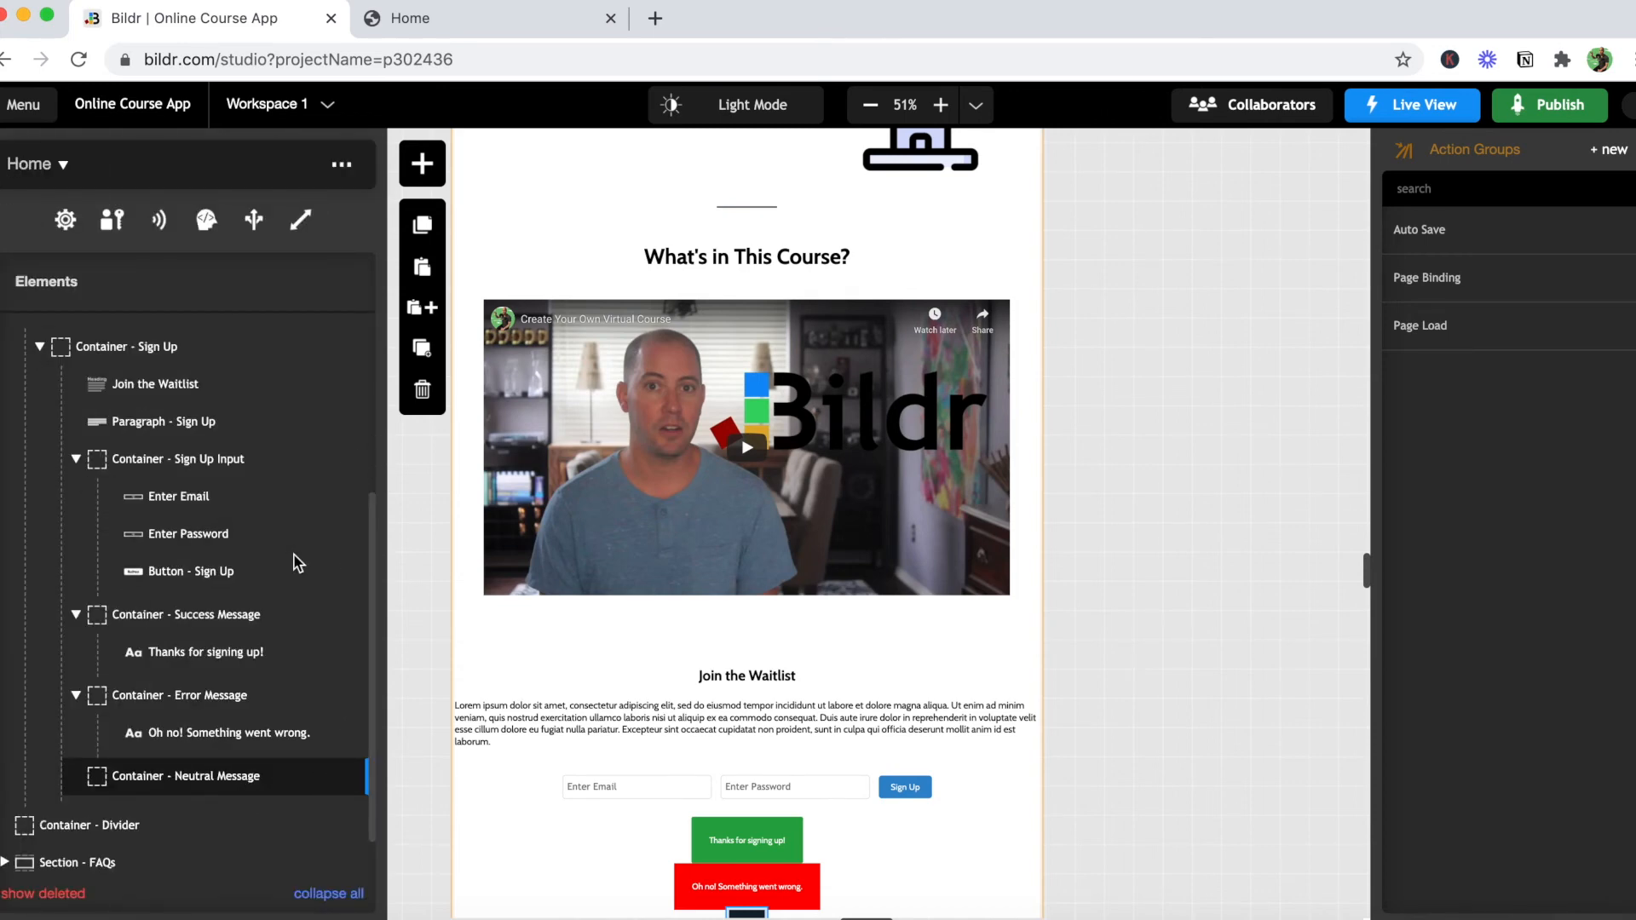
# Step: Add a Text Box element inside Container - Neutral Message
pyautogui.scroll(-1, 298, 563)
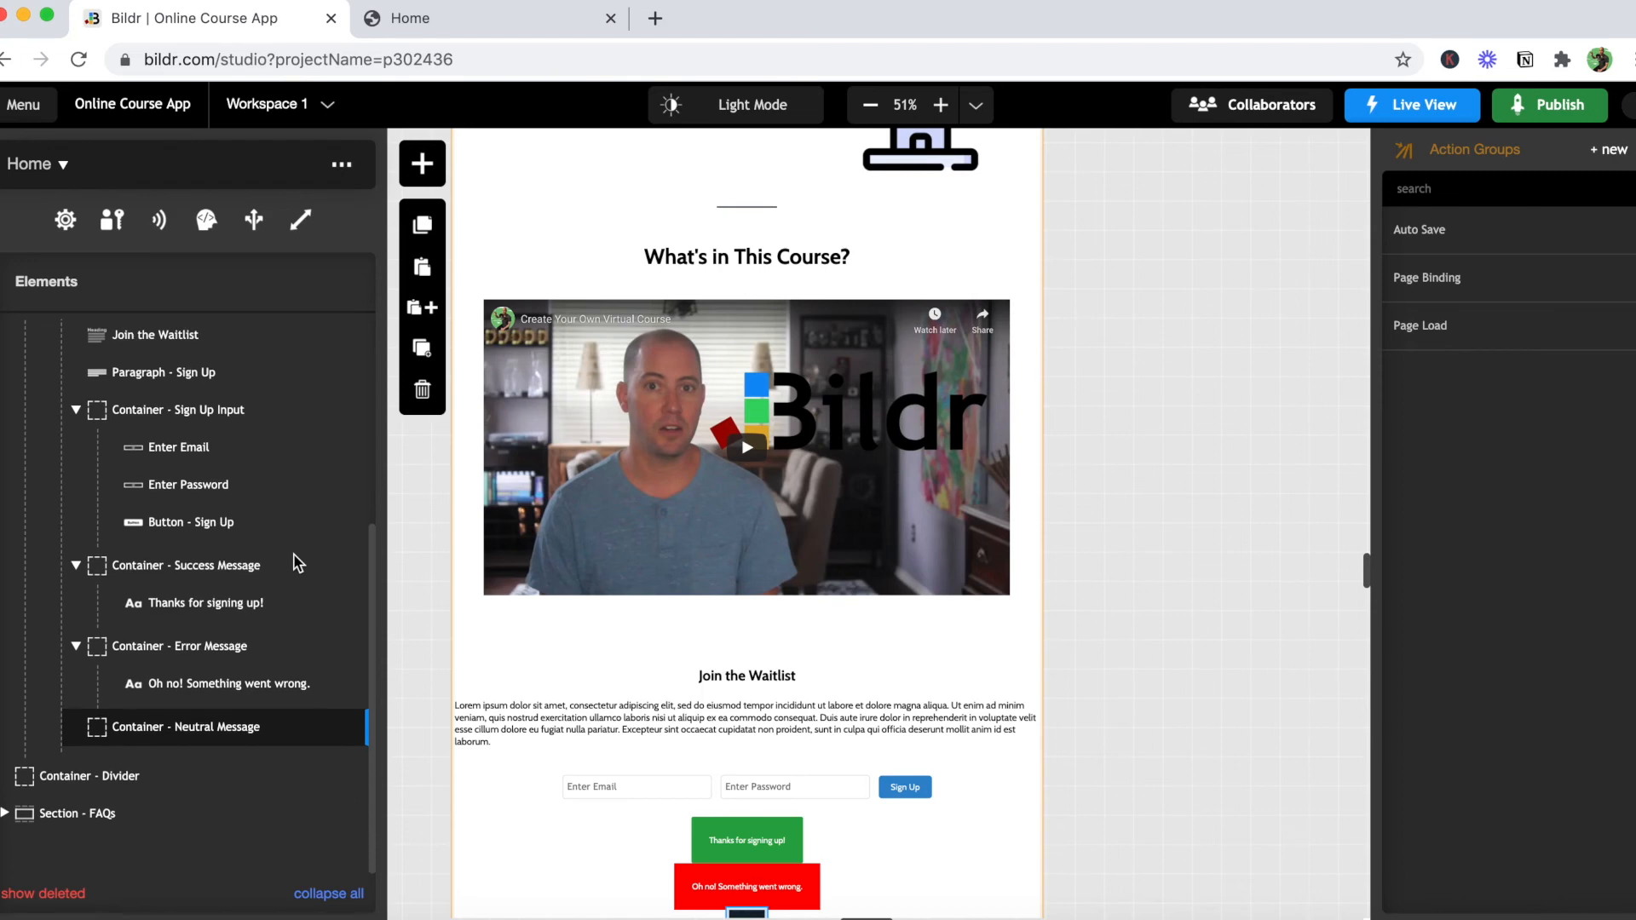
pyautogui.click(435, 166)
pyautogui.write('text')
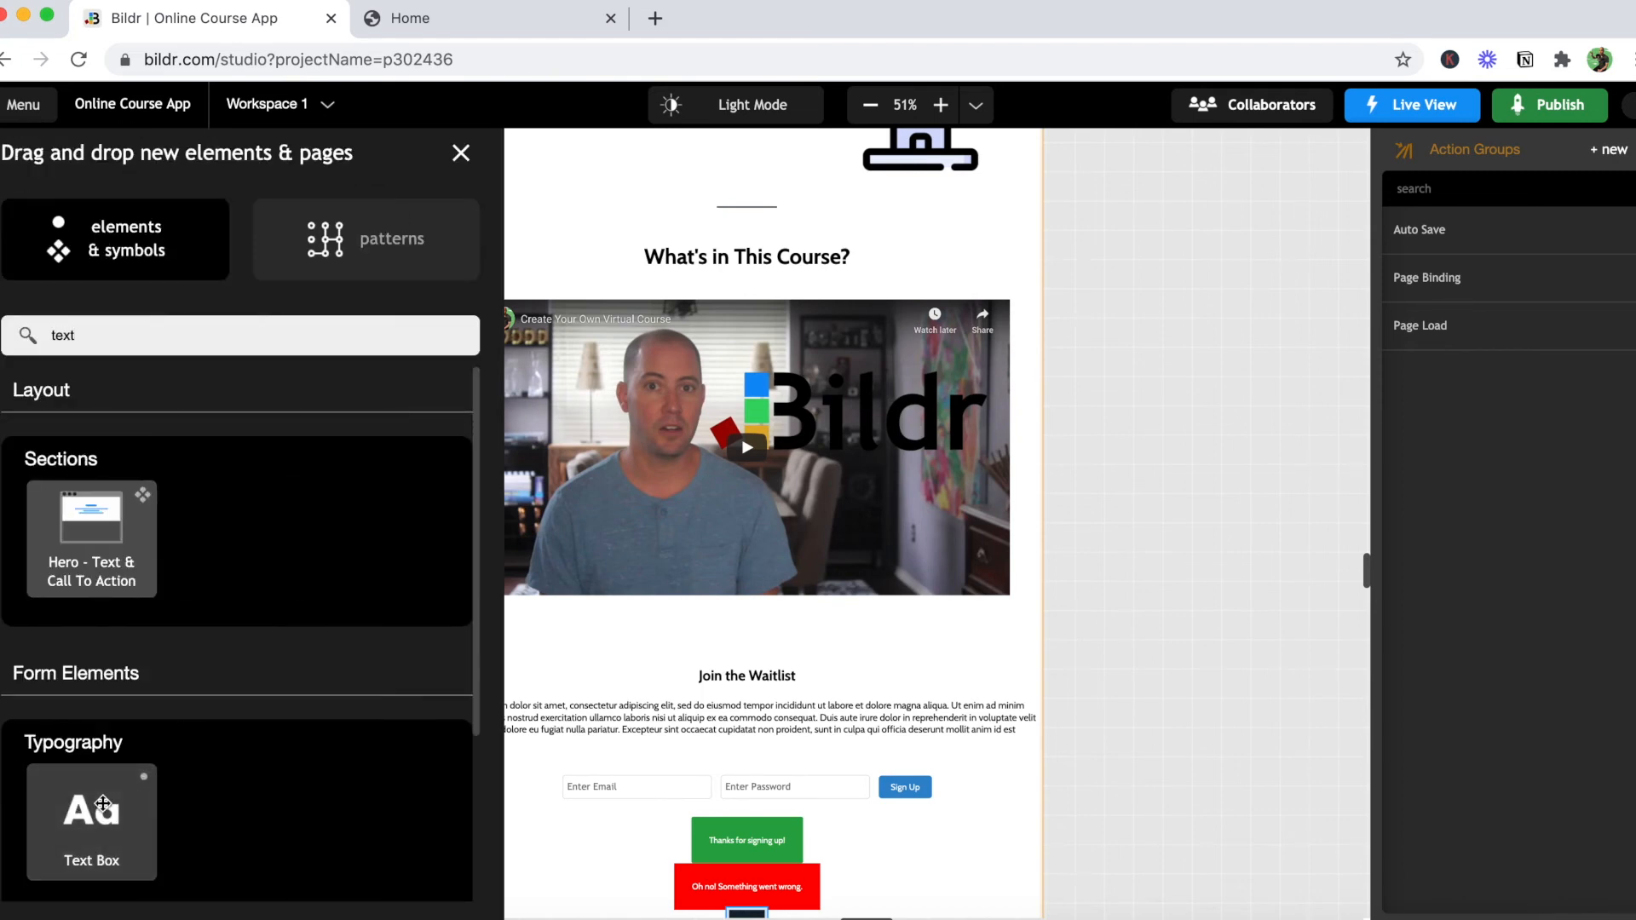
pyautogui.moveTo(102, 804); pyautogui.dragTo(287, 726)
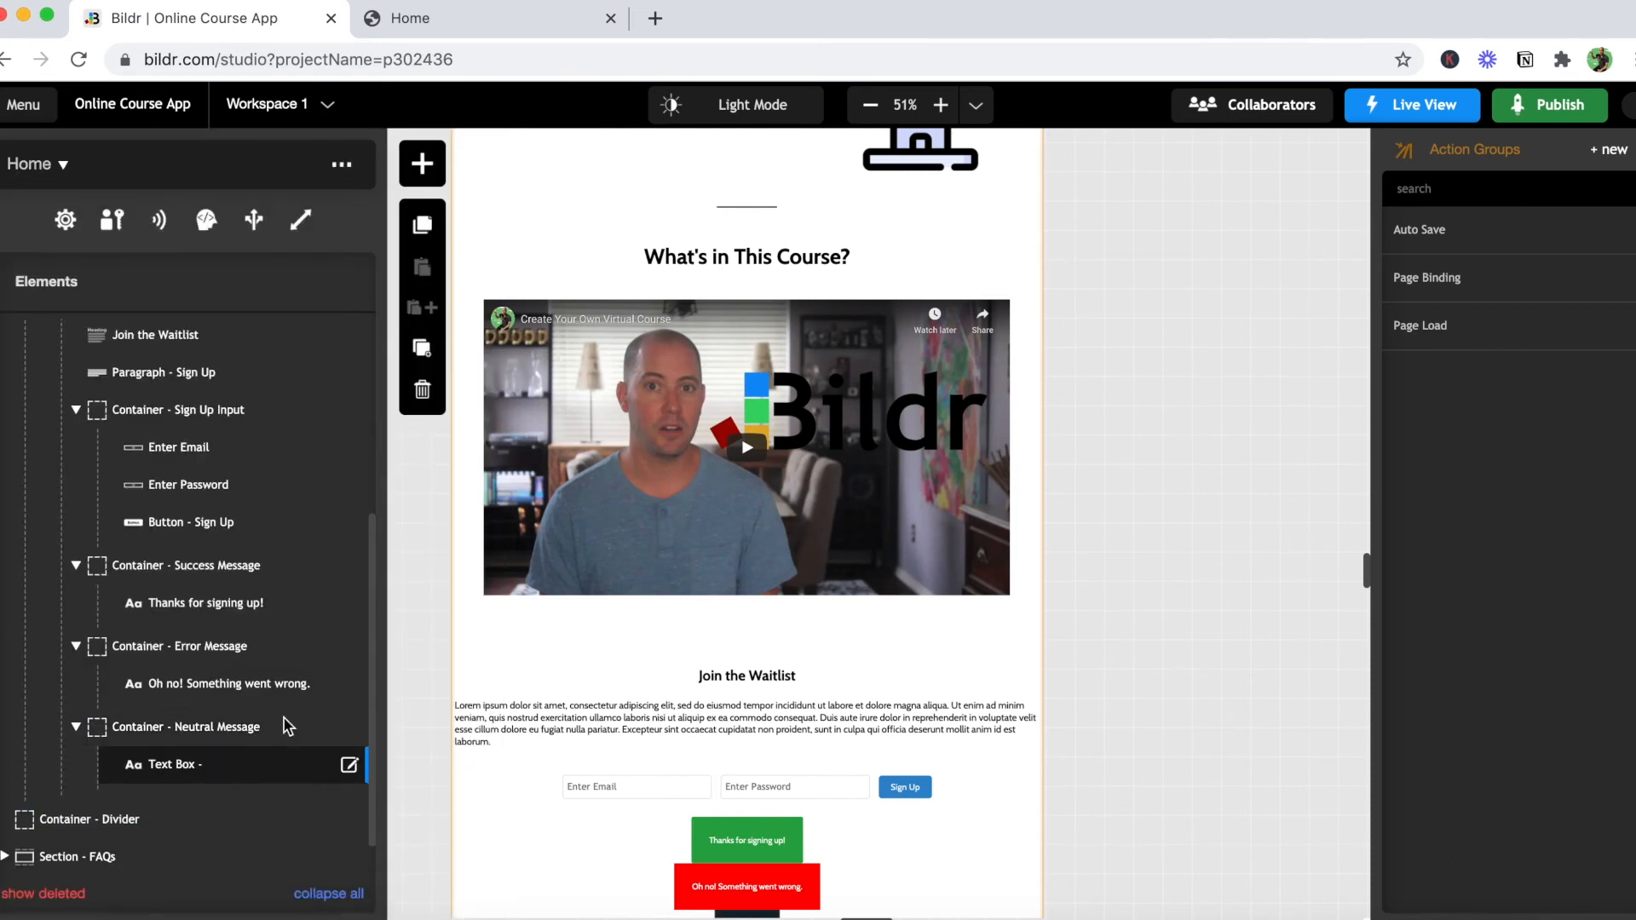
# Step: Set the display text of the neutral message's text box to "You are already on the list!"
pyautogui.click(350, 766)
pyautogui.tripleClick(97, 405)
pyautogui.write('You ar')
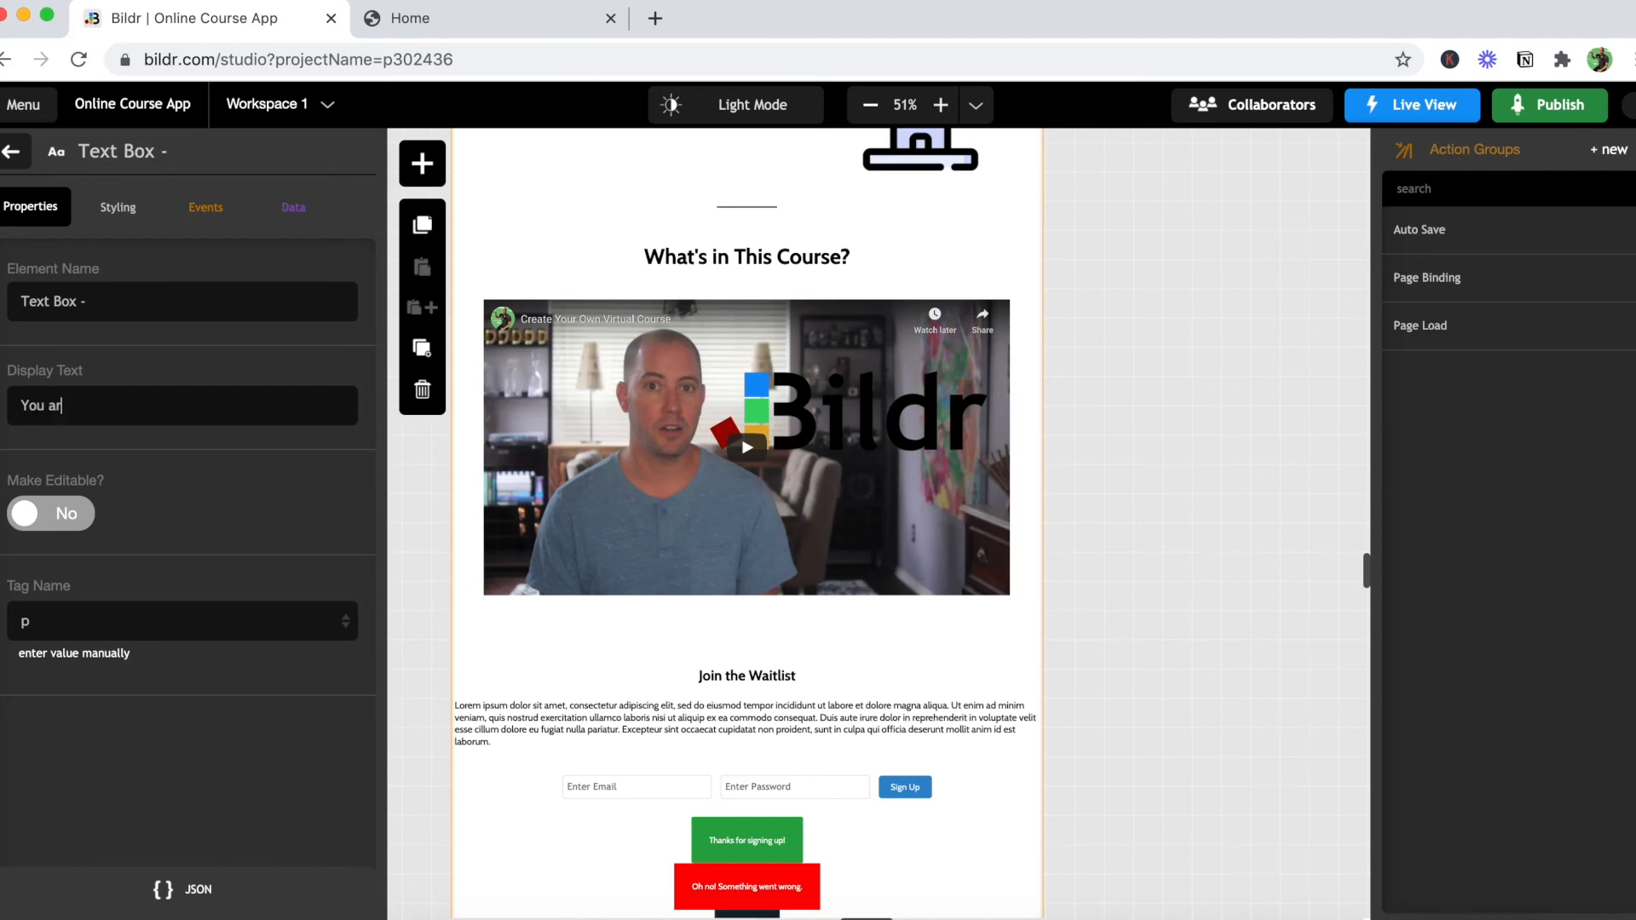
pyautogui.write('e already on the list!')
# Step: Give the "You are already on the list!" text box an inline color of #ffffff and leave its settings
pyautogui.click(118, 208)
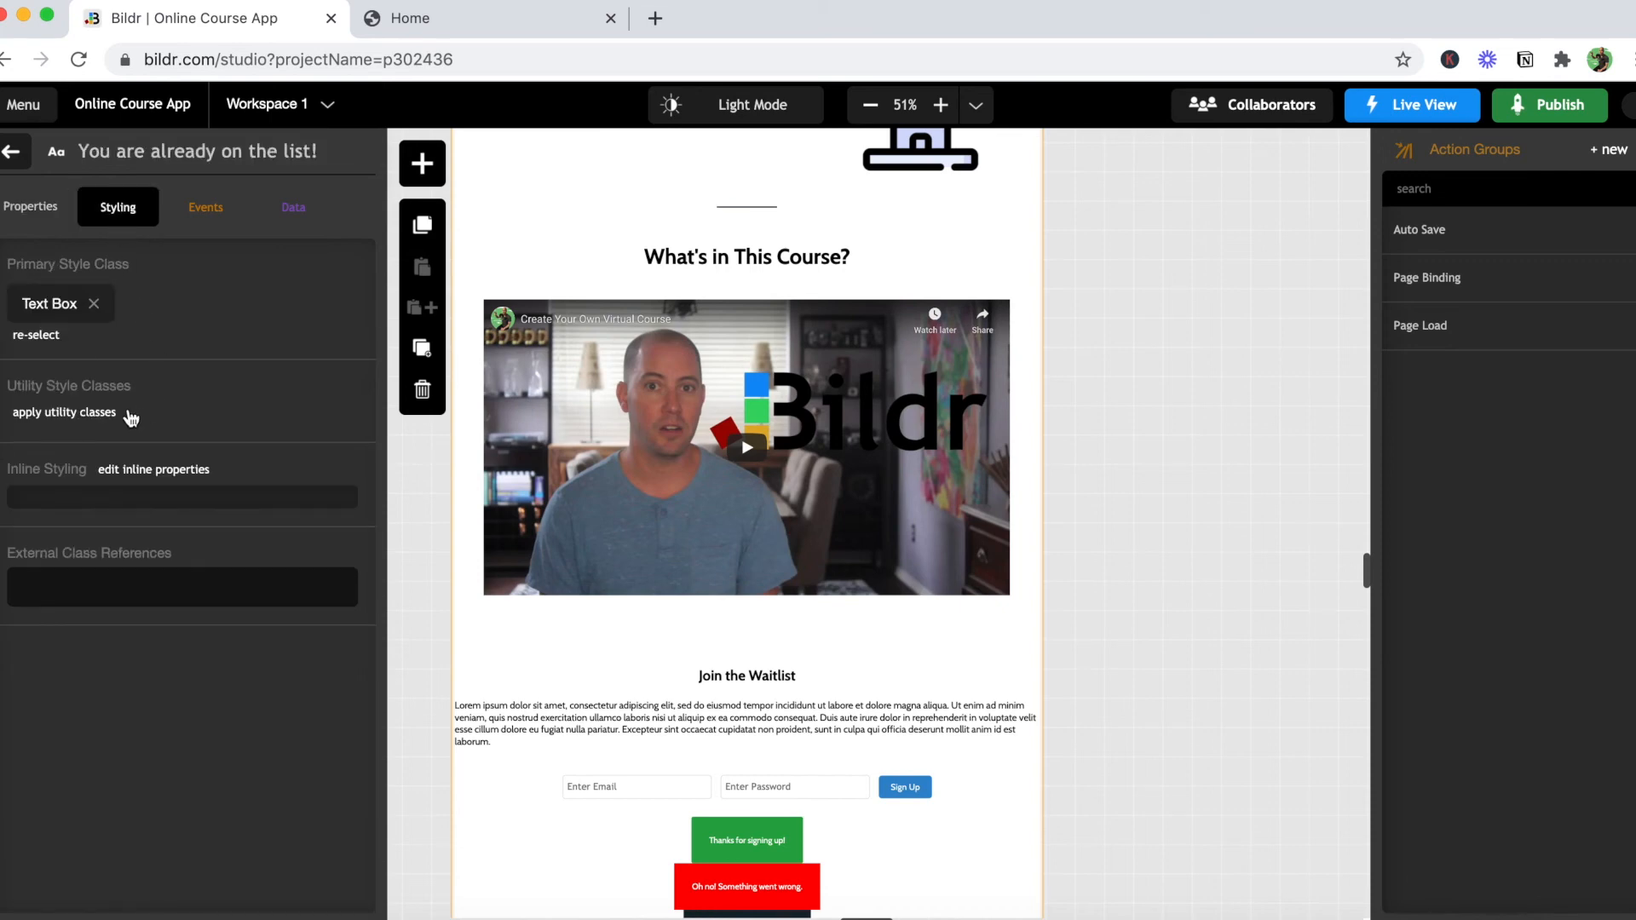
pyautogui.click(160, 469)
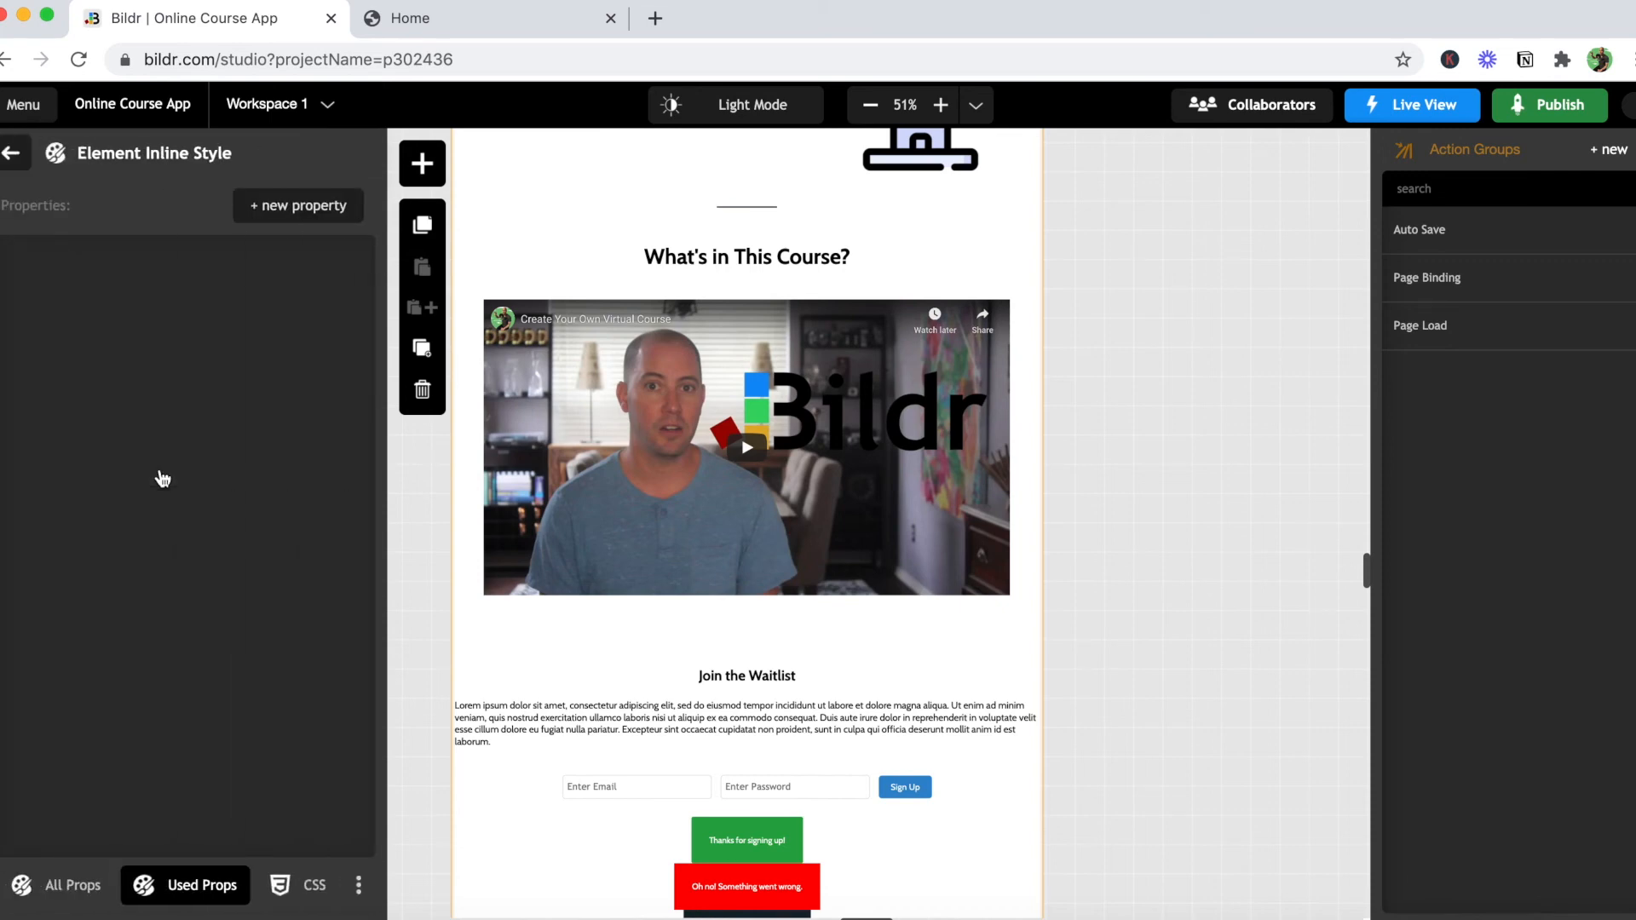
pyautogui.click(317, 203)
pyautogui.write('color')
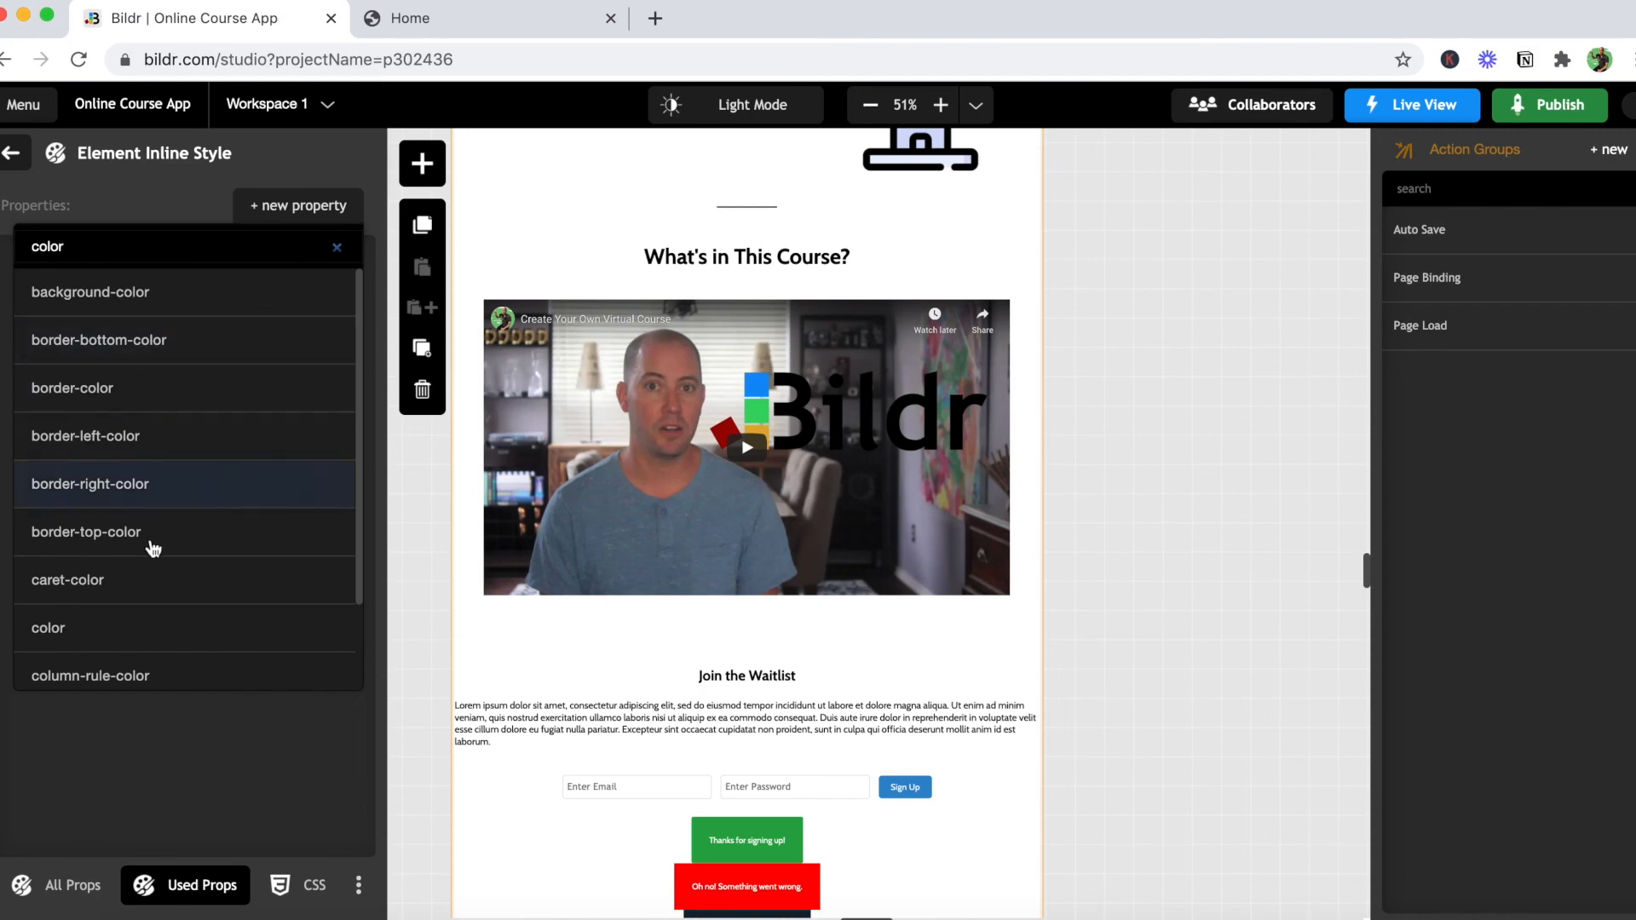
pyautogui.click(35, 628)
pyautogui.write('#ffffff')
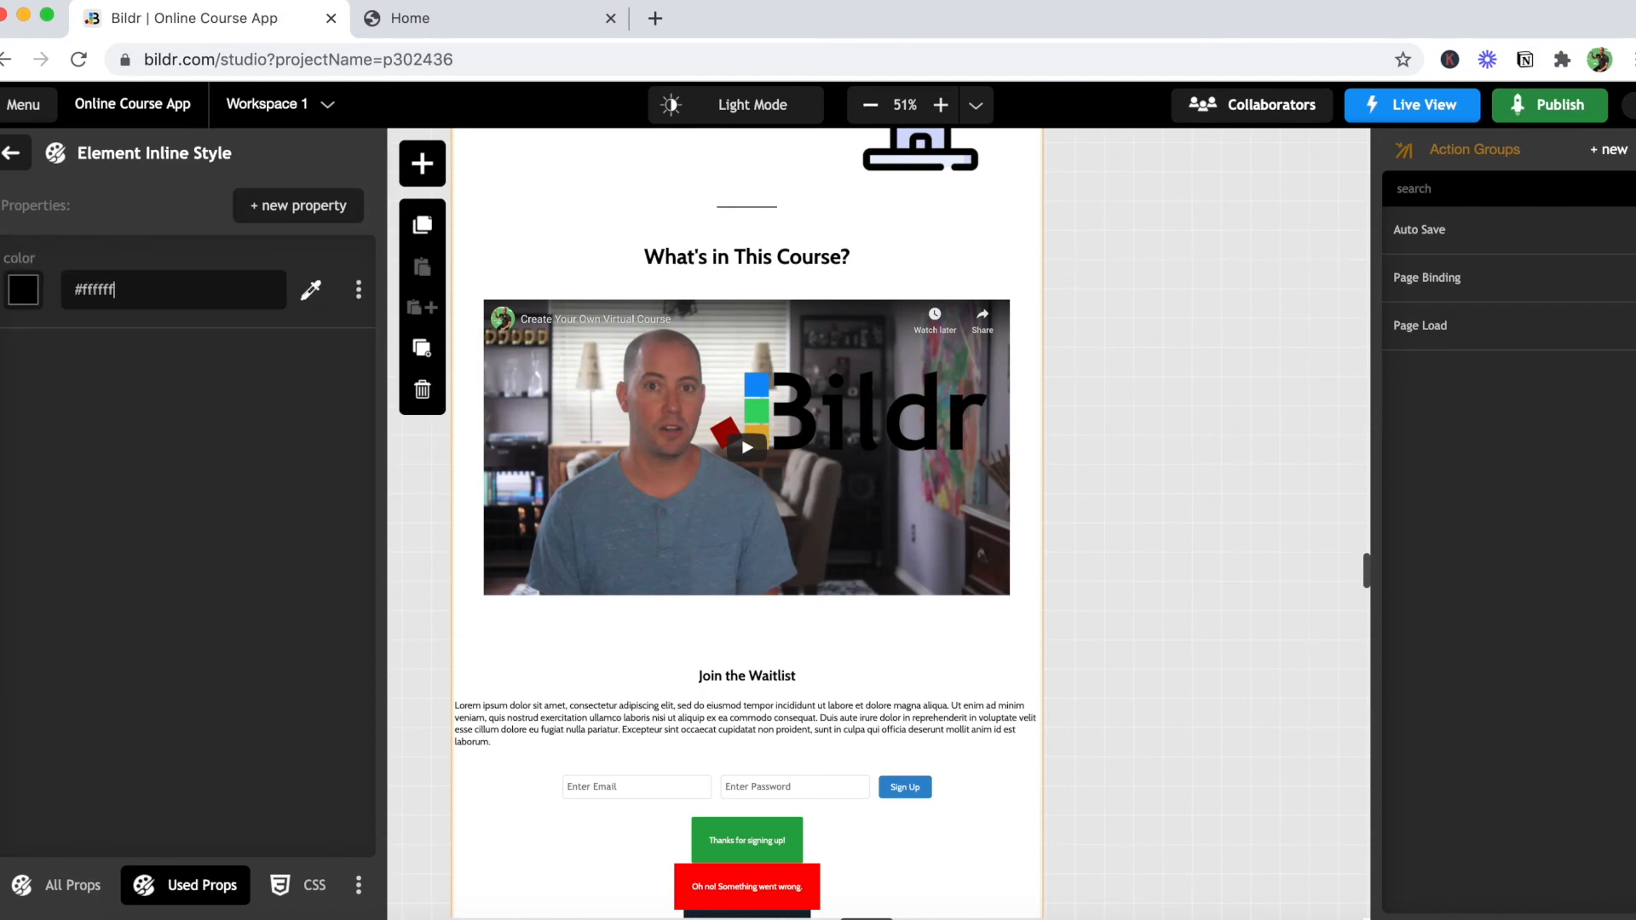
pyautogui.scroll(-3, 530, 740)
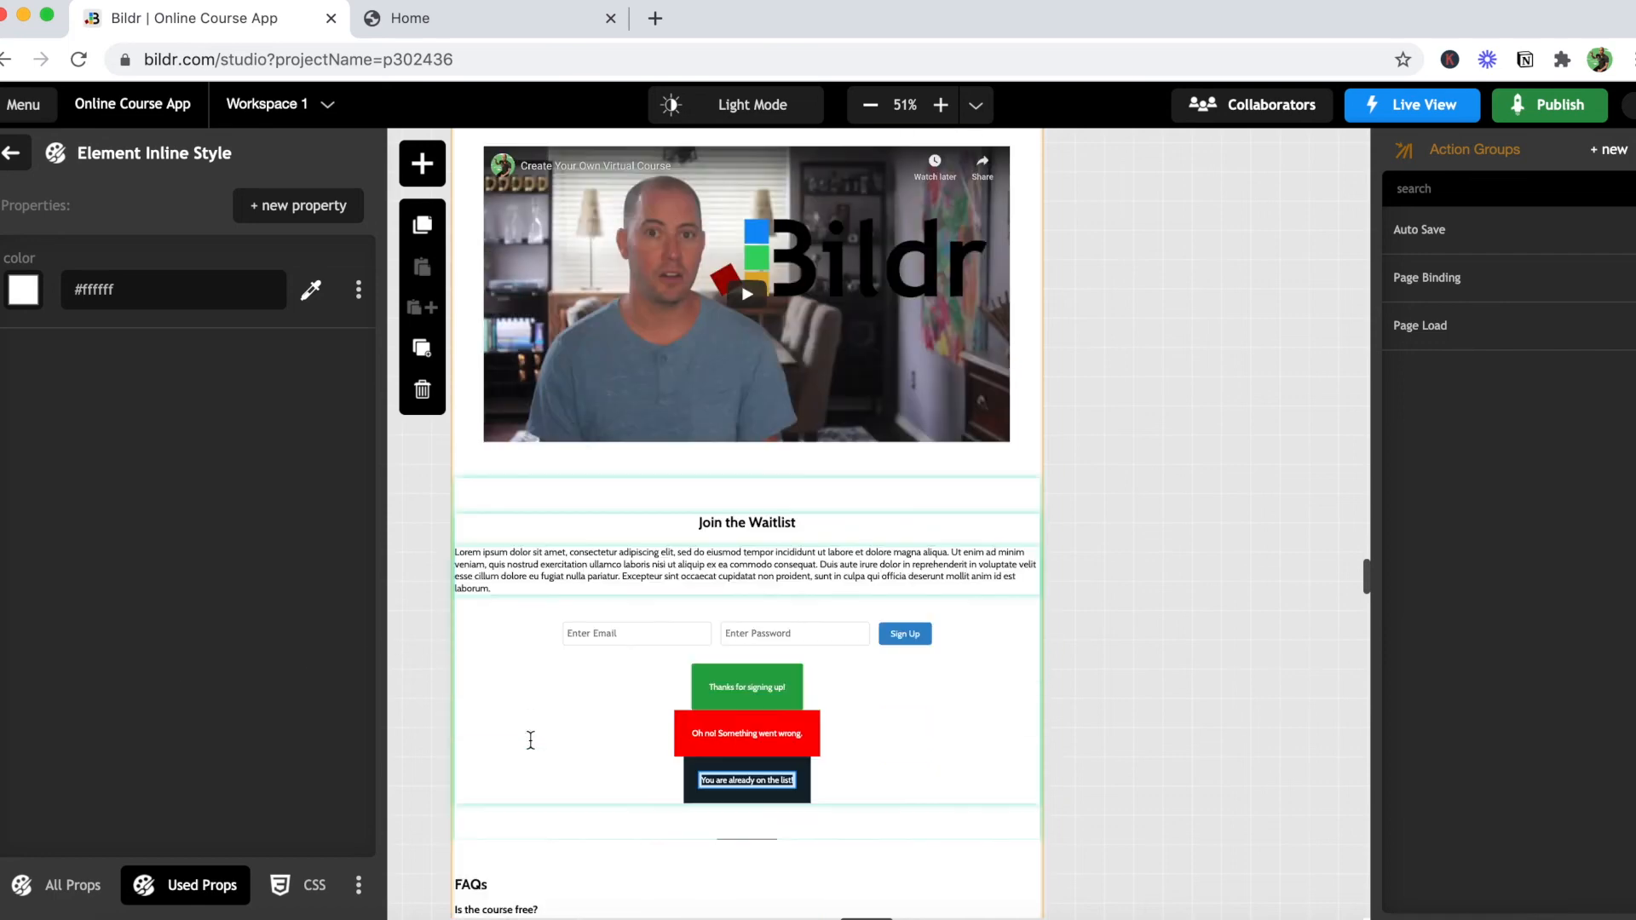
pyautogui.click(557, 750)
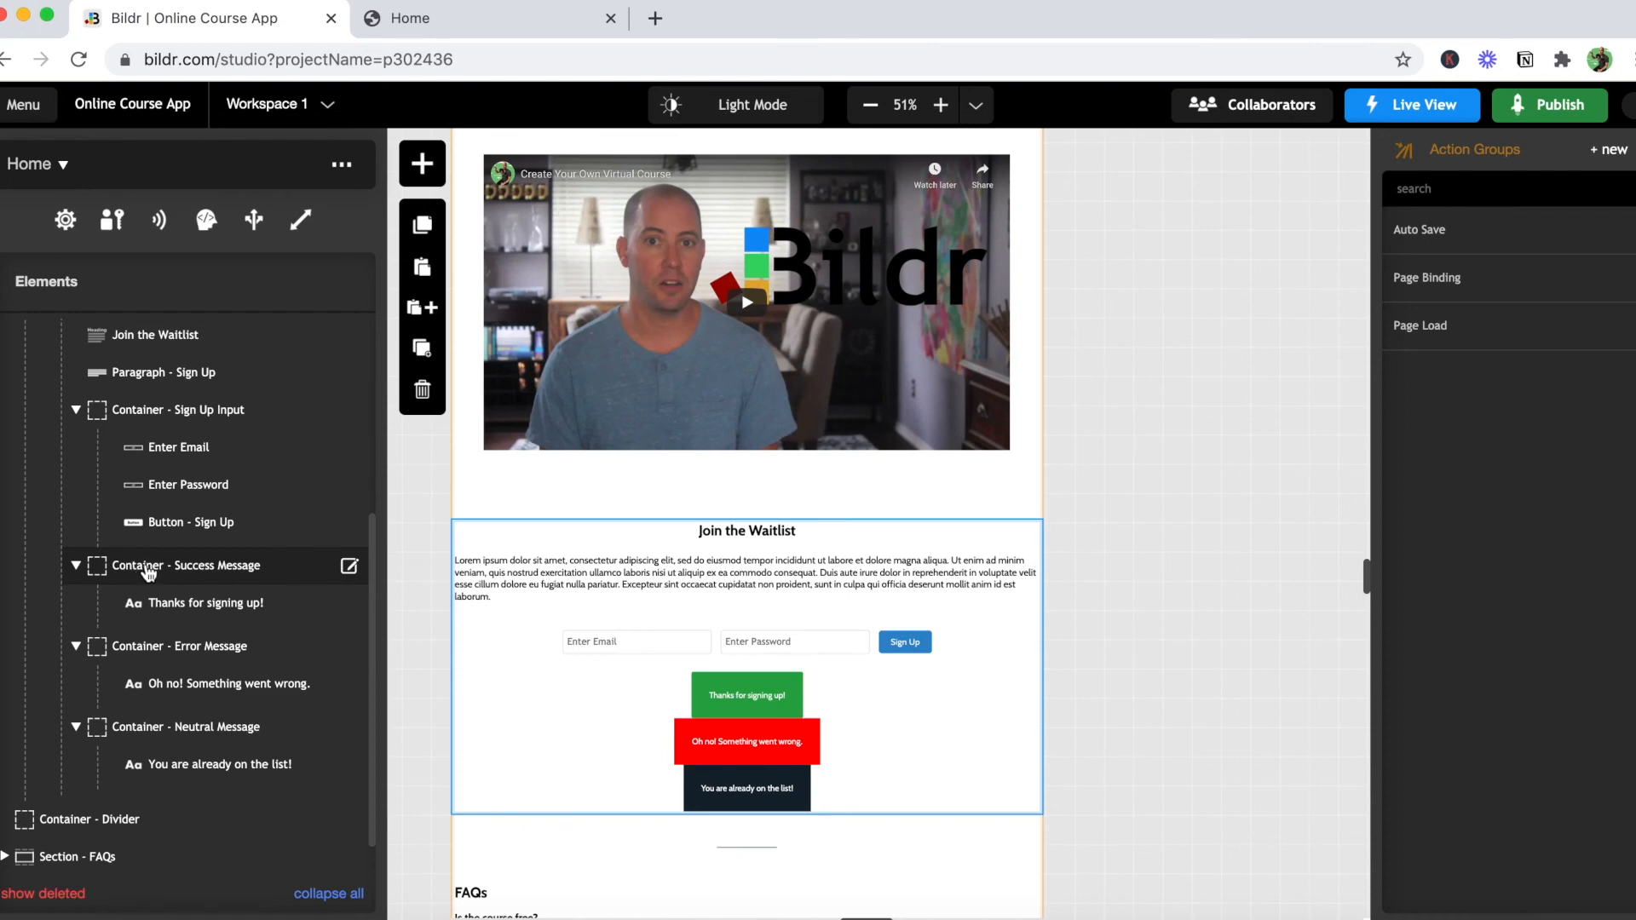
# Step: Hide Container - Success Message with the "Display - None" utility class and return to the element list
pyautogui.click(349, 568)
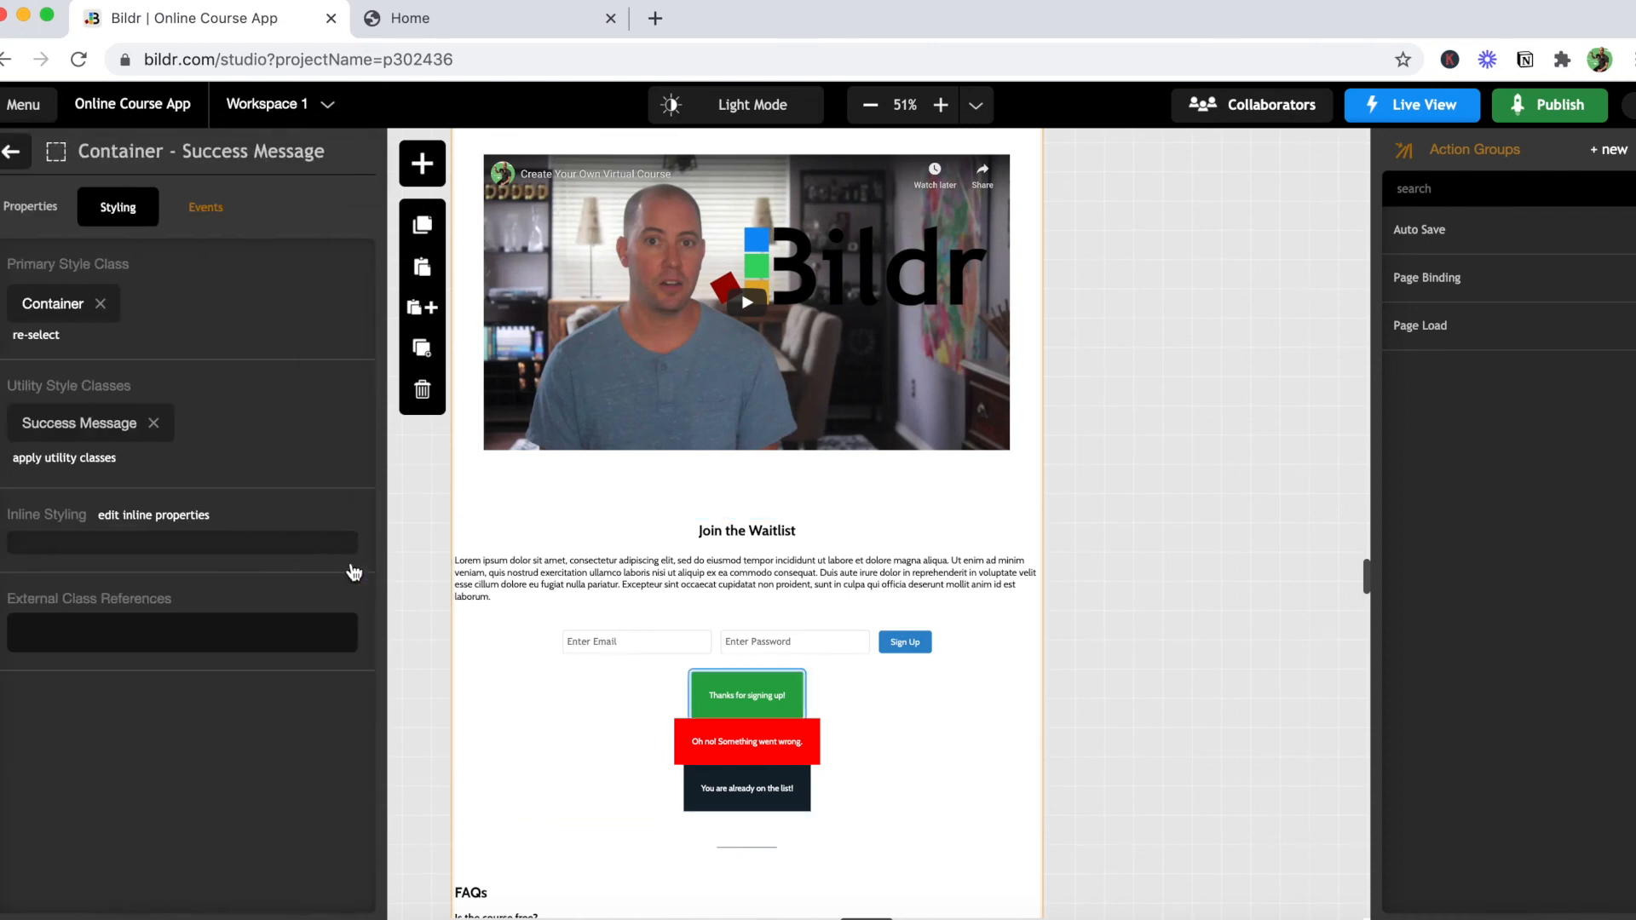
pyautogui.click(102, 462)
pyautogui.write('none')
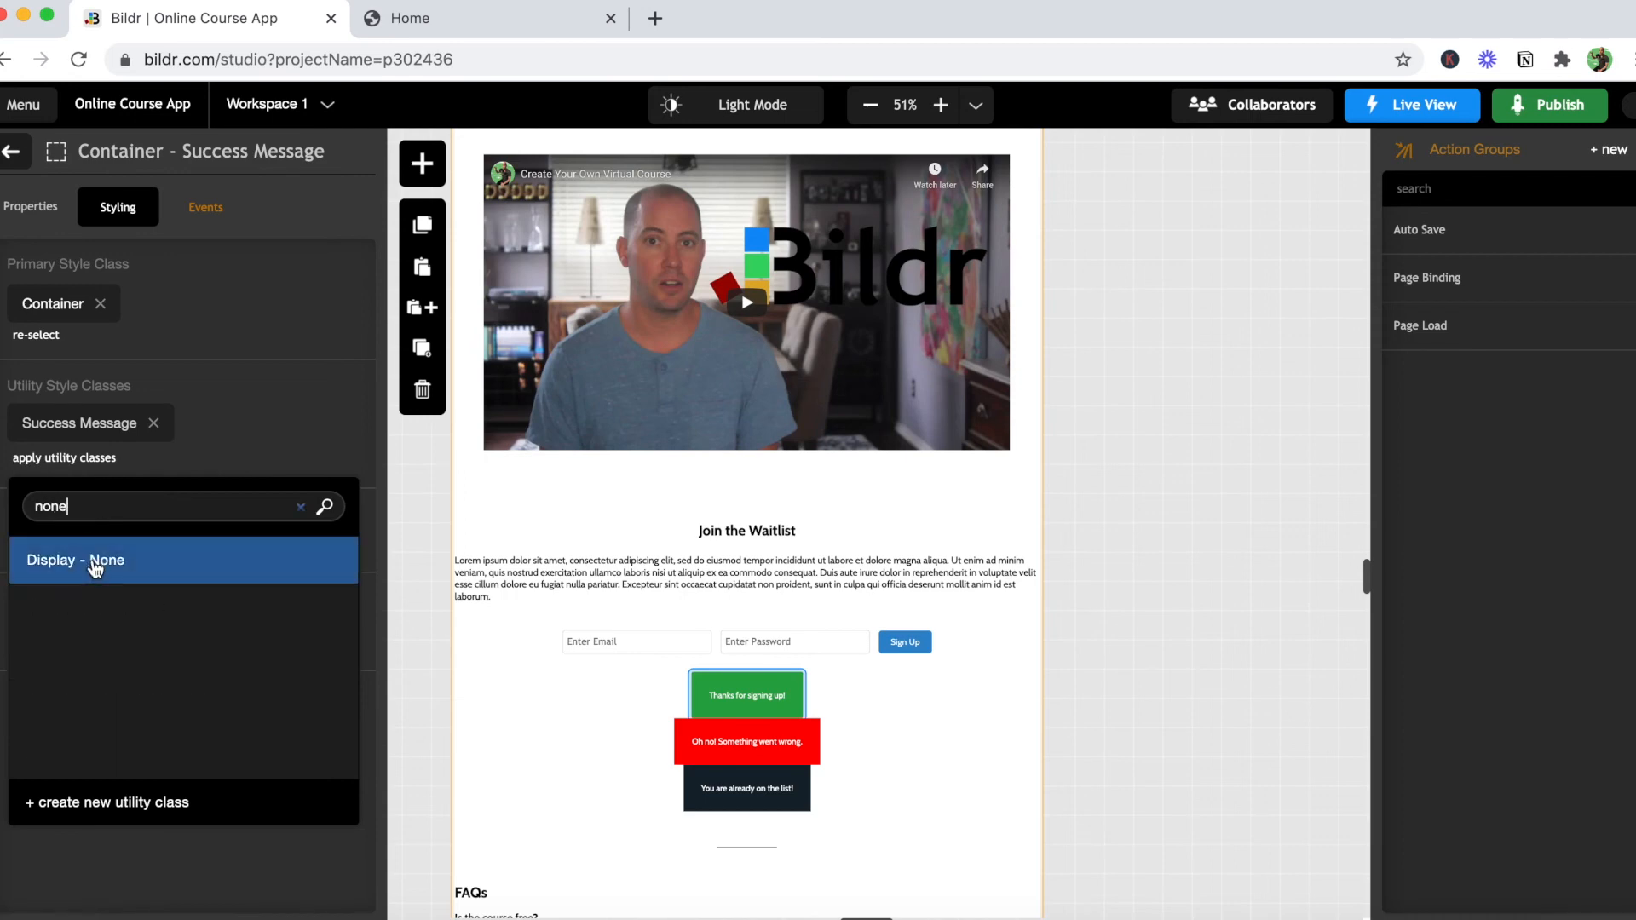
pyautogui.click(95, 568)
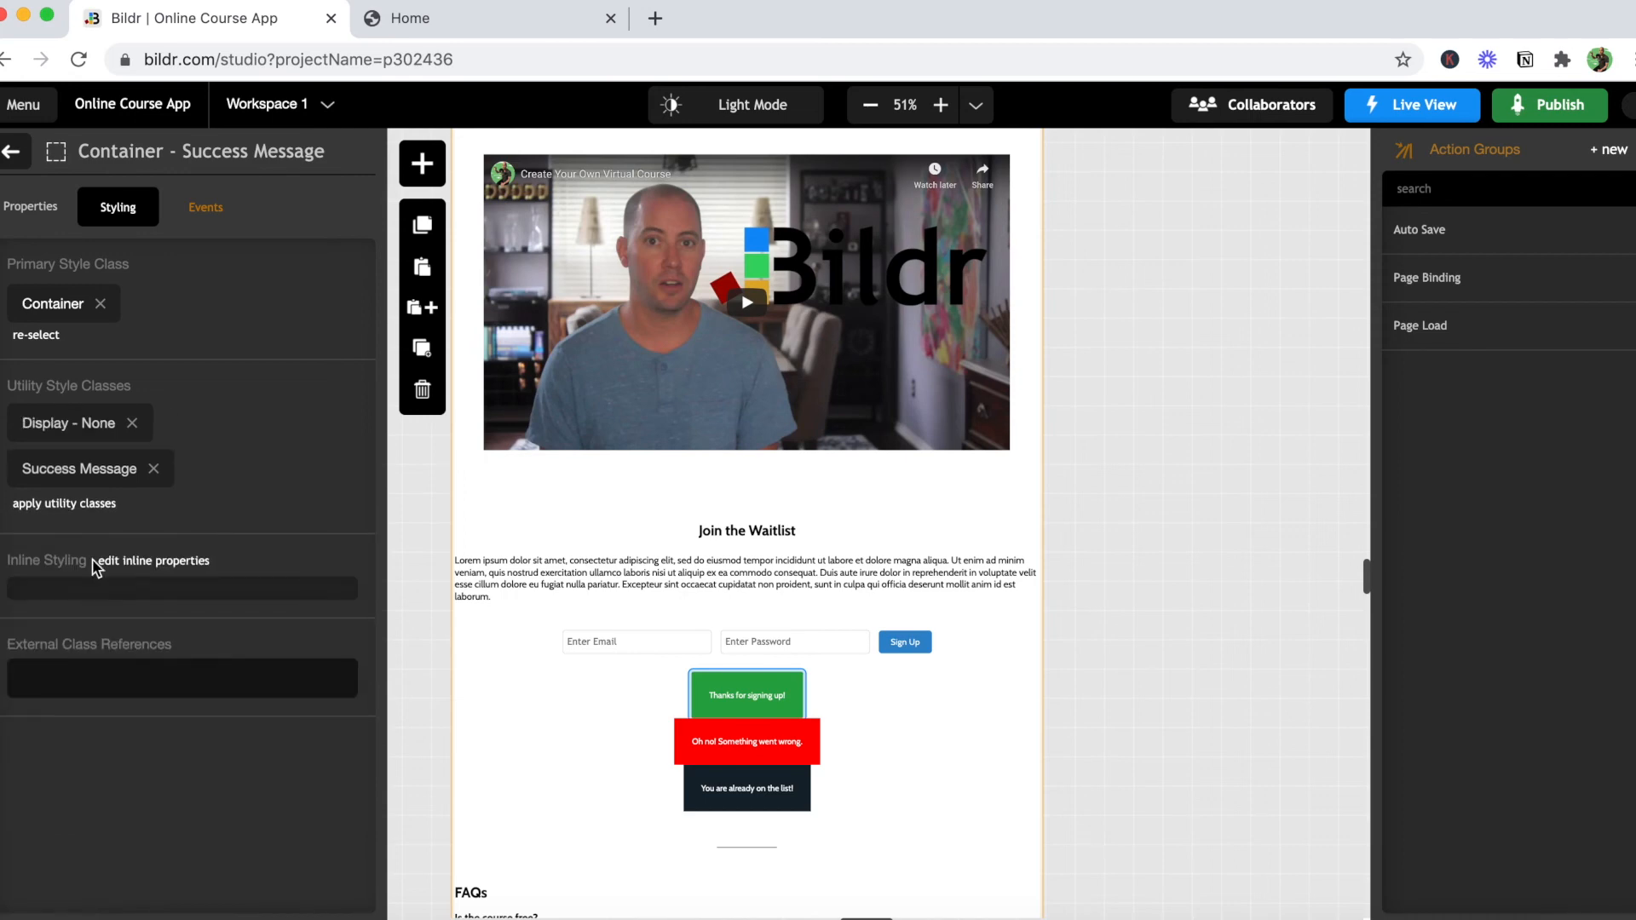
pyautogui.click(10, 156)
# Step: Hide Container - Error Message with the "Display - None" utility class and return to the element list
pyautogui.click(350, 652)
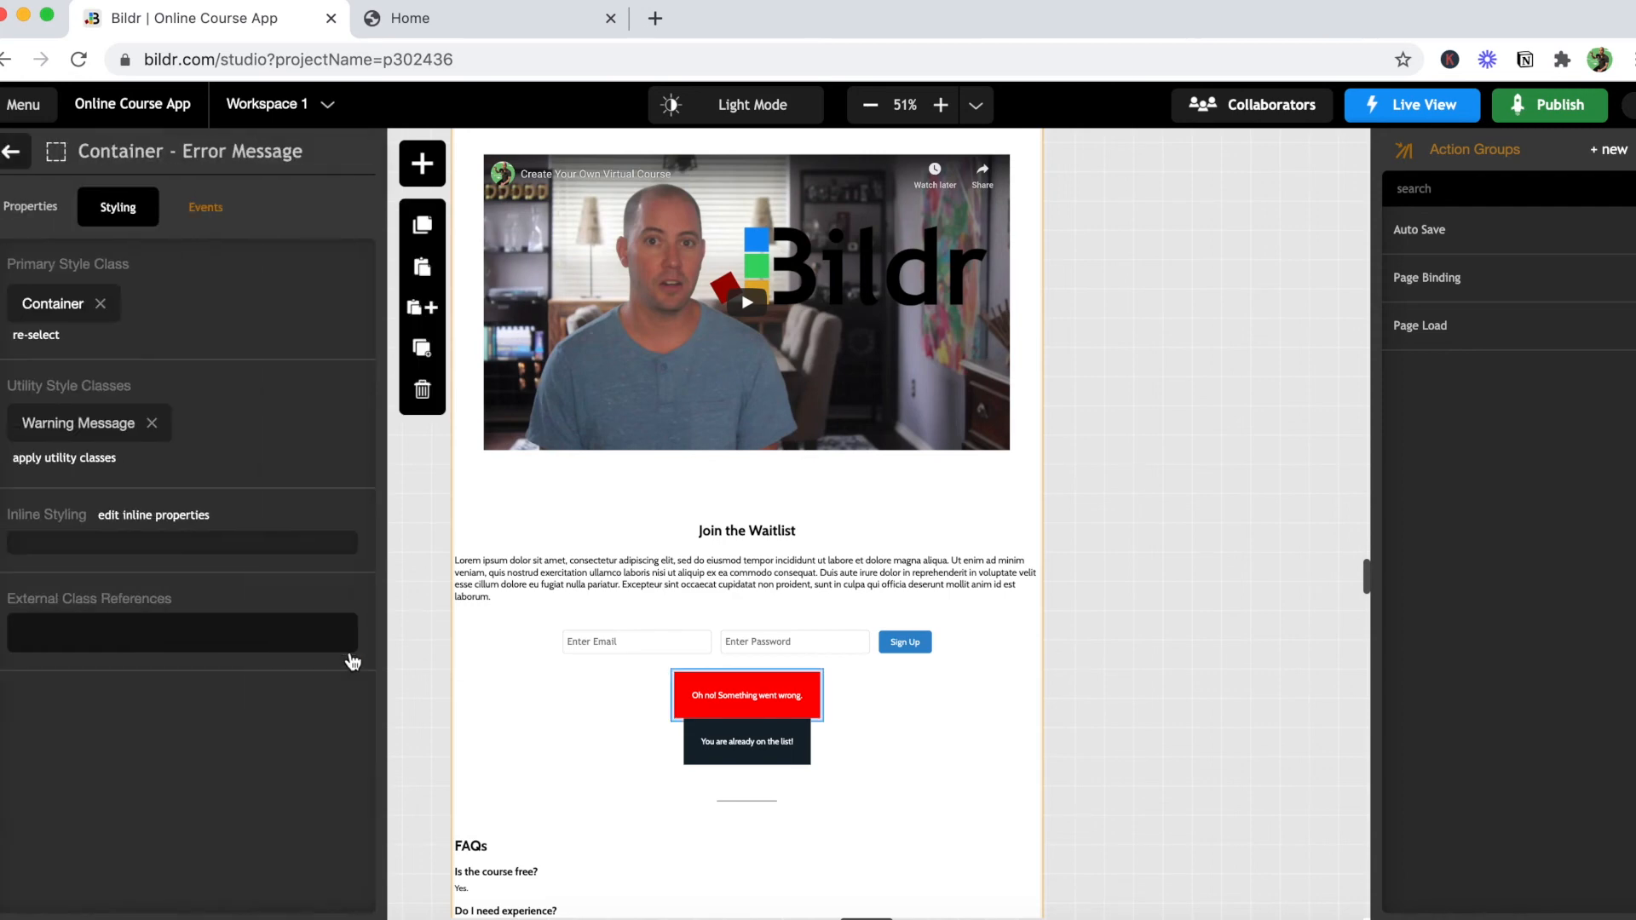
pyautogui.click(91, 458)
pyautogui.write('none')
pyautogui.click(96, 561)
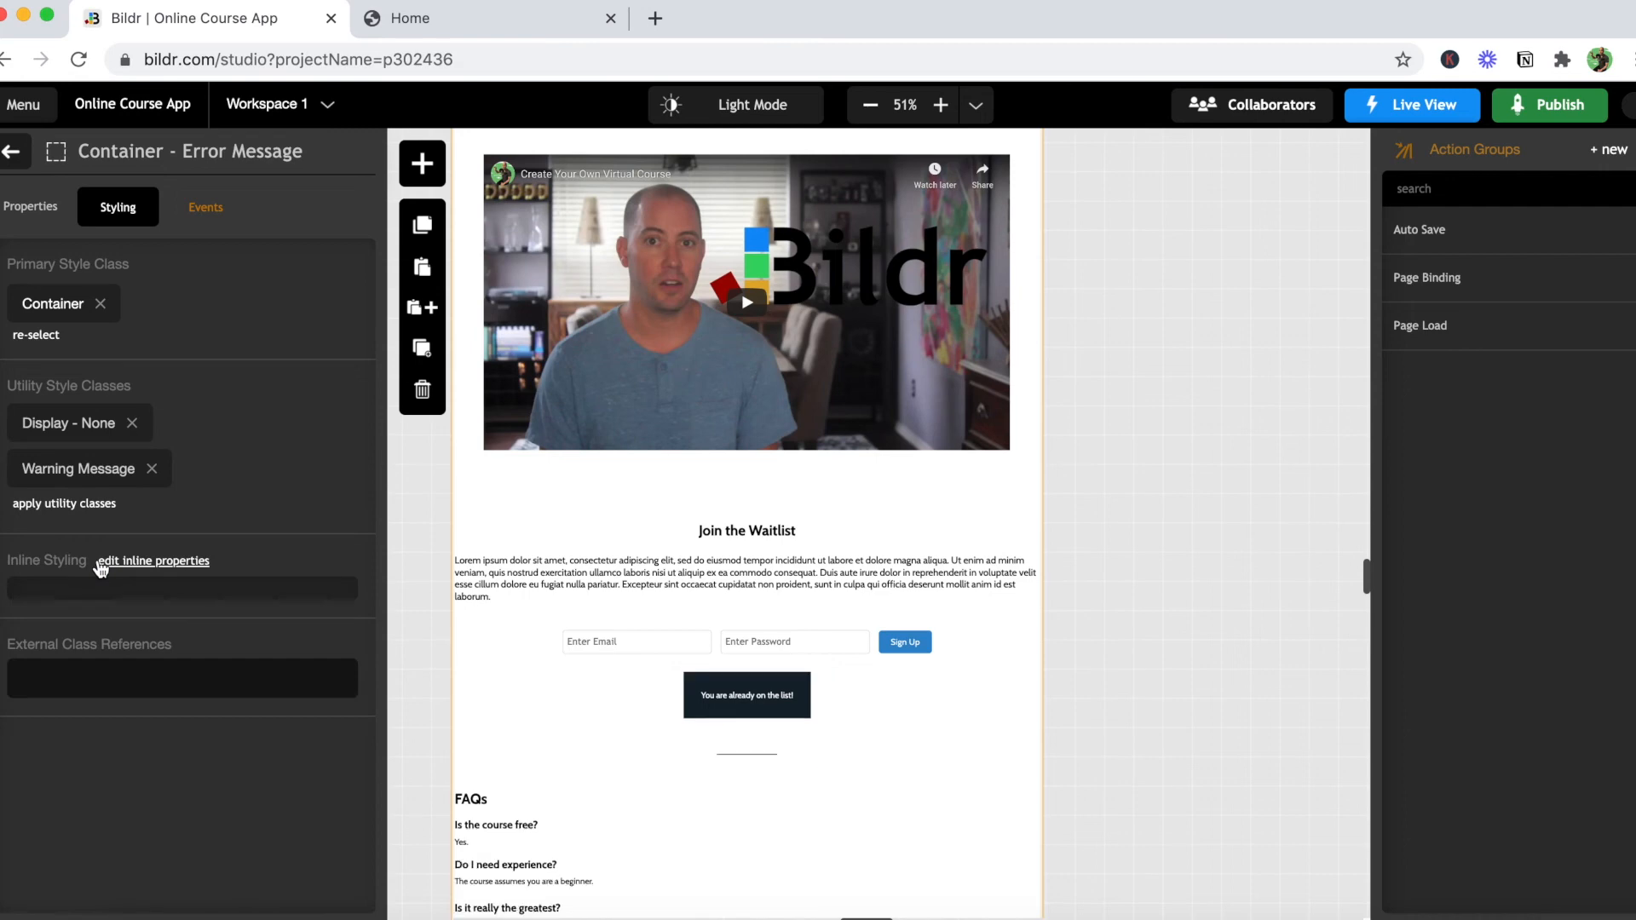
pyautogui.click(11, 152)
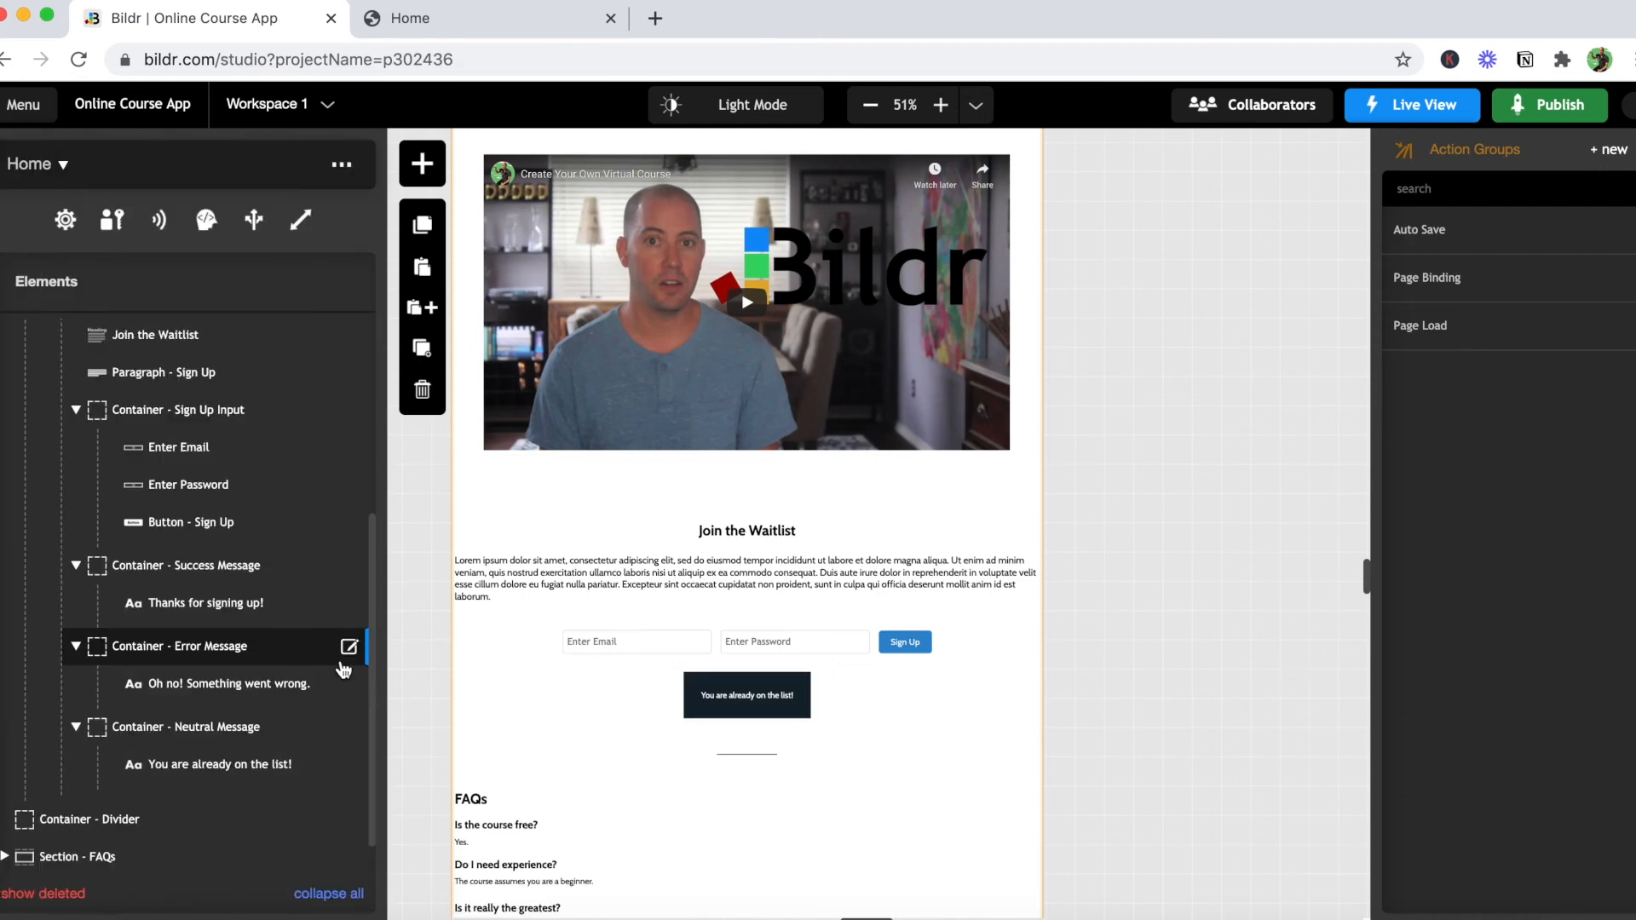
# Step: Hide Container - Neutral Message with the "Display - None" utility class and return to the element list
pyautogui.click(349, 728)
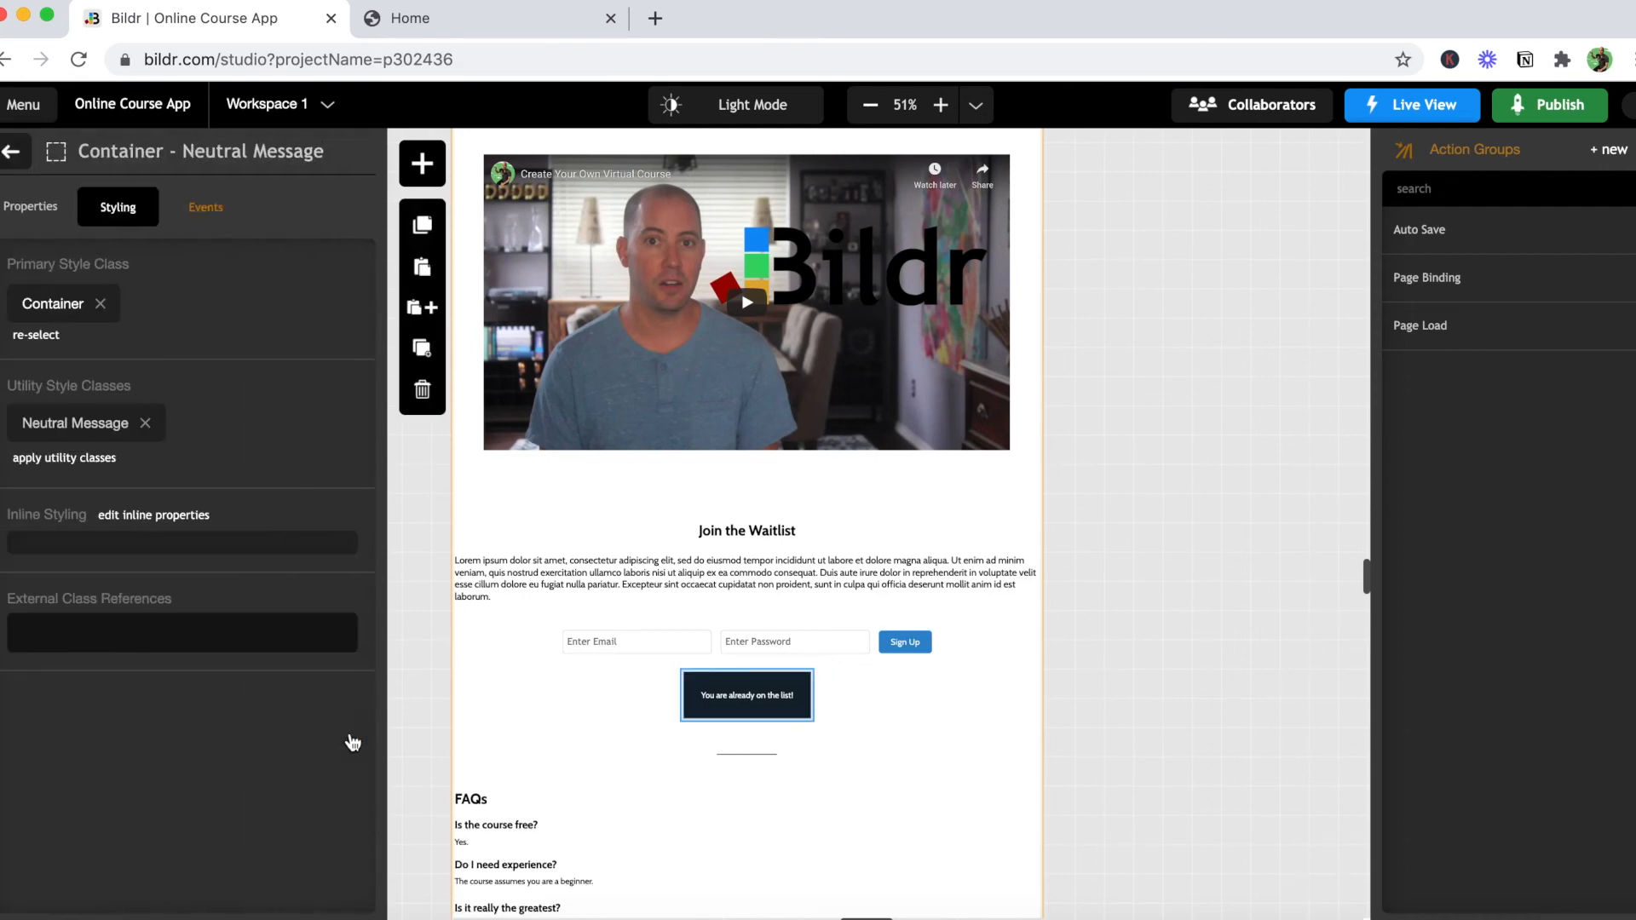
pyautogui.click(103, 460)
pyautogui.write('none')
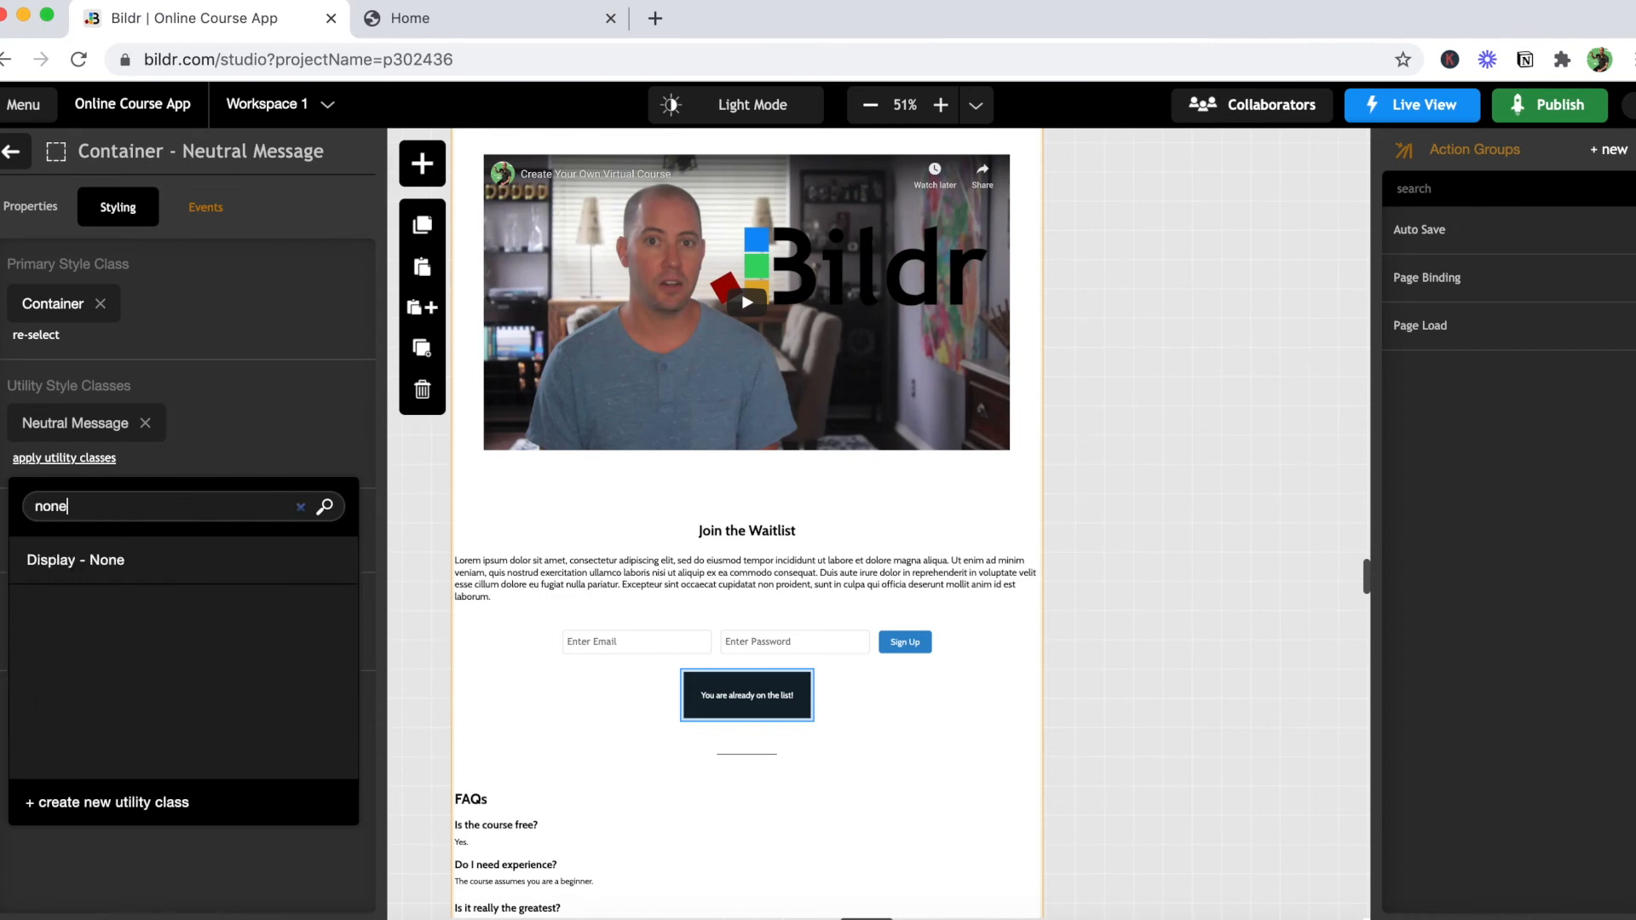
pyautogui.click(105, 560)
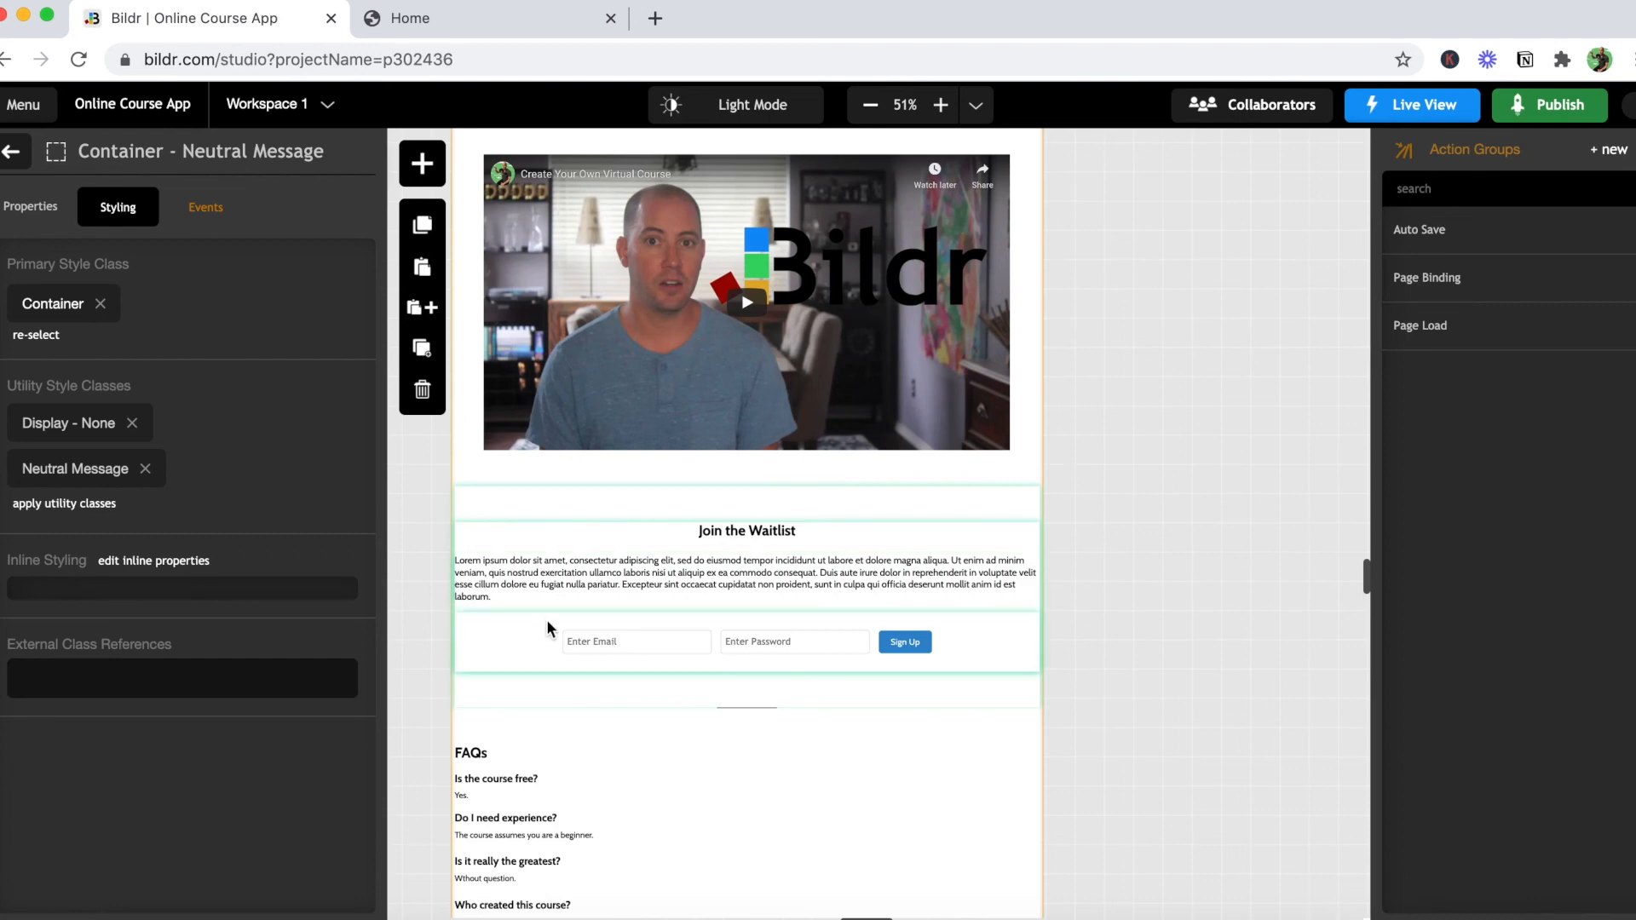
pyautogui.scroll(-3, 546, 620)
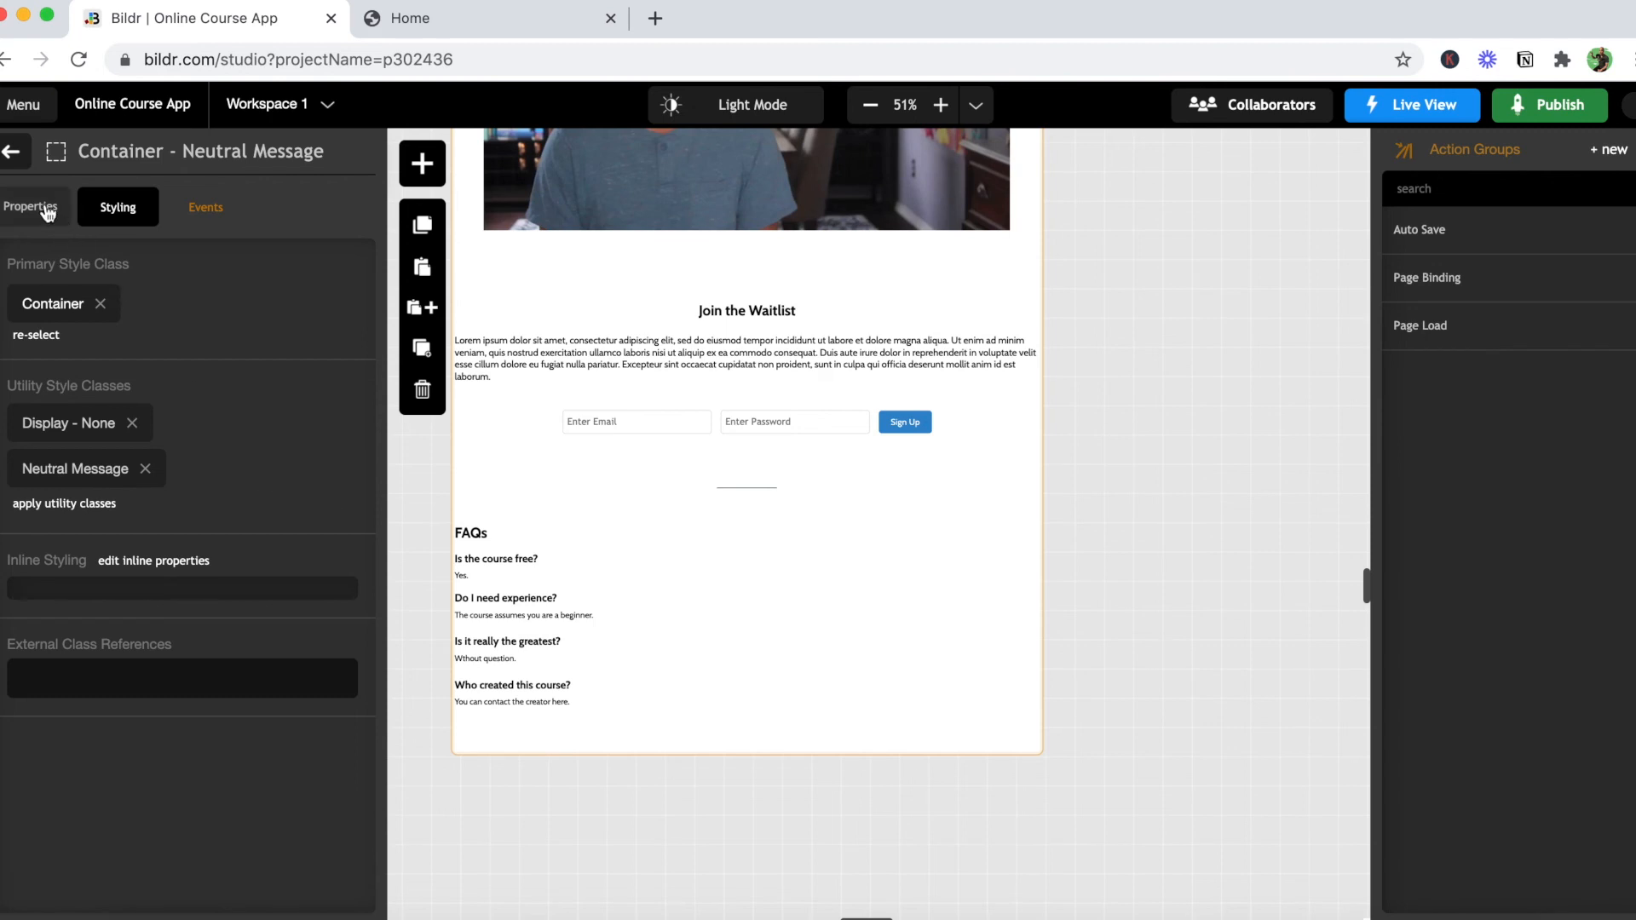
pyautogui.click(11, 152)
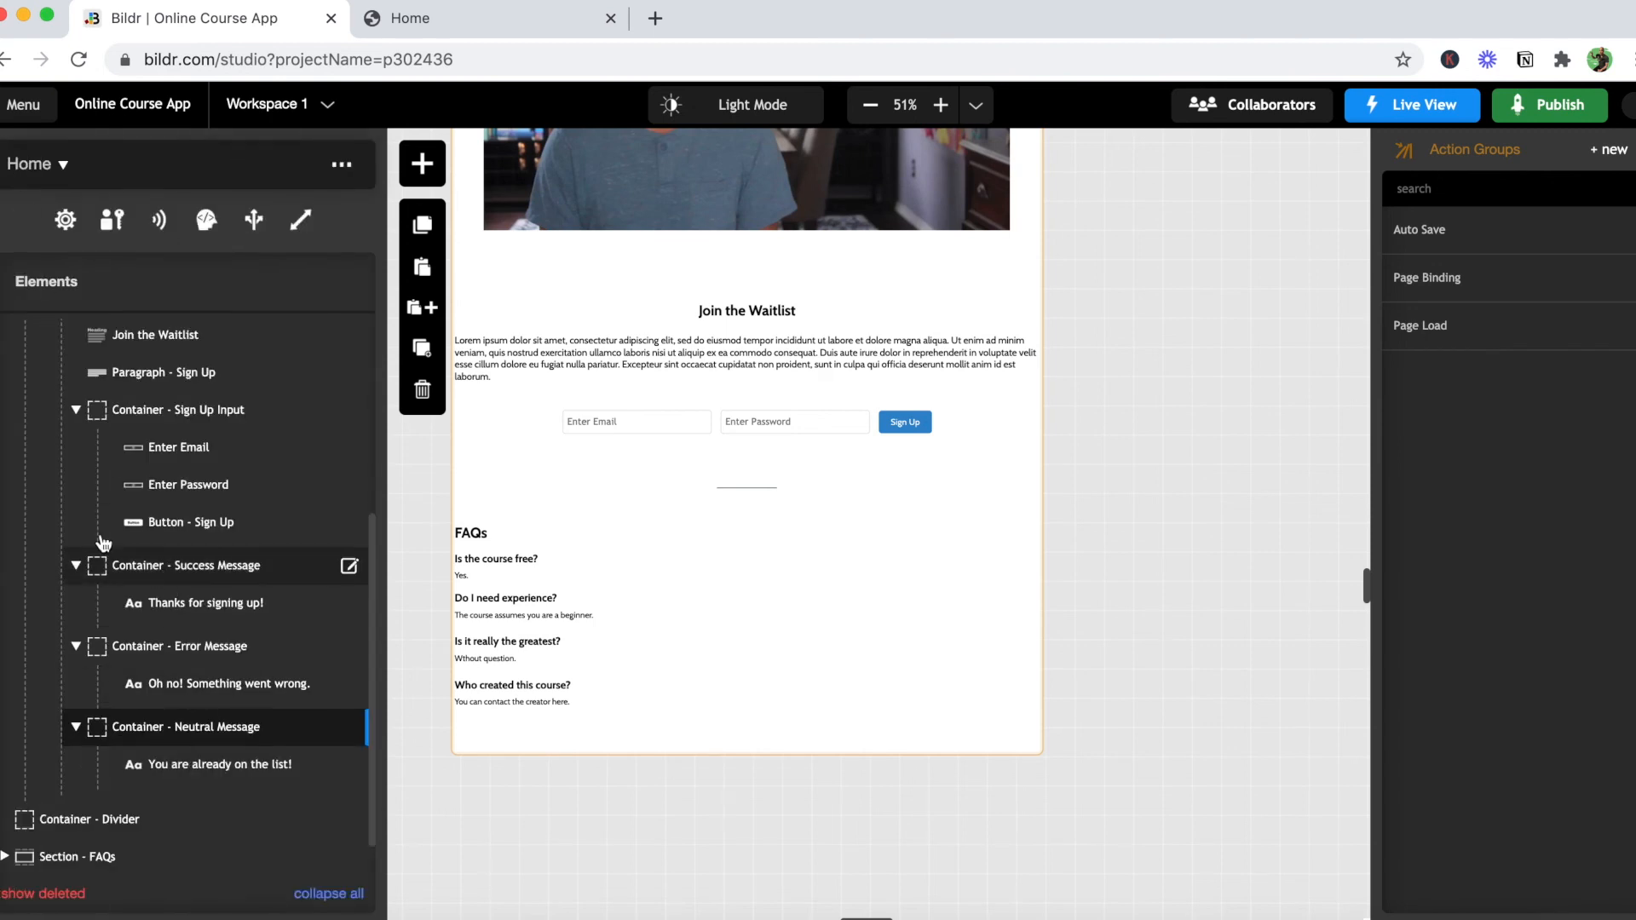
# Step: Collapse the Sign Up to Waitlist section and examine the styling classes of Section - FAQs and its Container - FAQs
pyautogui.scroll(3, 102, 541)
pyautogui.click(5, 502)
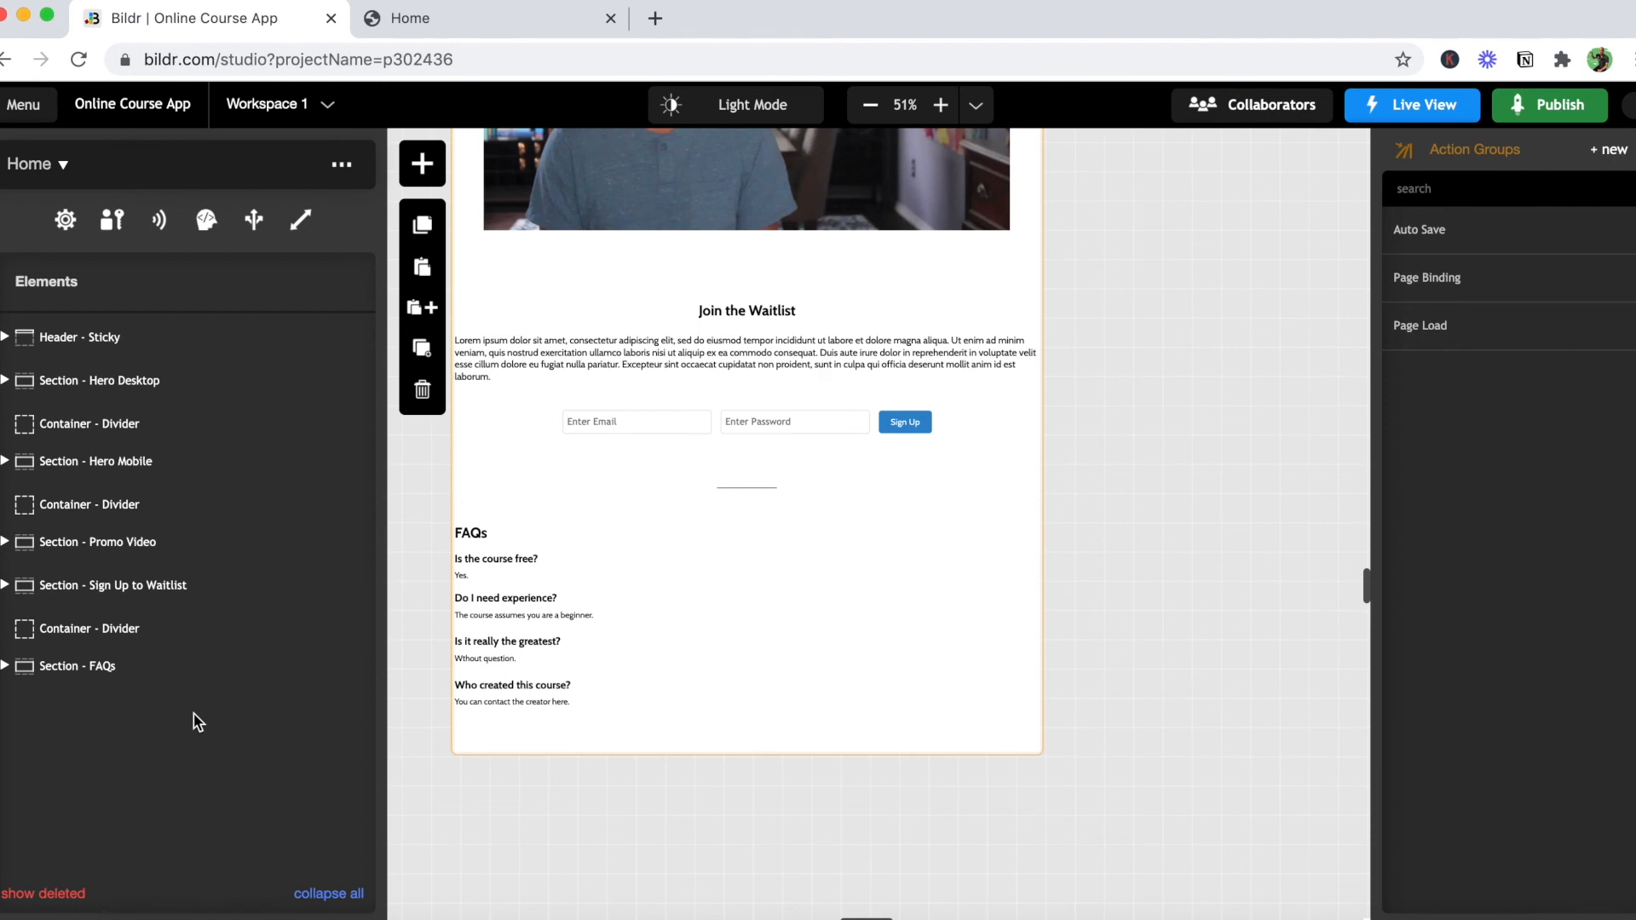
pyautogui.click(356, 669)
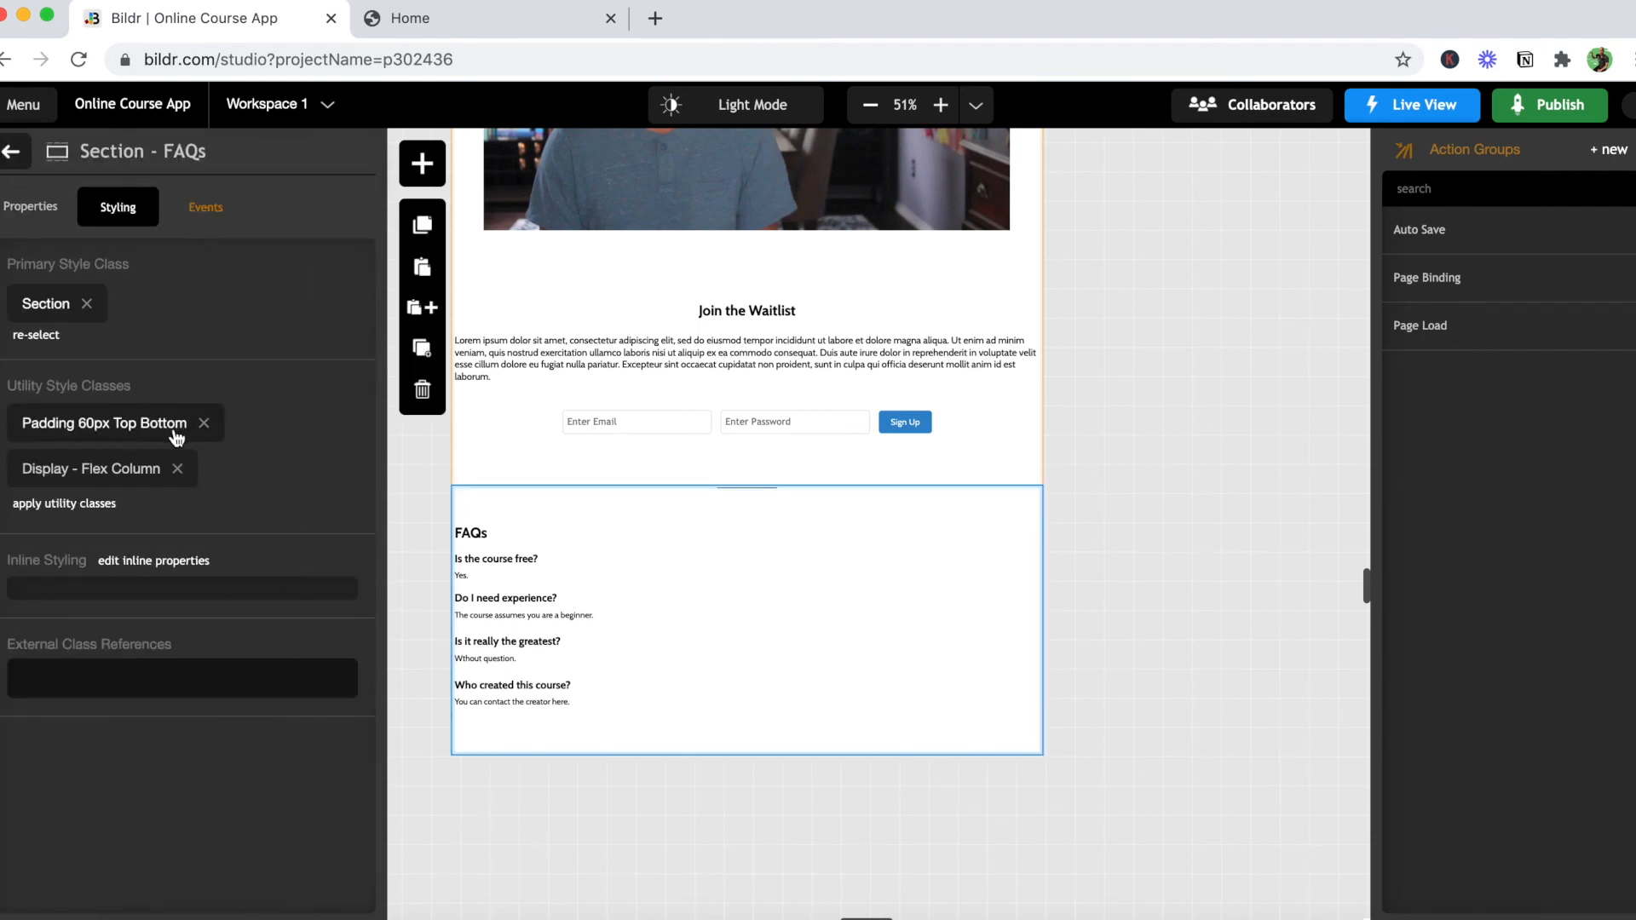
pyautogui.click(6, 154)
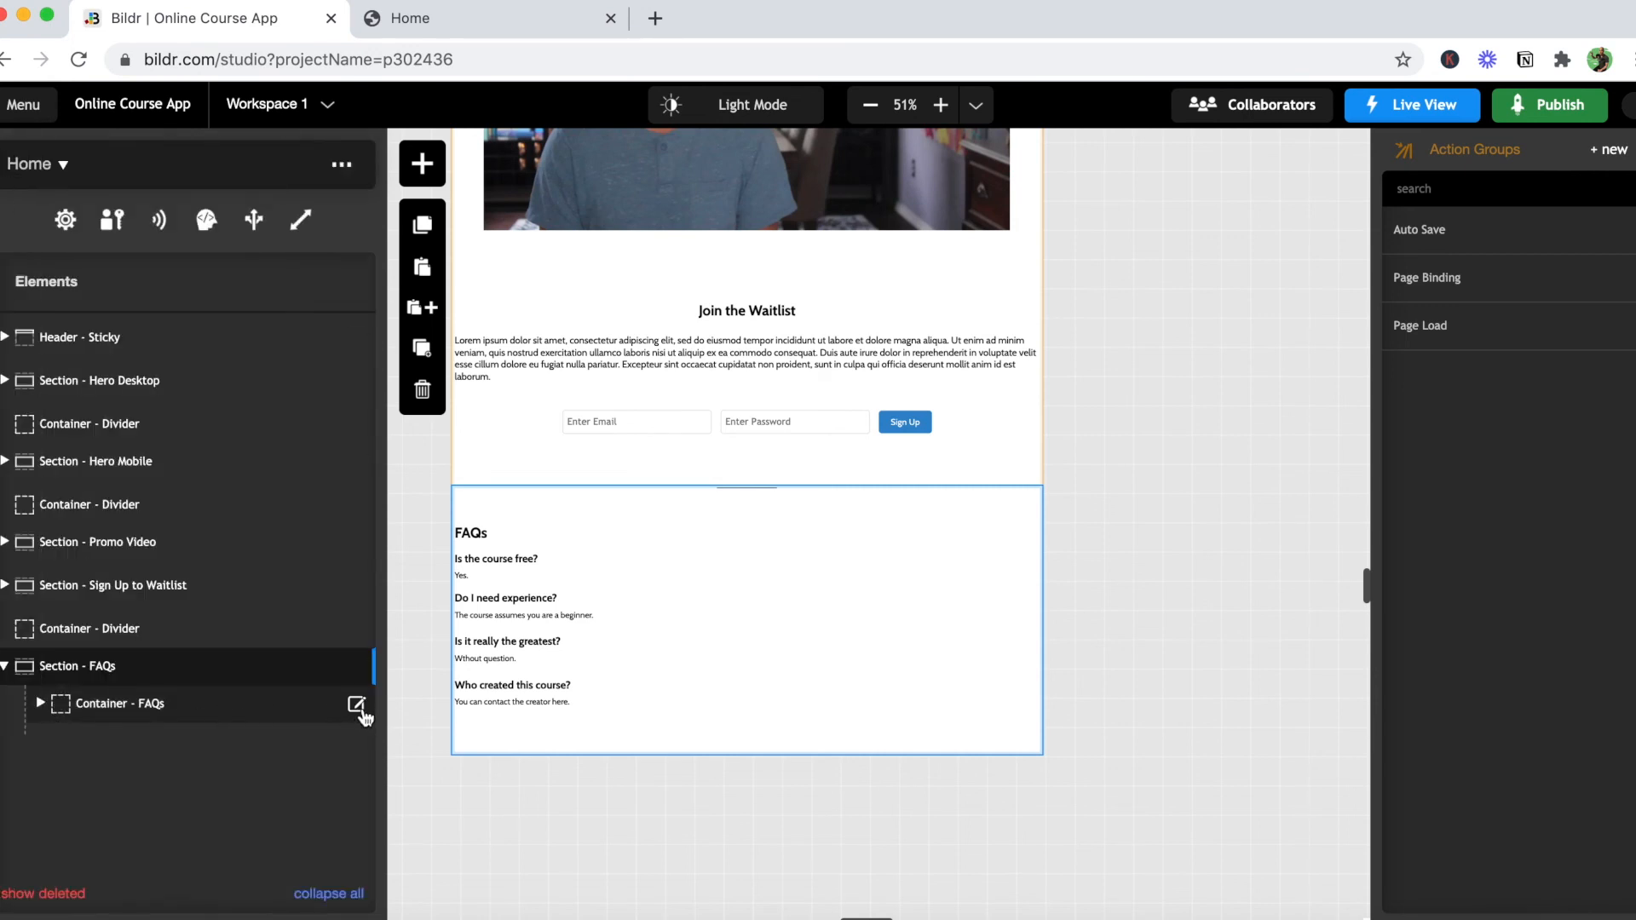
pyautogui.click(356, 706)
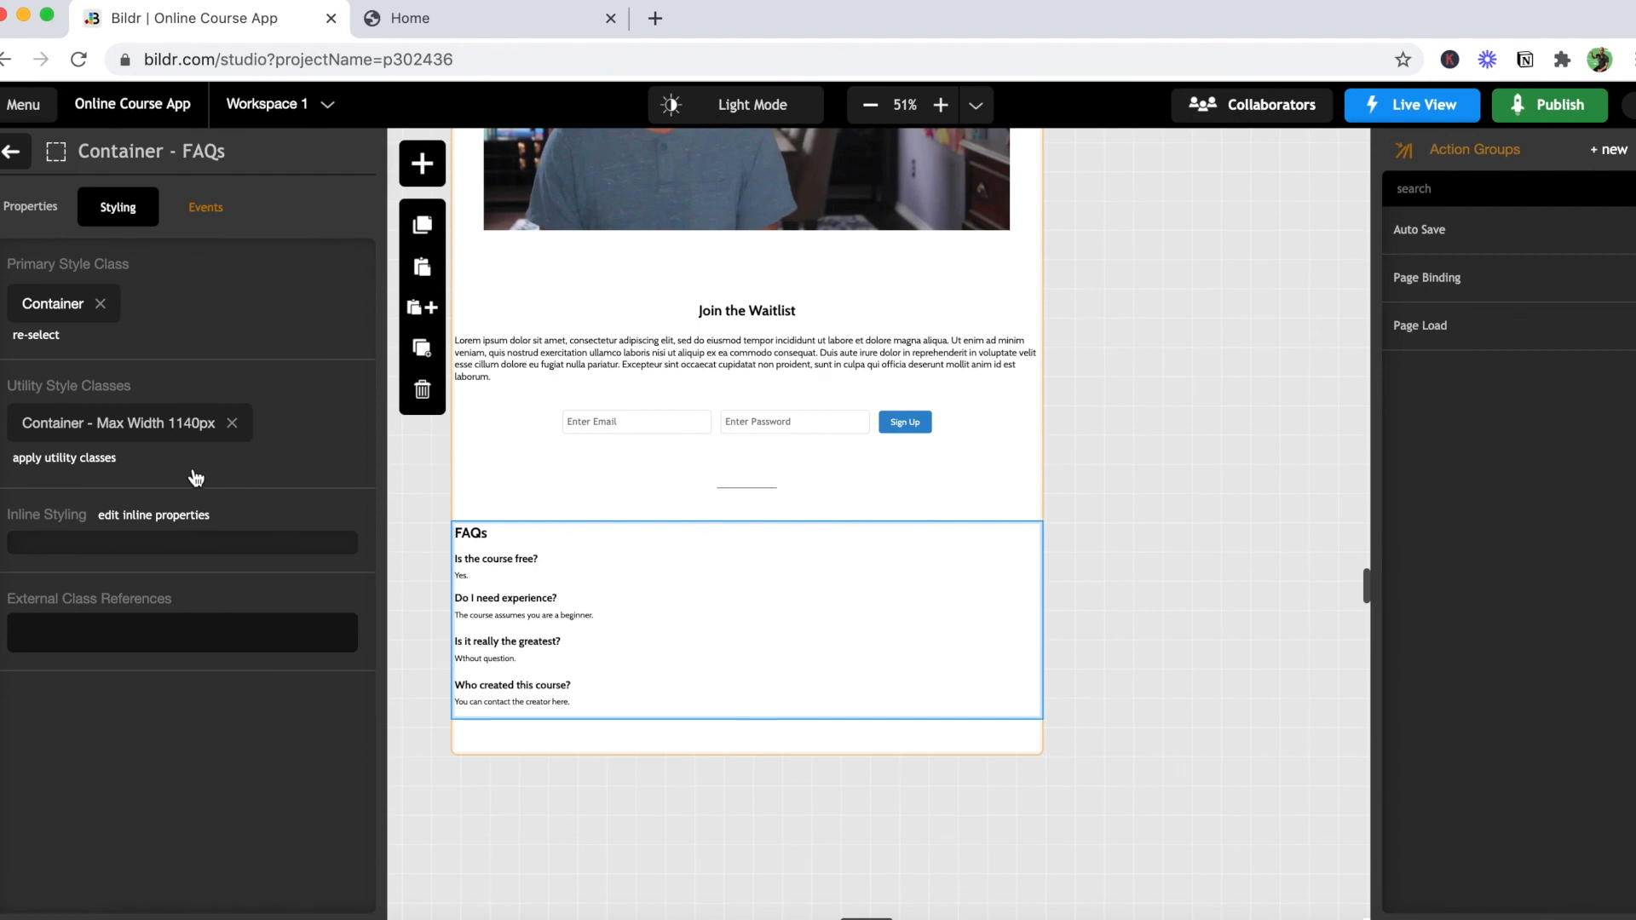
# Step: Examine the styling of the FAQs heading and of the first Paragraph - Question and Paragraph - Answer in Container - FAQs
pyautogui.click(12, 153)
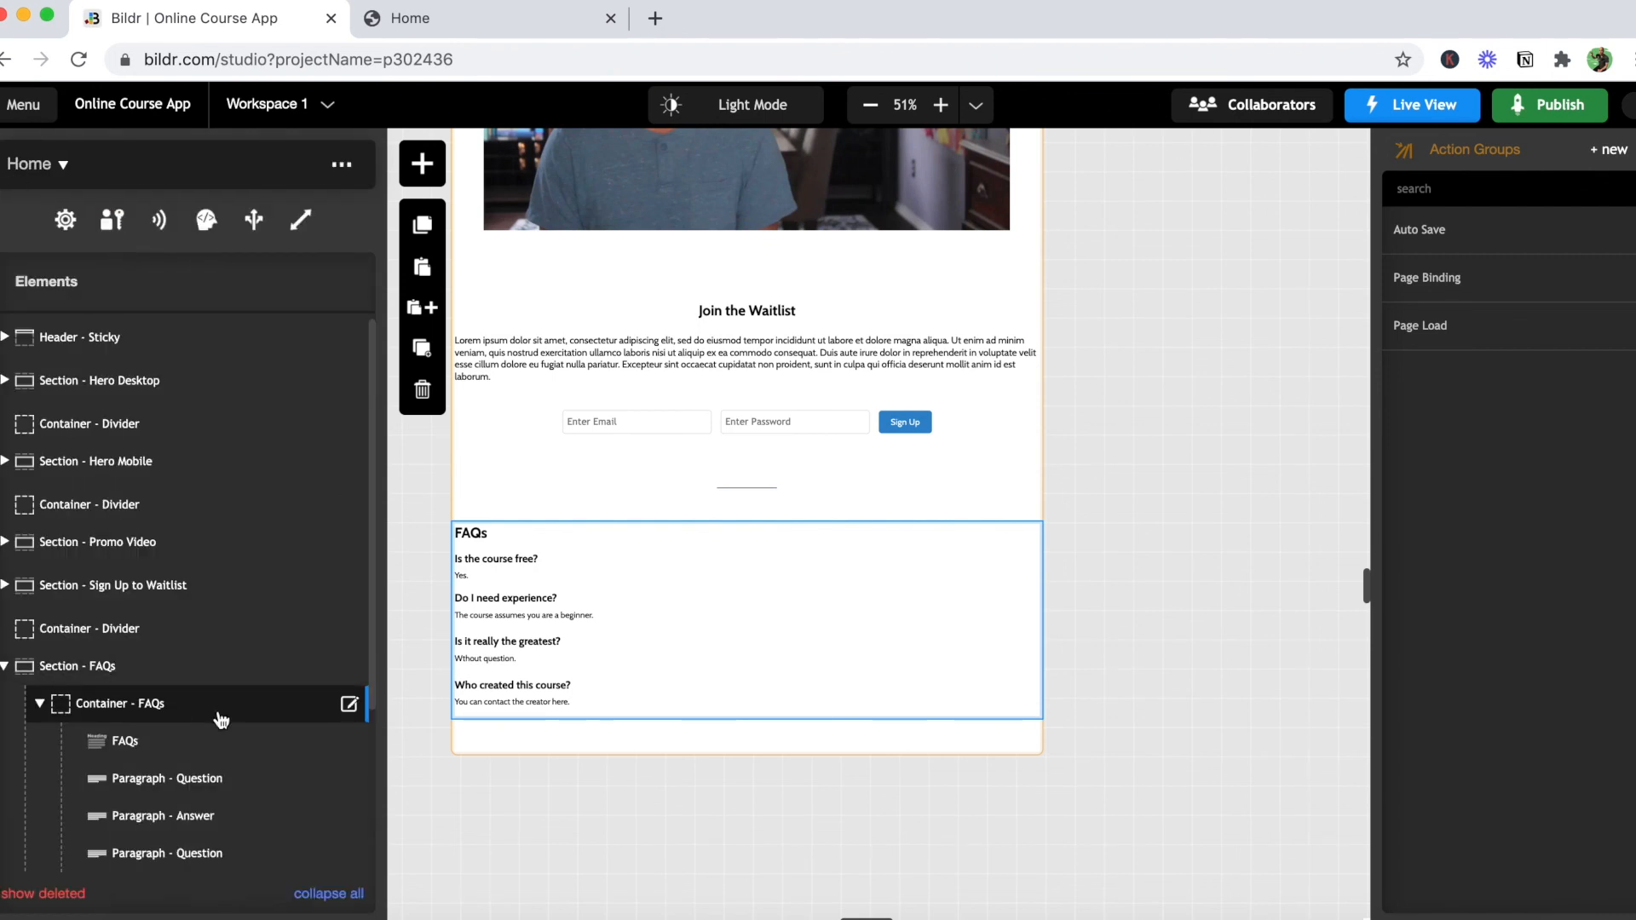
pyautogui.click(351, 743)
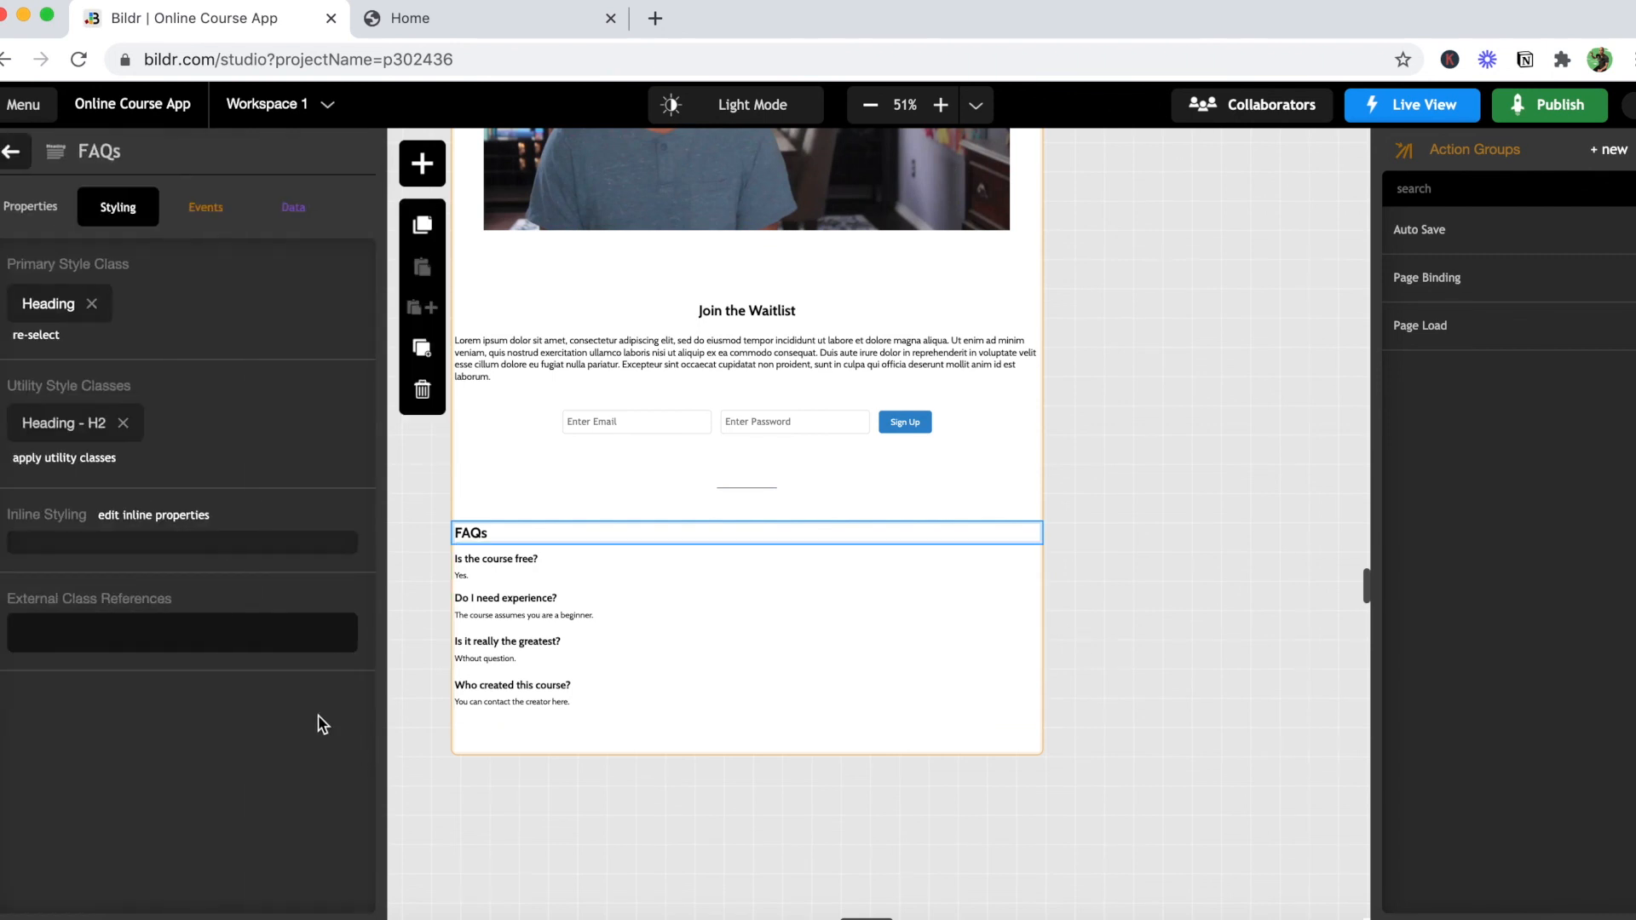
pyautogui.click(12, 155)
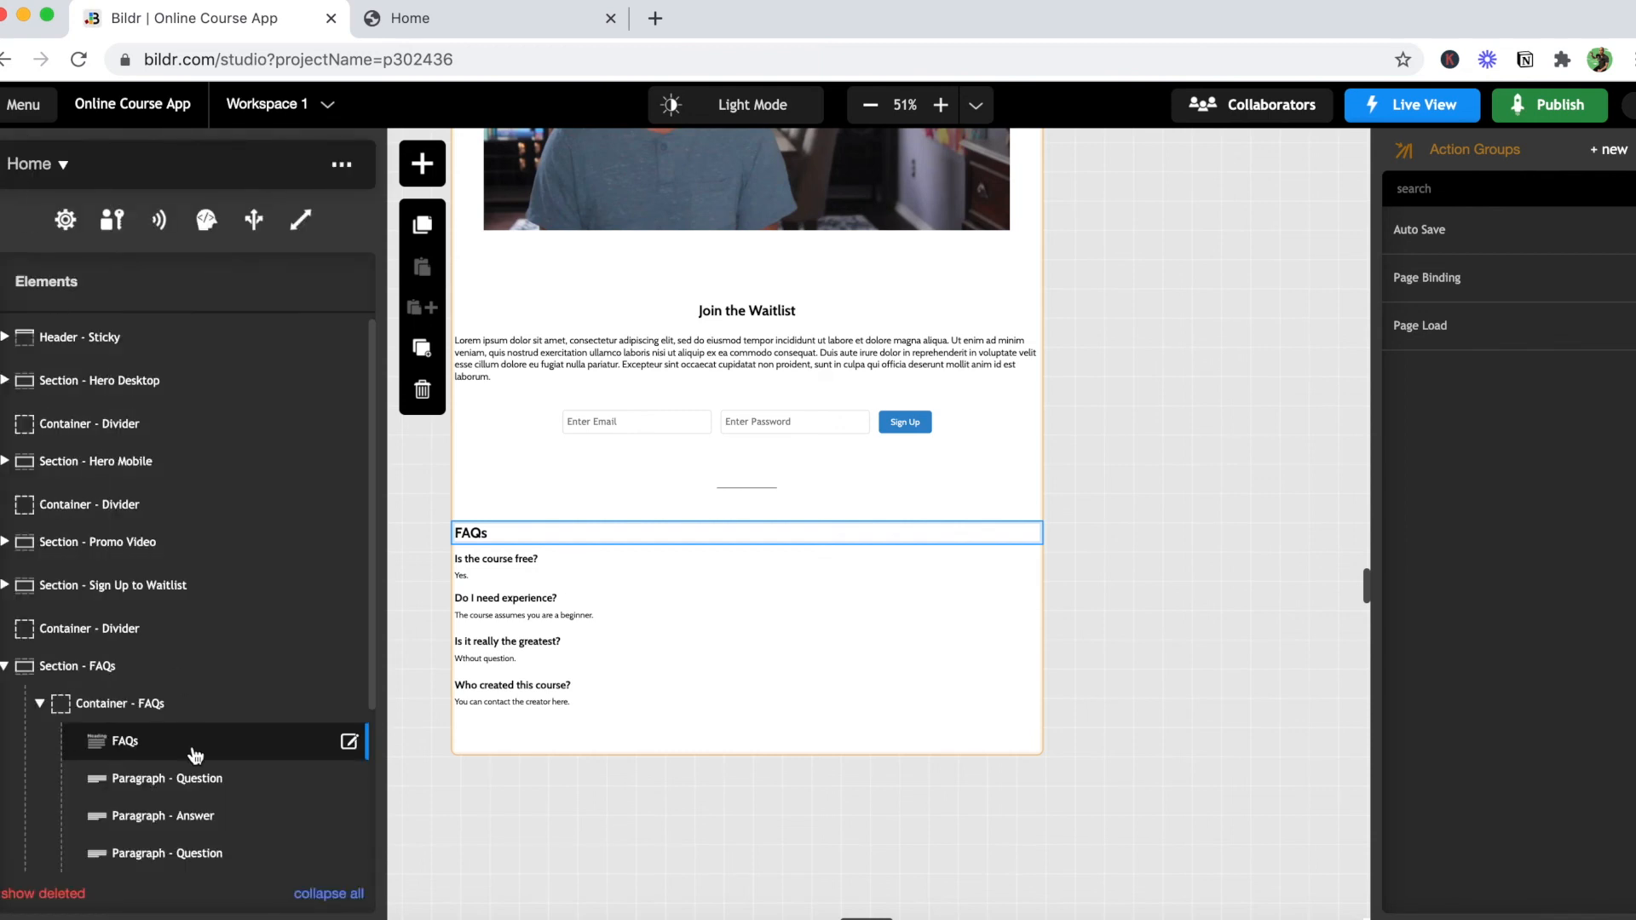
pyautogui.scroll(-5, 191, 749)
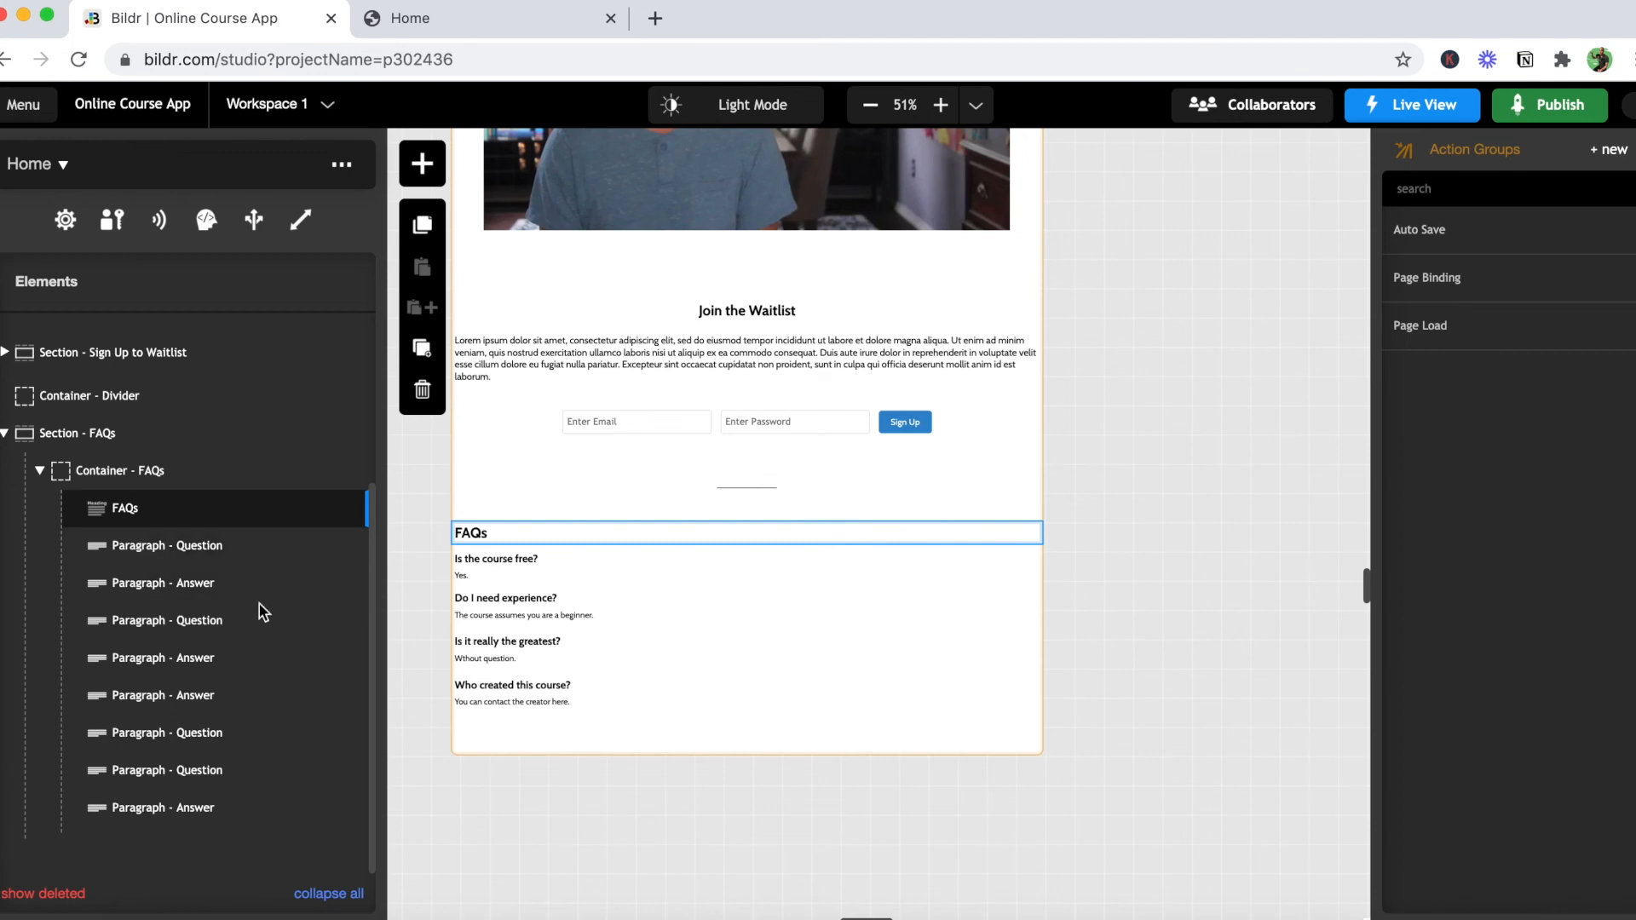
pyautogui.click(349, 548)
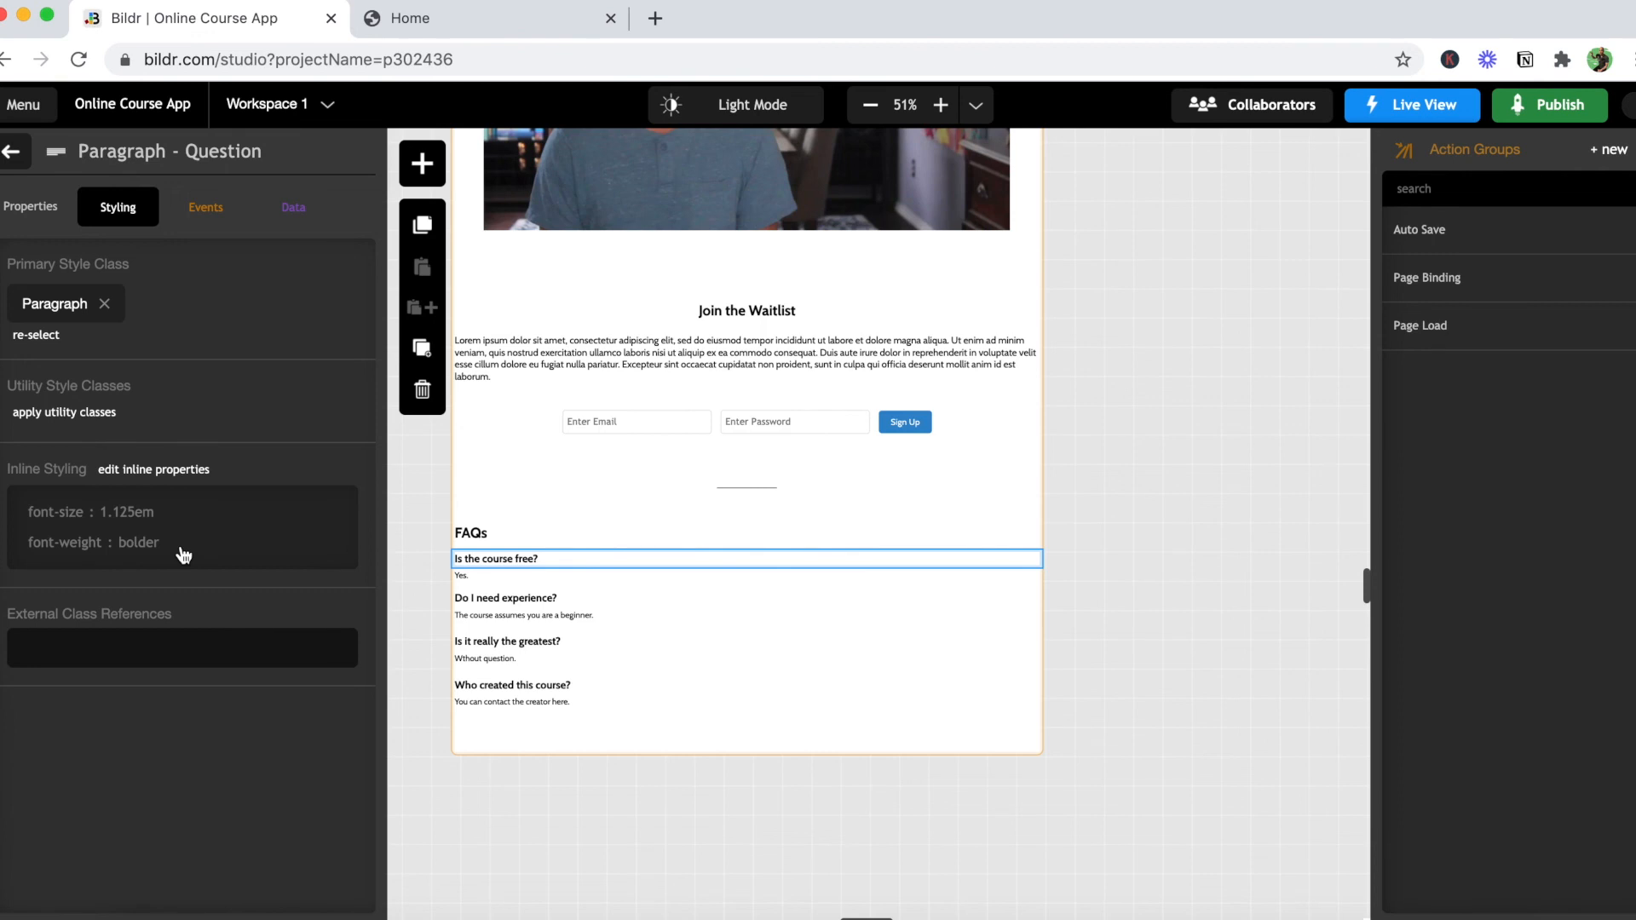
pyautogui.click(12, 153)
pyautogui.click(349, 583)
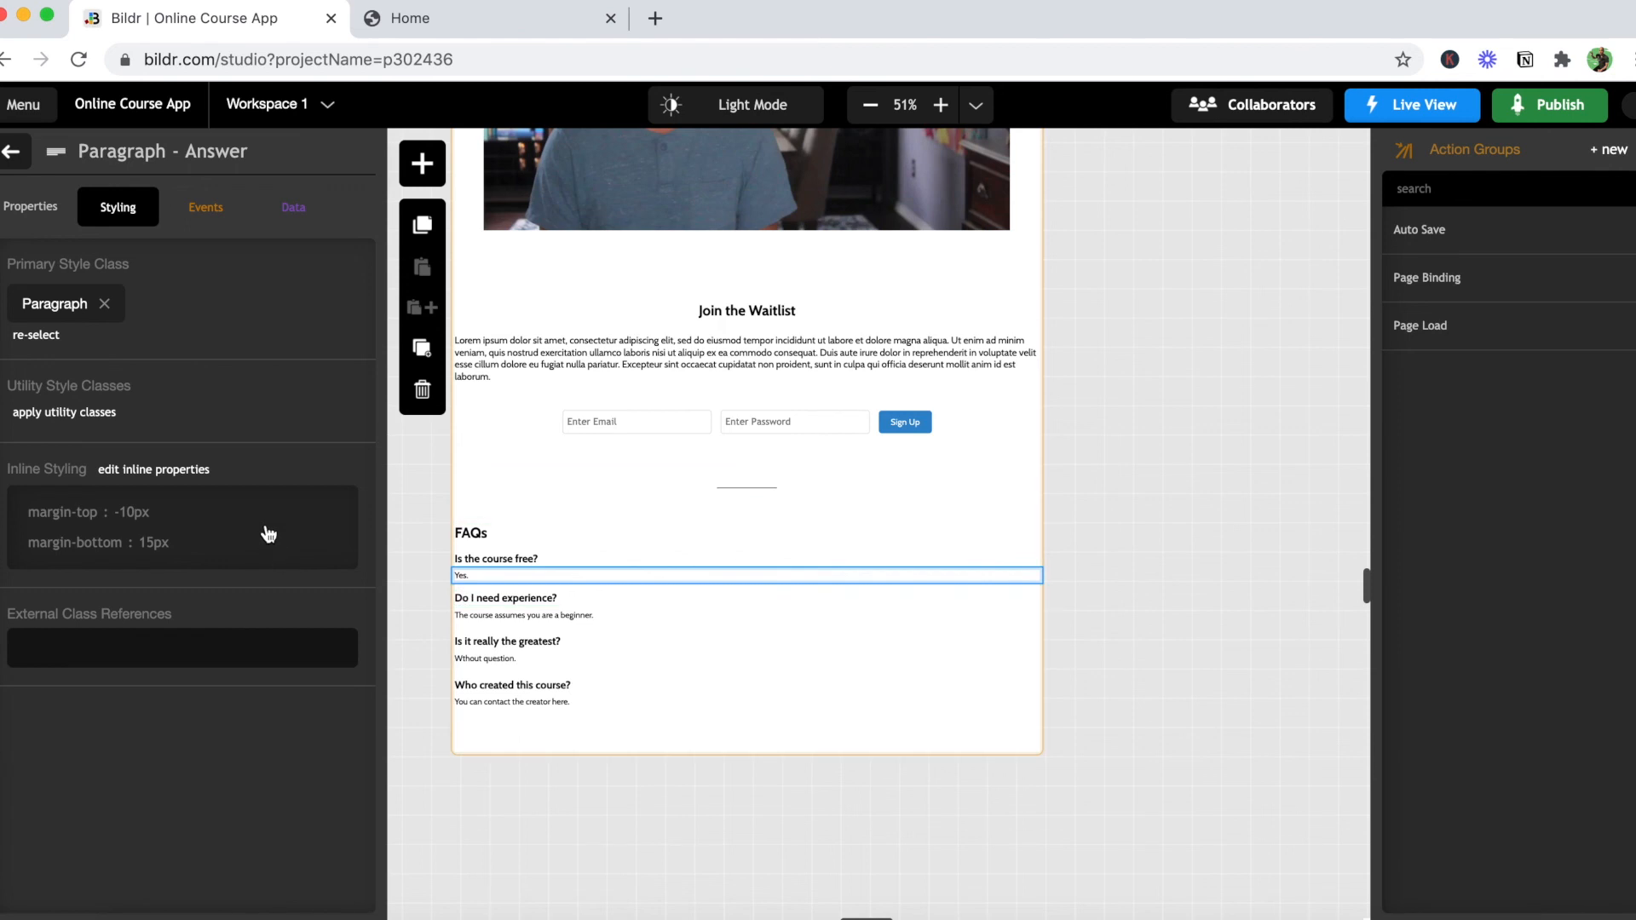
pyautogui.click(12, 153)
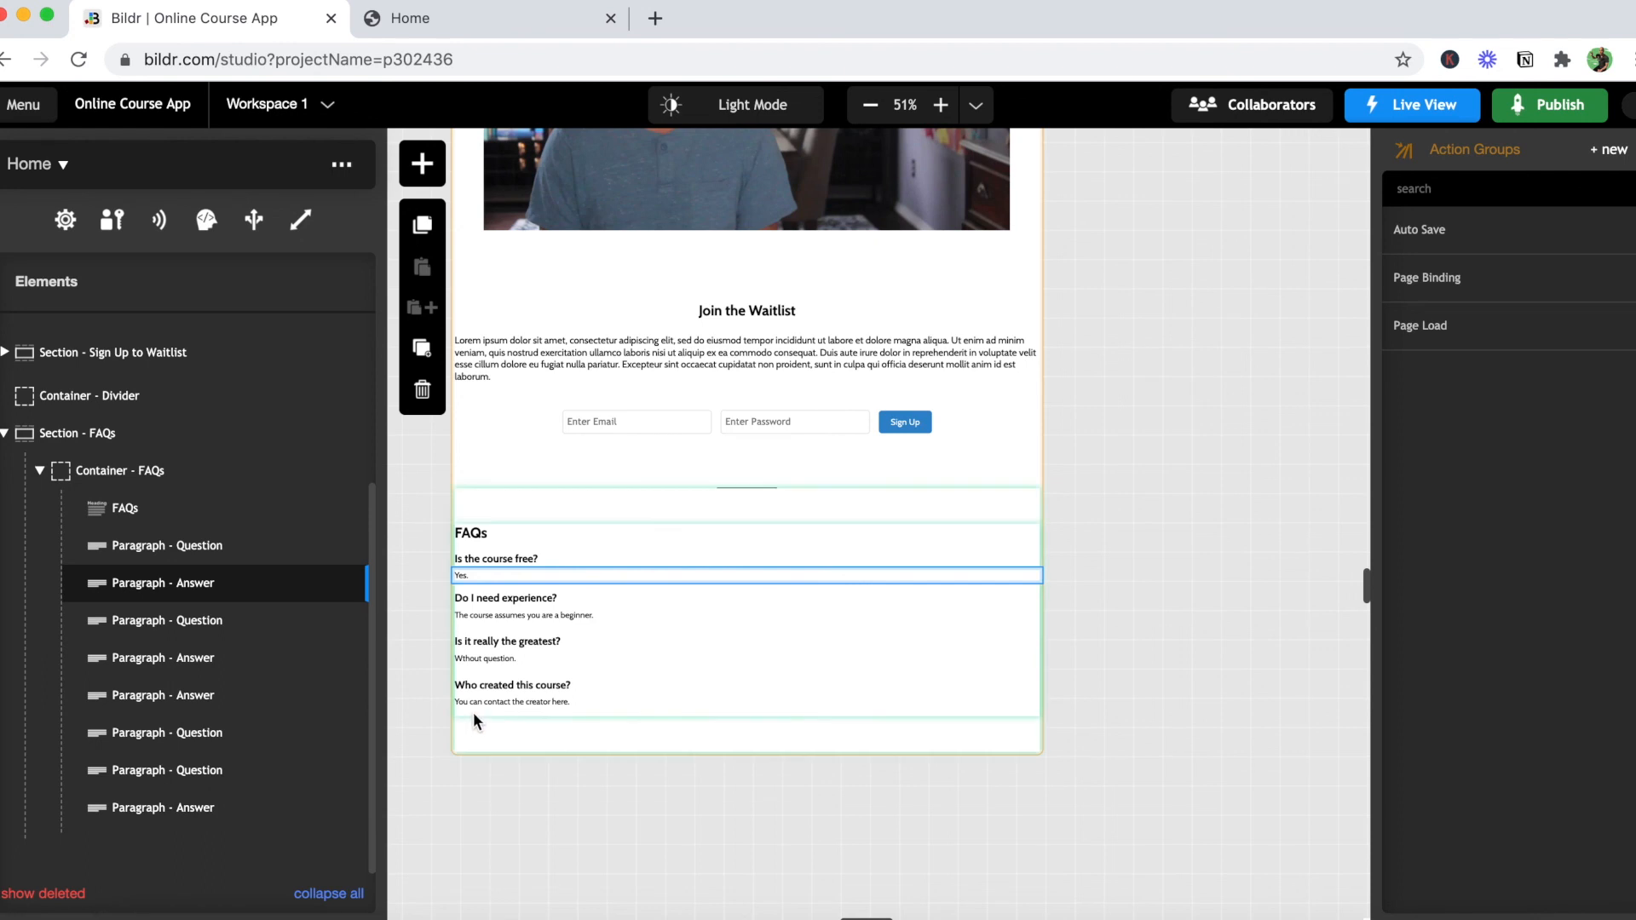
# Step: Examine the styling and display text of the last Paragraph - Answer, under "Who created this course?"
pyautogui.moveTo(350, 809)
pyautogui.click(350, 811)
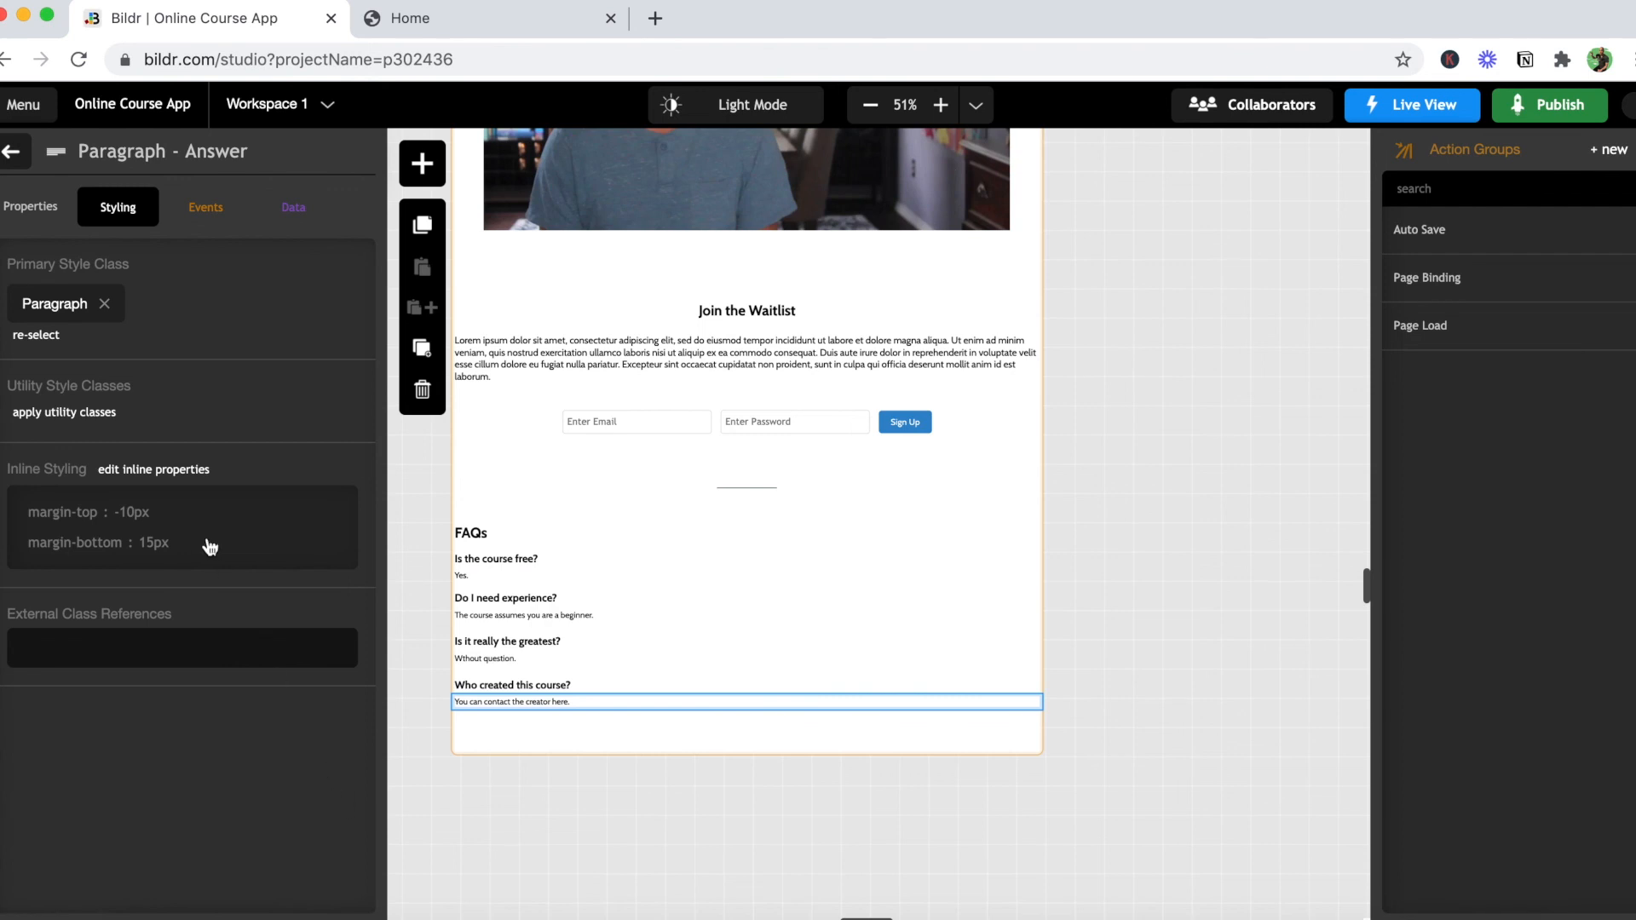
pyautogui.click(53, 214)
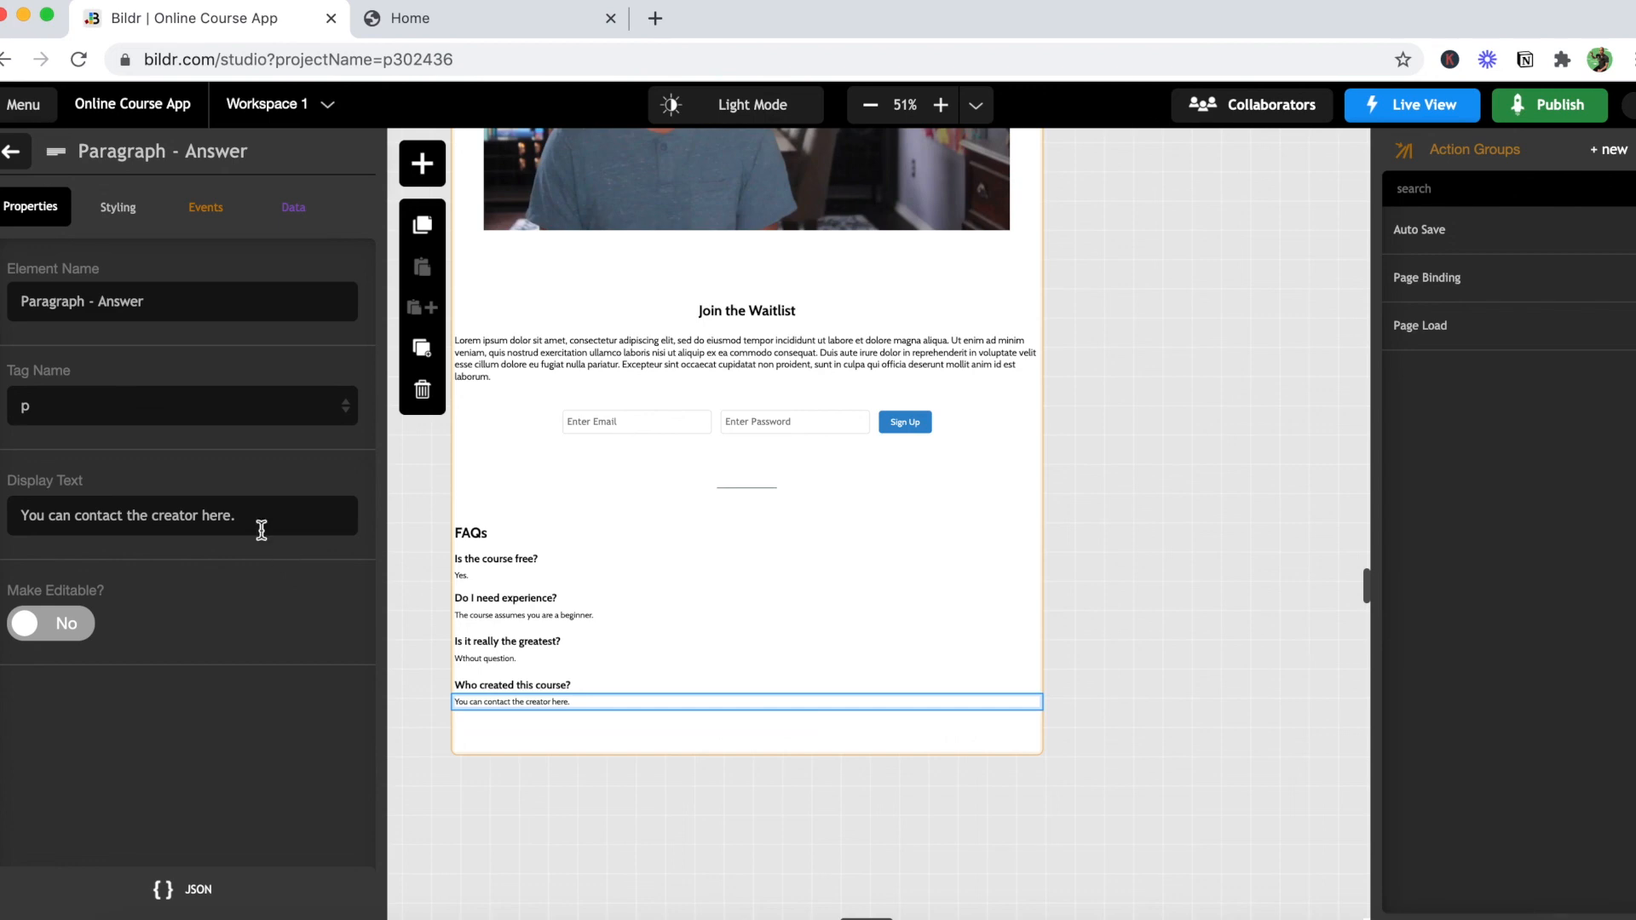
# Step: Open the JSON of the Link element in the Style Guide's Container - Text Colors
pyautogui.scroll(4, 557, 423)
pyautogui.scroll(10, 557, 423)
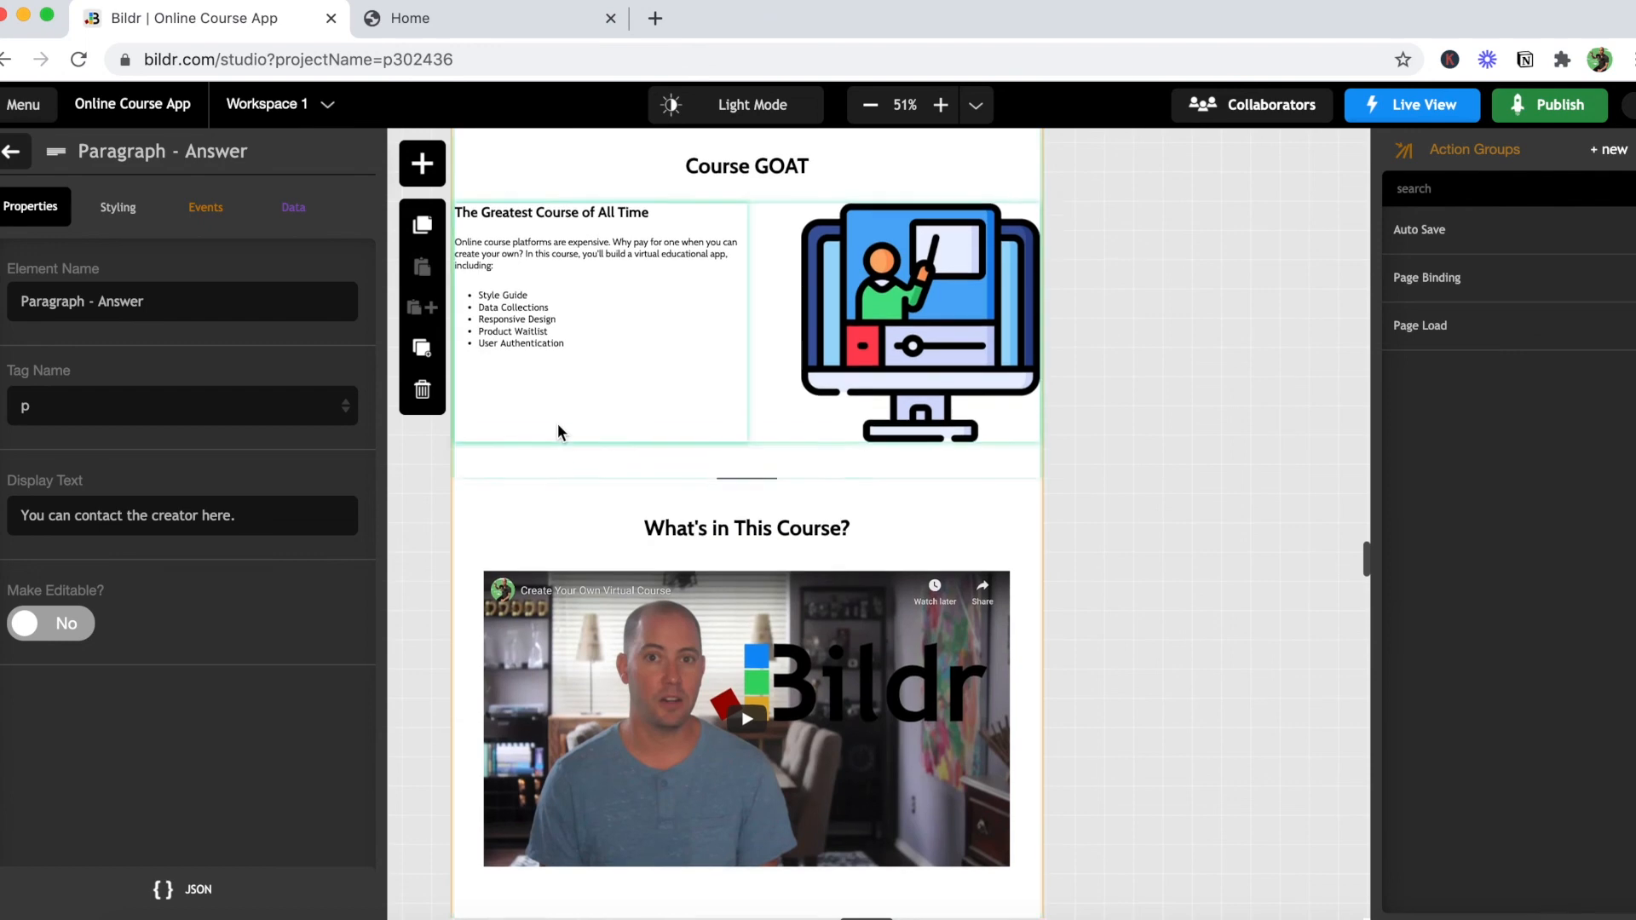
pyautogui.hscroll(2, 557, 422)
pyautogui.hscroll(1, 558, 423)
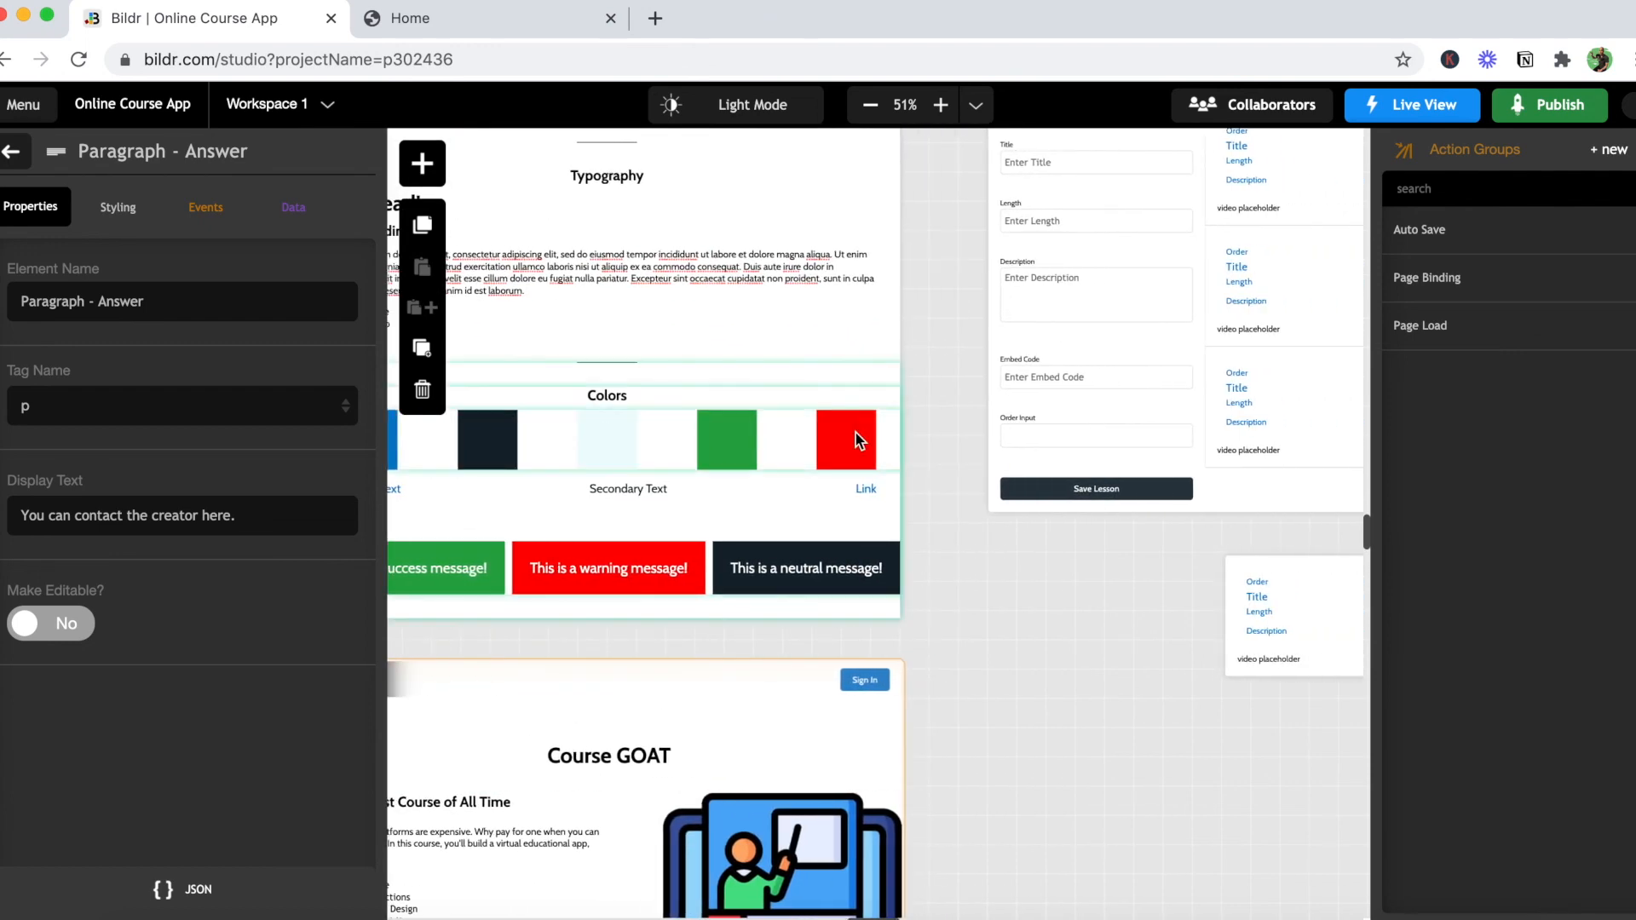
pyautogui.click(866, 493)
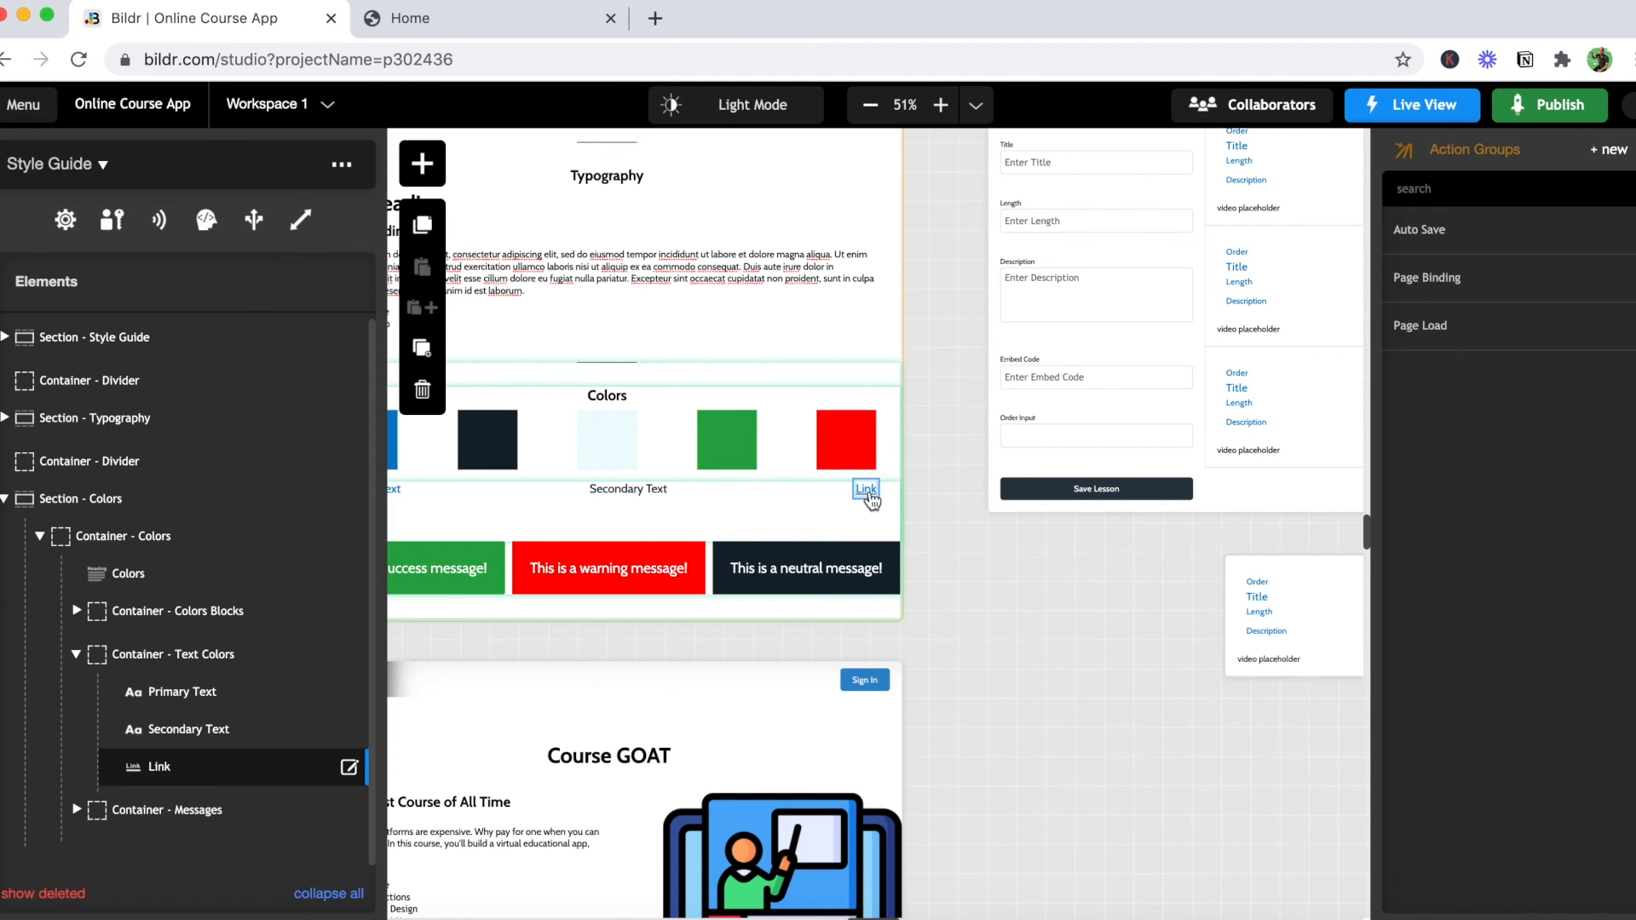
pyautogui.click(349, 767)
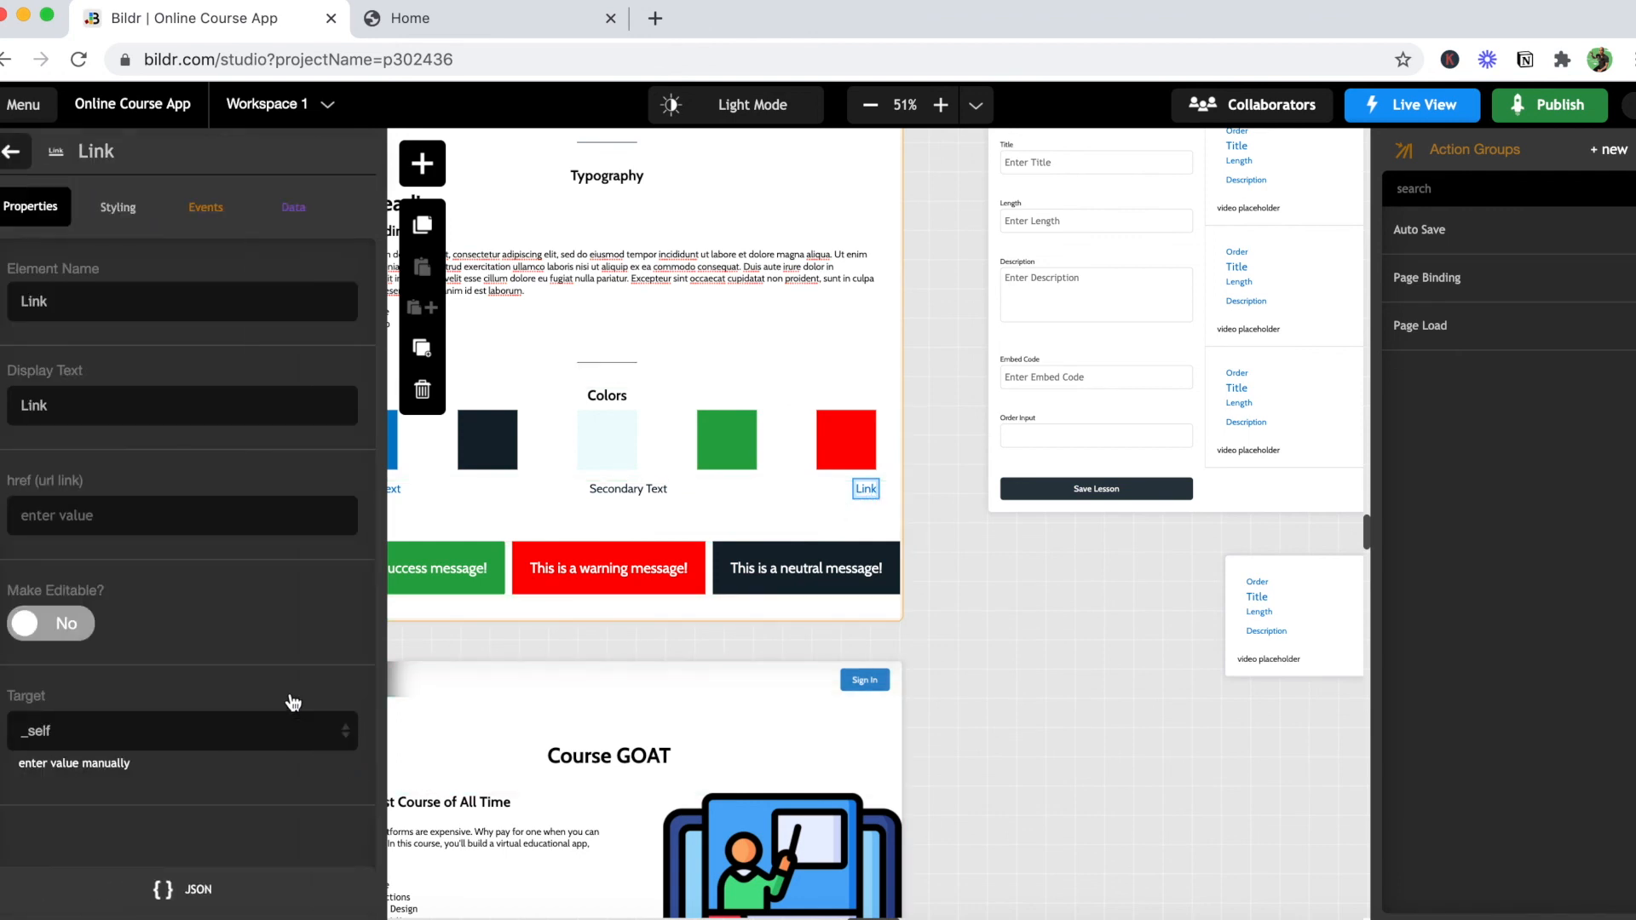
pyautogui.click(198, 891)
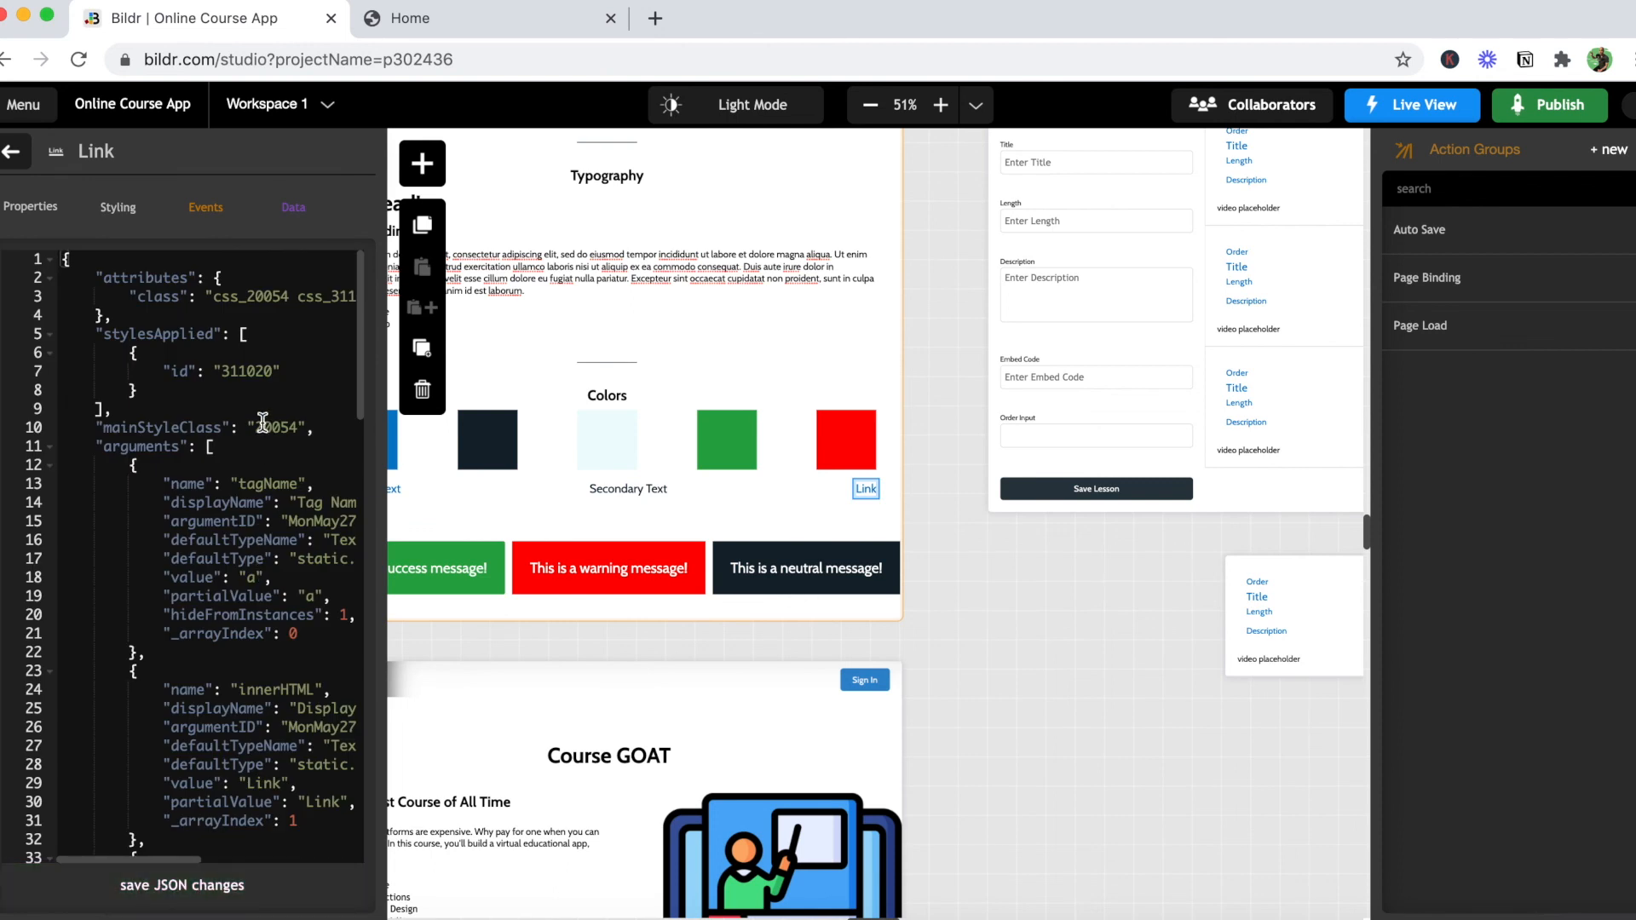
# Step: Copy the css_311020 class name from the Link's class attribute and return to the element list
pyautogui.hscroll(3, 263, 424)
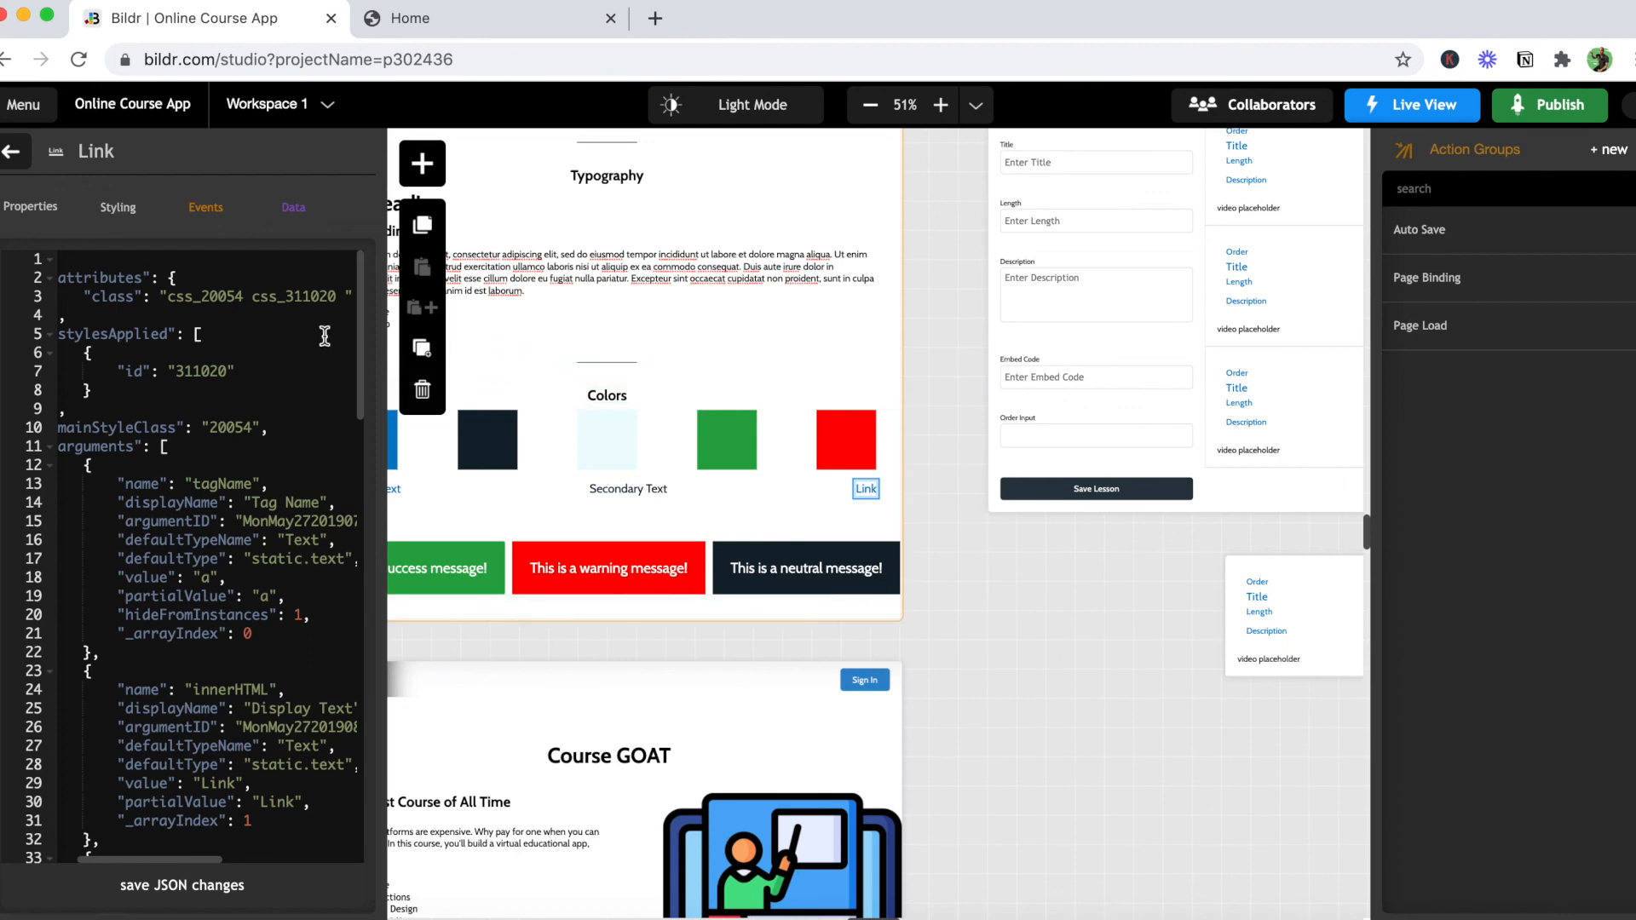
pyautogui.moveTo(253, 296); pyautogui.dragTo(336, 304)
pyautogui.press('super+c')
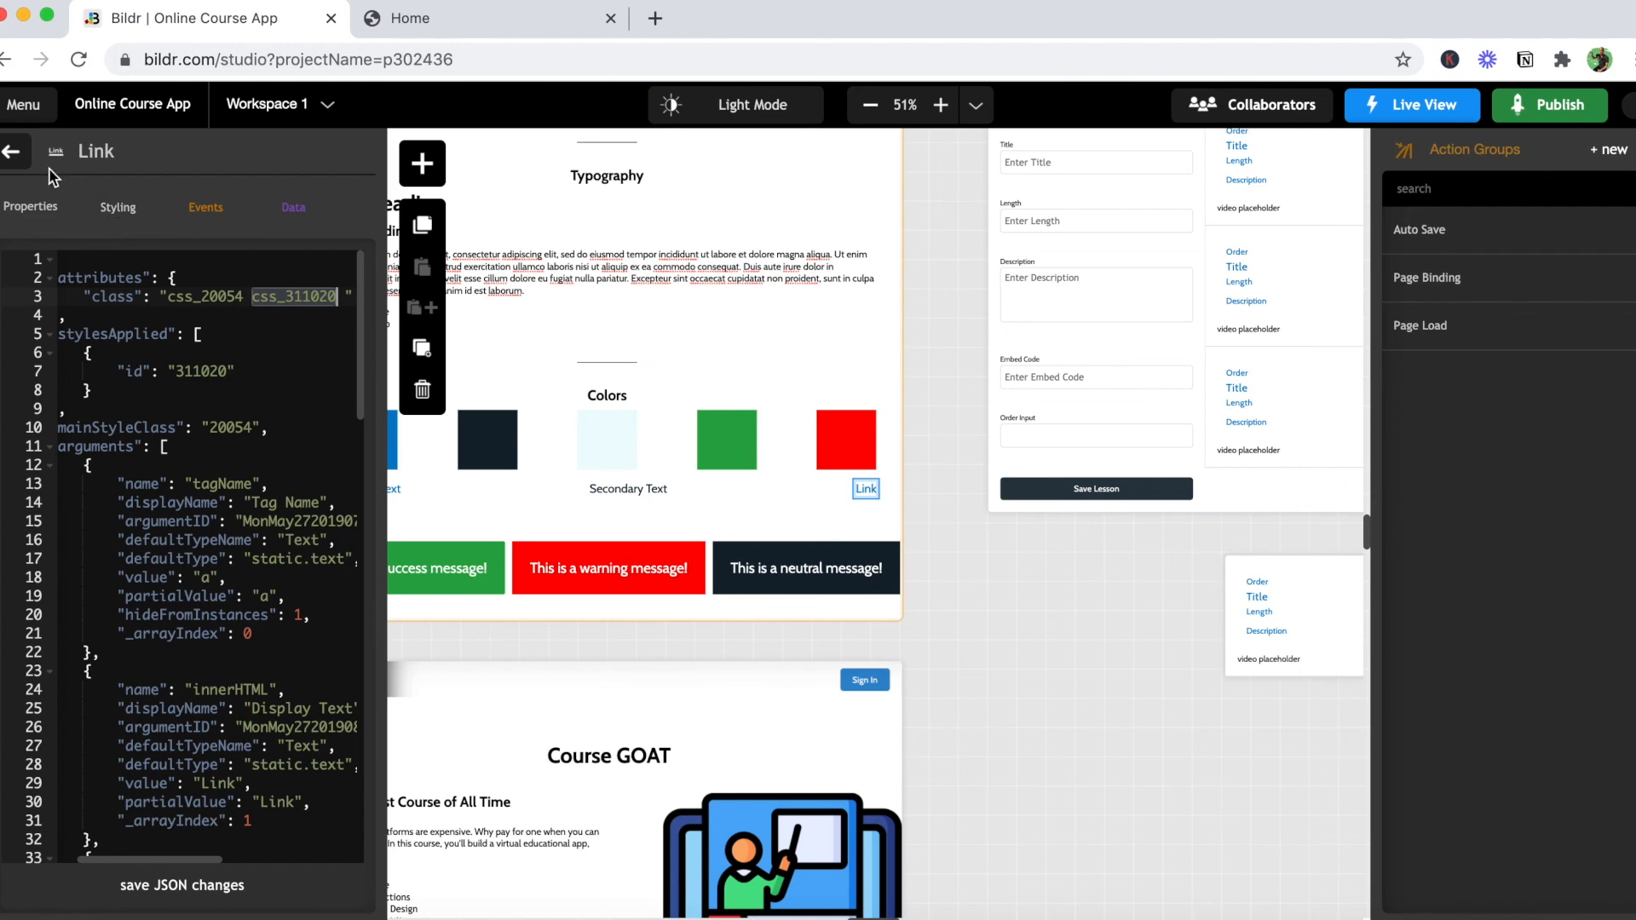
pyautogui.click(15, 155)
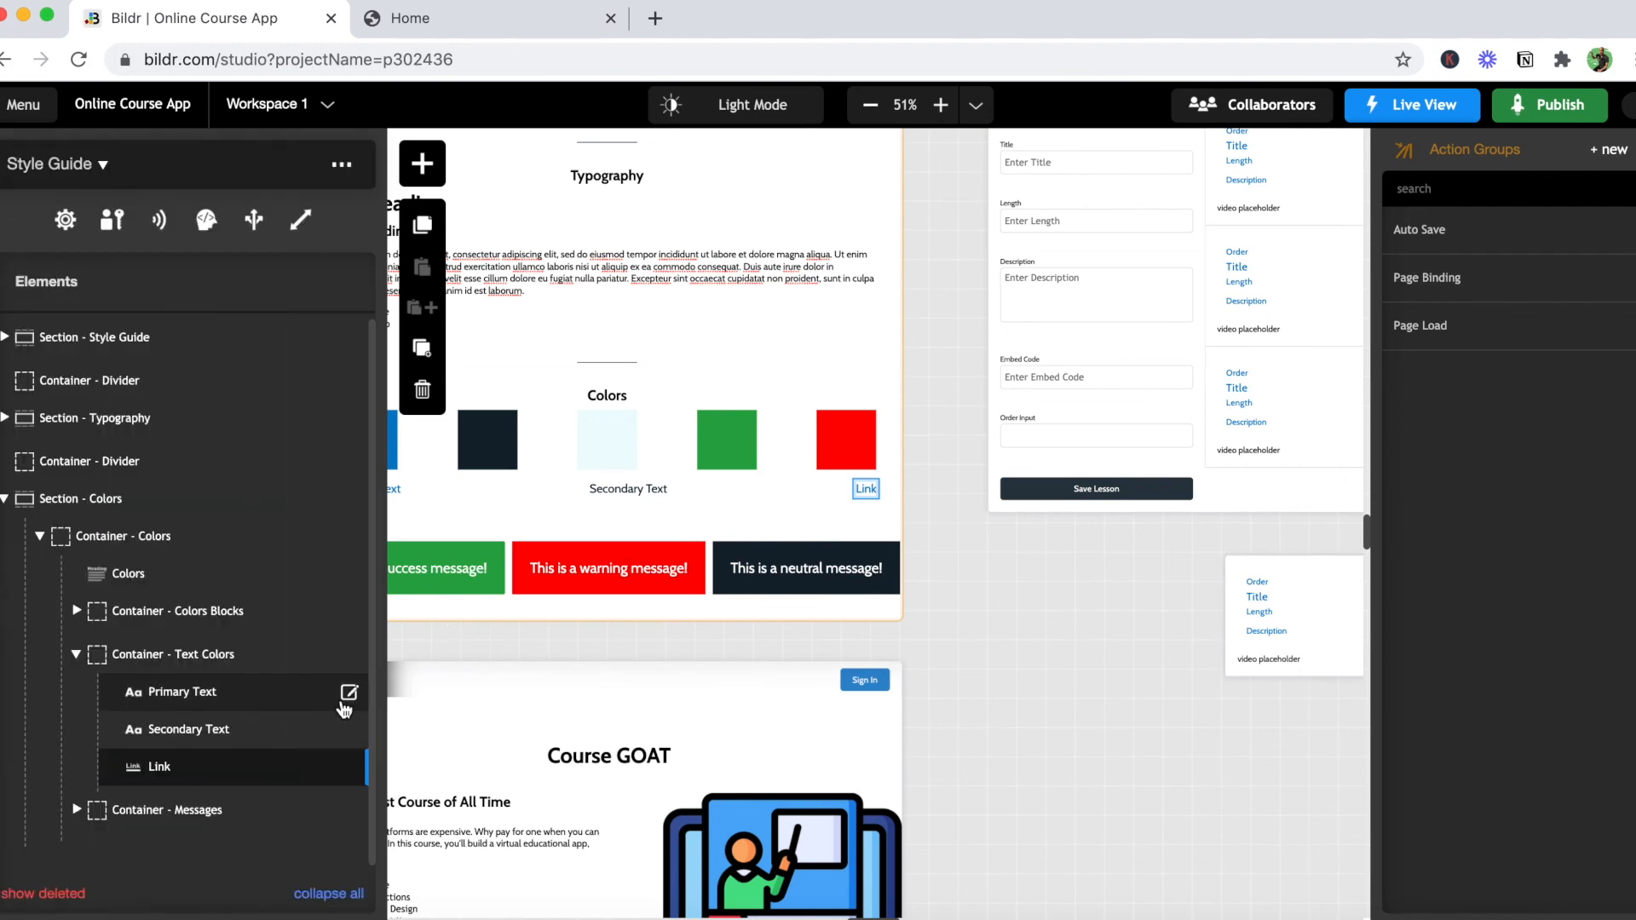
# Step: Open the properties of the Home page's last FAQ answer, "You can contact the creator here."
pyautogui.scroll(-5, 504, 724)
pyautogui.scroll(-15, 504, 799)
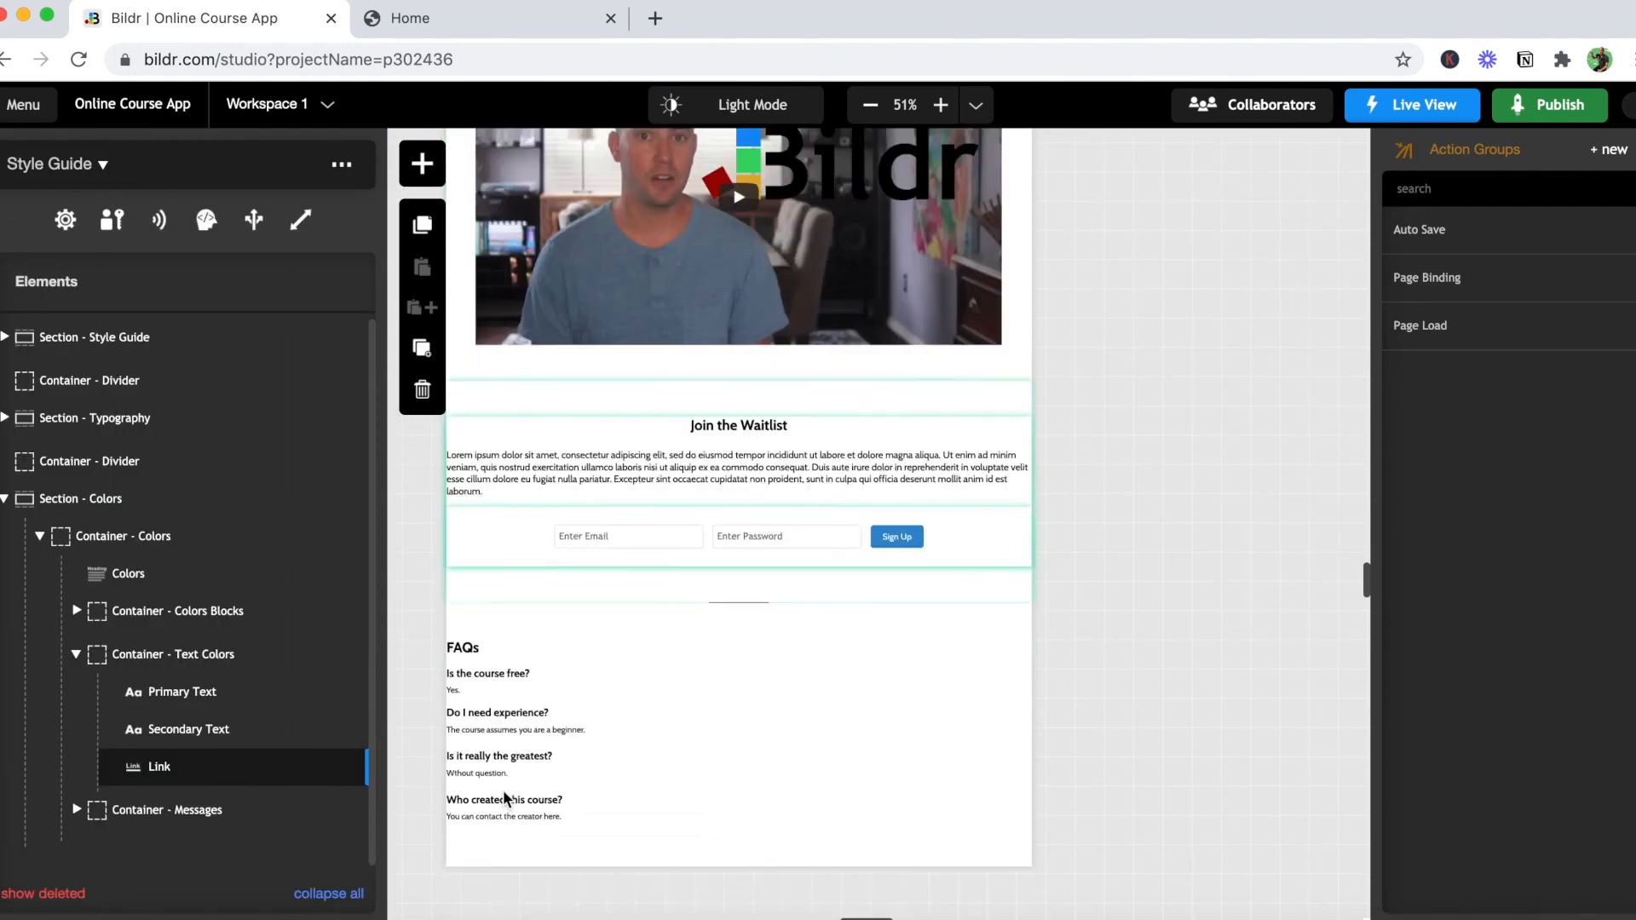
pyautogui.click(519, 747)
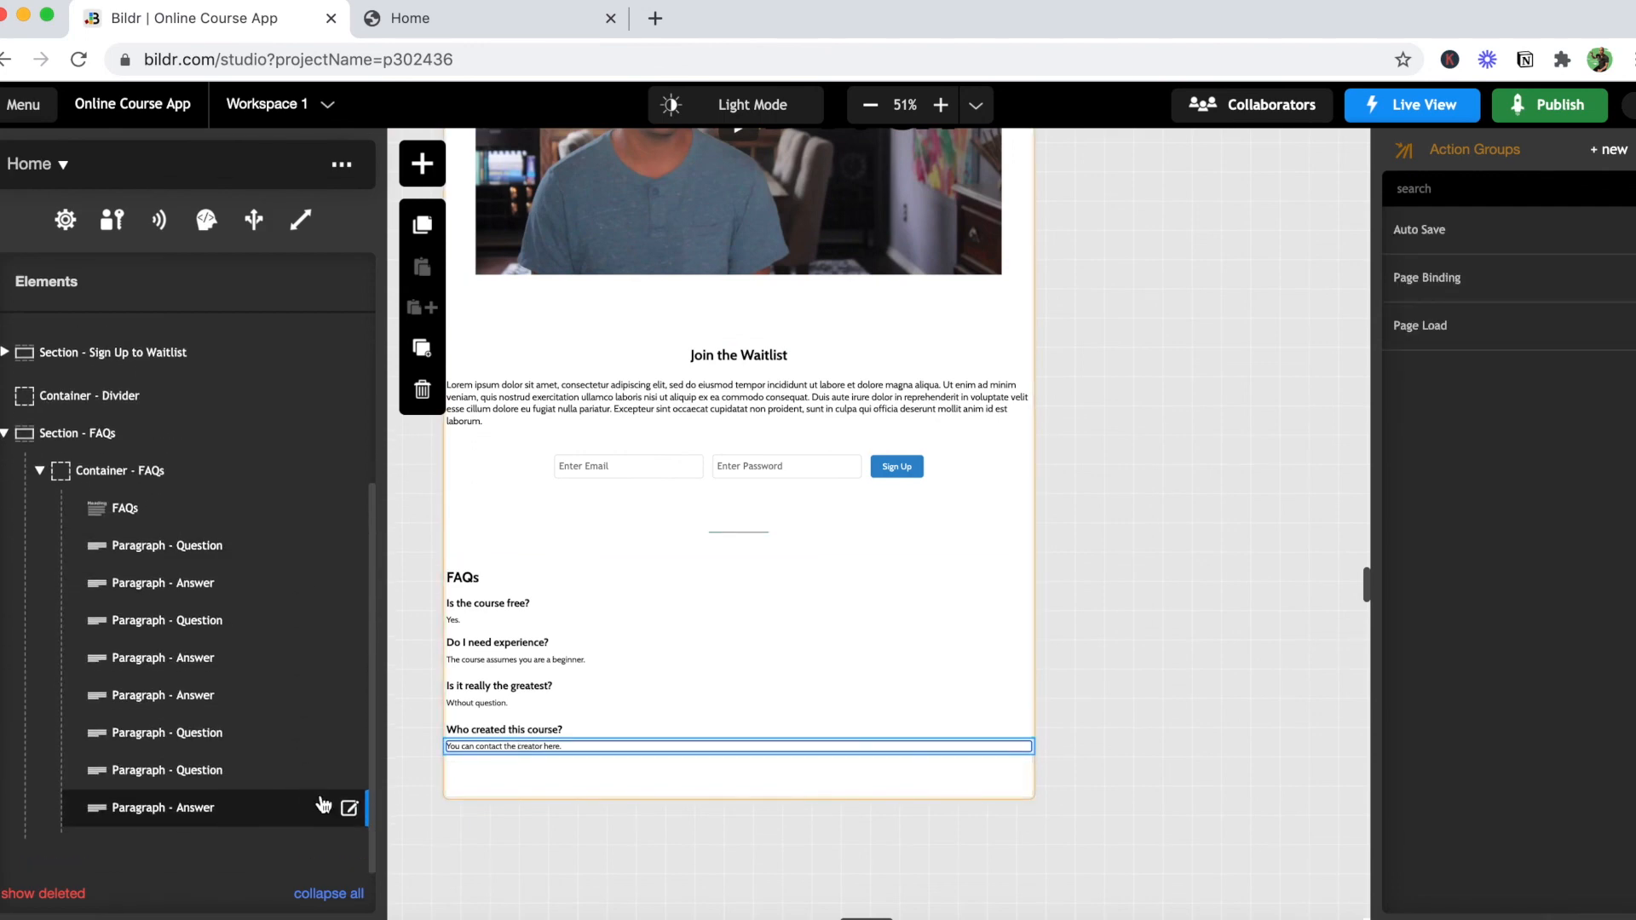
pyautogui.click(348, 809)
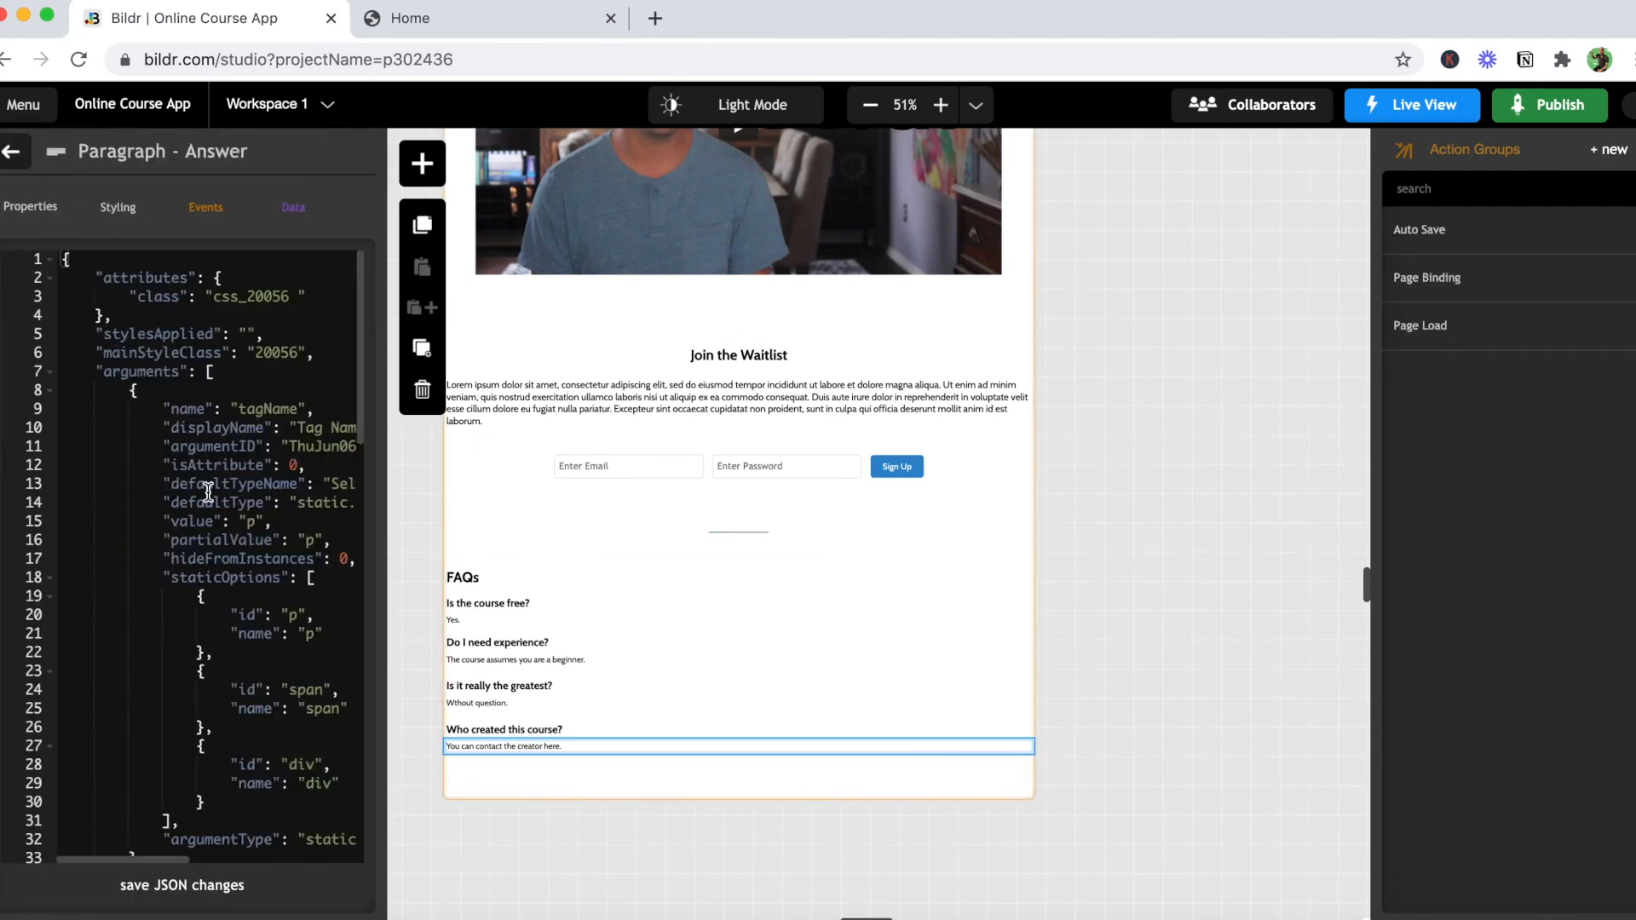
pyautogui.click(49, 213)
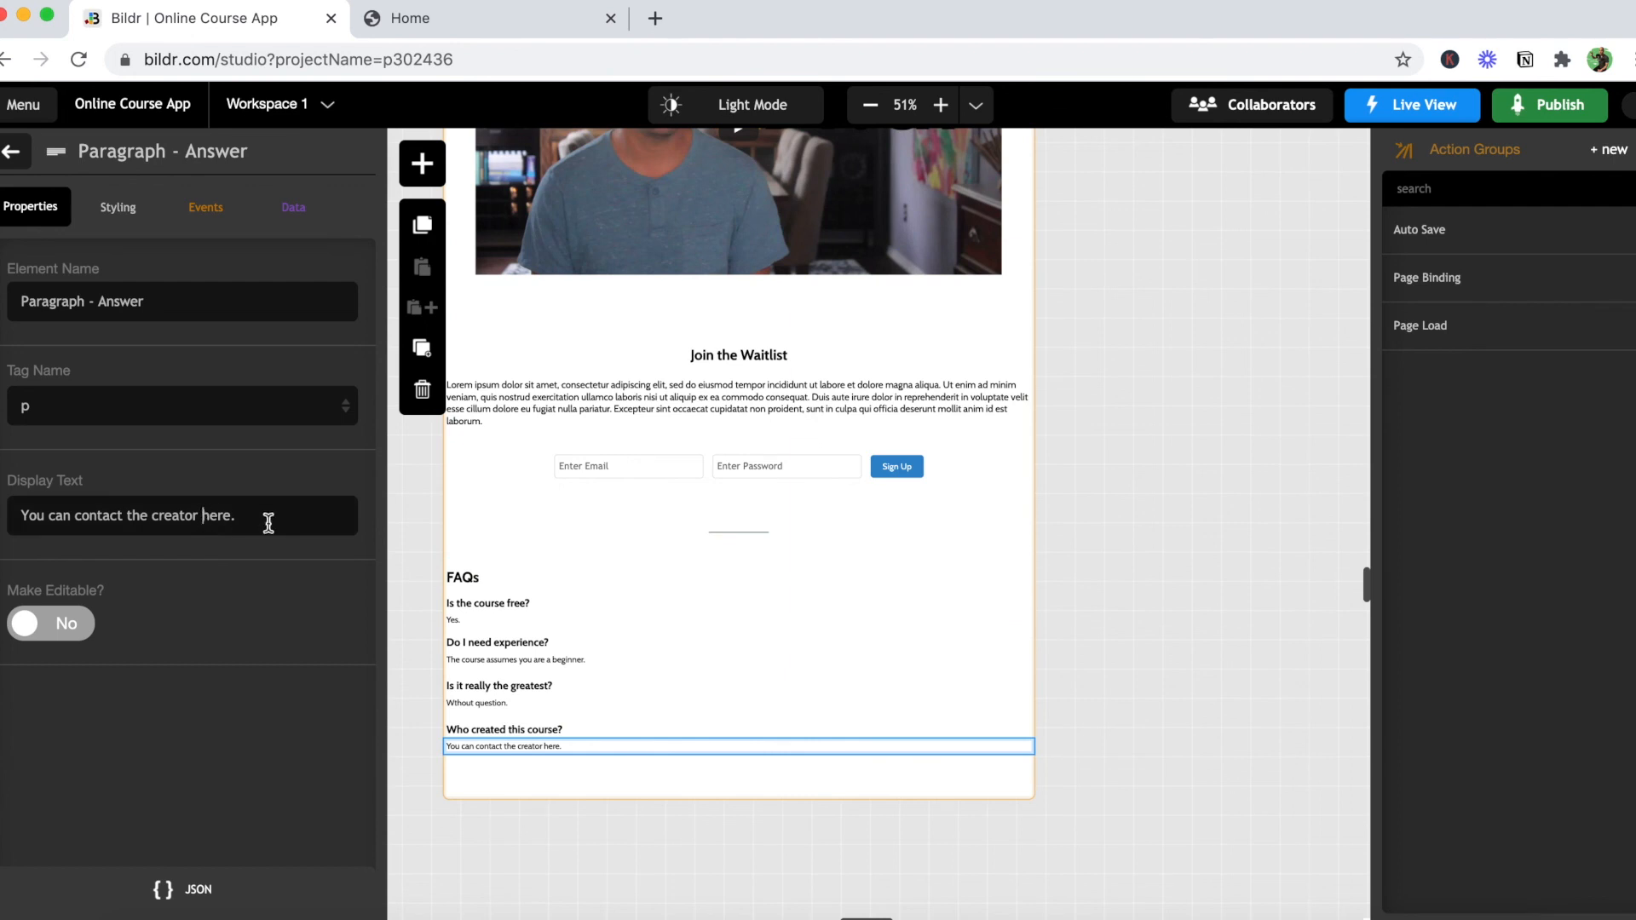
# Step: Start an anchor tag before "here" in the answer's display text, with an href to the creator's website and a class attribute
pyautogui.click(202, 515)
pyautogui.write('<a href="https;')
pyautogui.press('BackSpace')
pyautogui.write('://danjmeehan')
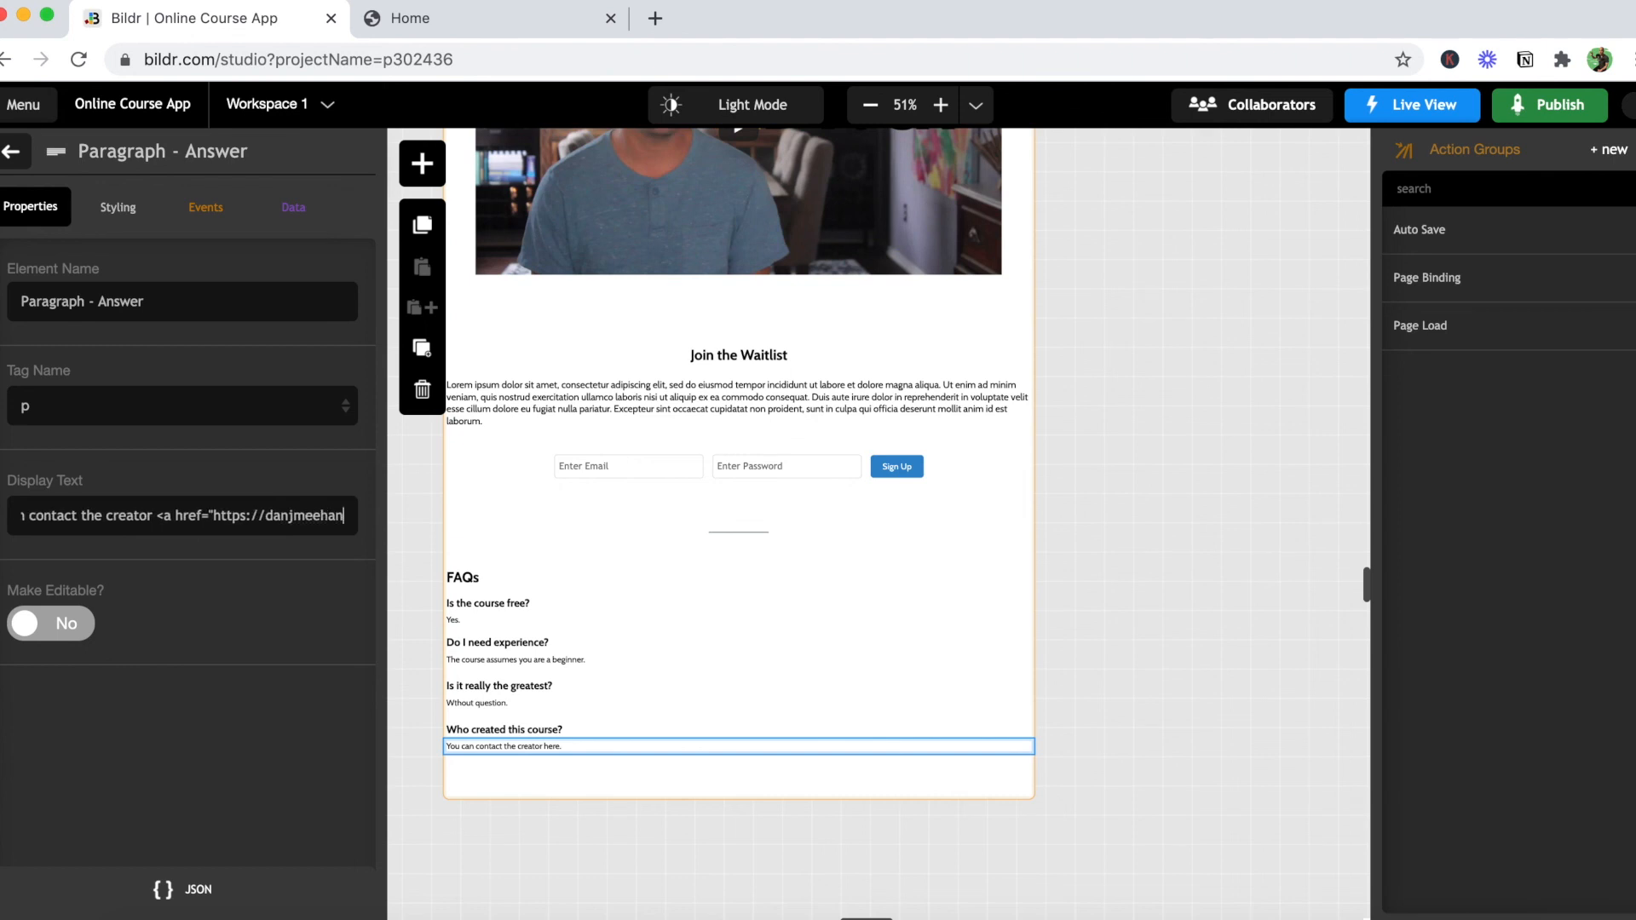
pyautogui.write('.com" class=')
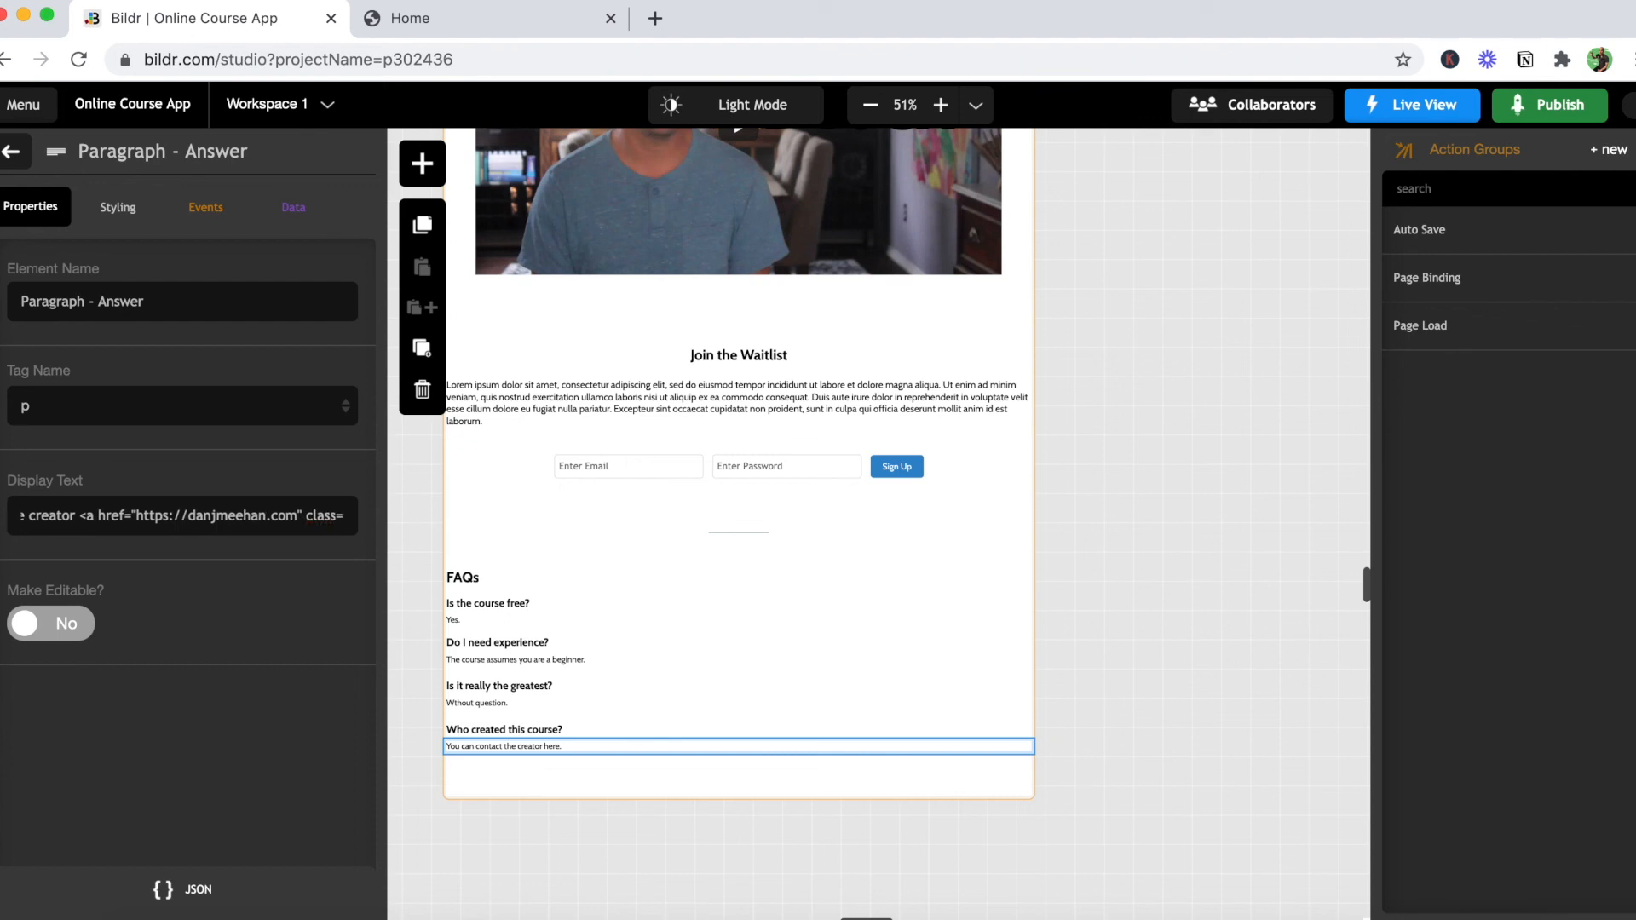
# Step: Set the anchor's class to the copied css_311020, close the opening tag, and add </a> after "here" in the display text
pyautogui.write('"')
pyautogui.press('super+v')
pyautogui.write('"')
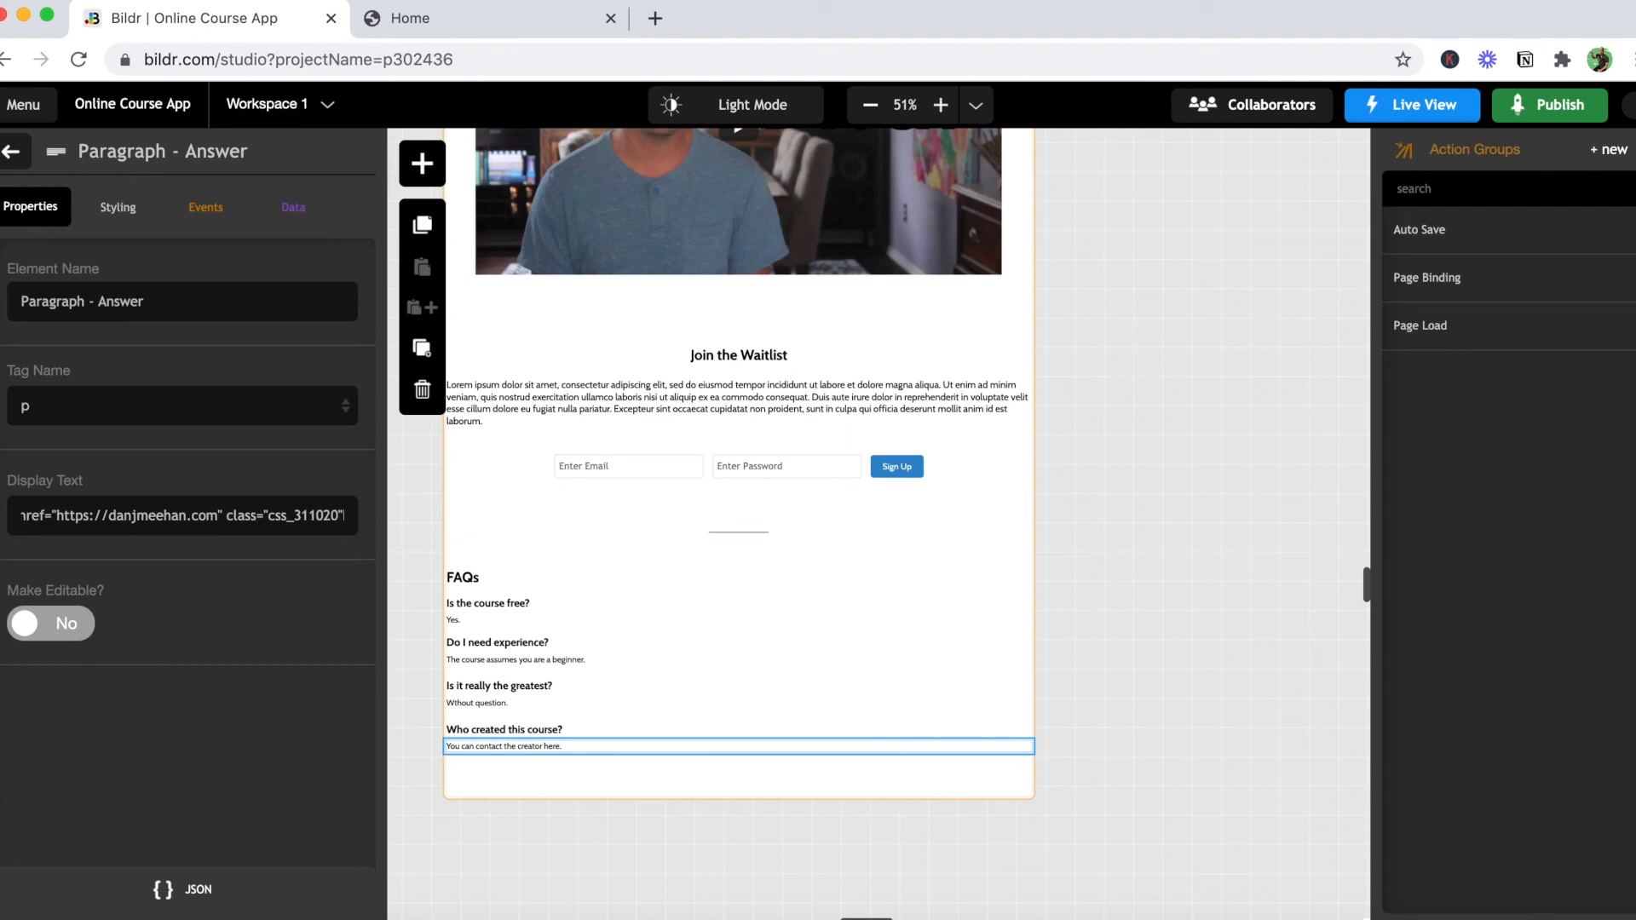
pyautogui.write('>')
pyautogui.press('Right')
pyautogui.press('Right')
pyautogui.press('Right')
pyautogui.press('Right')
pyautogui.write('</a>')
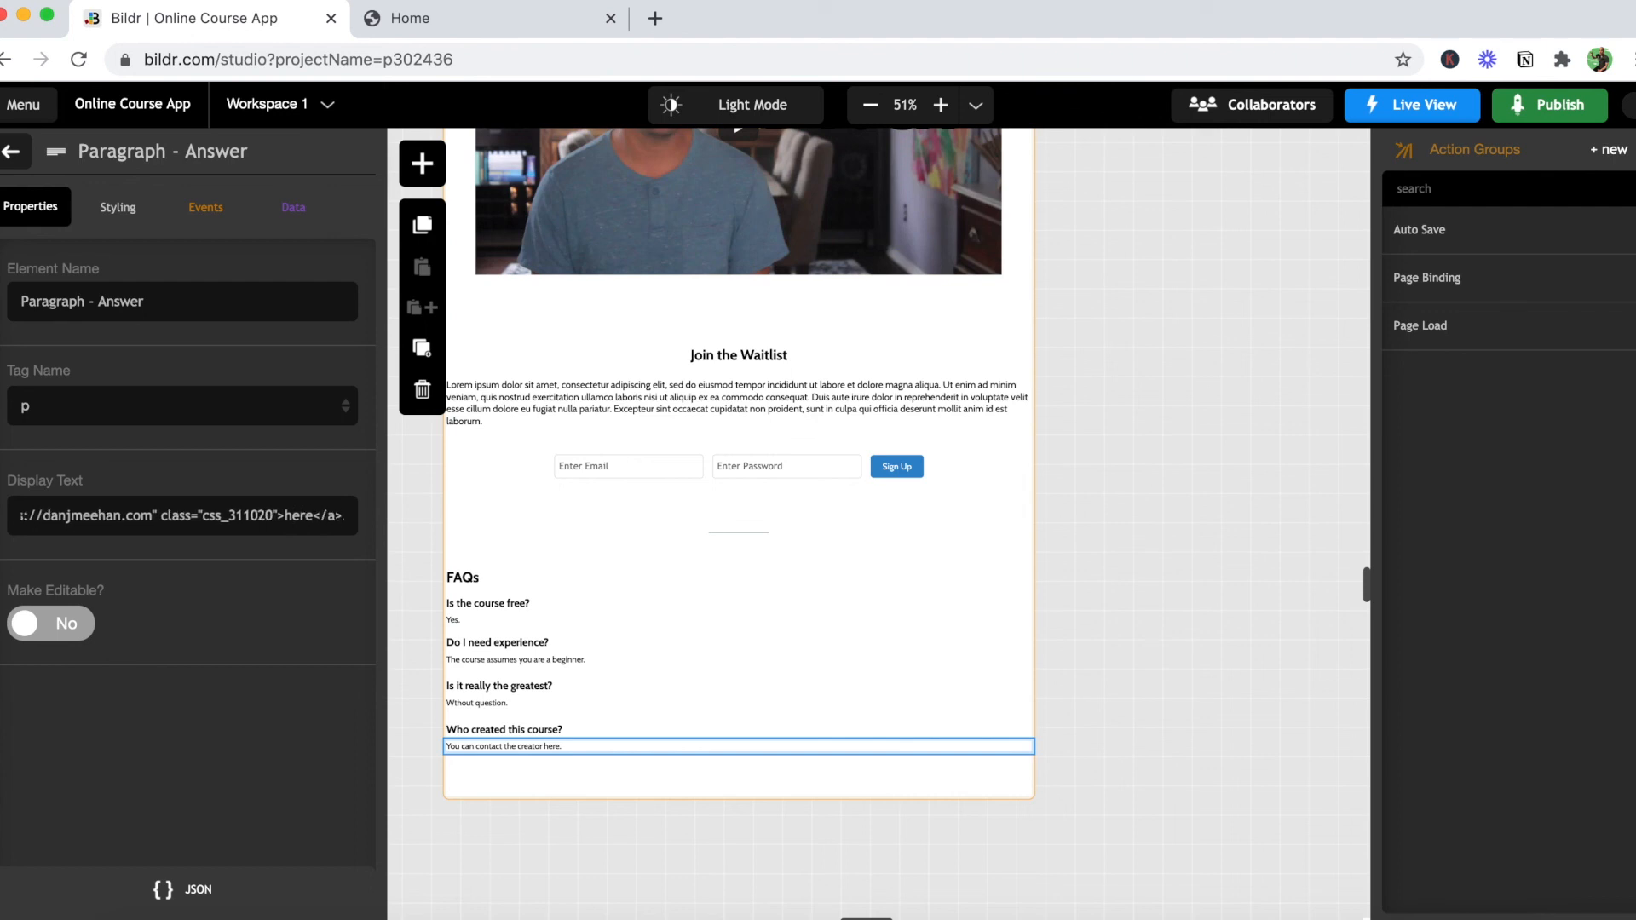
pyautogui.click(376, 479)
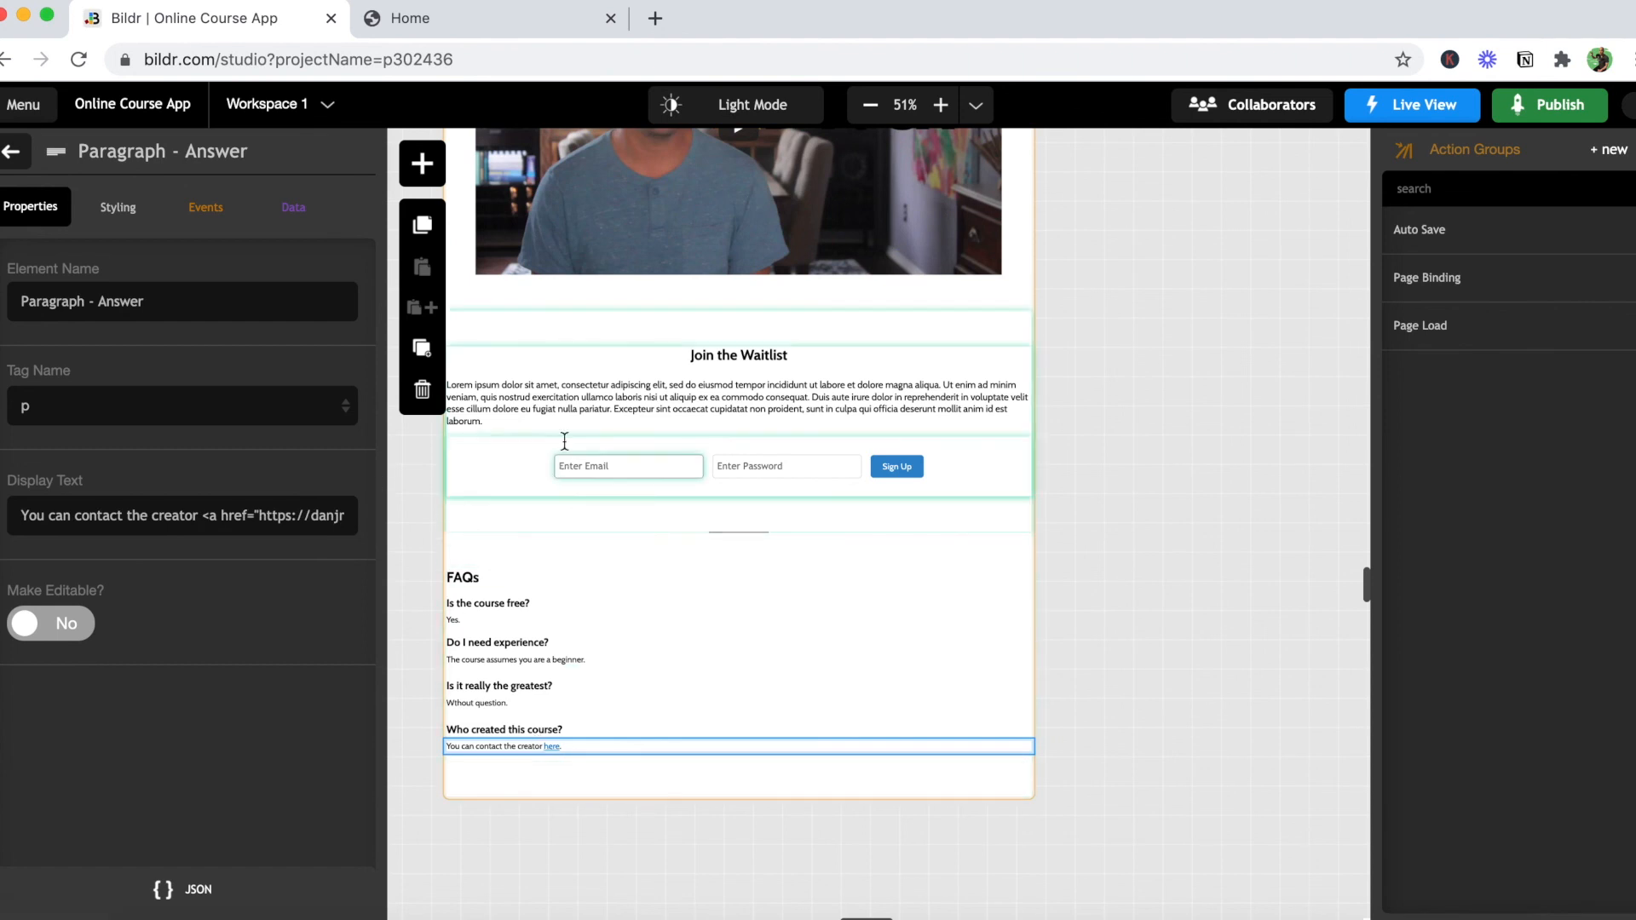
# Step: Test the "here" link on the live Home page, dismissing the save-password prompt, and switch back to the Bildr studio
pyautogui.click(451, 16)
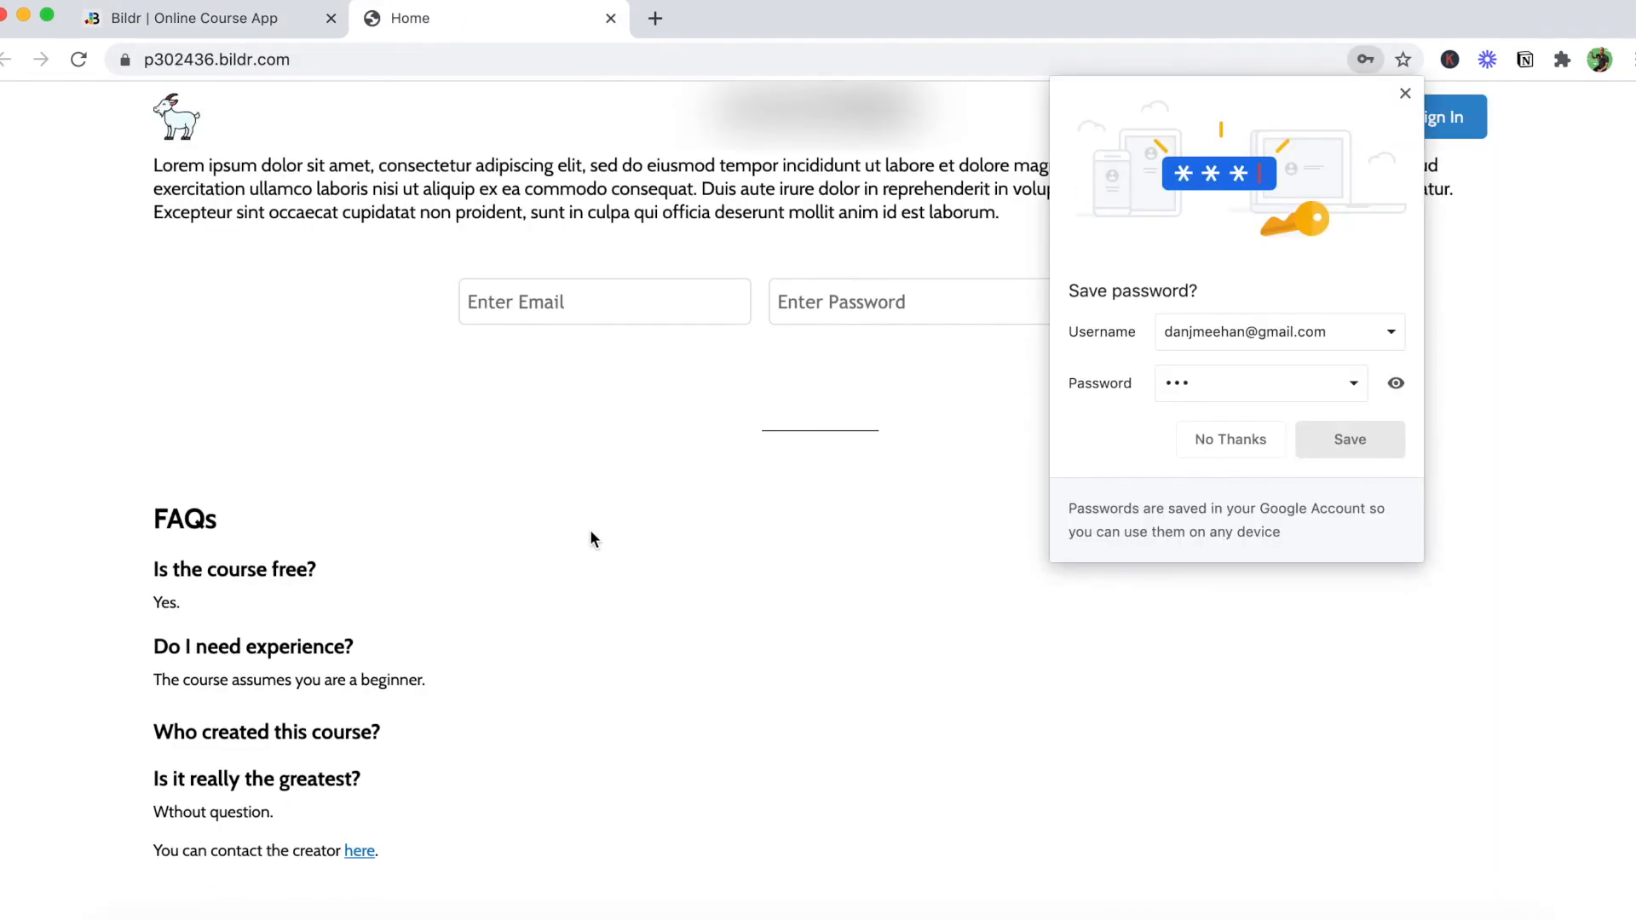
pyautogui.scroll(-1, 589, 530)
pyautogui.click(1405, 94)
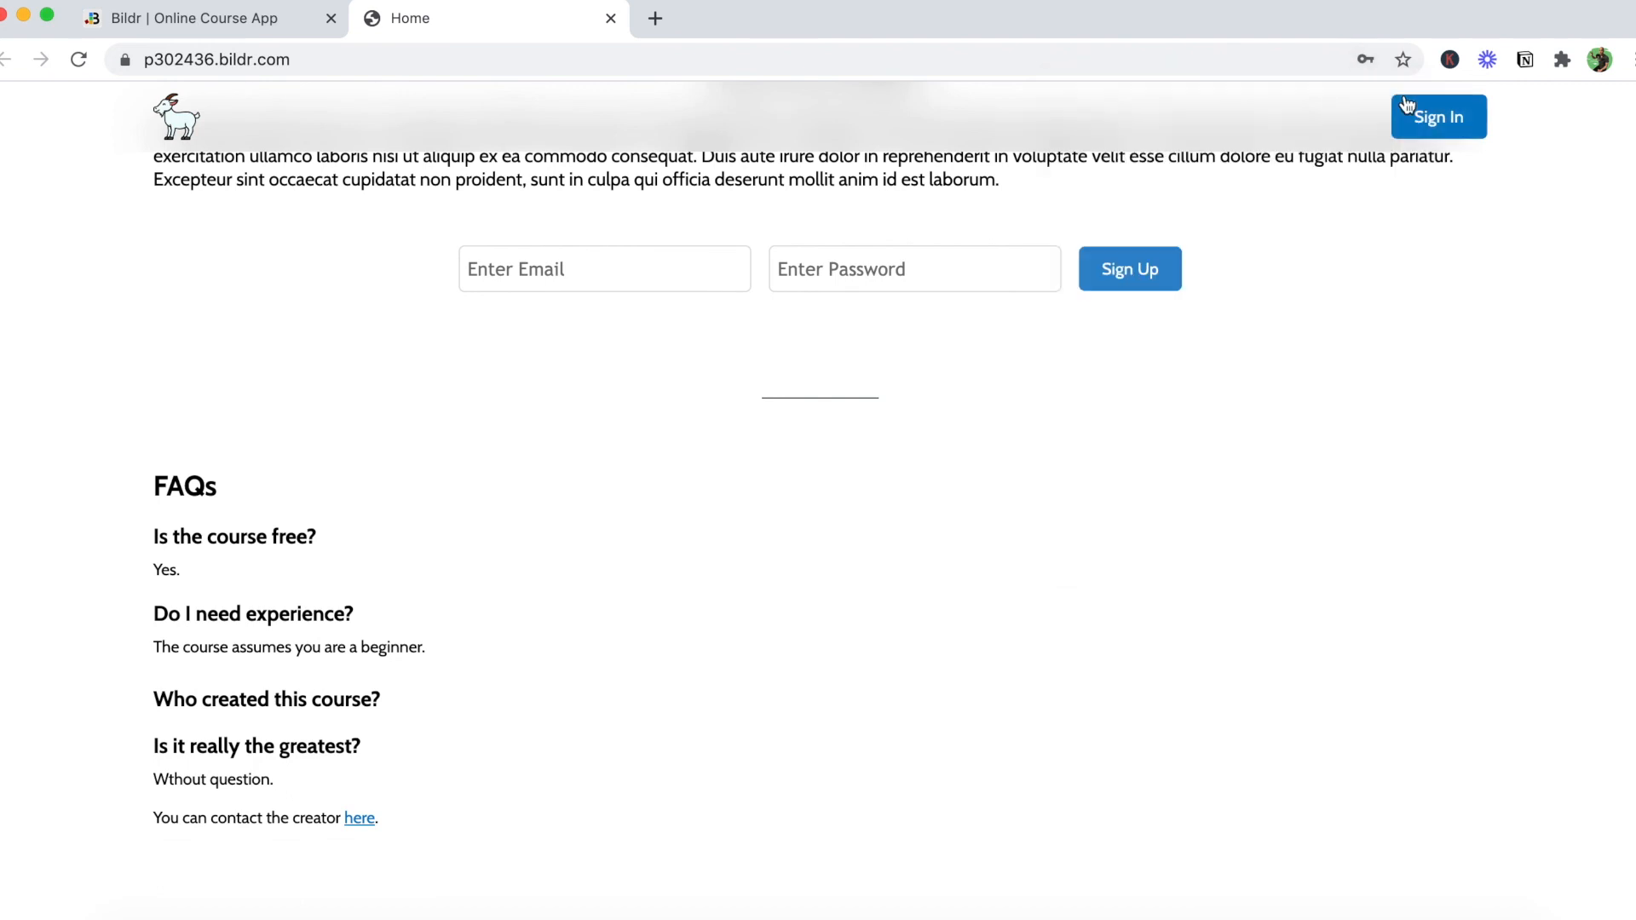
pyautogui.click(359, 823)
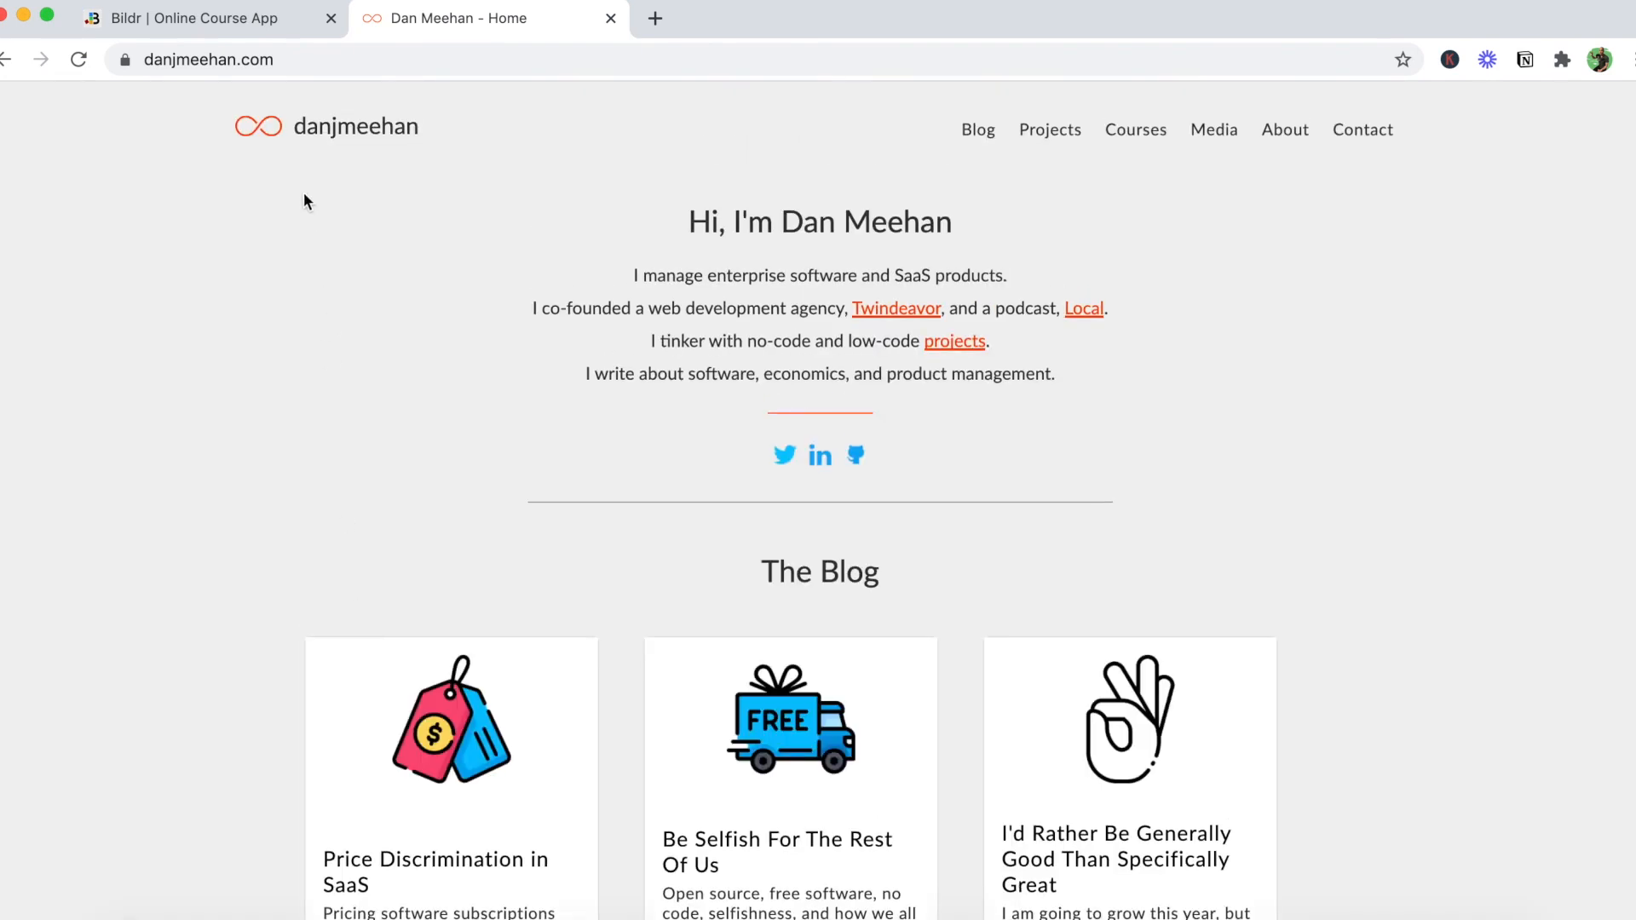
pyautogui.click(266, 22)
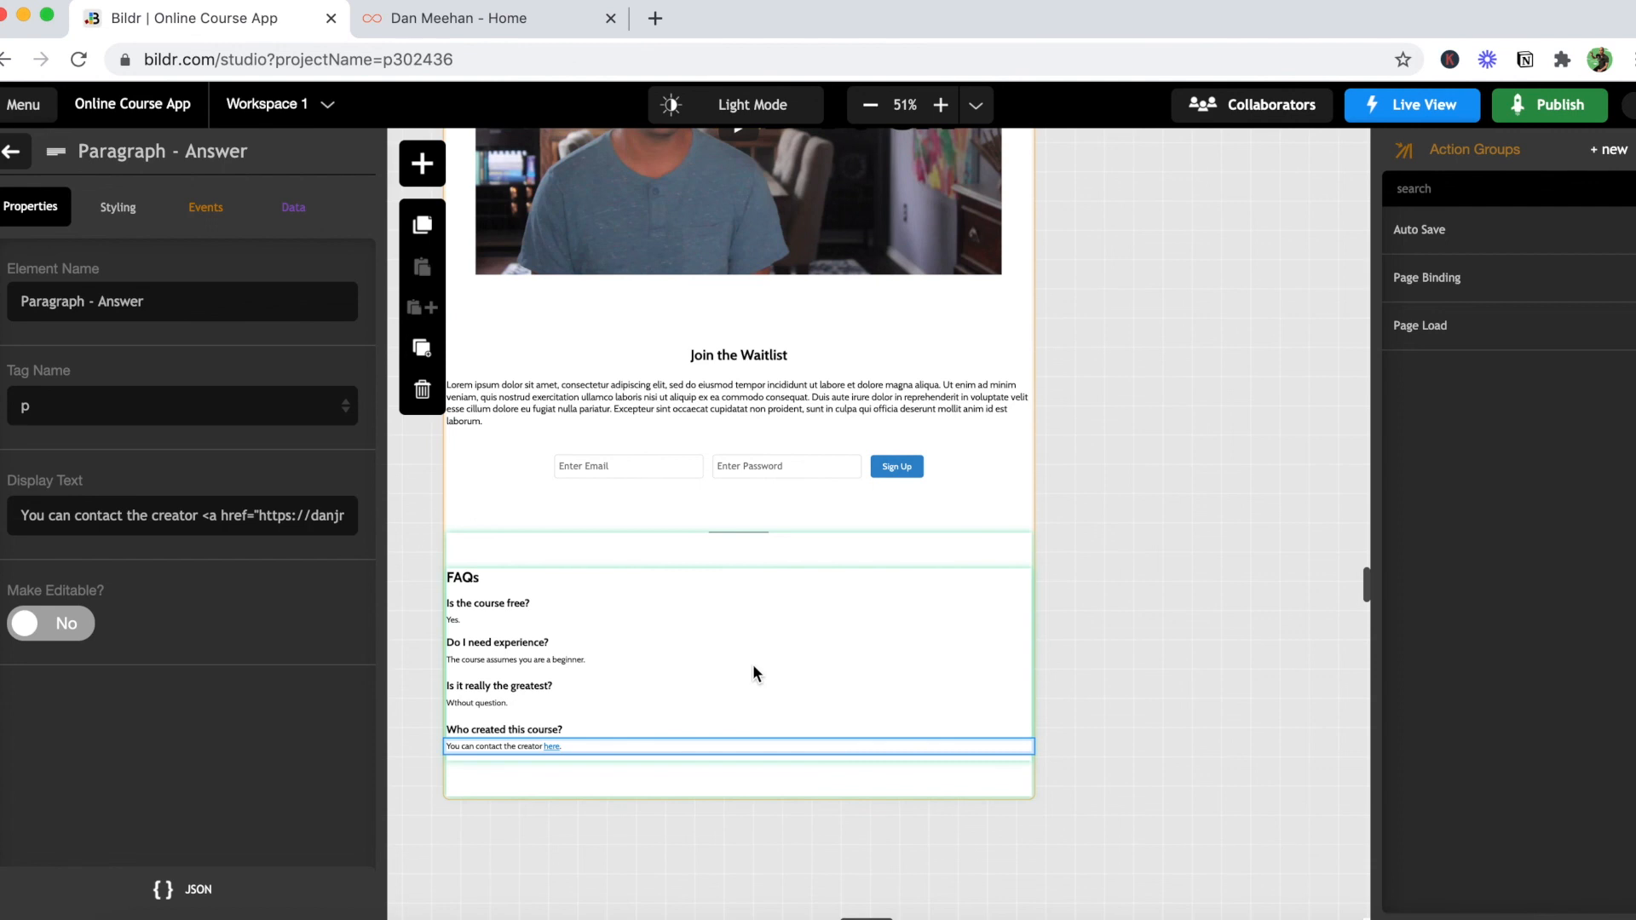